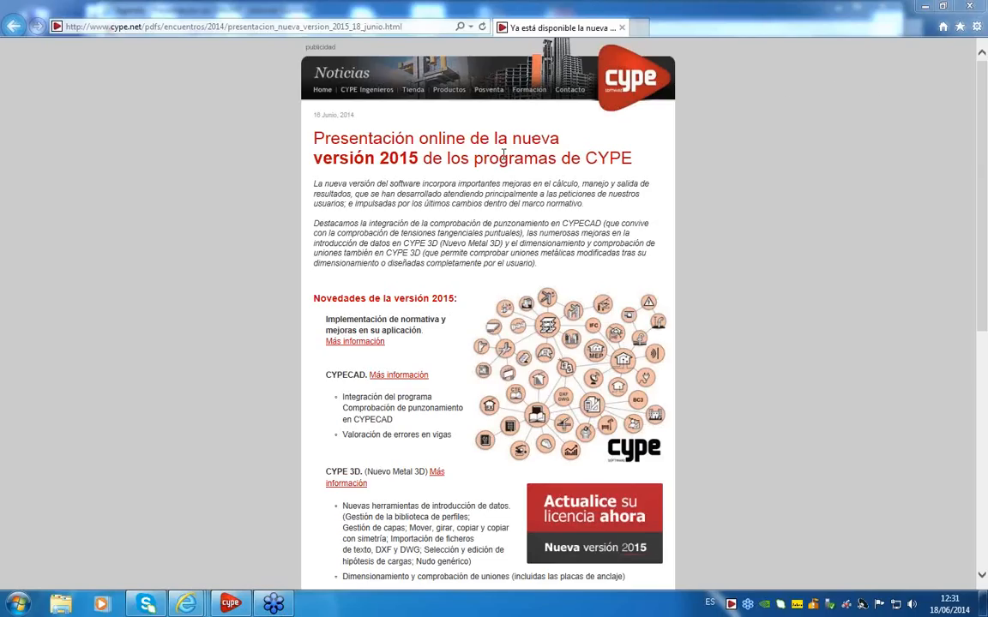
Step: Open CYPECAD, dismiss the calculation error report for FA300302 and go up to the NIVEL 2 floor plan
click(230, 603)
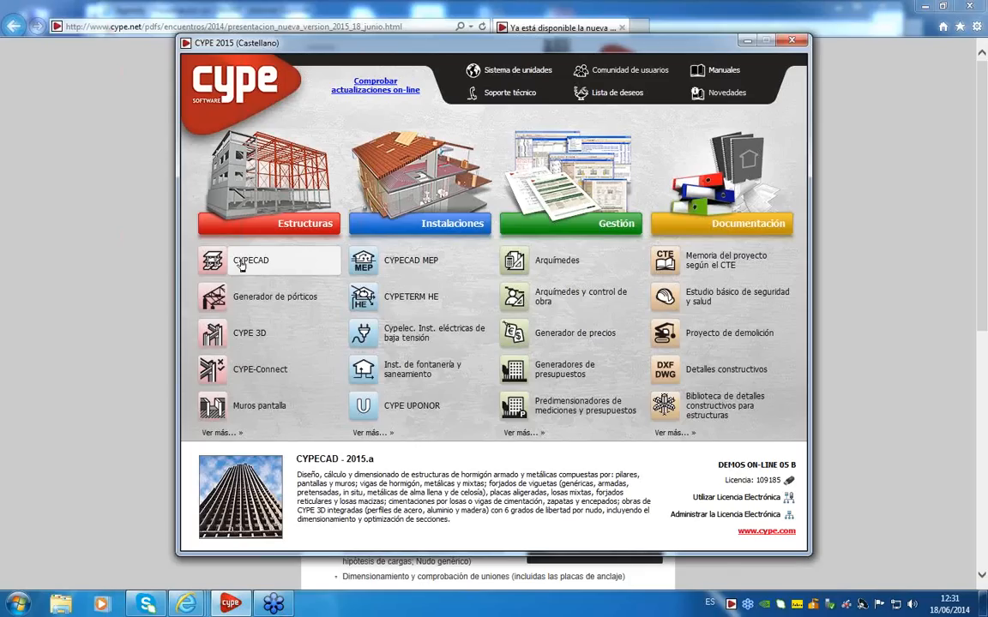
click(244, 262)
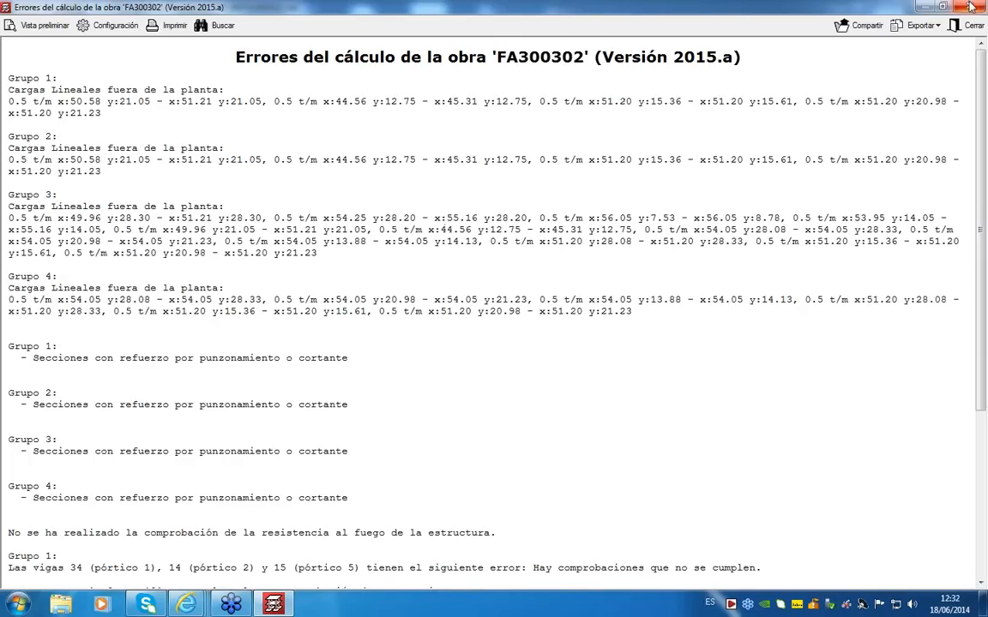
key(Escape)
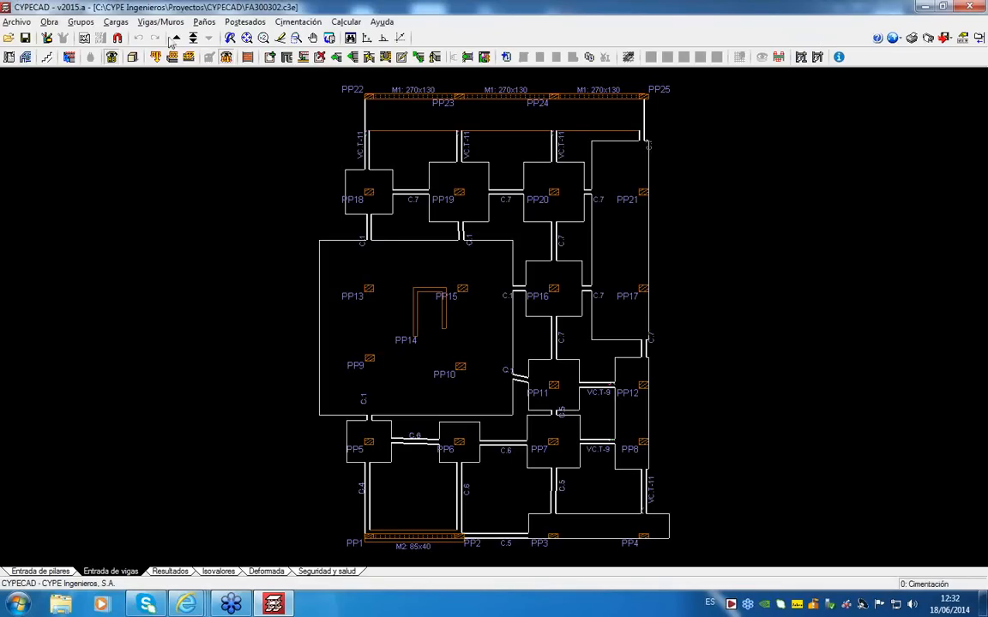
click(176, 38)
click(175, 38)
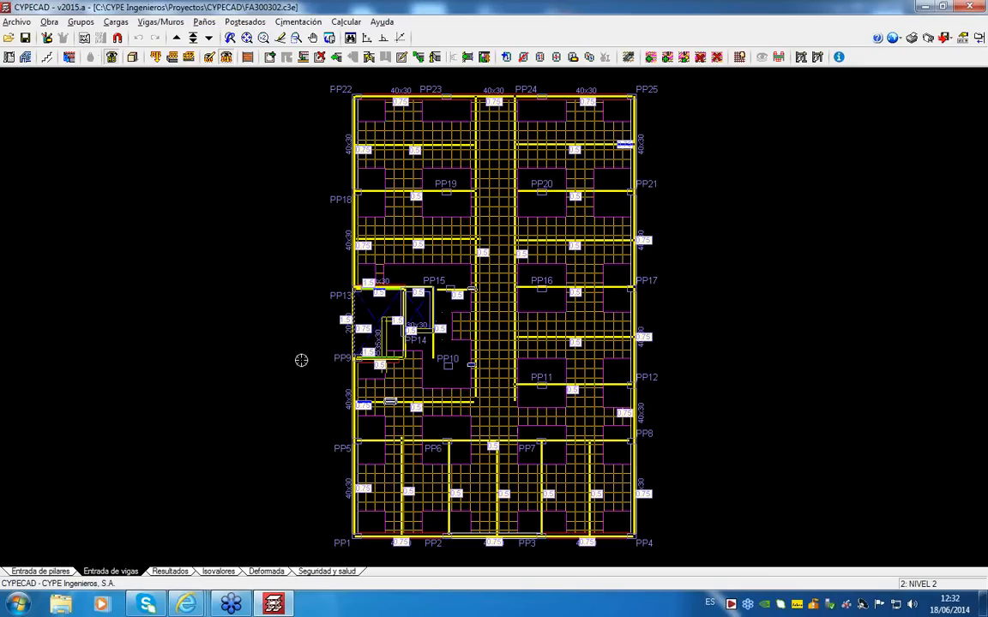
Step: Open the beam error assessment options through the general data's position-based bar steel settings
click(50, 23)
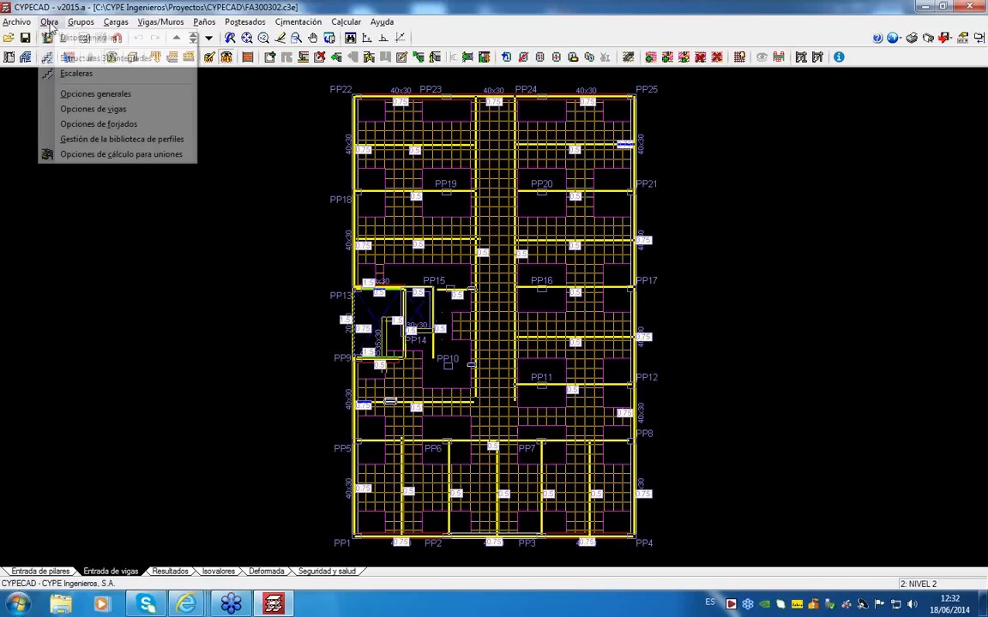
click(90, 40)
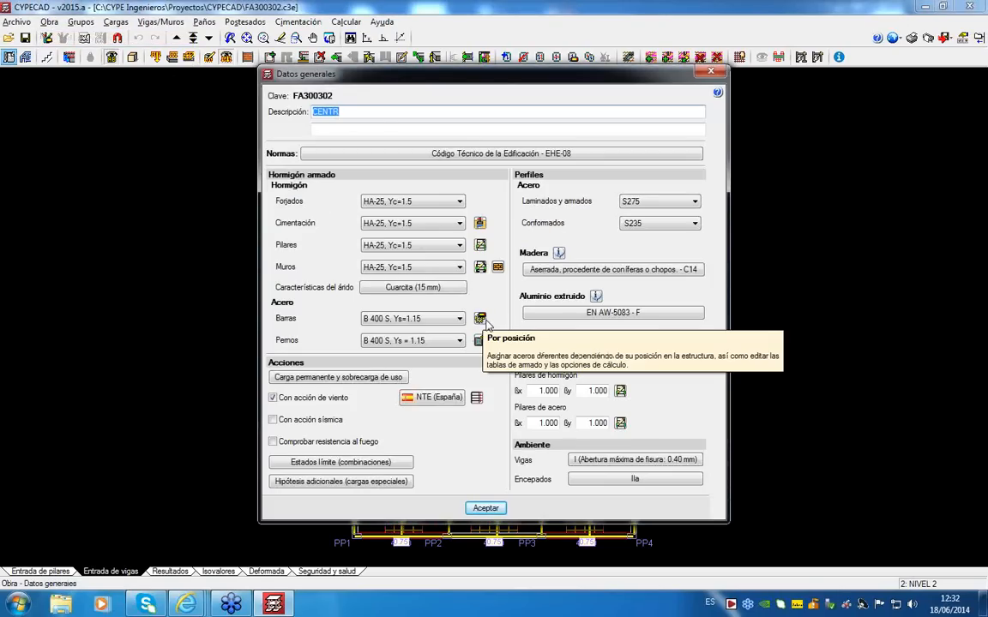
click(480, 319)
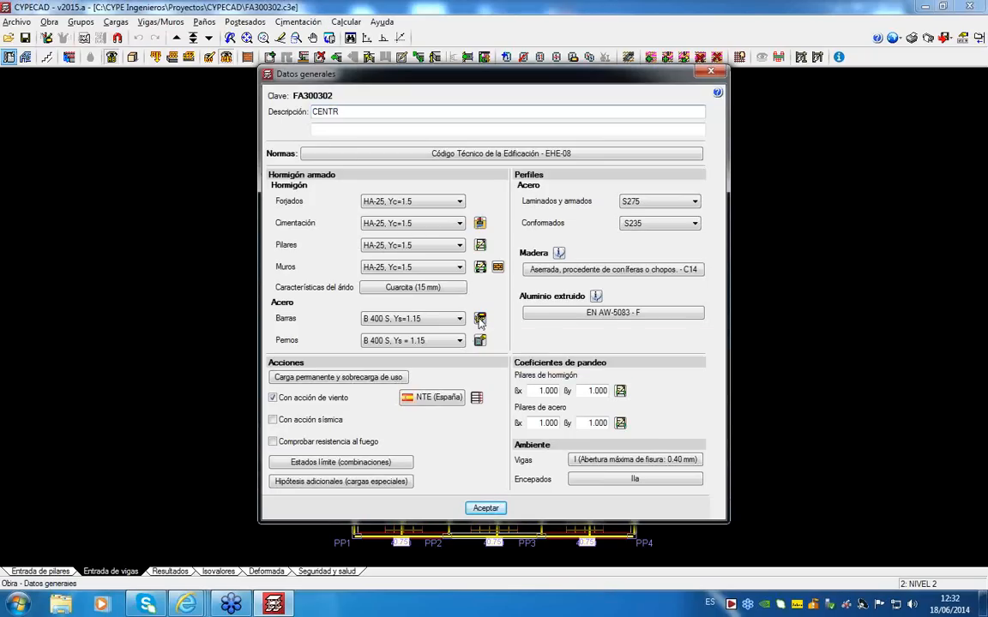
click(625, 244)
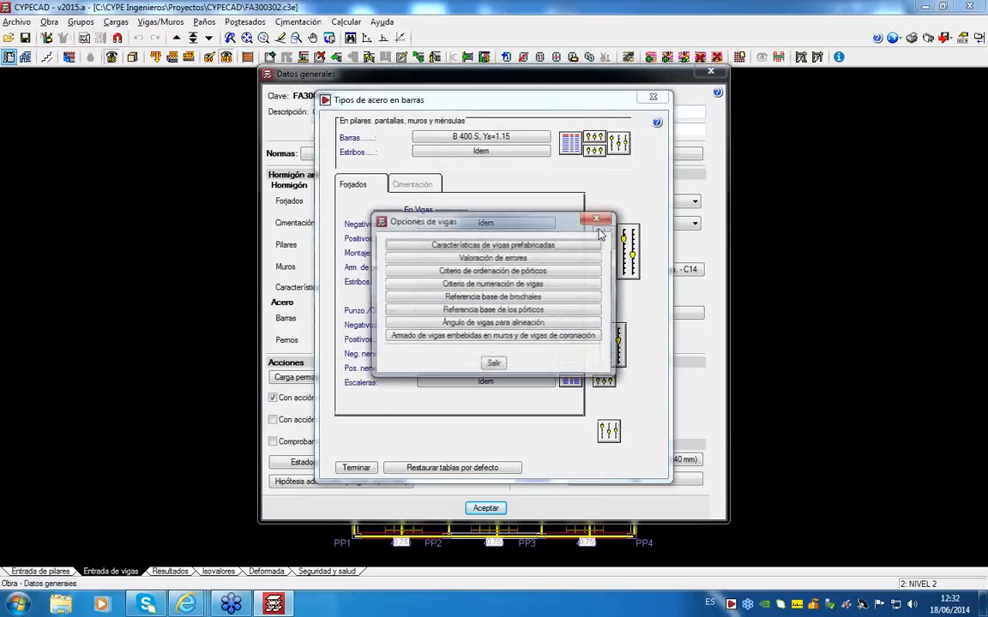
click(474, 232)
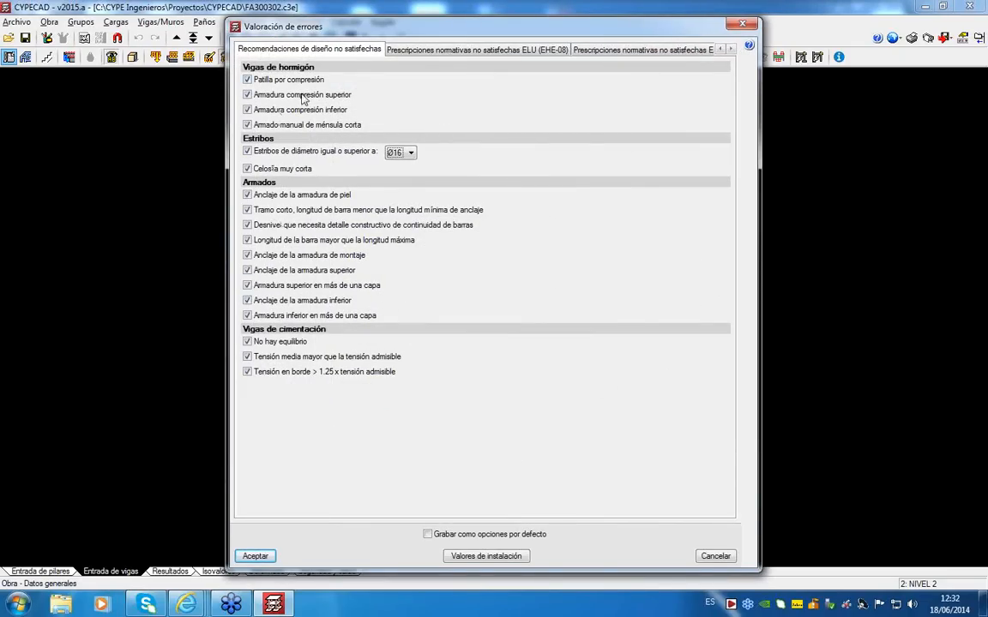
Step: Review the beam design recommendations and the unmet EHE-08 ELU and ELS prescriptions, leaving the error assessment and beam options without changes
mouse_move(275, 93)
click(396, 48)
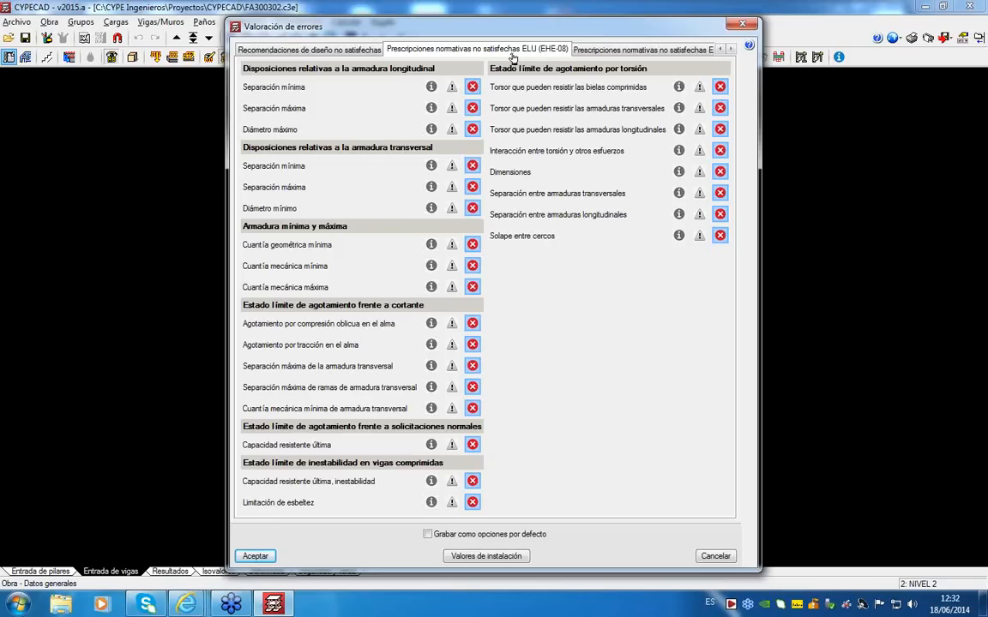
click(625, 50)
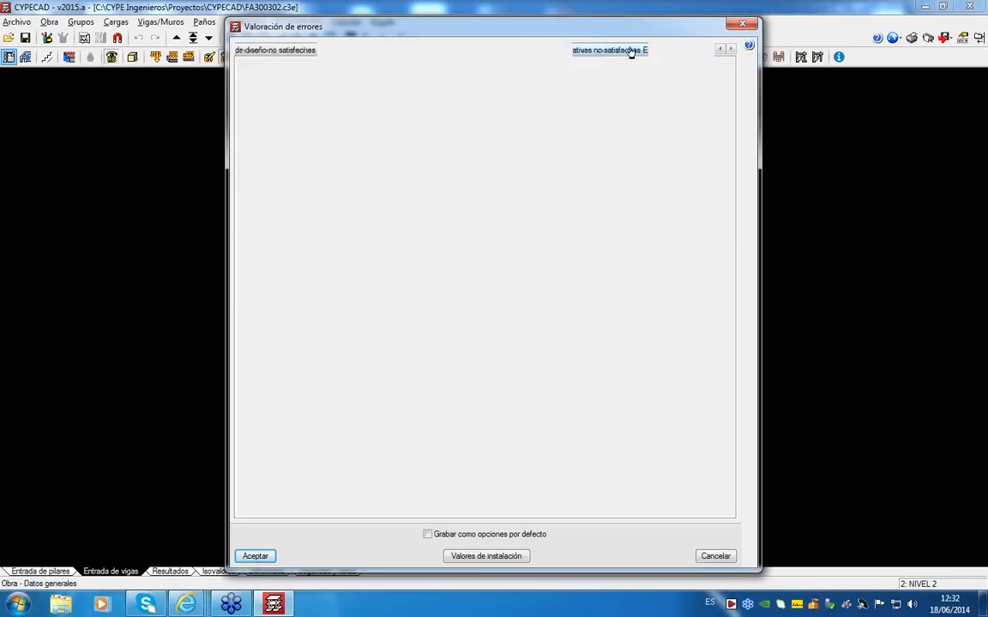
click(364, 53)
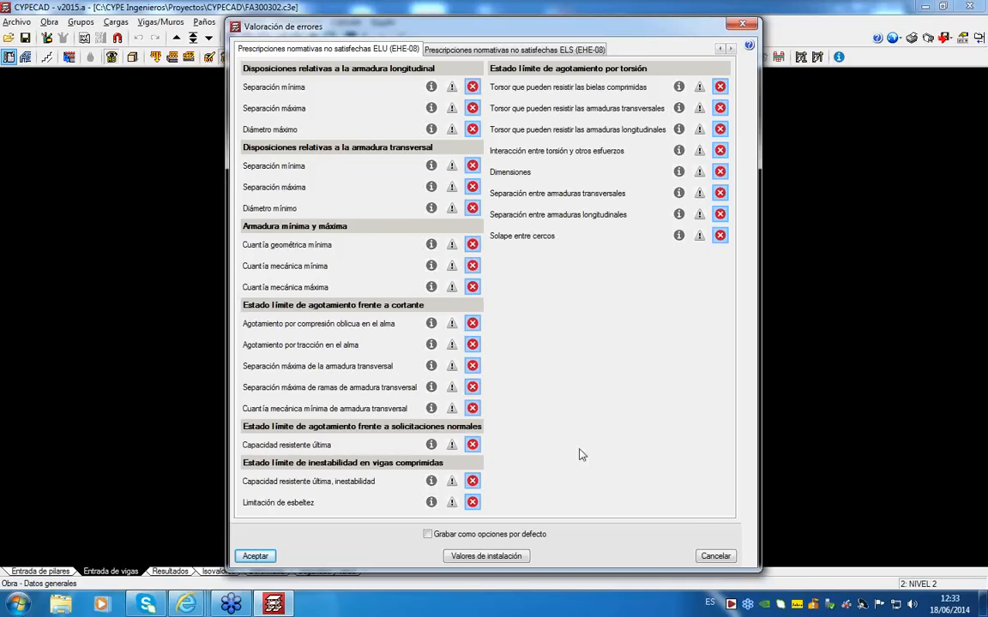
click(716, 557)
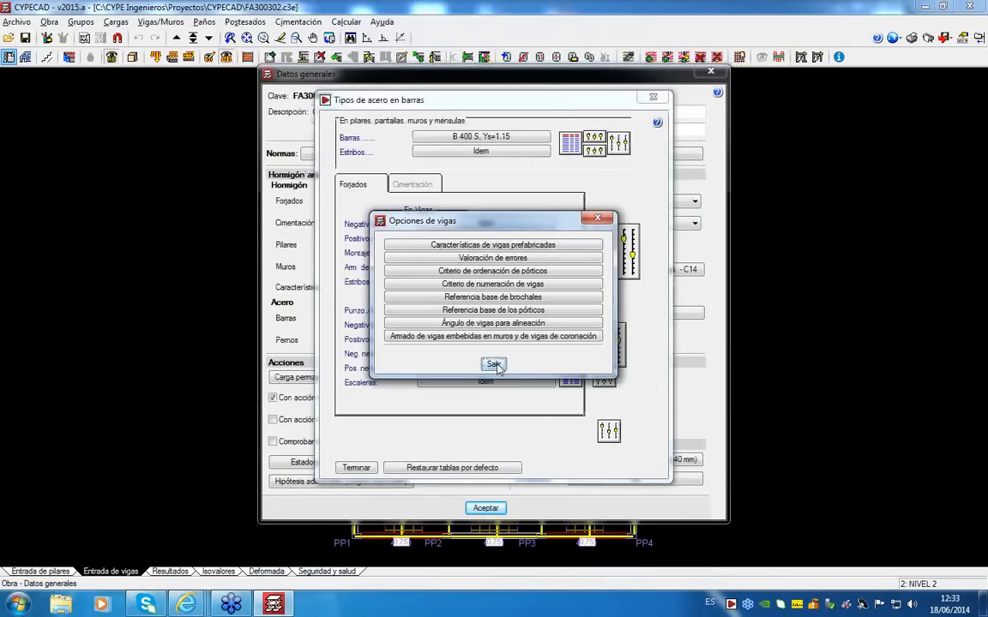
click(495, 364)
click(358, 469)
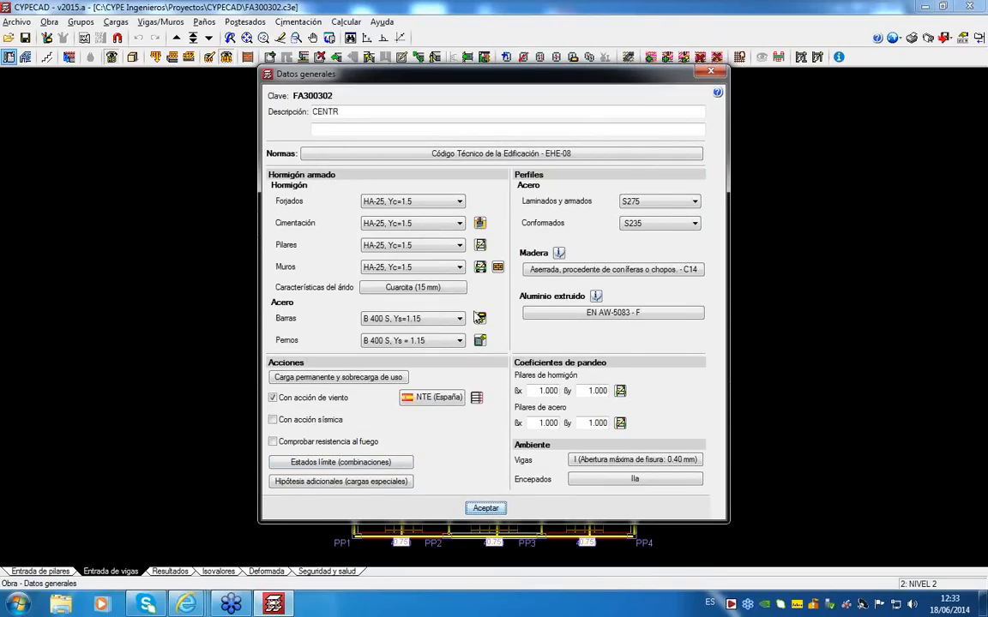
Step: Set the beam ELU torsion checks for compressed struts, transverse reinforcement, longitudinal reinforcement and interaction with other forces to the information level
click(479, 318)
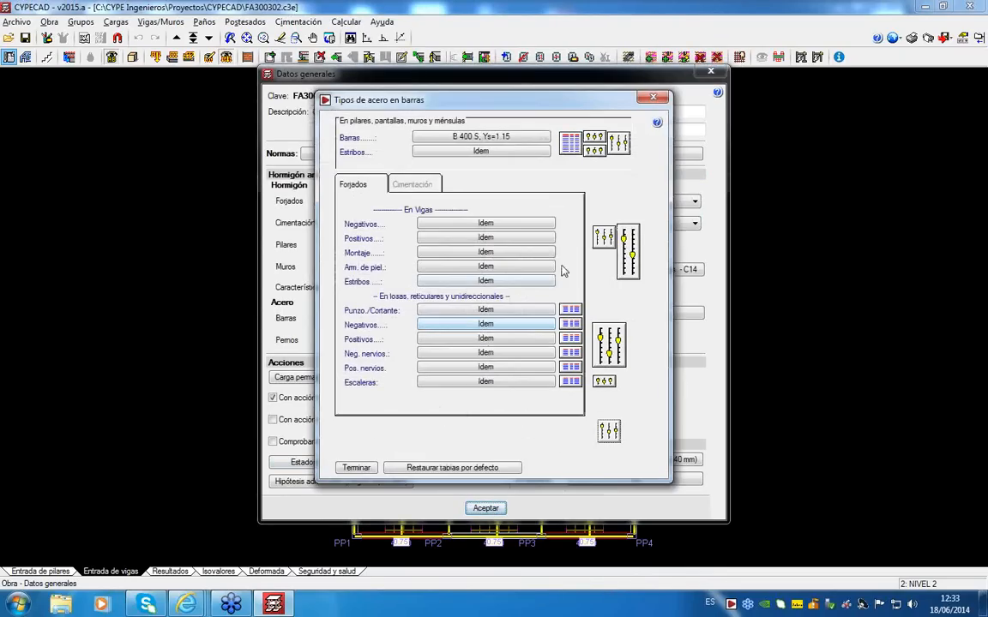
click(607, 242)
click(530, 259)
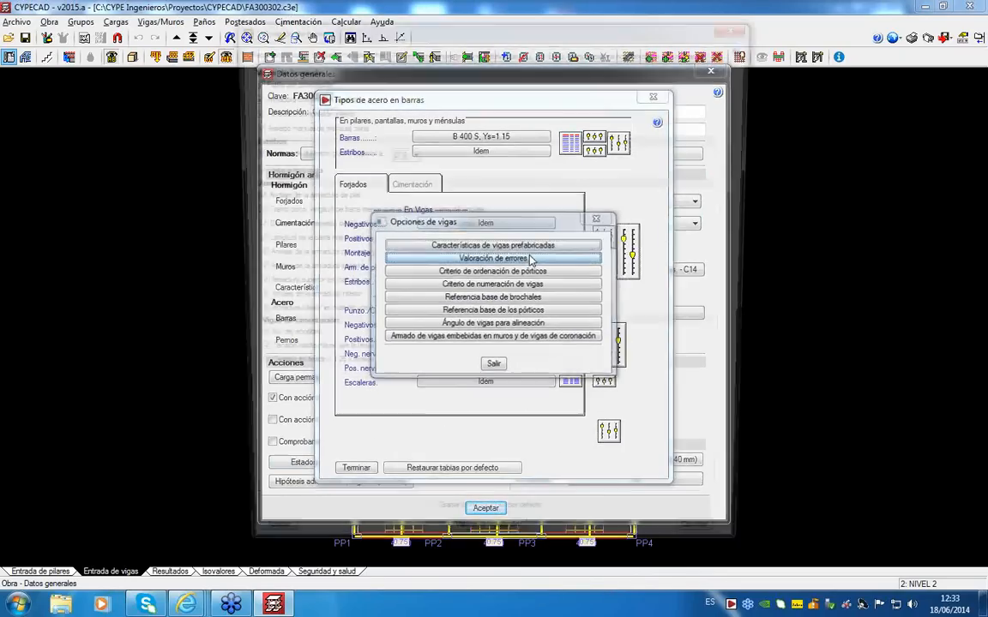
click(472, 50)
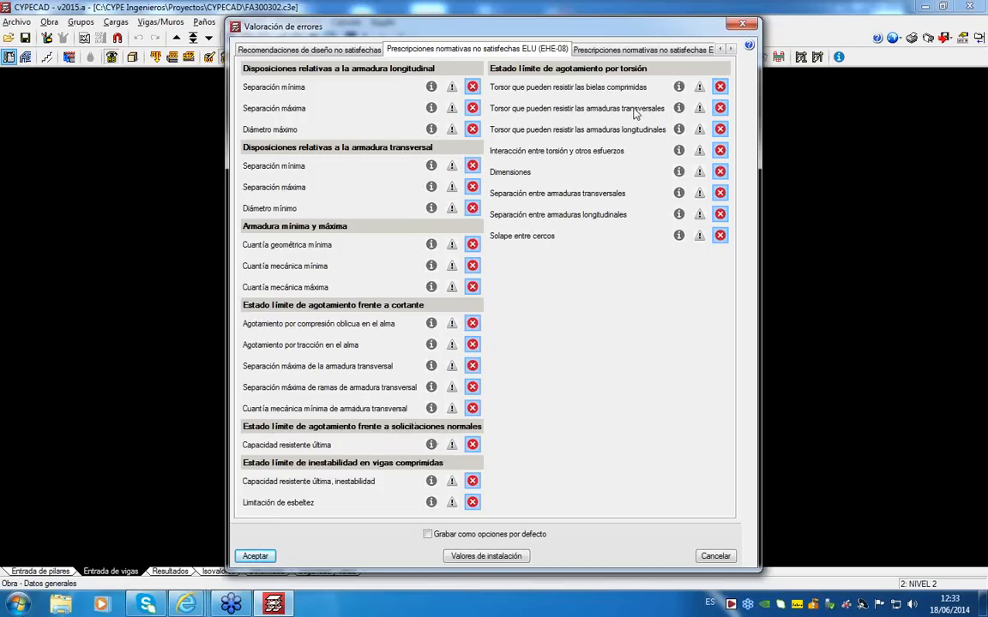
click(678, 87)
click(678, 108)
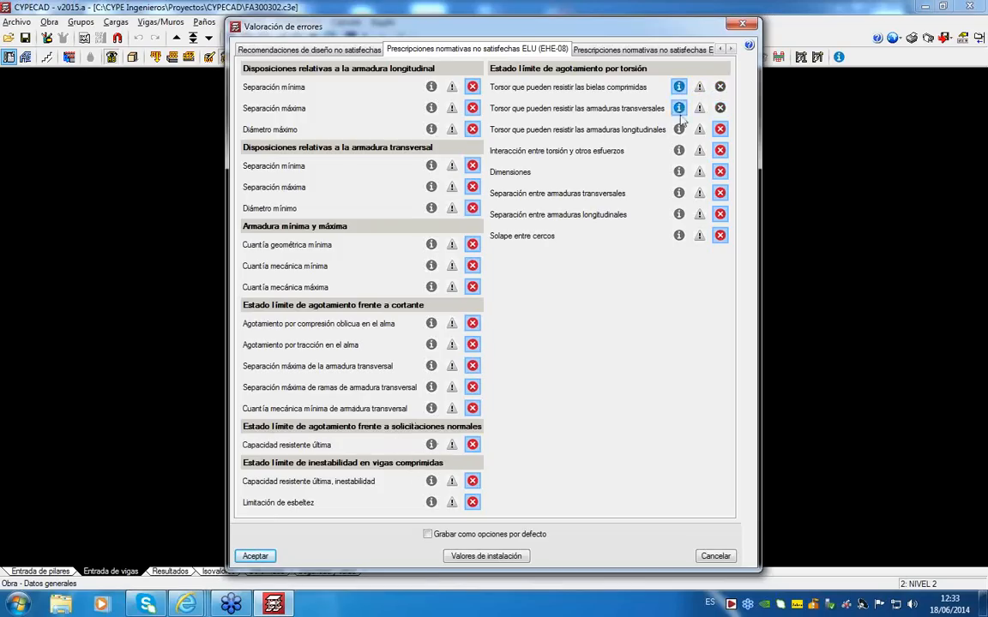
click(678, 129)
click(678, 150)
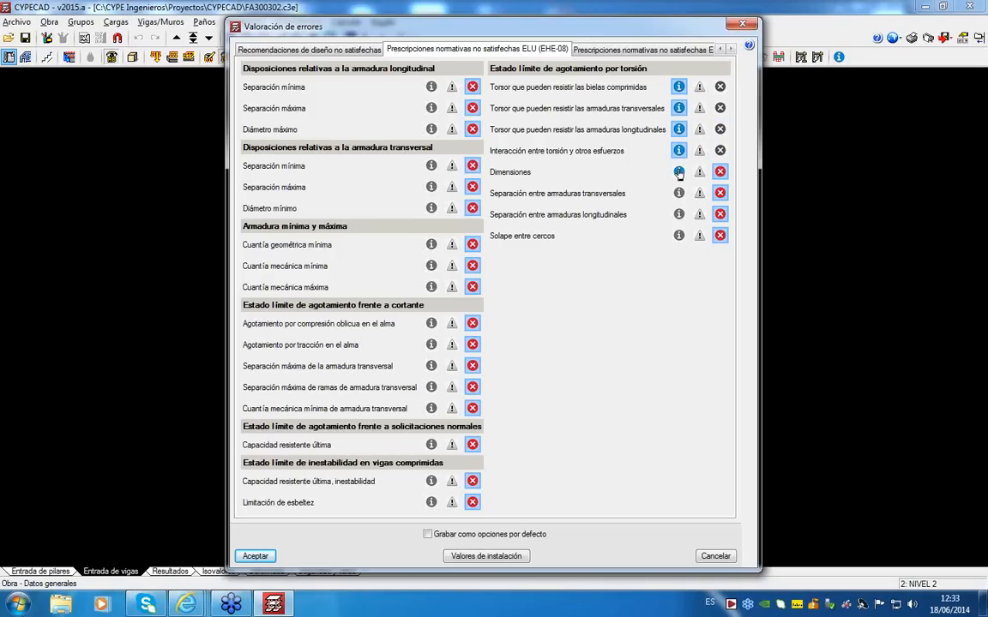
Step: Set the ELU torsion checks for dimensions, transverse and longitudinal reinforcement spacing and stirrup overlap to the information level, and accept the general data
click(678, 172)
click(679, 193)
click(678, 214)
click(678, 235)
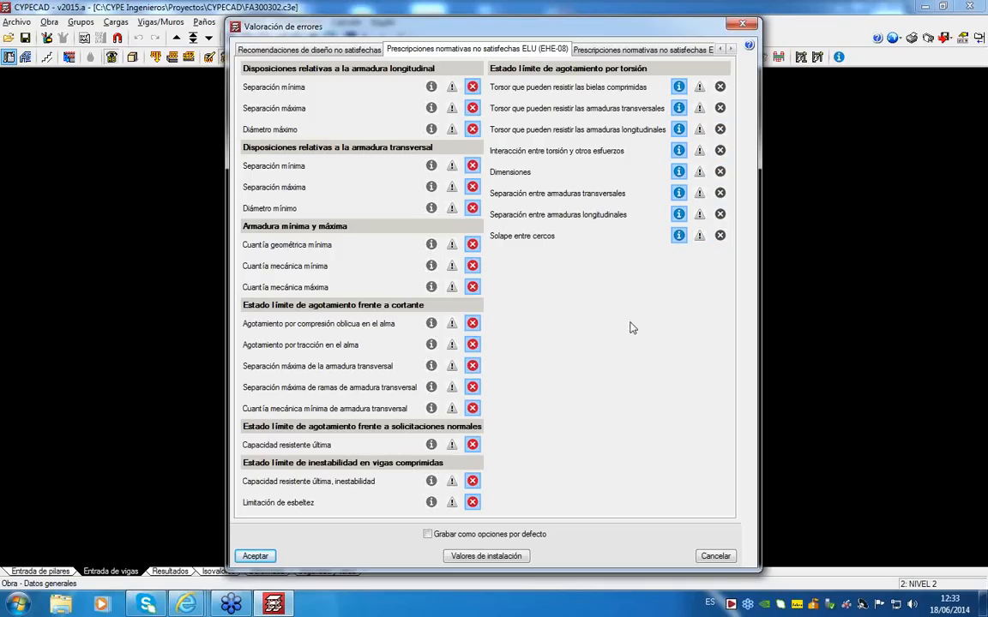
click(250, 557)
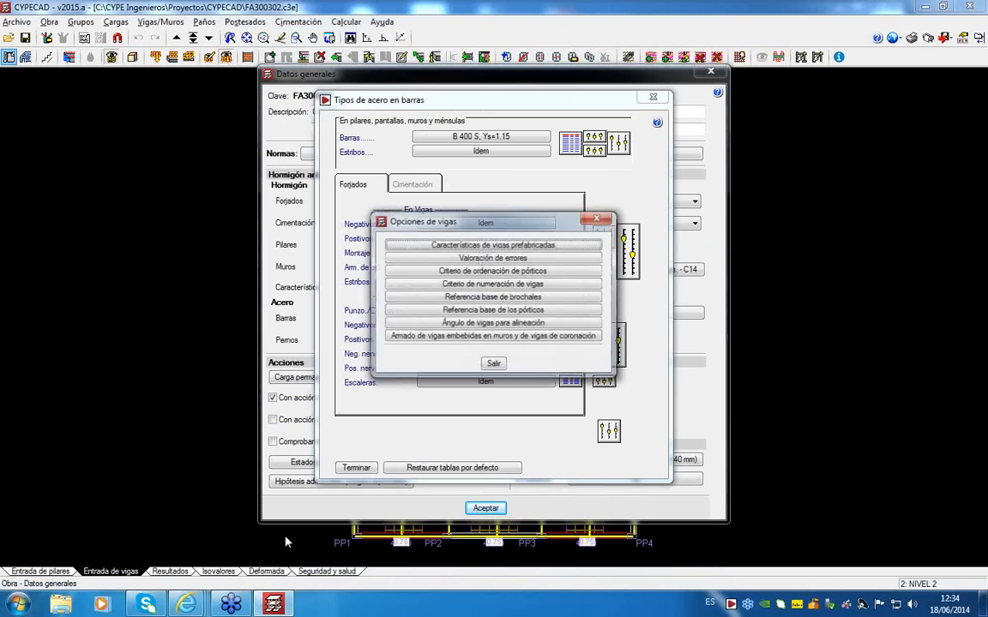
click(493, 363)
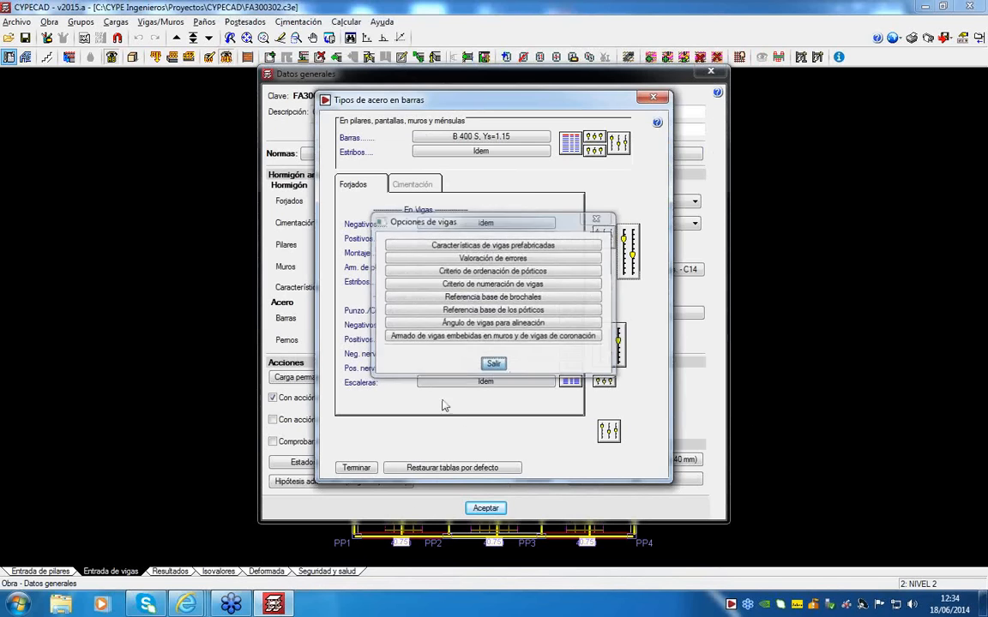
click(354, 468)
click(484, 508)
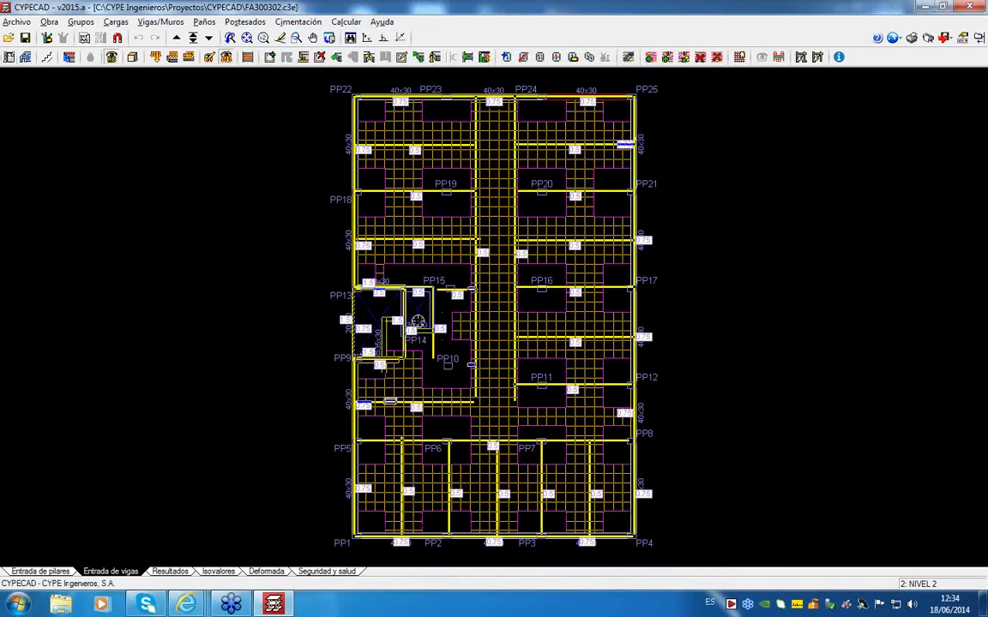
Step: Show the calculation results on the NIVEL 2 plan and hide the loads
scroll(388, 289, up, 4)
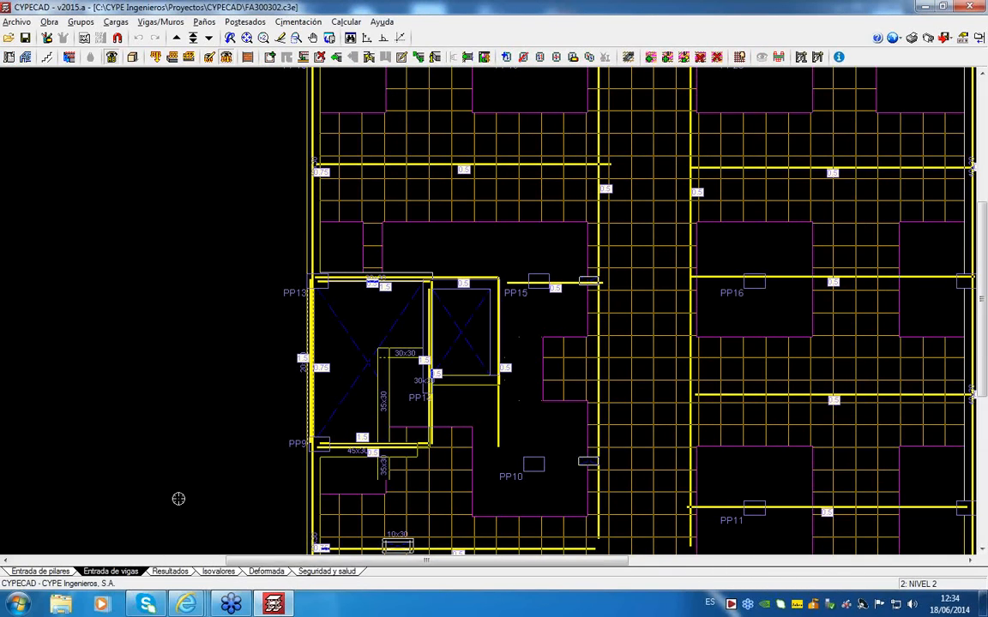
click(169, 571)
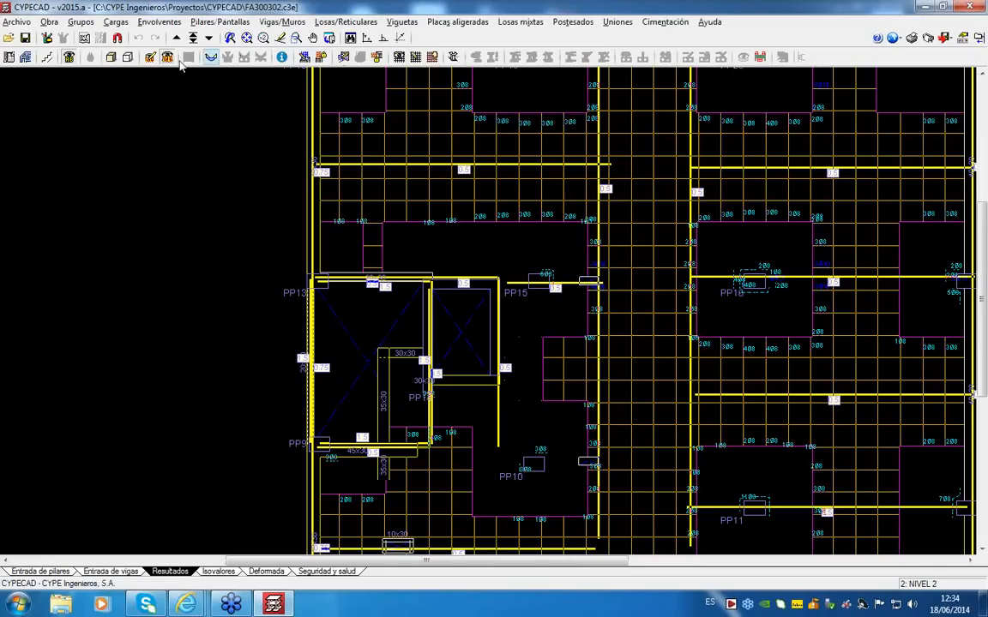
click(169, 59)
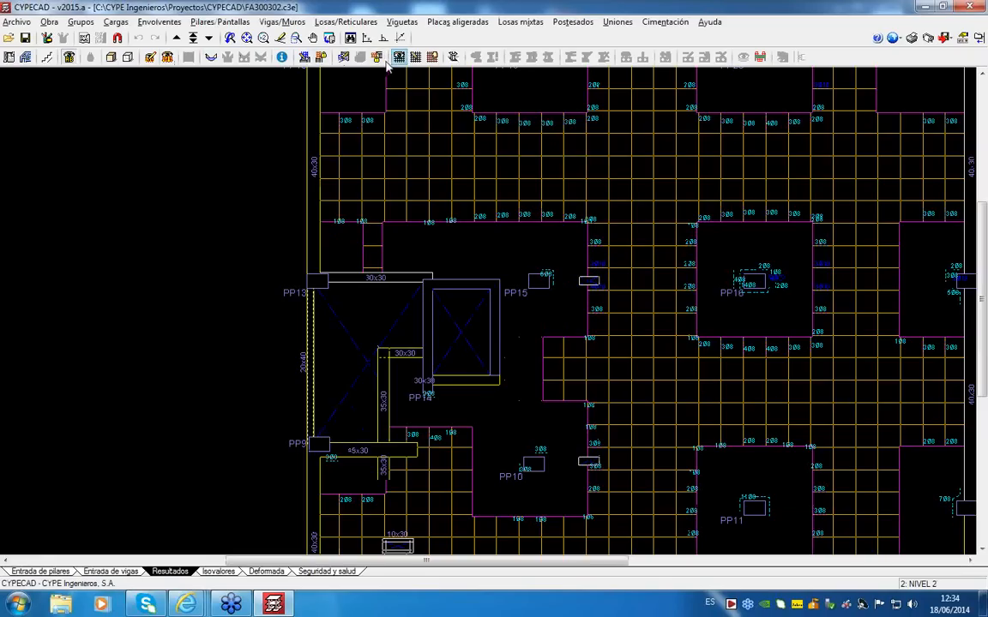
Step: Examine the unmet checks of the 30x30 beam between PP13 and PP14 in the beam editor, and close it
click(348, 57)
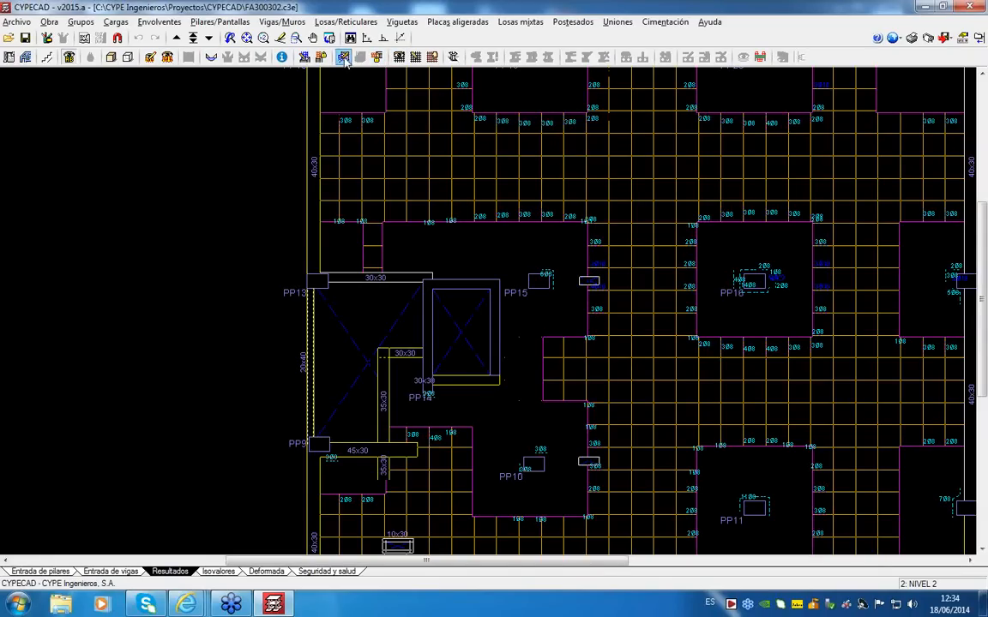
click(384, 277)
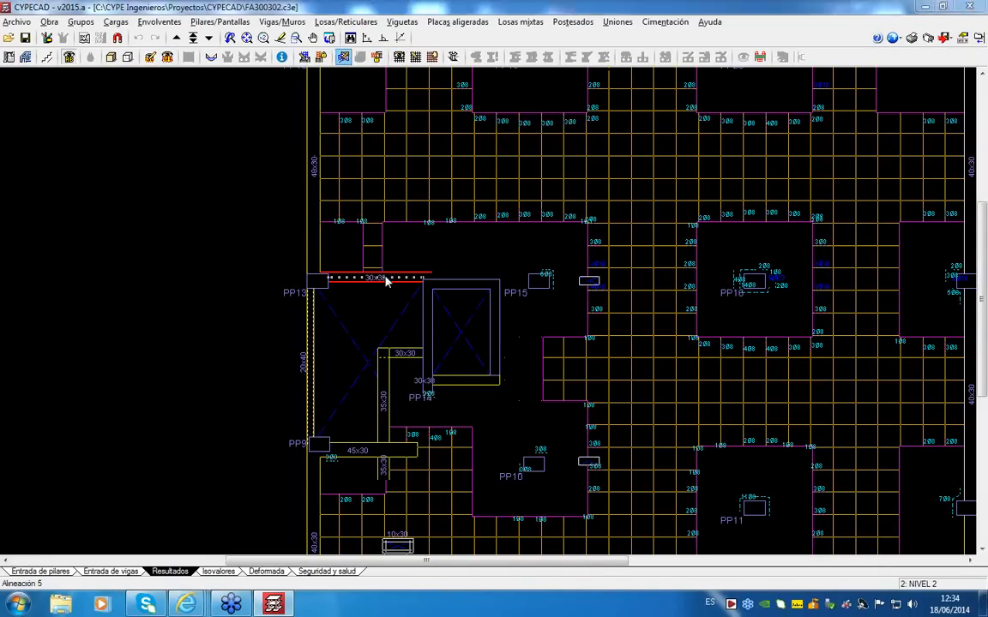
mouse_move(594, 251)
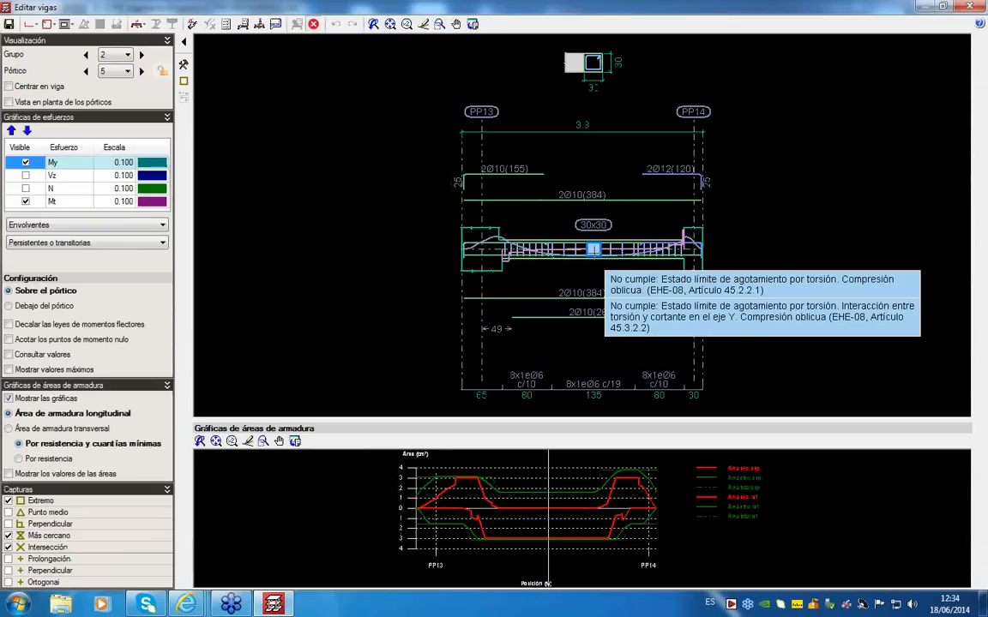
click(926, 6)
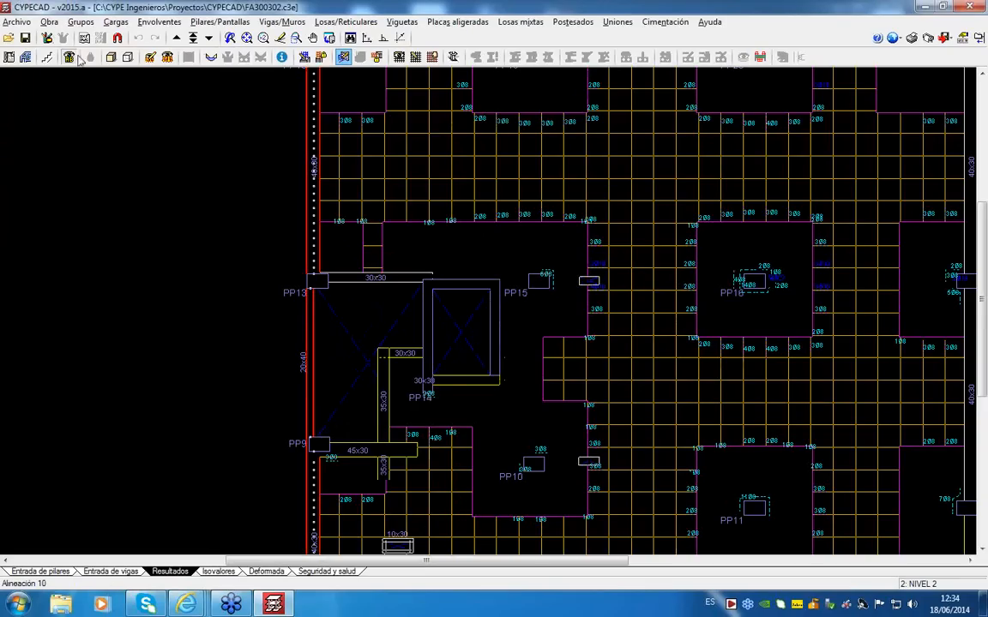
scroll(357, 144, down, 5)
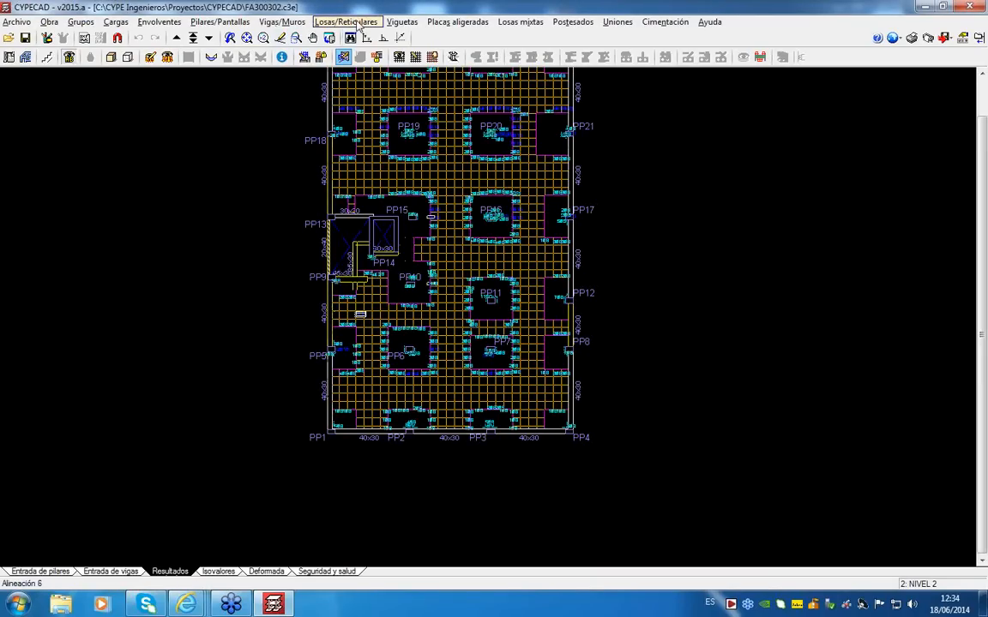
click(358, 23)
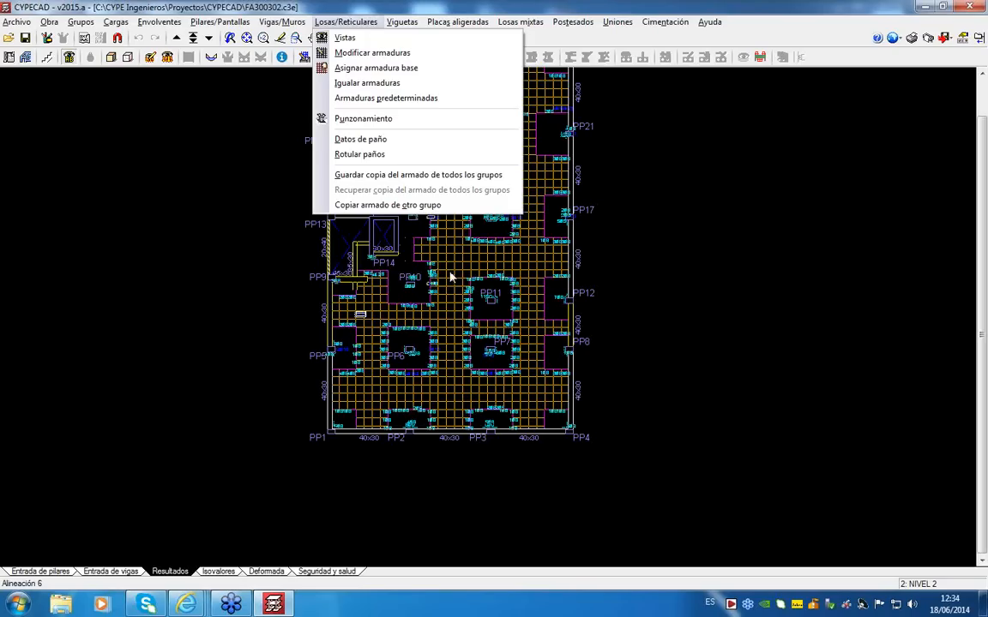
click(547, 230)
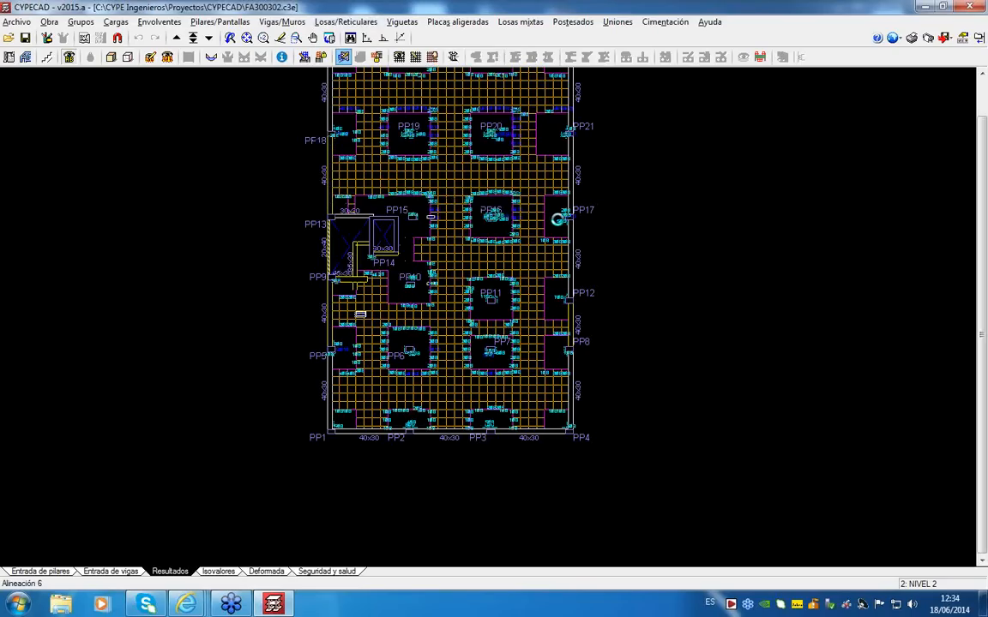
Step: View the perimeter beam frame through PP8, PP12, PP17 and PP21 in the beam editor, and return to the plan
click(557, 219)
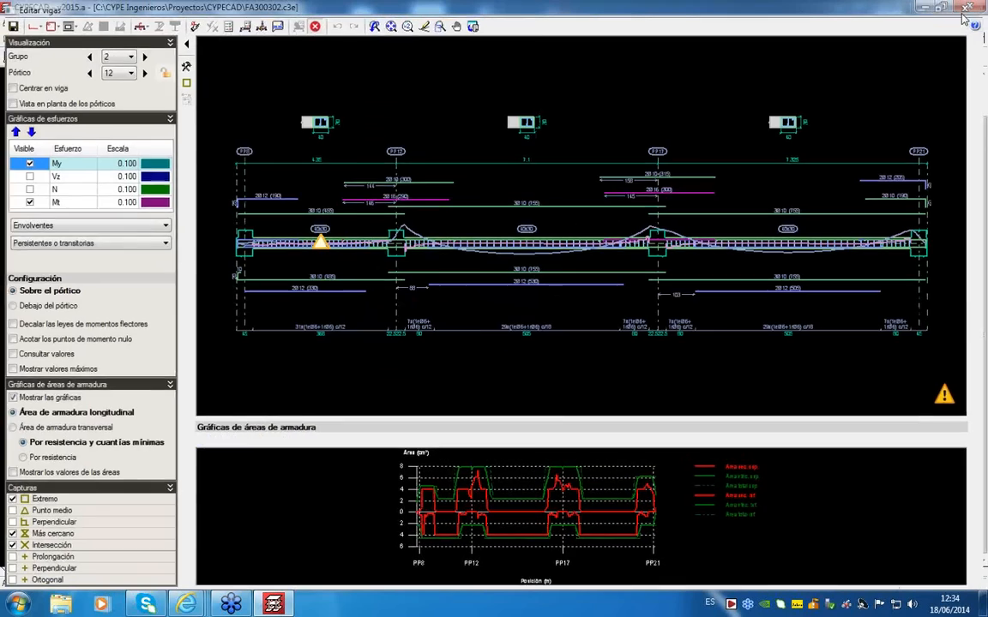
click(966, 7)
scroll(610, 196, up, 5)
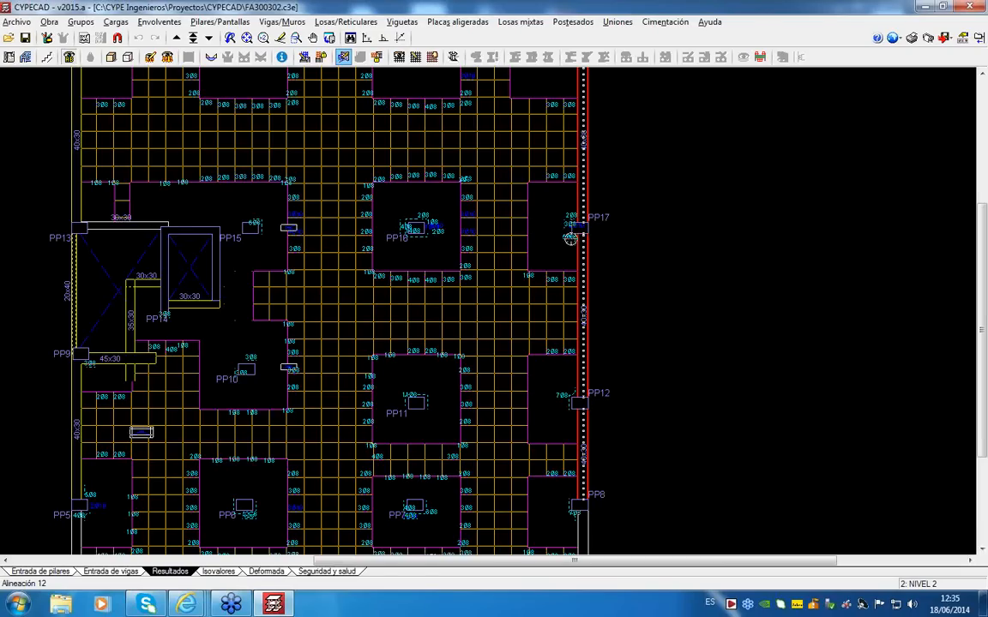
Step: Examine the slab reinforcement around columns PP16 and PP17 on the NIVEL 2 plan, and clear the beam frame highlight
scroll(570, 238, up, 3)
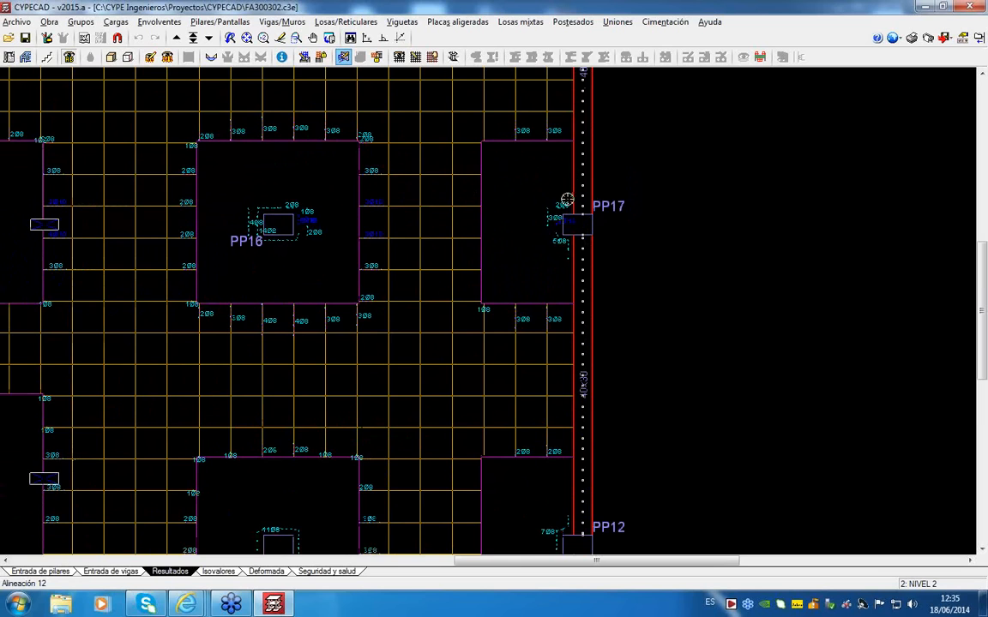
scroll(556, 214, down, 2)
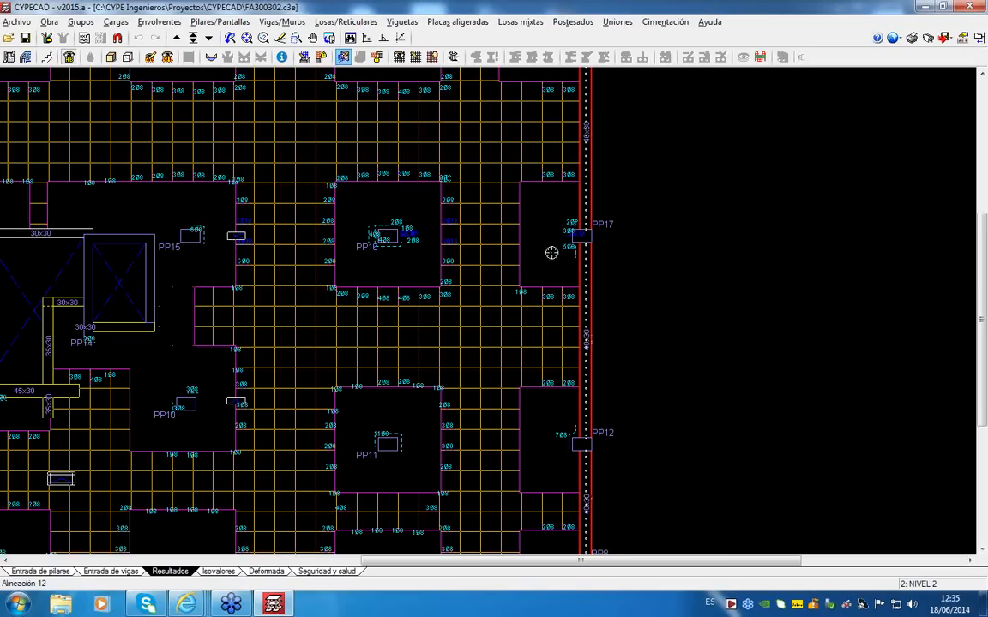
scroll(395, 245, up, 1)
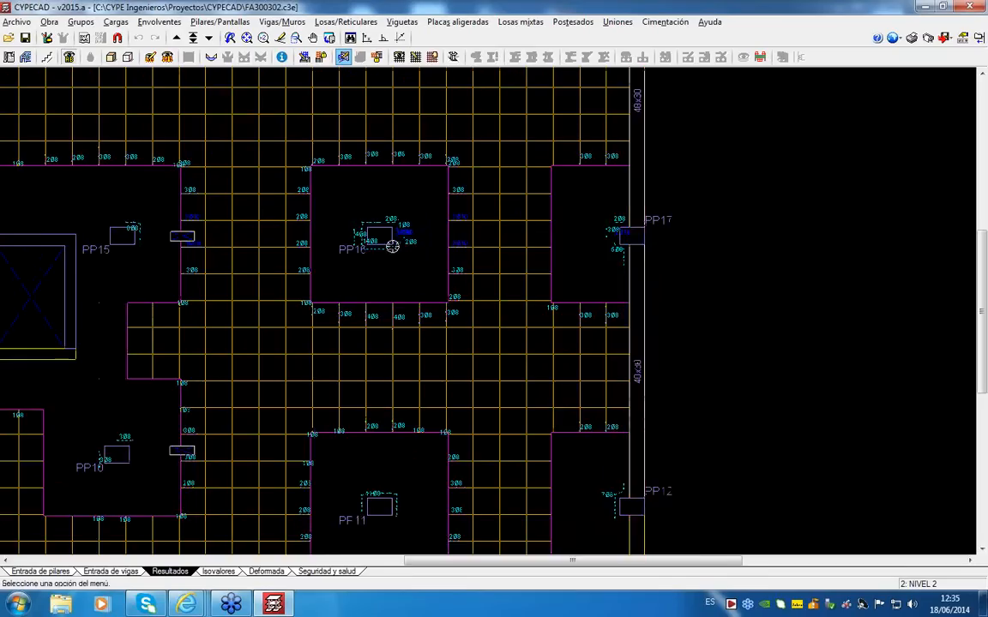
scroll(392, 246, up, 2)
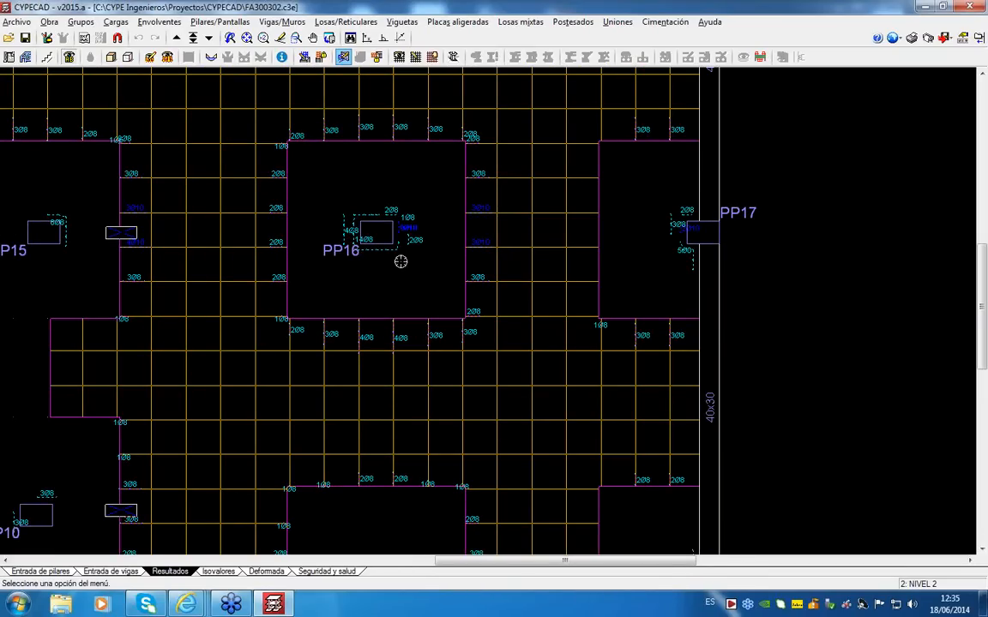
scroll(584, 218, up, 3)
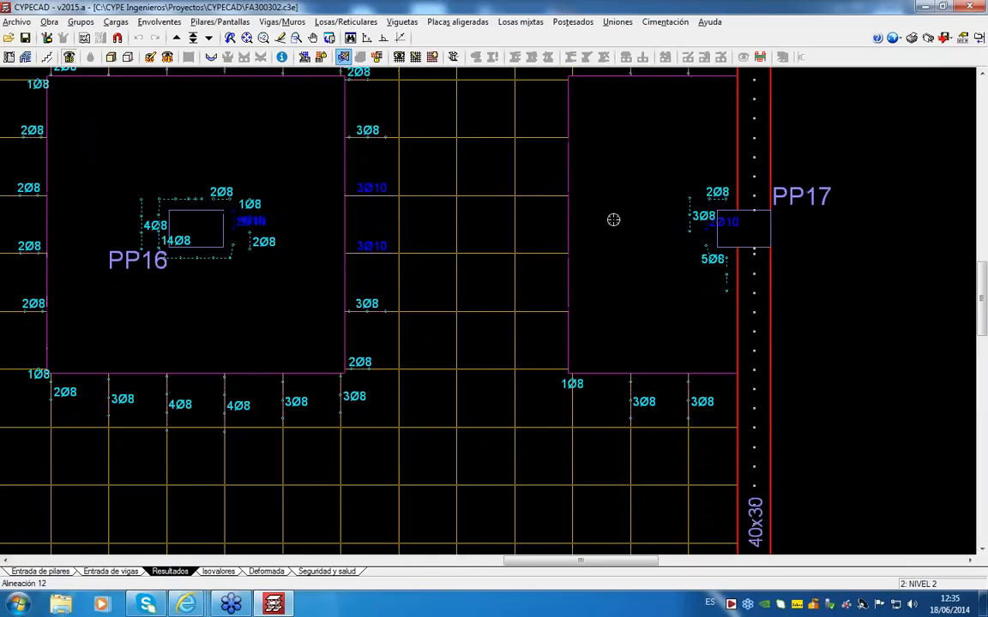
scroll(672, 225, down, 3)
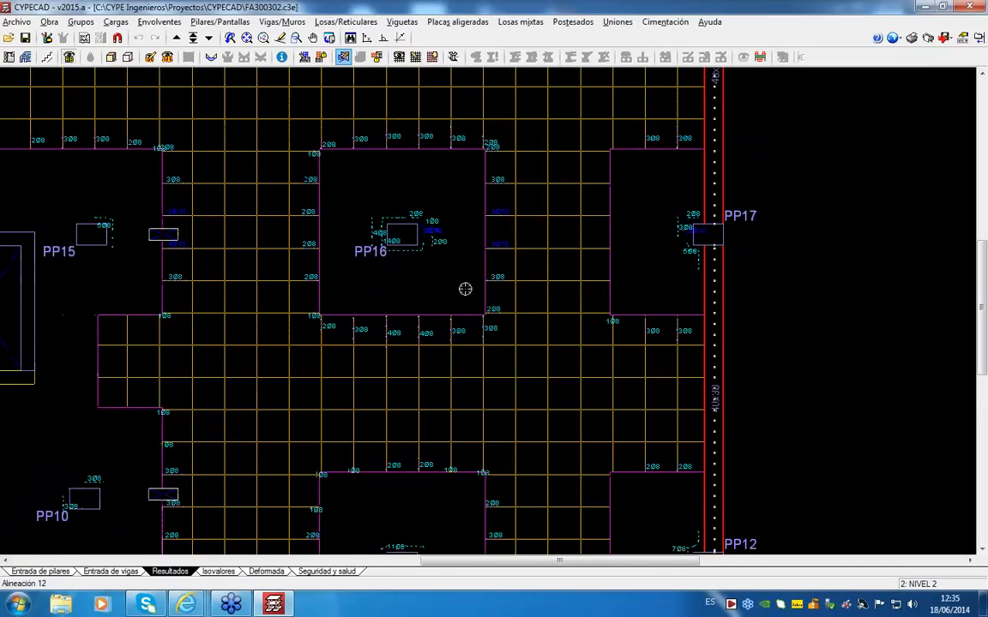
scroll(484, 261, down, 1)
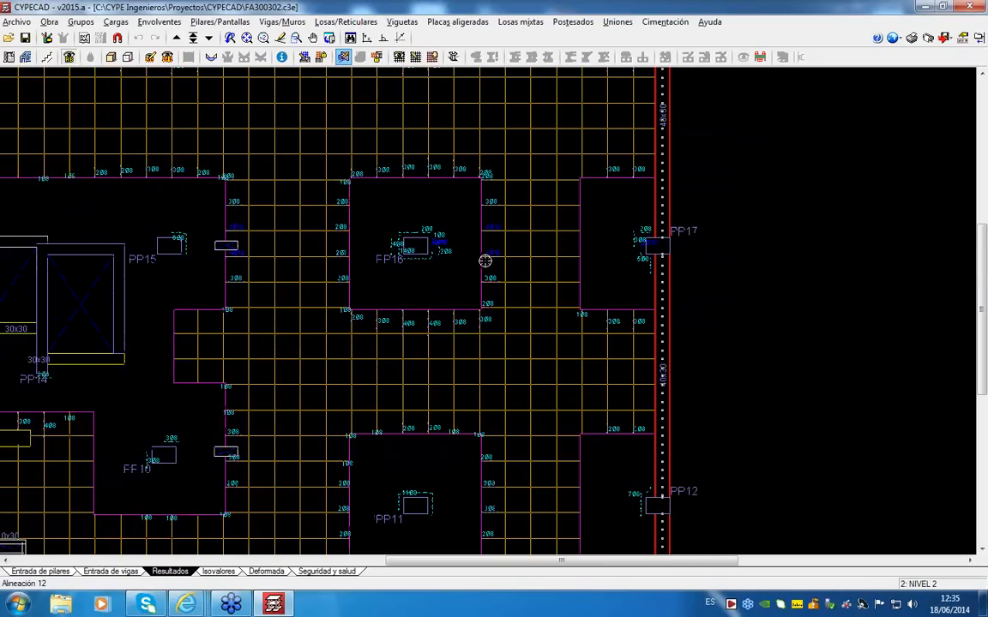
key(Escape)
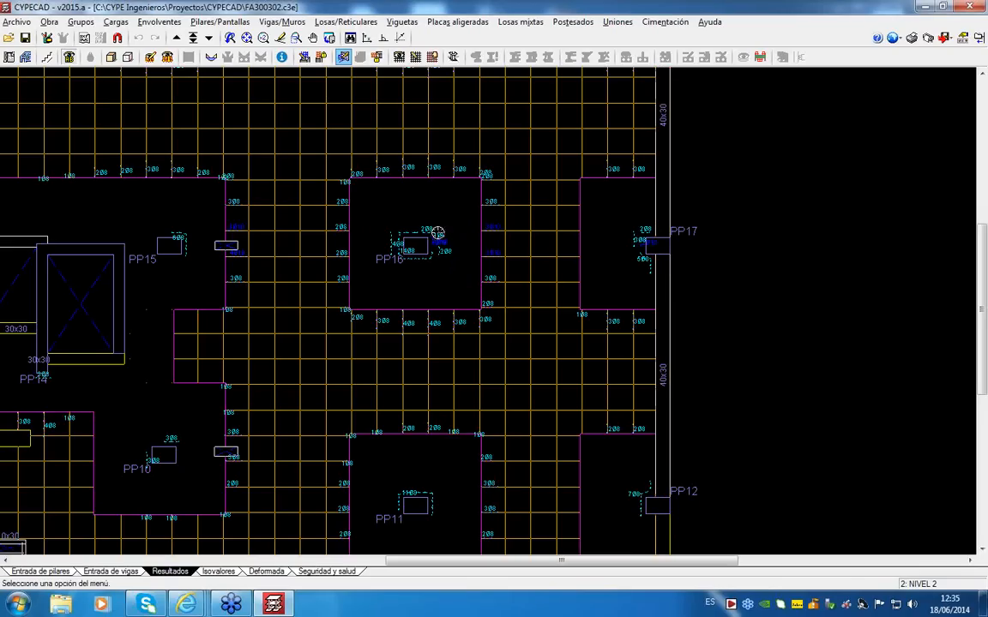
scroll(408, 225, up, 1)
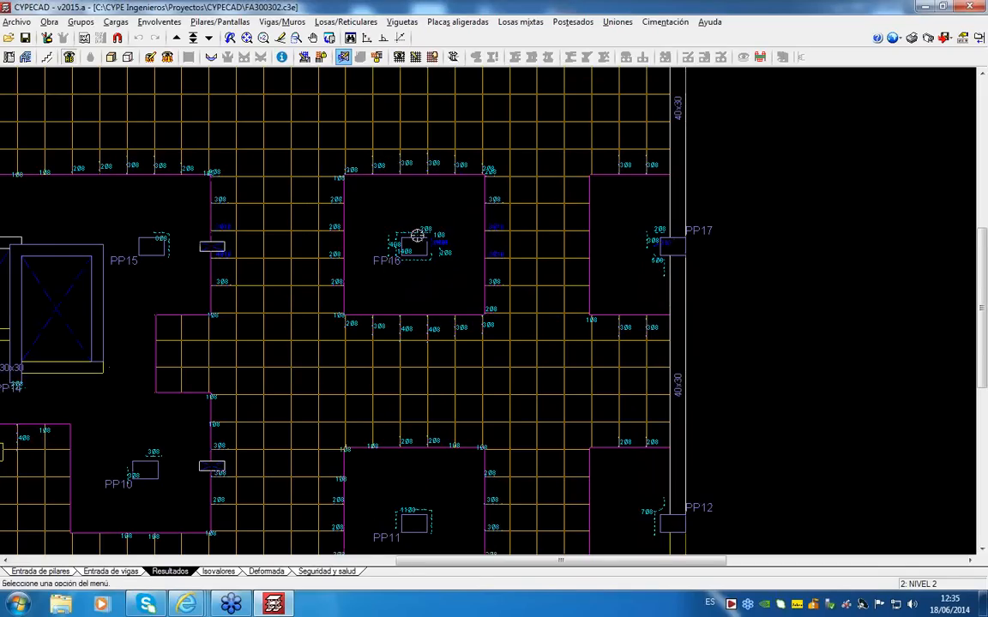
scroll(417, 237, up, 2)
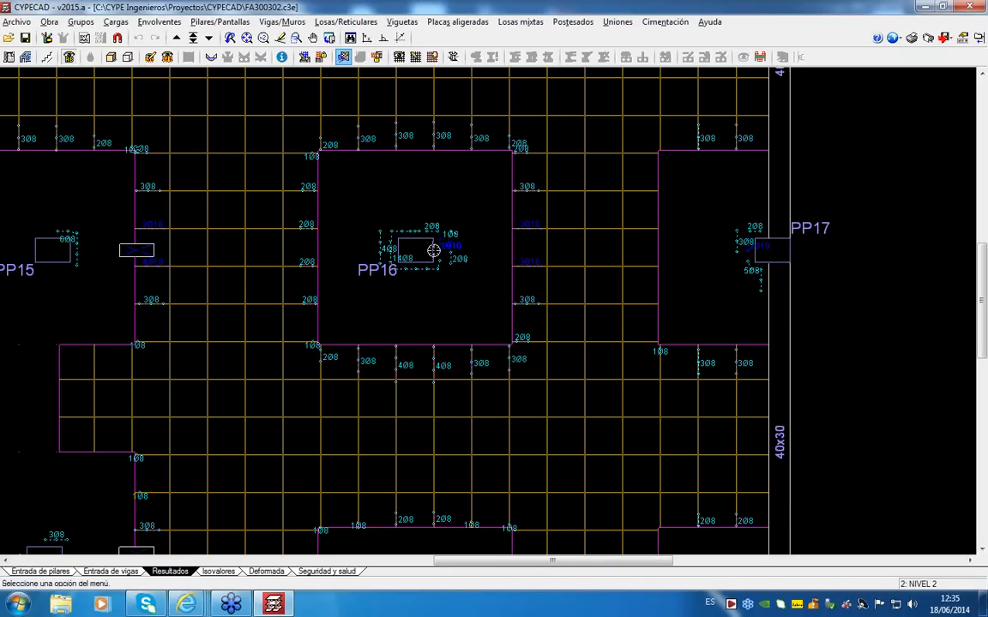
scroll(436, 249, down, 2)
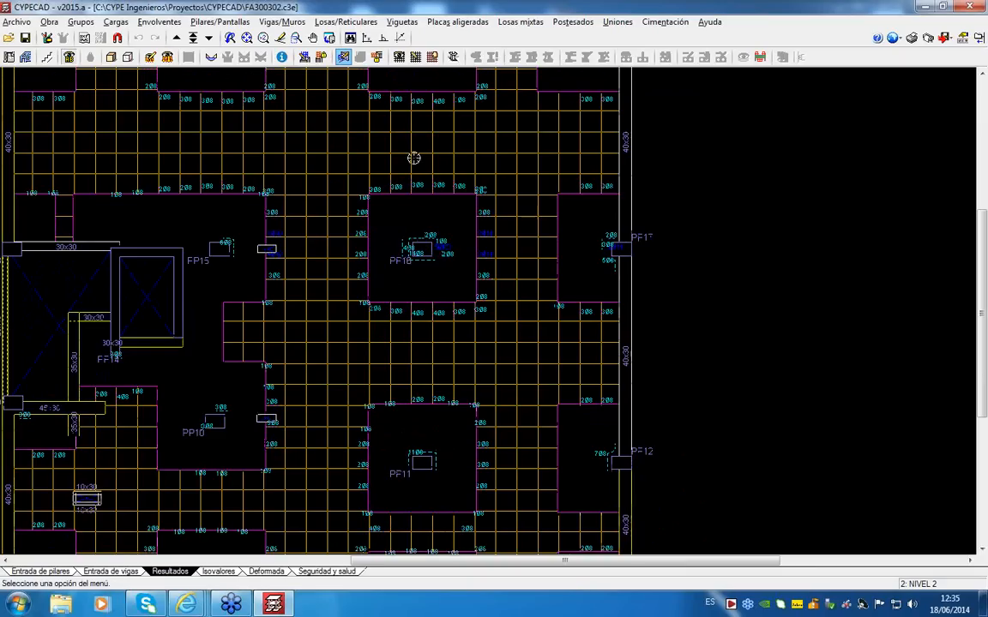
Step: Run the punching shear checks (Punzonamiento) for the NIVEL 2 group, dismissing the introductory help
click(352, 22)
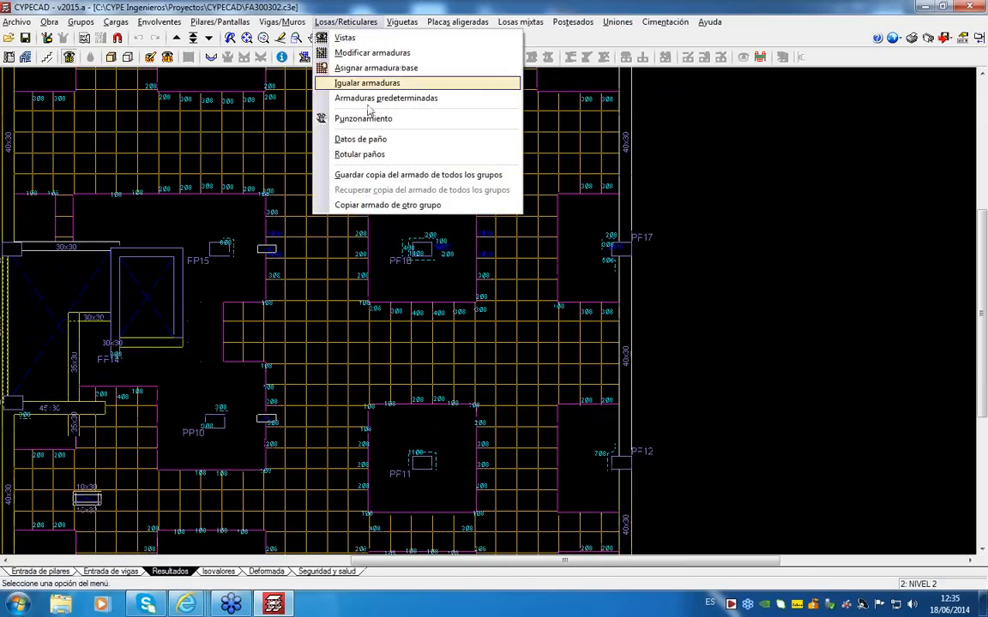
click(360, 119)
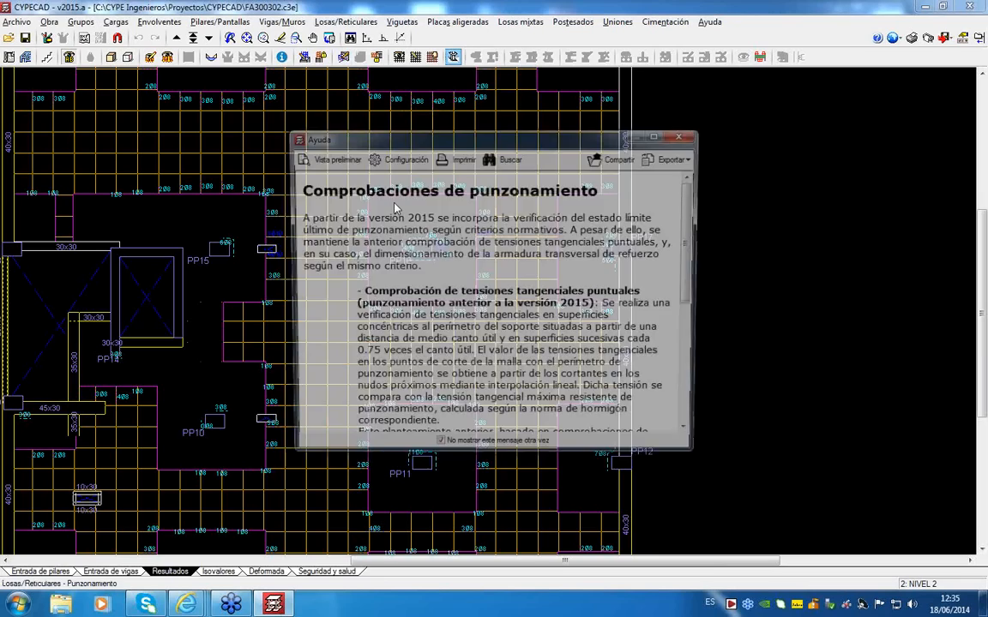
click(683, 133)
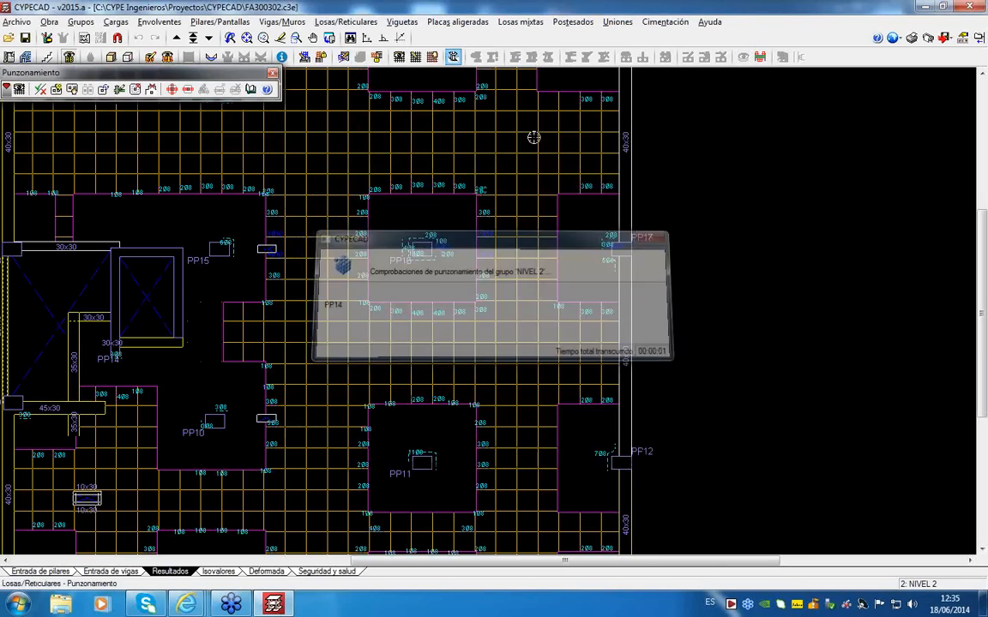
Step: Examine the support and critical punching perimeters drawn around the NIVEL 2 columns, especially at edge column PP21
scroll(343, 245, down, 2)
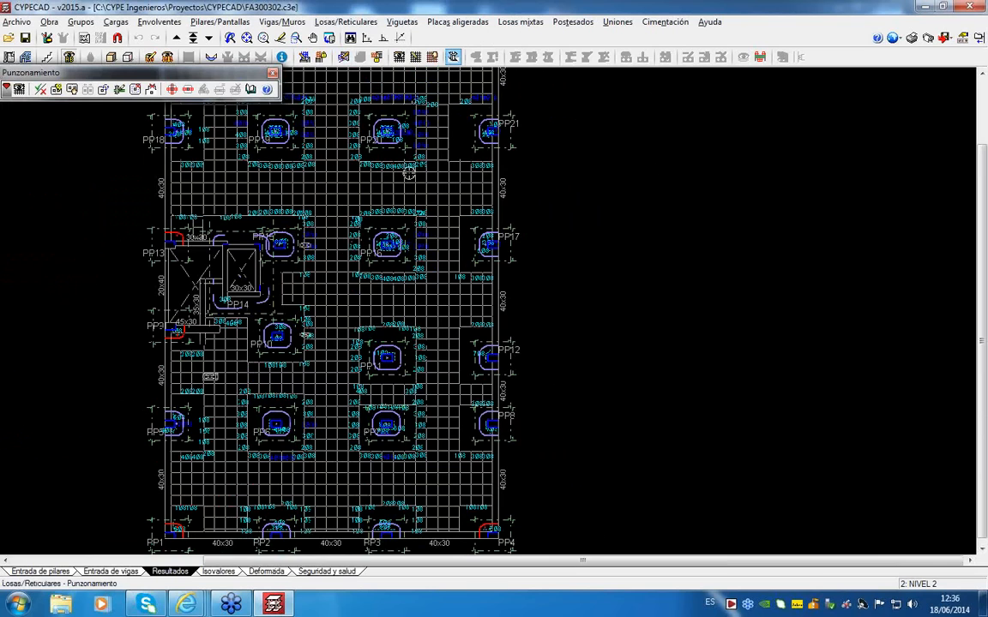
scroll(403, 168, up, 1)
scroll(526, 105, up, 3)
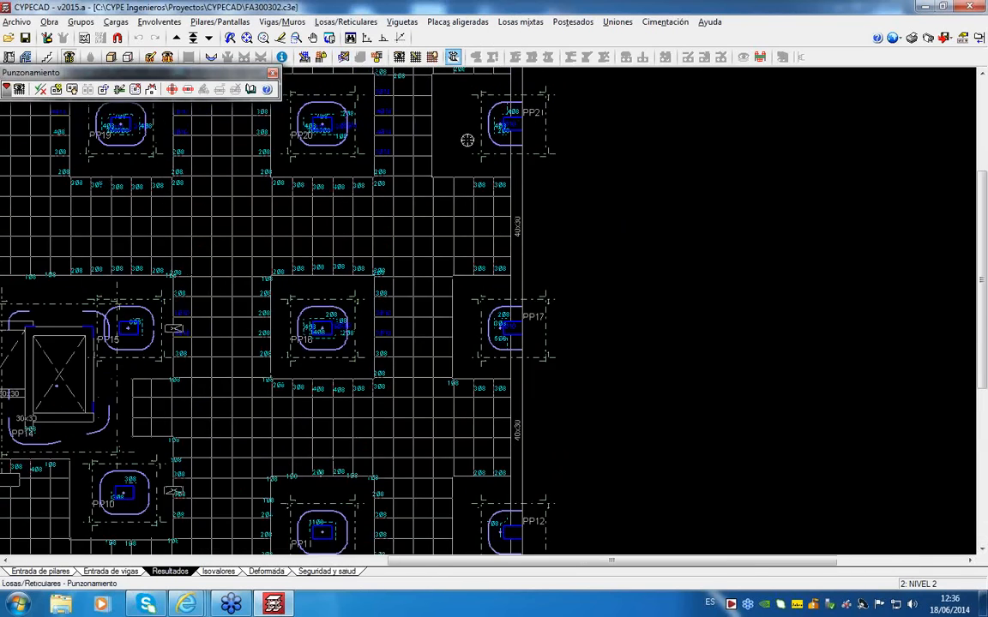
scroll(510, 107, up, 2)
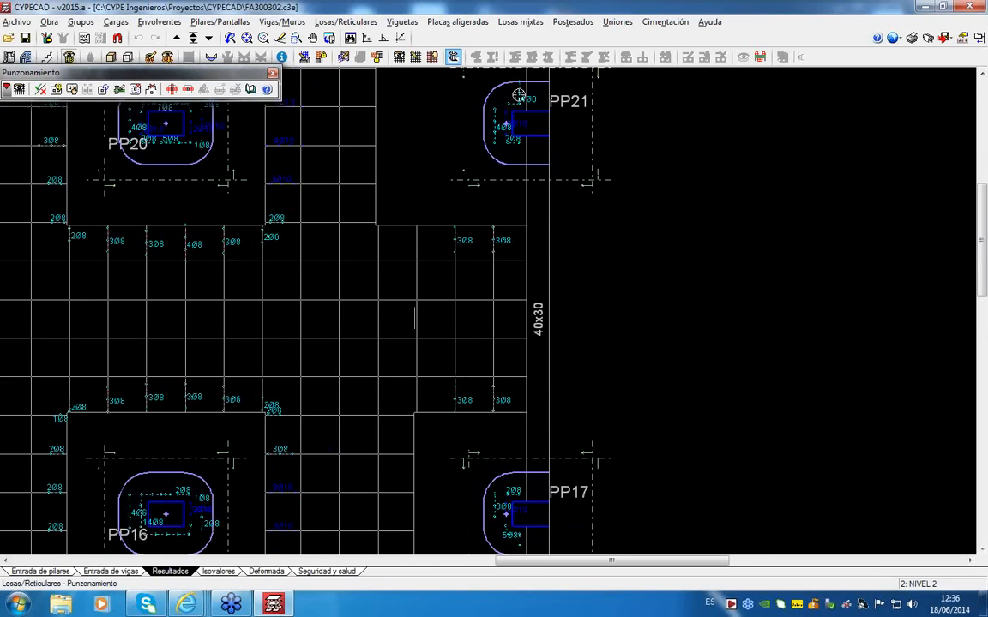
scroll(517, 120, down, 3)
scroll(517, 120, down, 2)
middle_drag(498, 125, 431, 243)
scroll(430, 242, up, 1)
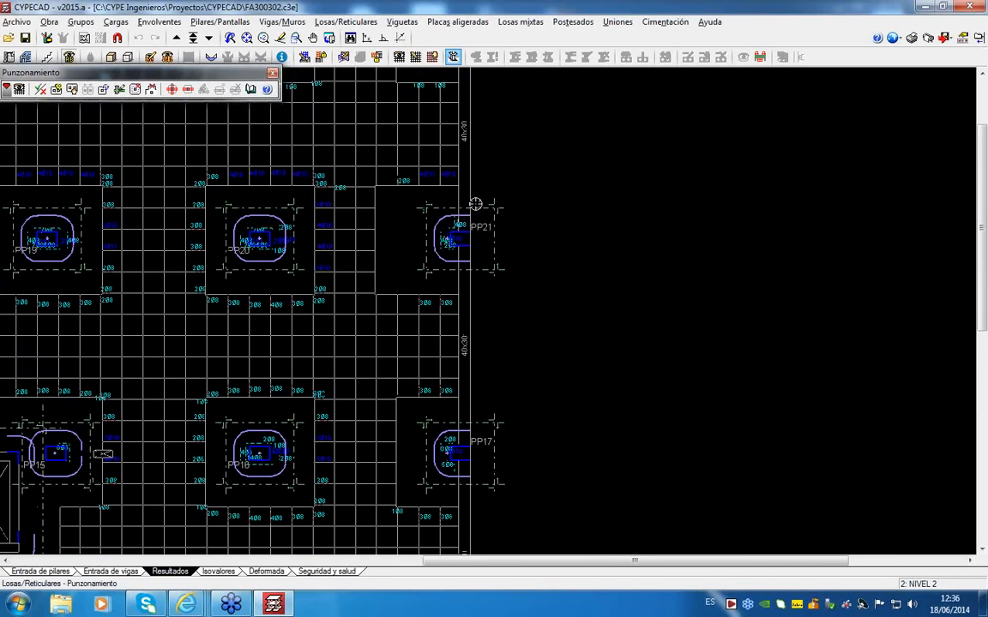
scroll(452, 244, up, 3)
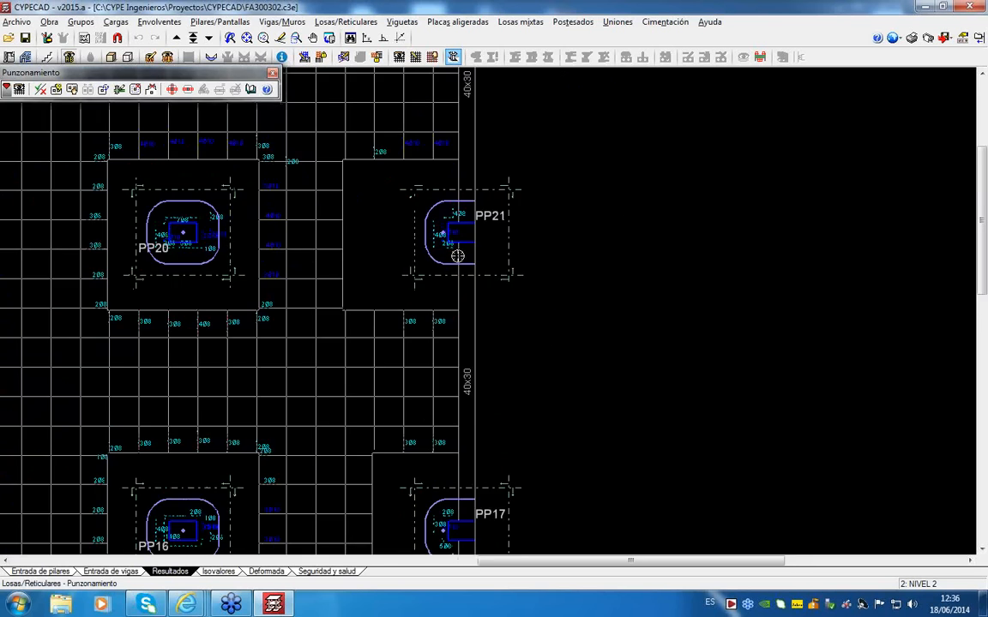
scroll(459, 273, up, 1)
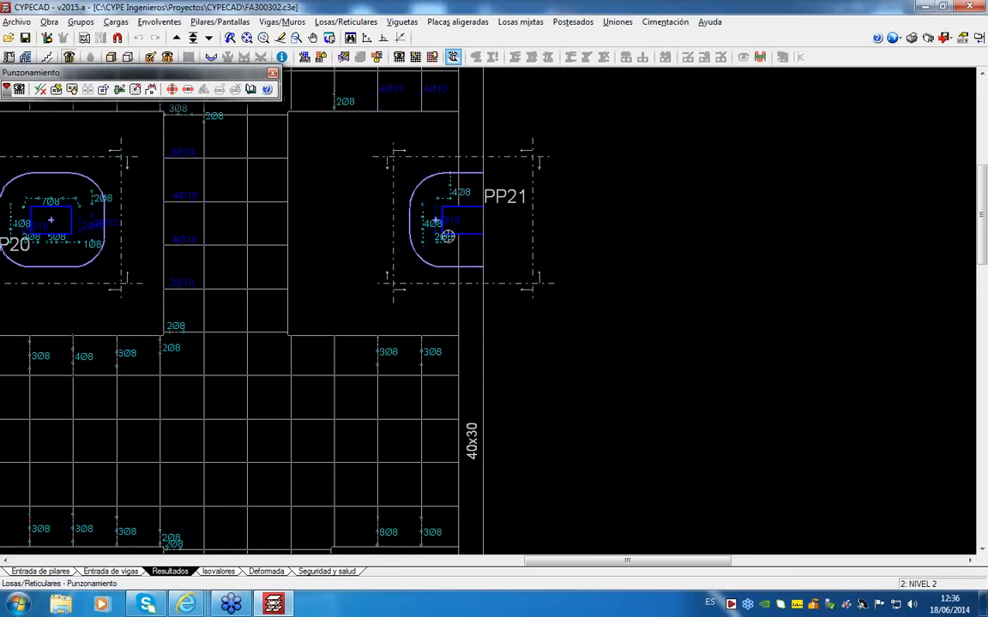
scroll(455, 228, down, 1)
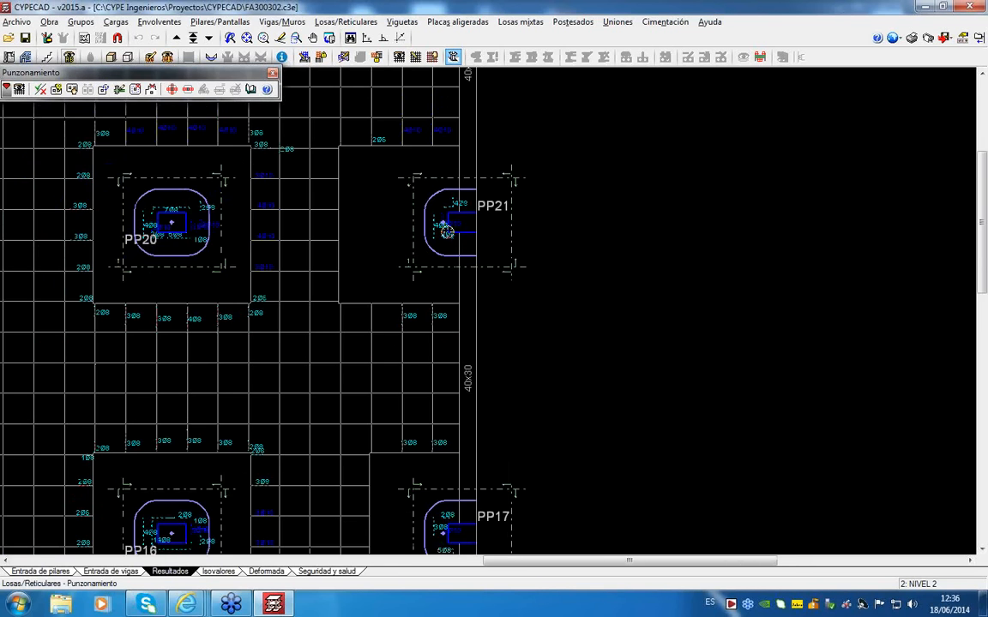
scroll(446, 231, up, 3)
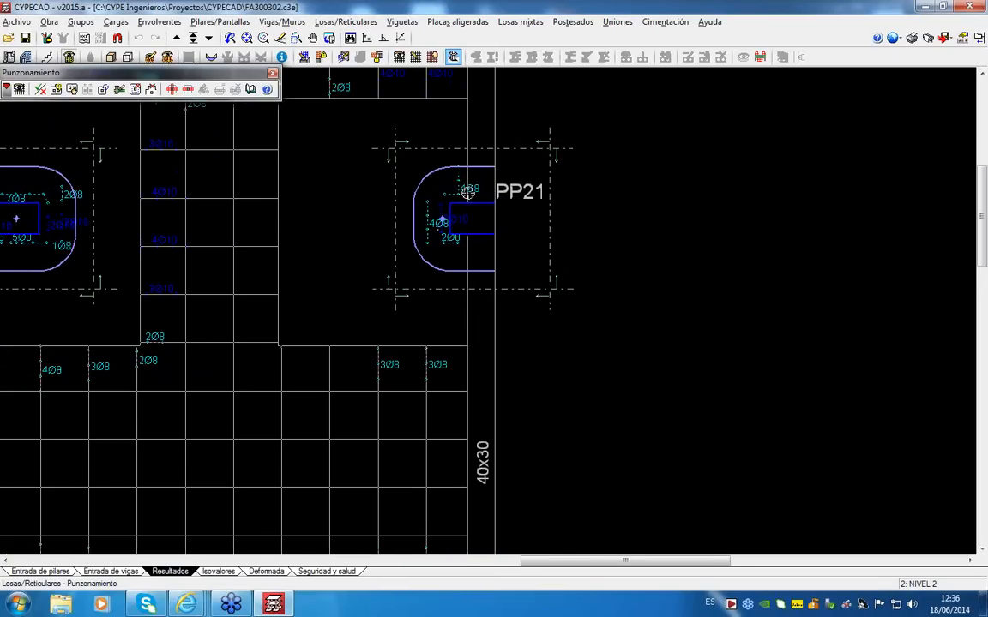
scroll(468, 183, down, 1)
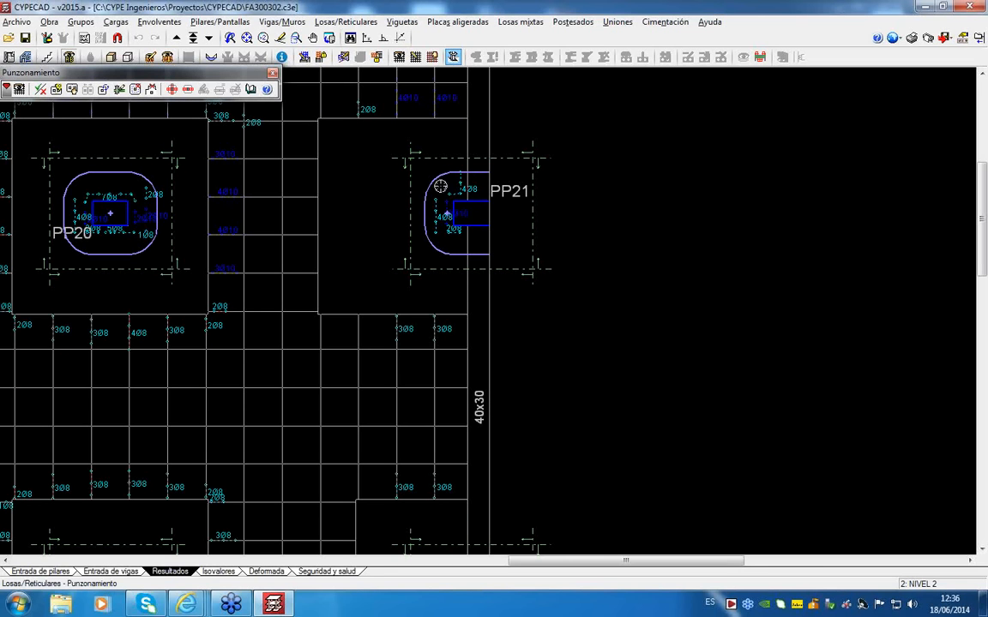
scroll(502, 202, down, 3)
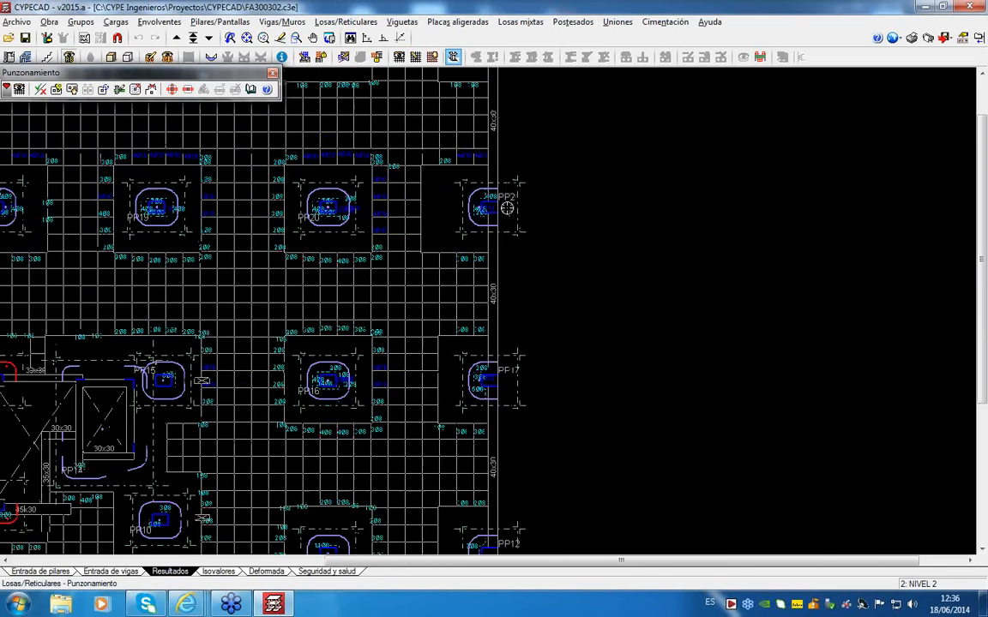
Step: Review column PP13's punching checks for the support perimeter and the critical perimeter without punching reinforcement, and close the report
scroll(65, 353, up, 3)
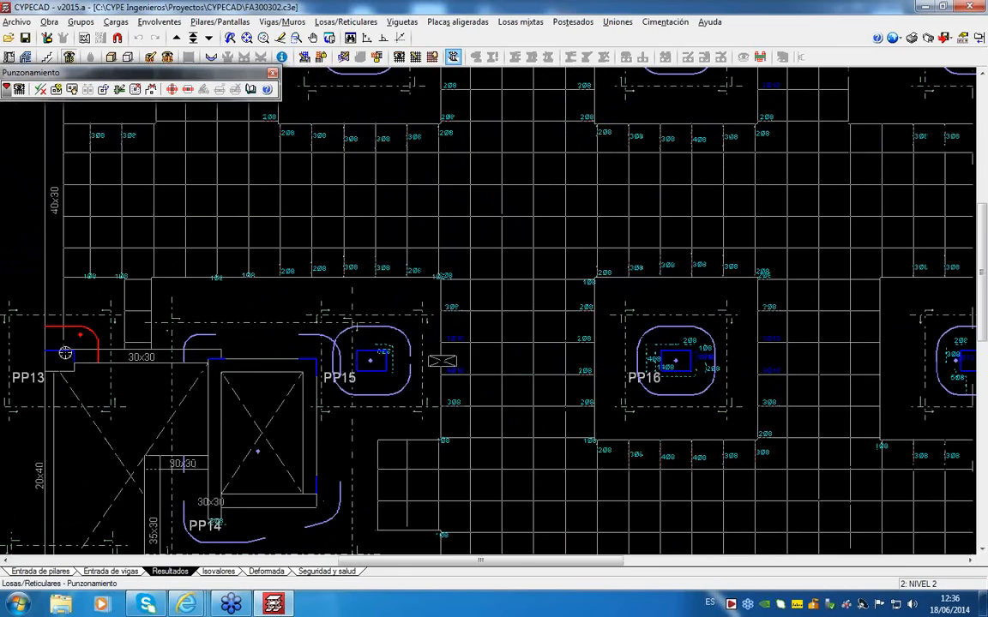
scroll(65, 353, up, 3)
middle_drag(70, 343, 201, 343)
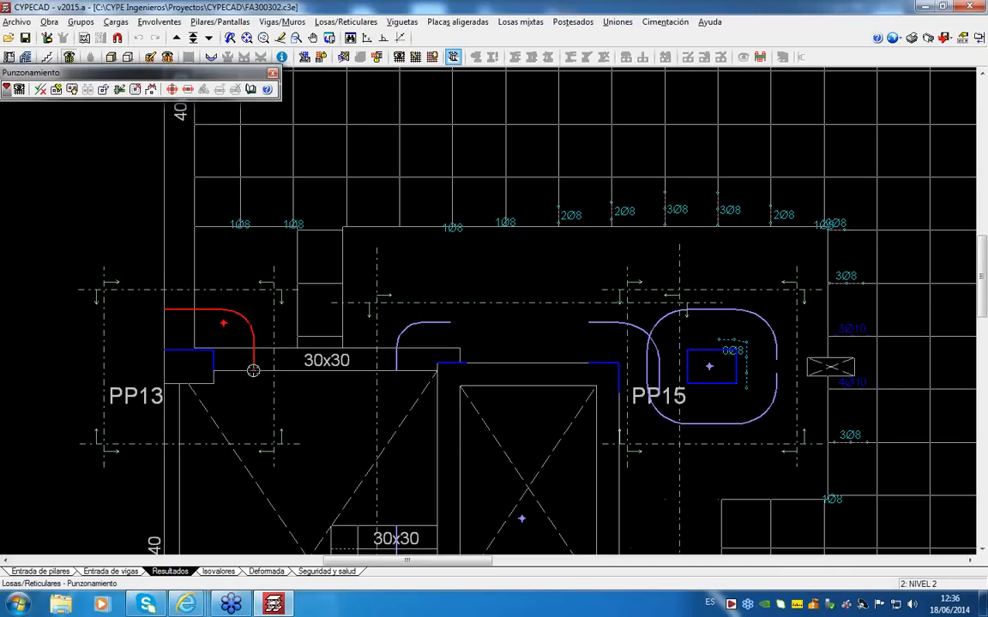
click(40, 90)
click(194, 339)
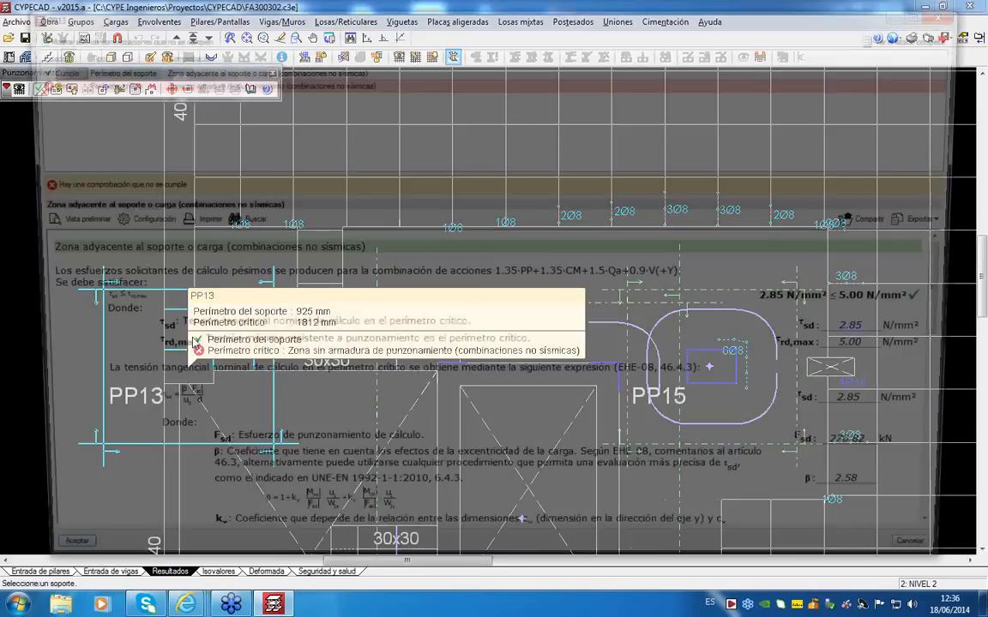
click(118, 71)
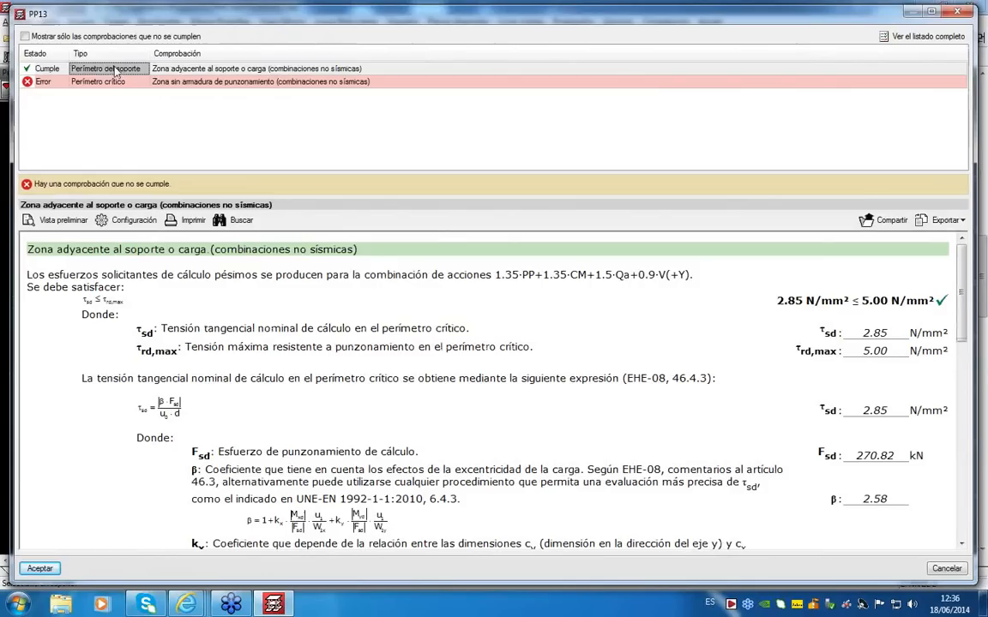
click(225, 71)
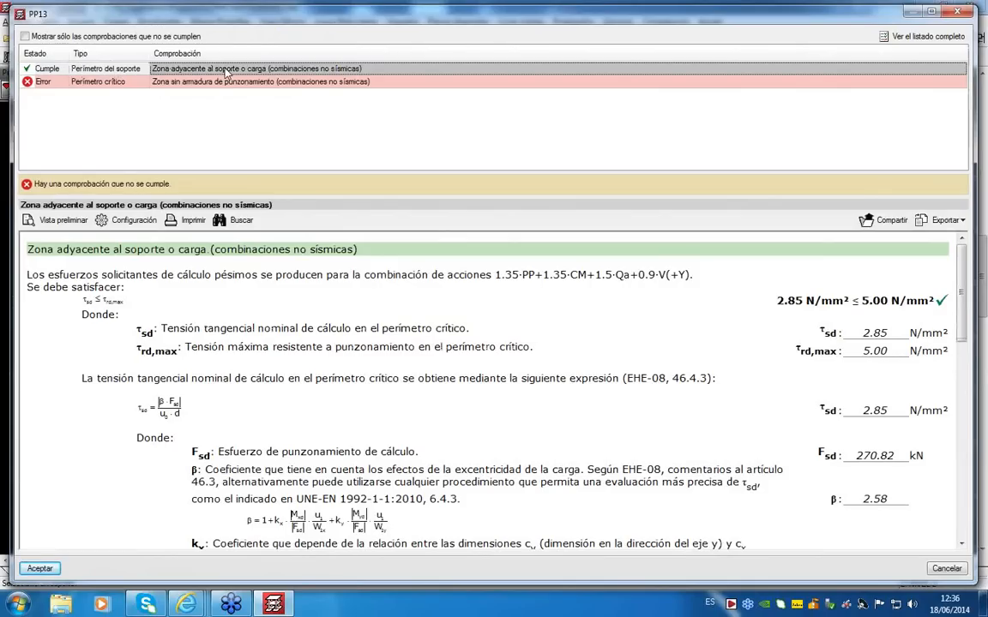
click(223, 80)
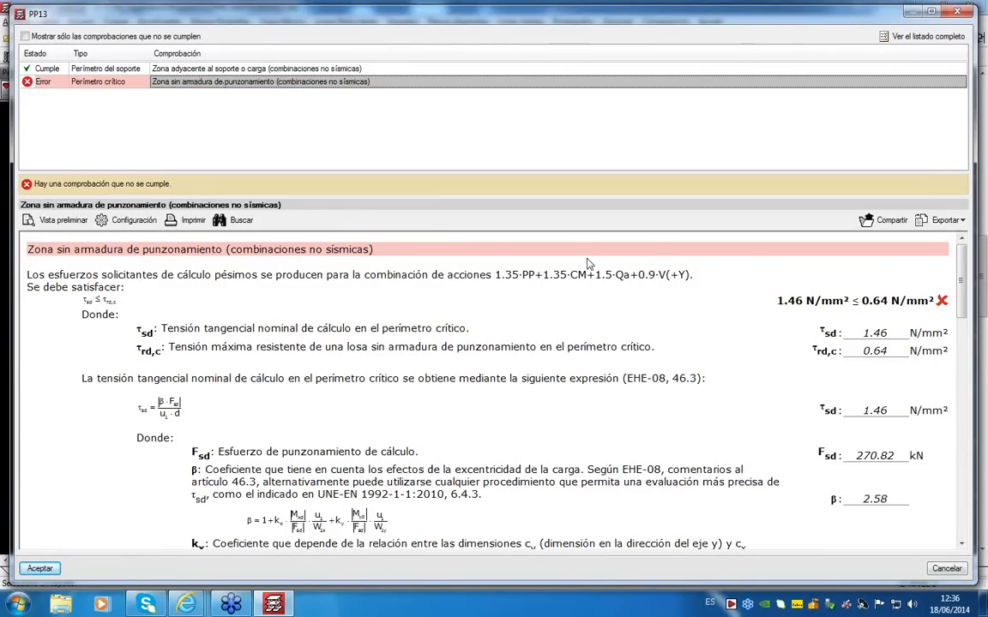
drag(778, 302, 890, 305)
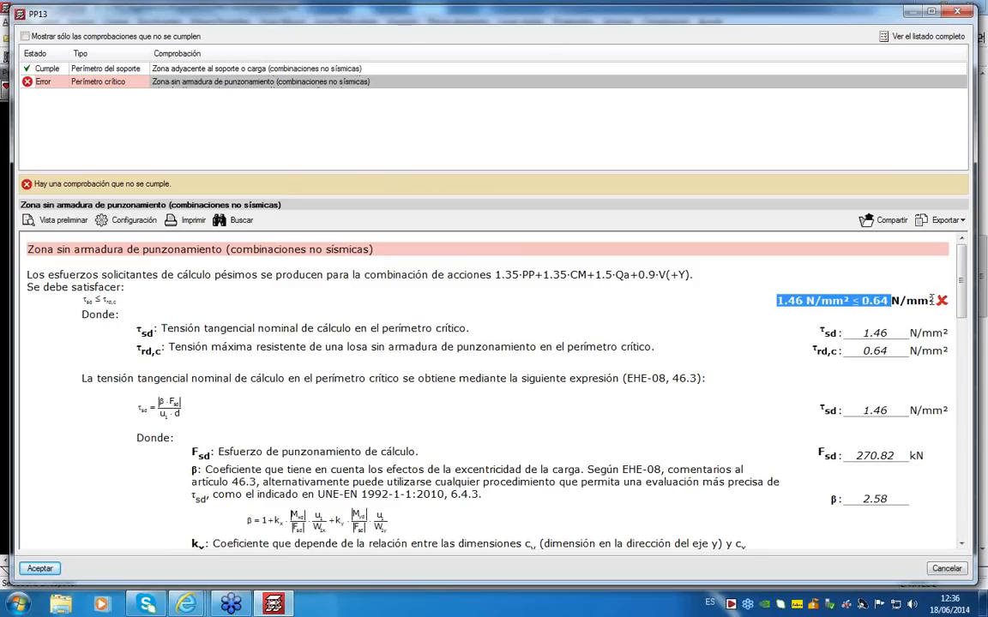
click(959, 12)
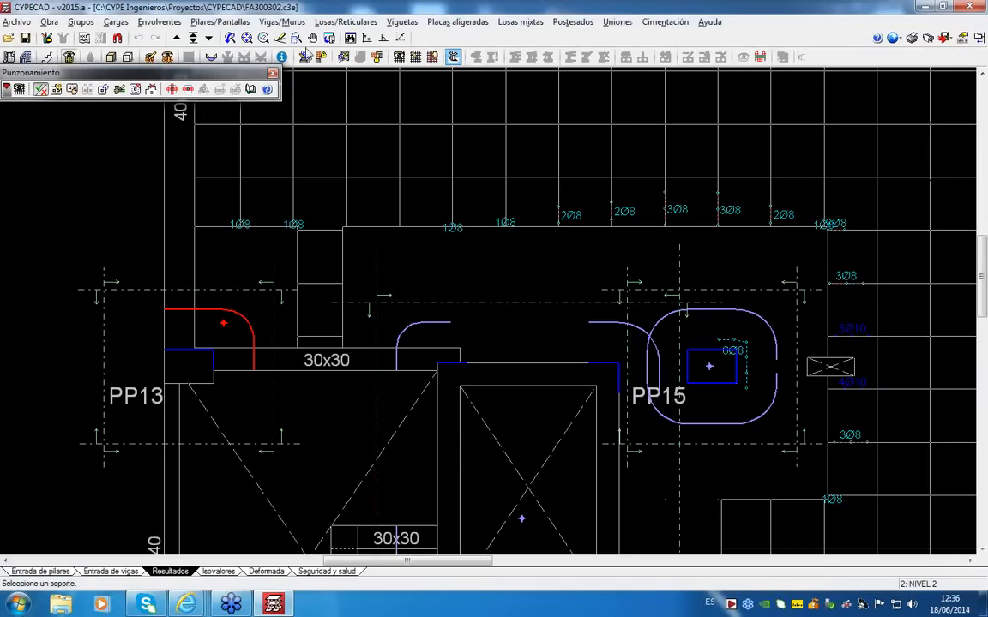
Step: Add a 45° inclined punching reinforcement type with 10 cm distance to support, 25 cm bar spacing, 4 reinforcements and 0.50 m width
click(174, 89)
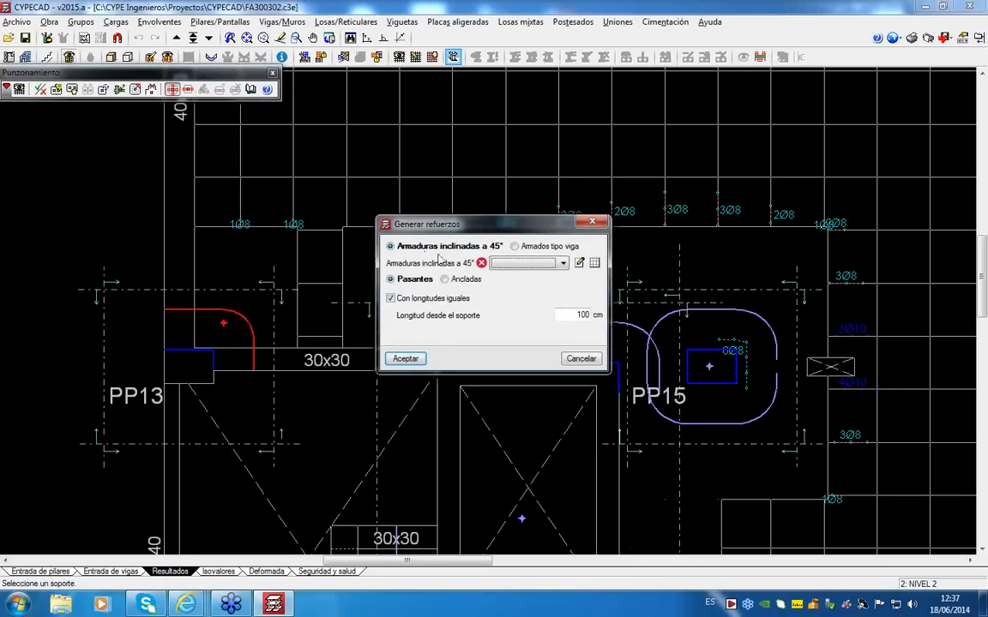
click(580, 265)
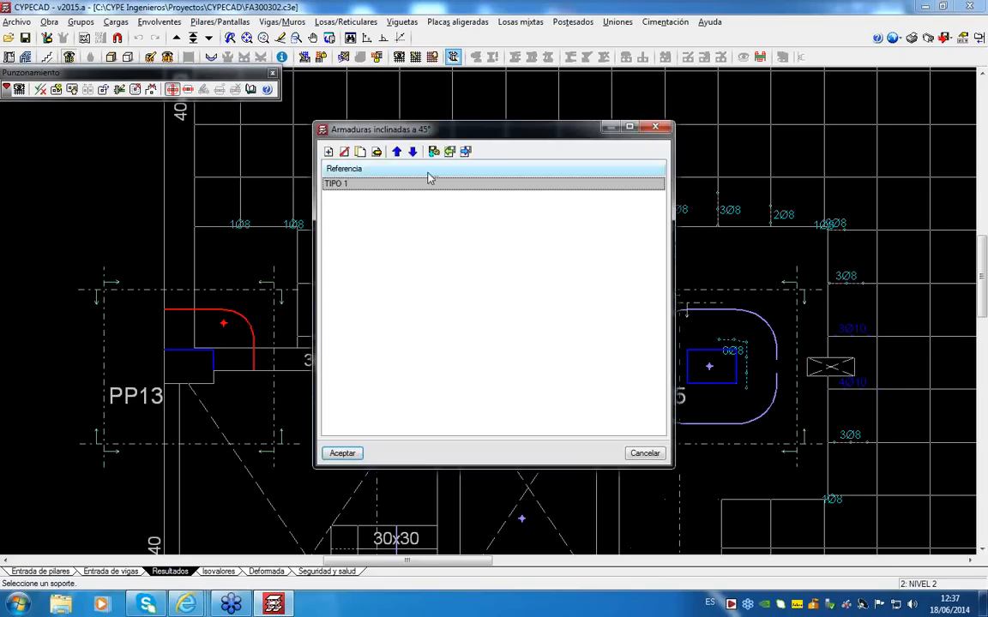
click(329, 152)
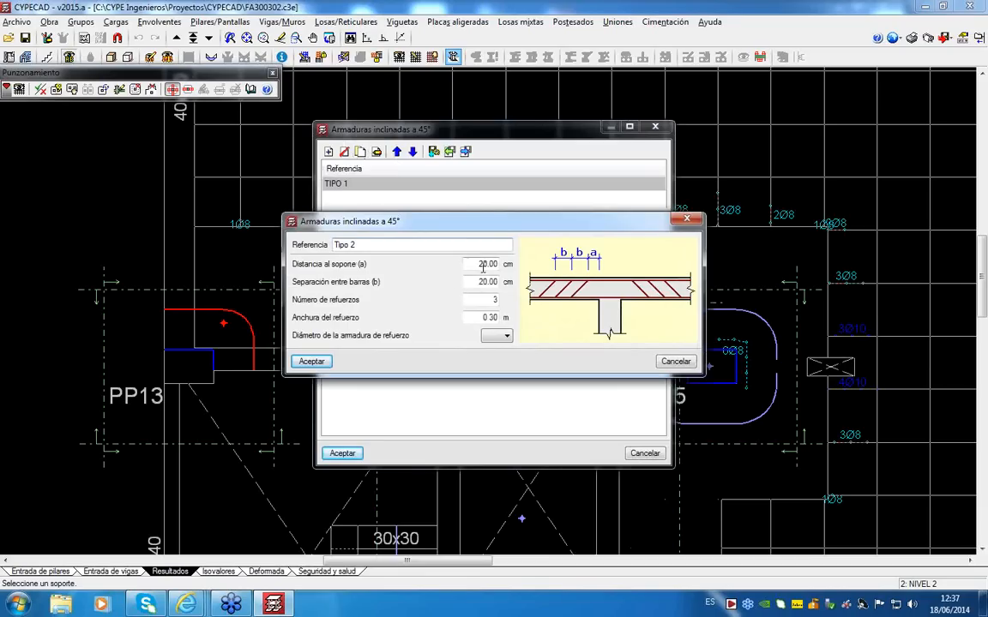
key(Tab)
text(1)
key(Tab)
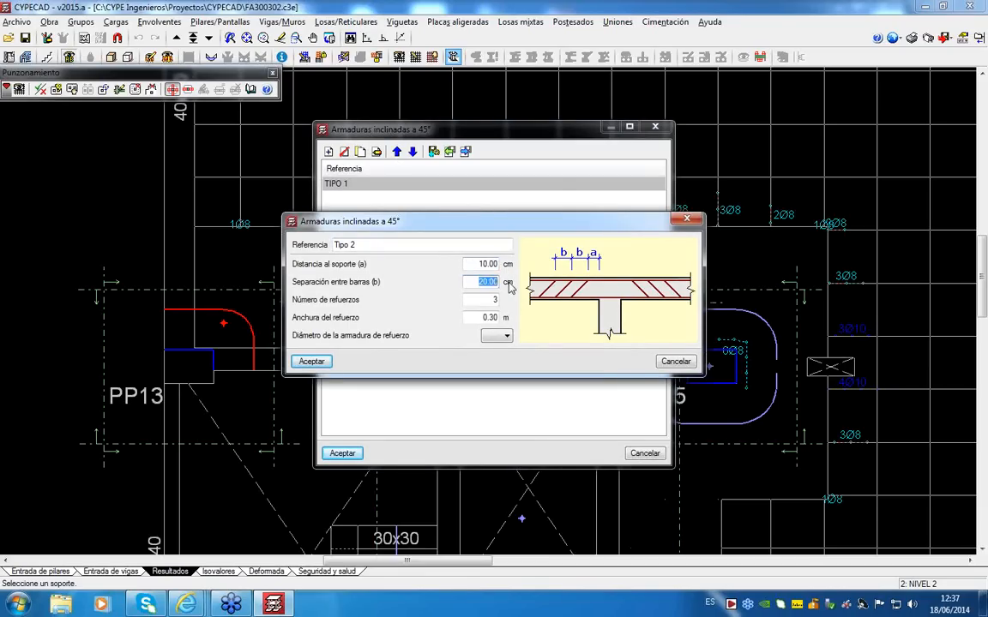
text(25)
key(Tab)
double_click(483, 318)
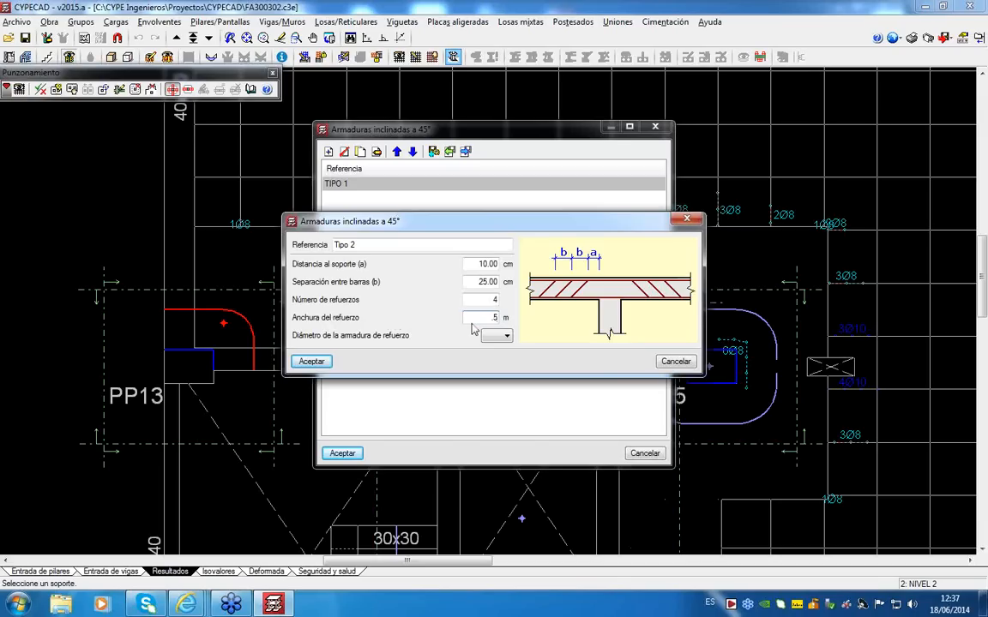
Step: Assign Ø10 bars to the new inclined reinforcement type Tipo 2 and save it to the type list
click(507, 337)
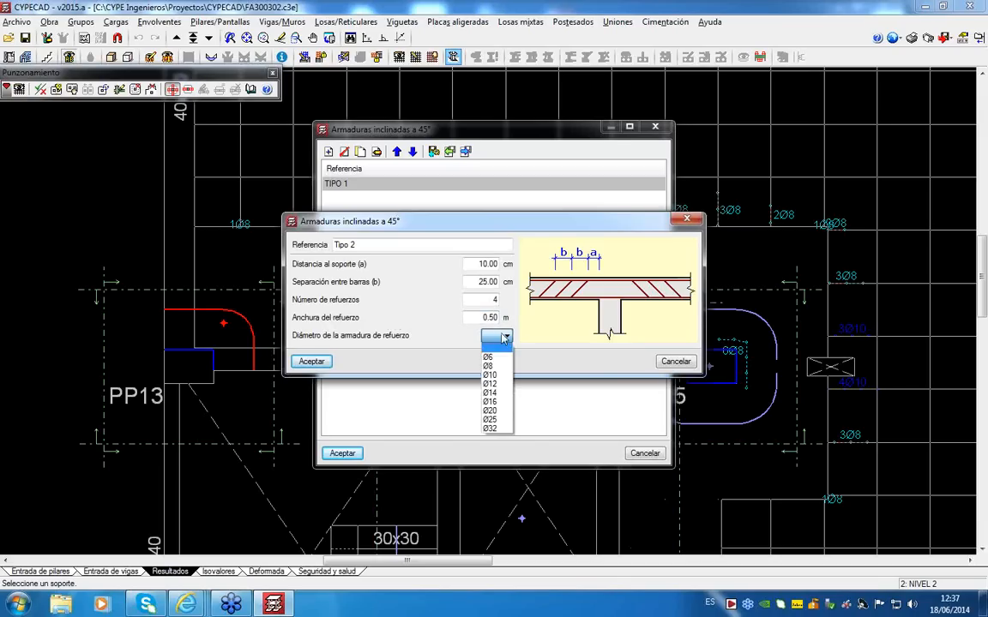
click(495, 375)
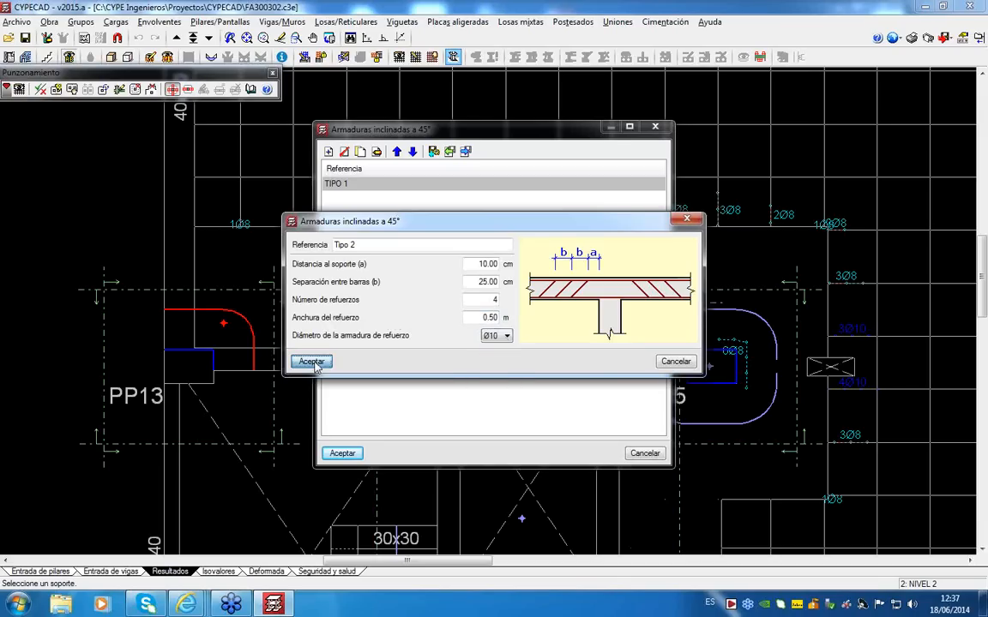
click(311, 361)
click(339, 453)
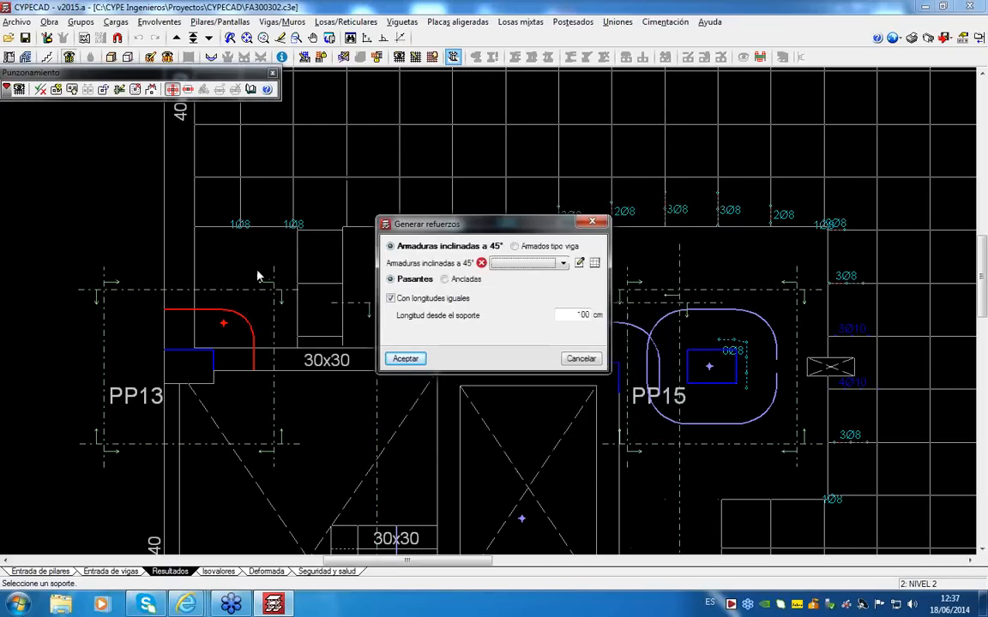
Step: Choose Tipo 2 for generating inclined reinforcement, with through bars (Pasantes) of equal lengths extending 100 cm from the support
click(406, 360)
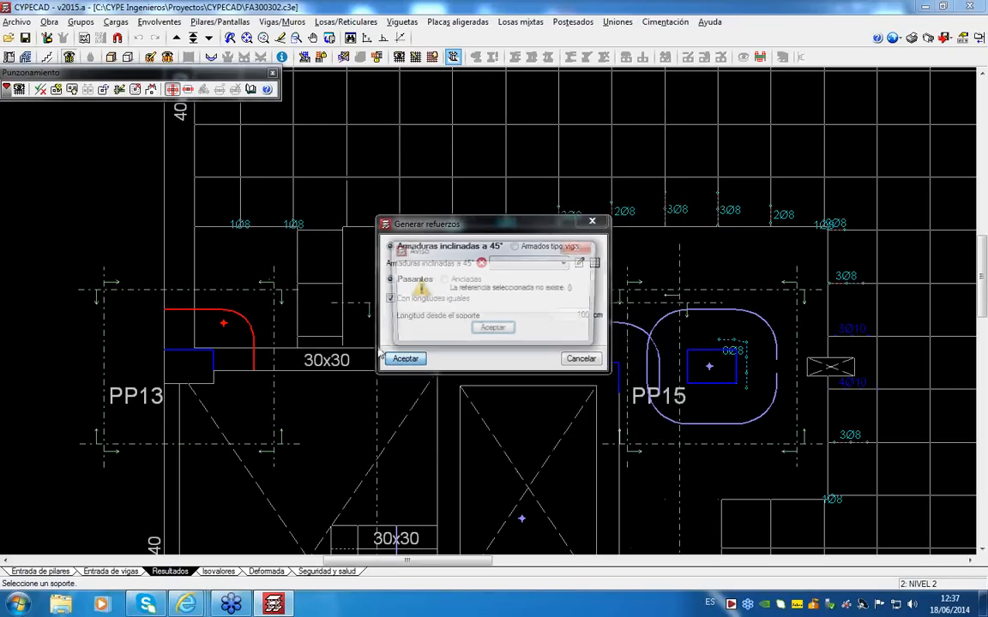
click(513, 331)
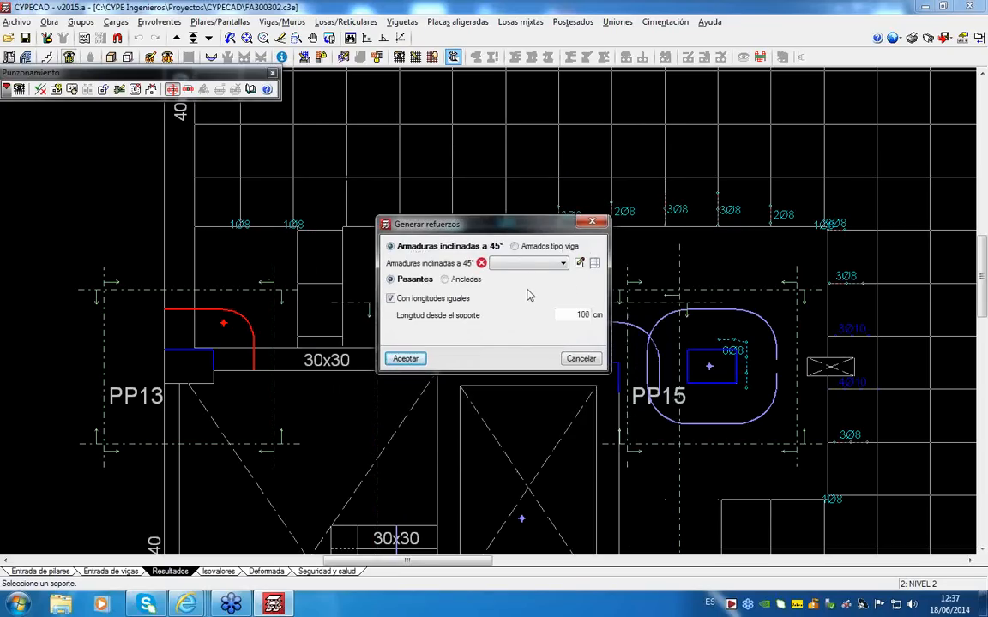
click(528, 263)
click(525, 293)
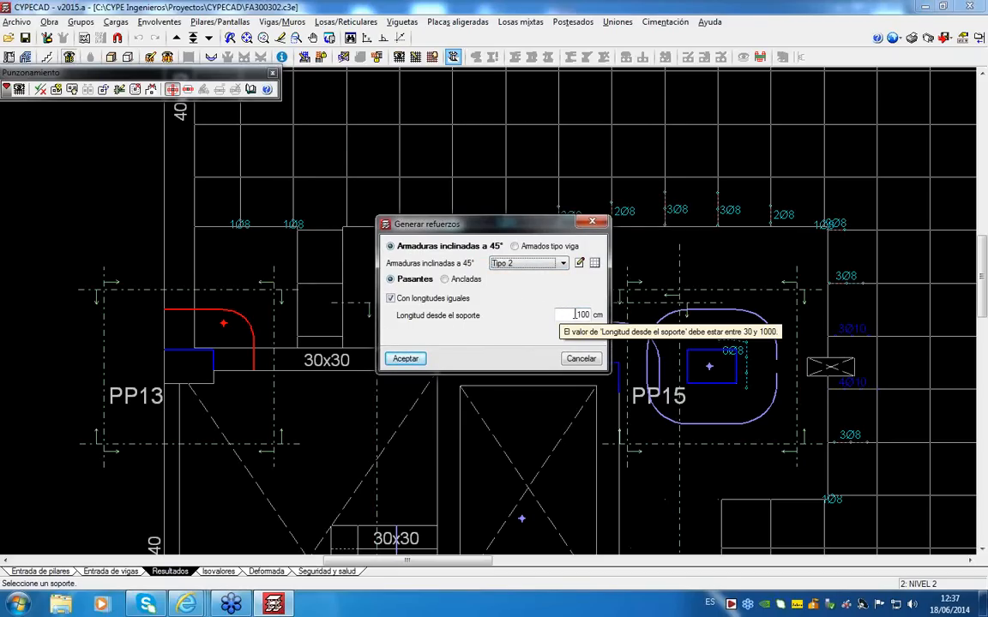
click(405, 359)
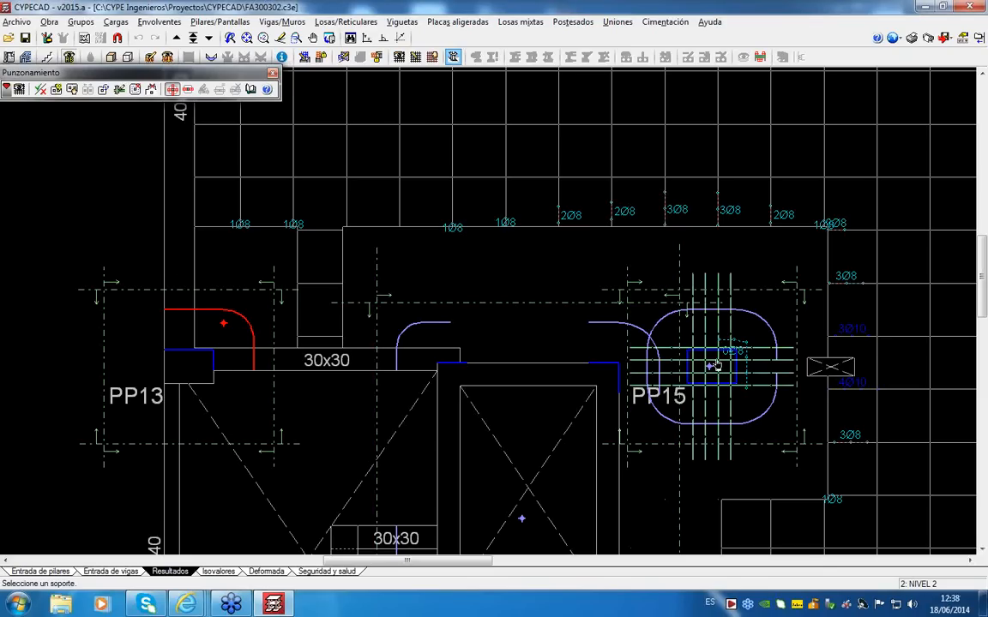
Step: Preview the inclined reinforcement layout over columns PP15 and PP18, and inspect the area around column PP13
scroll(714, 367, down, 5)
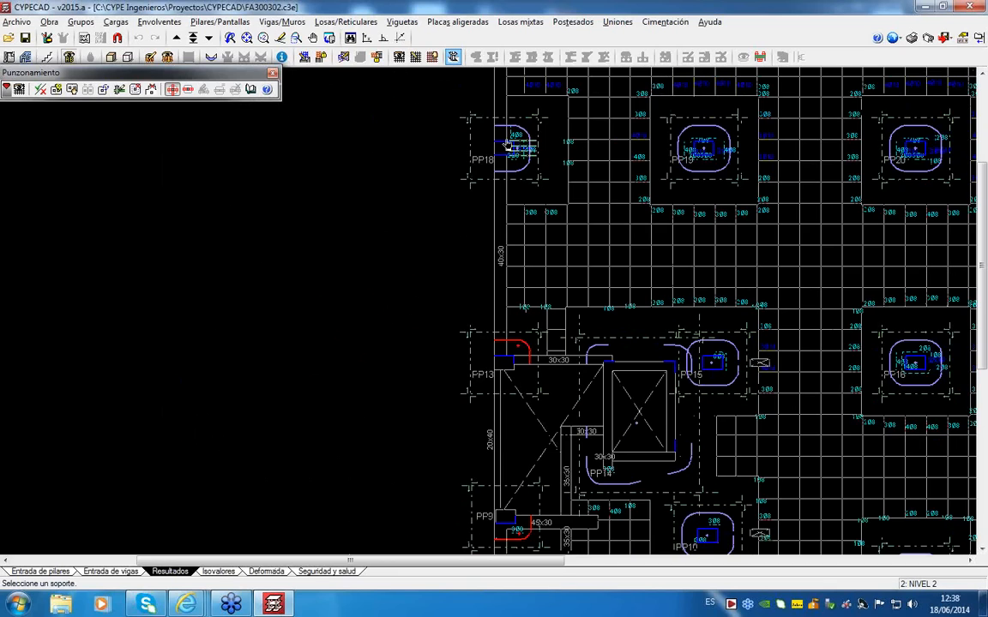
scroll(511, 145, up, 2)
scroll(509, 143, up, 1)
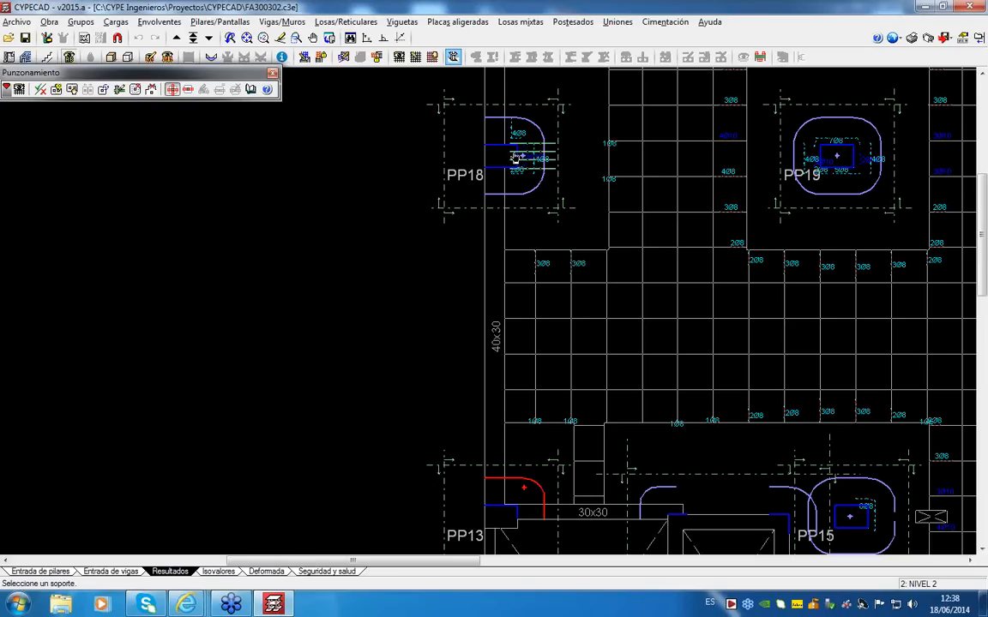
scroll(512, 153, down, 3)
scroll(514, 407, up, 3)
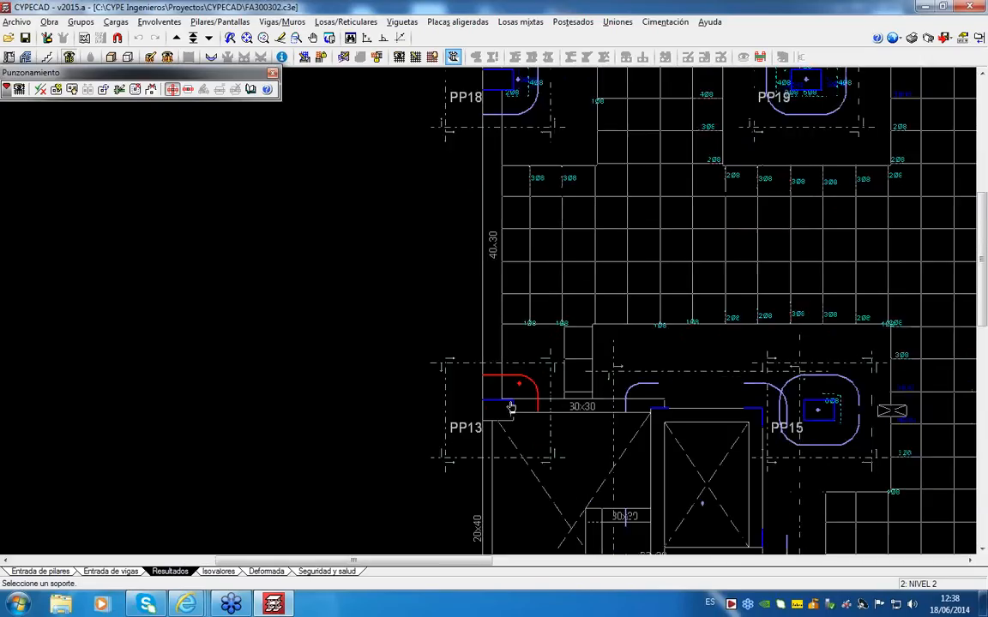
scroll(517, 411, up, 2)
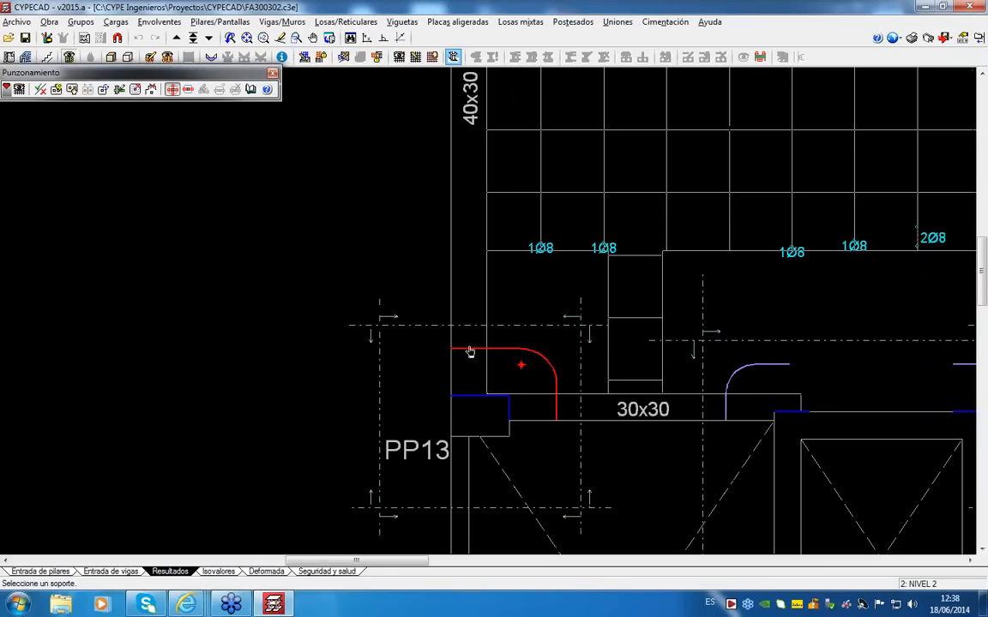
Step: Open column PP13's punching data and try the user-defined slab effective depth, returning it to Calculado
click(119, 89)
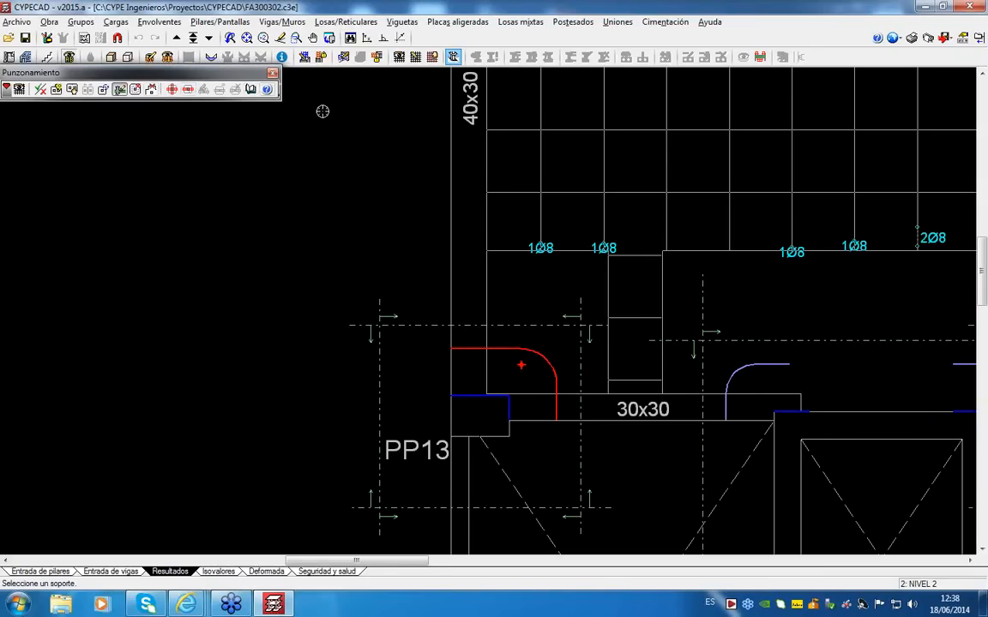
click(439, 367)
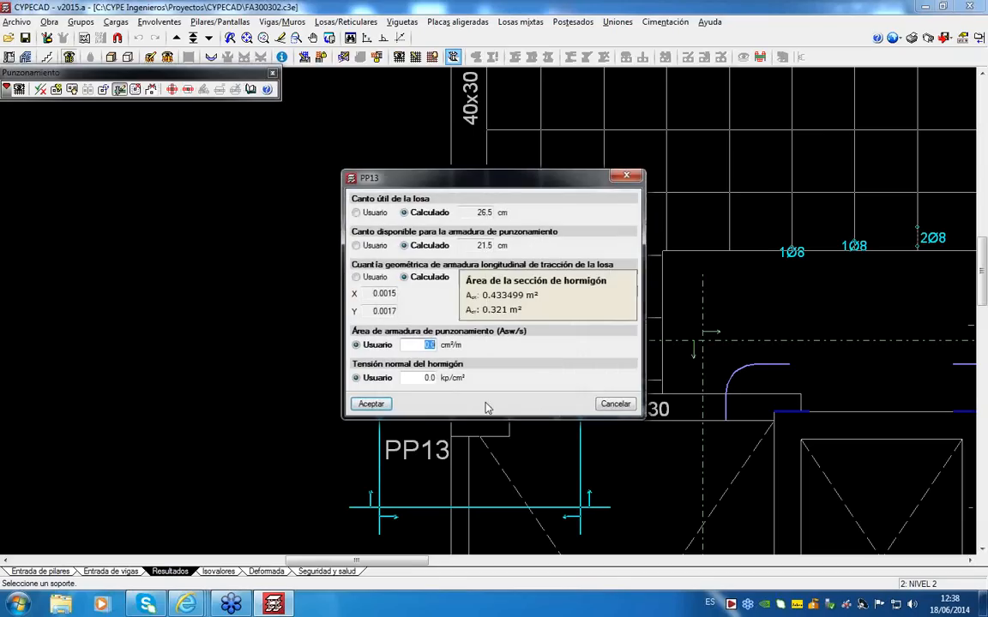
drag(443, 179, 182, 157)
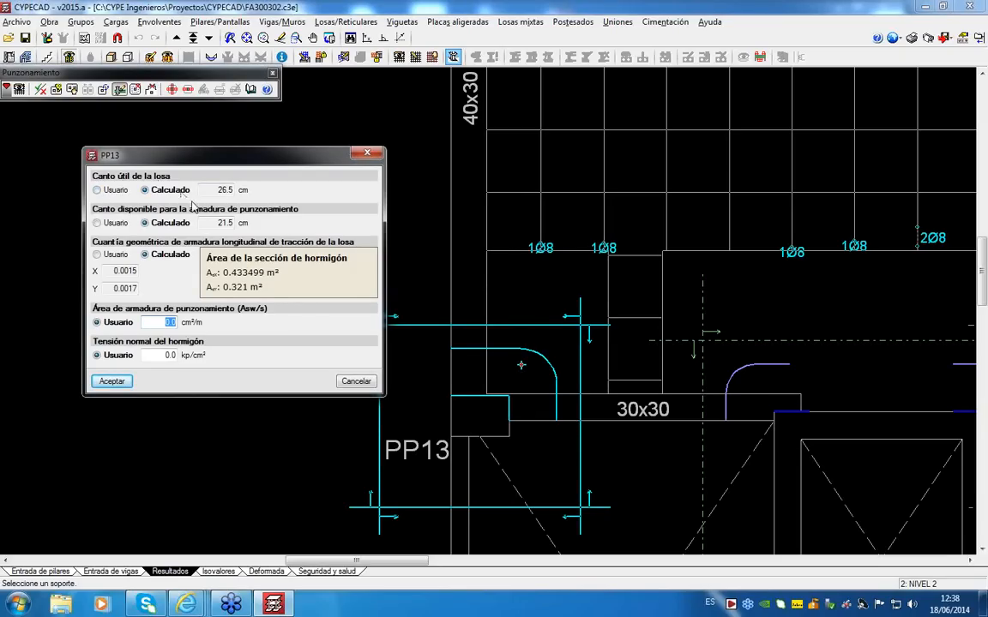
click(230, 189)
click(113, 191)
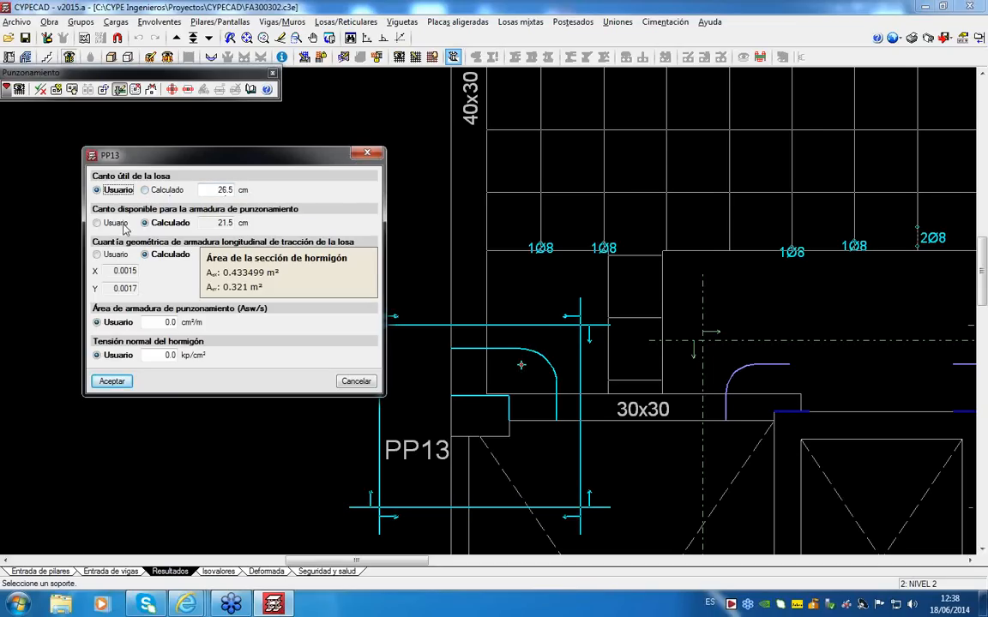
click(148, 193)
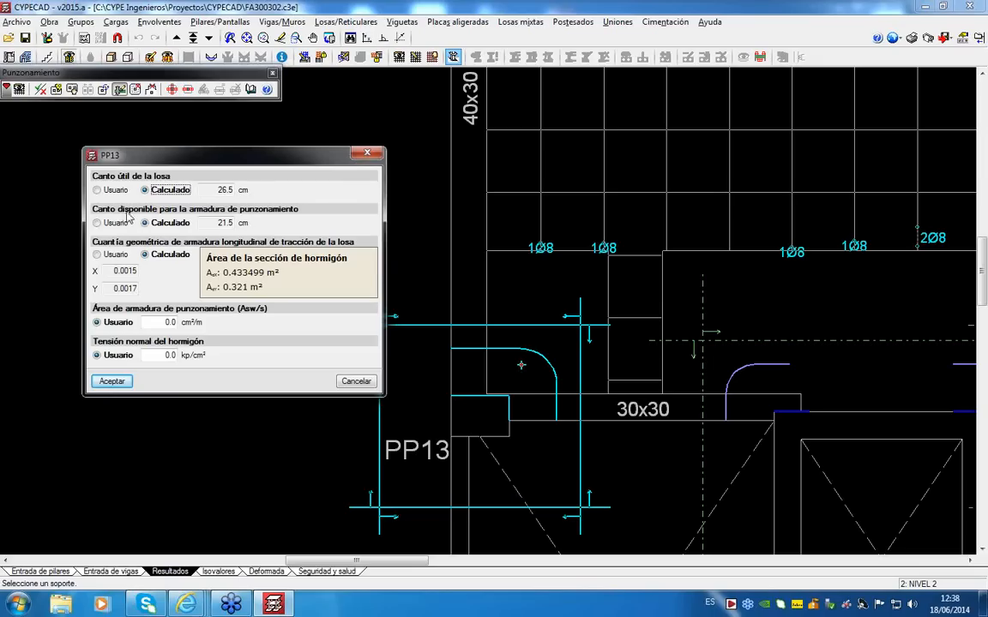
Step: Inspect PP13's available depth for punching reinforcement, trying the Usuario option and restoring Calculado
drag(214, 223, 240, 223)
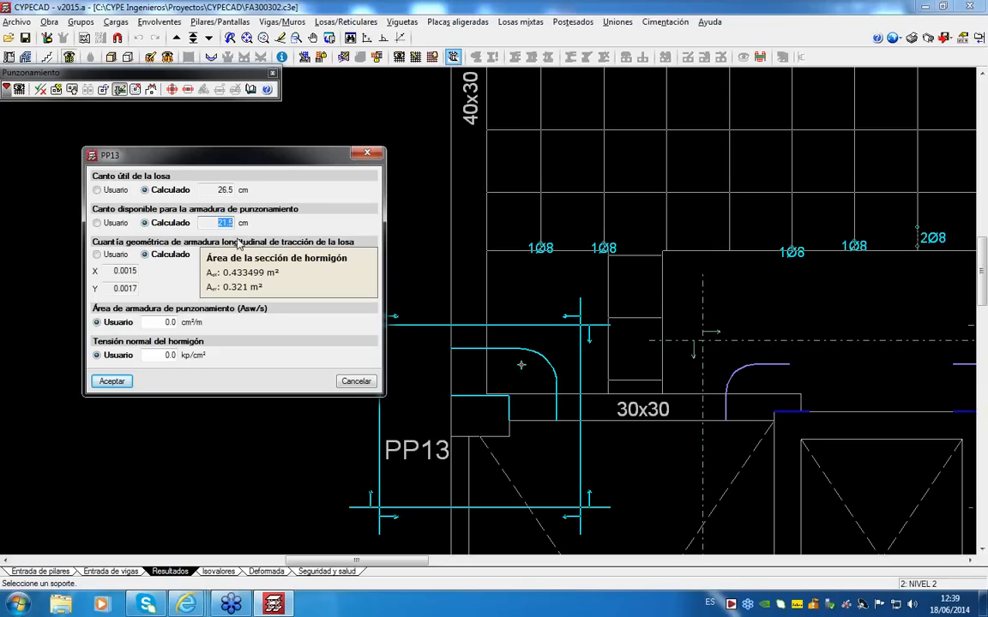
click(117, 223)
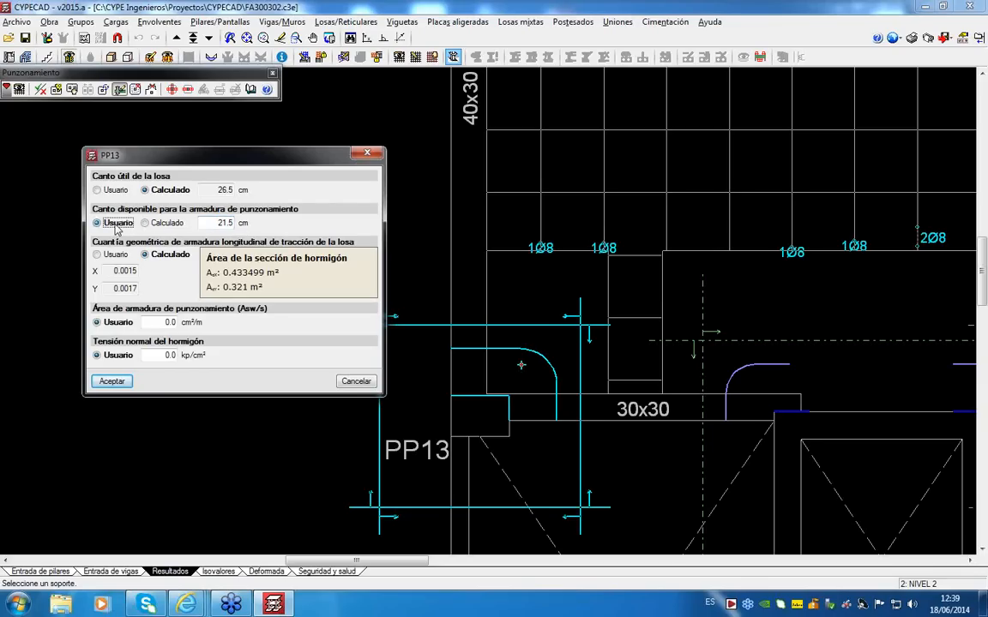
click(162, 223)
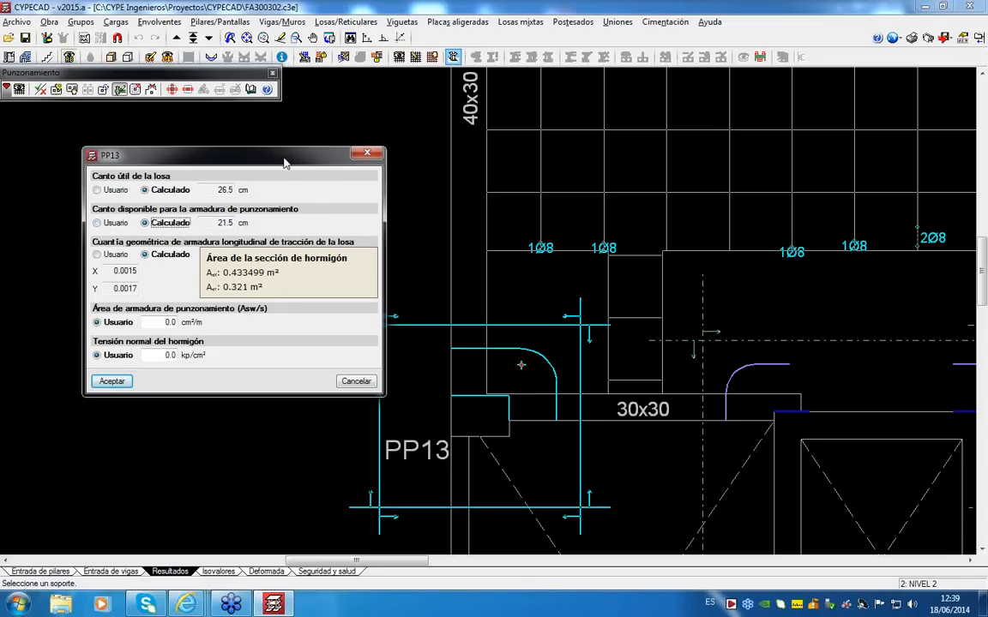
Step: Examine PP13's longitudinal tension reinforcement ratios in X and Y, and close the data dialog without saving
drag(258, 150, 187, 150)
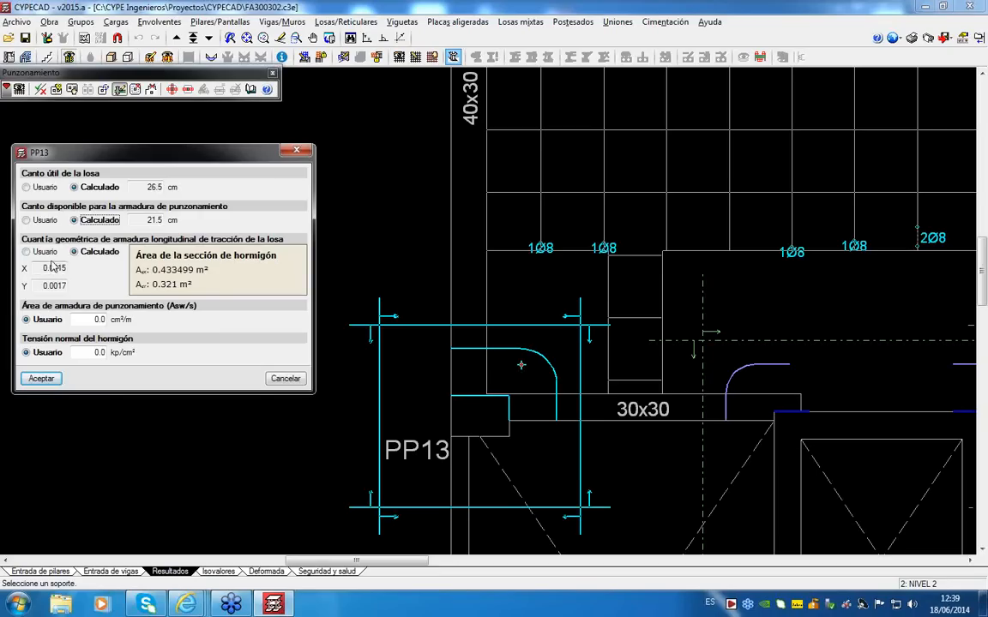
drag(40, 271, 75, 292)
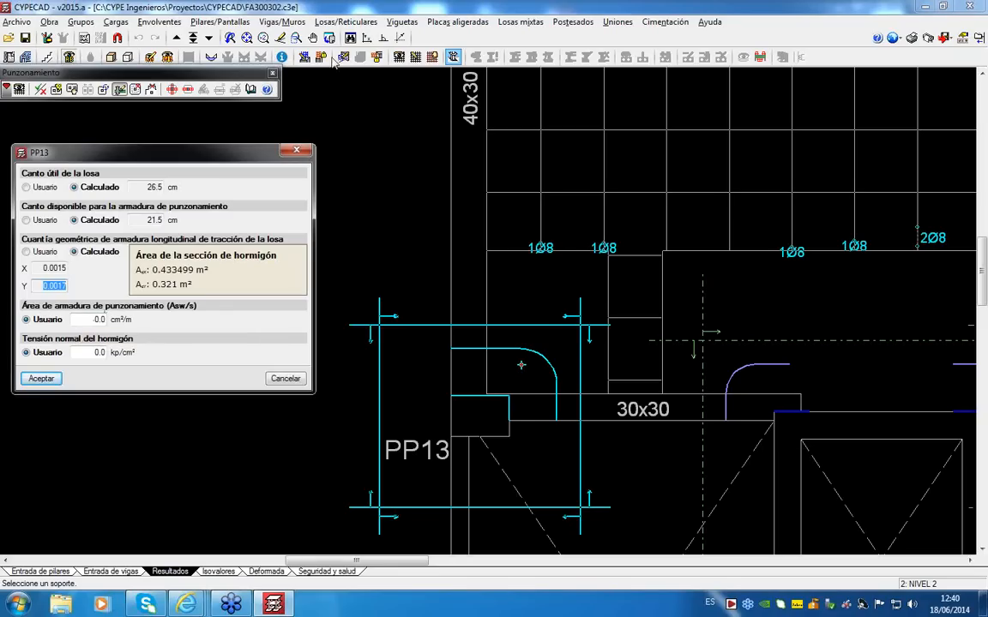
click(296, 150)
Step: Open the 30x30 beam between PP13 and PP14 for editing, query its transverse reinforcement area near PP13, and close the editor
click(343, 57)
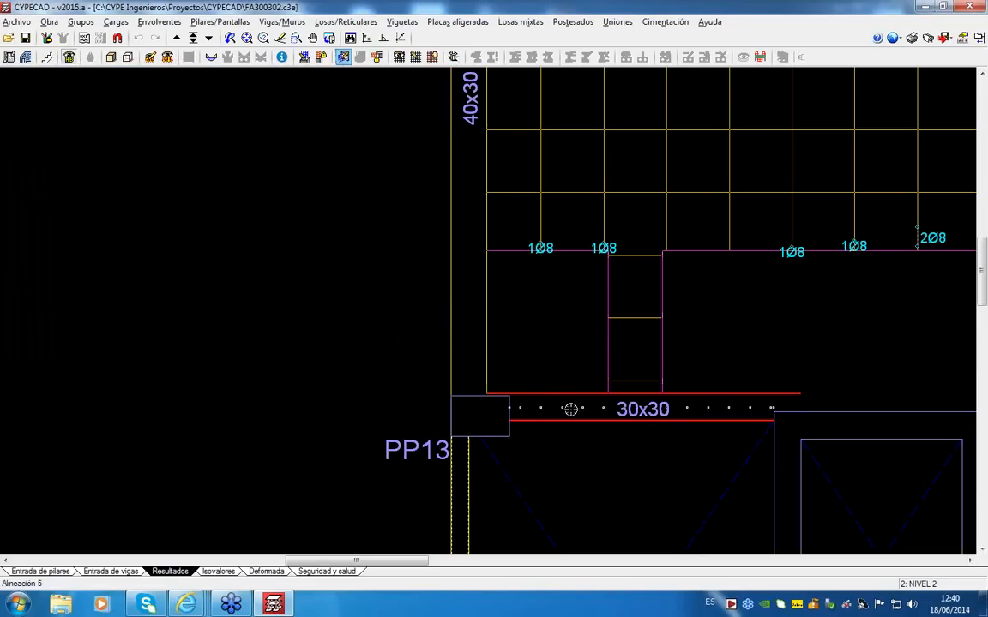
click(551, 410)
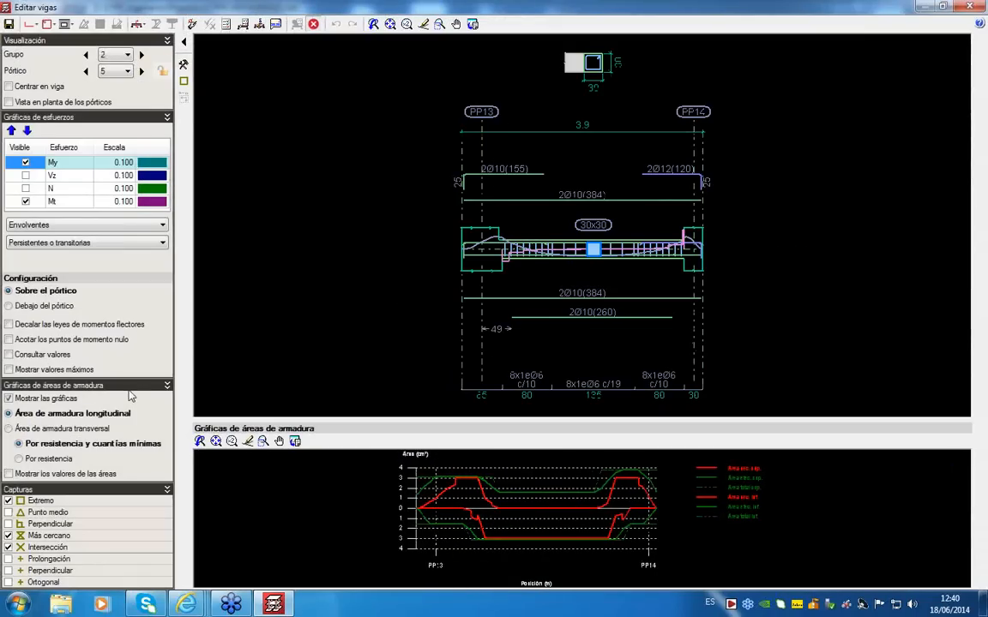
click(69, 429)
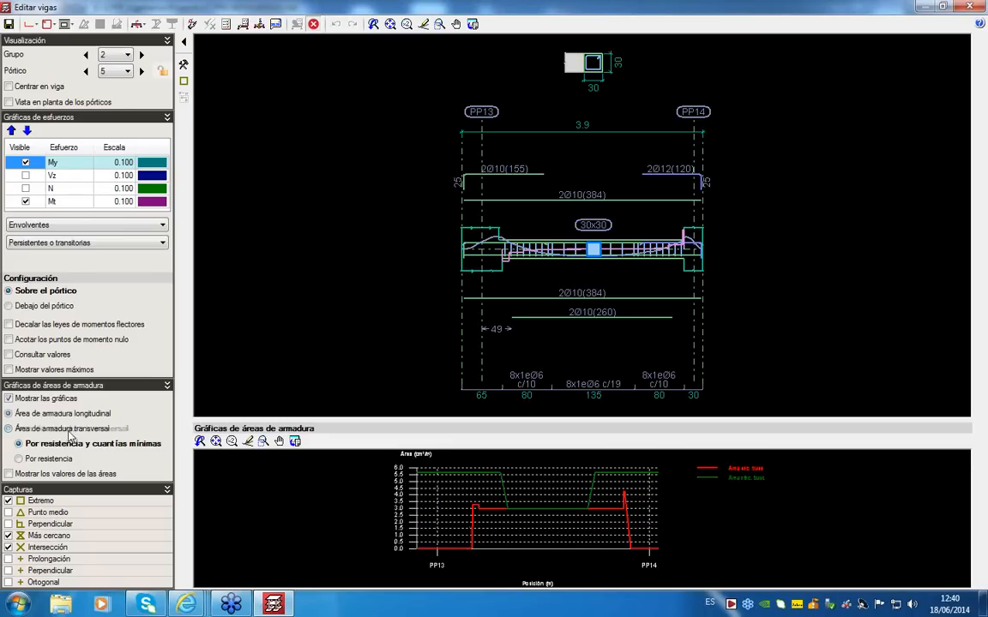
click(275, 24)
mouse_move(525, 234)
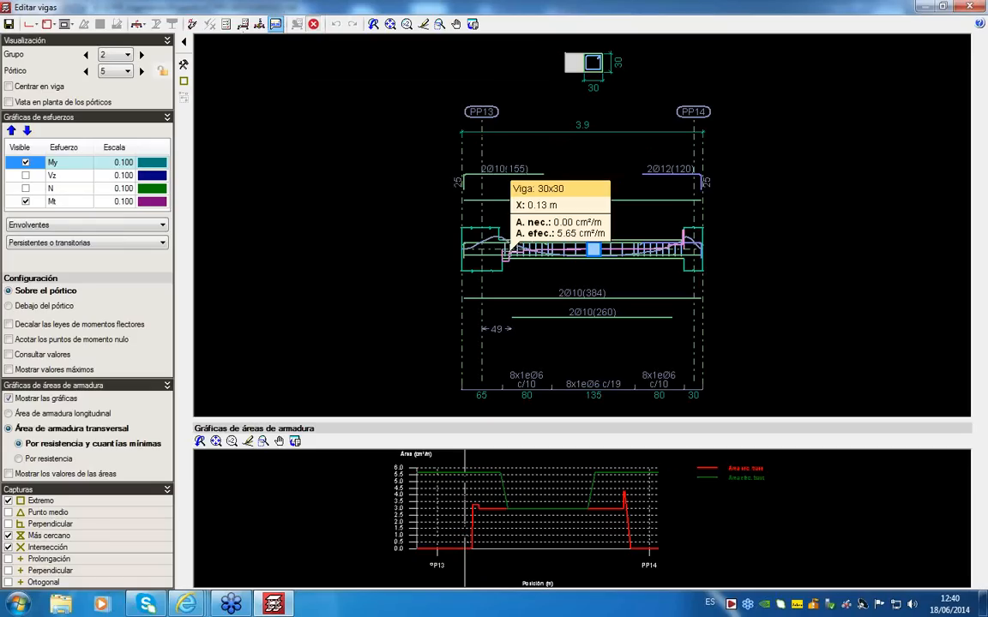
click(969, 6)
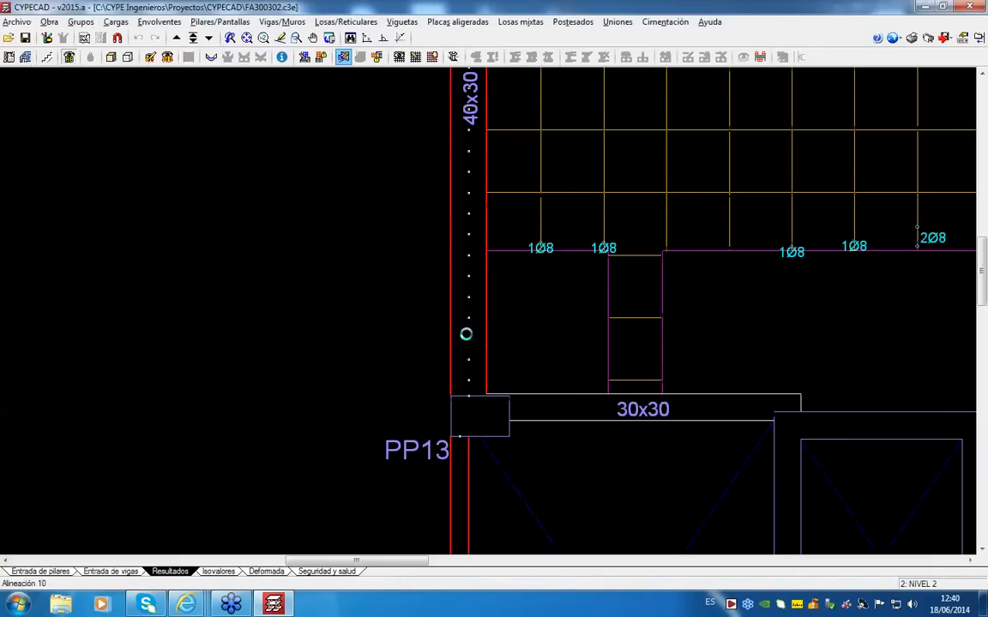
Step: Open frame 10 in the beam editor and query the 40x30 beam's transverse reinforcement area beside column PP13
click(466, 331)
scroll(660, 142, up, 3)
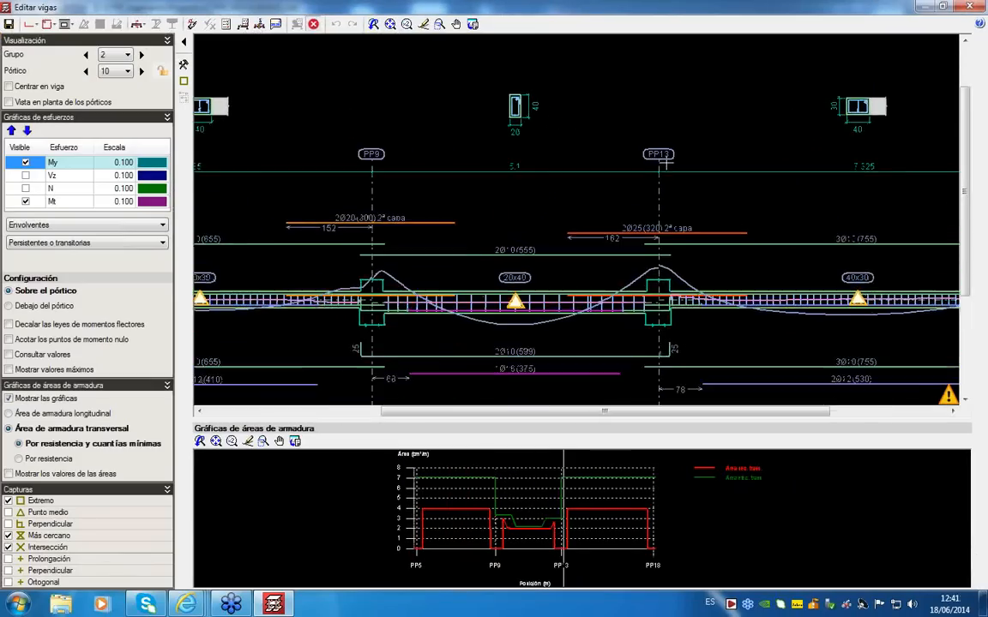
middle_drag(609, 248, 535, 141)
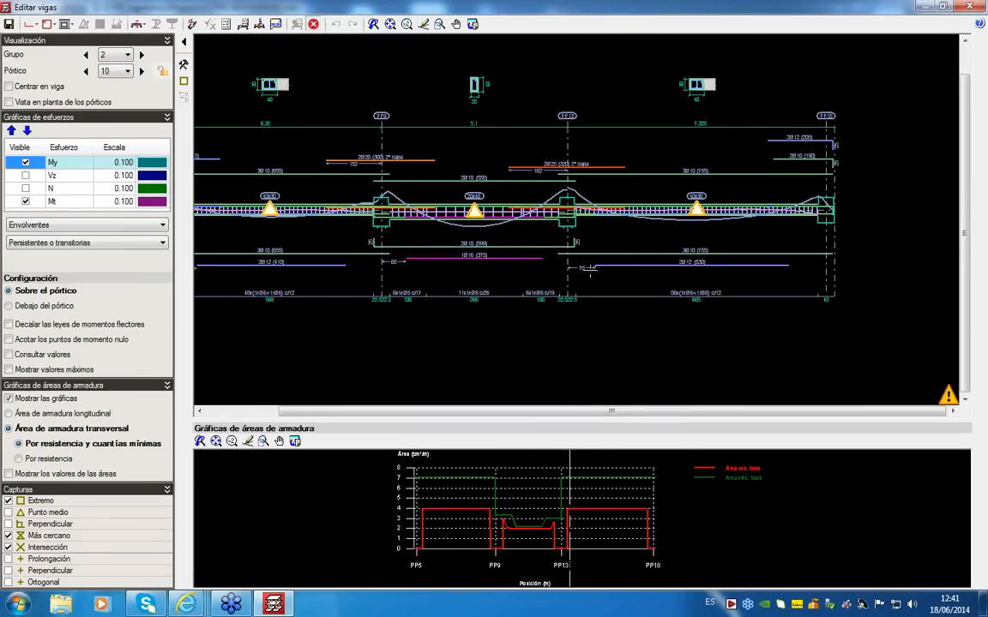
scroll(593, 261, up, 1)
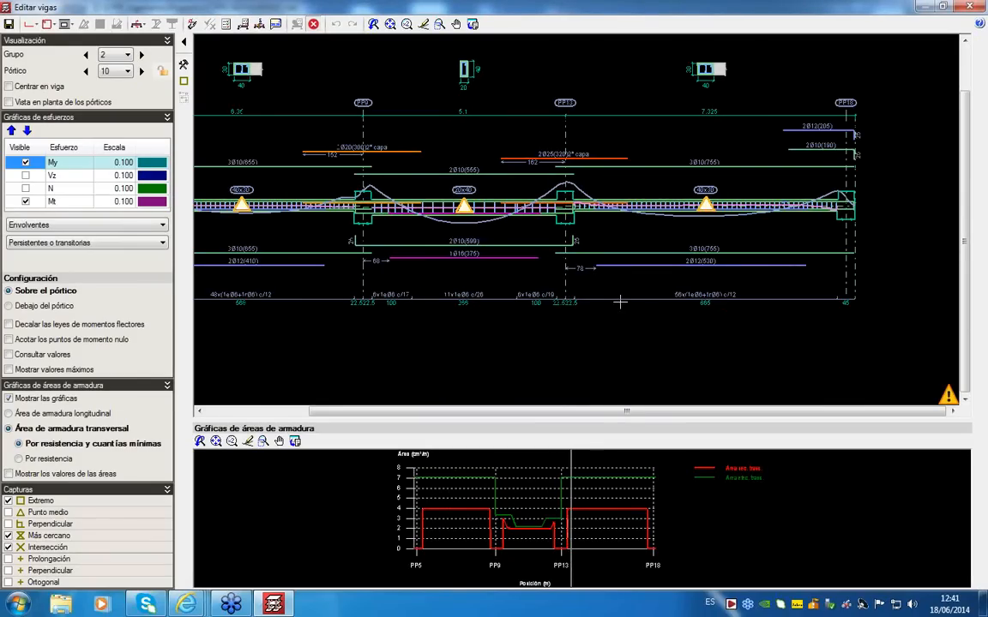
click(276, 23)
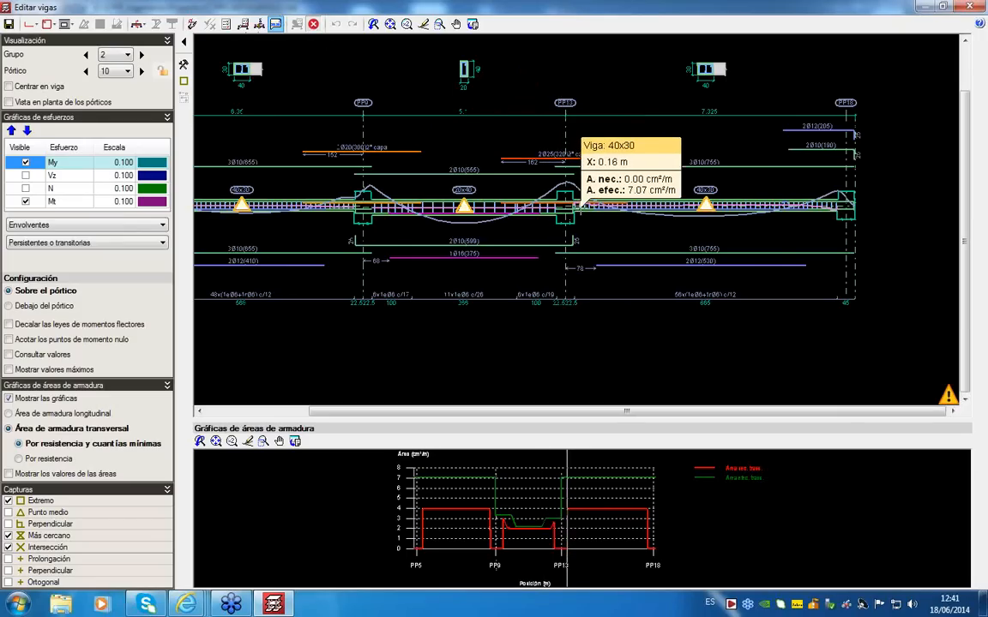
Step: Close the beam editor and, in the punching check, set PP13's user-defined punching reinforcement area (Asw/s) to 12.5 cm²/m
click(971, 8)
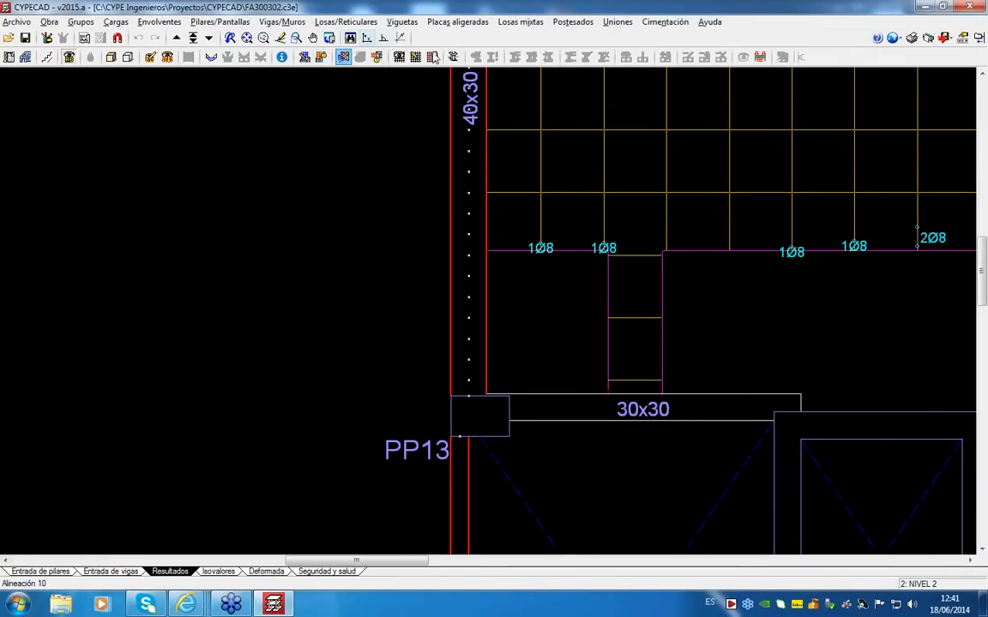
click(343, 22)
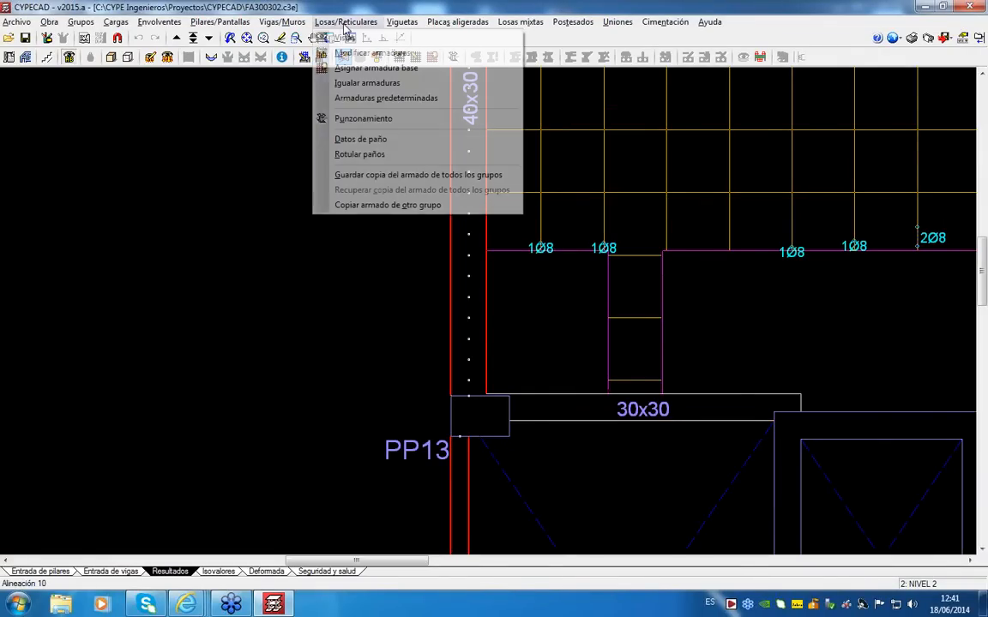
click(364, 120)
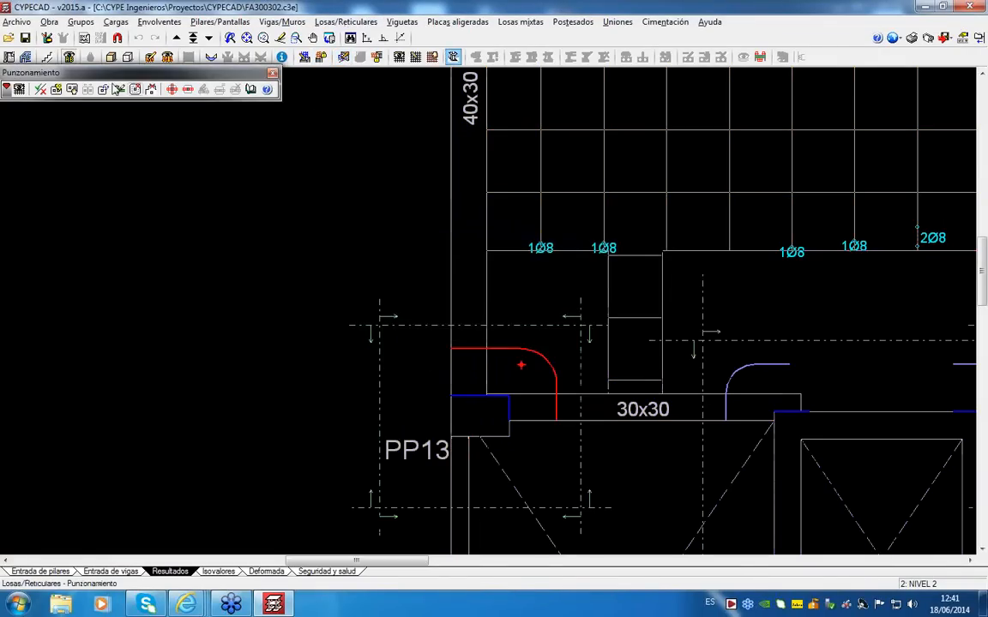
click(120, 90)
click(445, 355)
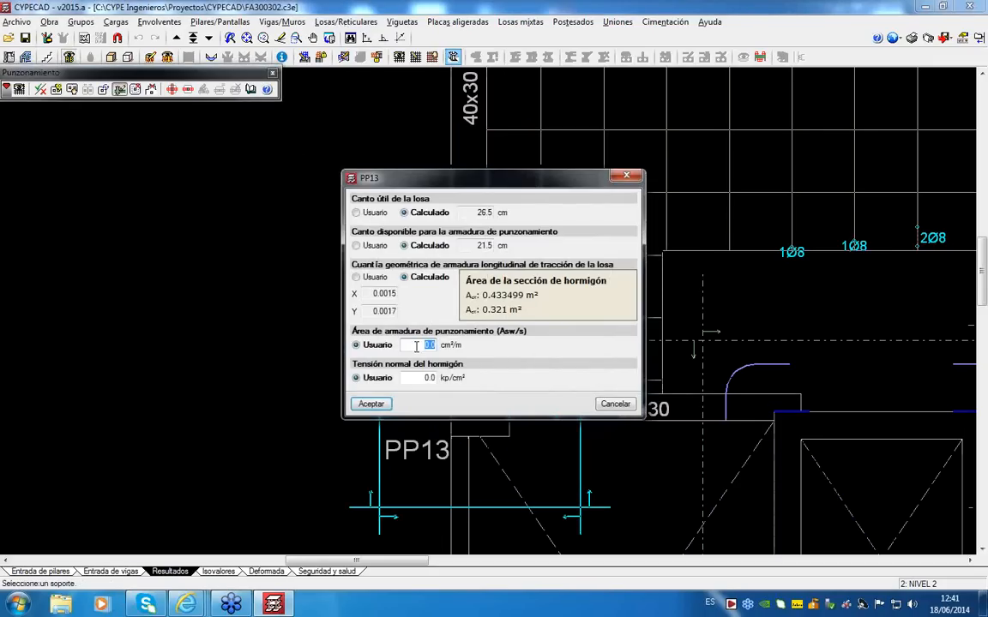
drag(419, 344, 452, 347)
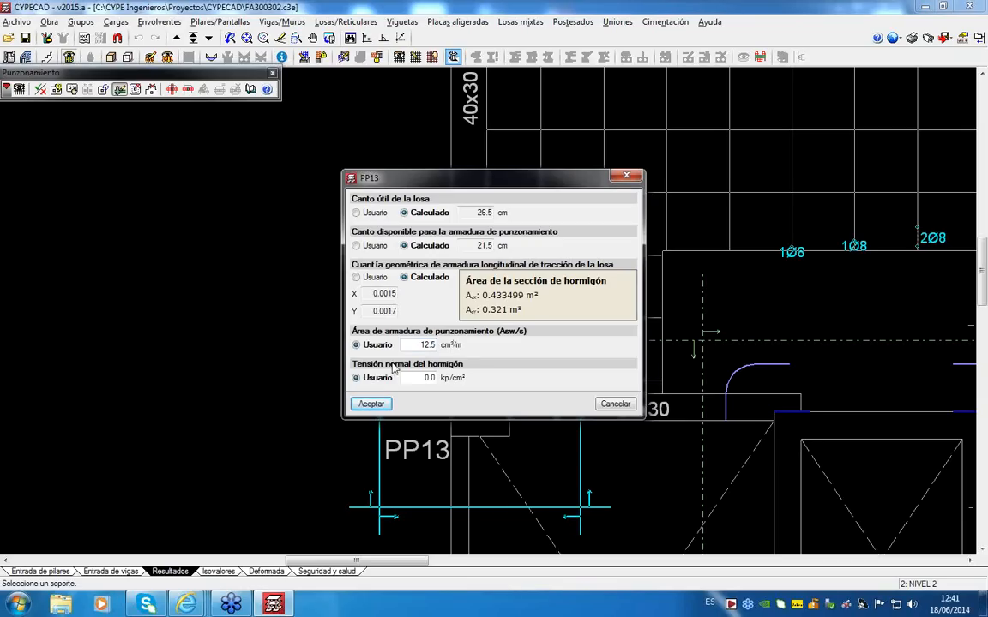
click(374, 405)
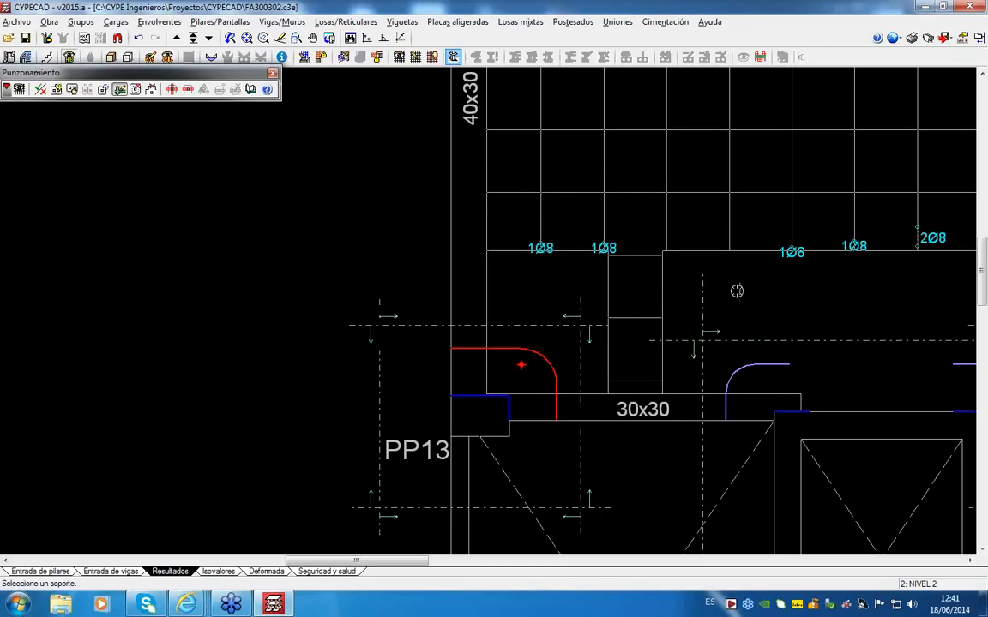
Step: Open the 30x30 beam between PP13 and PP14 for editing and set the stirrup diameter of the 80 cm interval beside PP13 to Ø8
scroll(626, 333, down, 2)
middle_drag(531, 355, 491, 384)
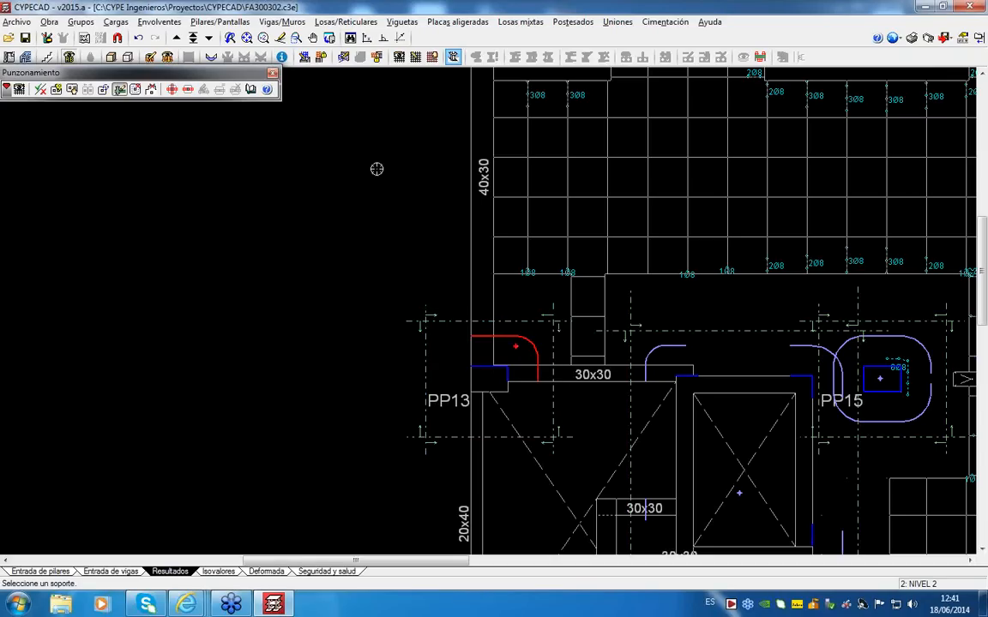
click(343, 57)
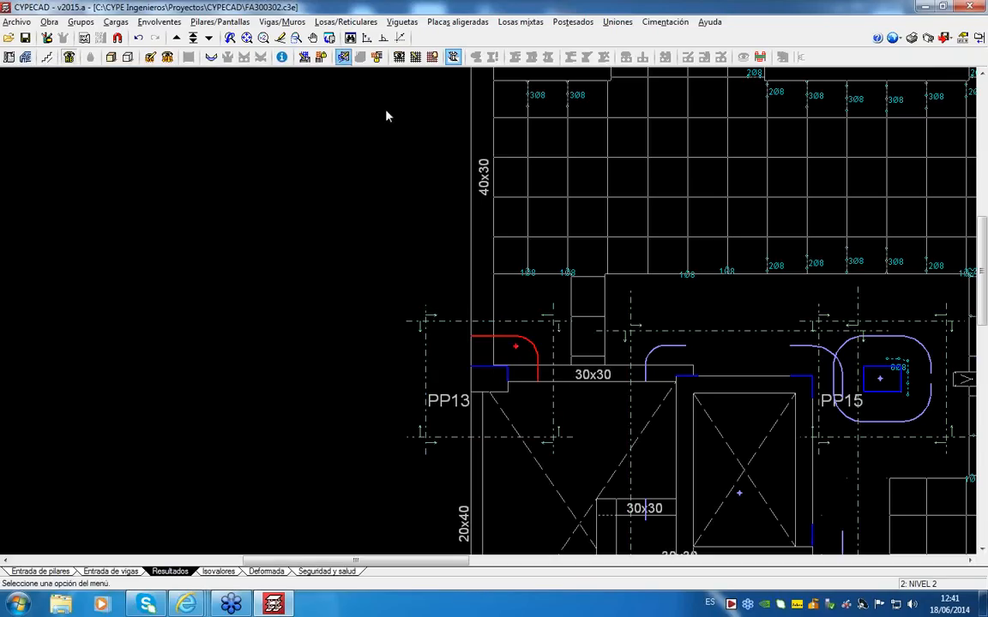
click(512, 375)
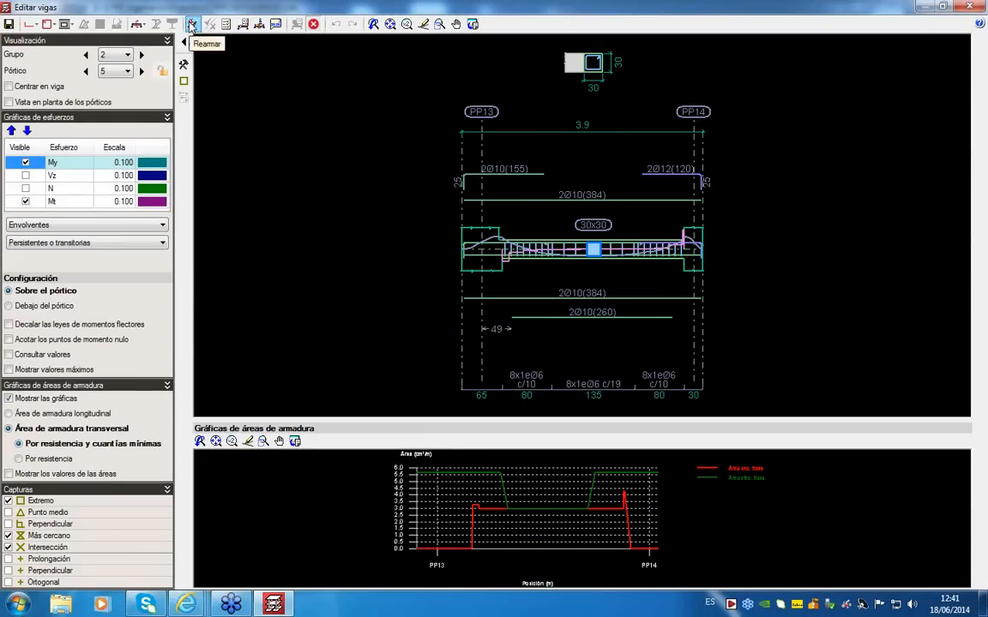
click(50, 25)
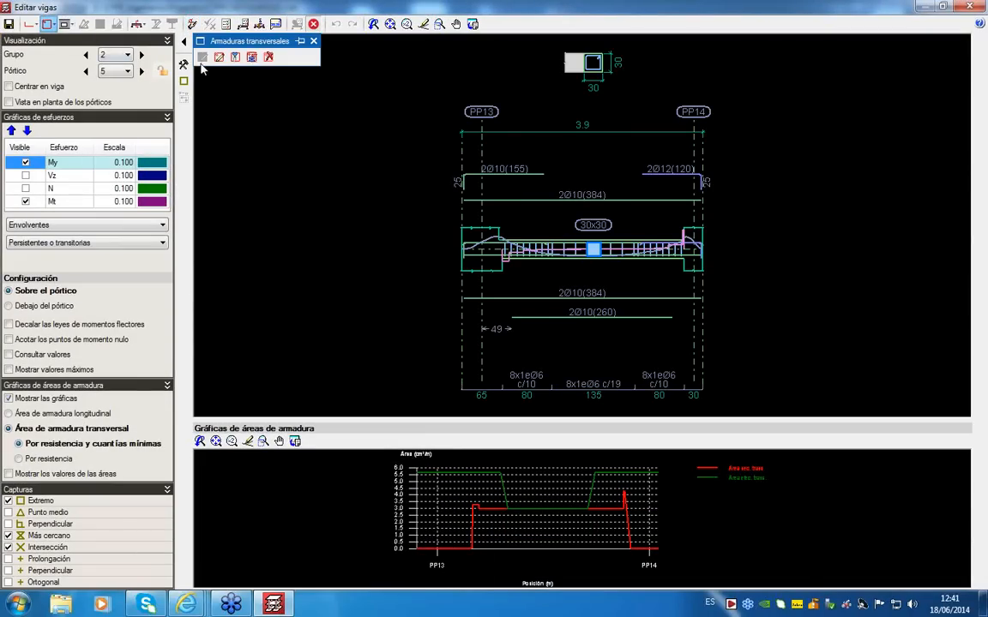
click(526, 382)
click(566, 303)
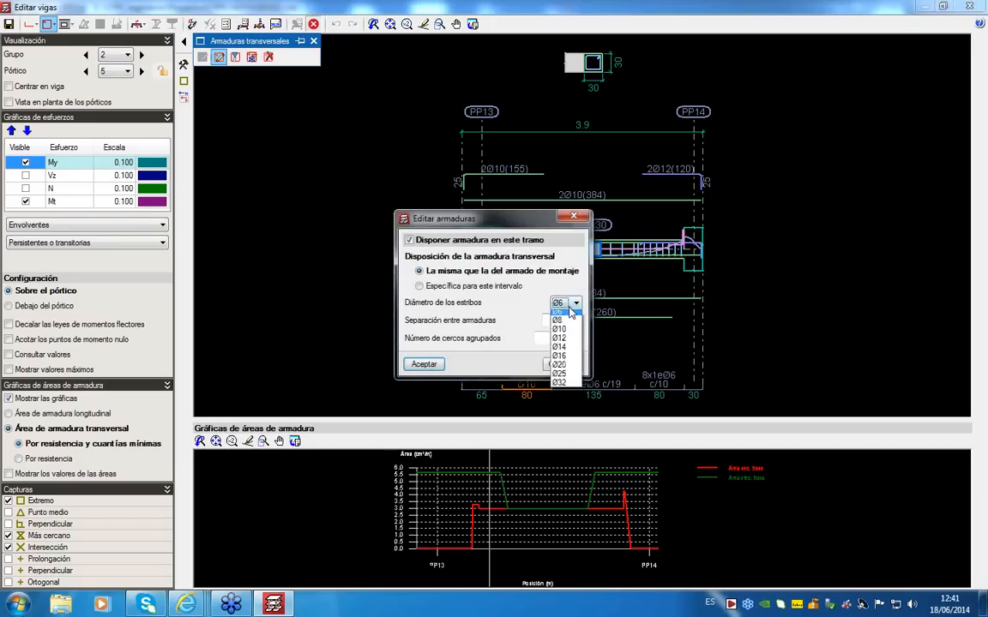
click(562, 324)
click(426, 364)
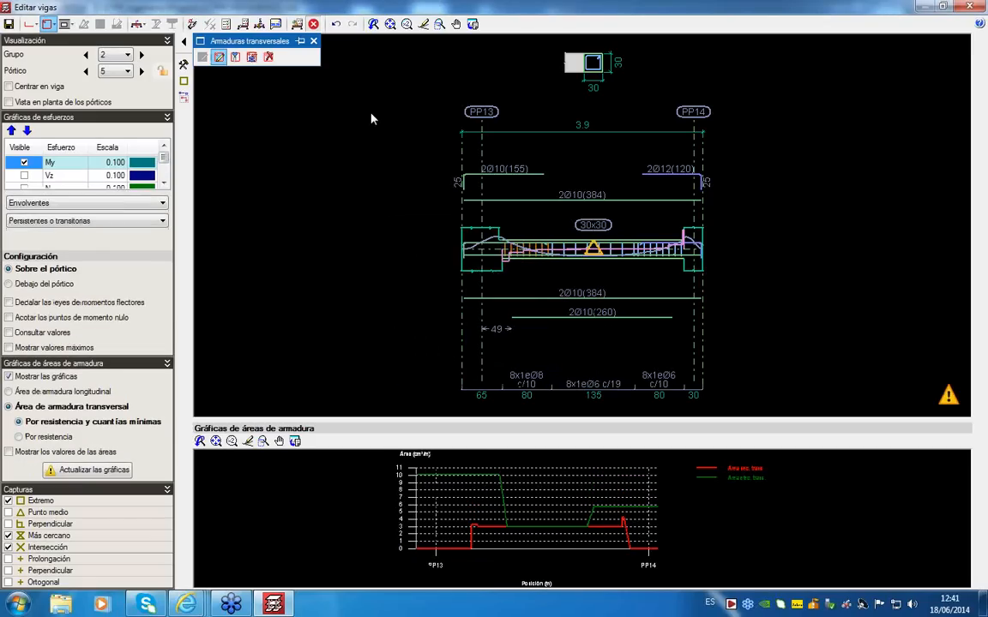
Step: Query the 30x30 beam's transverse reinforcement area, close the editor saving the changes, and run the check on the modified frame
click(276, 25)
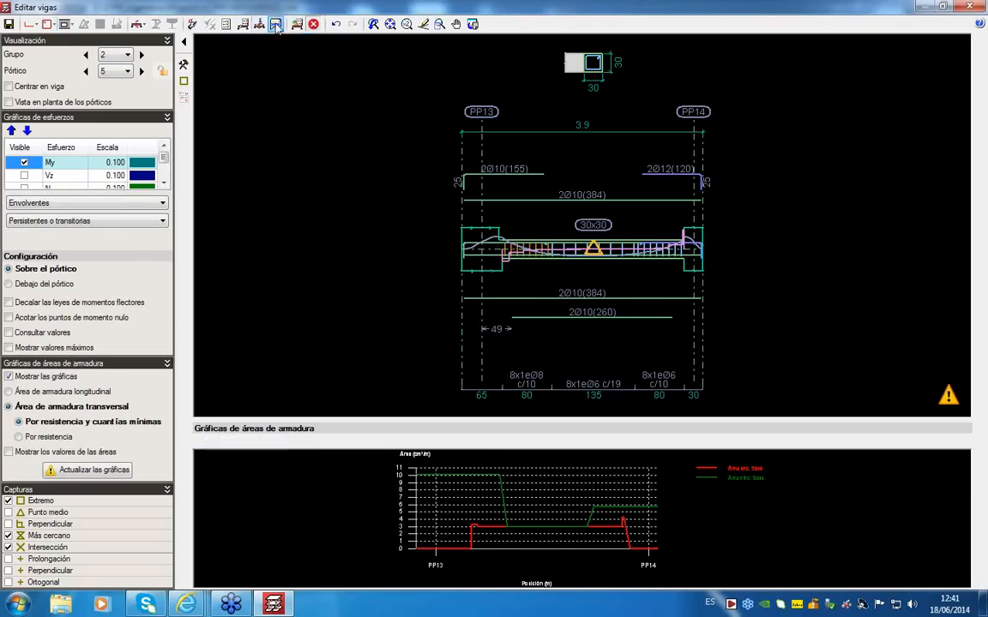
mouse_move(470, 89)
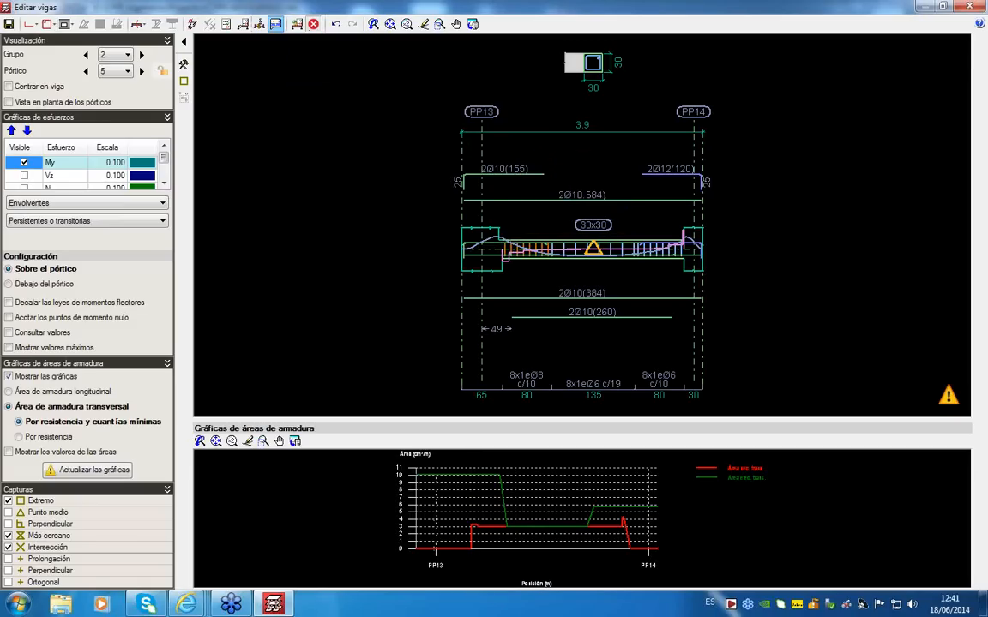
click(969, 7)
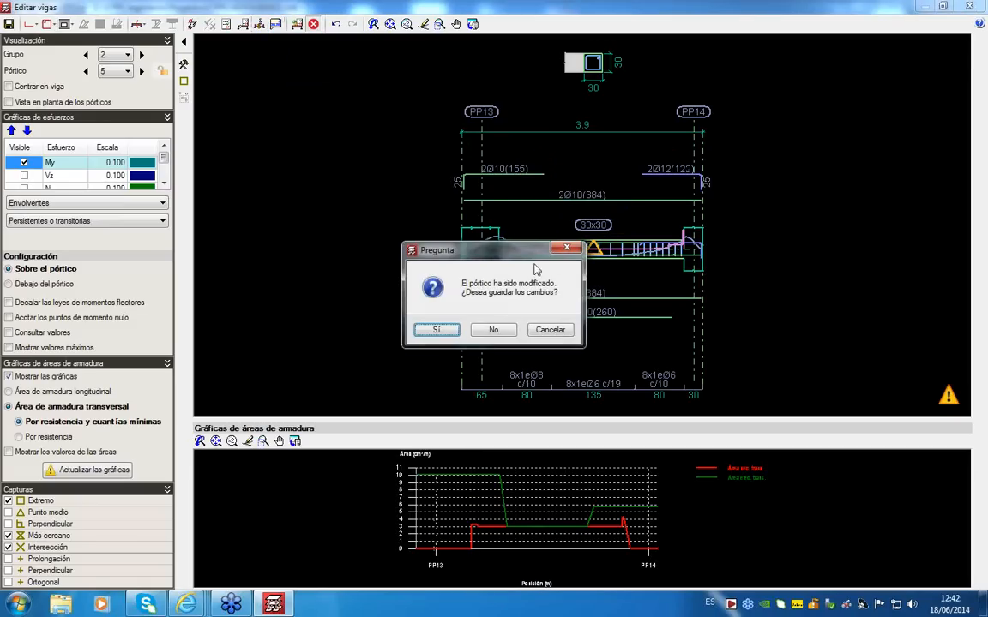
click(435, 331)
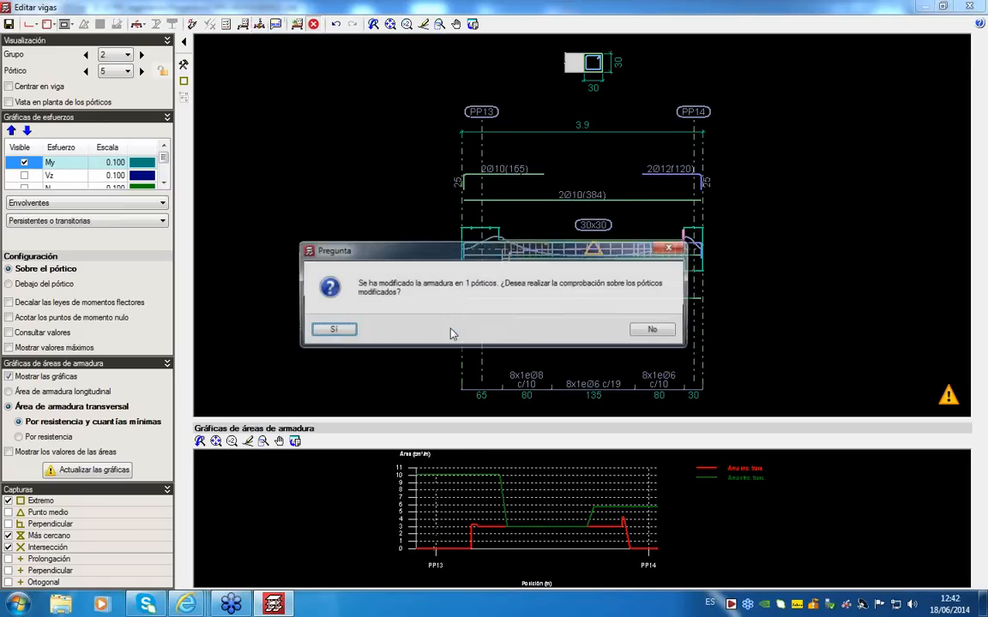
click(334, 330)
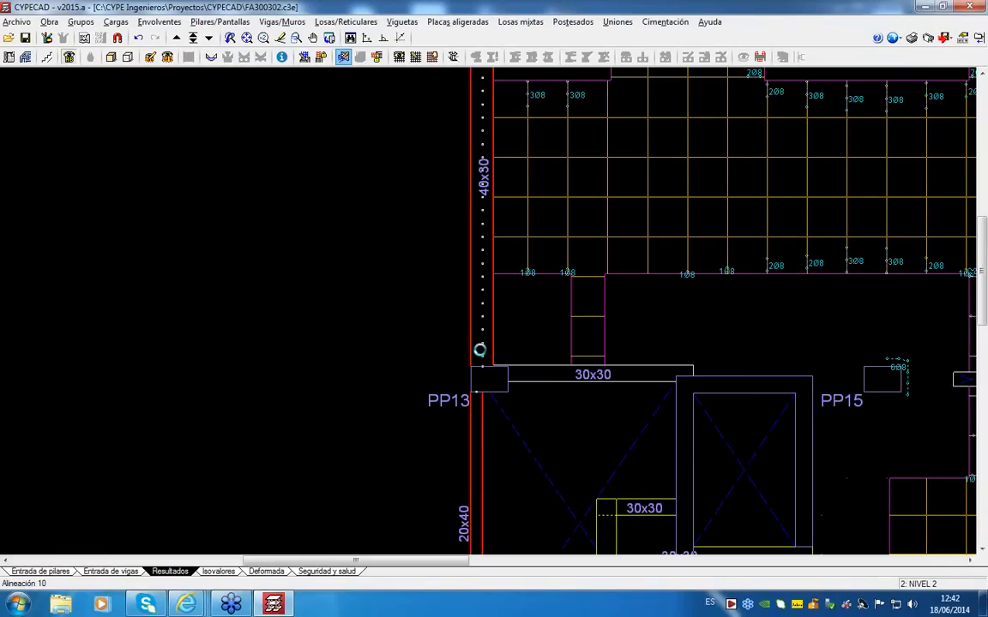
Step: Open frame 10 for editing and set both stirrups and branches of the 40x30 beam between PP13 and PP18 to Ø8
click(480, 352)
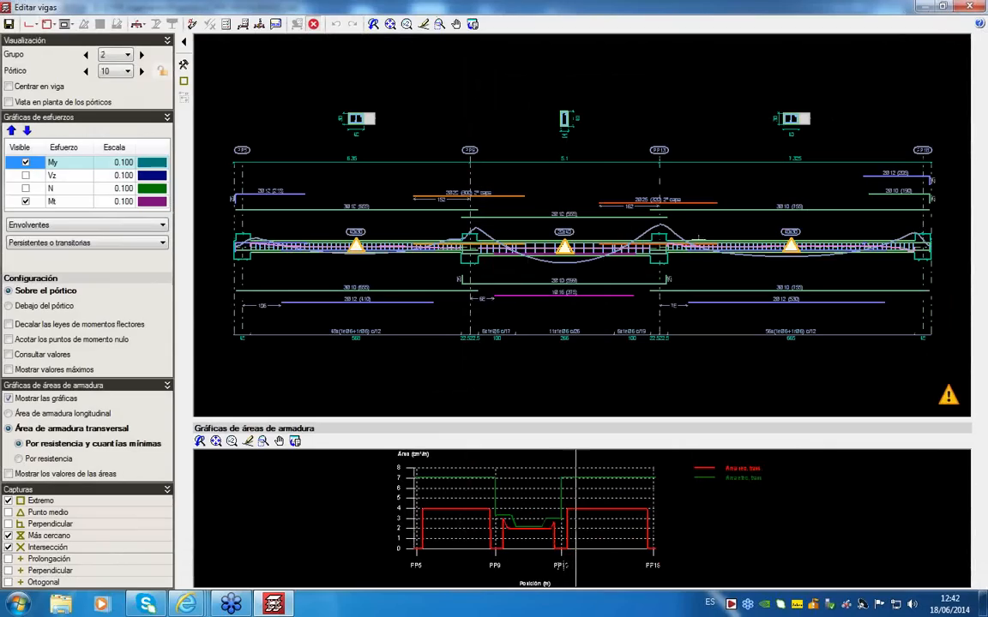
scroll(696, 266, up, 2)
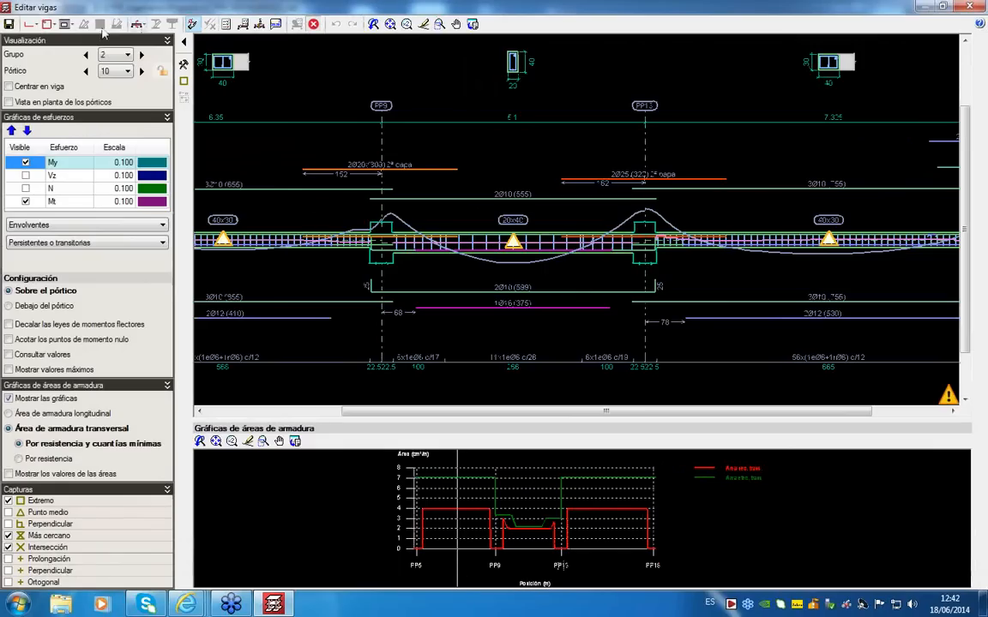
click(47, 24)
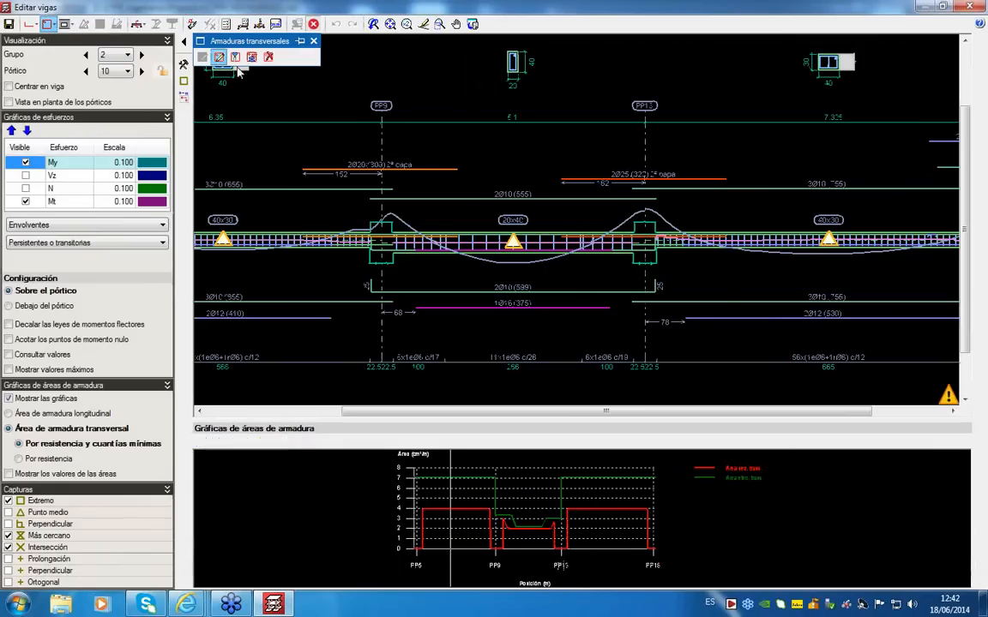
click(727, 368)
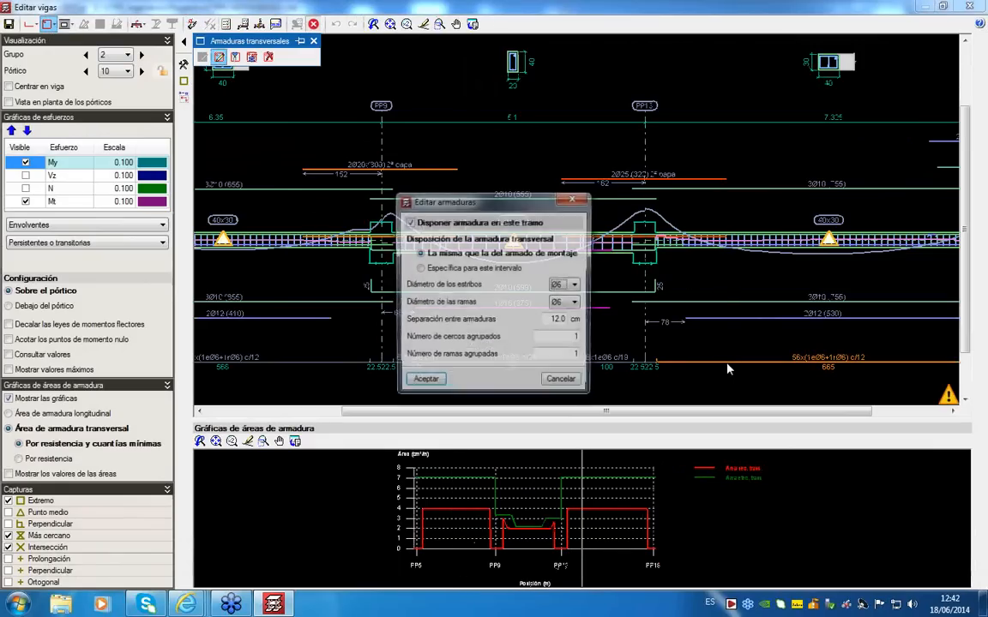
click(575, 284)
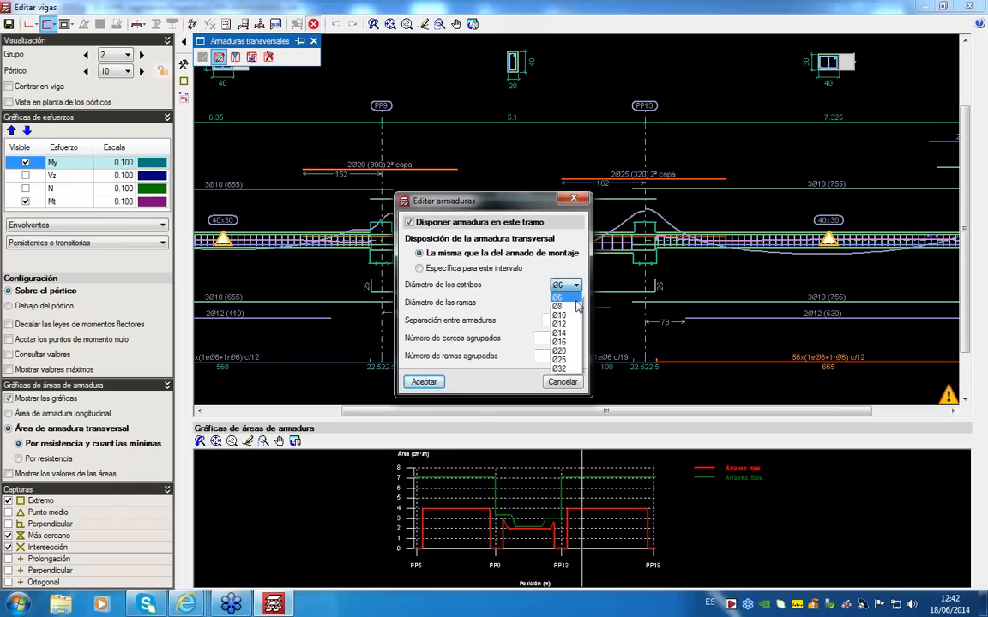
click(574, 307)
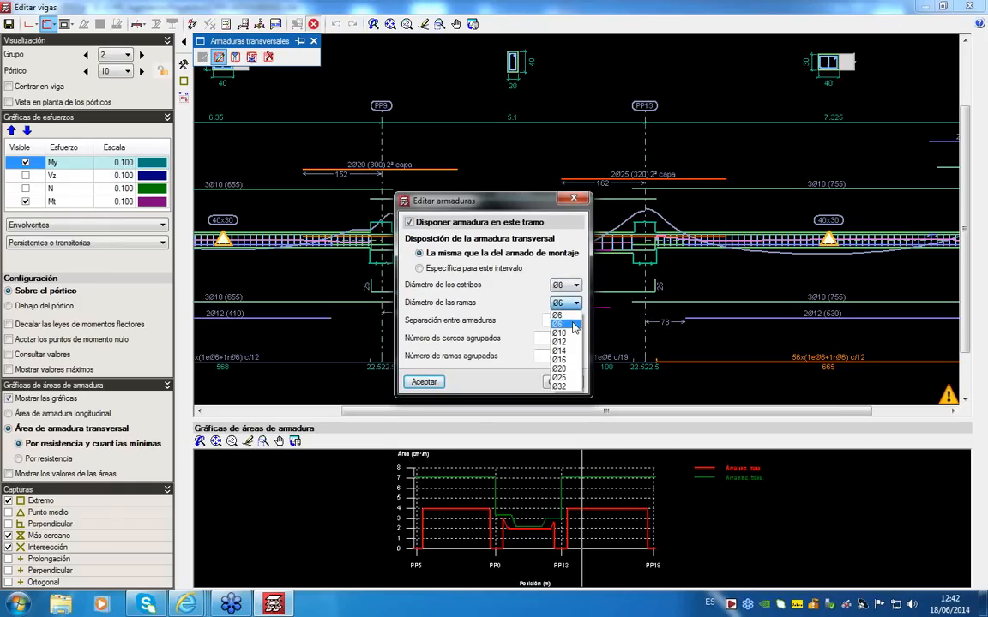
click(423, 383)
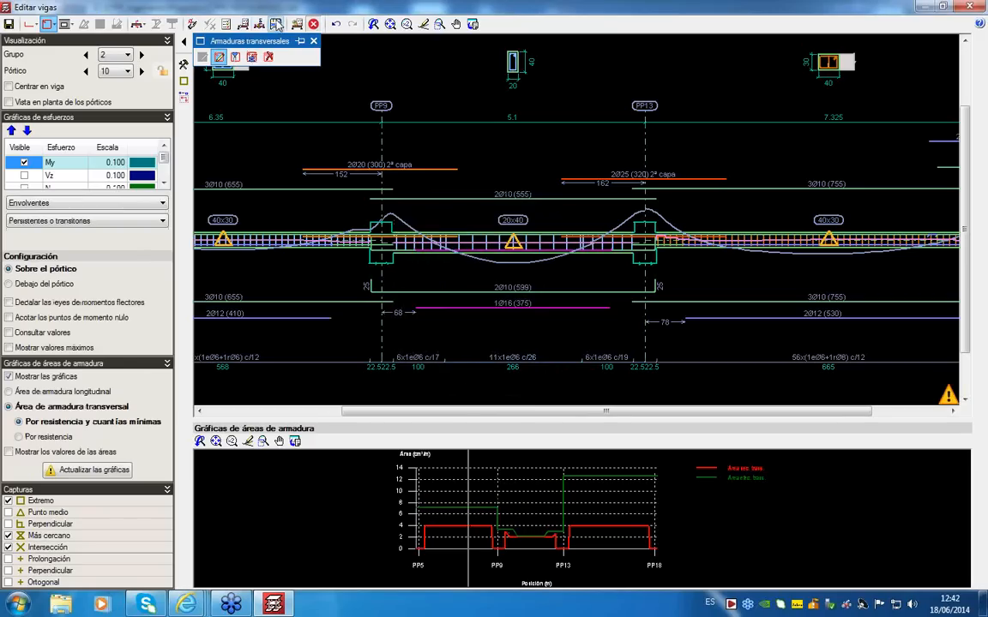
Step: Query the 40x30 beam's transverse reinforcement area near PP13, save frame 10's changes on closing, and check the modified frame
click(276, 24)
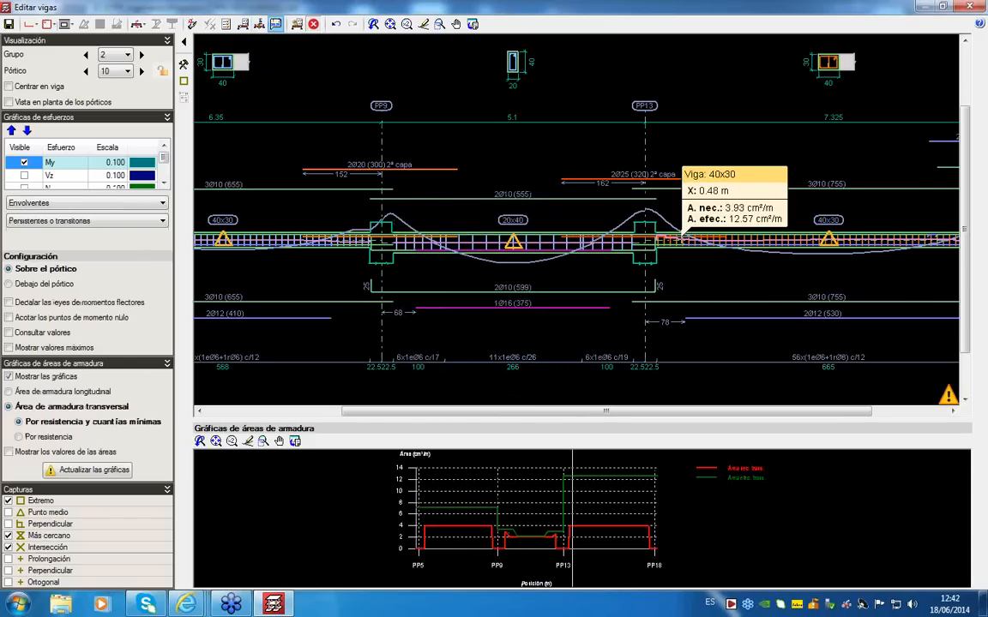
click(967, 7)
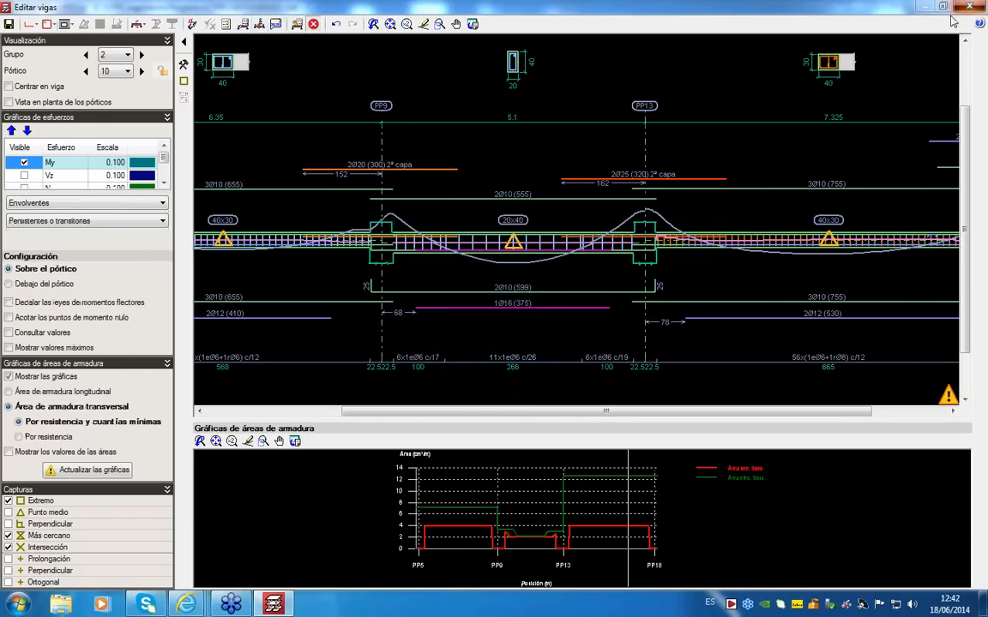
click(437, 330)
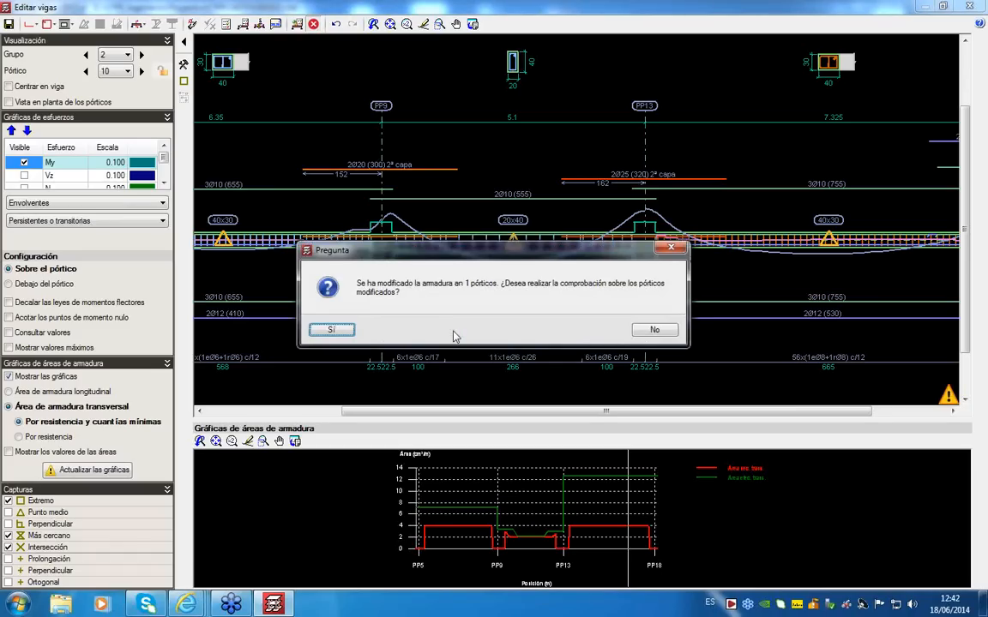
click(323, 331)
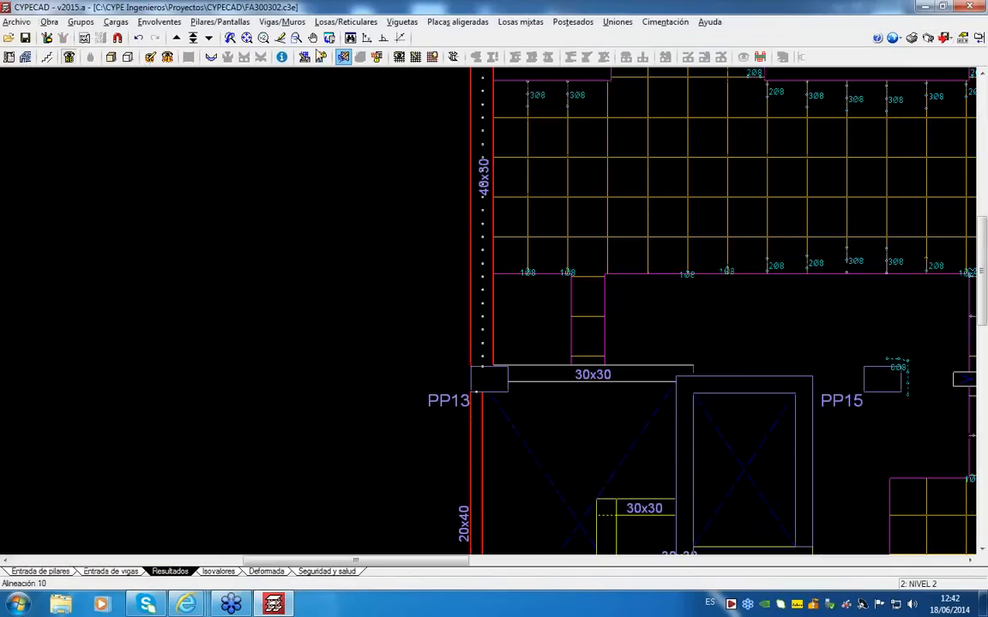
Step: Return to the punching check and set PP13's user-defined punching reinforcement area (Asw/s) to 22.5 cm²/m
click(345, 21)
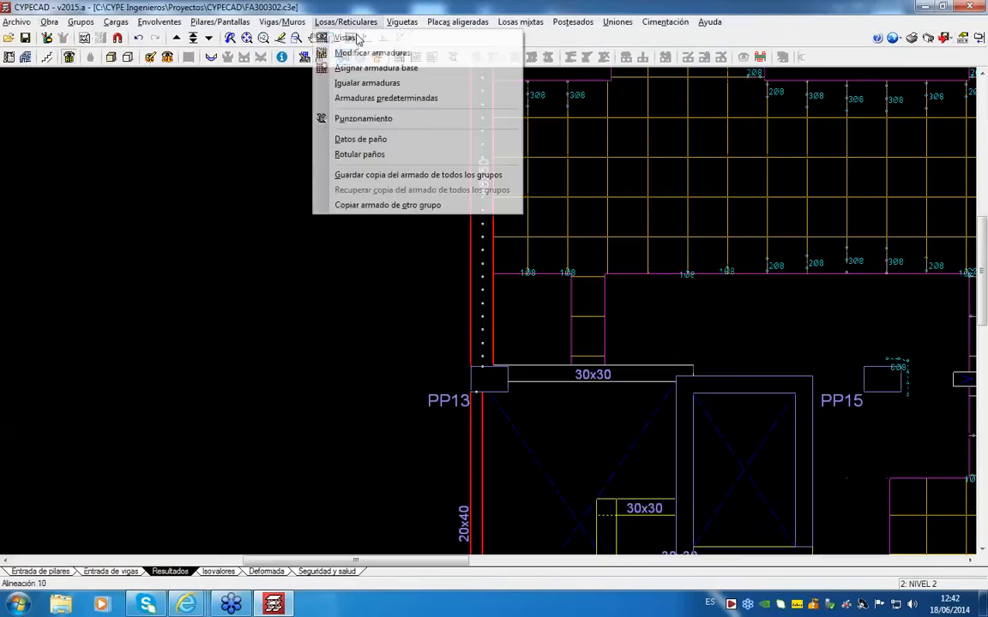
click(363, 121)
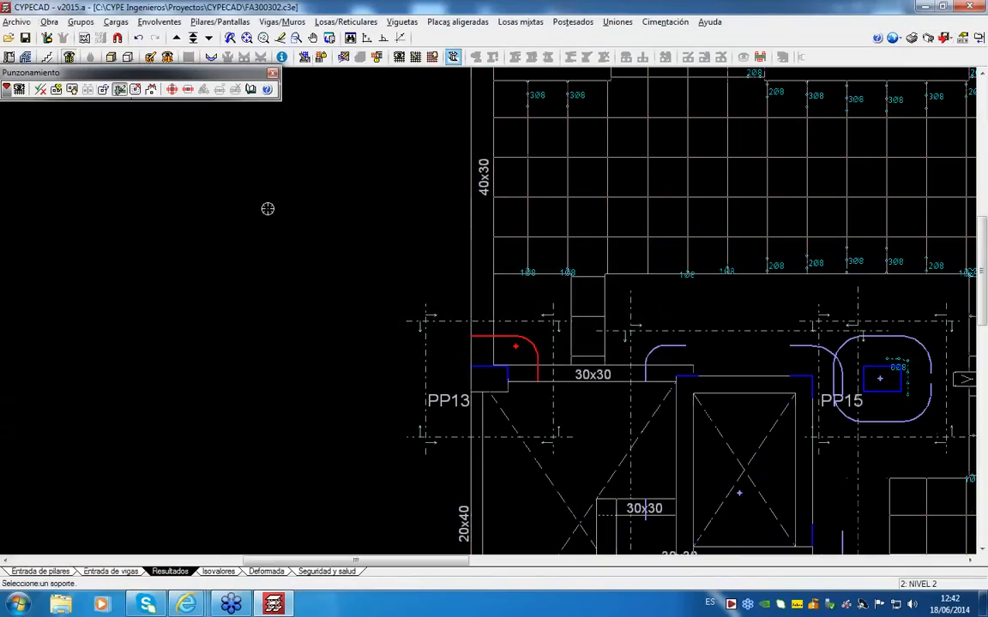
click(496, 378)
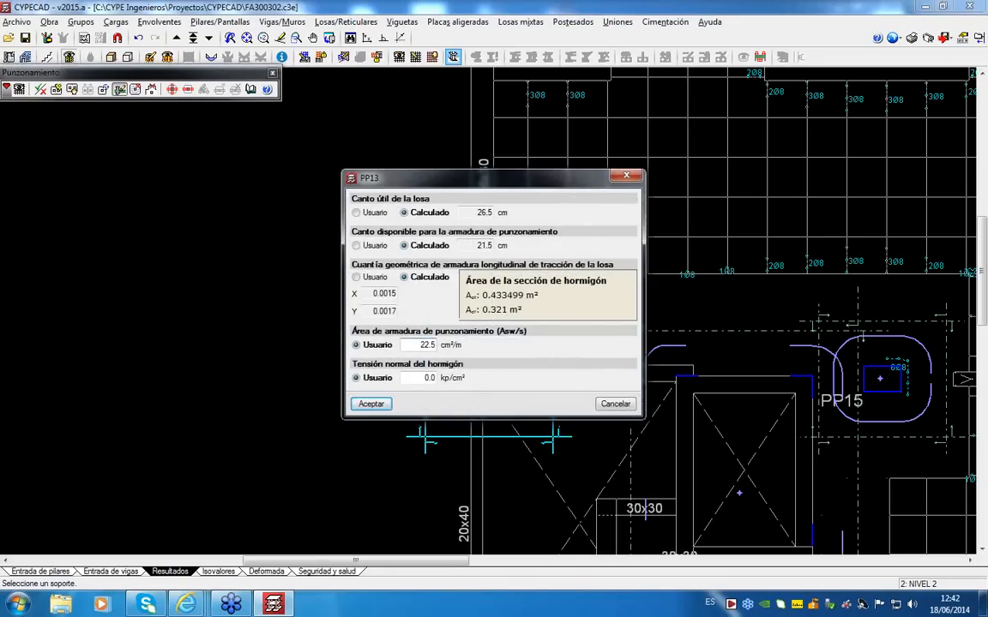
click(372, 404)
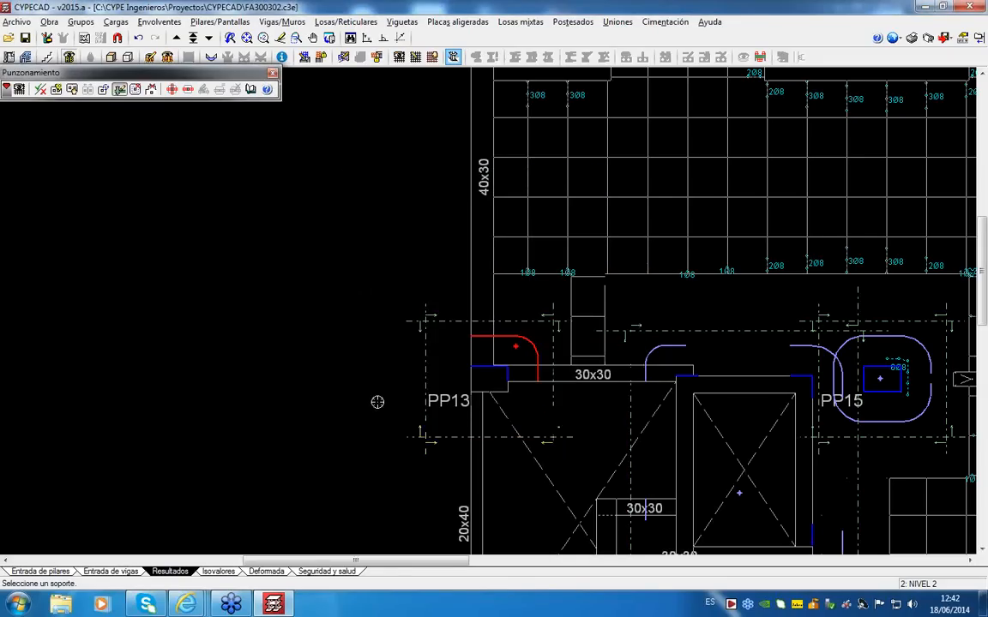
Step: Reopen PP13's punching data, review its punching reinforcement area, and accept the dialog
scroll(524, 353, down, 5)
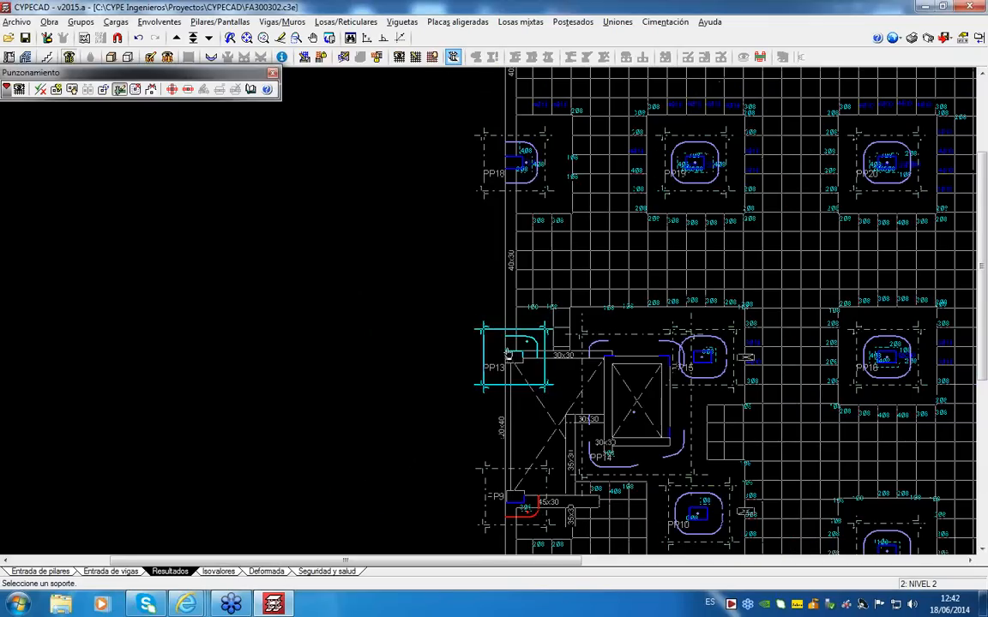
click(511, 353)
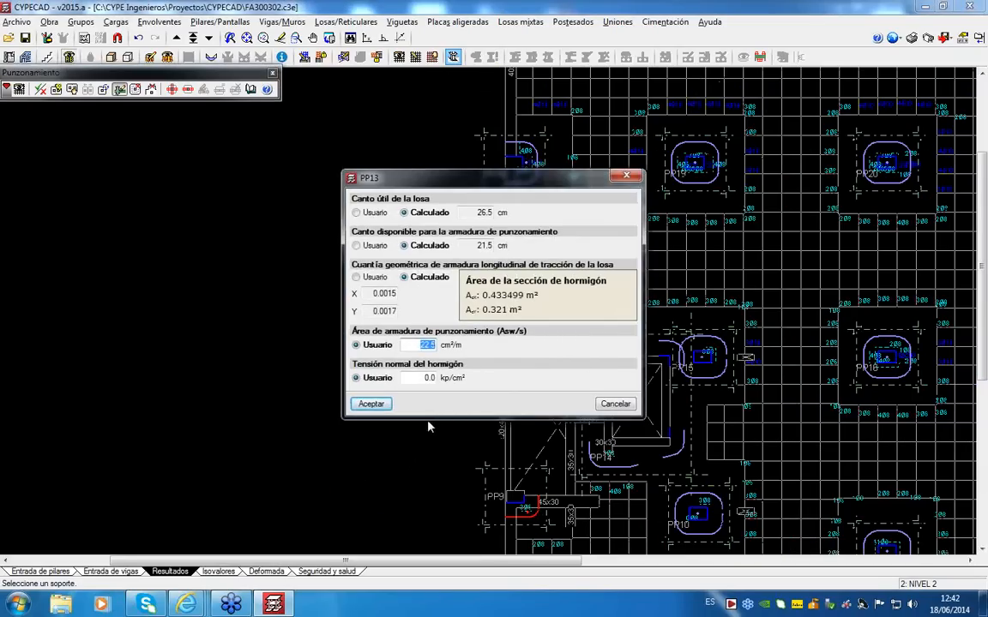
click(371, 404)
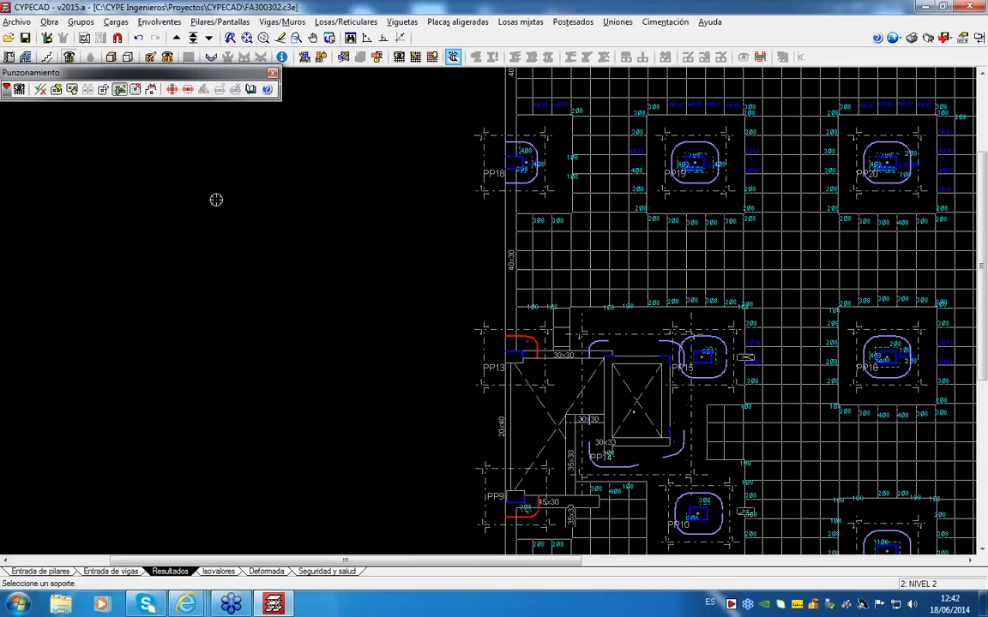
Step: Check PP13's punching and review the critical perimeter check for the zone with transverse punching reinforcement
click(40, 89)
mouse_move(524, 368)
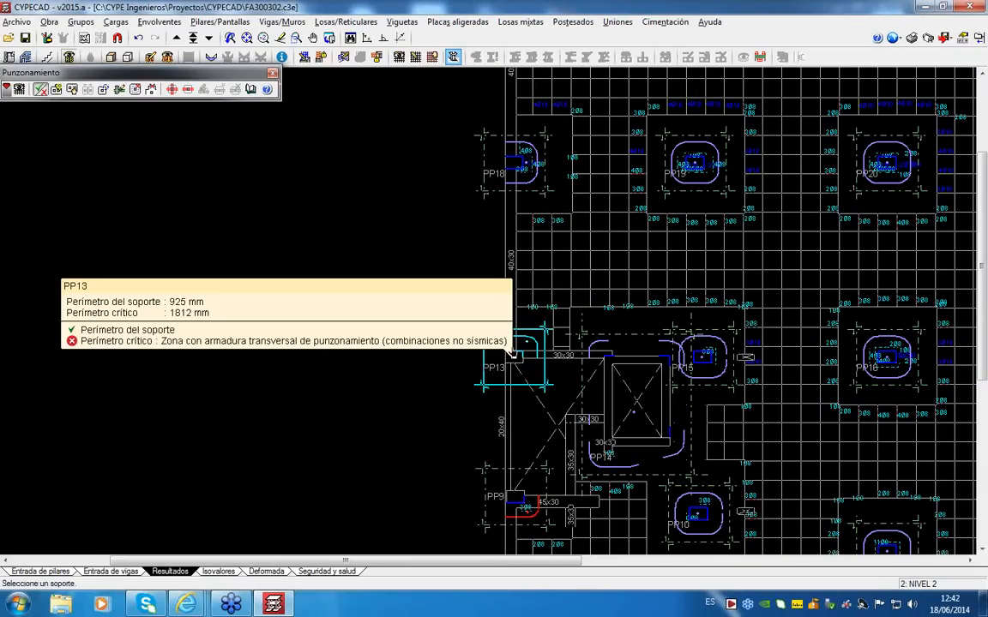
click(470, 314)
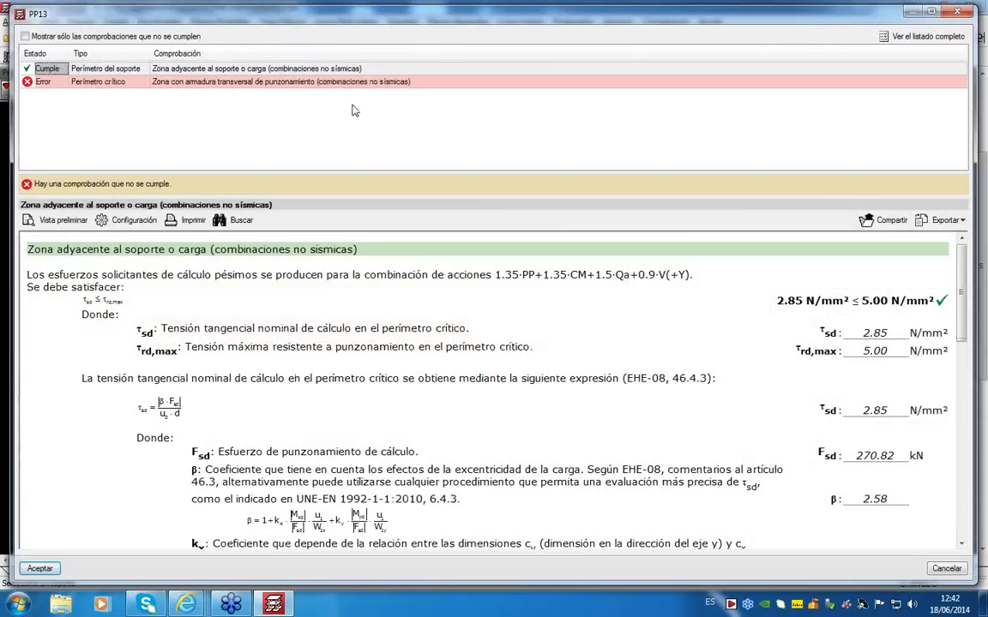
click(323, 79)
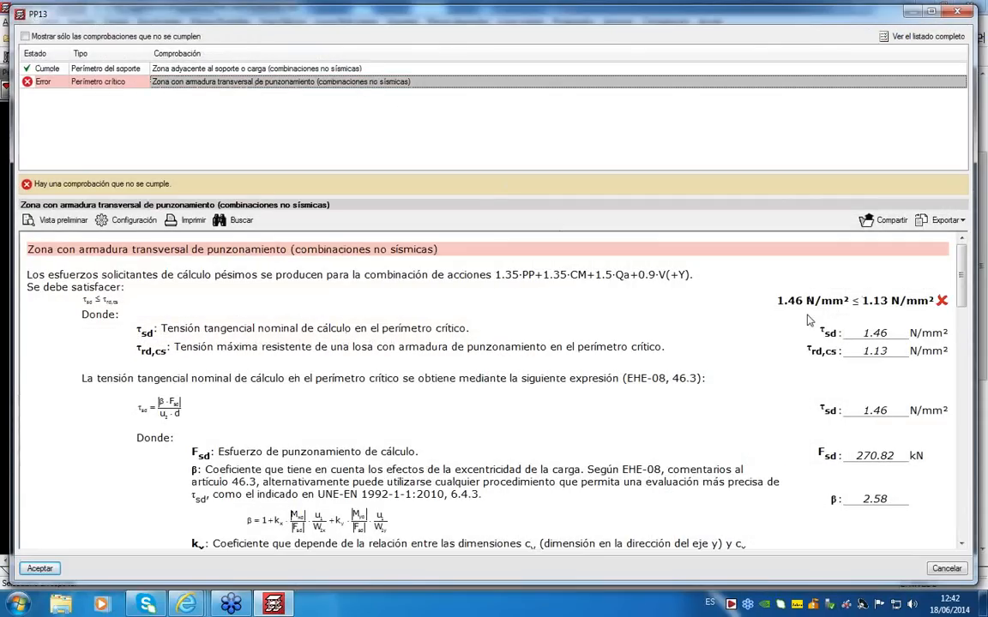
drag(784, 301, 815, 296)
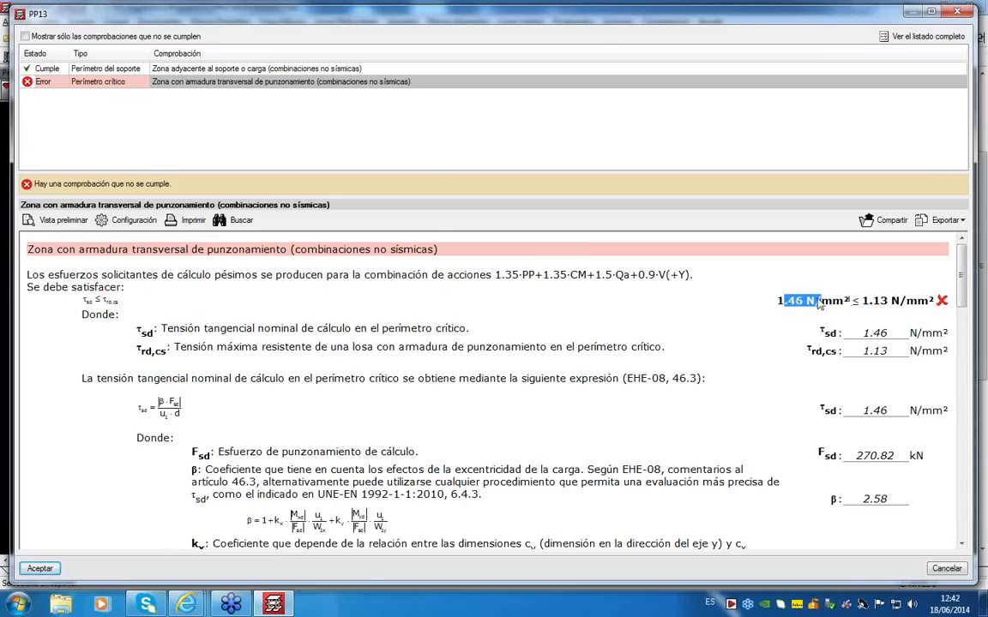
click(960, 11)
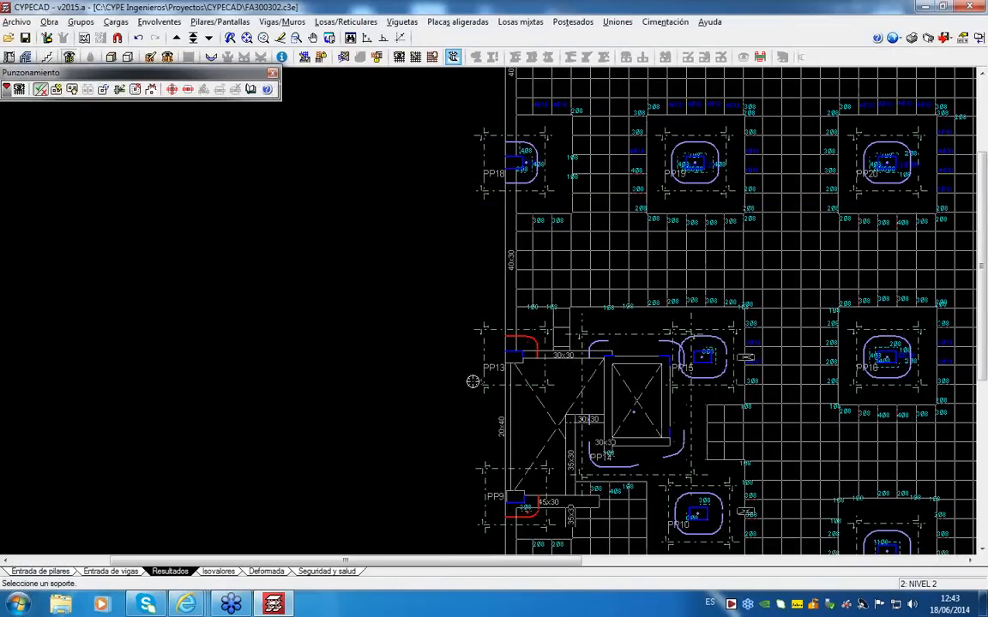
mouse_move(503, 343)
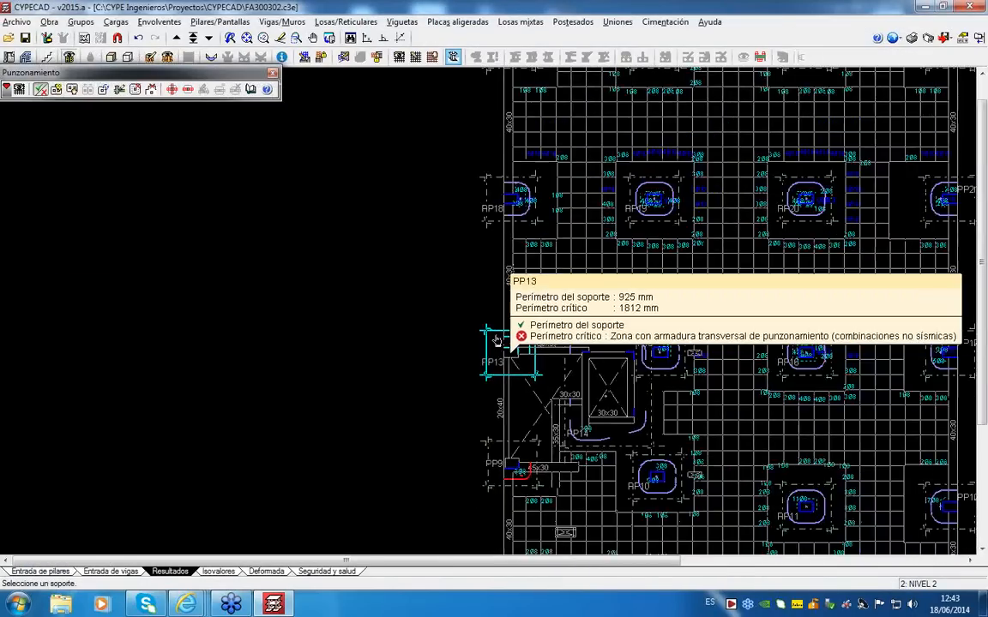
Step: Locate frame 6 among the editable beams and examine the punching perimeters of supports PP22 to PP25 along it
scroll(503, 343, down, 3)
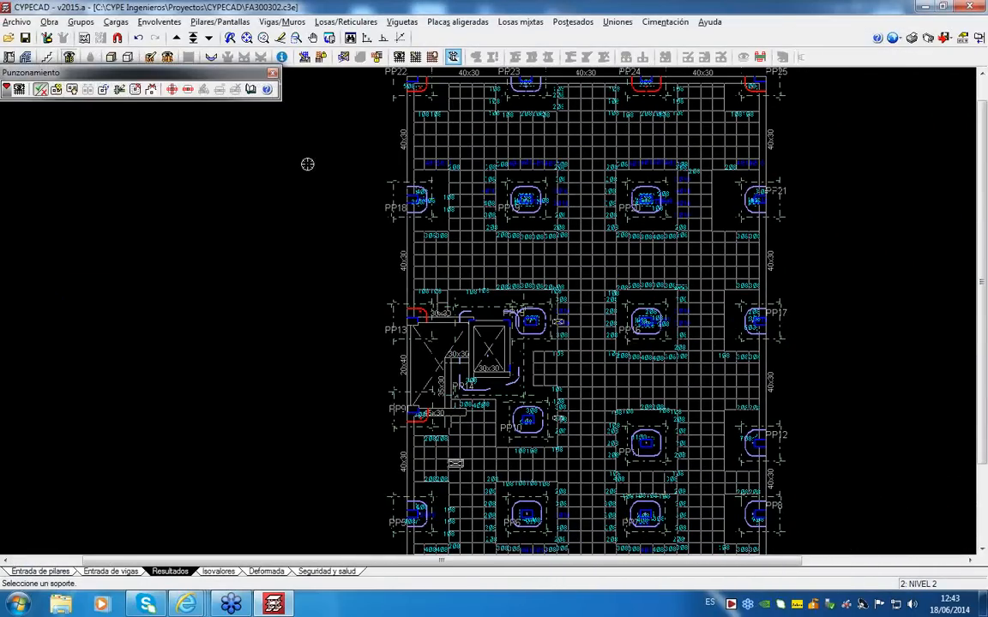
click(344, 57)
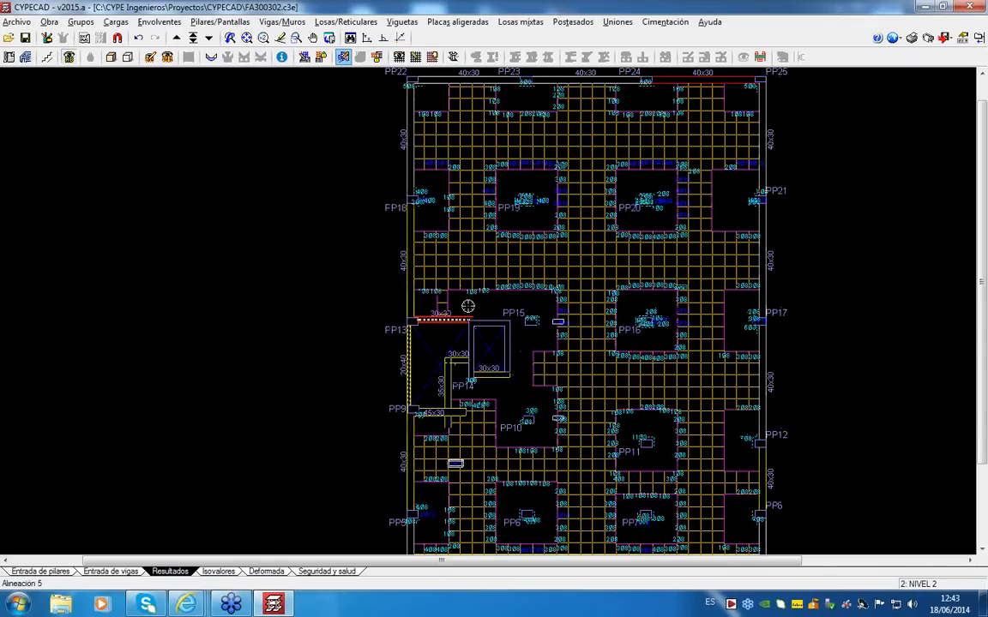
scroll(479, 311, down, 3)
scroll(519, 135, up, 3)
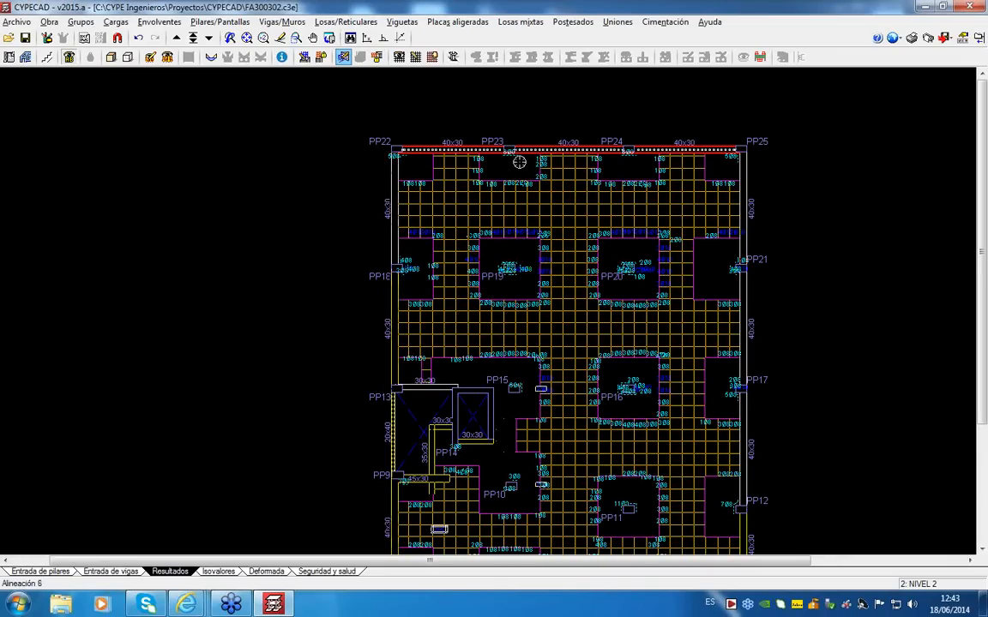
scroll(510, 150, up, 3)
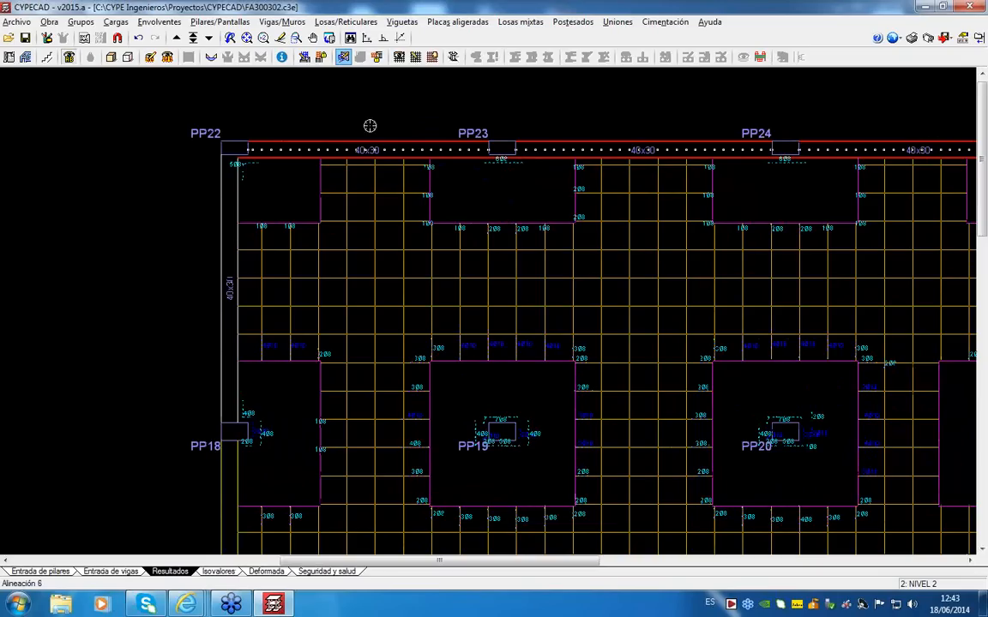
click(346, 21)
click(360, 117)
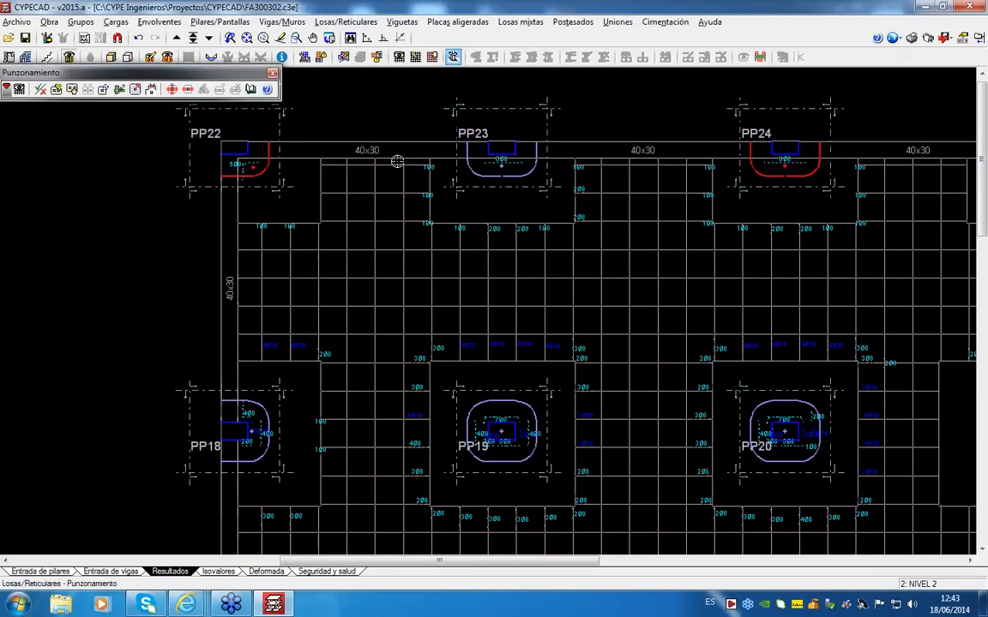
scroll(787, 160, up, 3)
mouse_move(788, 159)
middle_down()
mouse_move(679, 159)
mouse_move(523, 178)
middle_up()
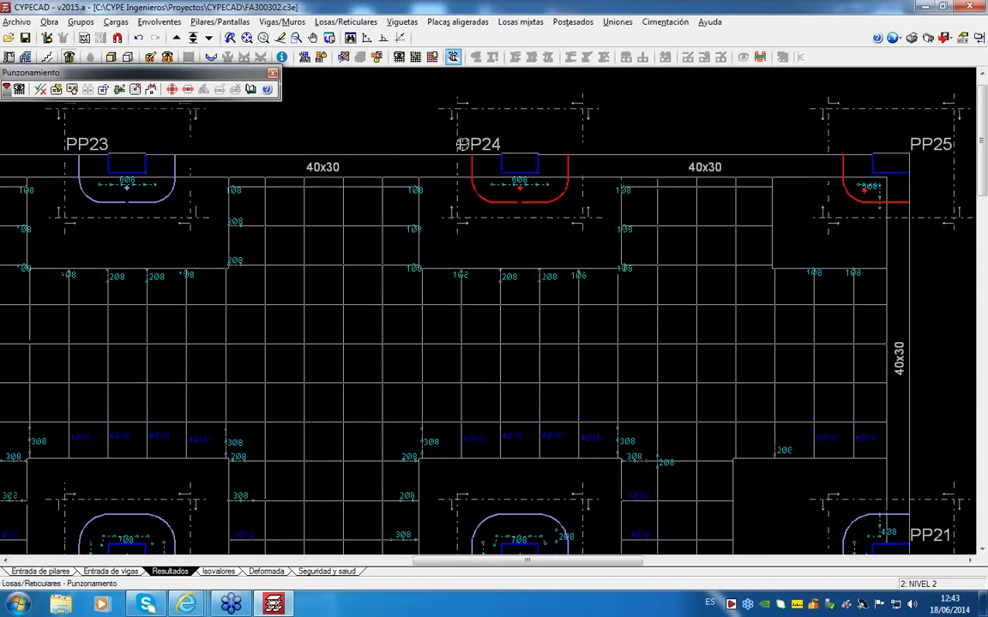
Step: Open frame 6 in the beam editor, query the 40x30 beam's transverse reinforcement area near PP24, and close the editor
click(343, 57)
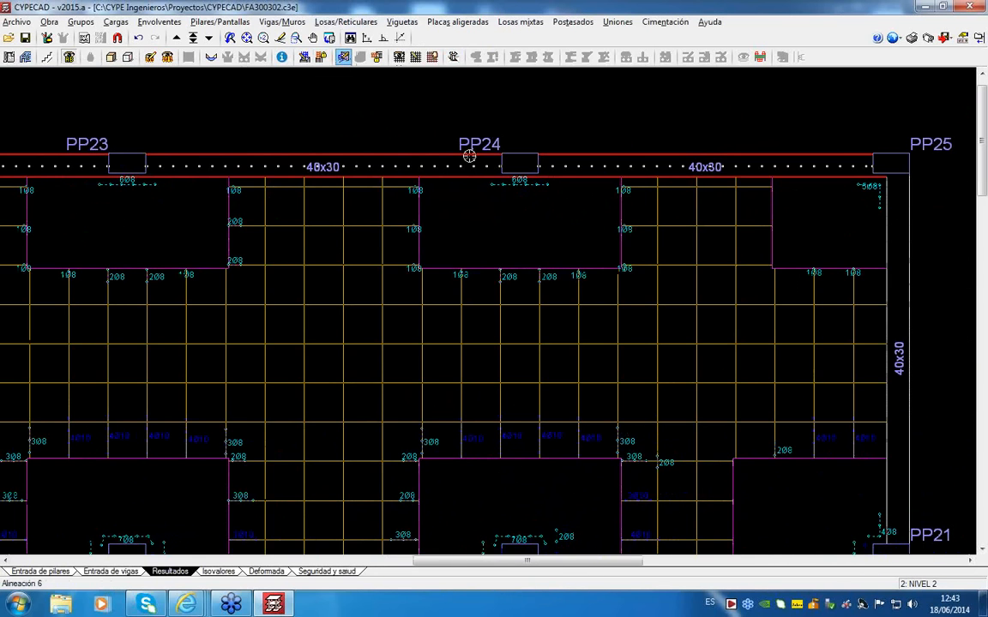
click(470, 155)
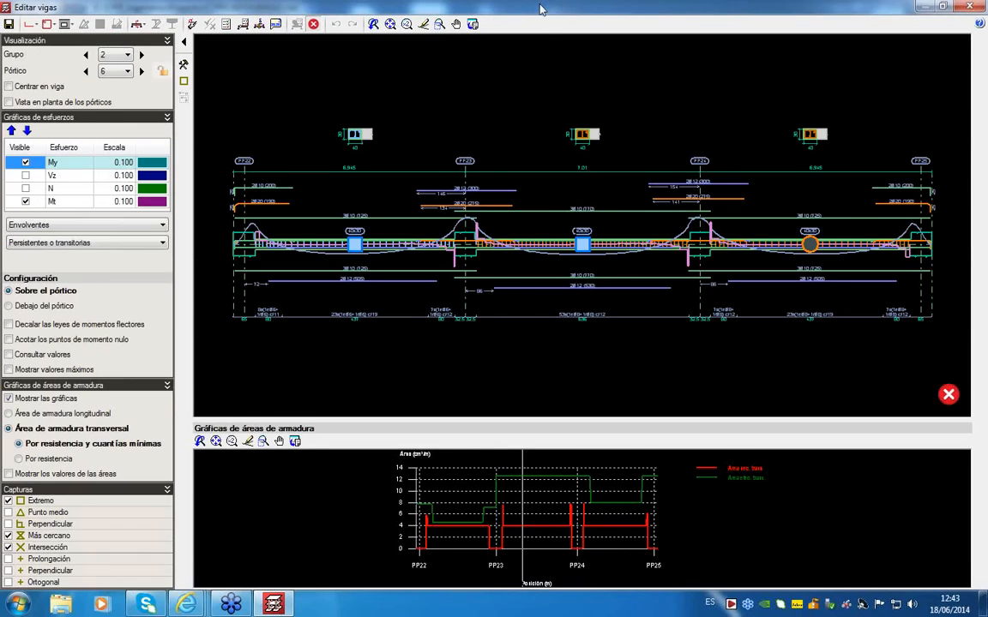
mouse_move(540, 9)
mouse_down()
mouse_move(488, 101)
mouse_move(493, 238)
mouse_move(492, 49)
mouse_up()
scroll(572, 142, up, 4)
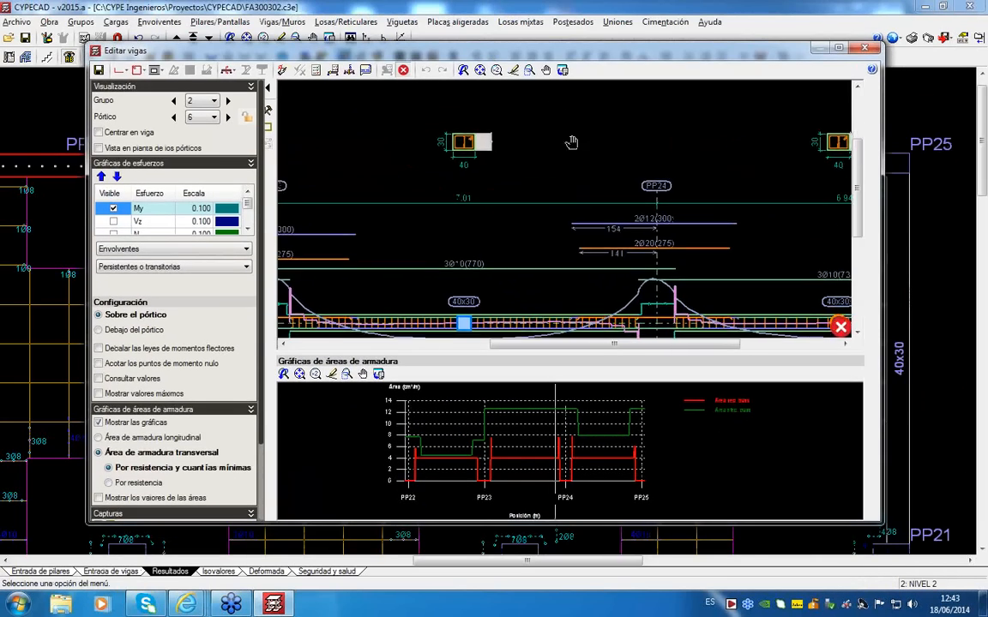
middle_drag(572, 142, 557, 154)
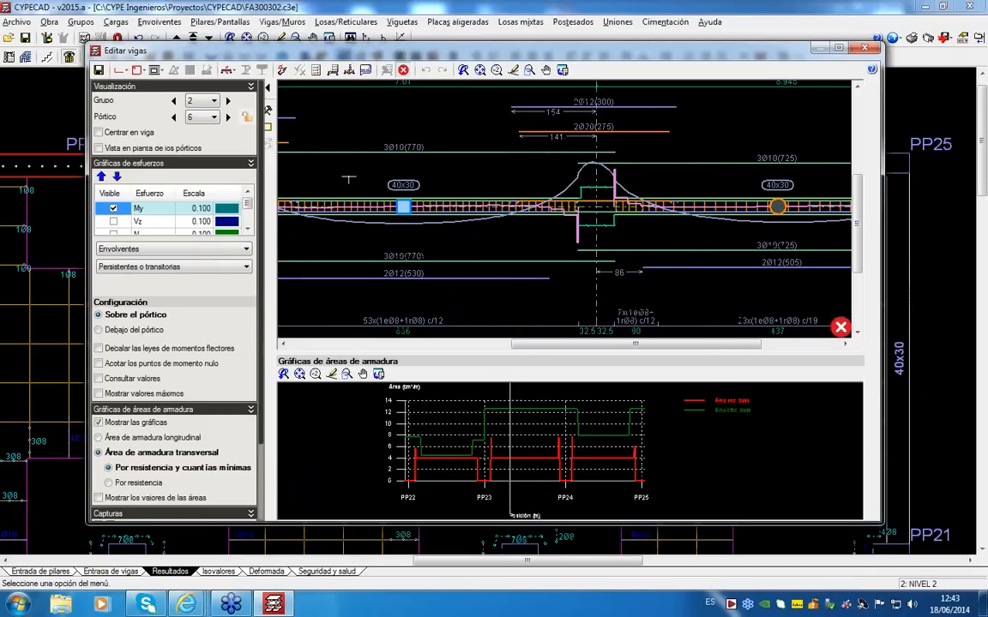
click(365, 70)
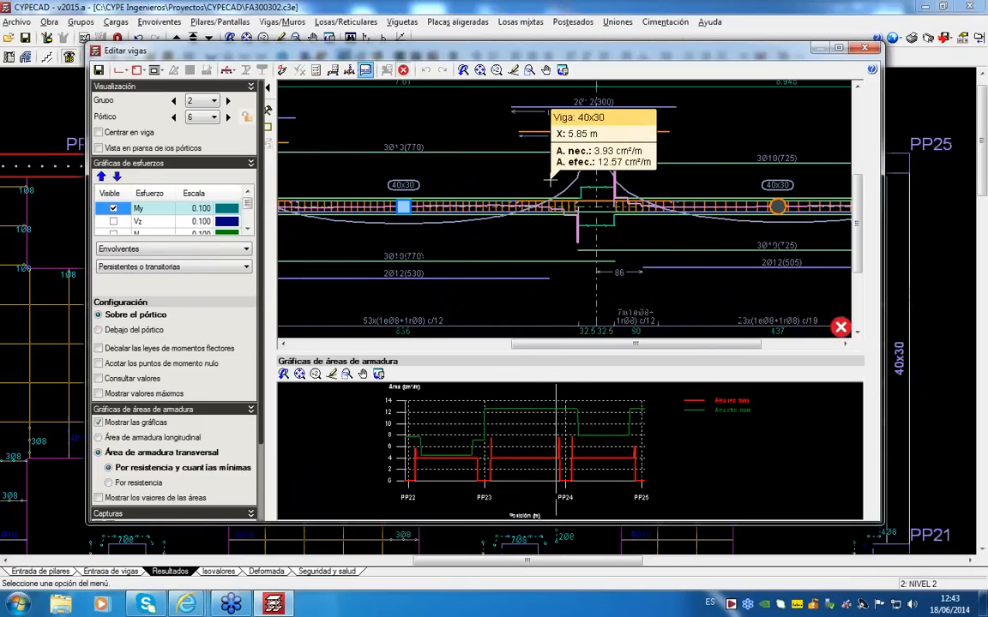
click(865, 48)
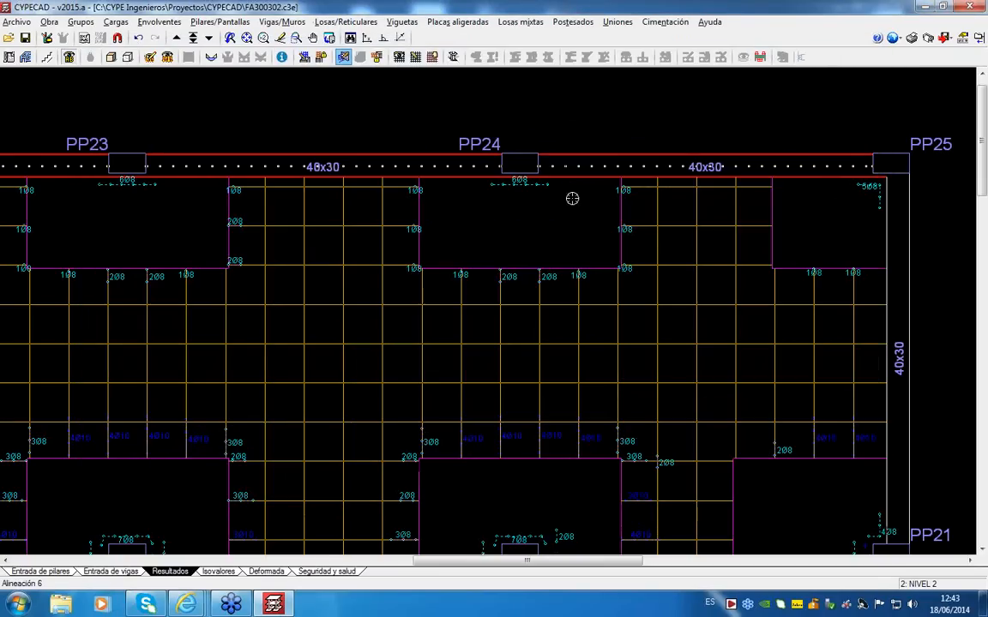
Step: Return to the punching check and set PP24's user-defined punching reinforcement area (Asw/s) to 25 cm²/m
click(345, 22)
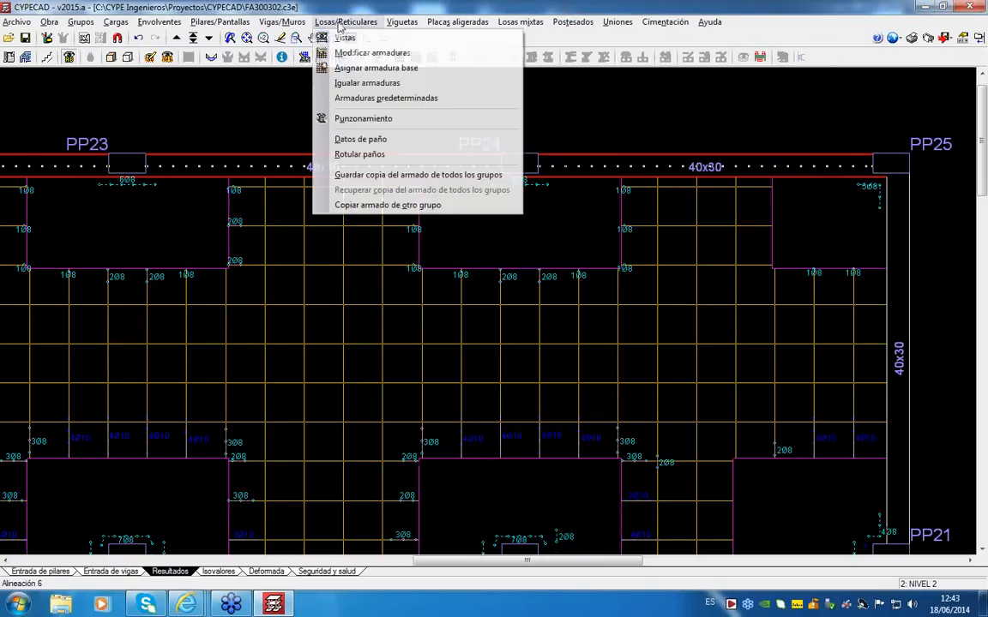
click(356, 120)
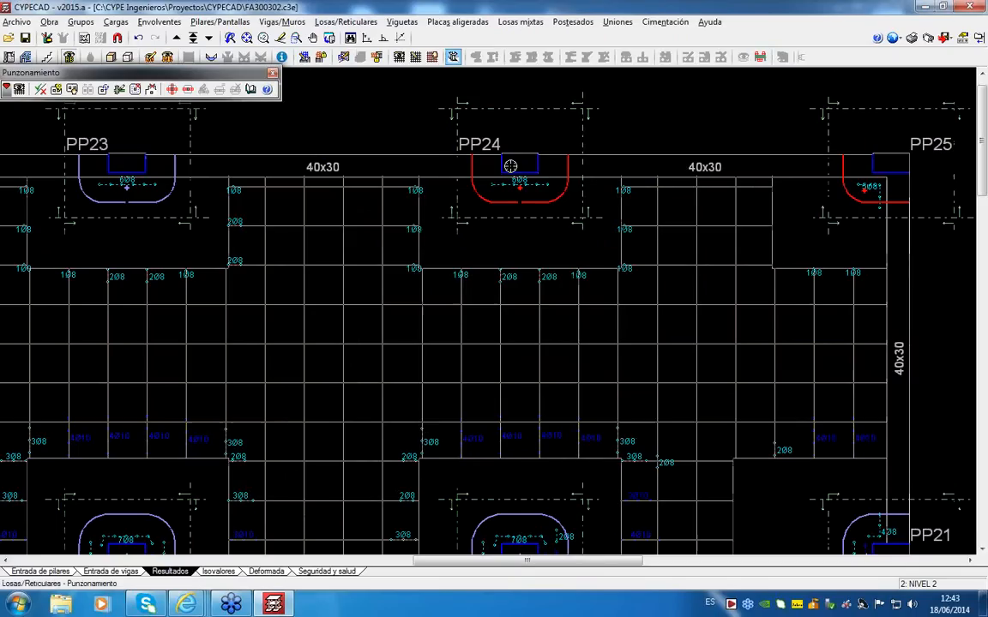
click(120, 89)
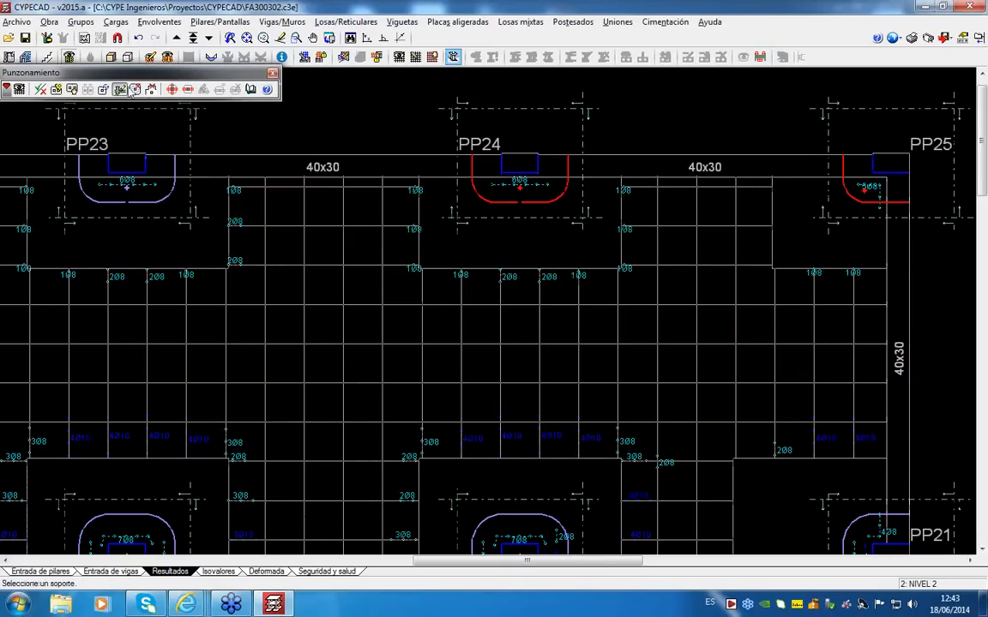
click(512, 178)
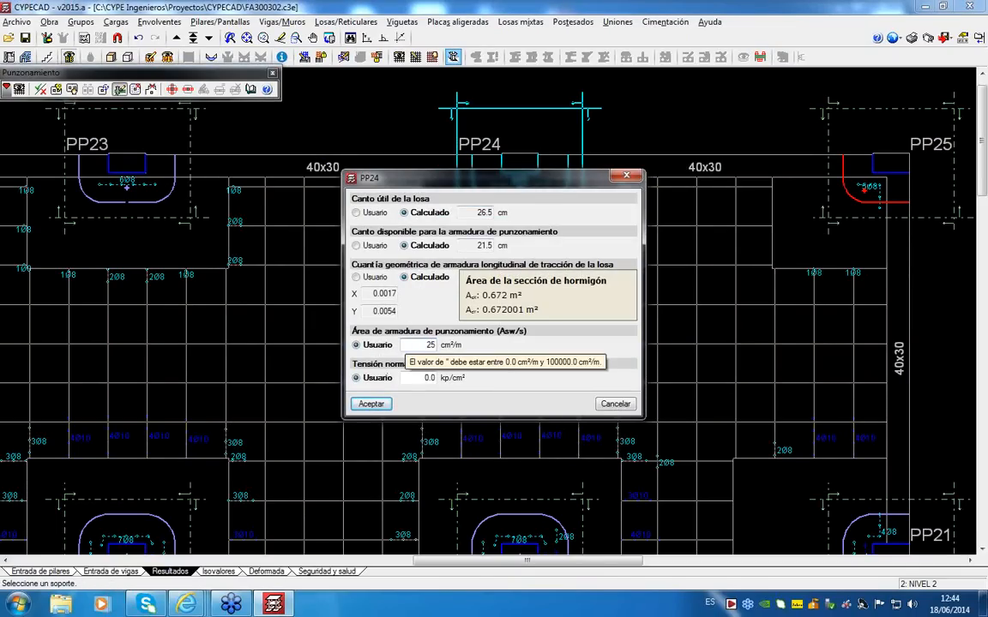
click(371, 404)
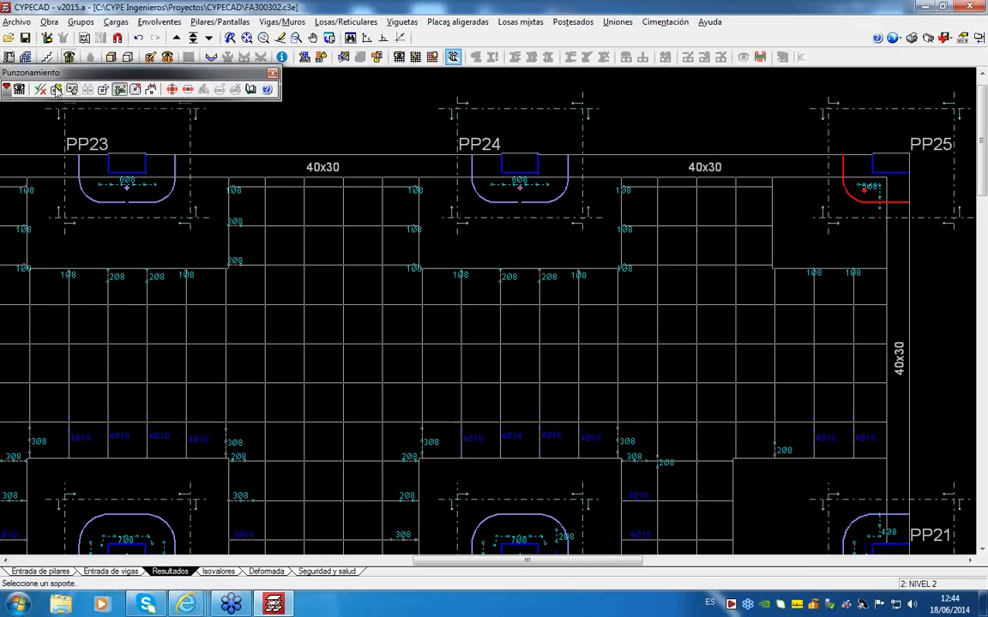
Step: Check punching at PP24 and PP23, then review PP24's critical perimeter check for the zone with transverse punching reinforcement
click(39, 90)
mouse_move(495, 187)
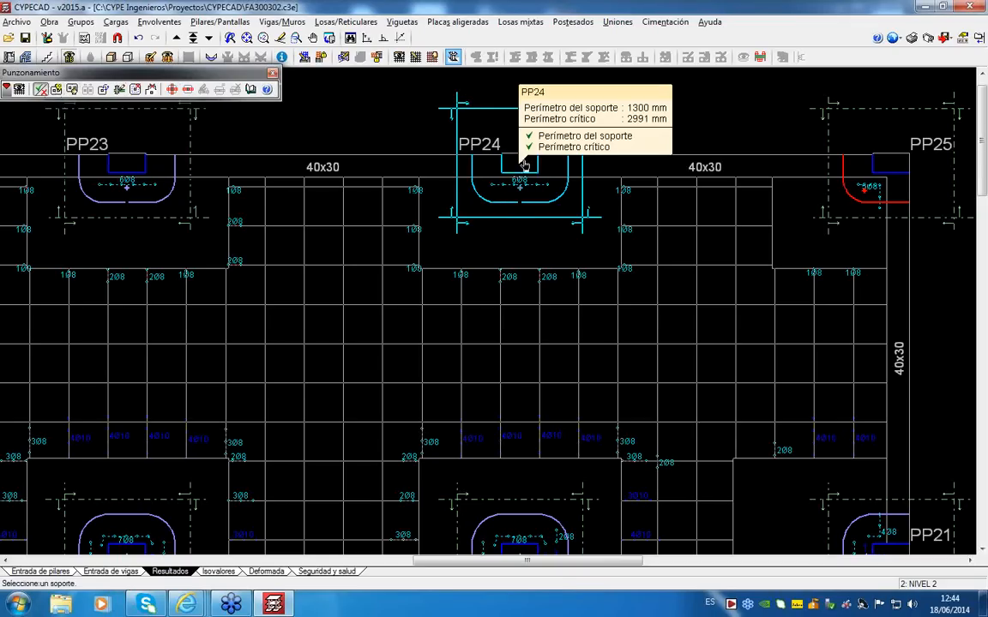
mouse_move(180, 165)
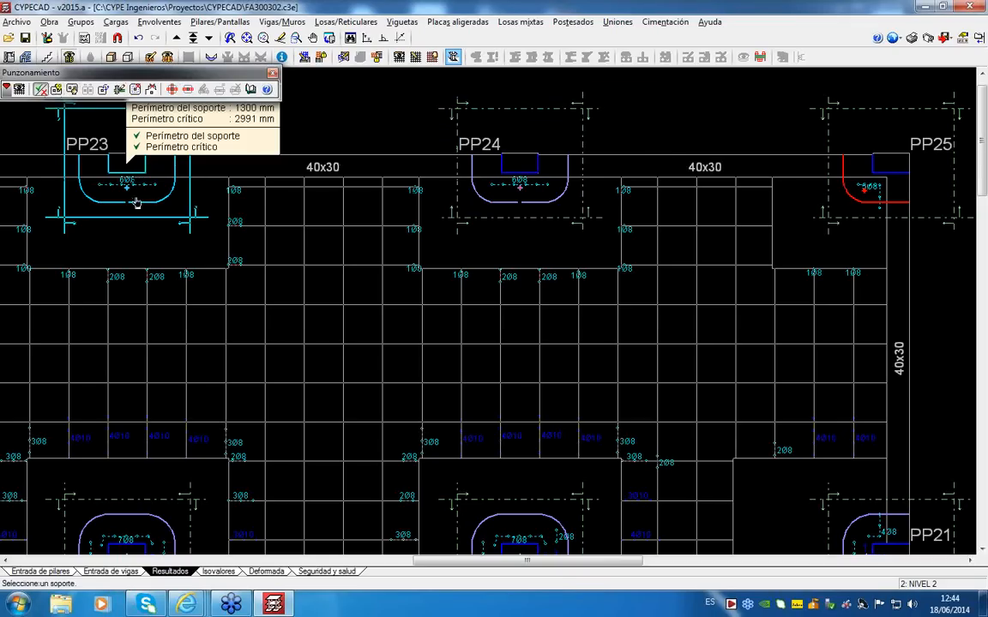
mouse_move(524, 162)
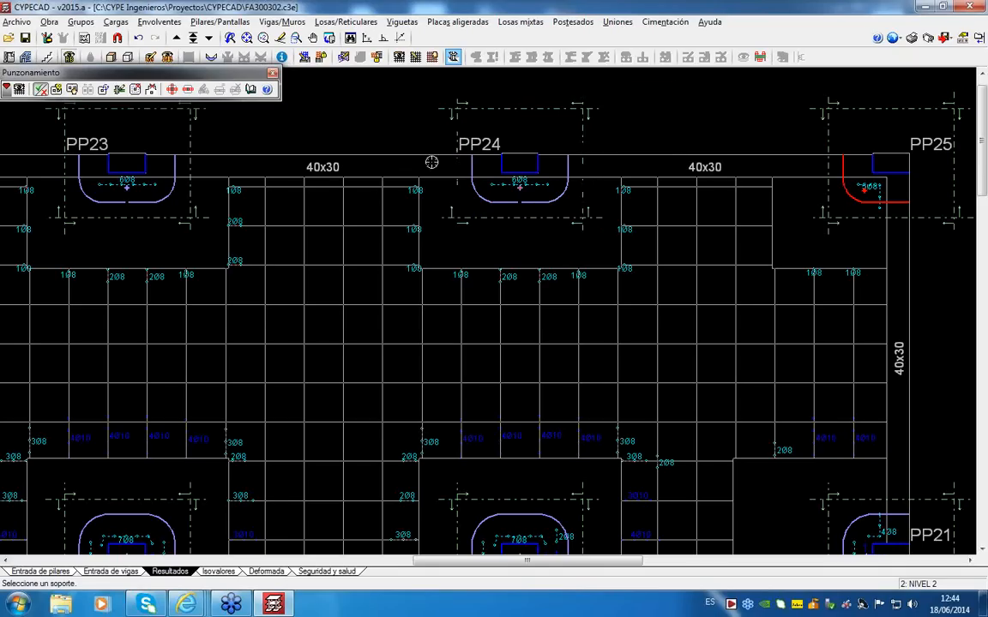
mouse_move(464, 166)
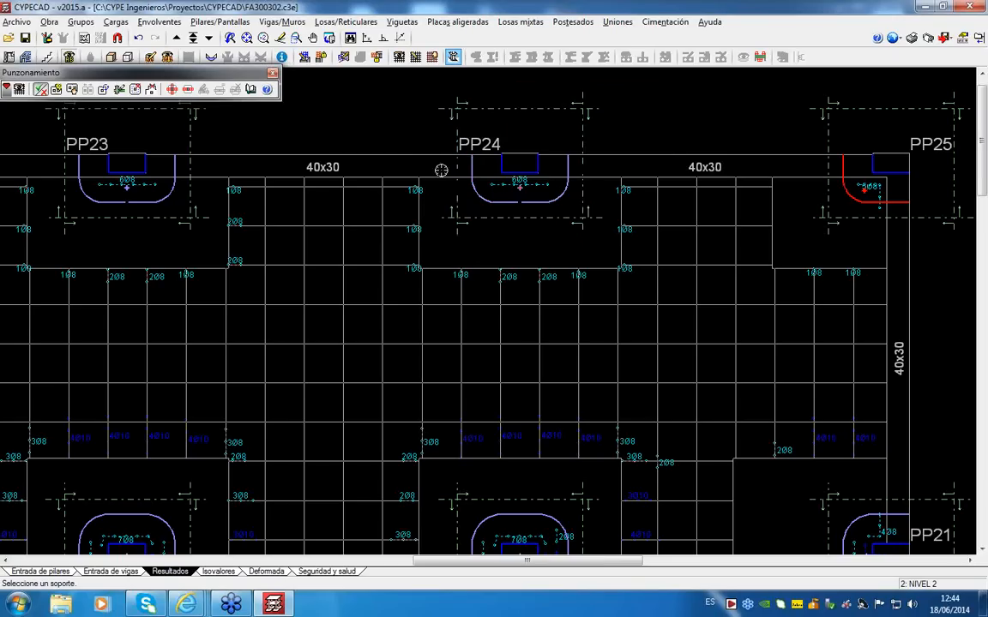
click(521, 167)
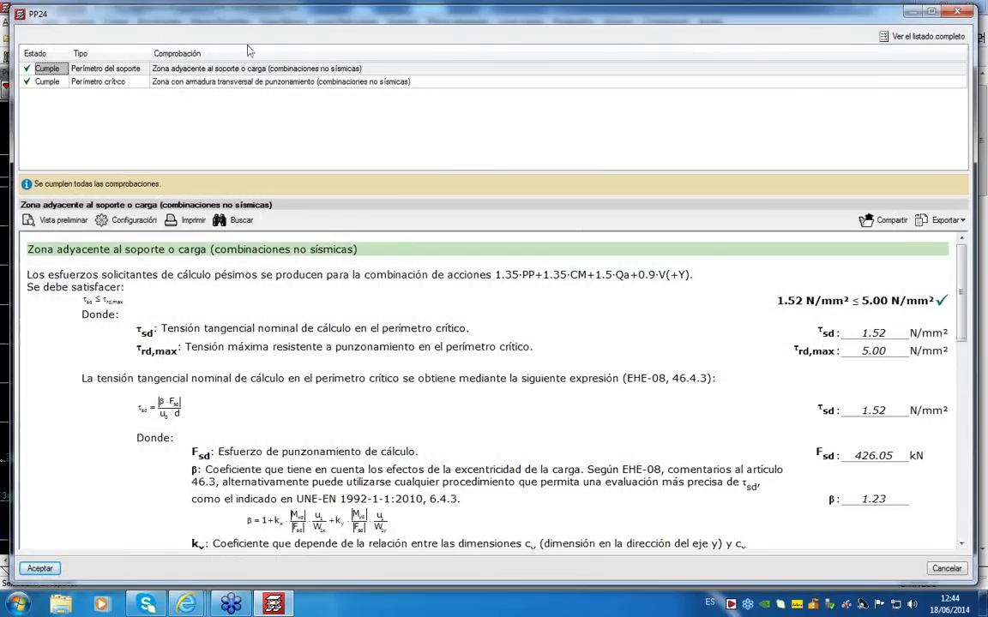
click(246, 83)
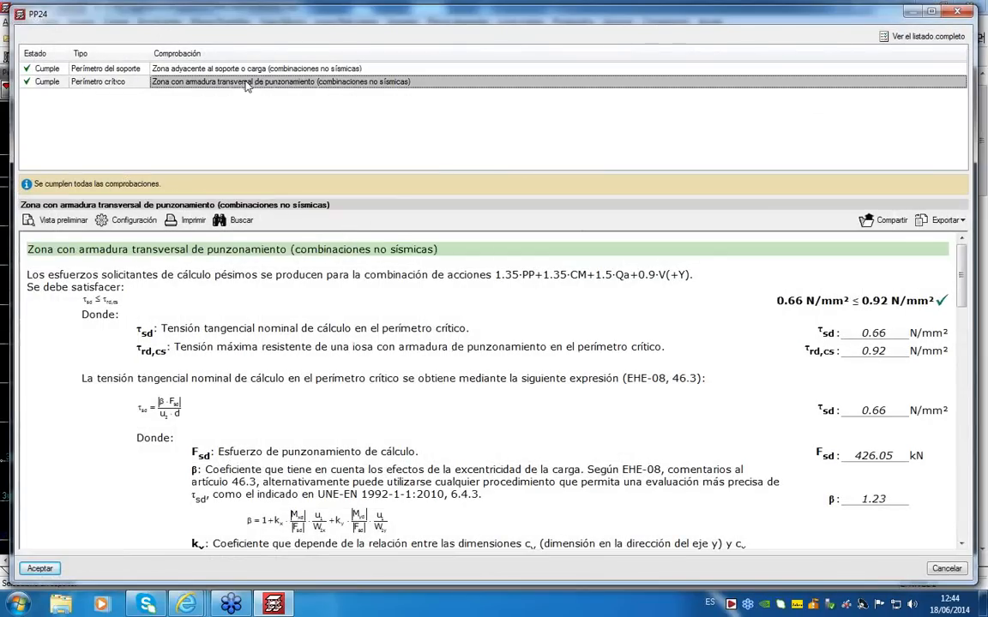
click(957, 10)
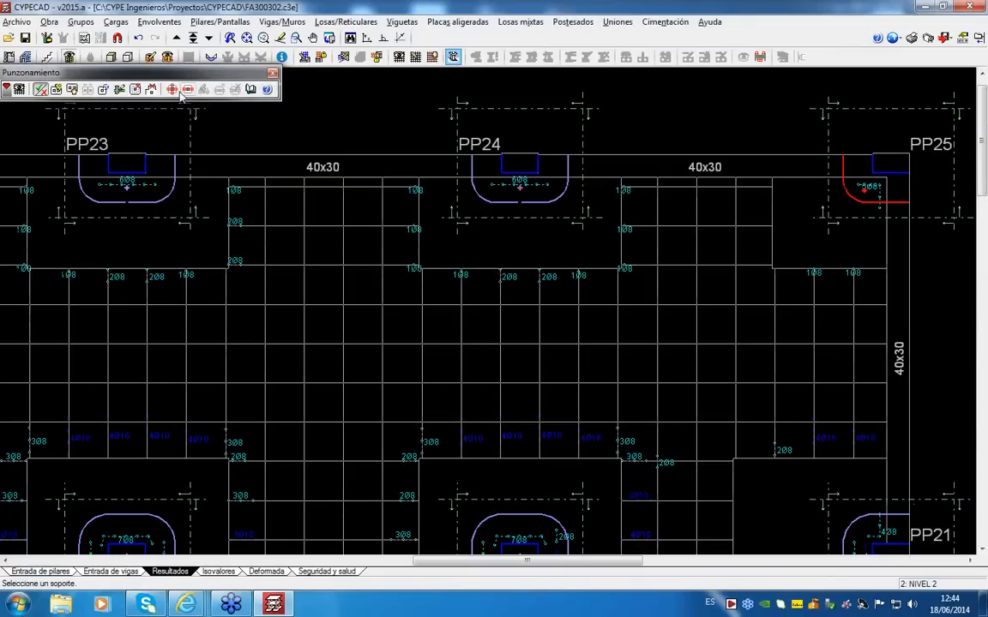
Step: Choose beam-type reinforcement for generation and create a new type referenced Z1 with 2 Ø12 longitudinal bars
click(172, 89)
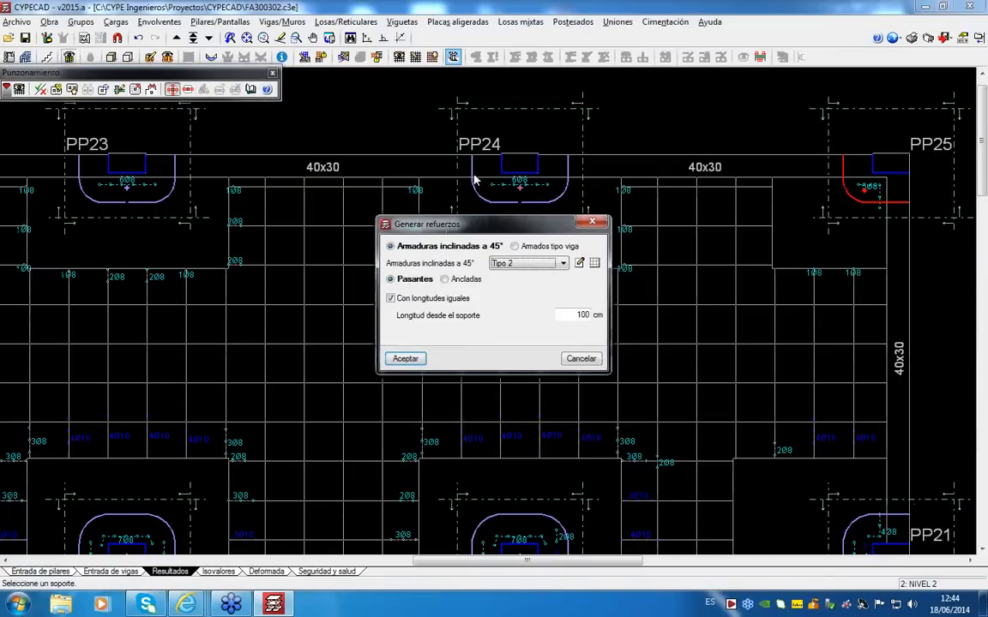
click(535, 247)
click(595, 264)
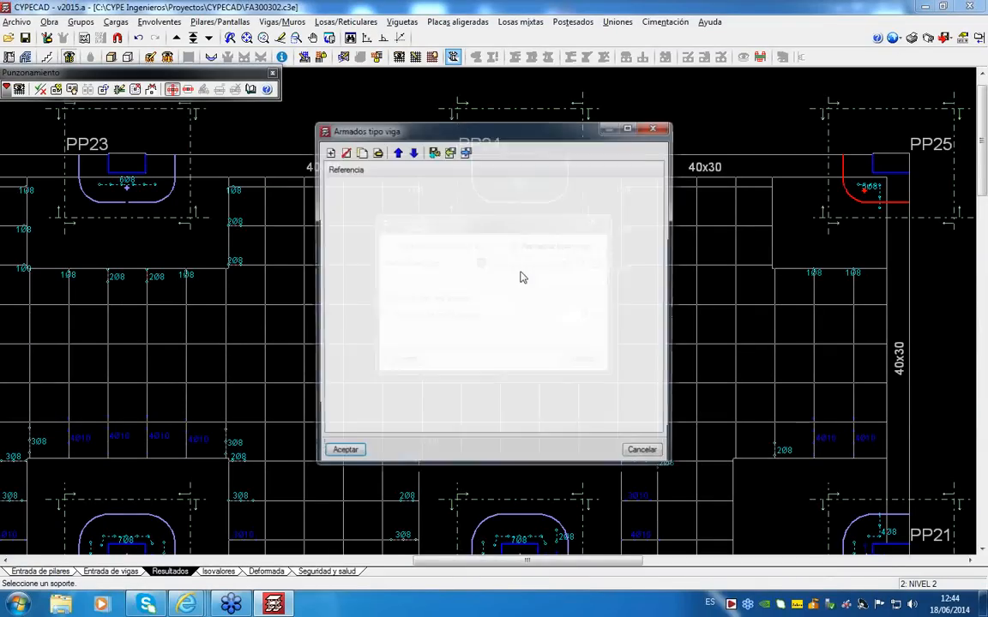
click(327, 152)
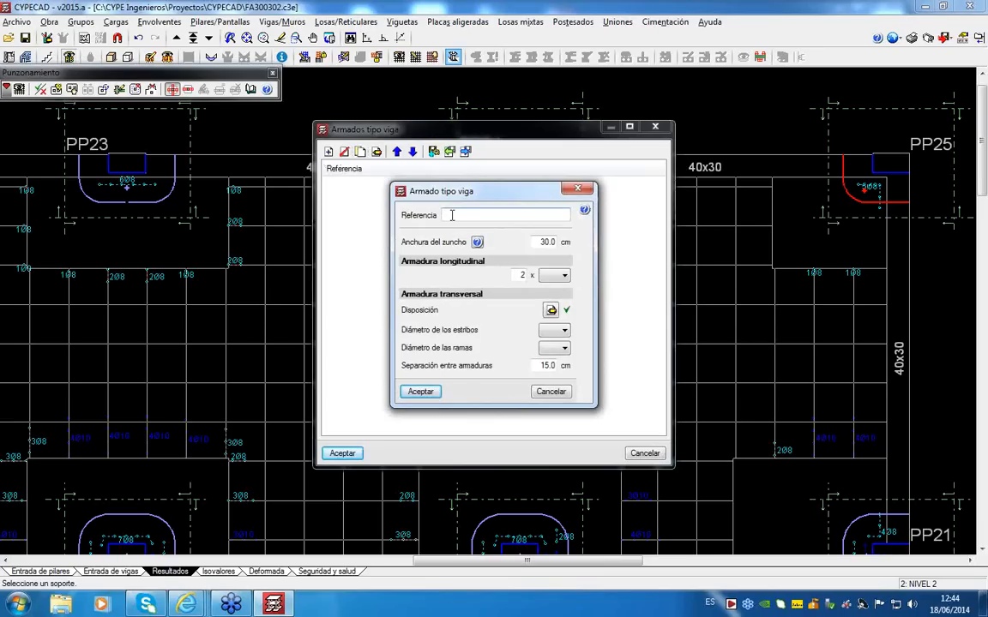
click(559, 276)
click(551, 319)
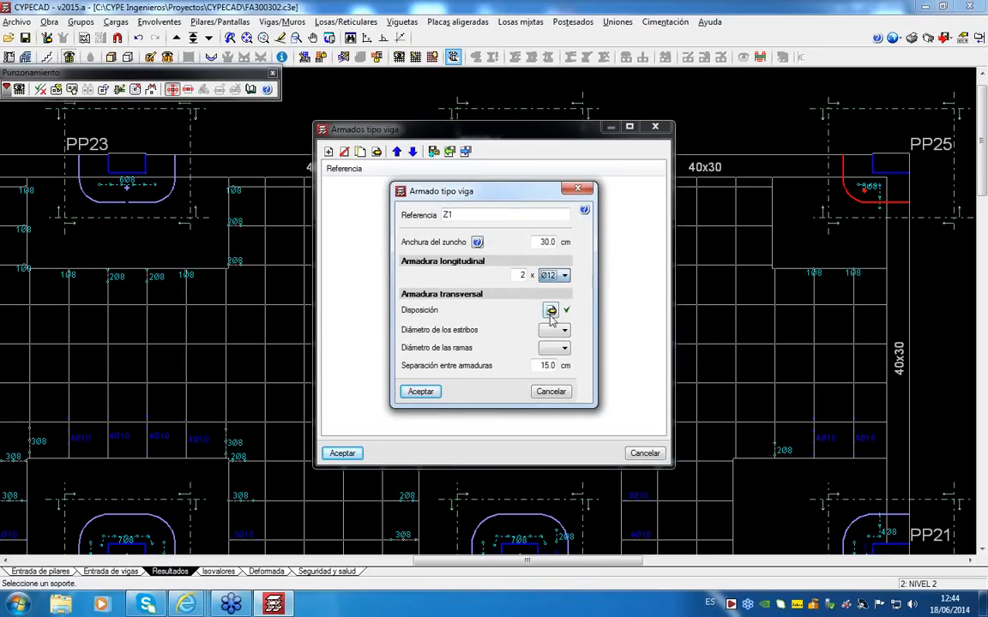
Step: Set Z1's stirrup diameter and leg diameter both to Ø6 and accept the beam-type reinforcement table
click(556, 331)
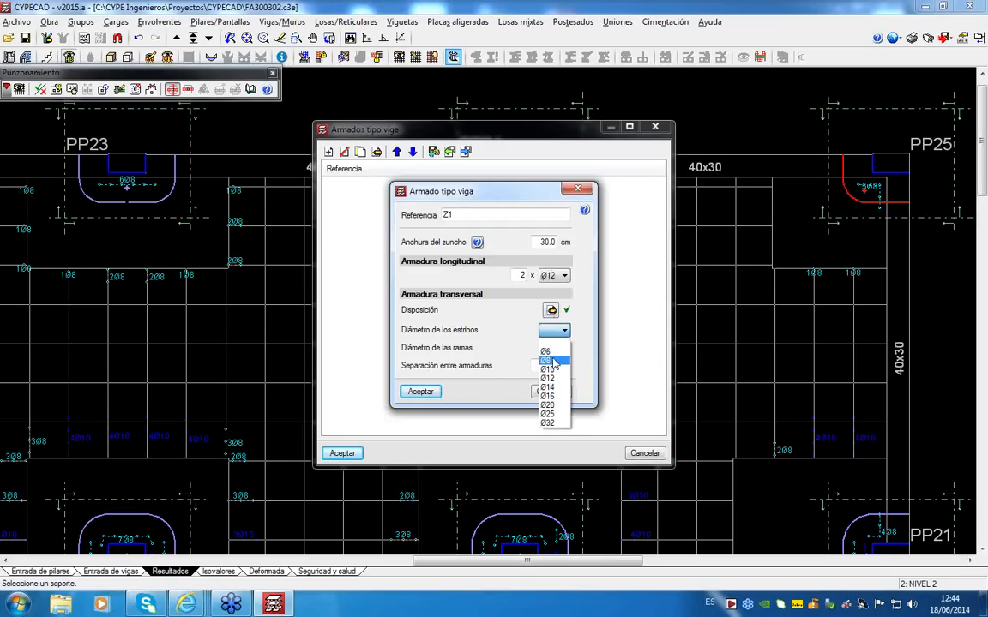
click(553, 352)
click(563, 348)
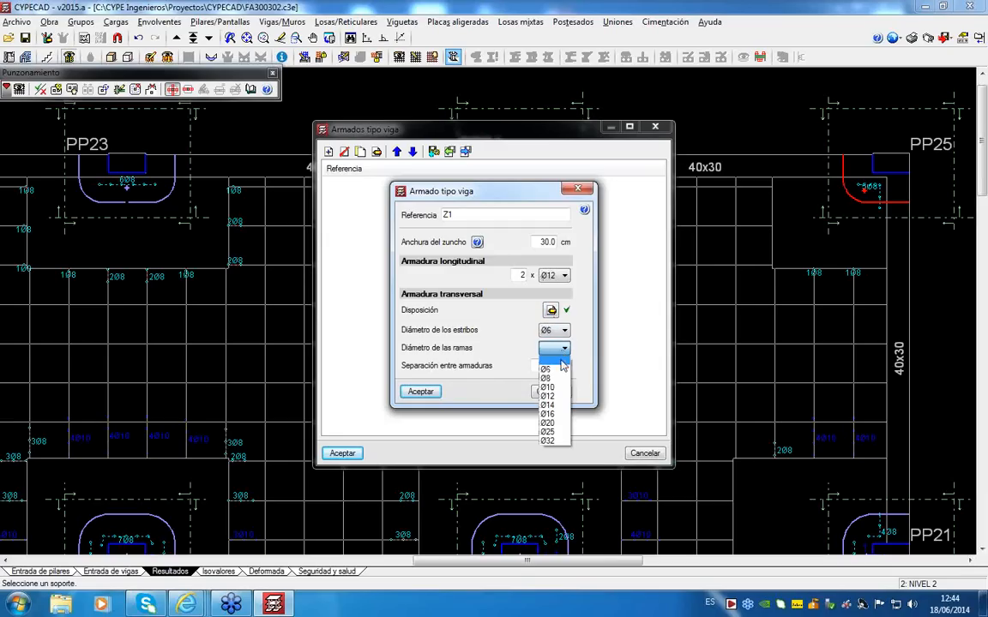
click(549, 369)
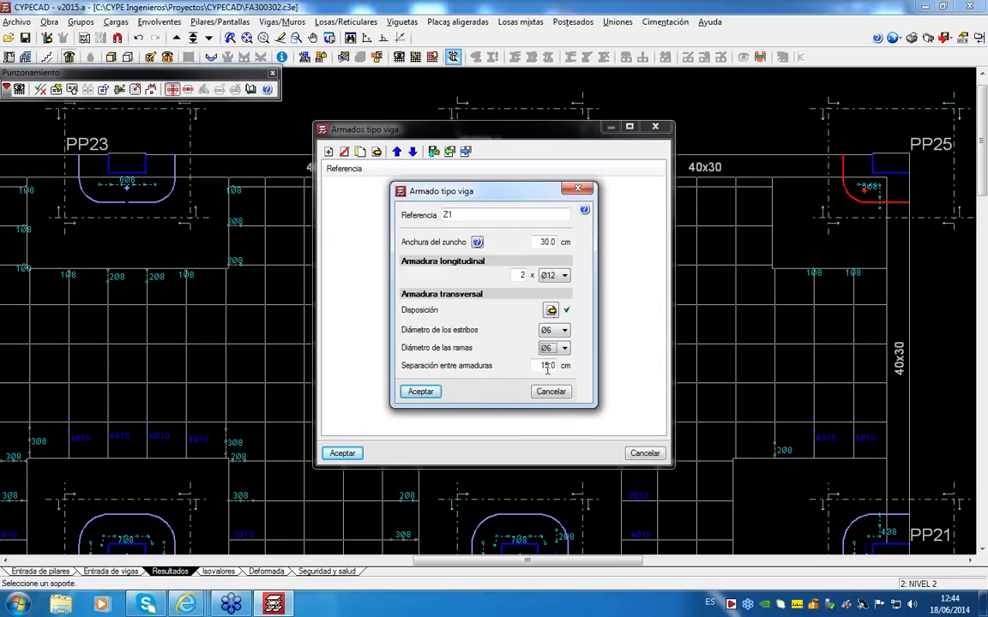
click(420, 392)
click(342, 453)
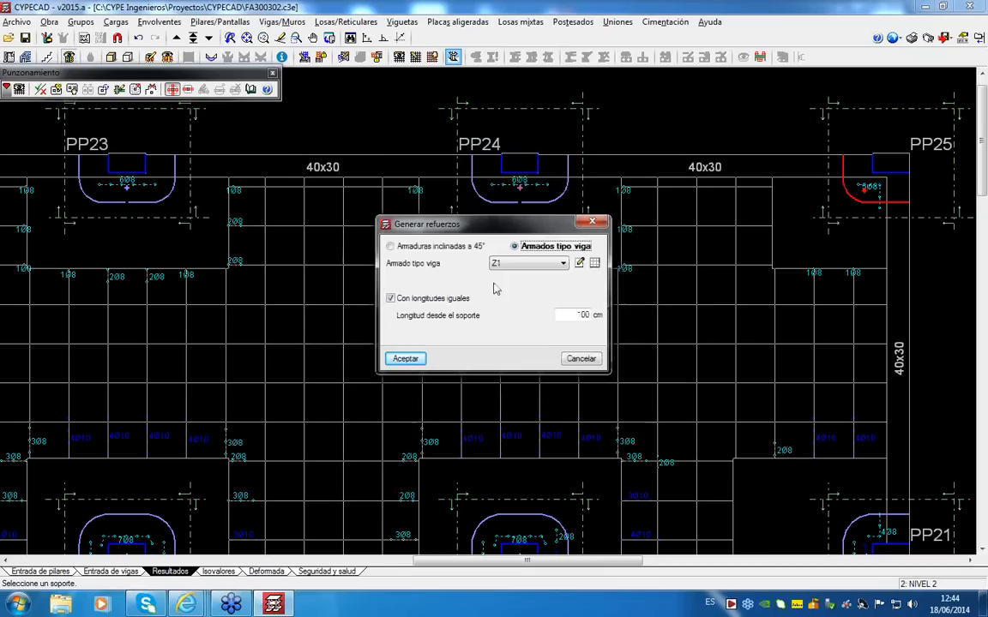
Step: Generate Z1 beam-type punching reinforcement at PP24 with equal lengths of 130 cm from the support
click(405, 359)
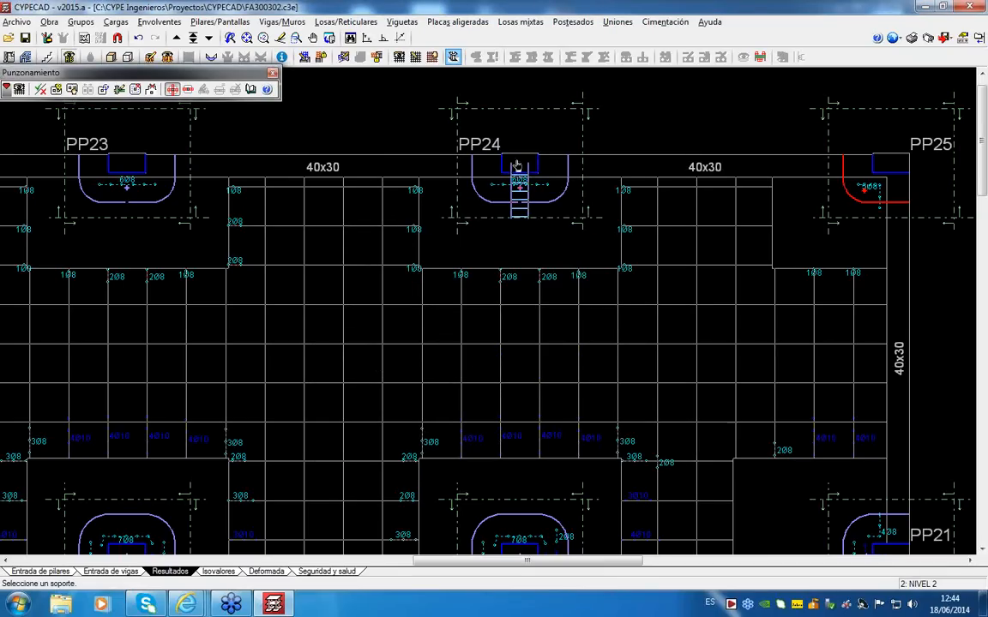
click(519, 179)
drag(578, 316, 596, 319)
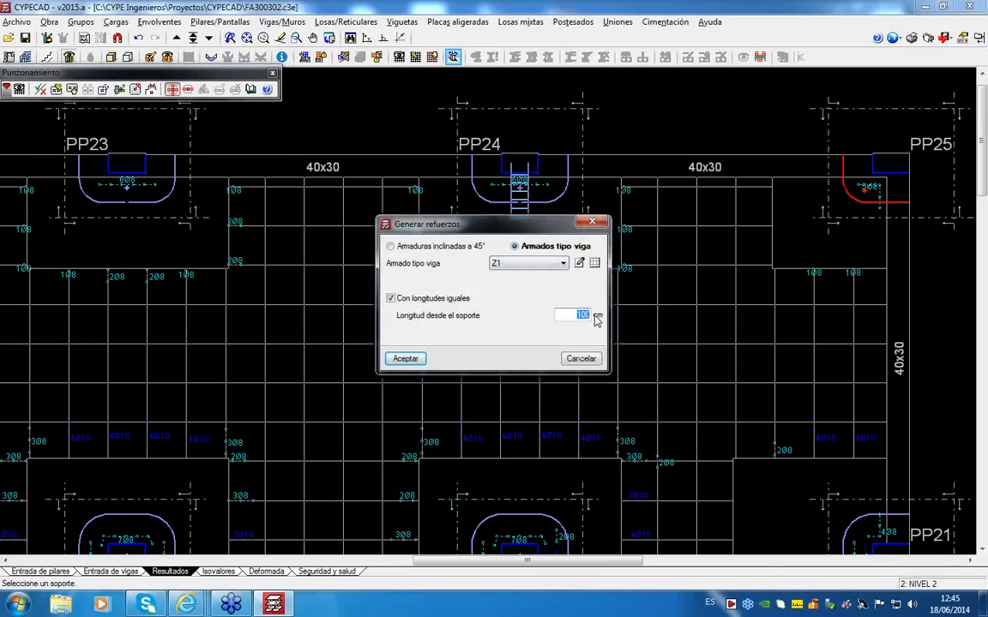
text(1.3)
key(Return)
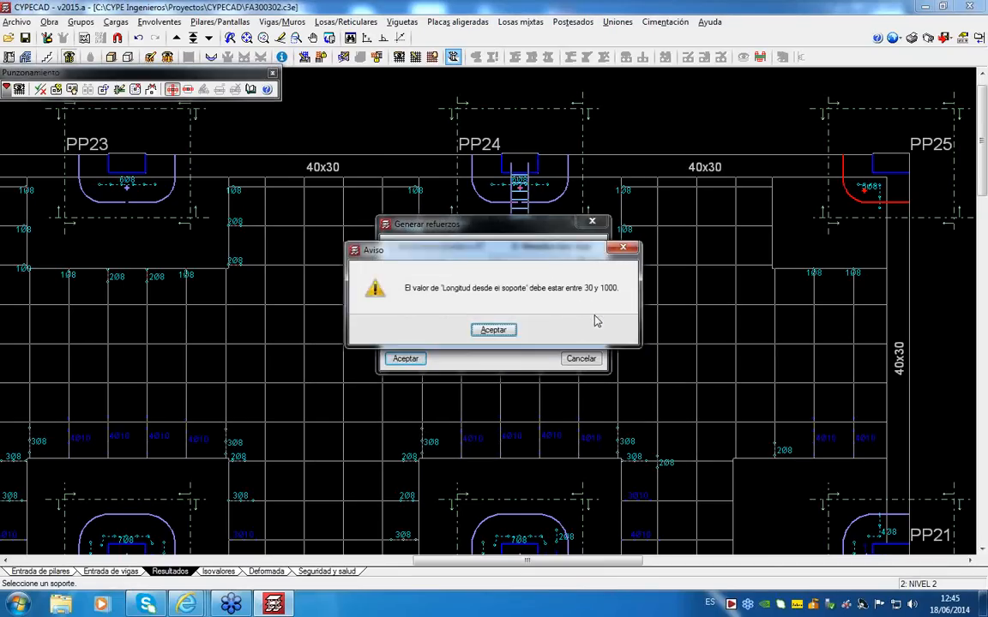
click(495, 332)
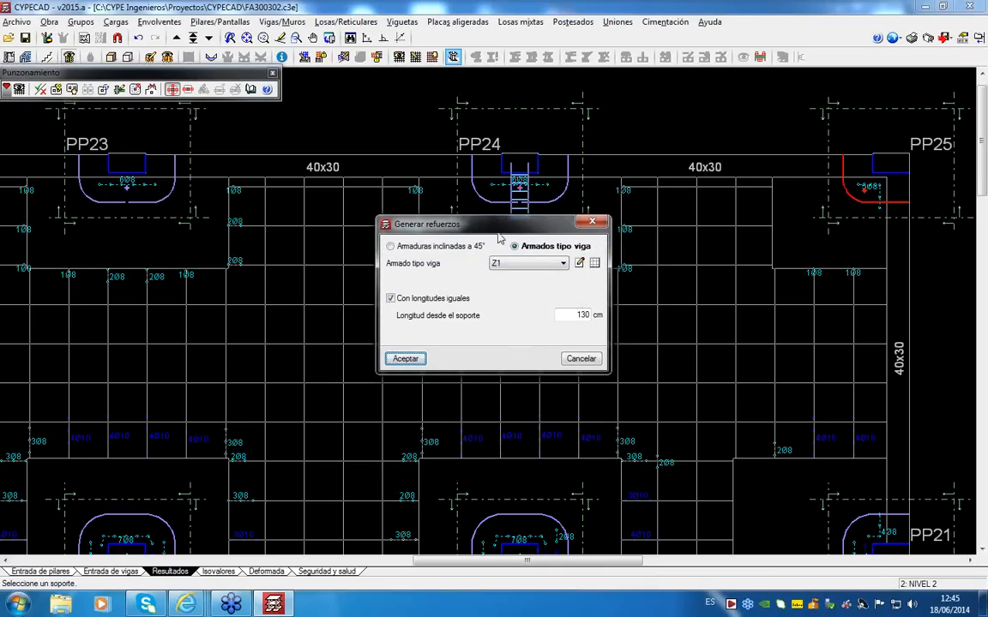
click(406, 359)
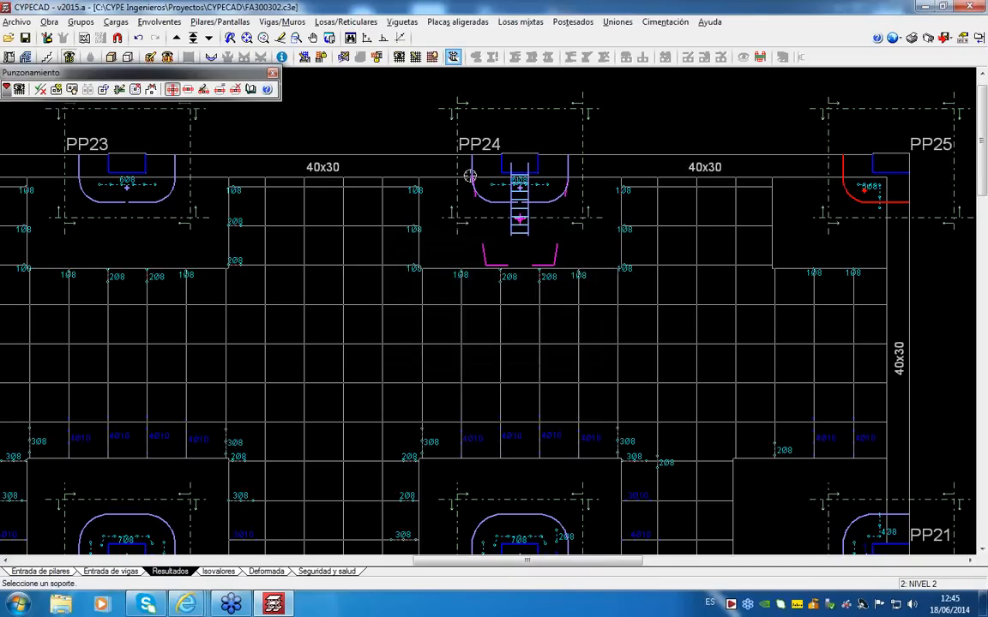
Step: Check punching at PP24 with its beam-type reinforcement, review the listing, and inspect the punching status of PP25
scroll(434, 172, up, 3)
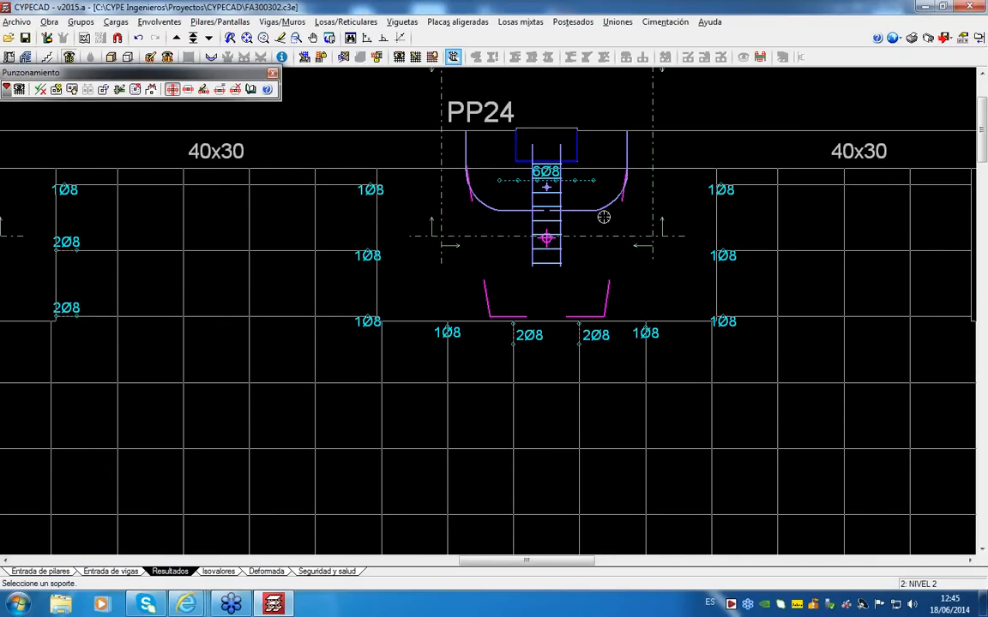
click(41, 89)
click(558, 197)
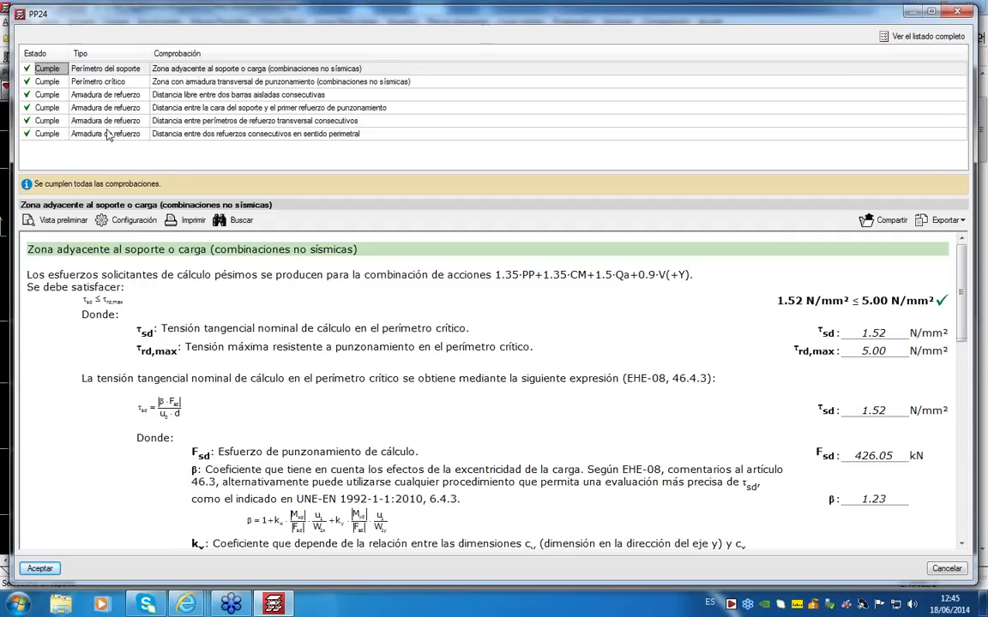
click(957, 16)
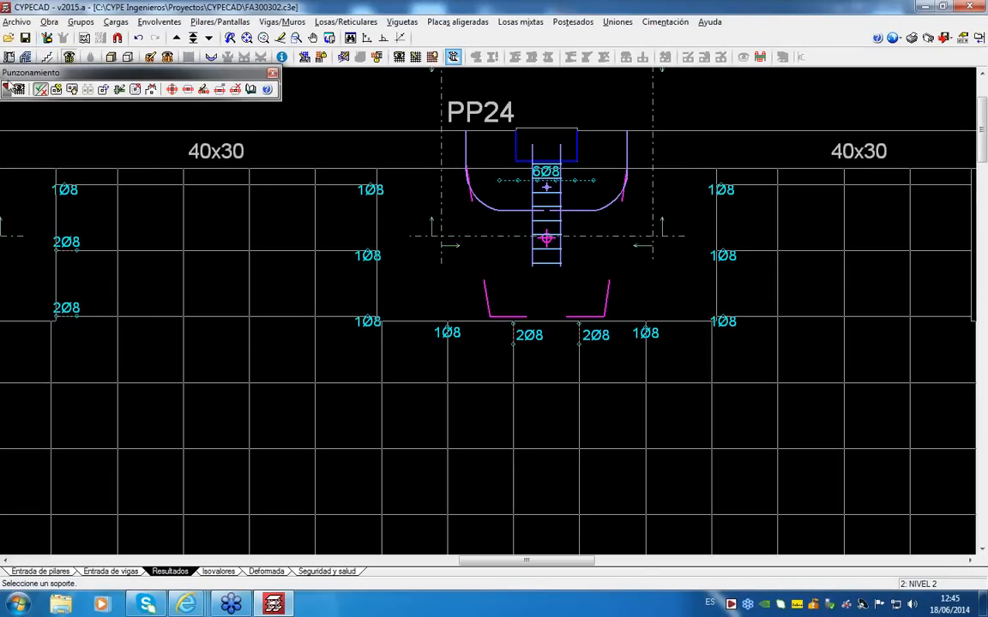
scroll(343, 170, down, 2)
scroll(336, 169, down, 1)
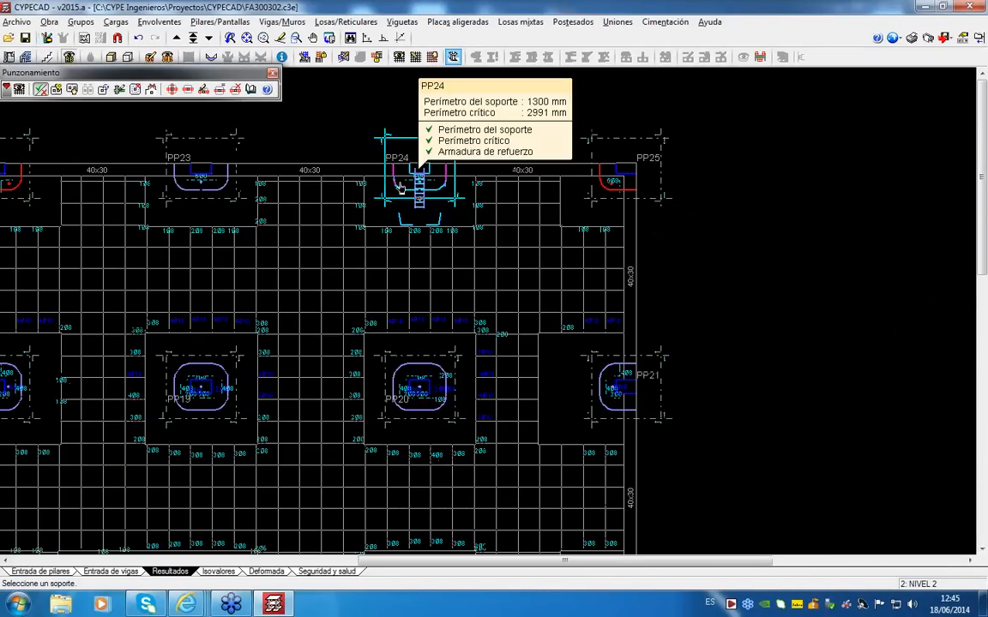
mouse_move(433, 412)
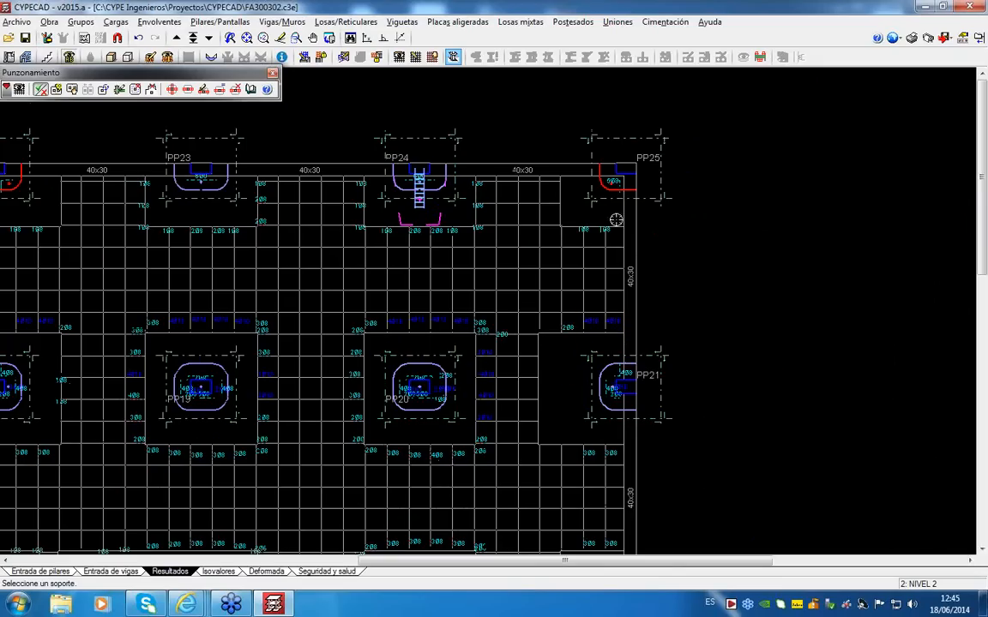
mouse_move(616, 192)
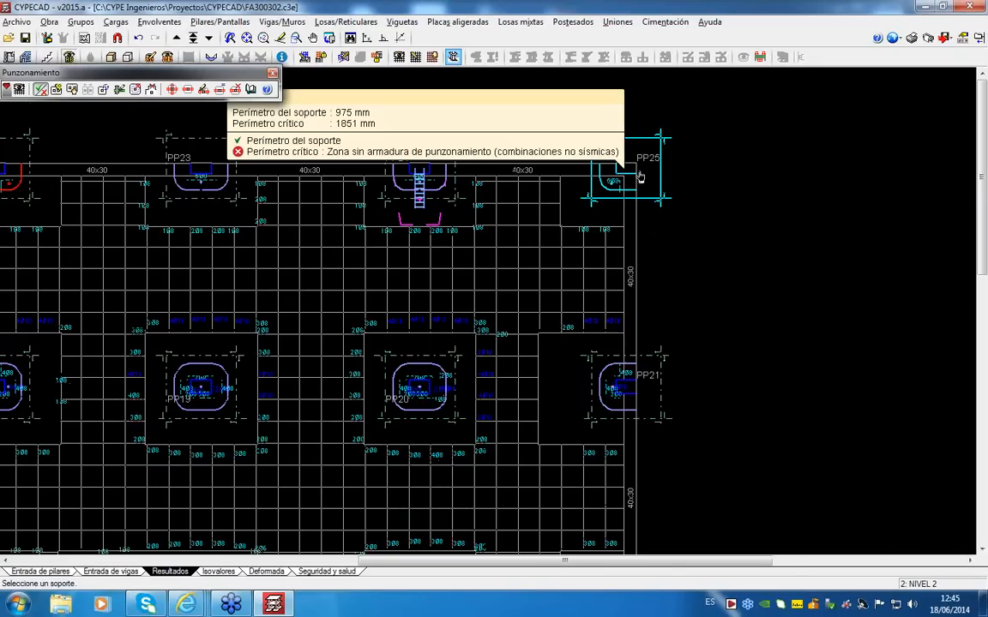
Step: Locate PP15 beside the shaft and combine the punching areas of PP14 and PP15 into one joint check
scroll(520, 211, down, 2)
middle_drag(527, 306, 555, 199)
scroll(347, 356, up, 2)
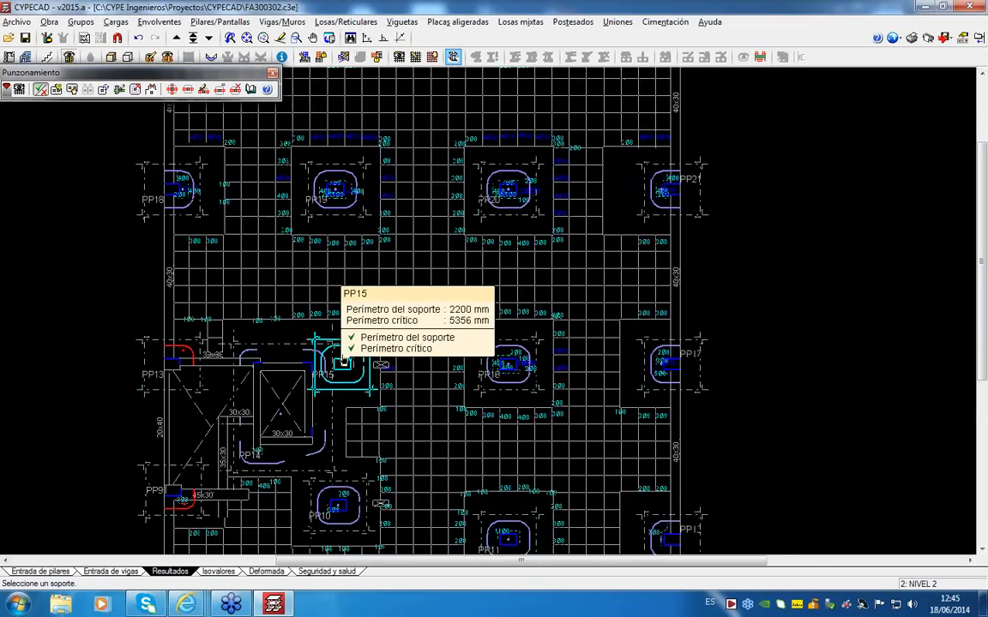
scroll(257, 446, up, 1)
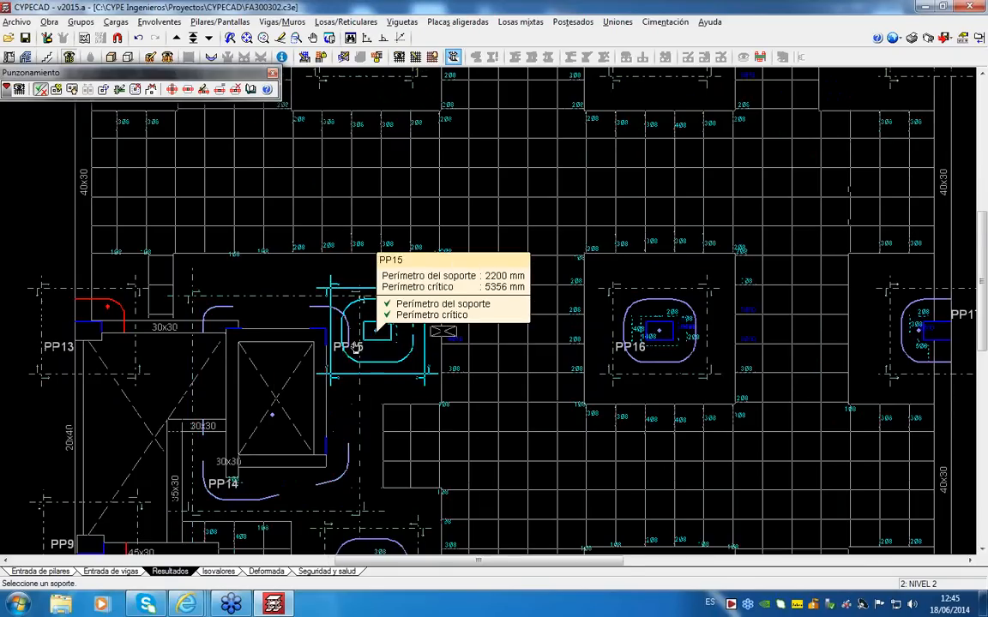
scroll(361, 327, up, 1)
scroll(451, 273, up, 1)
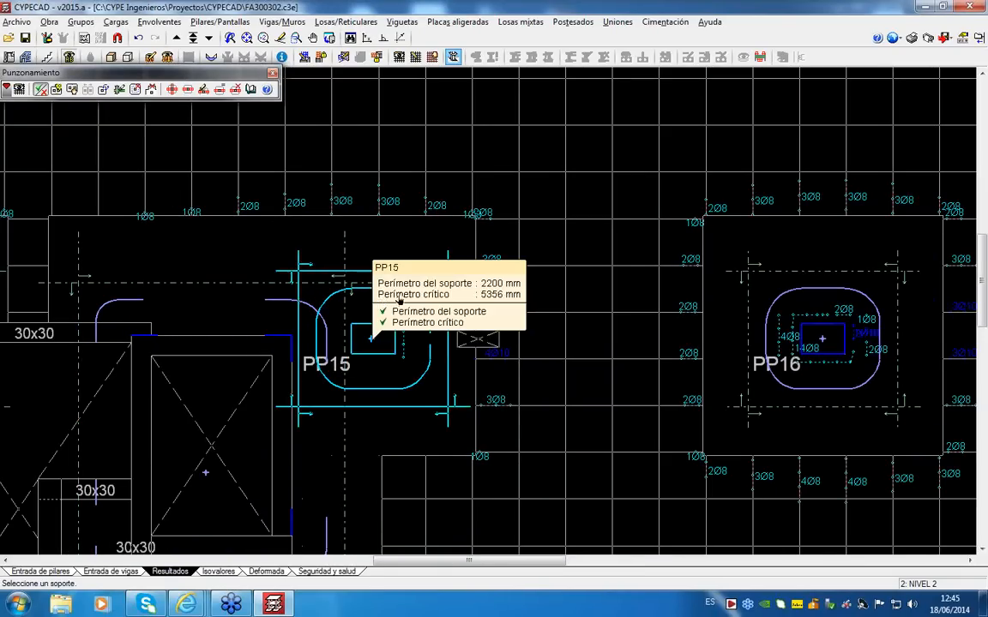
click(54, 89)
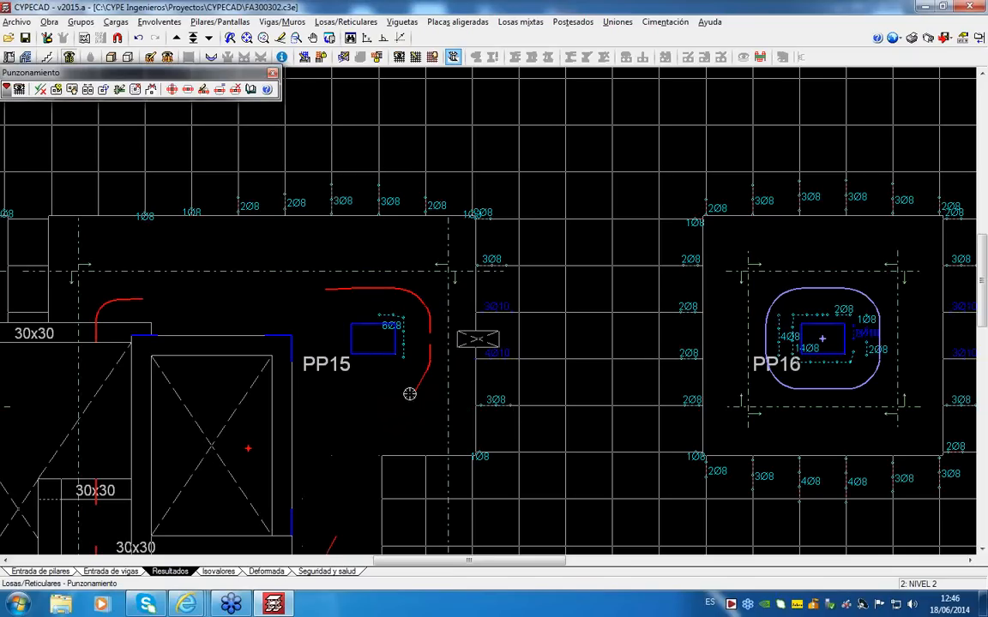
Step: Set up an individual punching reinforcement for the joined PP14–PP15 area as beam-type Z1, 20 cm beyond the critical perimeter
scroll(399, 403, down, 1)
scroll(434, 383, up, 2)
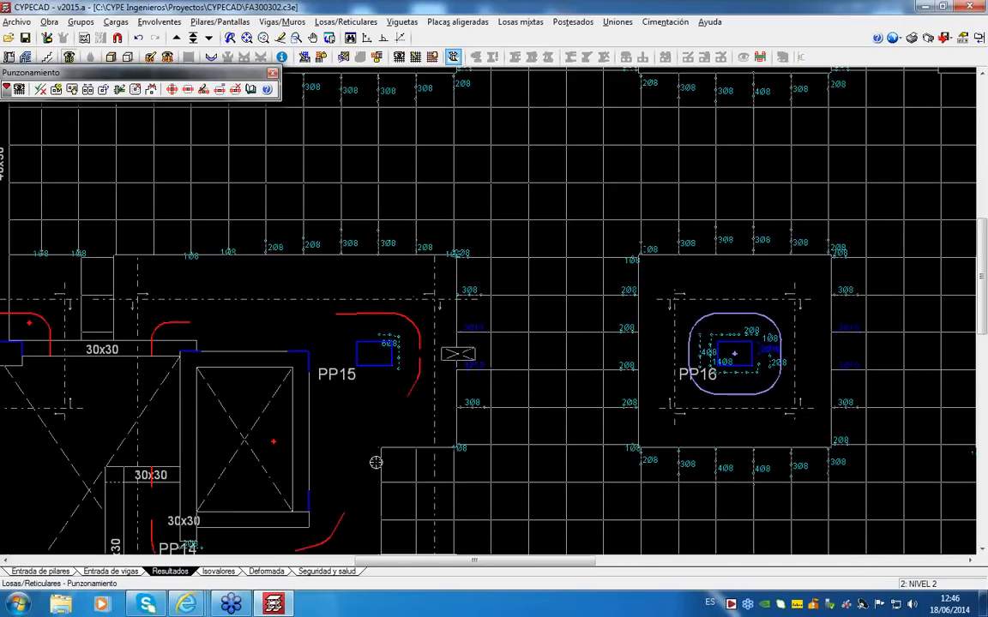
scroll(248, 468, down, 4)
middle_drag(259, 440, 263, 392)
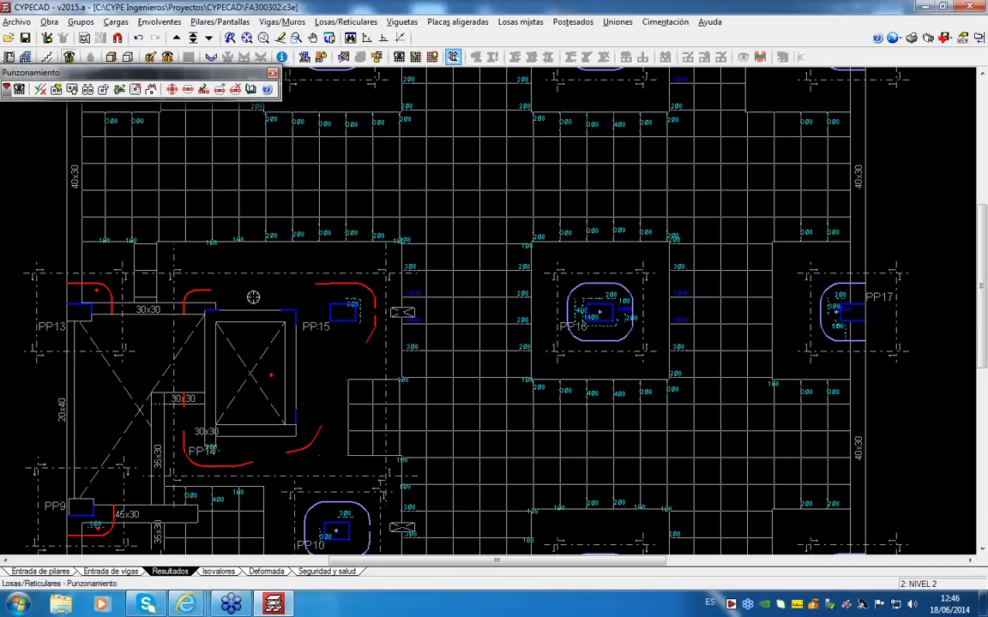
click(188, 90)
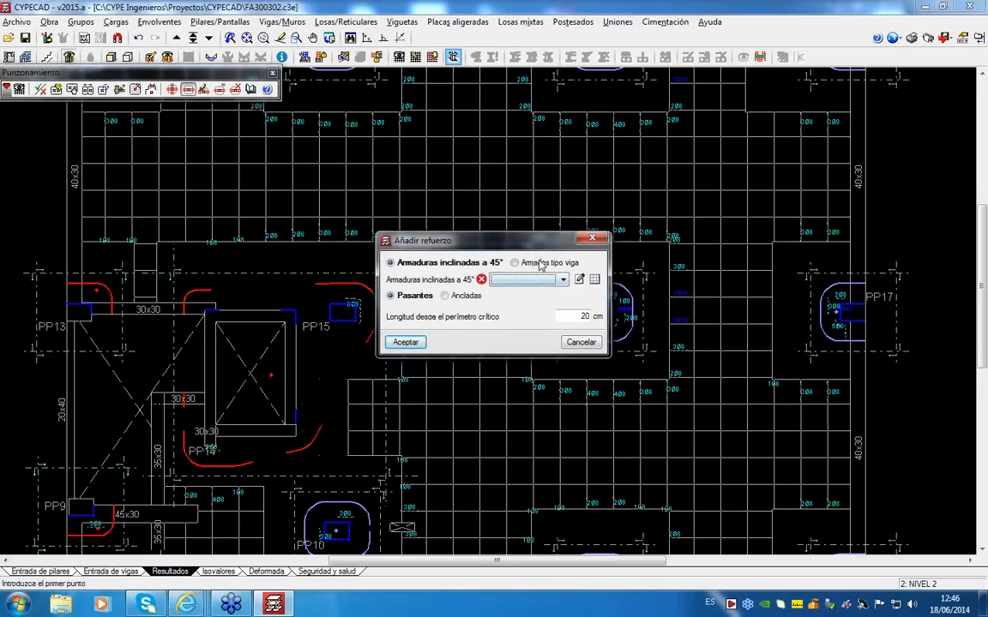
click(516, 262)
click(563, 279)
click(508, 288)
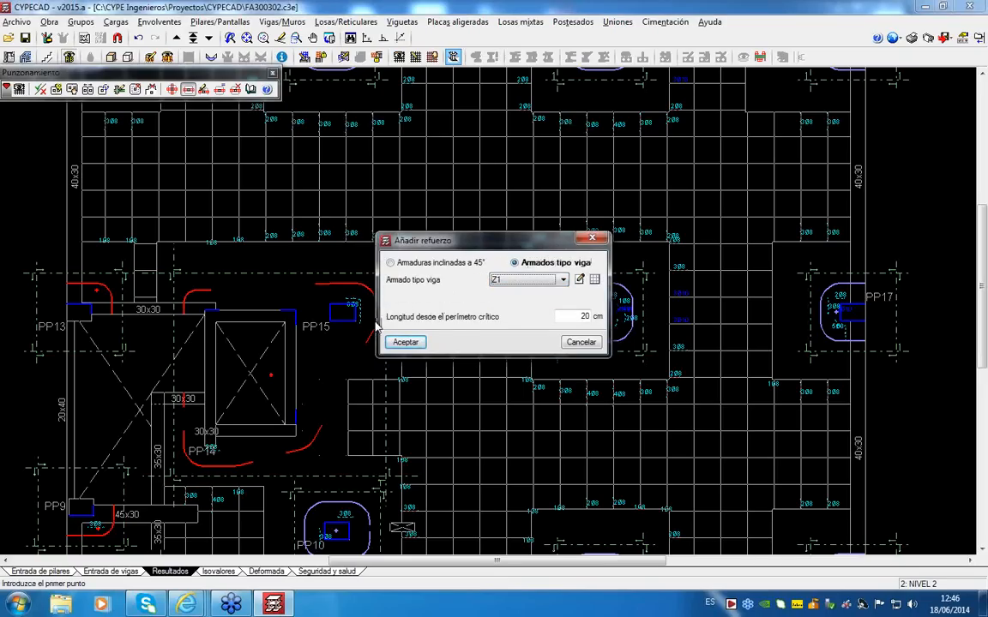
click(405, 342)
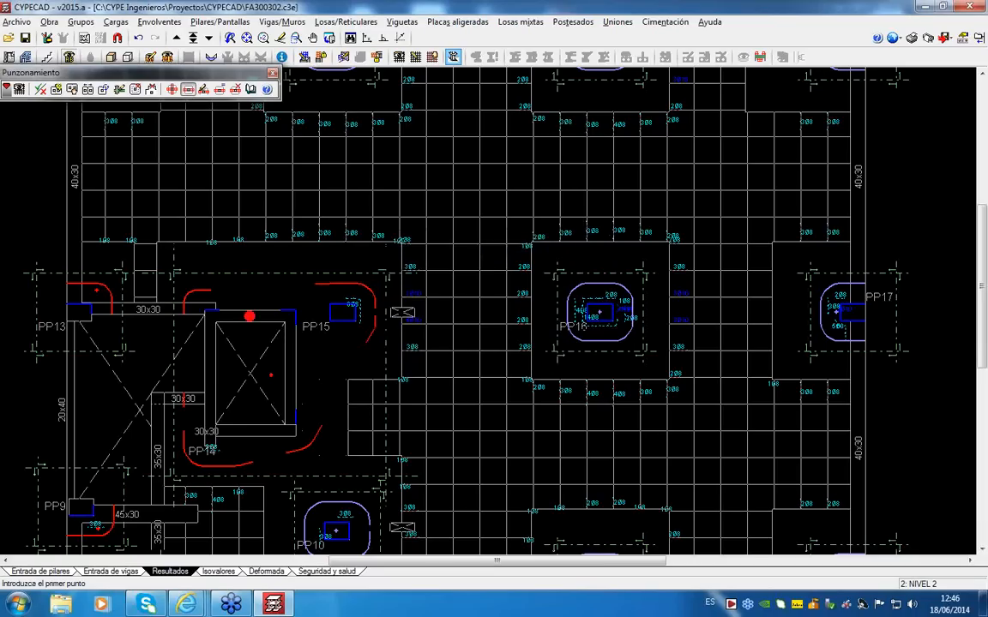
Step: Place one slanted Z1 reinforcement from PP14's upper-left wall corner across the nearby critical perimeter
click(210, 316)
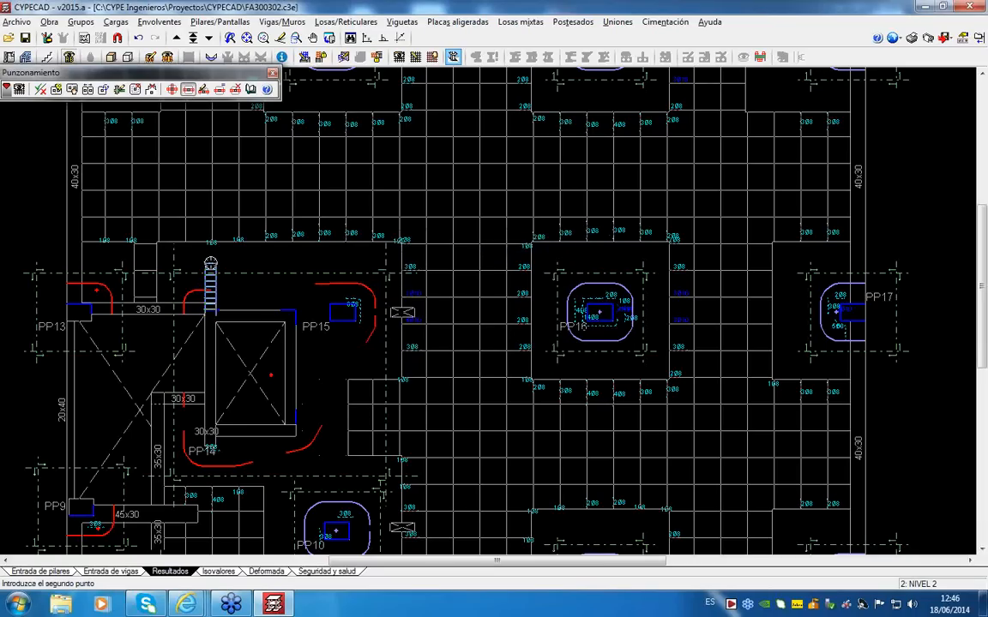
scroll(196, 294, up, 1)
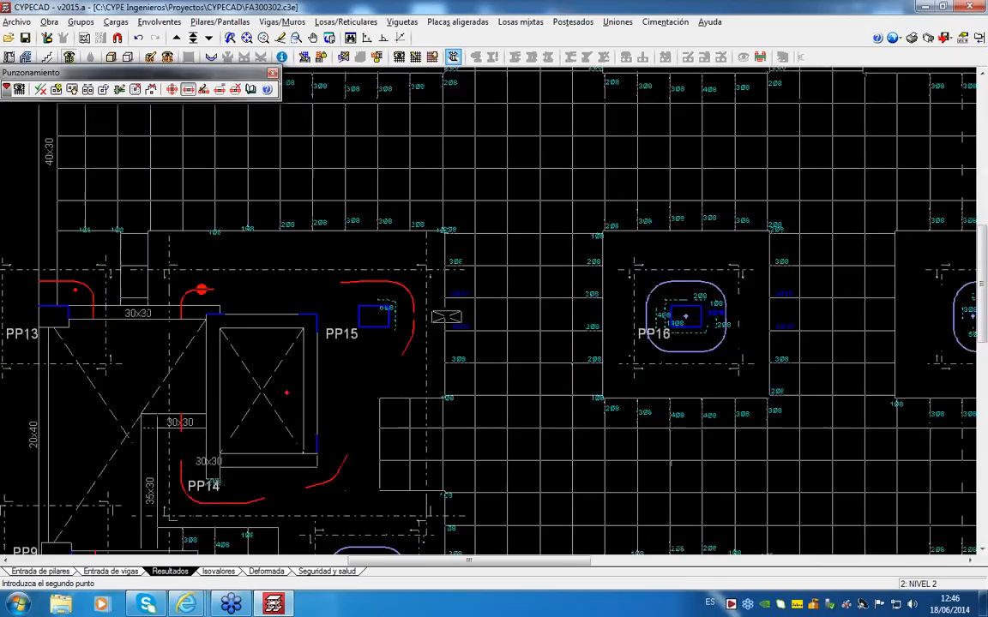
scroll(201, 290, up, 2)
click(192, 280)
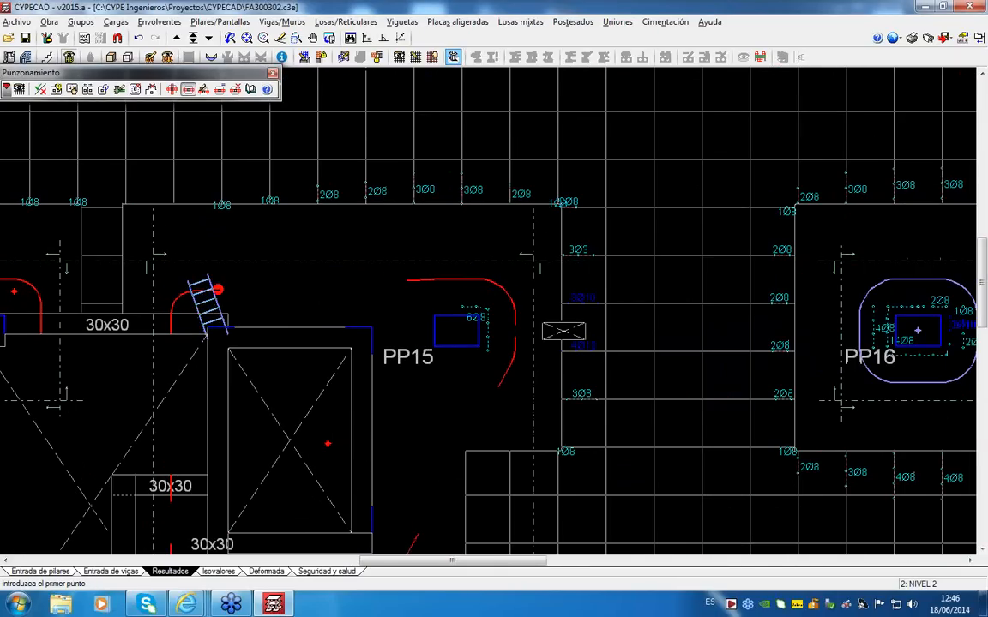
click(223, 295)
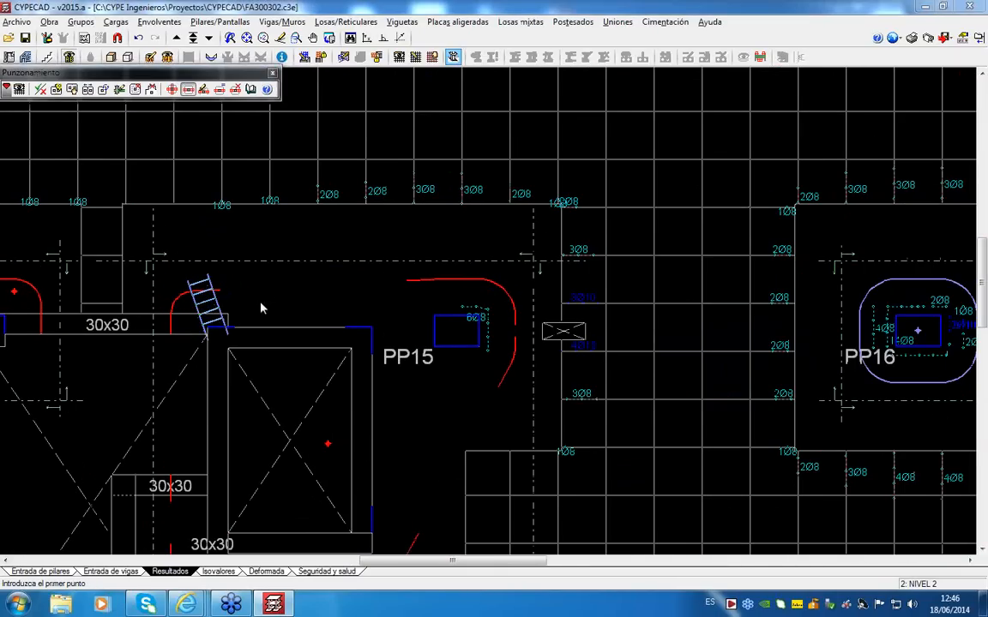
click(403, 343)
click(292, 334)
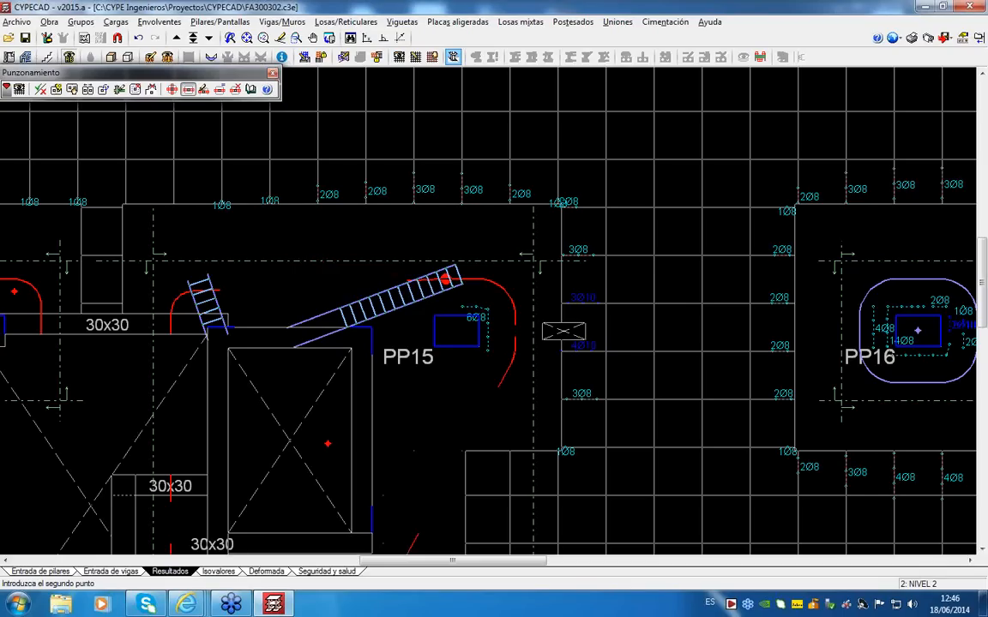
right_click(445, 279)
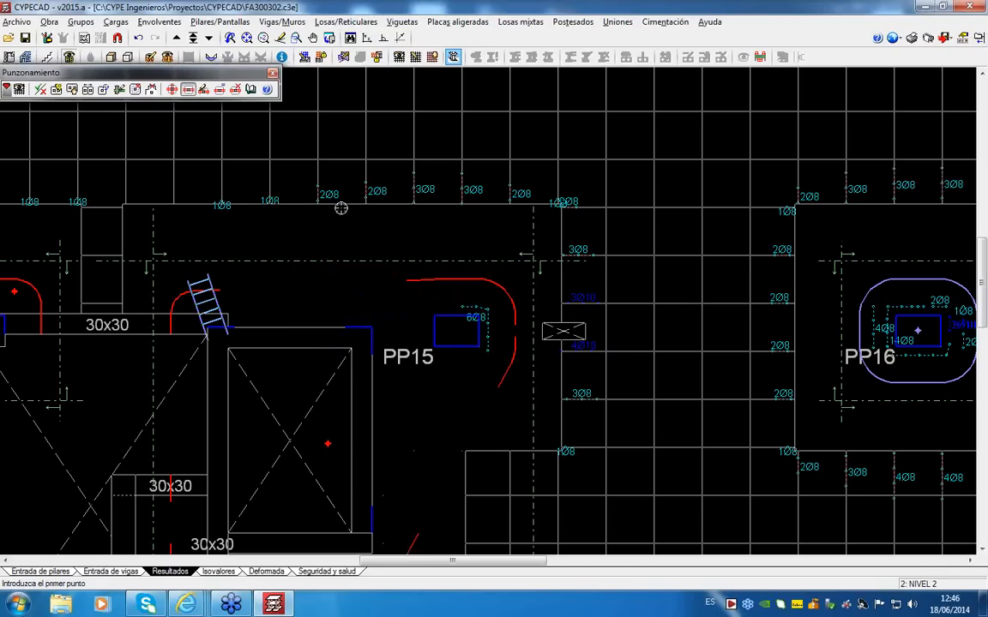
Step: Try to generate equal-length beam-type Z1 reinforcements extending 130 cm from the support at the joined PP14–PP15 area, and quit the program
click(172, 89)
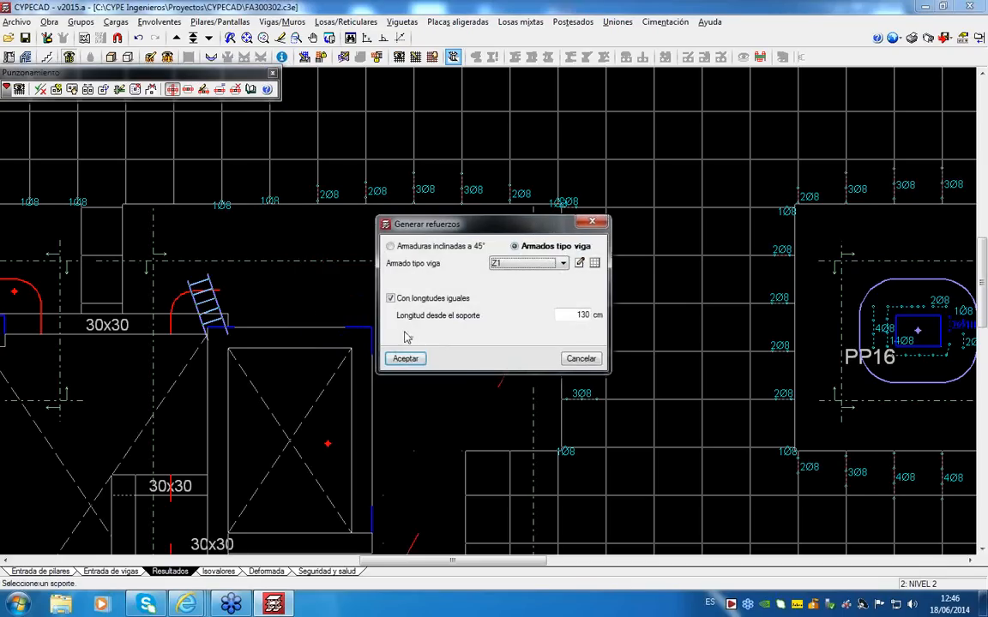
click(409, 359)
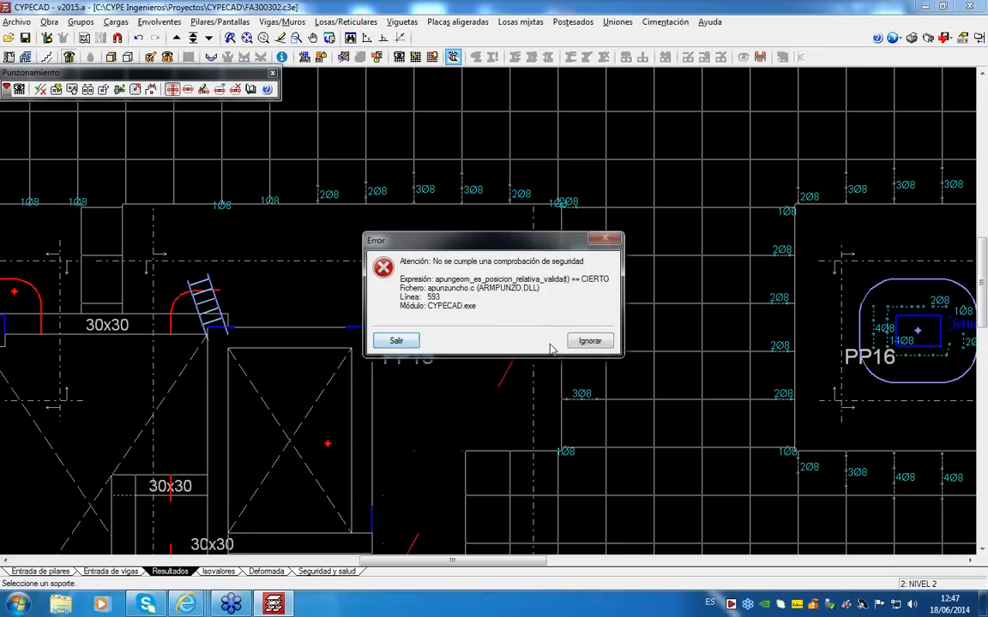
click(590, 341)
click(557, 467)
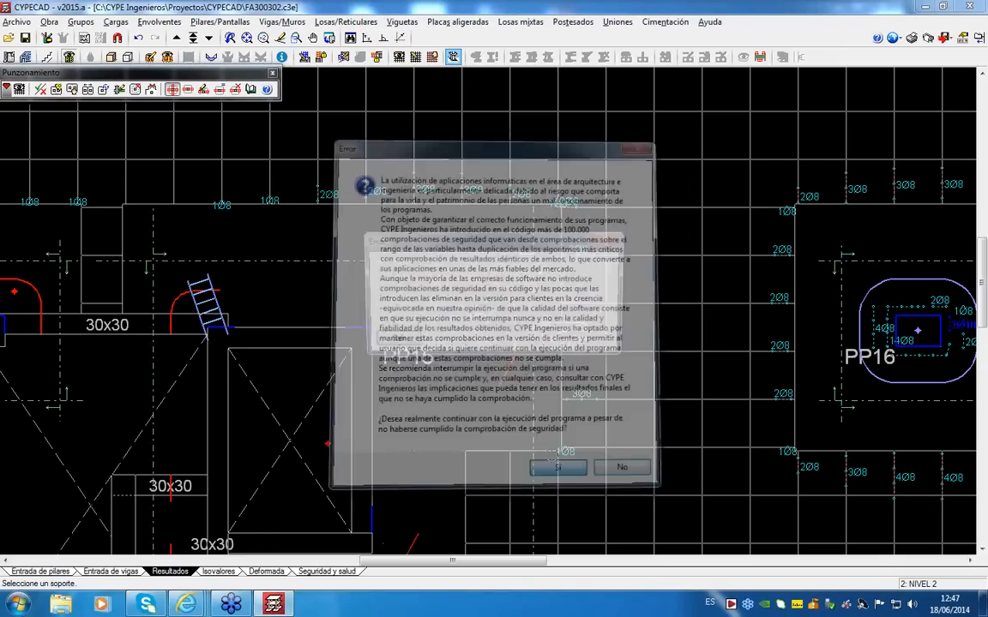
click(595, 340)
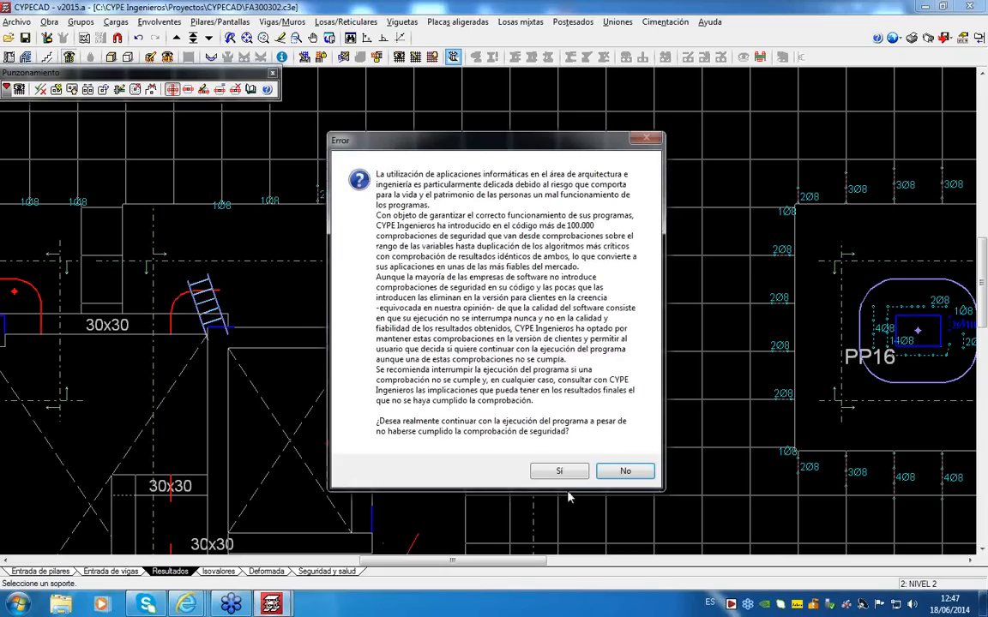
click(569, 470)
click(577, 341)
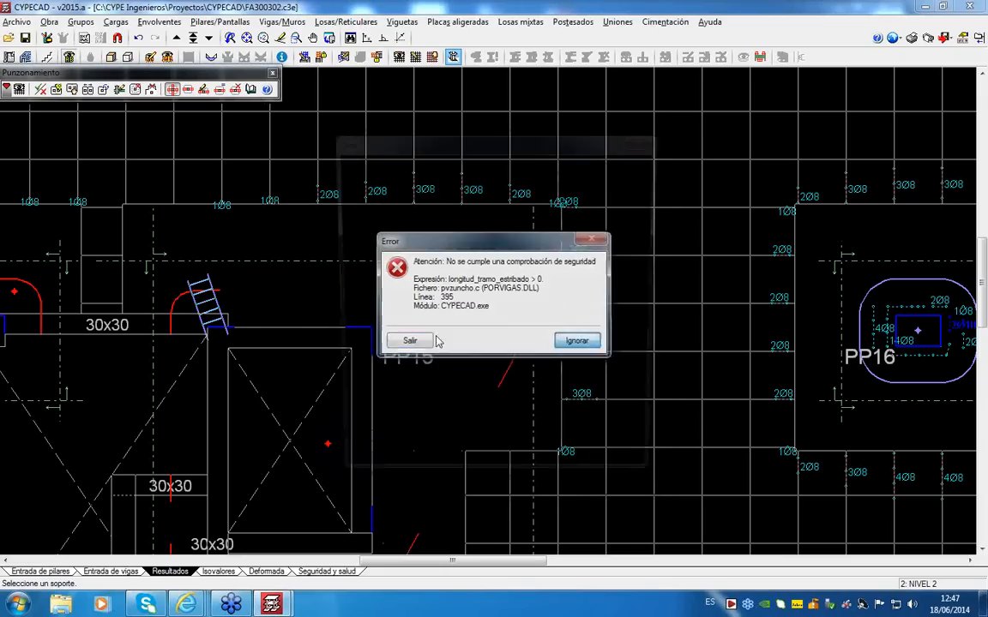
click(563, 474)
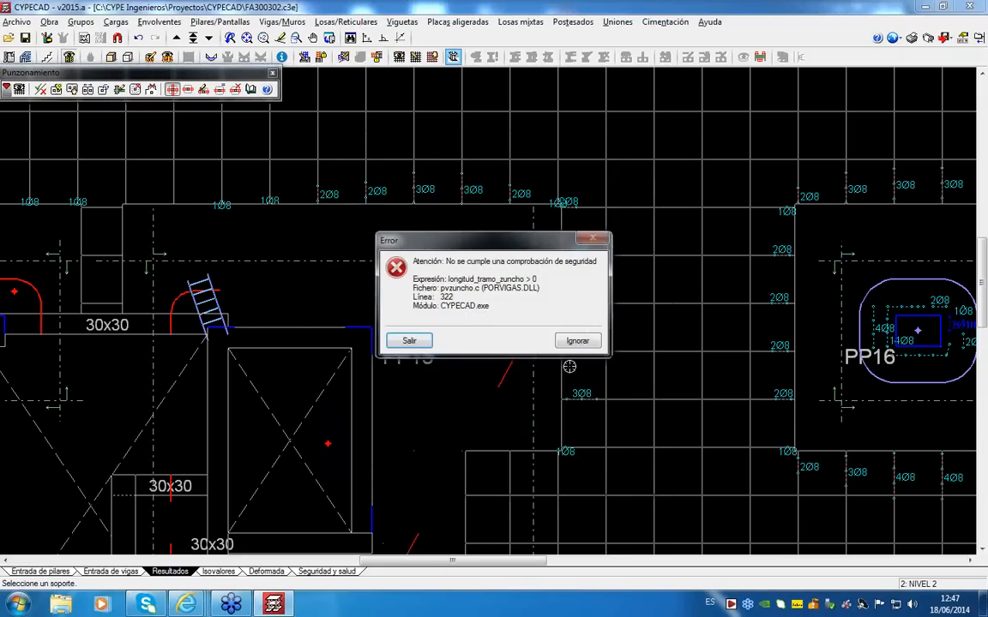
click(413, 345)
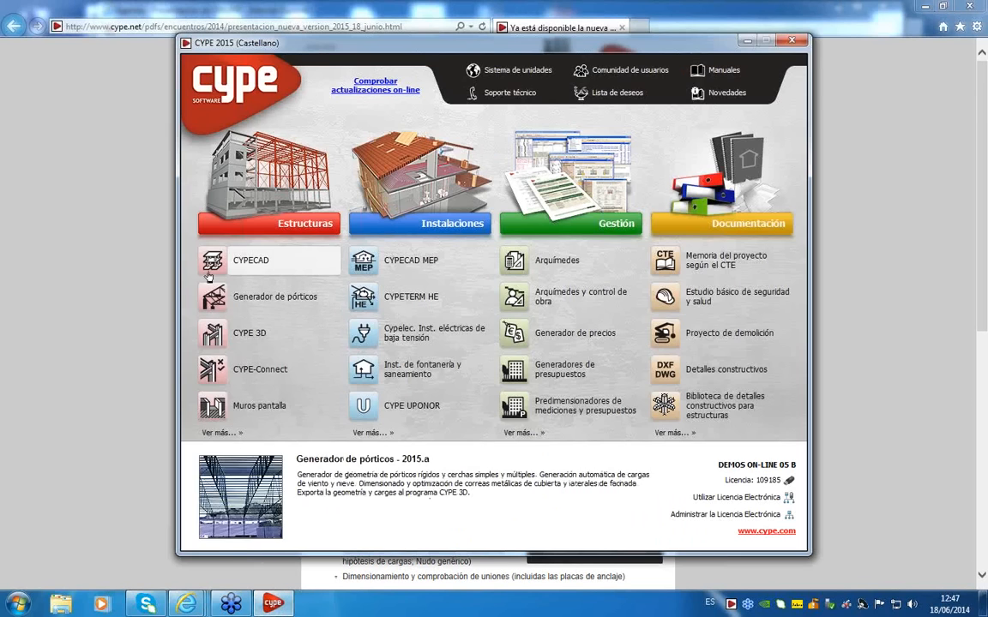
Step: Relaunch CYPECAD from the CYPE 2015 launcher, reopen the recent project FA300302.c3e and close its calculation error report
click(231, 266)
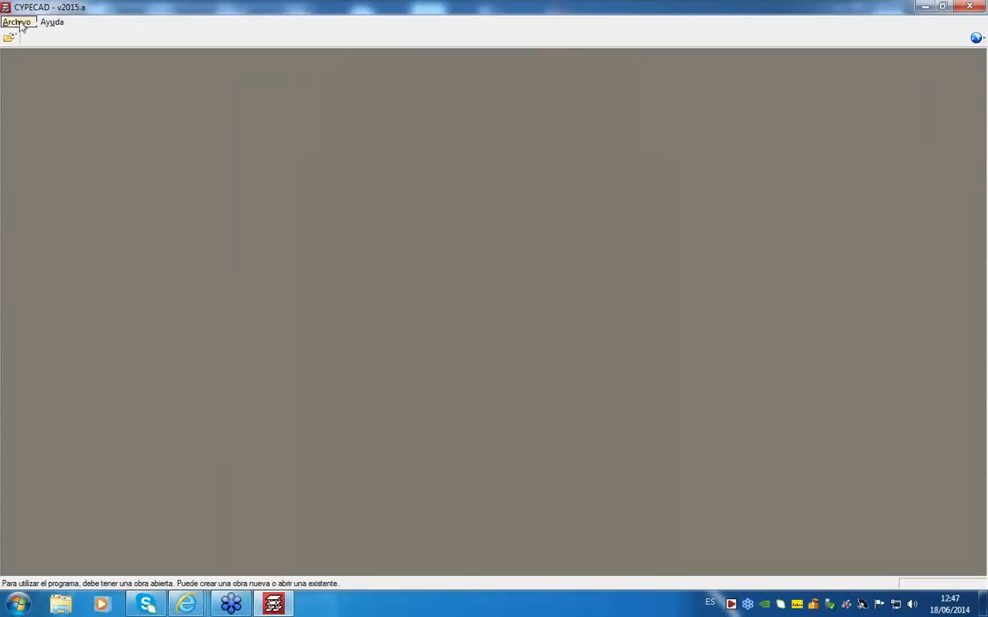
click(17, 22)
mouse_move(82, 133)
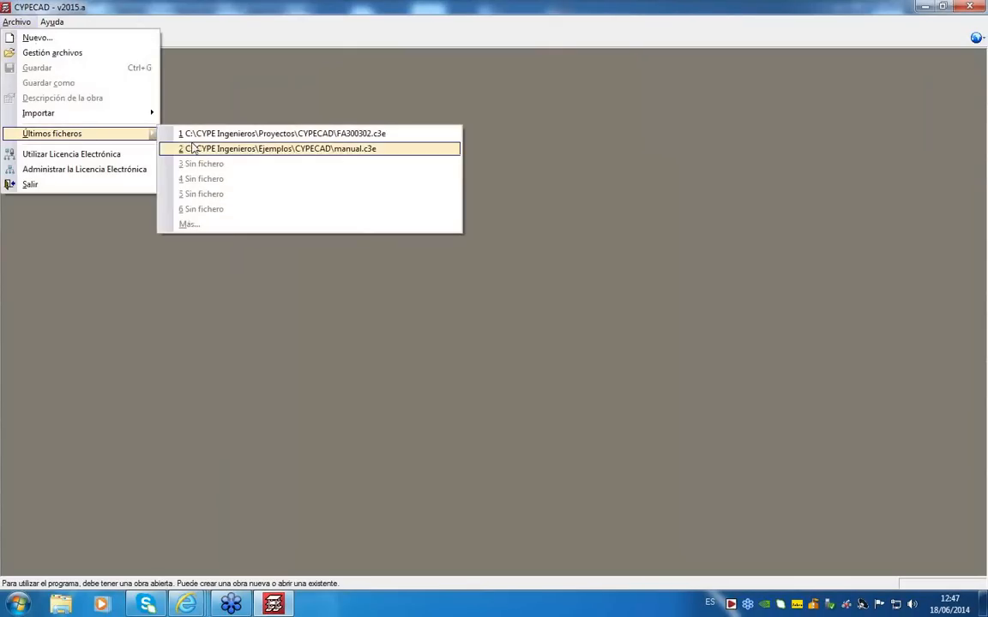
click(226, 134)
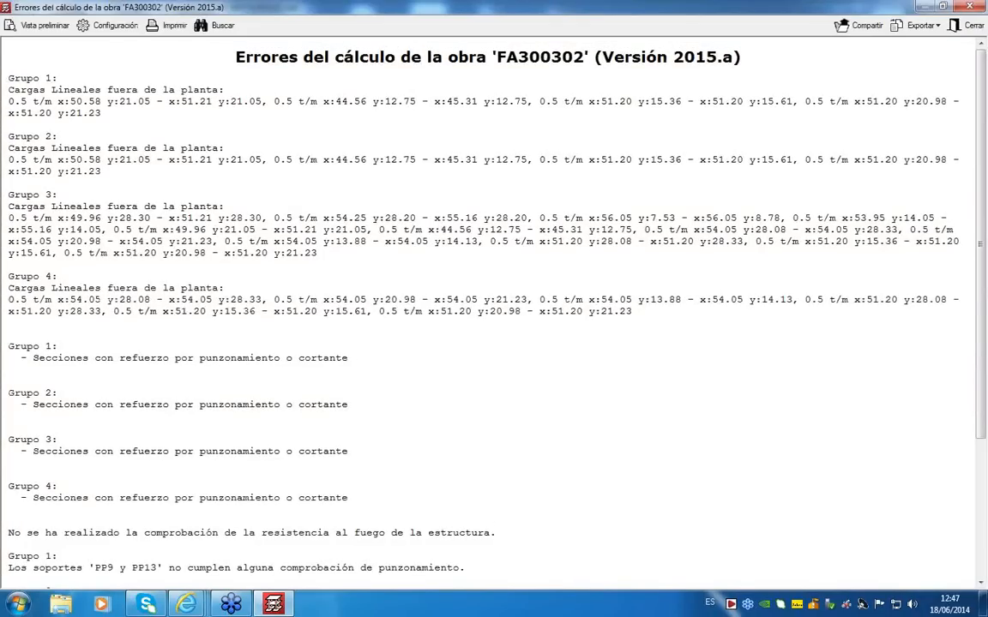
click(959, 25)
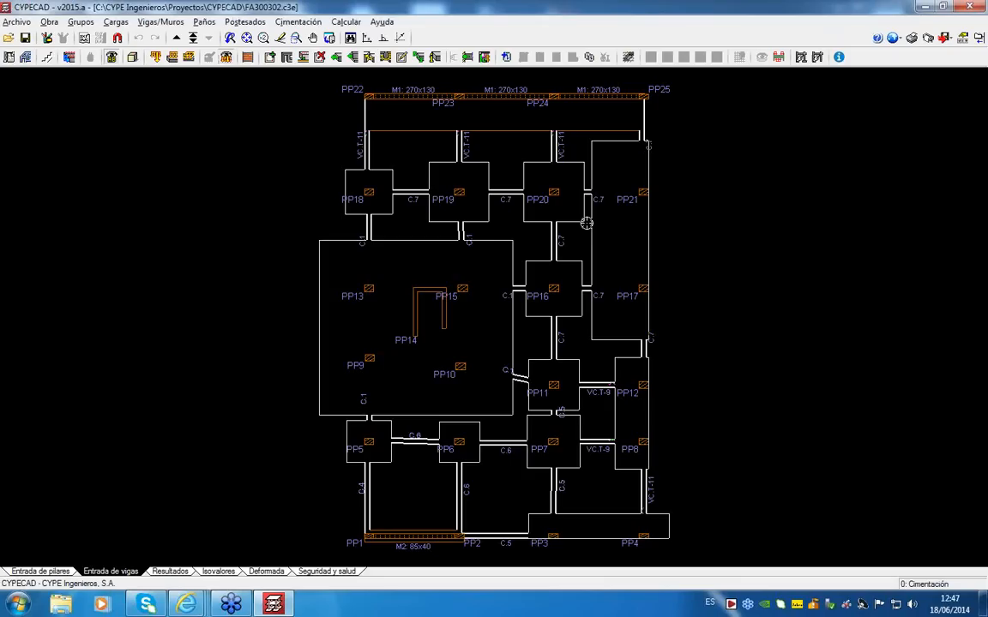
Step: Open the punching checks in the results of NIVEL 1 and join PP14 and PP15 into one punching check
click(175, 37)
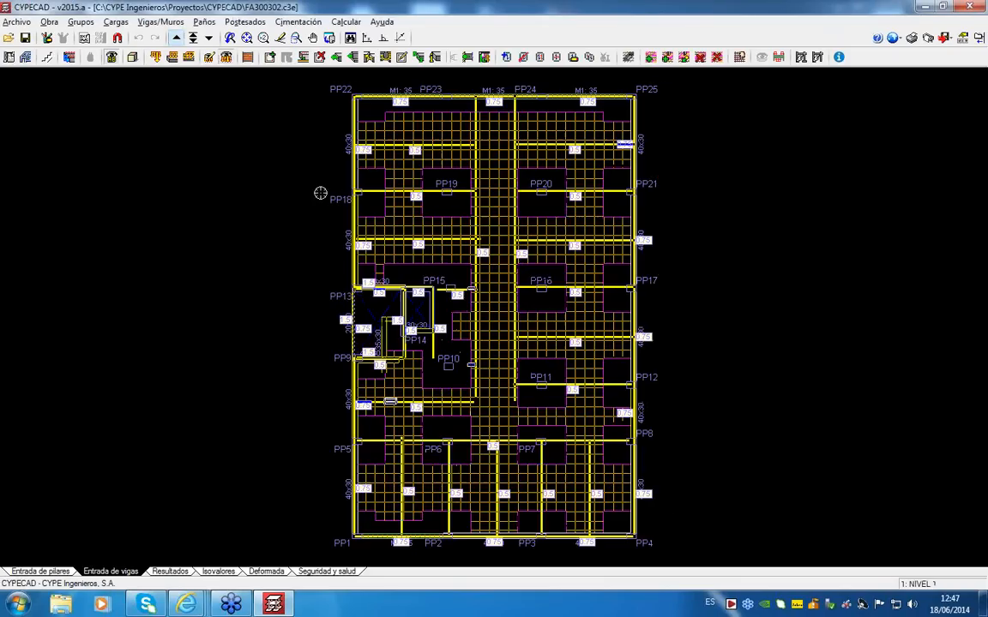
scroll(420, 255, up, 2)
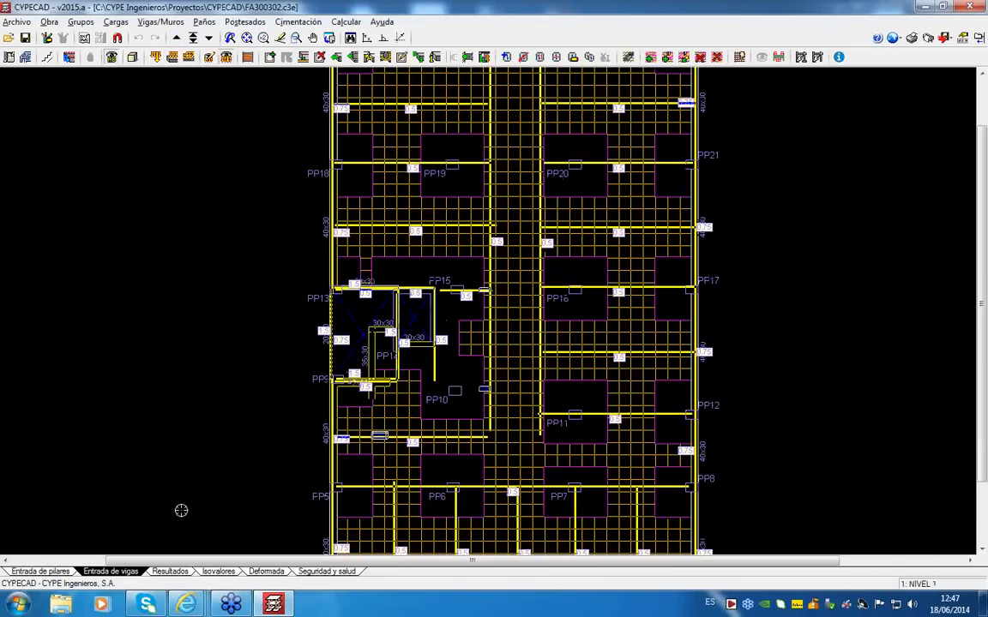
click(171, 571)
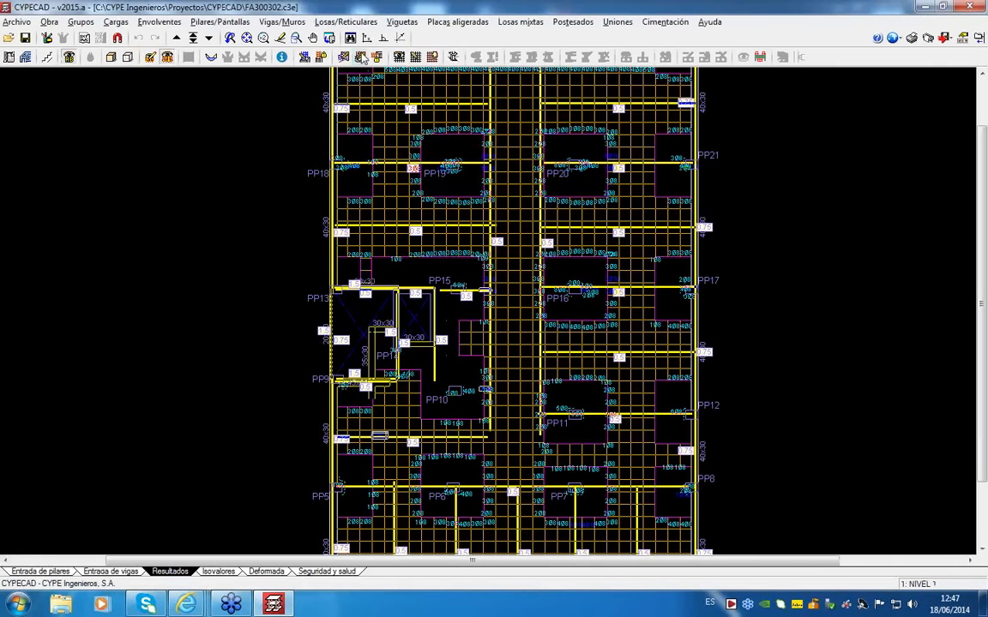
click(346, 22)
click(363, 119)
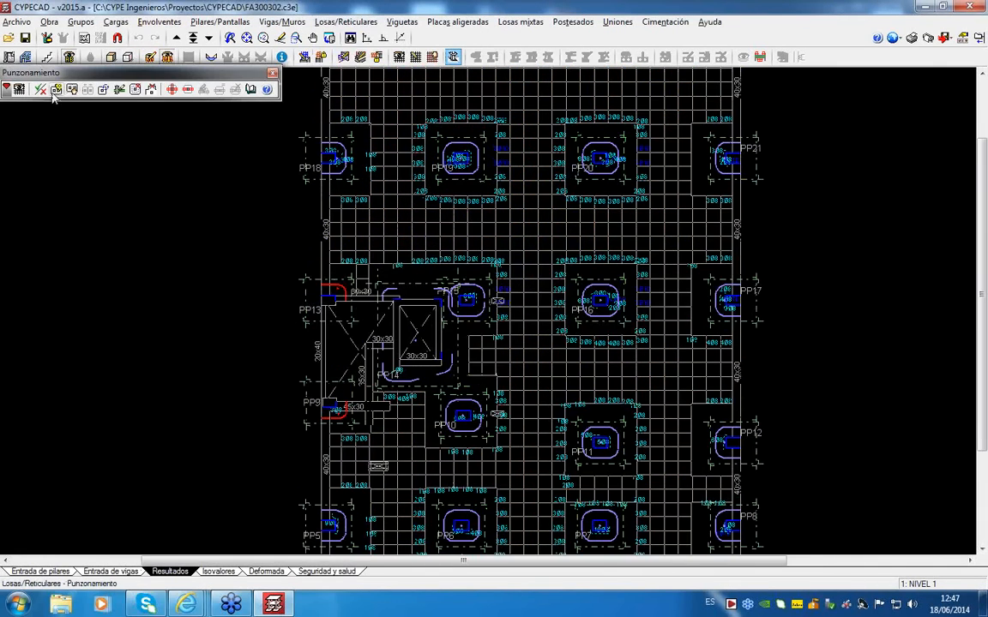
click(54, 90)
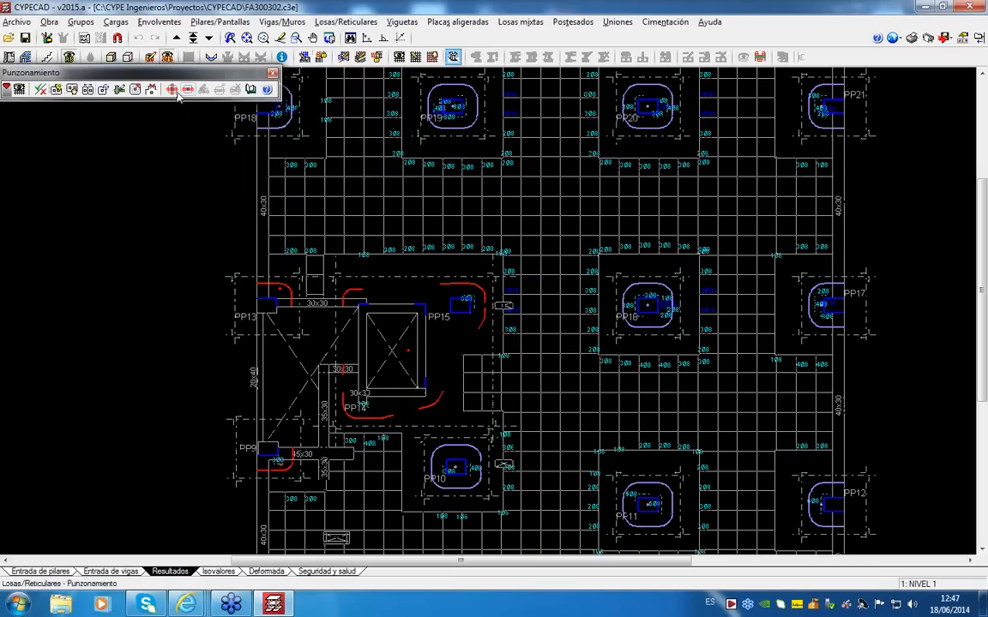
Step: Define beam-type reinforcement z1 for generating reinforcements, with 2 Ø10 longitudinal bars, Ø6 stirrups and Ø6 legs
click(173, 90)
click(524, 247)
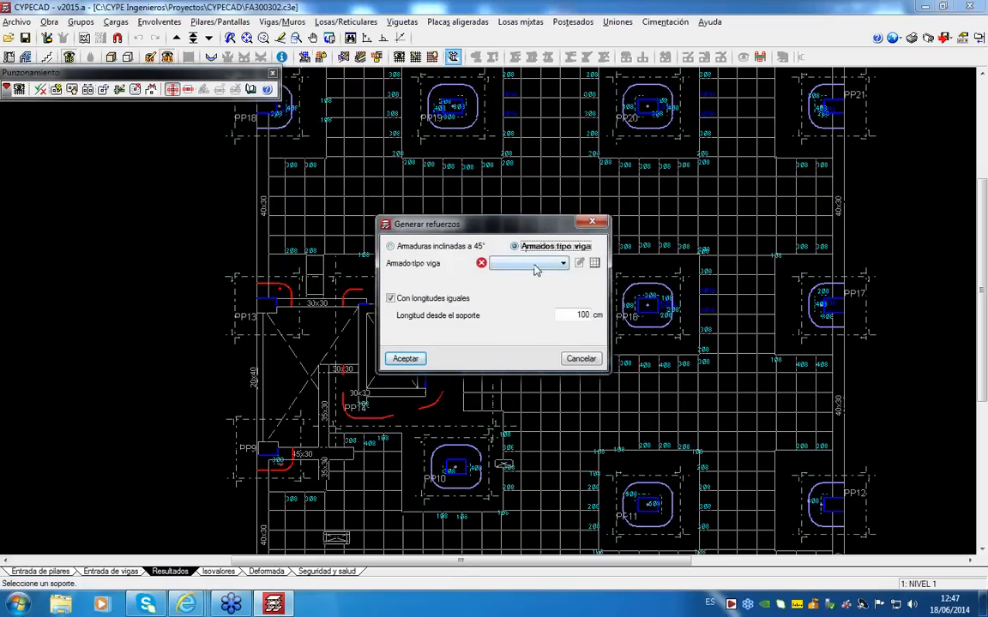
click(593, 266)
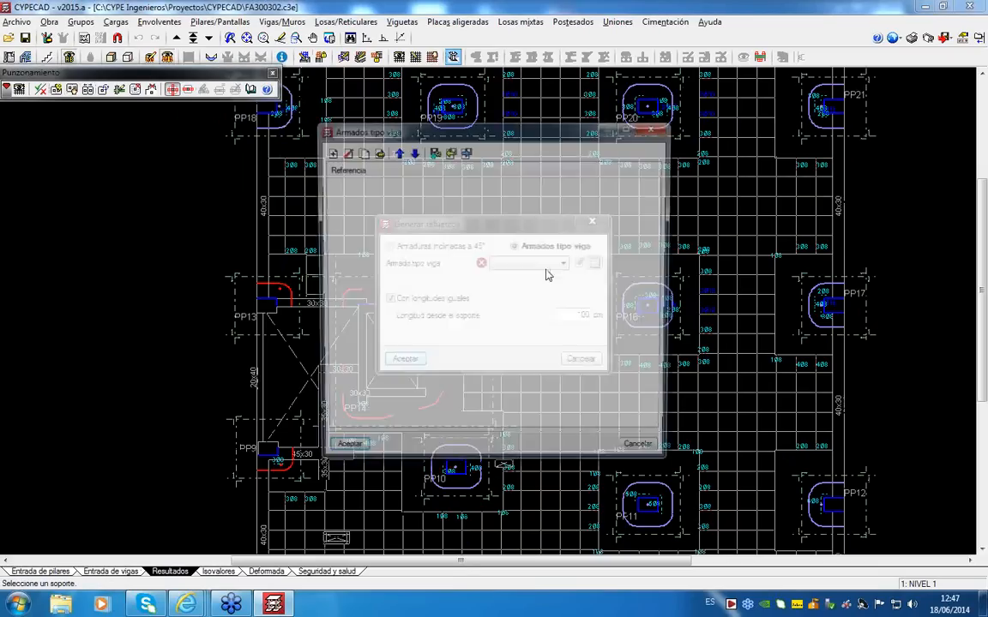
click(329, 151)
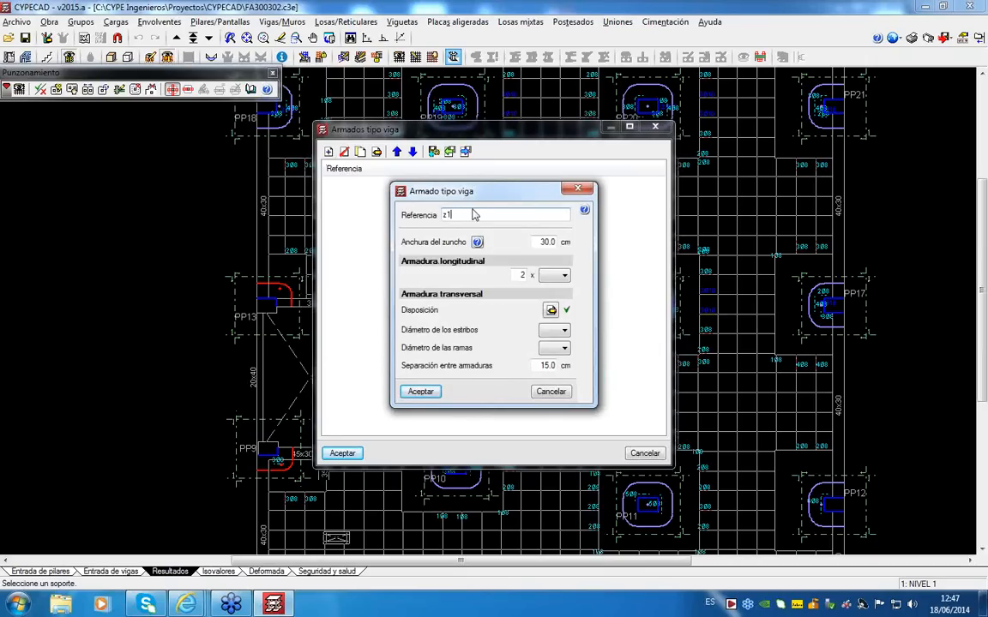
click(555, 276)
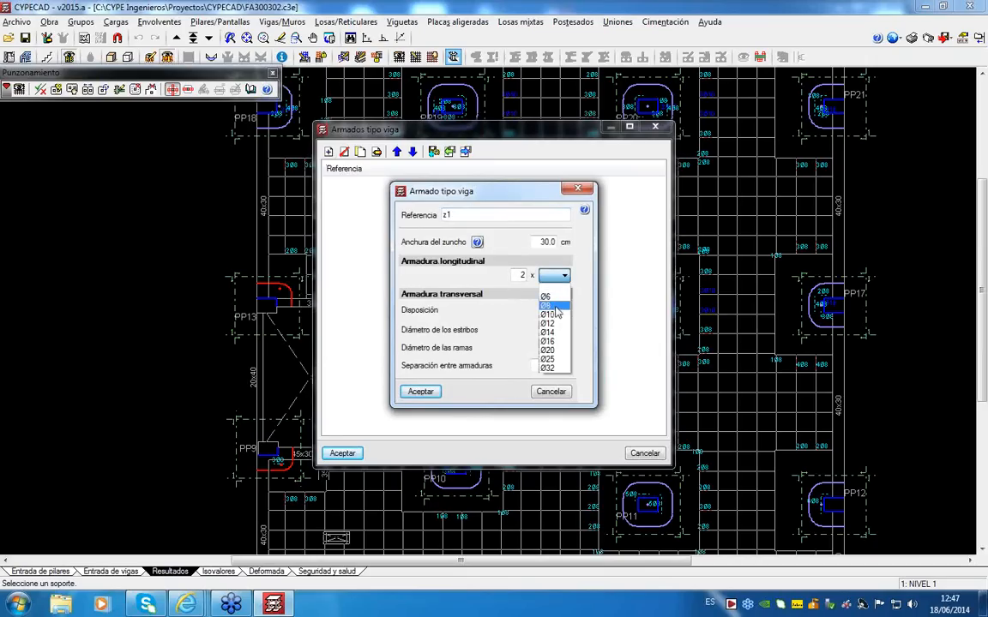
click(553, 314)
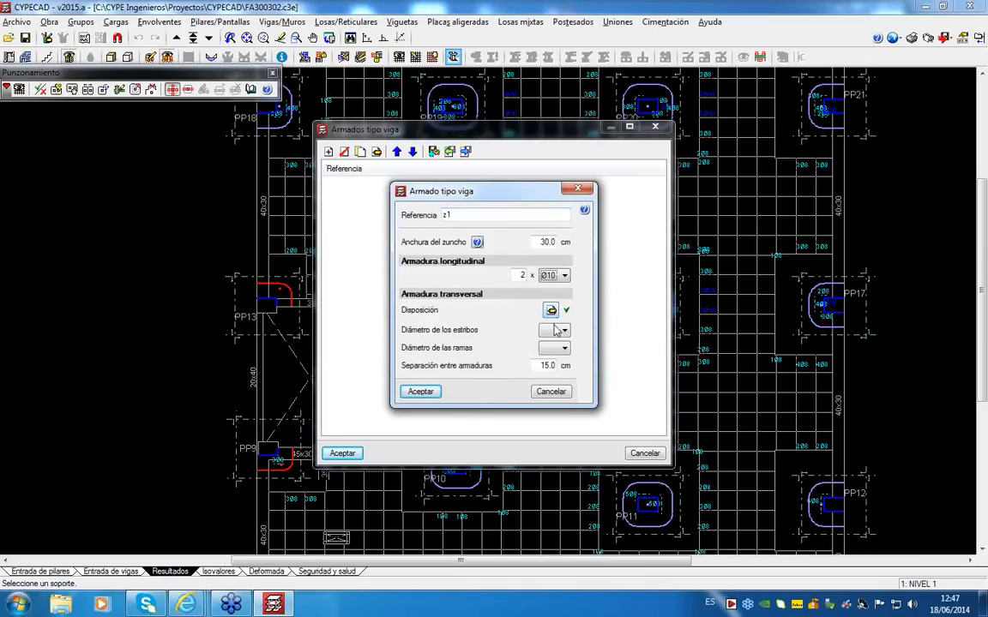
click(554, 331)
click(553, 351)
click(555, 348)
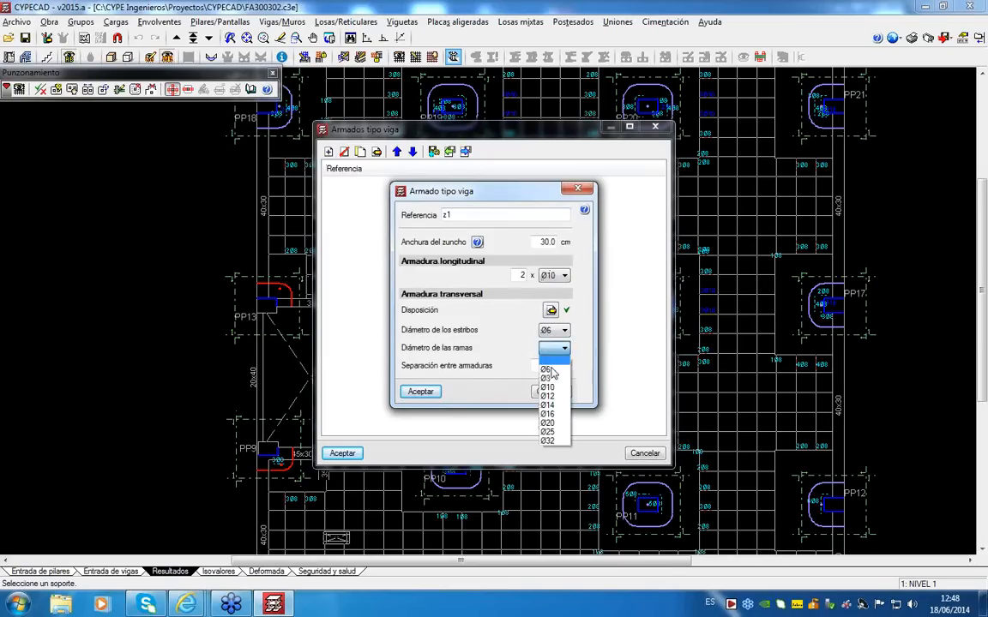
click(553, 361)
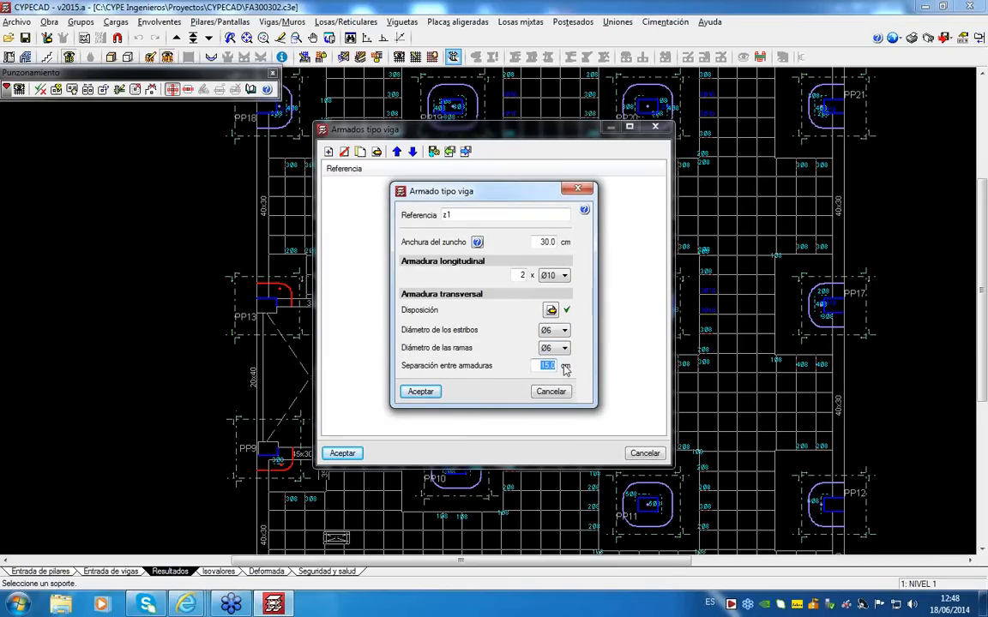
click(419, 392)
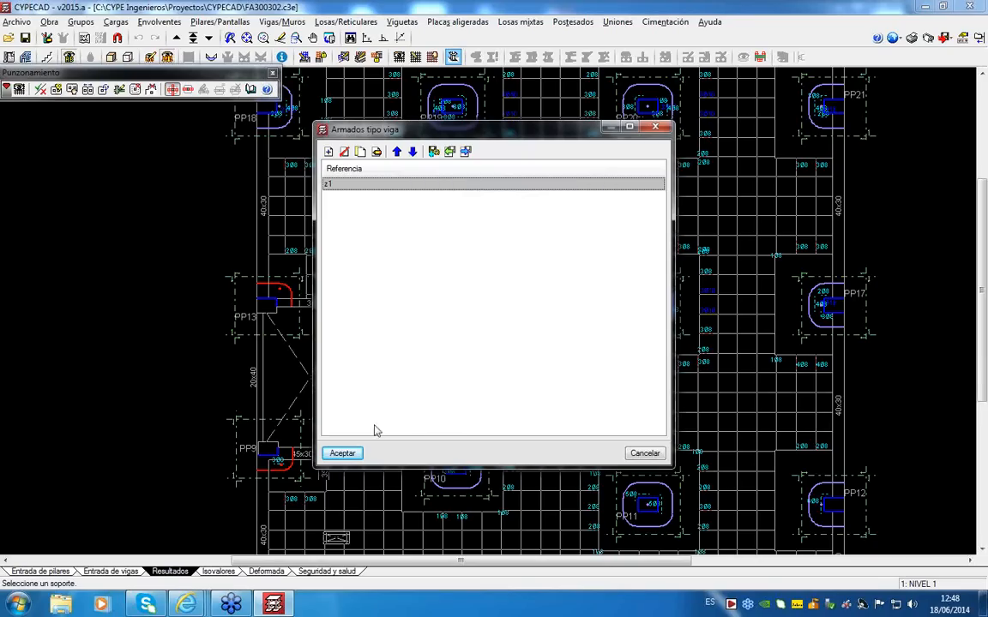
click(327, 452)
Step: Try to generate the z1 beam-type reinforcements with equal lengths at the joined PP14–PP15 supports, and quit the program
click(407, 358)
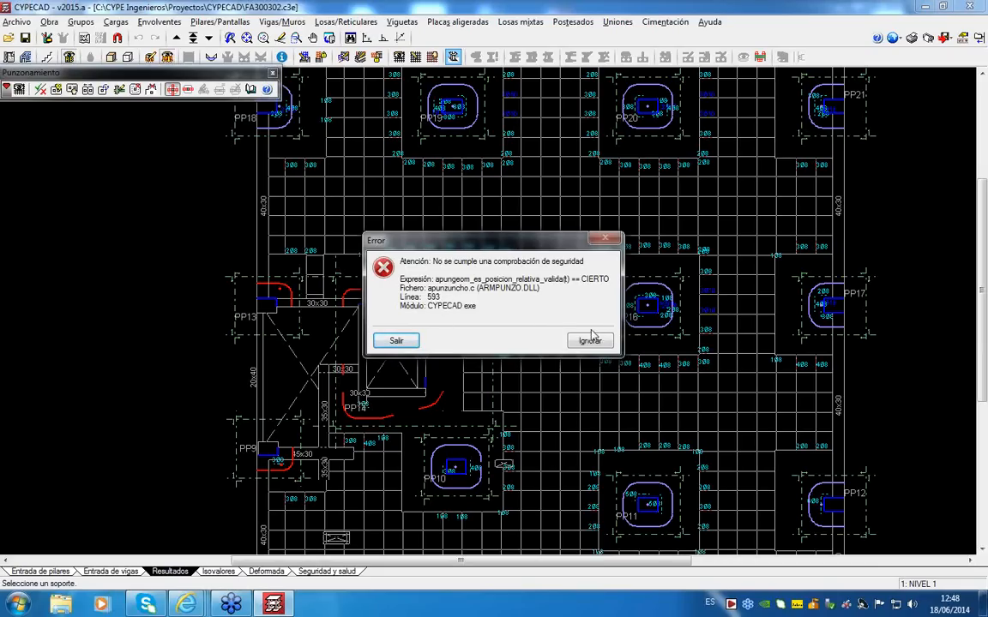
click(590, 342)
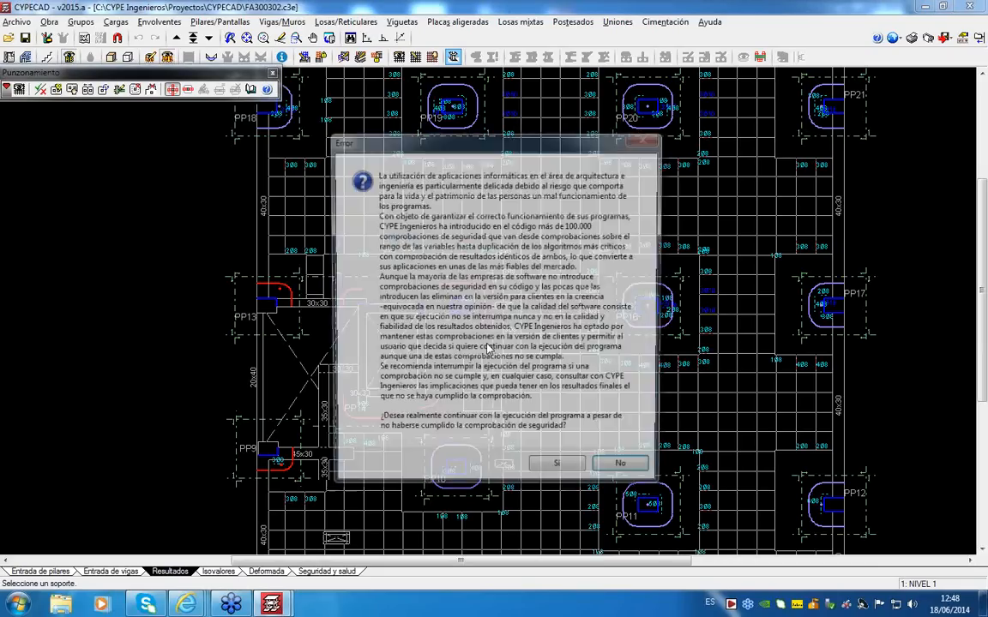
click(439, 470)
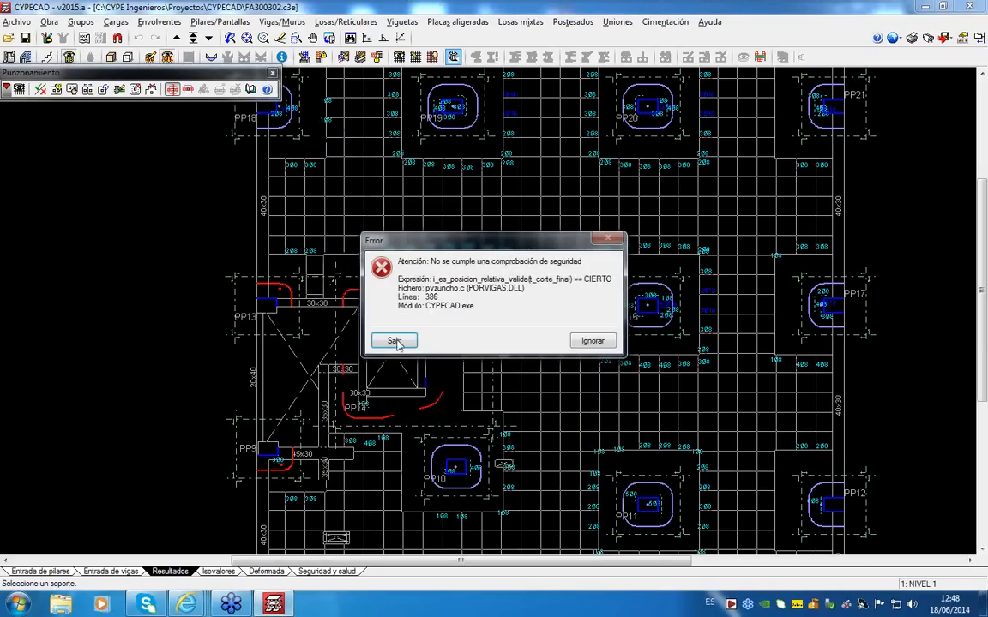
click(393, 341)
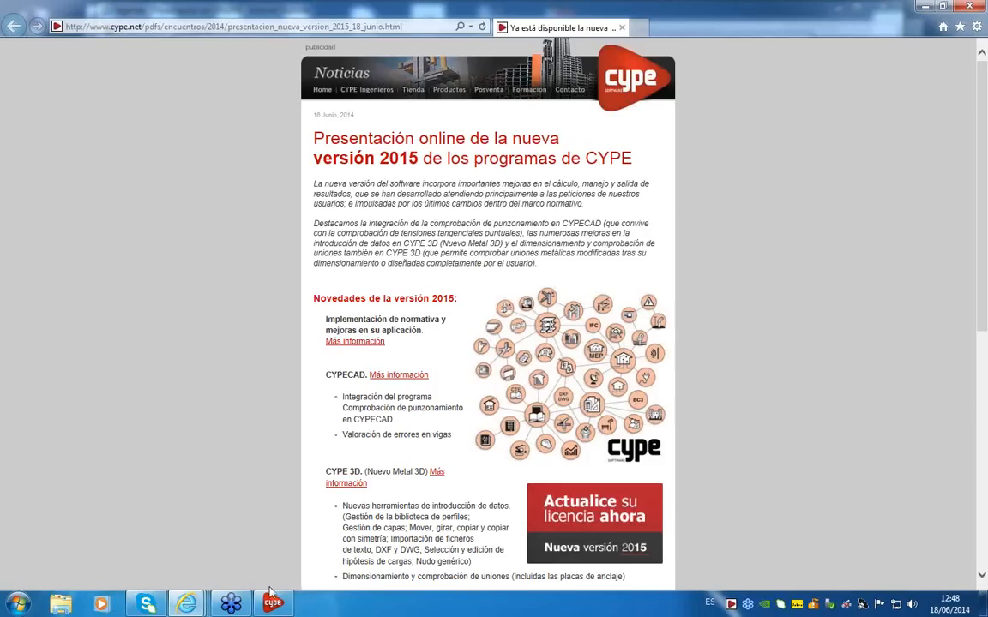
Step: Start CYPECAD again from the CYPE 2015 launcher, reload FA300302.c3e from the recent files and dismiss its calculation error report
click(270, 601)
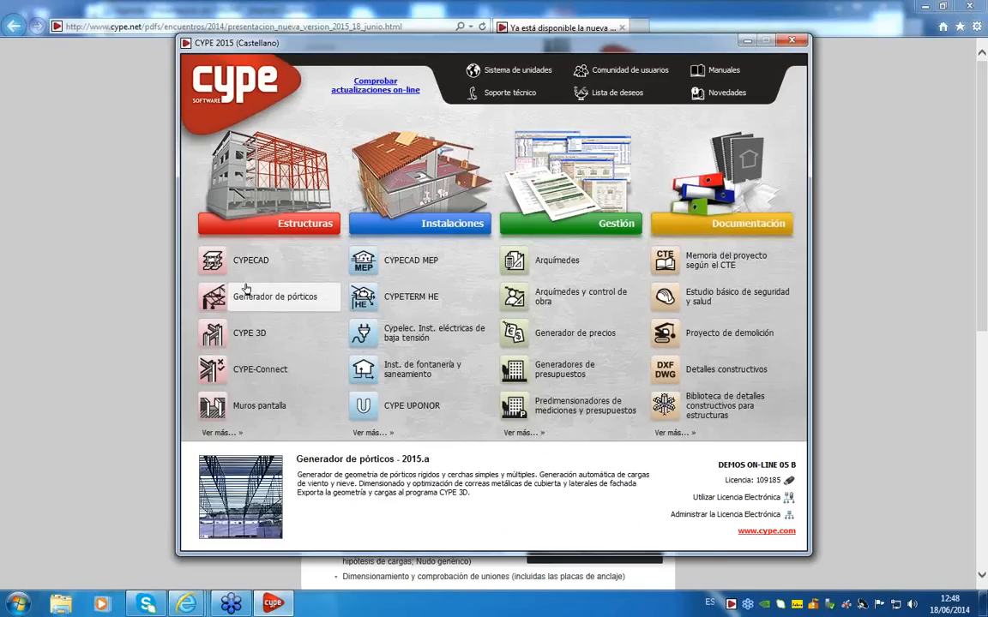
click(245, 266)
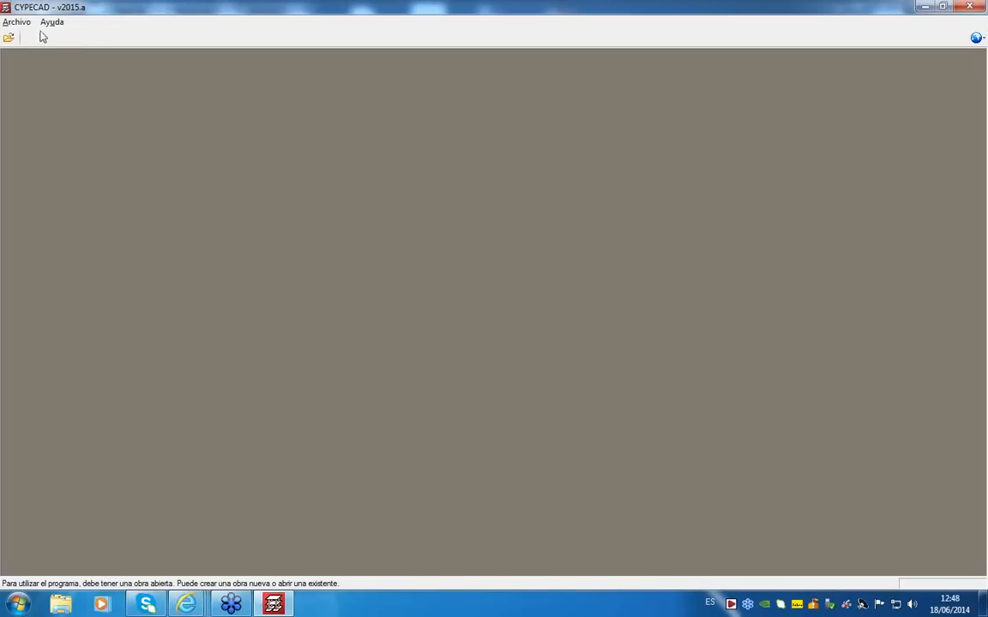
click(17, 22)
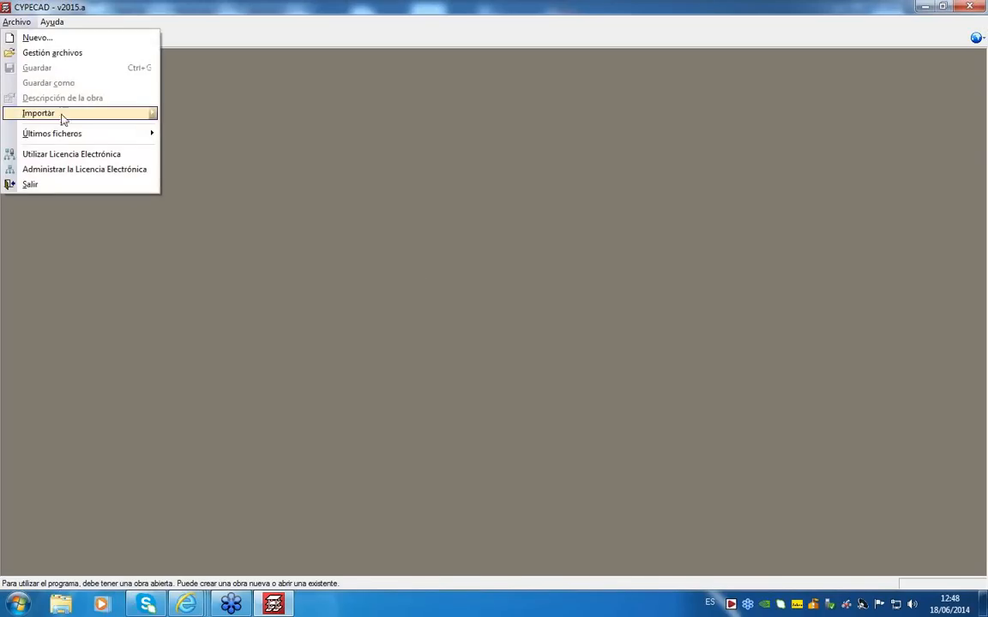
mouse_move(132, 134)
click(226, 135)
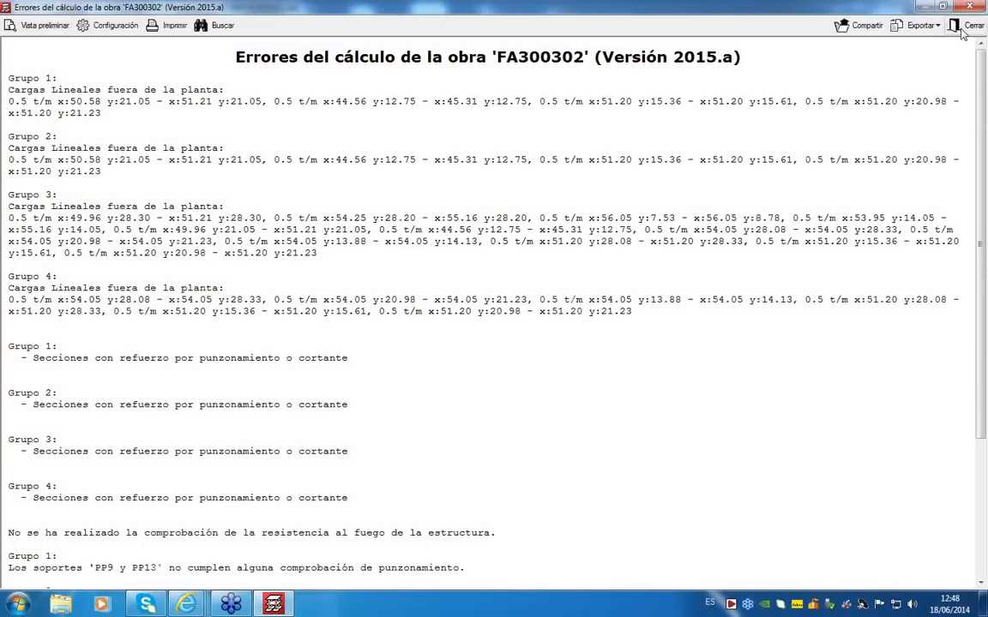
click(965, 23)
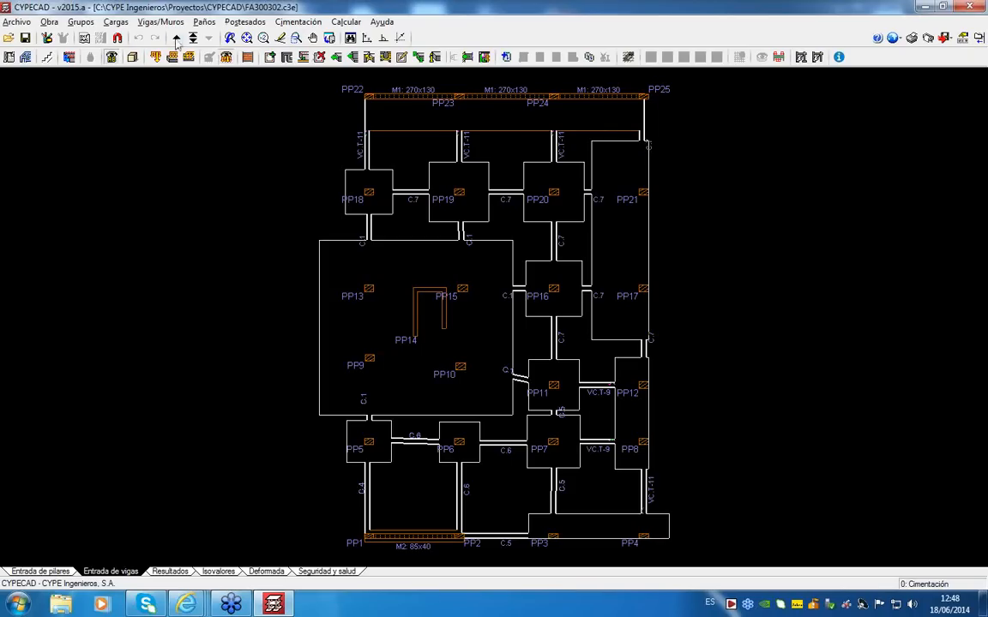
Step: Go up to NIVEL 1 and open the slab punching checks in the results
click(176, 38)
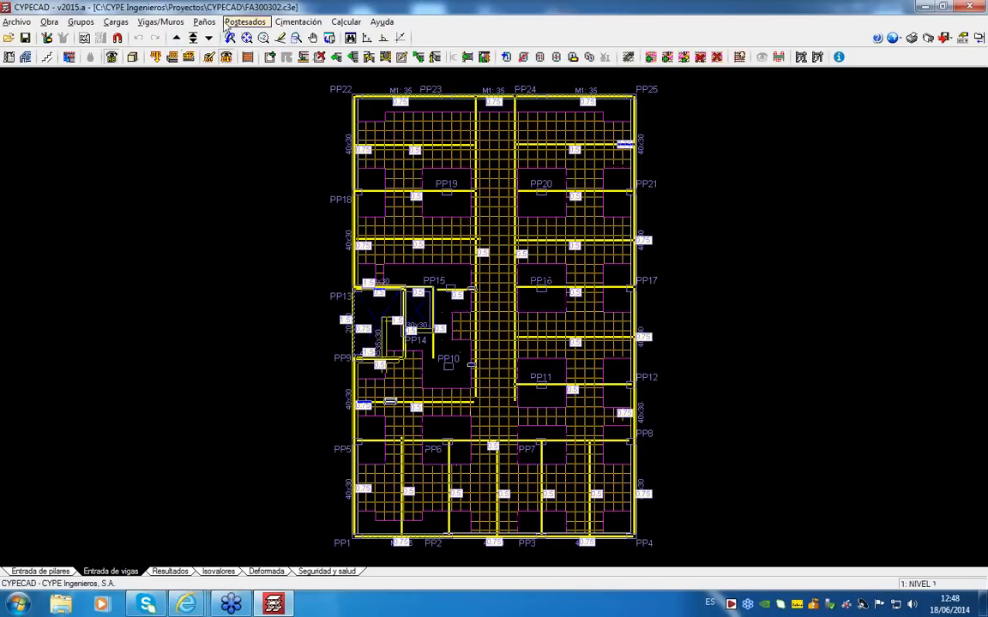
click(203, 23)
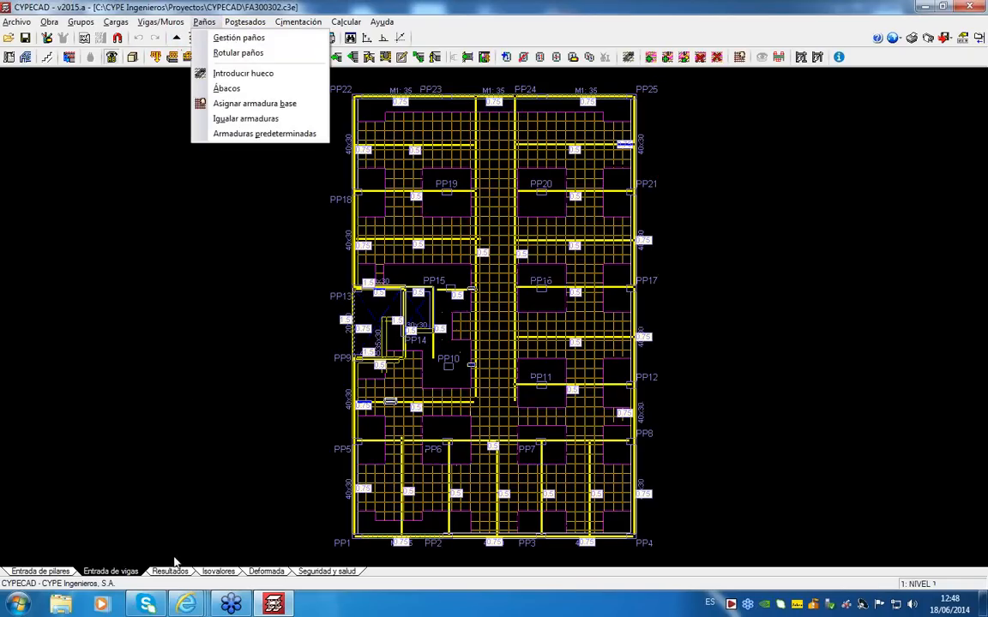
click(171, 570)
click(345, 23)
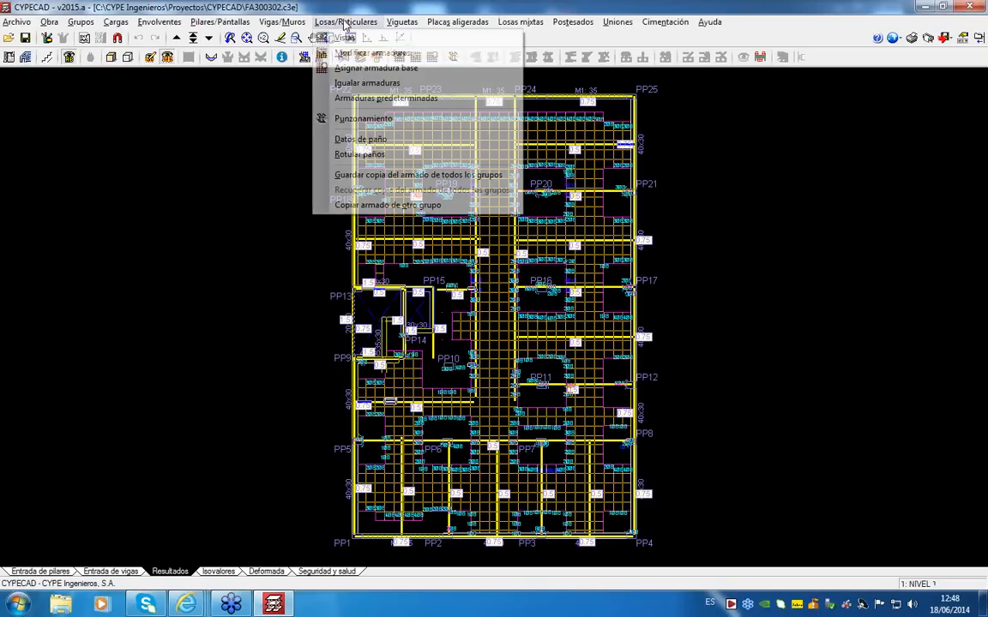
click(375, 120)
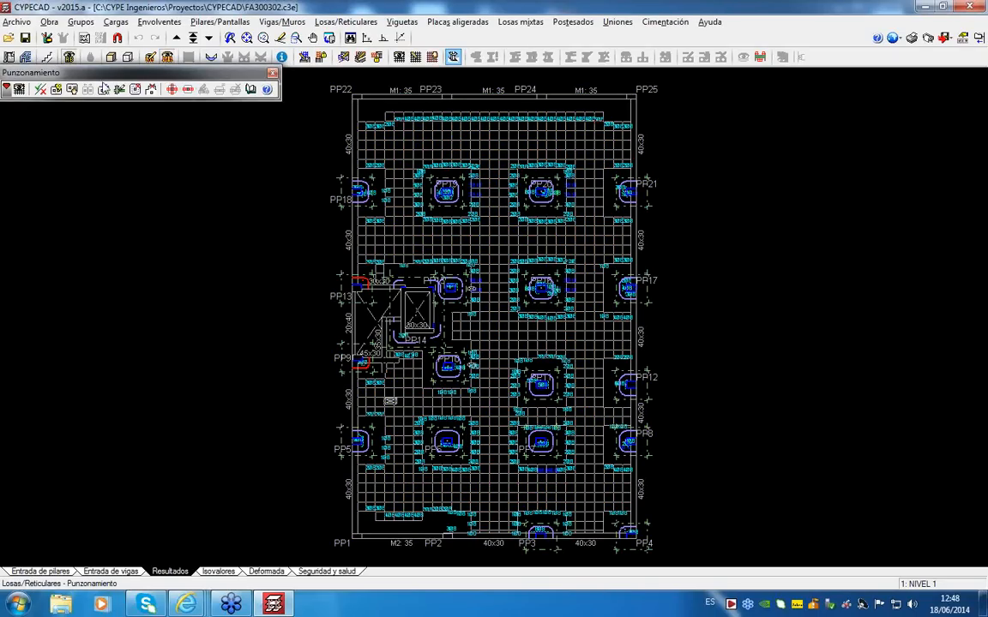
Step: Choose beam-type reinforcement for generating reinforcements and create a new type z1 with 2 Ø10 longitudinal bars
click(173, 90)
click(528, 246)
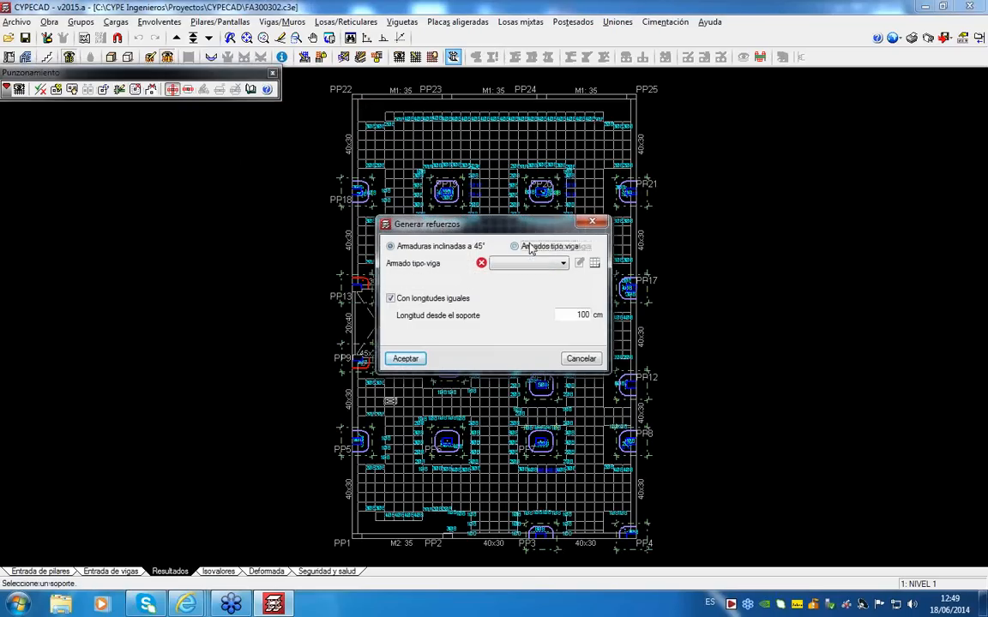
click(517, 266)
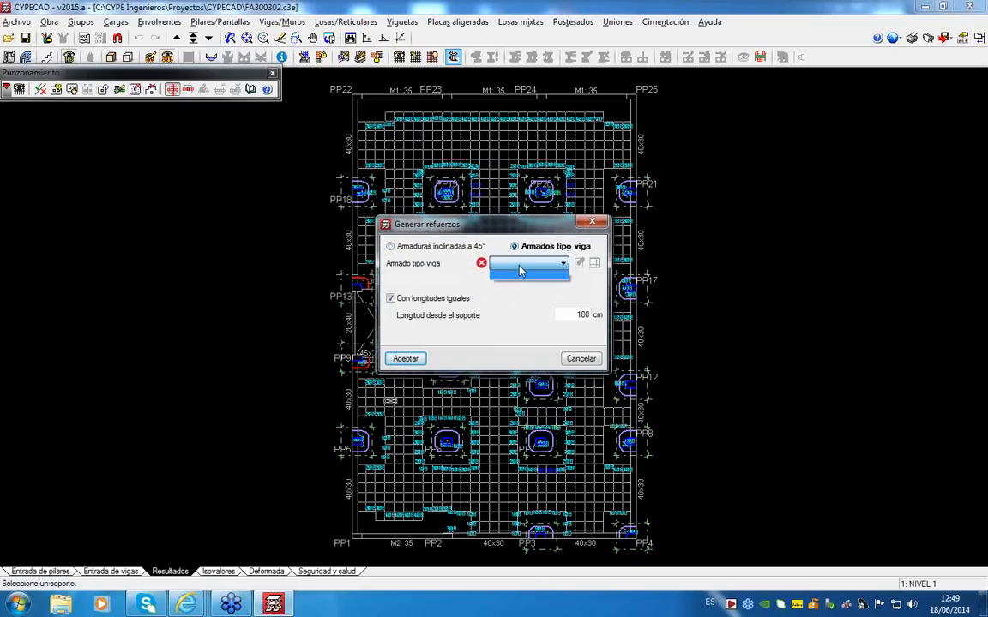
click(594, 263)
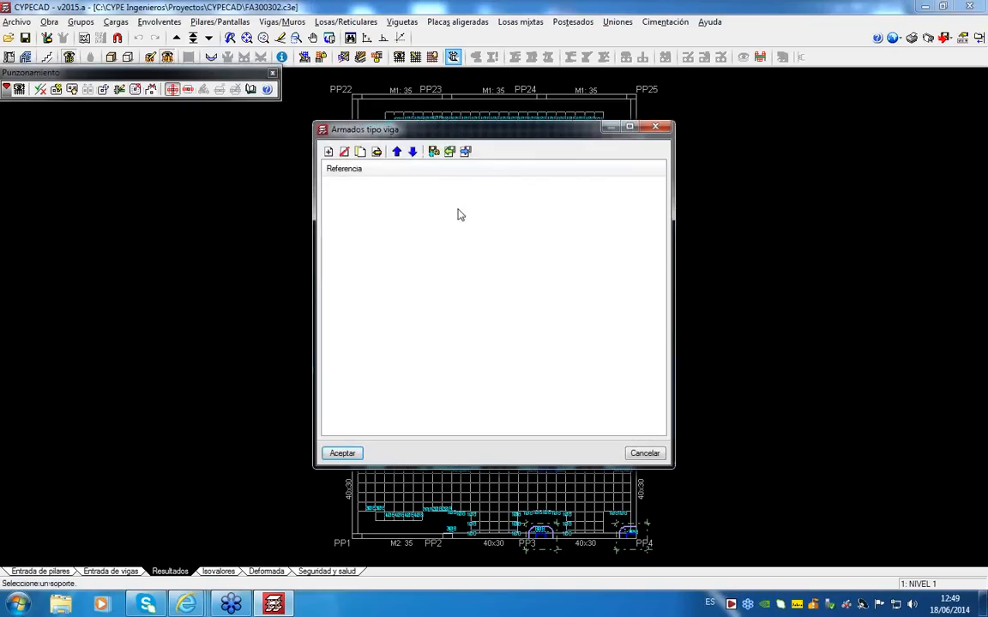
click(330, 153)
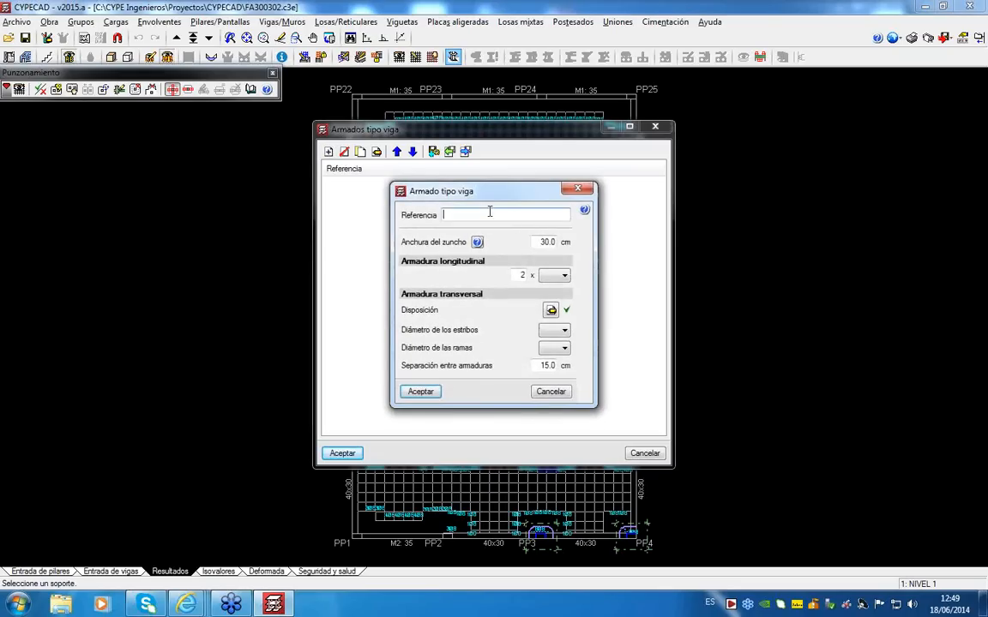
click(455, 215)
text(z1)
click(564, 275)
click(553, 305)
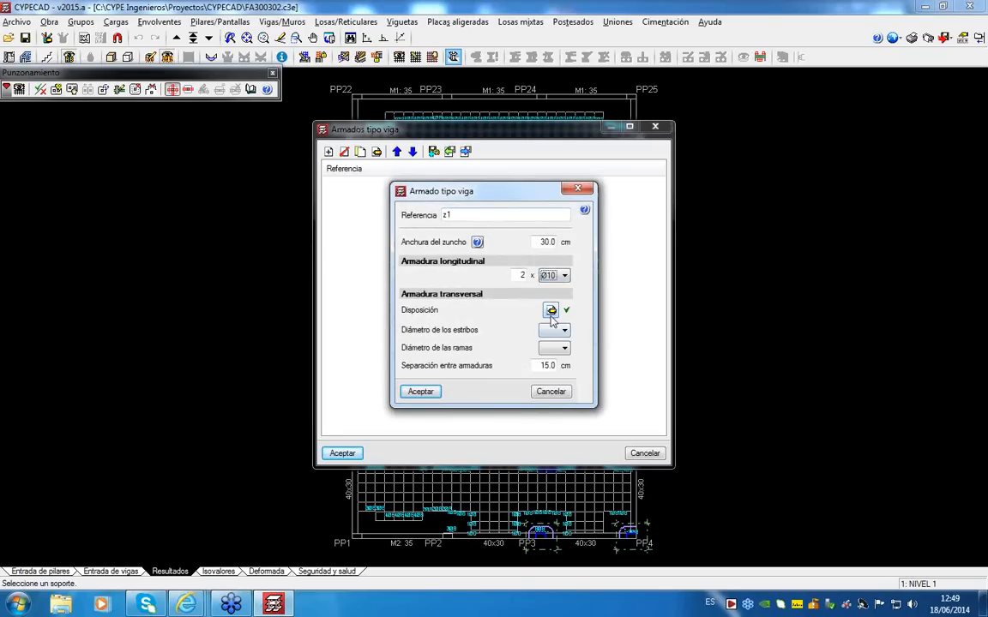
Step: Give z1 transverse reinforcement of Ø6 stirrups and Ø6 legs, and save the beam-type reinforcement list
click(563, 331)
click(549, 351)
click(564, 348)
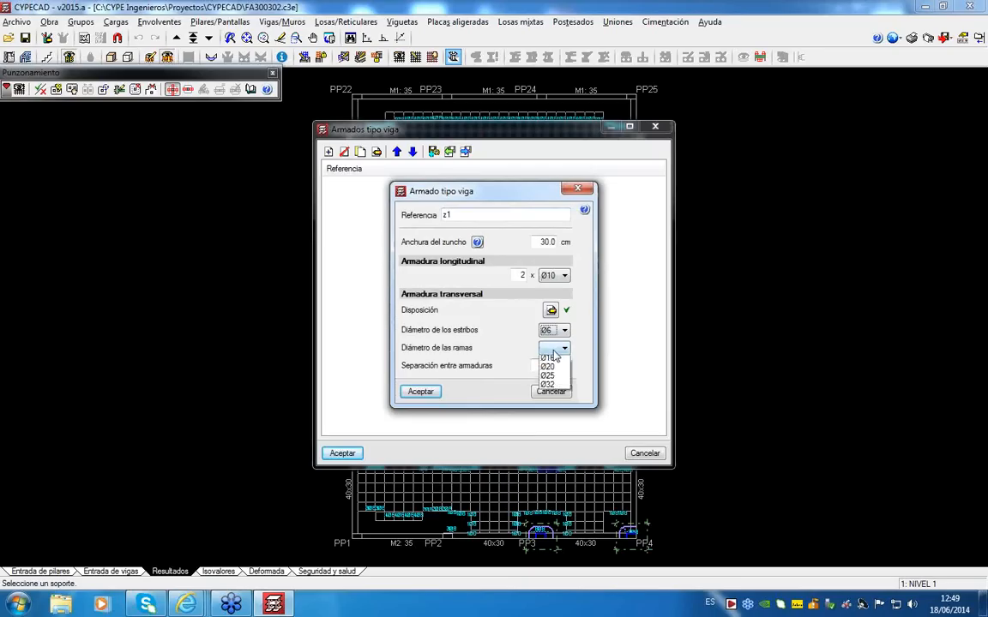
click(547, 371)
drag(539, 366, 564, 369)
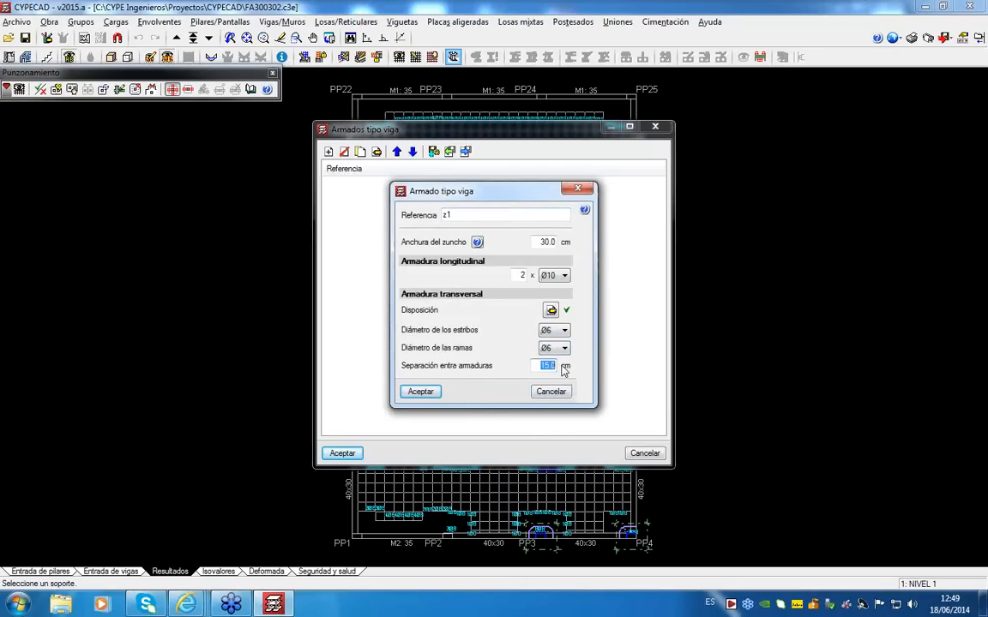
click(420, 391)
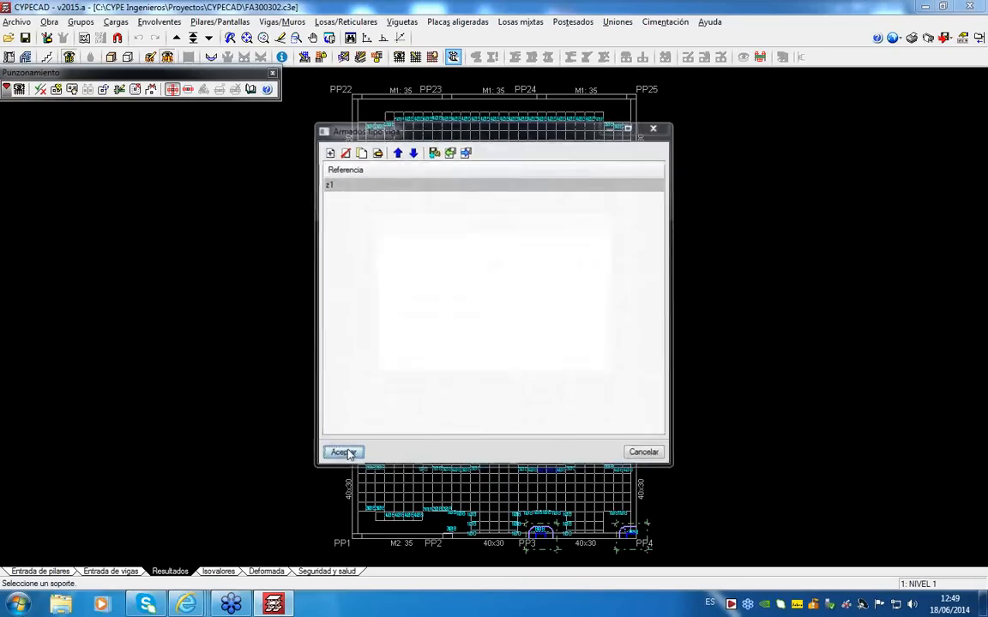
click(342, 453)
Step: Generate the z1 reinforcements at support PP15 with equal lengths of 100 cm from the support
click(407, 358)
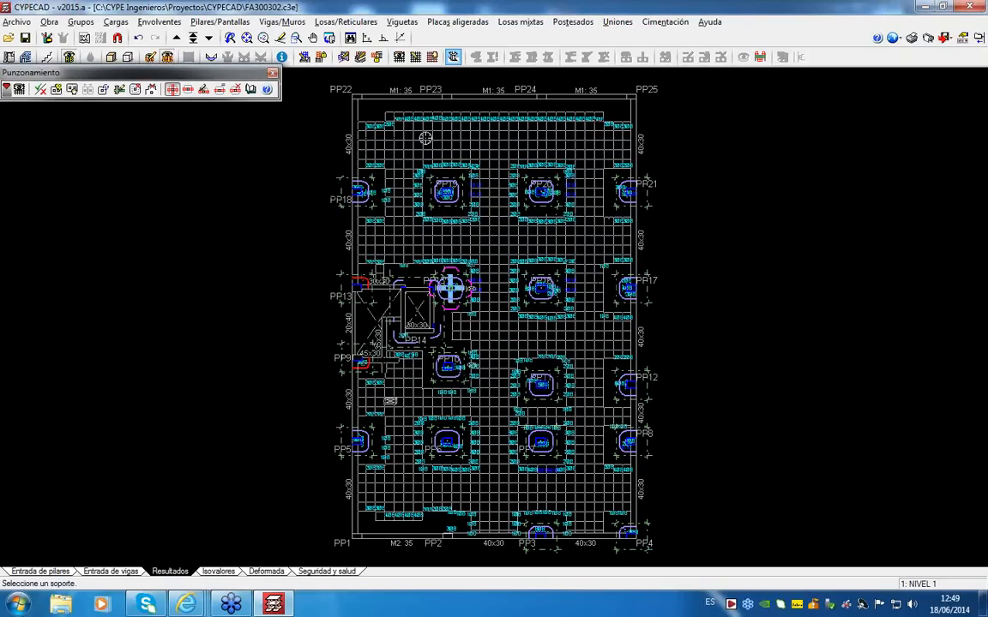
scroll(473, 119, up, 1)
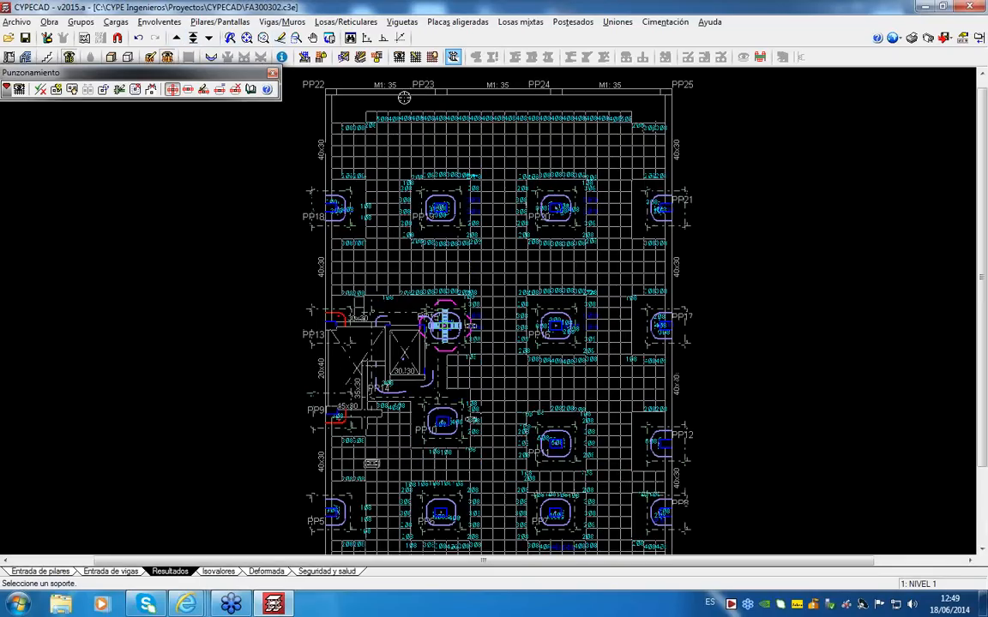
scroll(341, 153, up, 1)
middle_drag(393, 100, 389, 198)
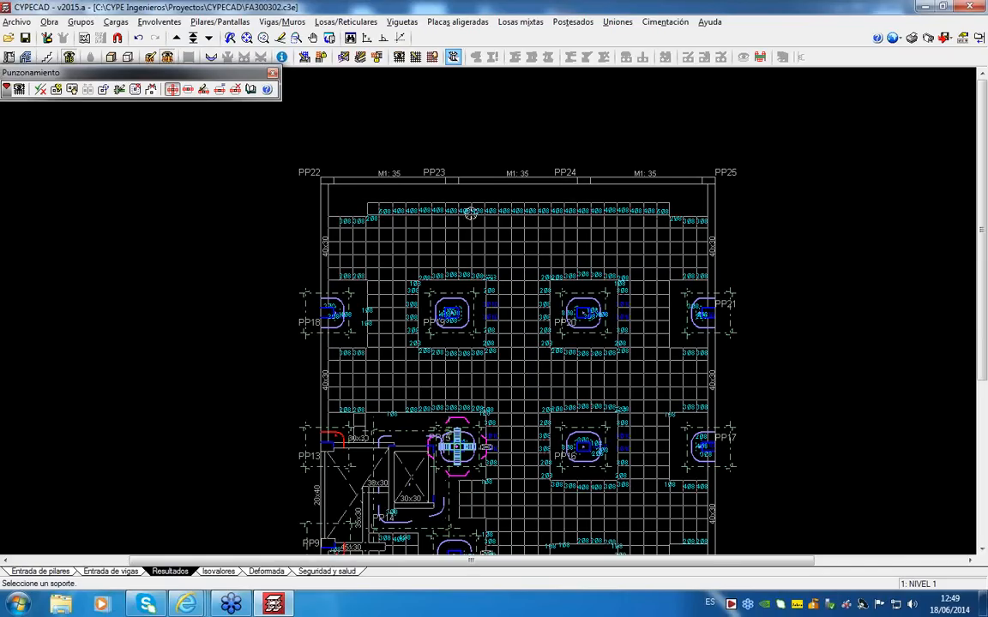
Step: Switch to the CUBIERTA group and examine the punching perimeter at edge support PP17 beside its small outer slab
click(193, 37)
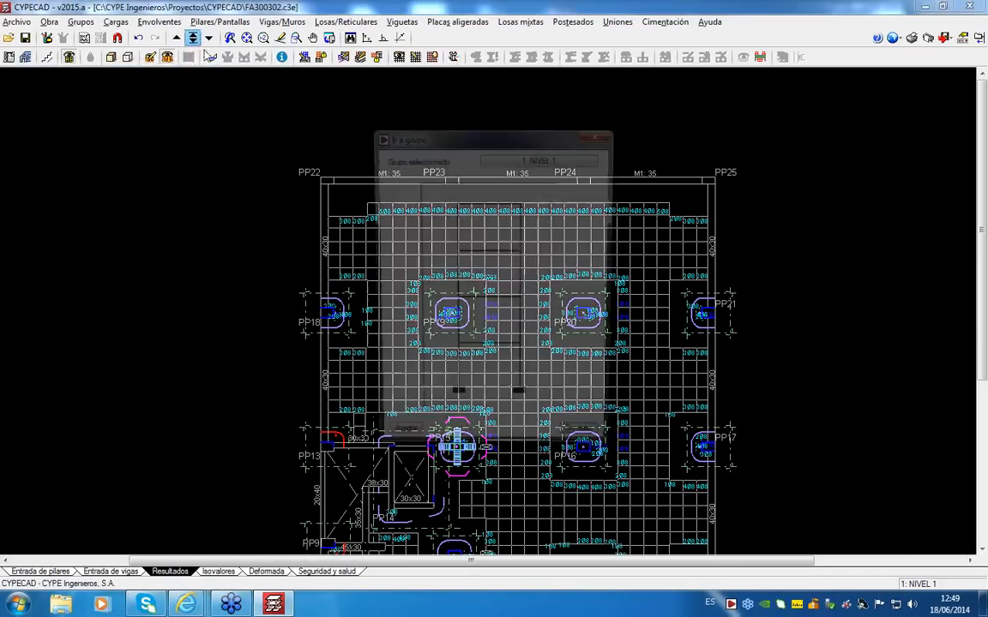
double_click(496, 208)
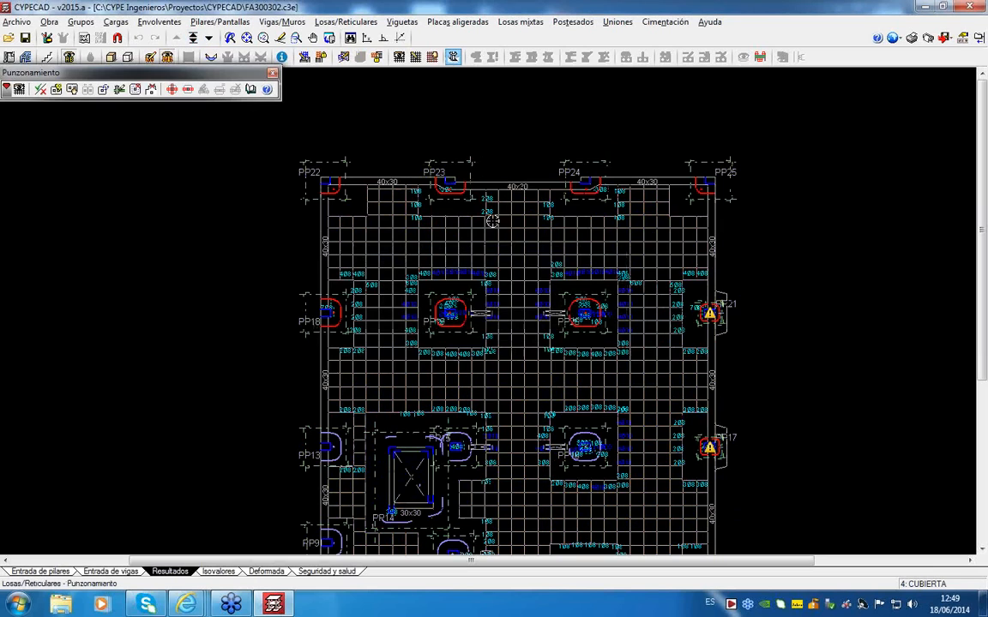
scroll(563, 294, down, 3)
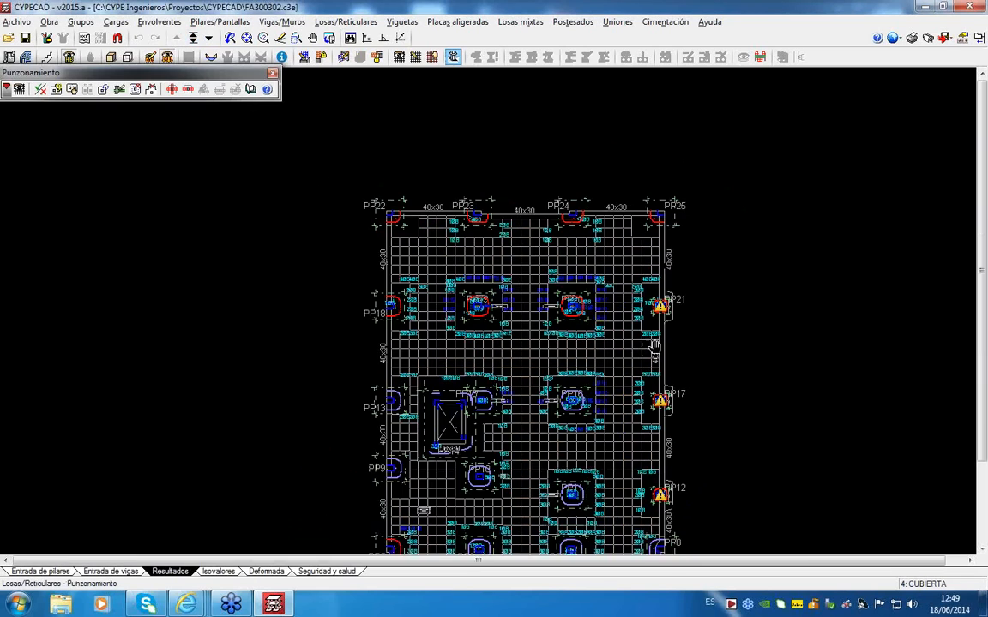
scroll(532, 269, up, 4)
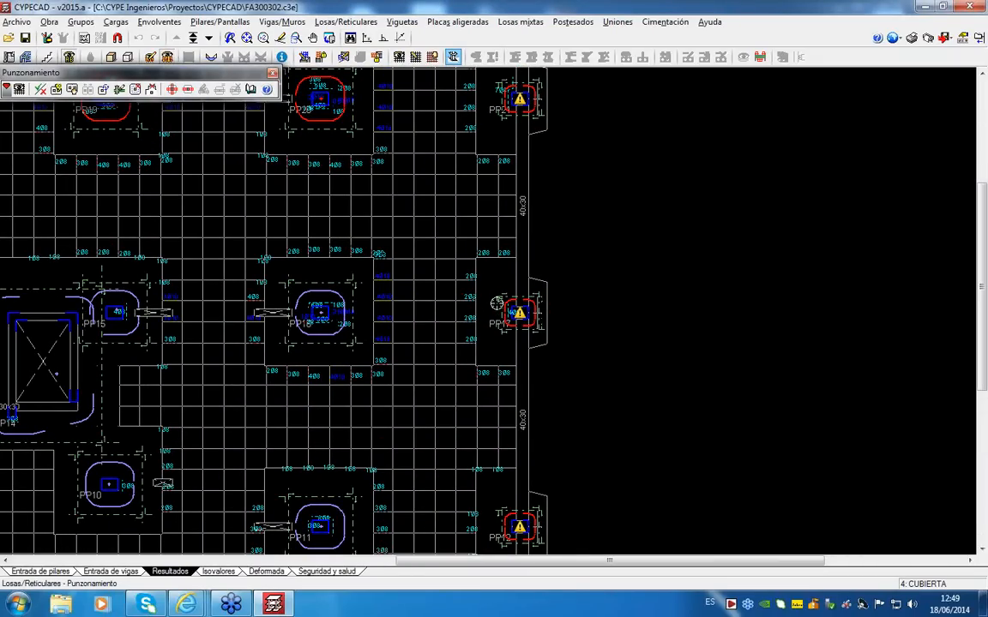
scroll(498, 281, up, 2)
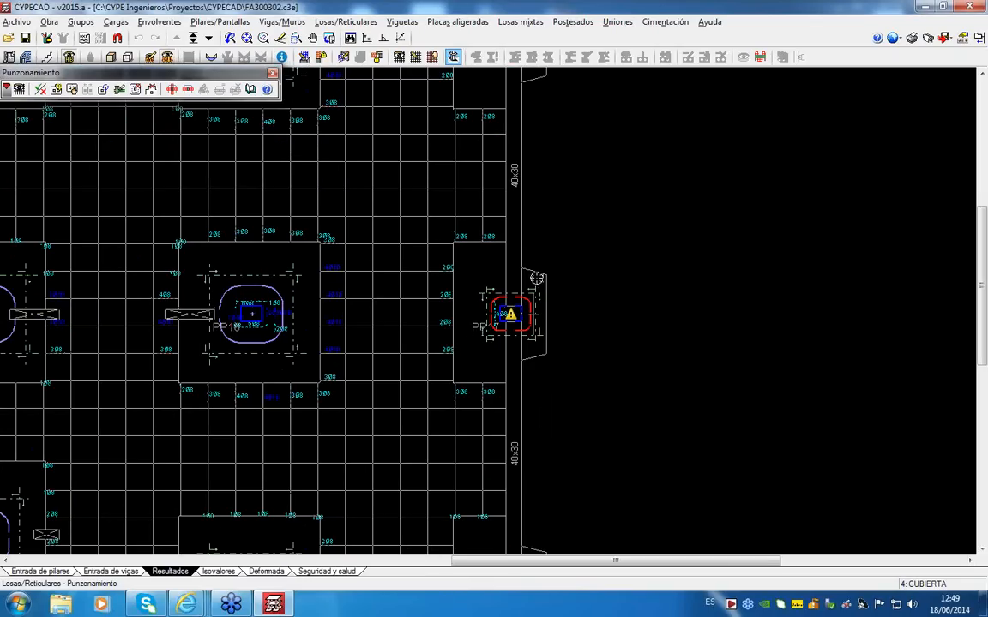
scroll(502, 329, up, 2)
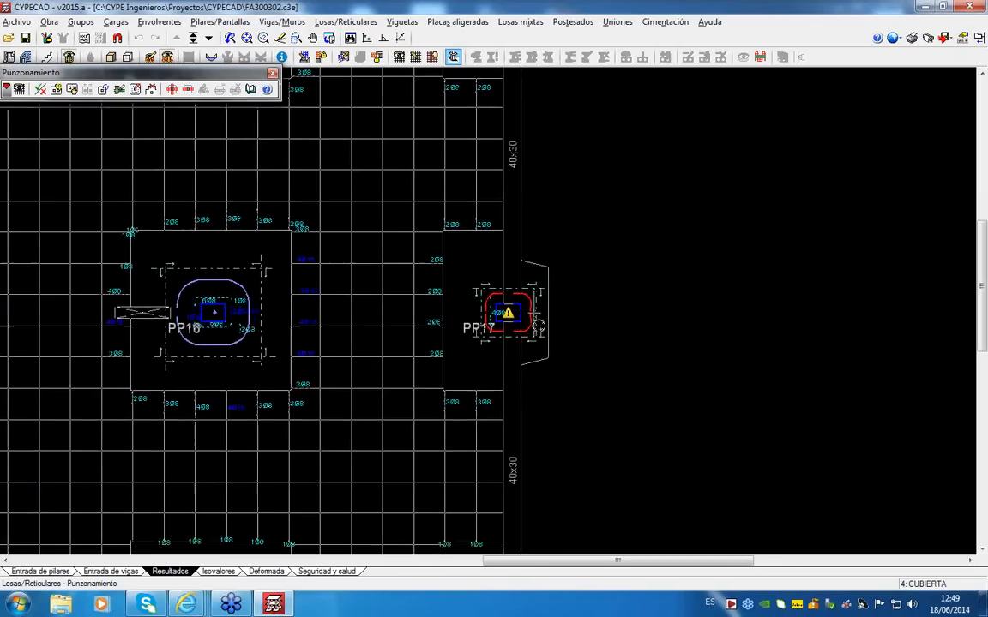
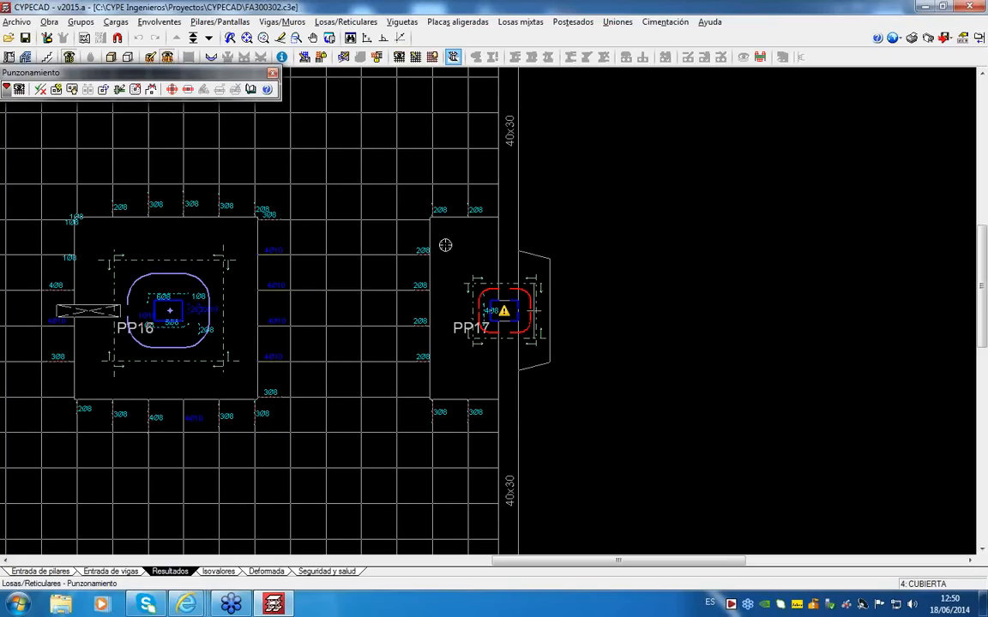
Step: Exclude the small outer slabs beside PP12, PP17 and PP21 from the punching checks and redisplay the supports' checks
click(150, 90)
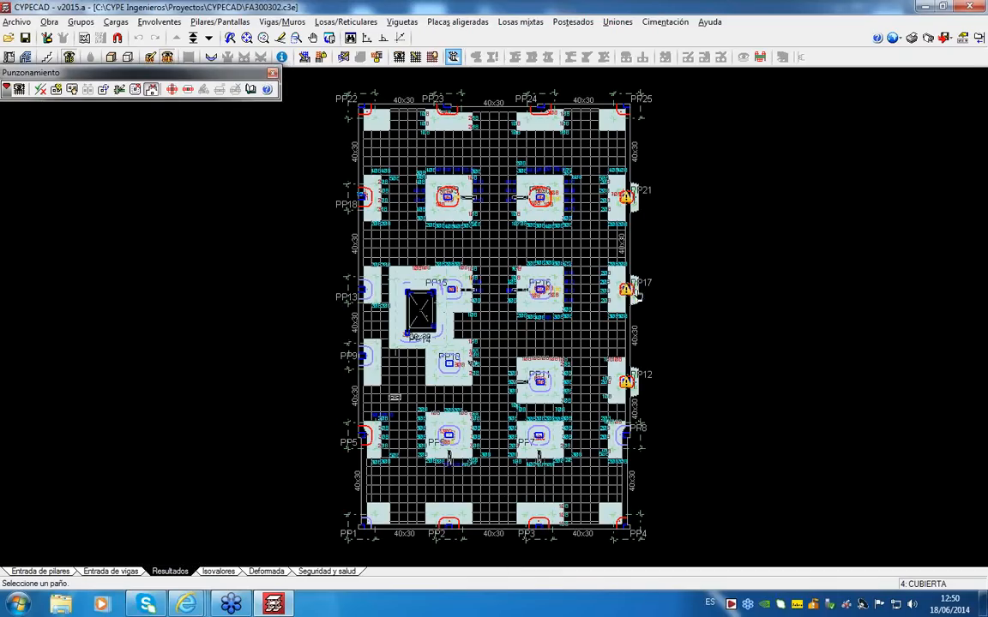
click(634, 297)
click(638, 205)
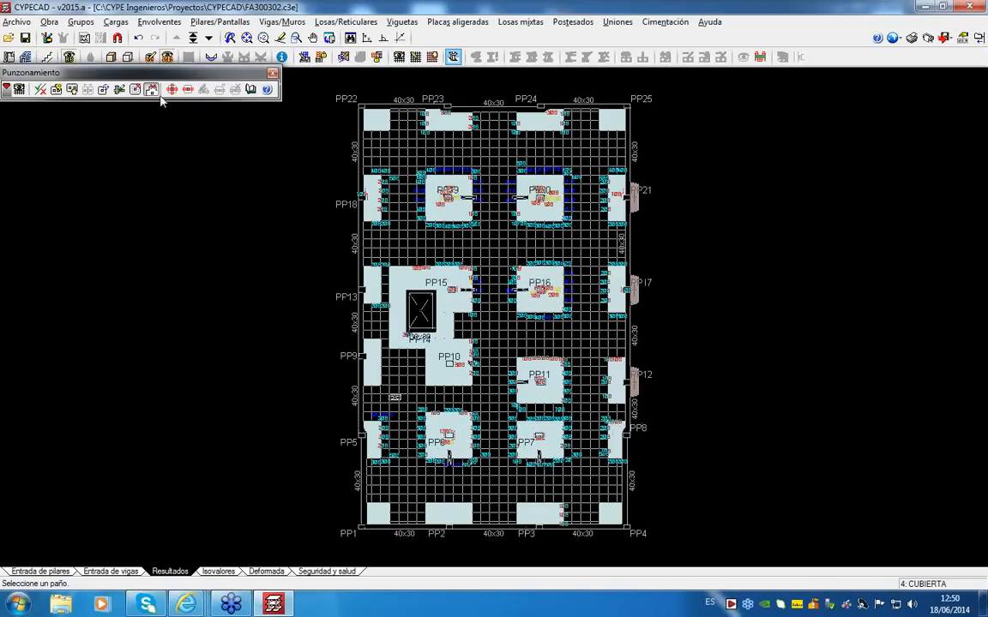
click(119, 89)
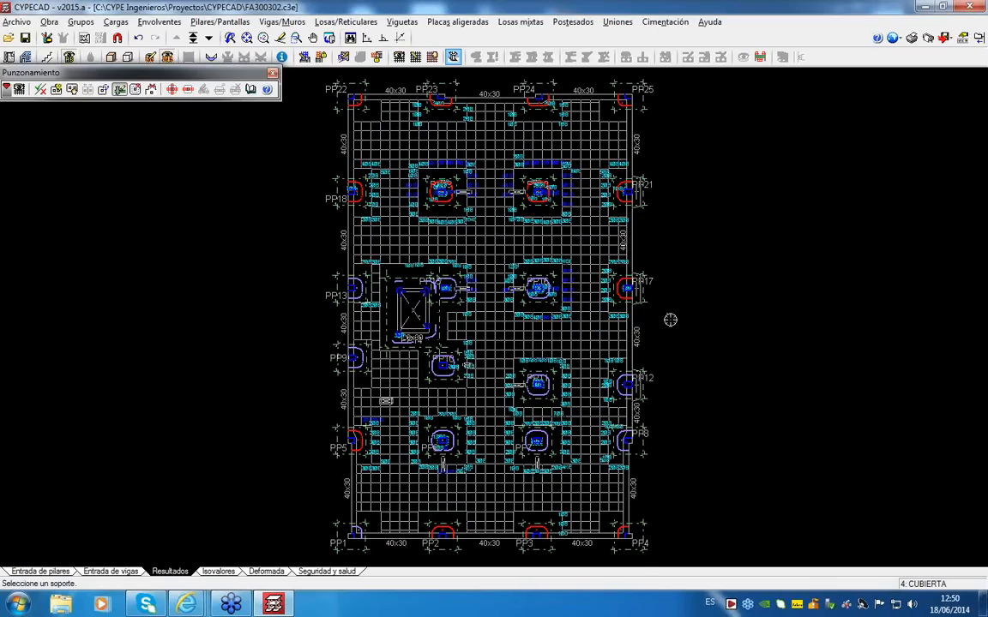
scroll(644, 307, up, 3)
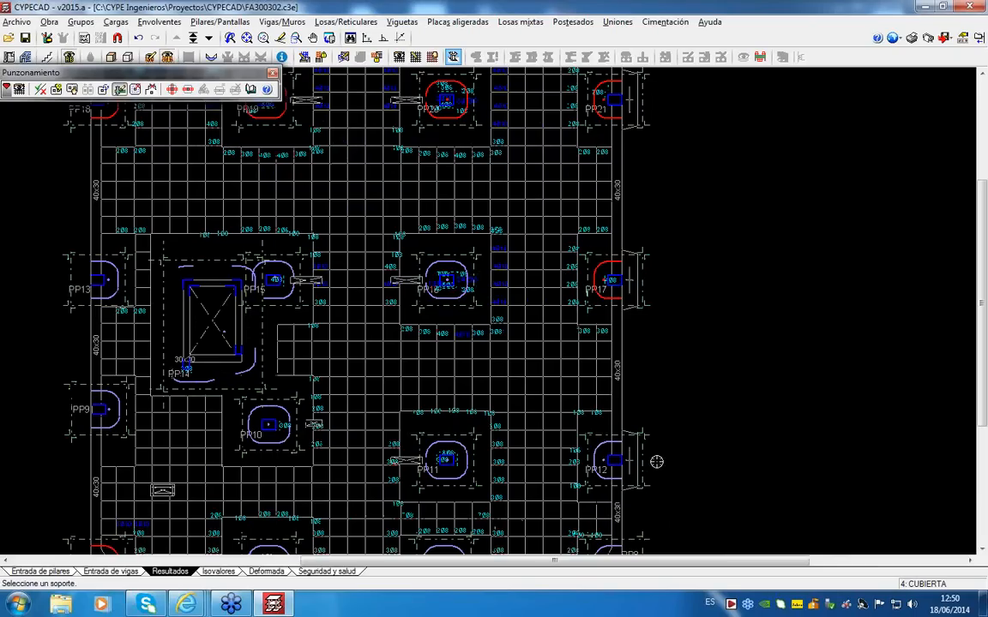
Step: Generate z1 beam-type reinforcement at edge support PP17 with equal lengths of 100 cm from the support
click(172, 91)
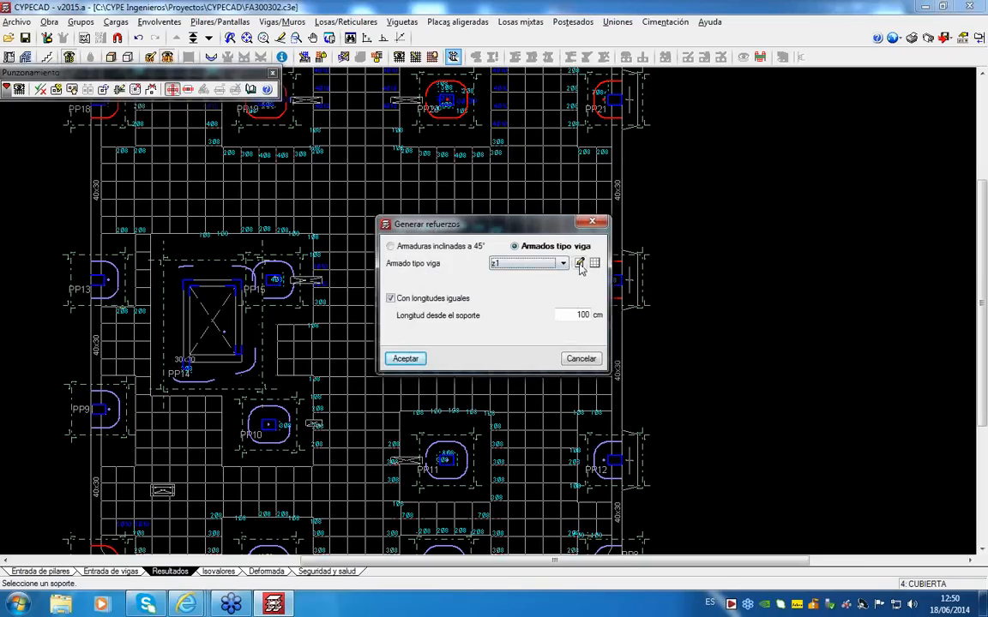
click(406, 358)
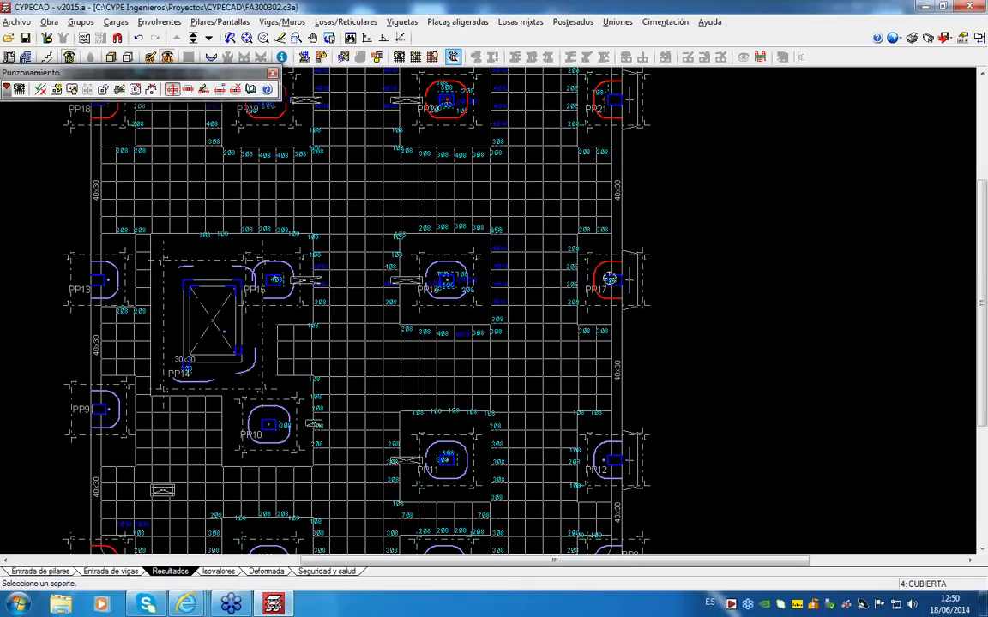
click(608, 279)
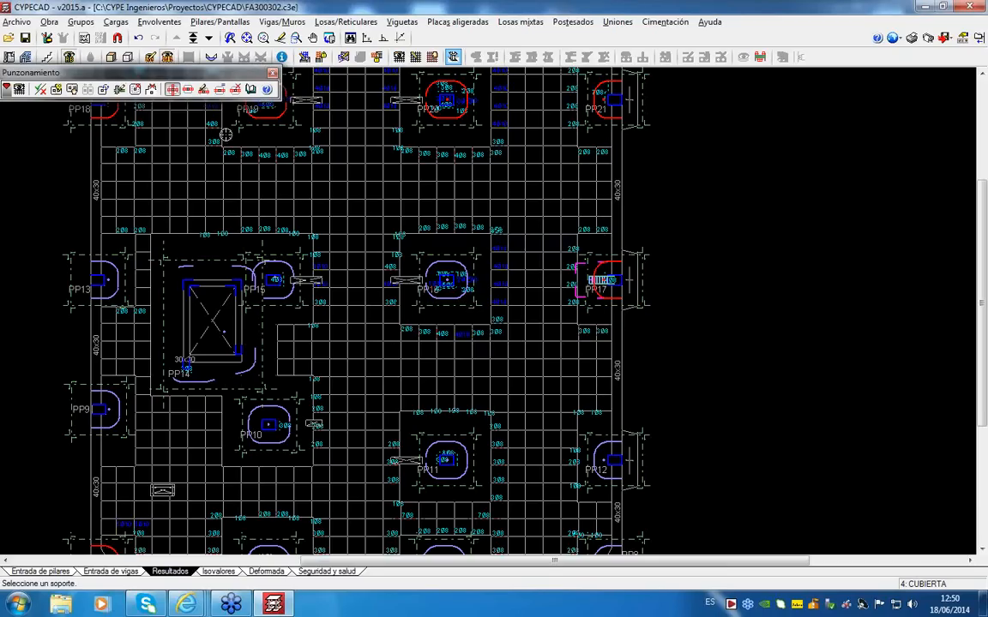
Step: Open the edge beam through PP17 in the beam editor and examine frame 10's reinforcement between PP8 and PP17
click(343, 56)
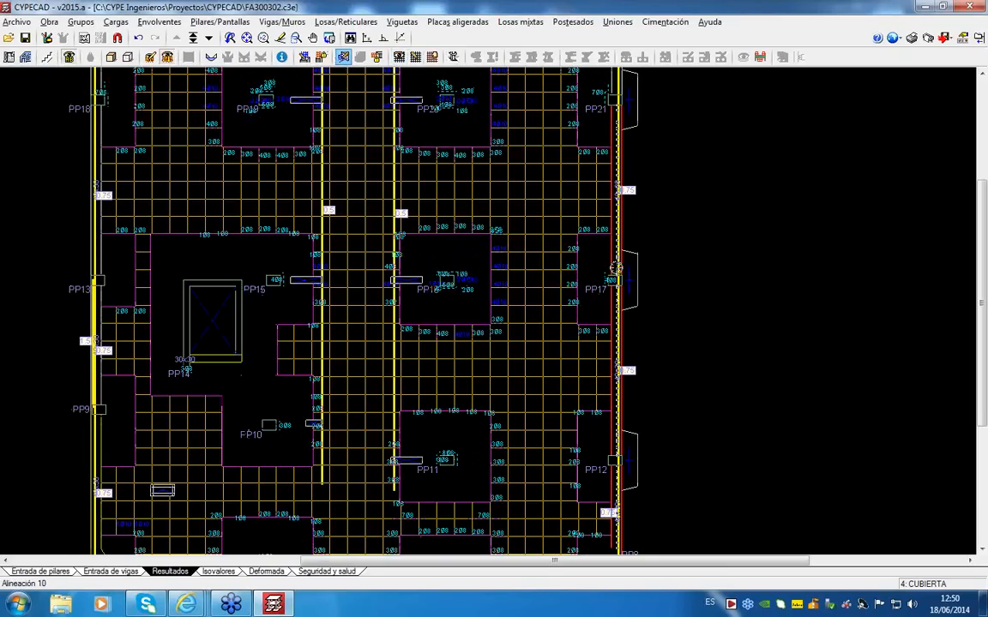
click(615, 268)
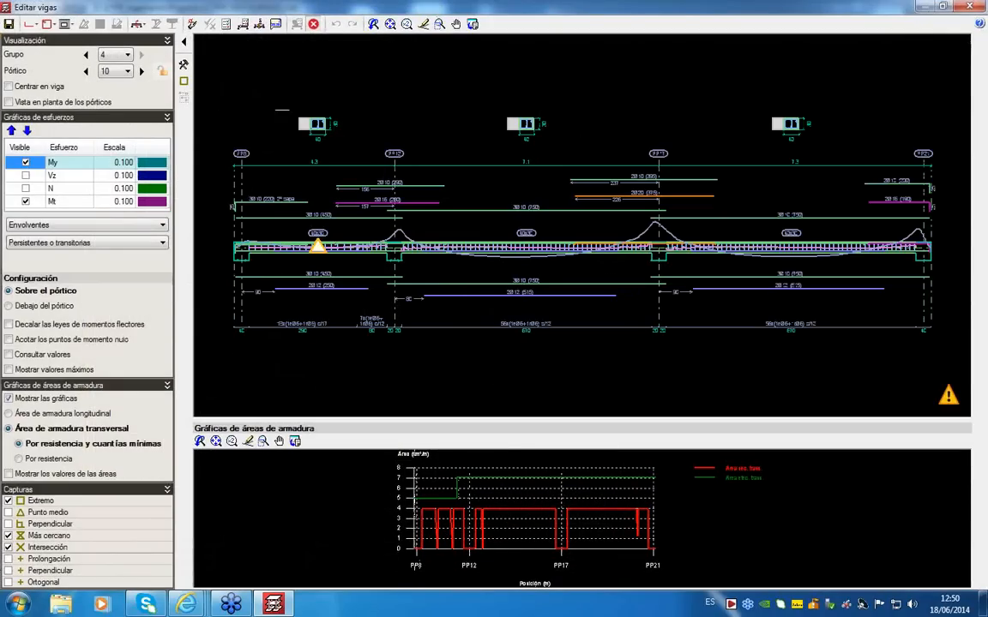
double_click(452, 10)
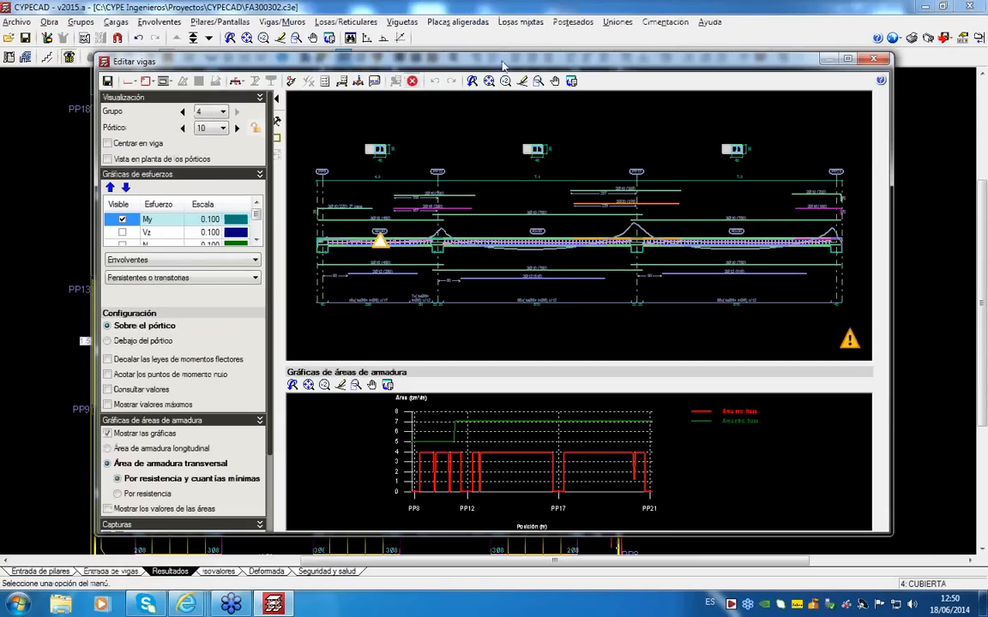
mouse_move(503, 65)
mouse_down()
mouse_move(525, 352)
mouse_move(566, 326)
mouse_move(558, 140)
mouse_up()
scroll(600, 248, up, 3)
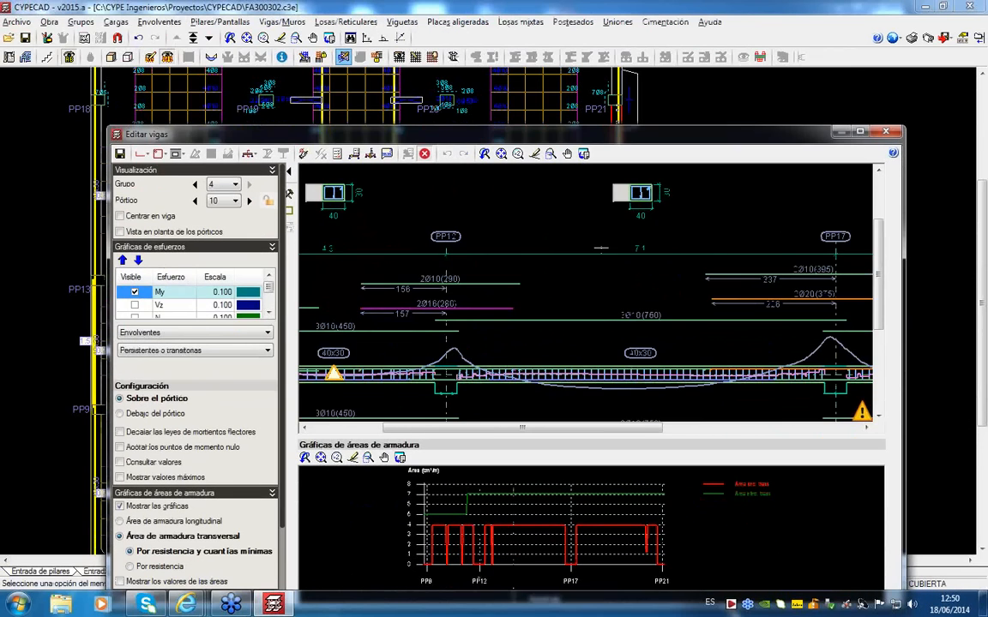
drag(717, 127, 652, 114)
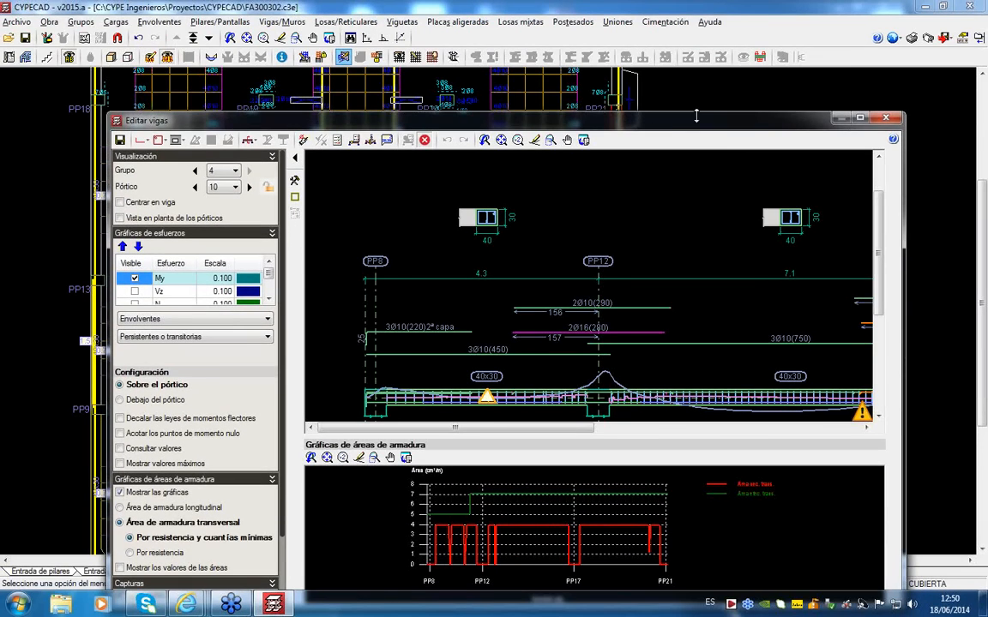
double_click(696, 125)
scroll(701, 220, down, 3)
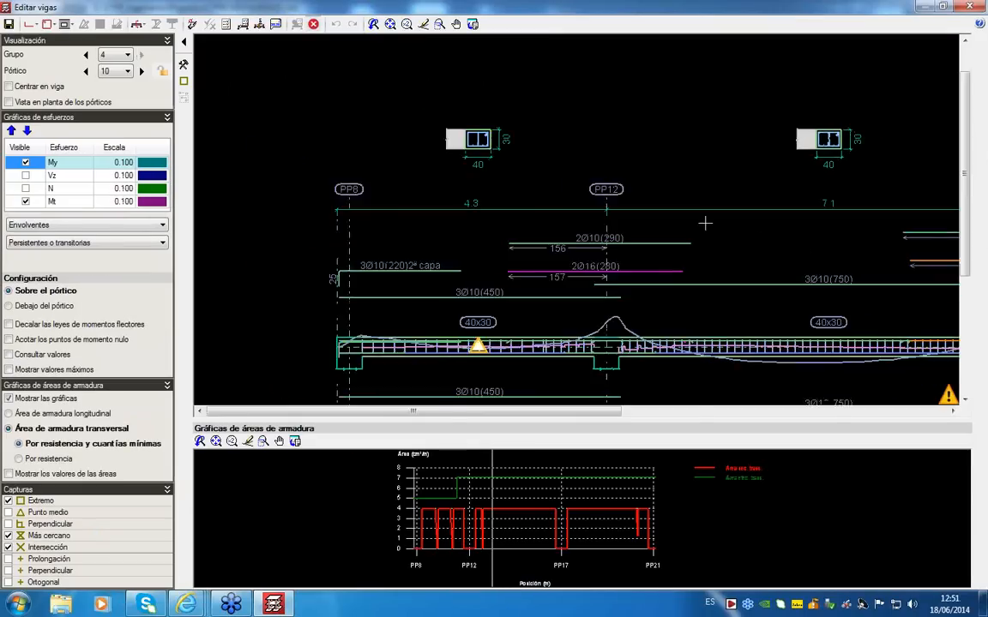
Step: Examine frame 10's required and provided transverse reinforcement area beside PP17 and close the beam editor
mouse_move(710, 223)
middle_down()
mouse_move(635, 209)
mouse_move(480, 210)
middle_up()
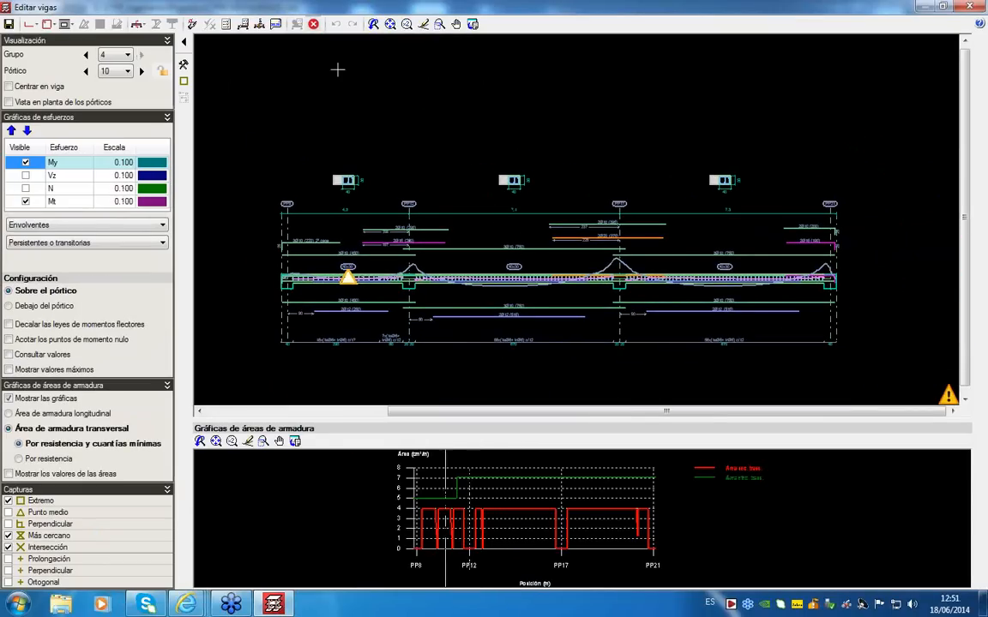
click(274, 24)
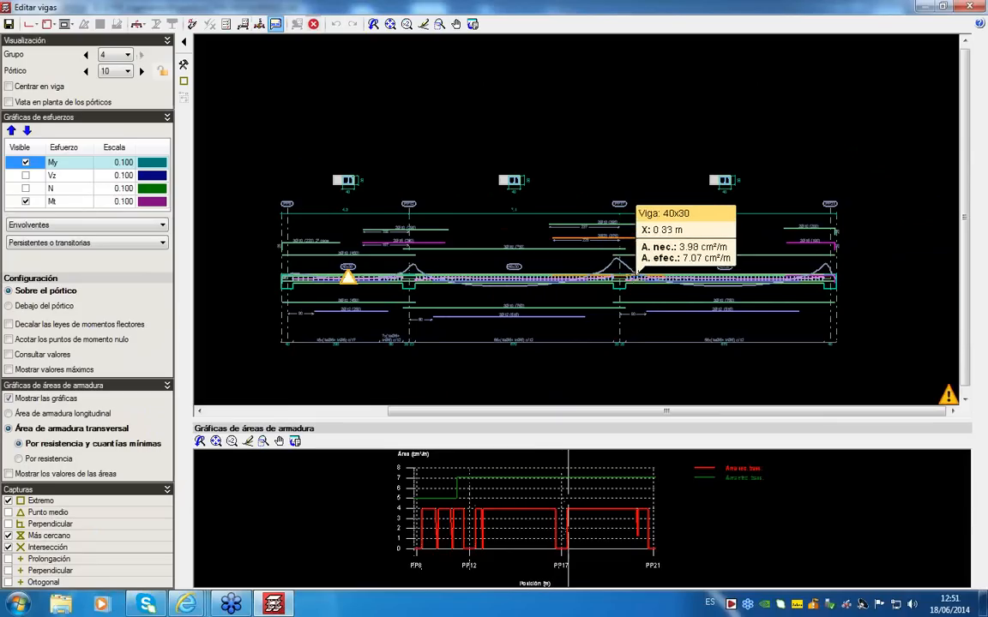
click(967, 9)
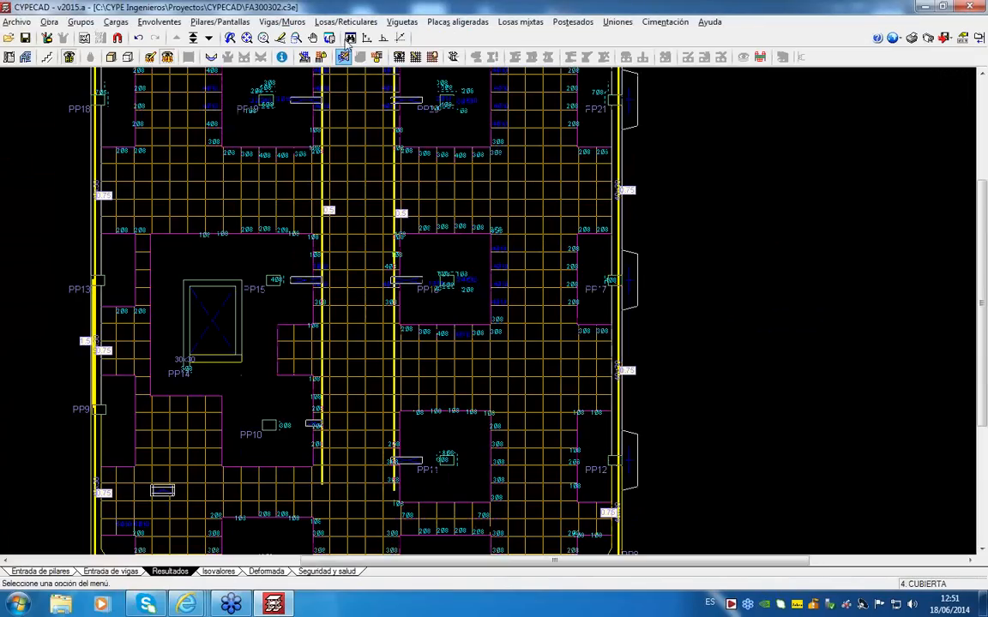
Step: Set edge support PP17's user punching reinforcement area (Asw/s) to 14.14 cm²/m in the CUBIERTA punching data
click(343, 21)
click(365, 120)
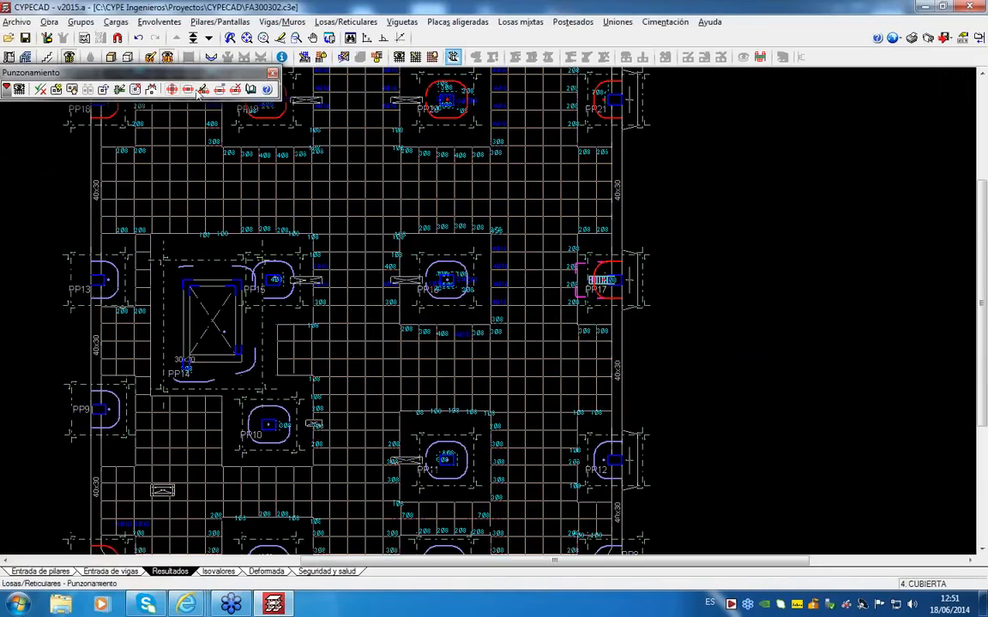
click(119, 89)
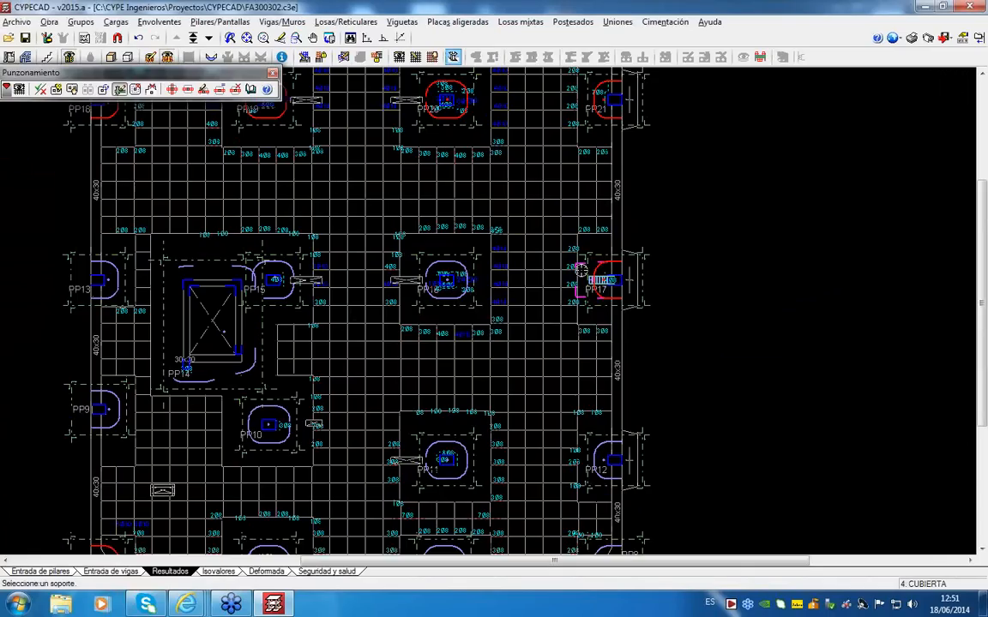
click(603, 281)
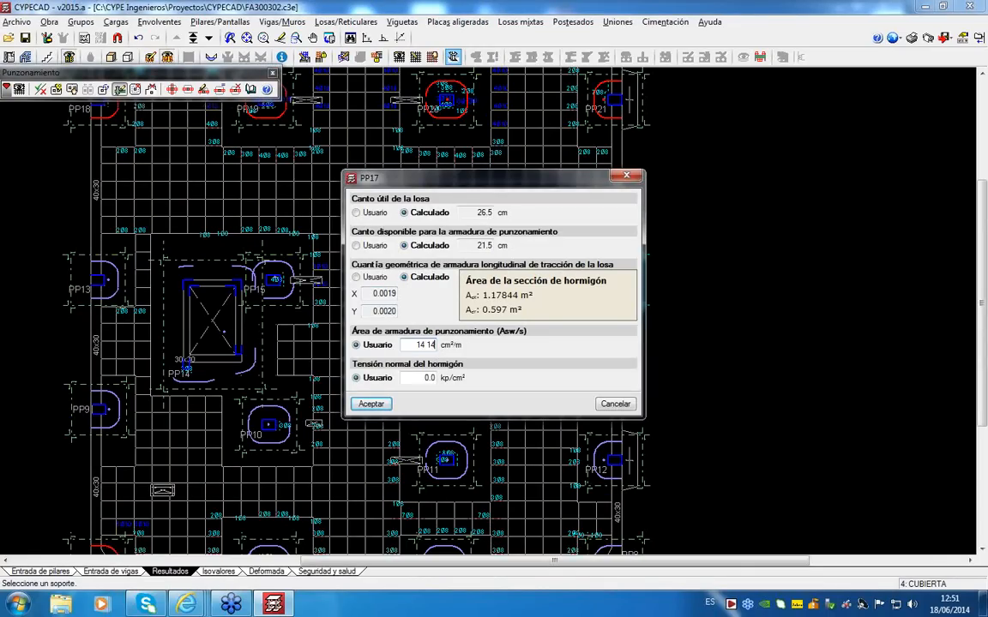
key(Tab)
click(370, 404)
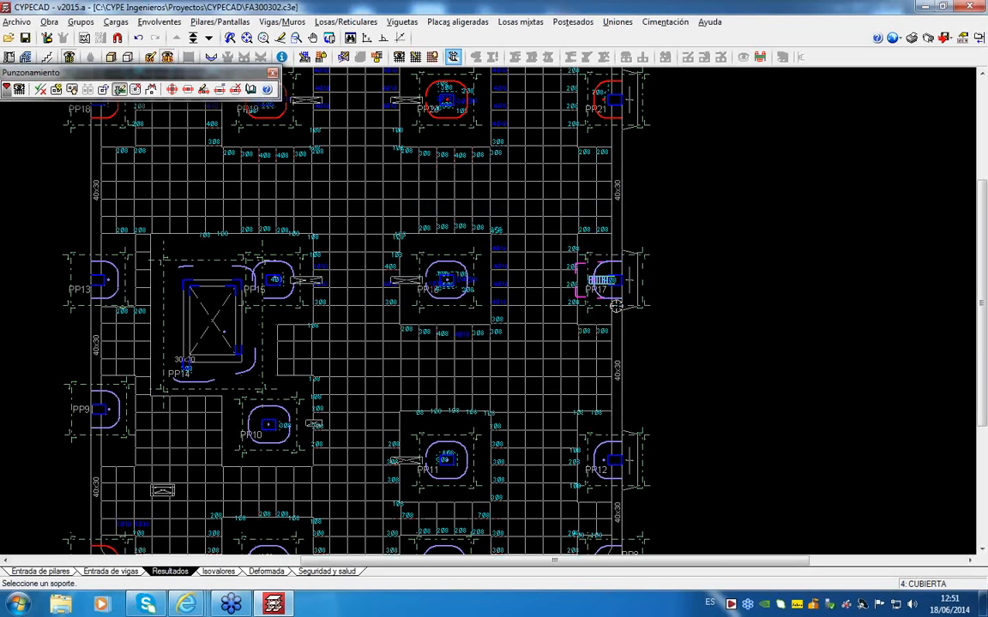
scroll(600, 285, up, 2)
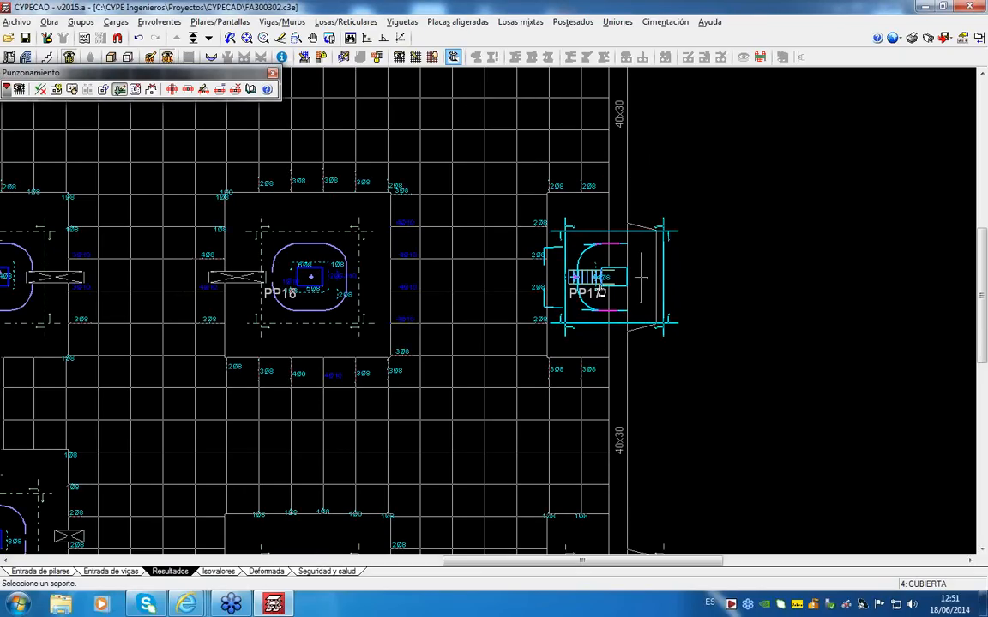
scroll(634, 315, down, 1)
scroll(635, 316, down, 3)
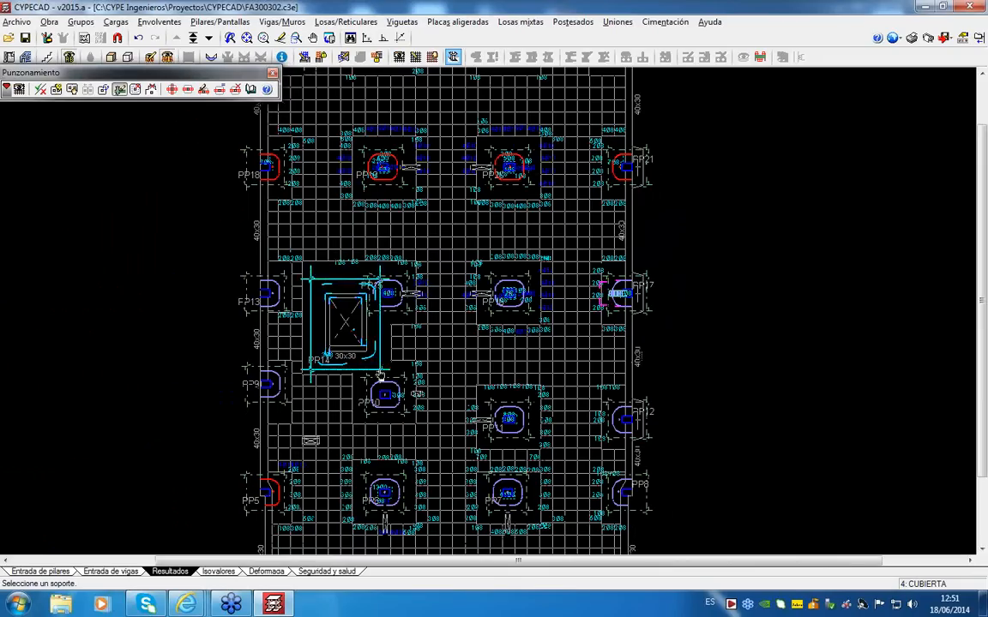
Step: Generate z1 beam-type punching reinforcement at interior supports PP19 and PP20
click(171, 90)
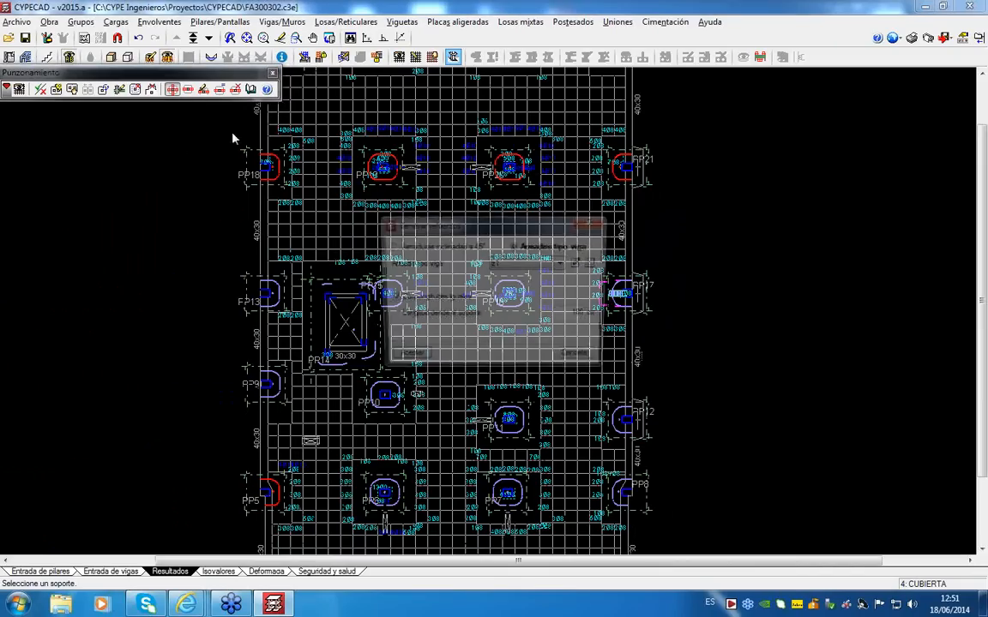
click(401, 359)
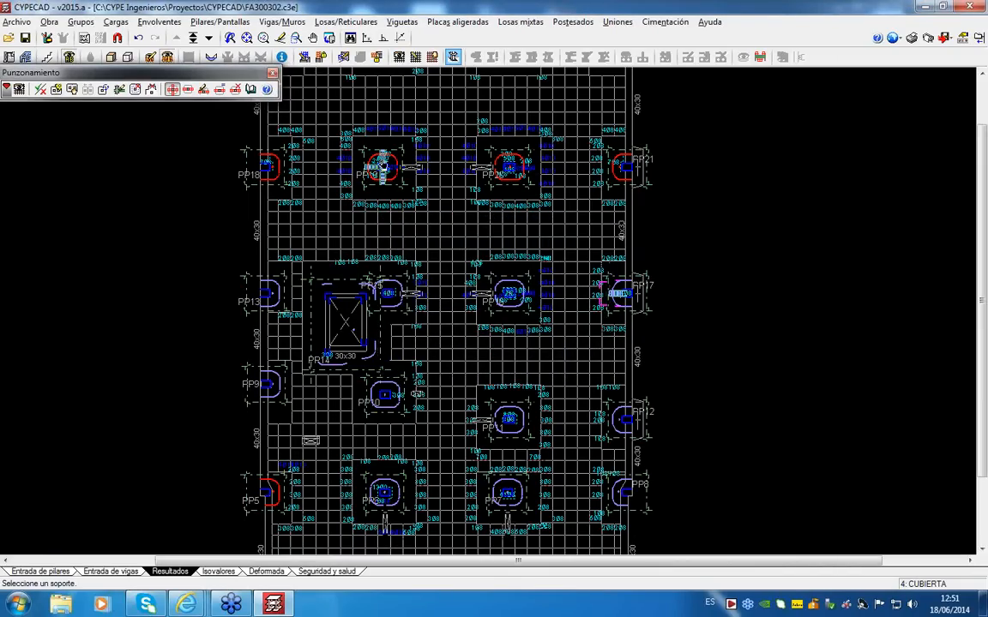
scroll(408, 163, up, 3)
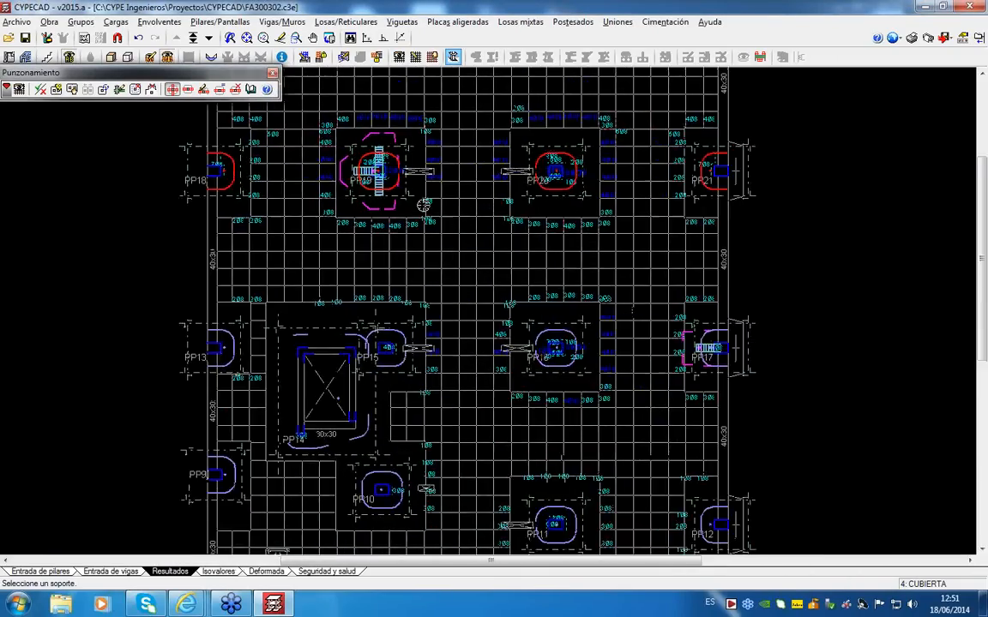
scroll(409, 163, up, 2)
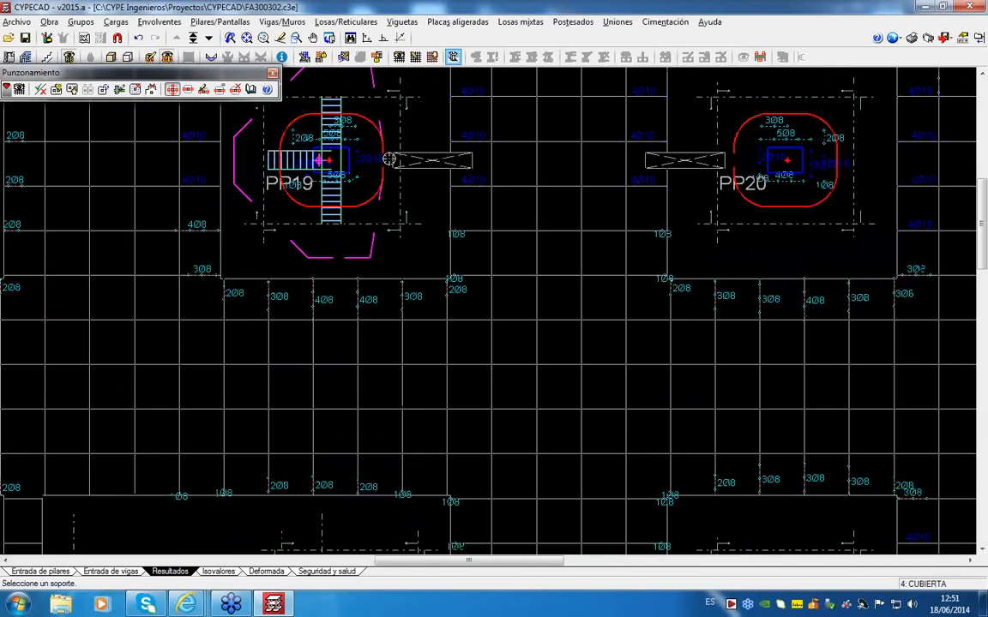
scroll(403, 158, up, 2)
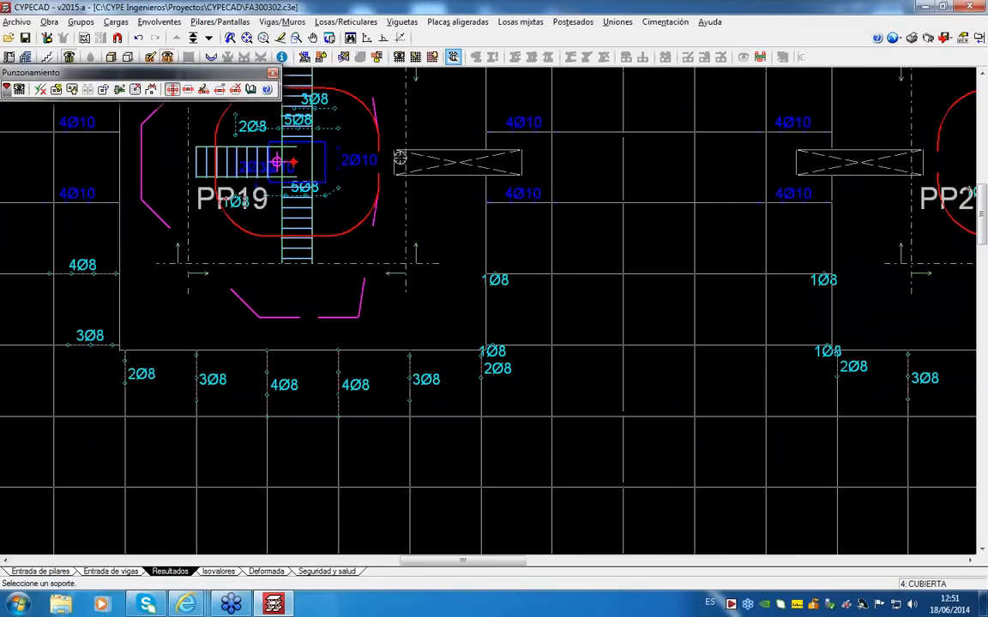
scroll(379, 159, down, 5)
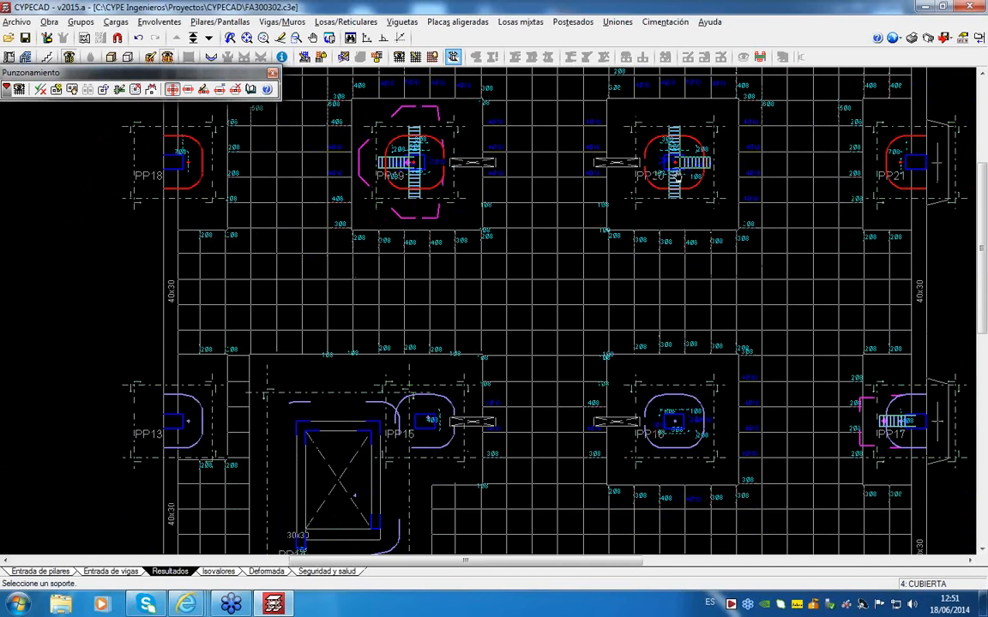
click(674, 169)
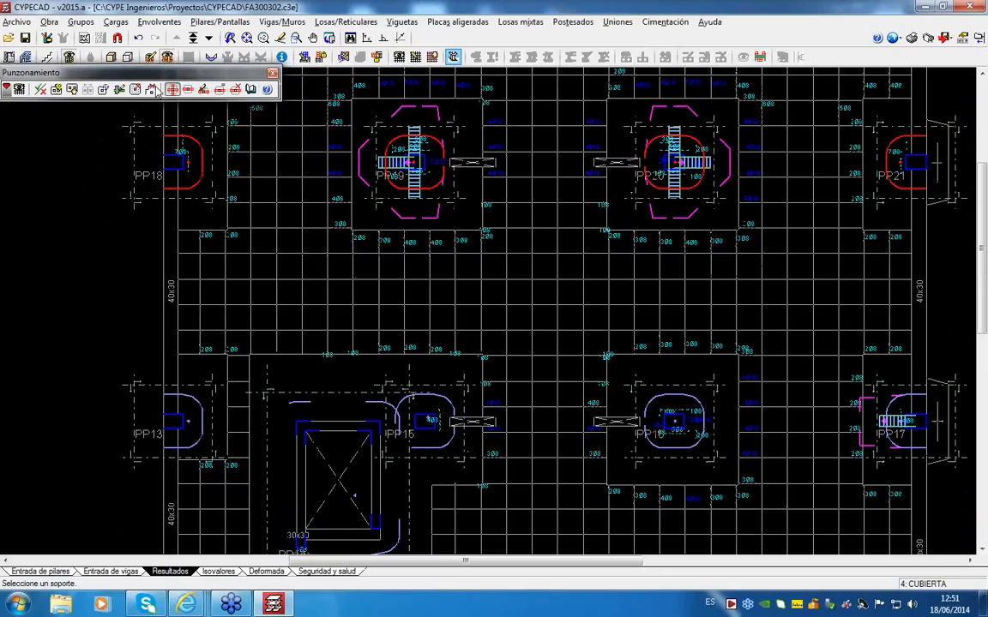
Step: Edit PP20's z1 beam-type reinforcement to use Ø8 stirrups and Ø8 branches
click(204, 89)
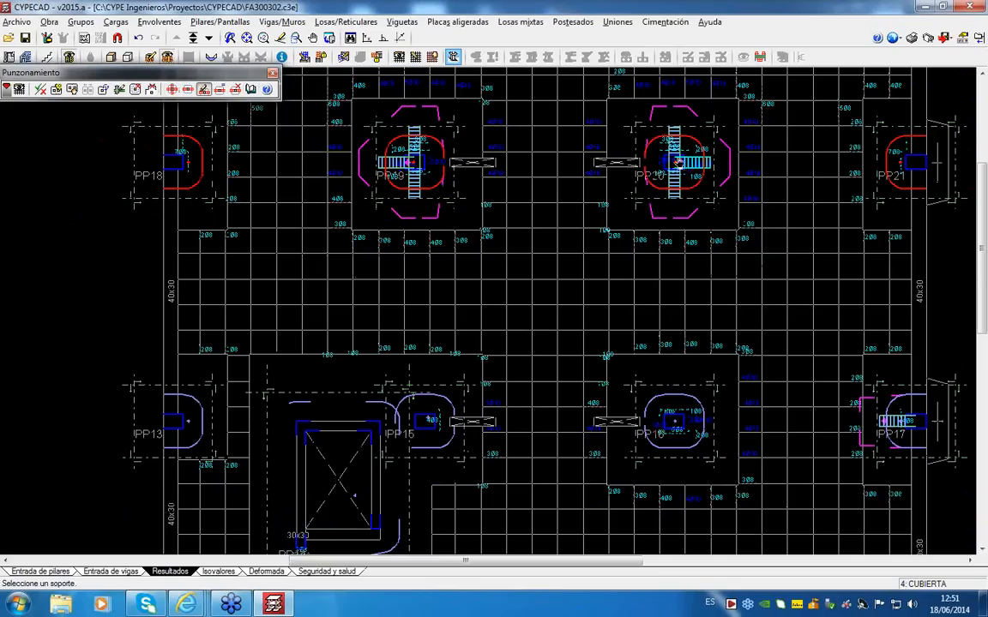
click(675, 162)
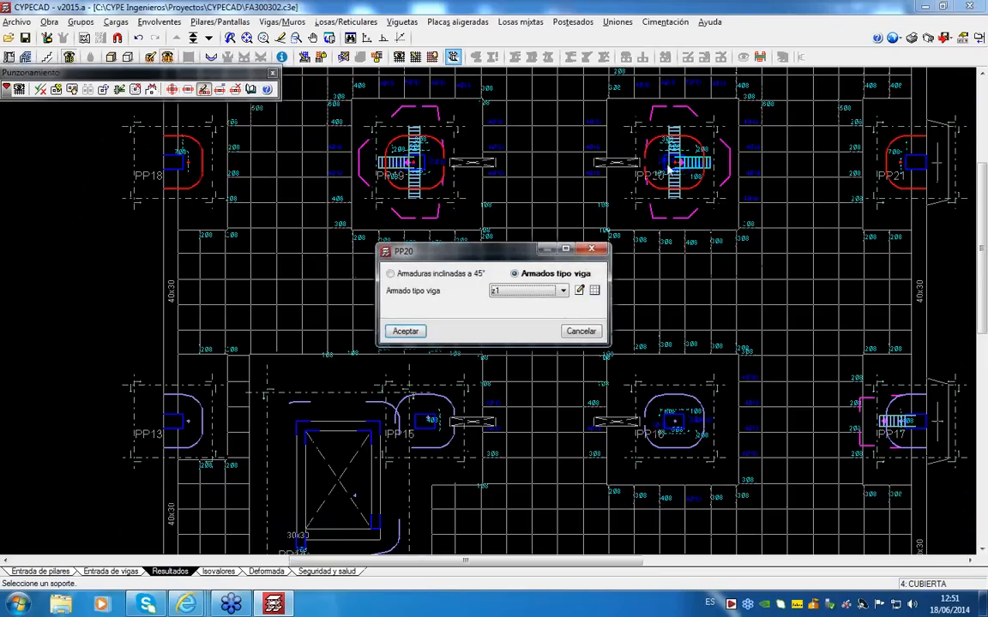
click(580, 292)
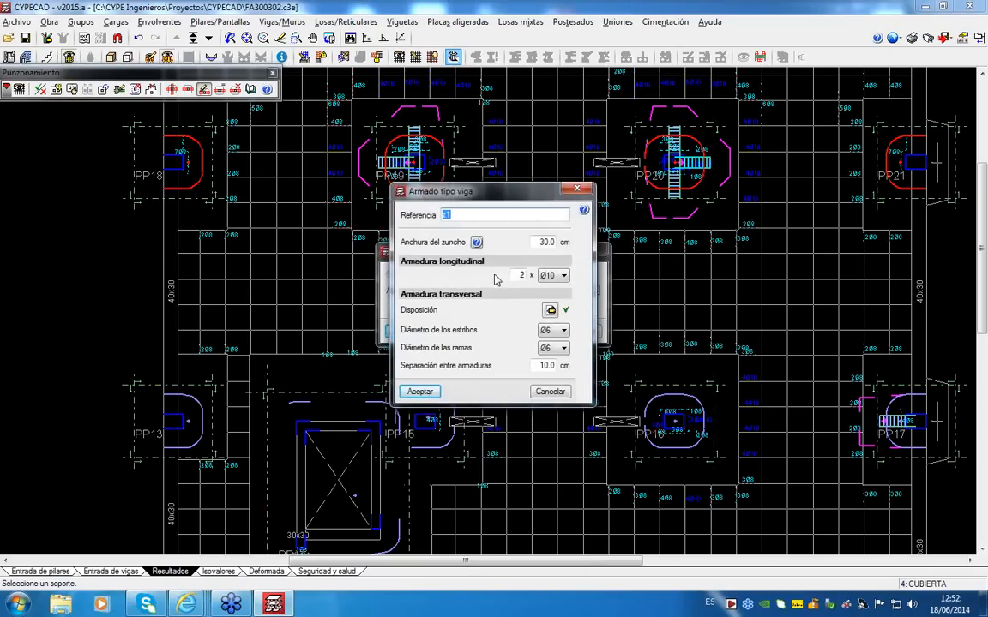
click(559, 330)
click(555, 359)
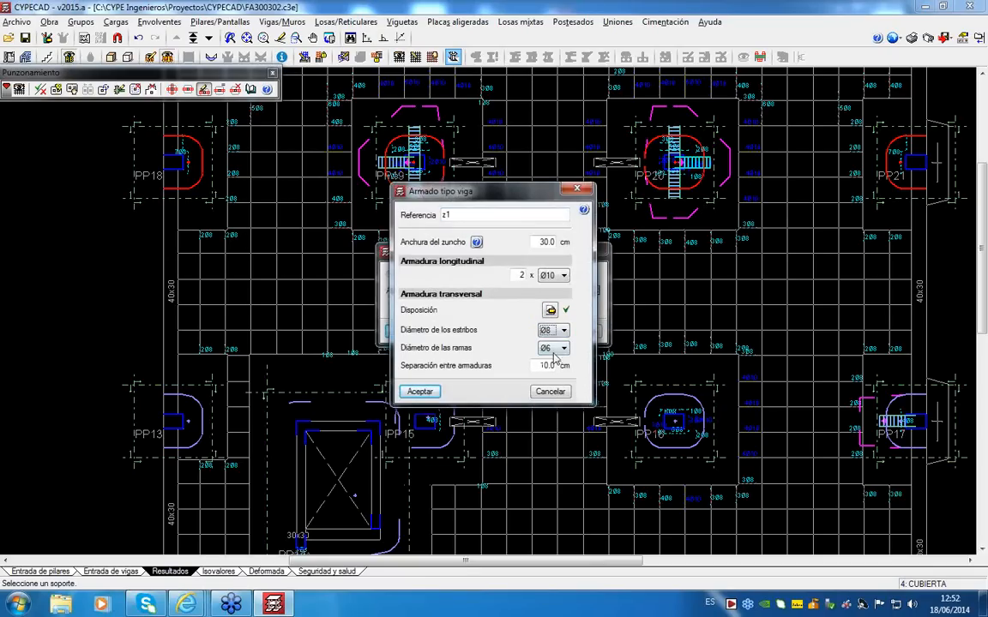
click(557, 348)
click(554, 367)
click(420, 392)
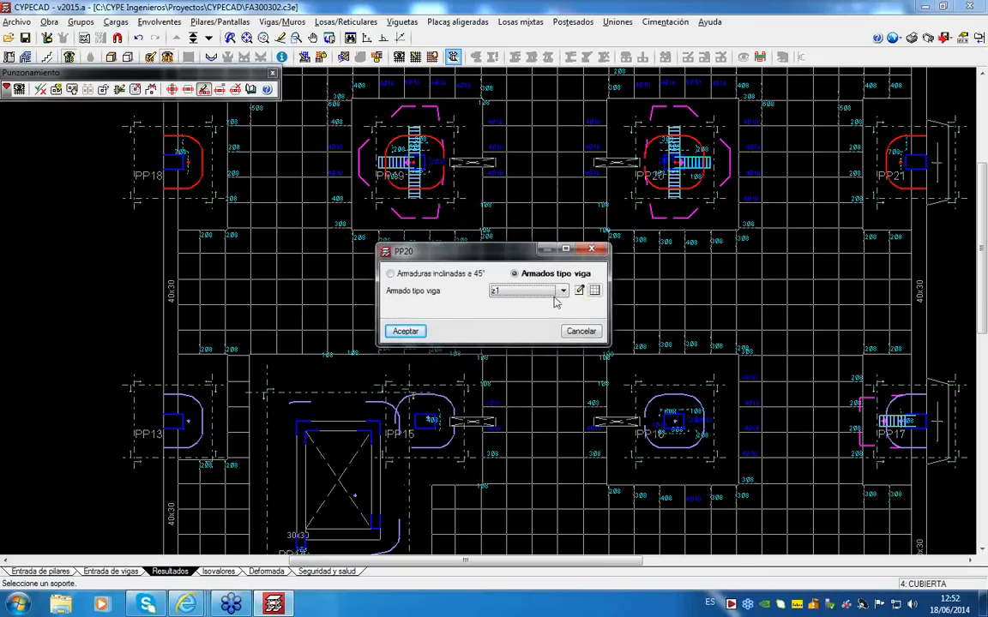
click(405, 332)
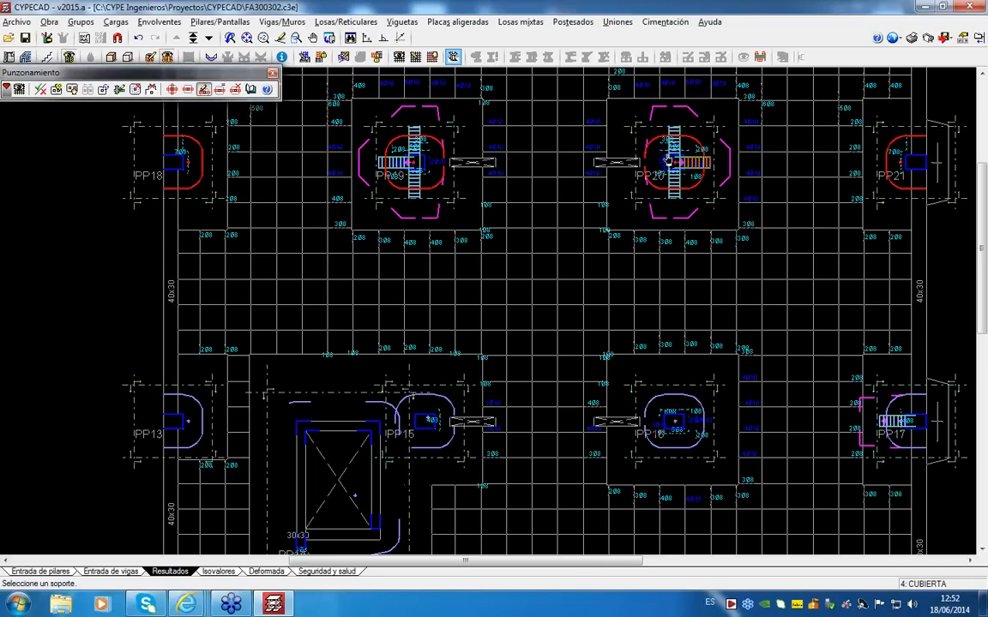
Step: Review the z1 definition from another of PP20's reinforcement strips, accept it and examine the checks at PP19 and PP20
click(678, 146)
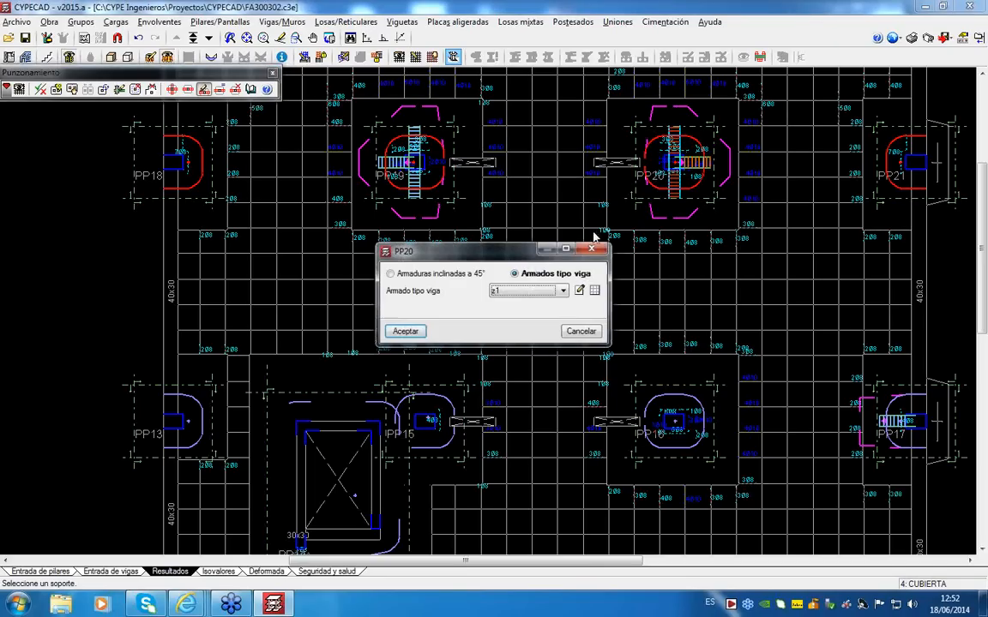
click(579, 291)
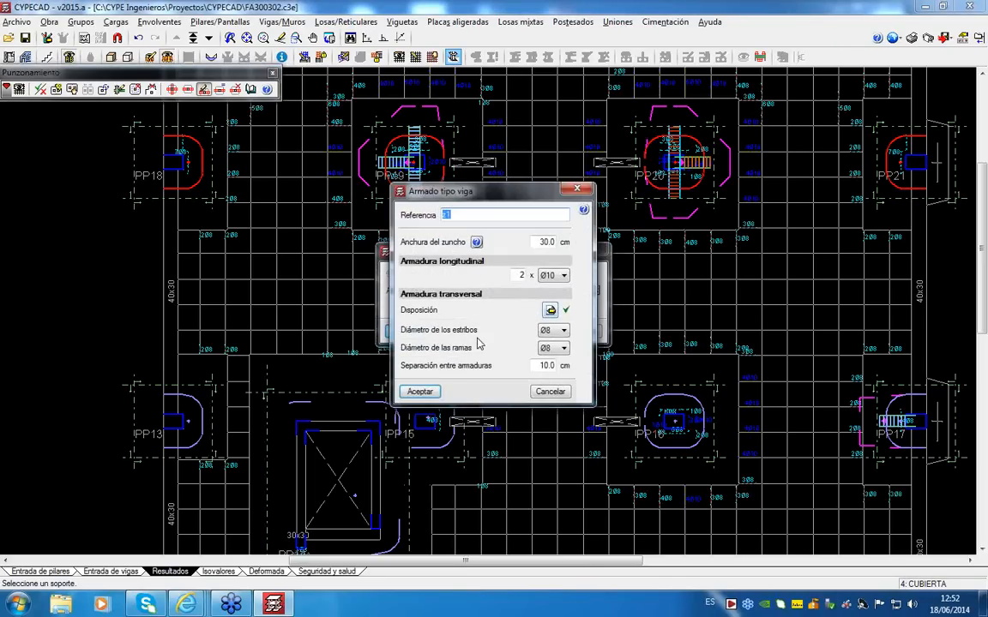
click(420, 392)
click(420, 335)
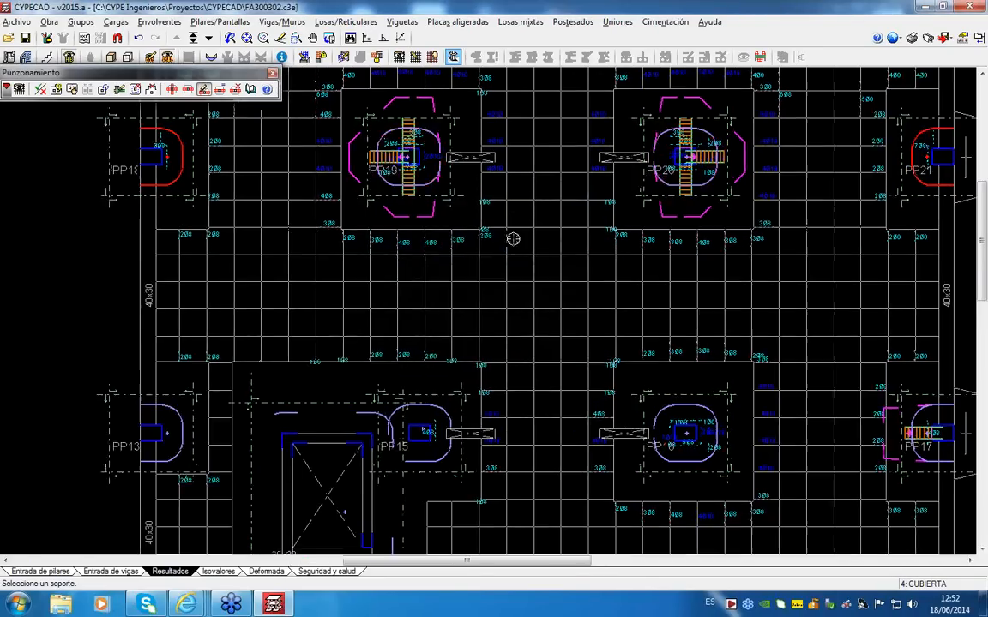
scroll(592, 243, up, 2)
scroll(592, 242, down, 2)
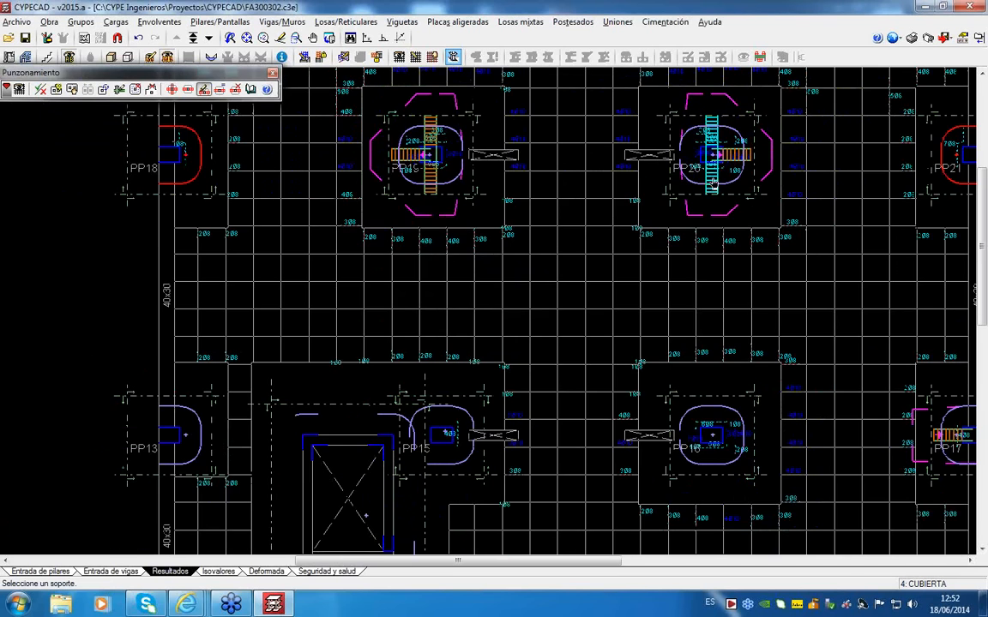
scroll(580, 214, down, 2)
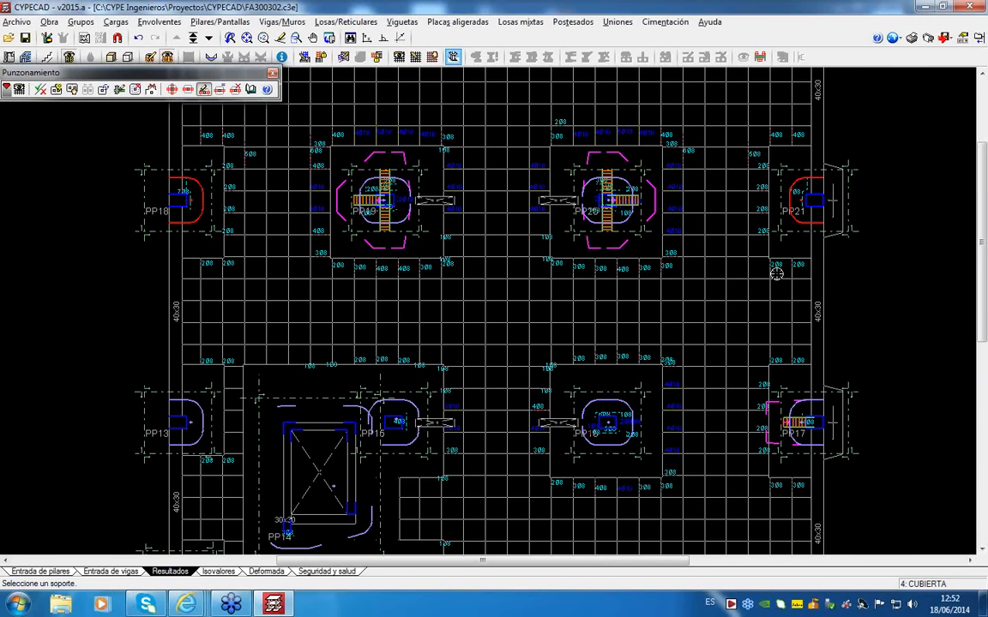
scroll(572, 232, down, 1)
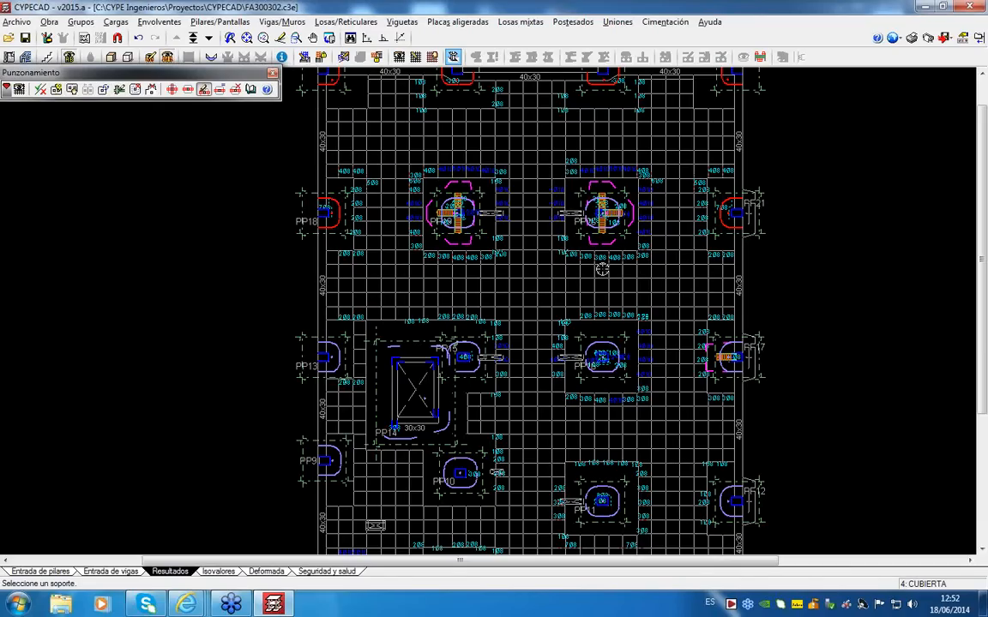
Step: Examine support PP19's punching data, including effective depth, reinforcement ratios and punching reinforcement area
click(120, 92)
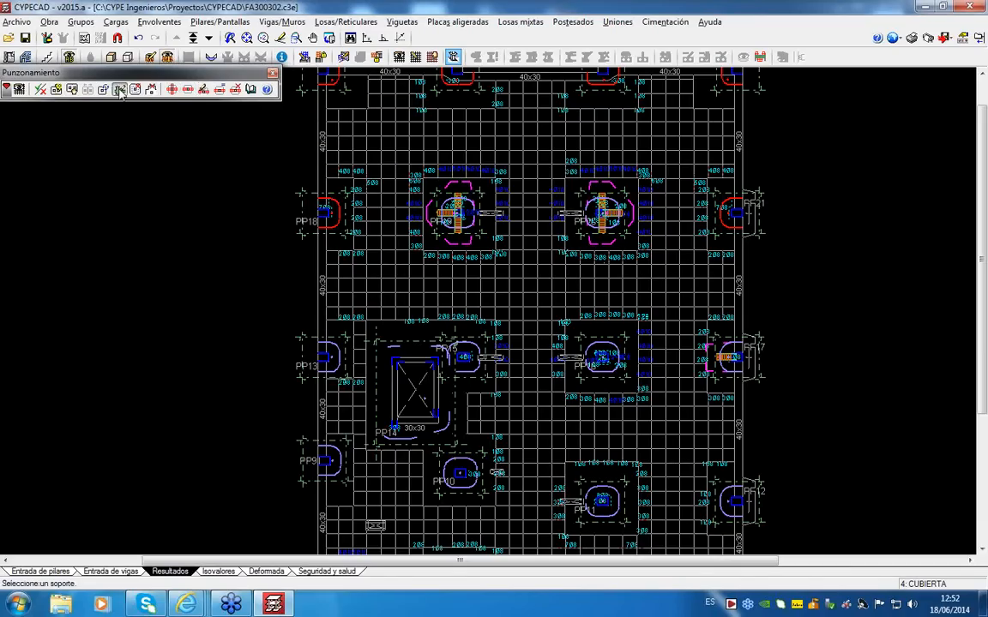
click(456, 213)
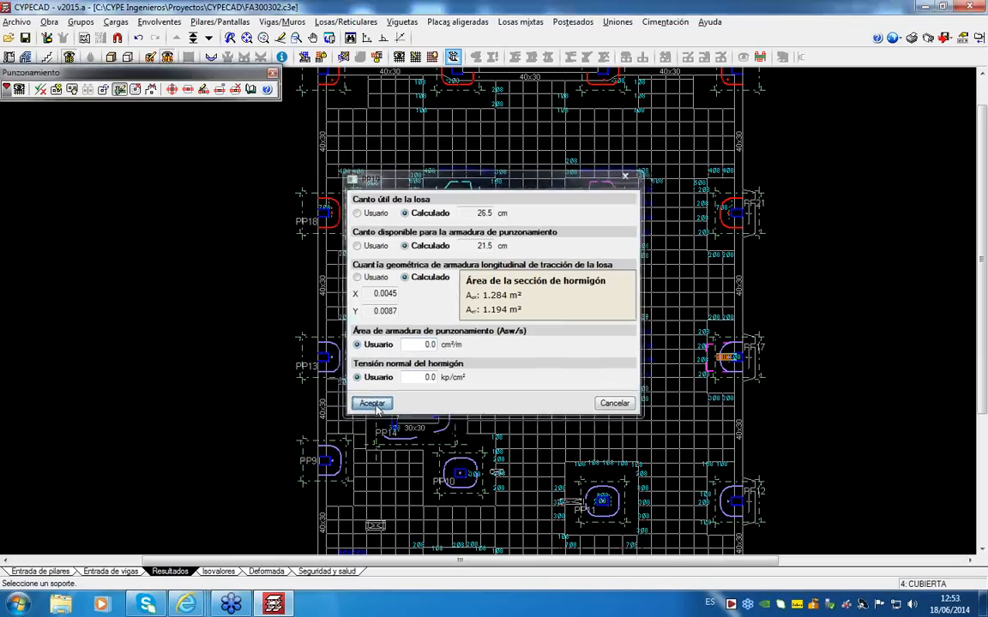
click(372, 404)
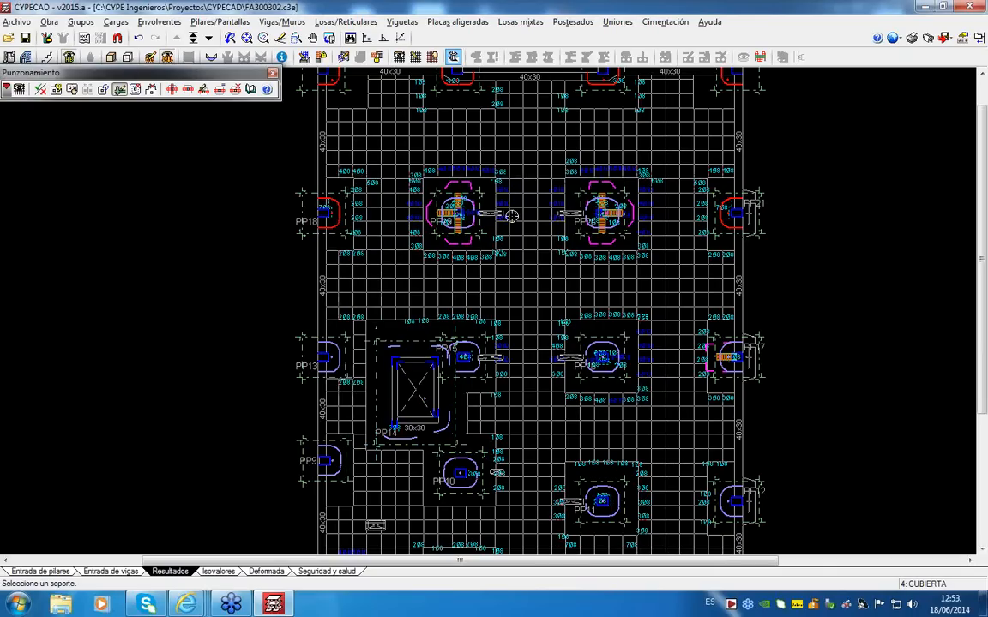
Step: Switch to beam entry, open the drawing selection and list the available drawing types in the drawing's edit dialog
click(928, 39)
click(111, 571)
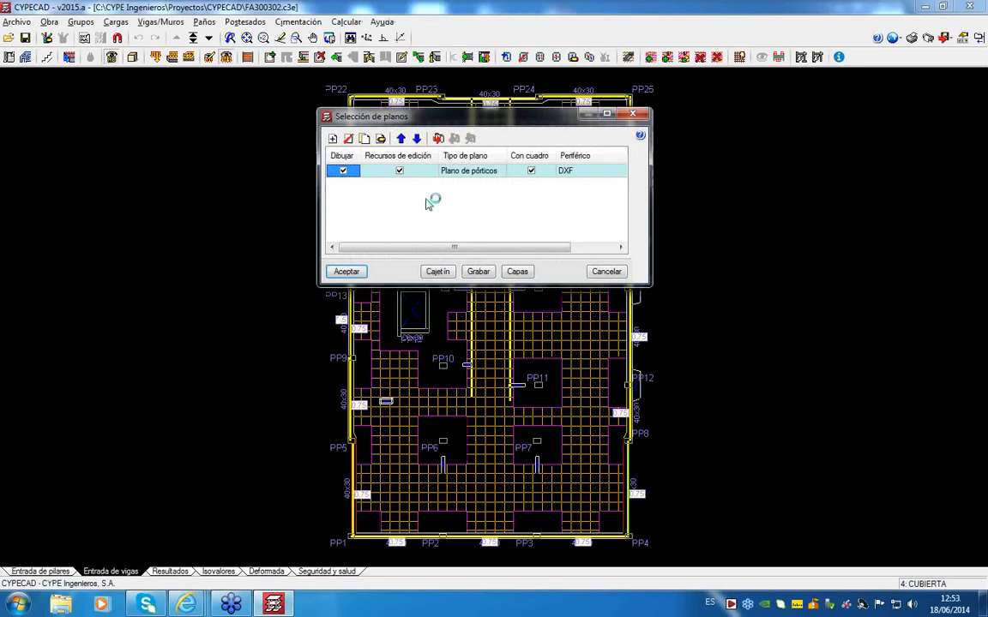
click(334, 141)
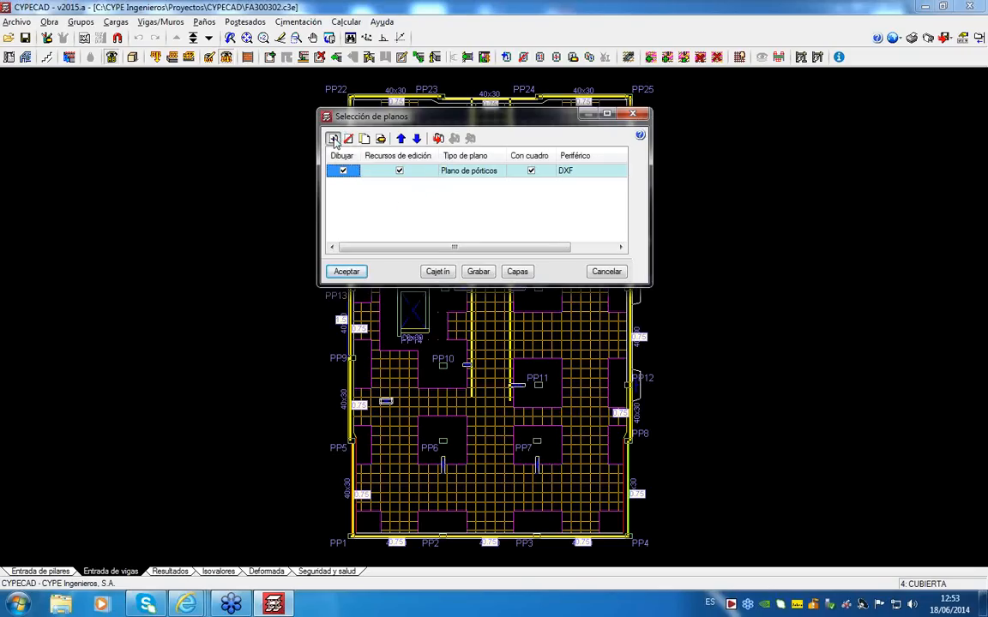
click(382, 140)
click(414, 32)
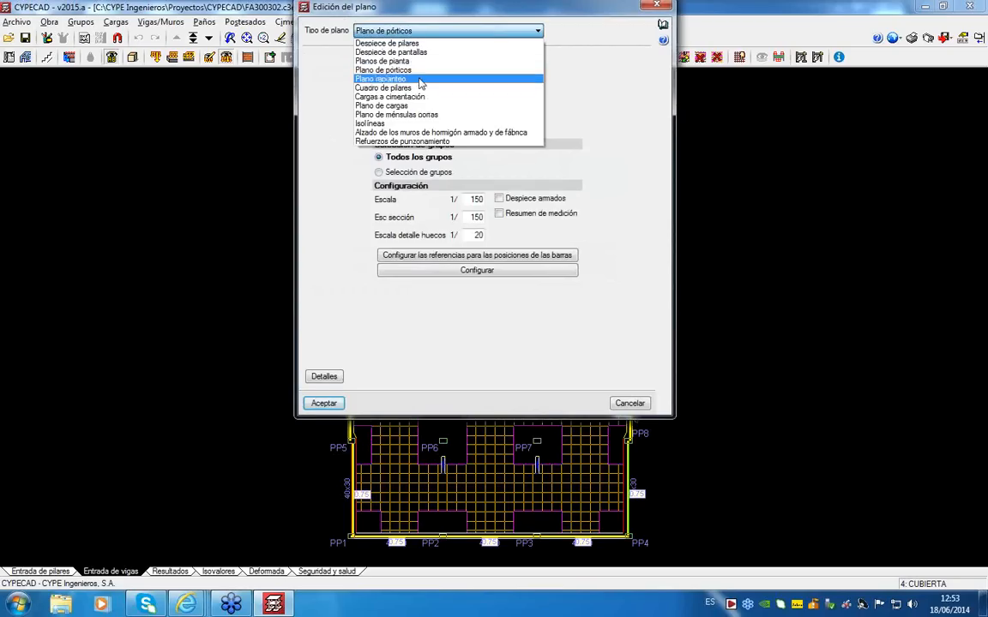
Step: Set the drawing type to Refuerzos de punzonamiento and enable the column references among the plan elements
click(435, 142)
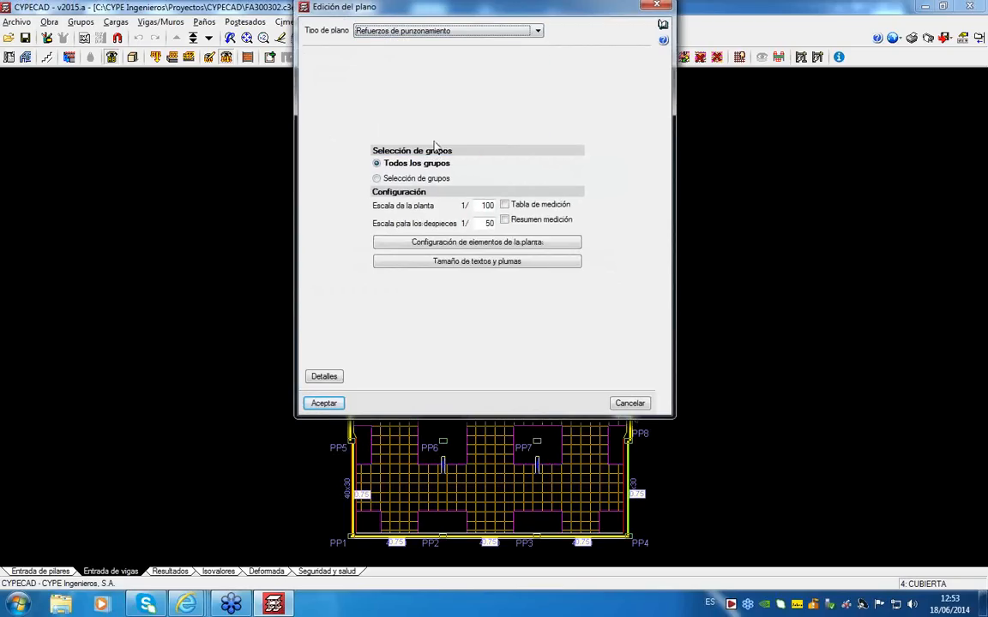
click(463, 247)
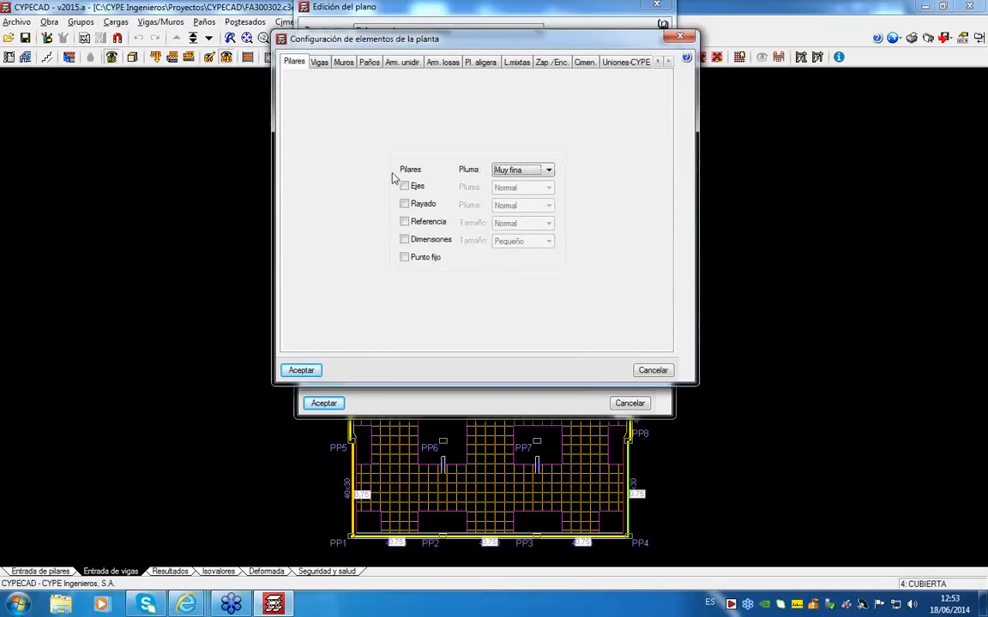
click(407, 223)
click(319, 62)
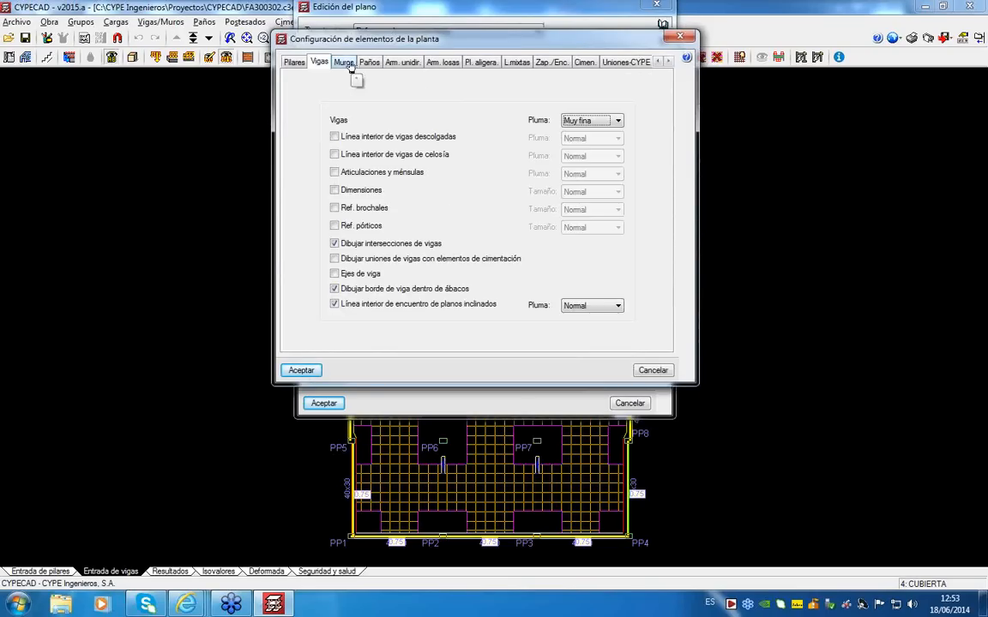
click(343, 63)
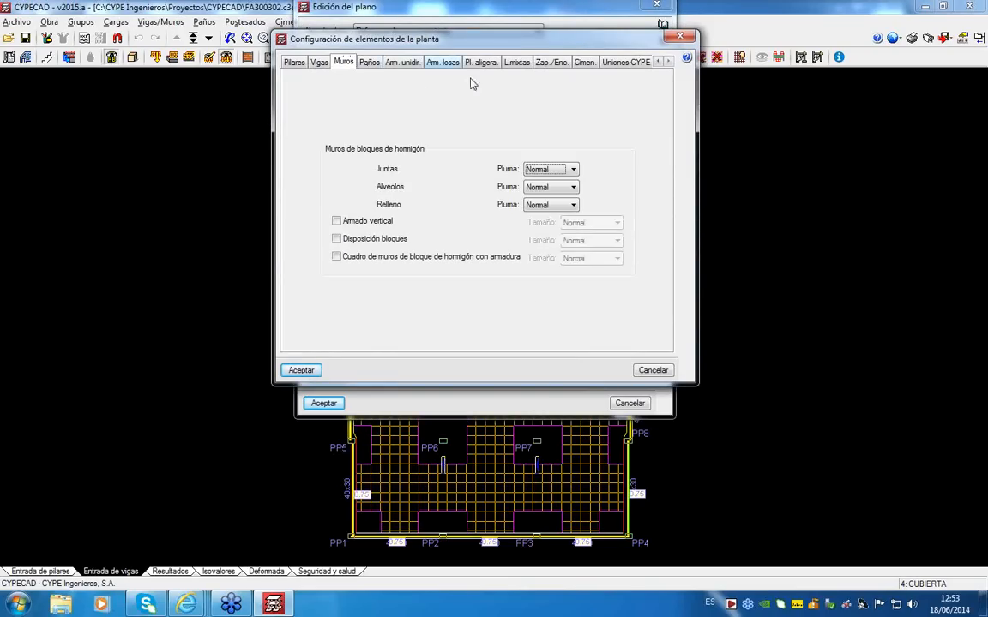
click(308, 371)
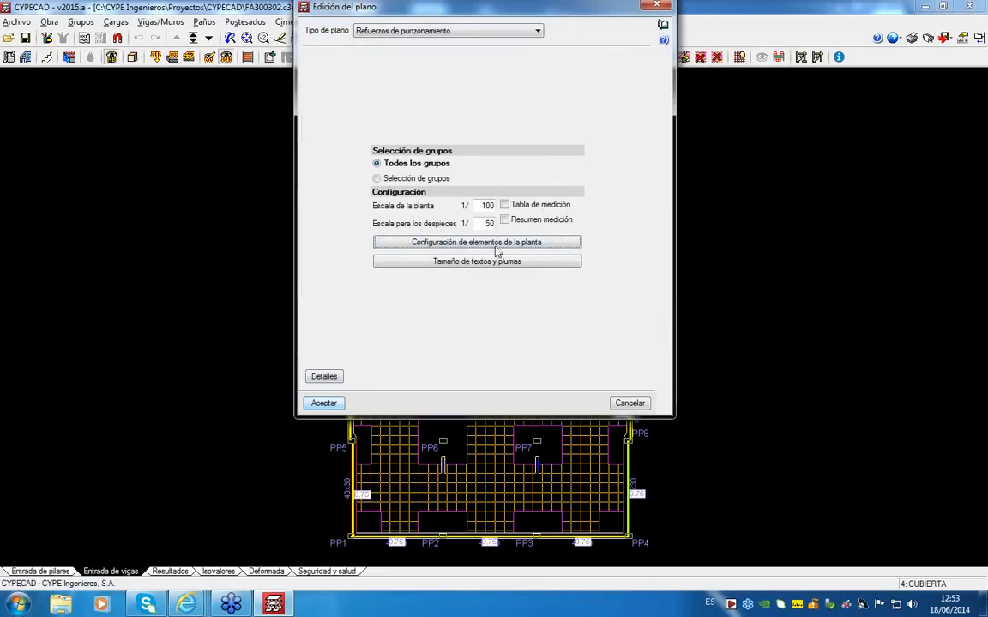
Step: Include the measurement table and the measurement summary in the punching reinforcement drawing
click(504, 204)
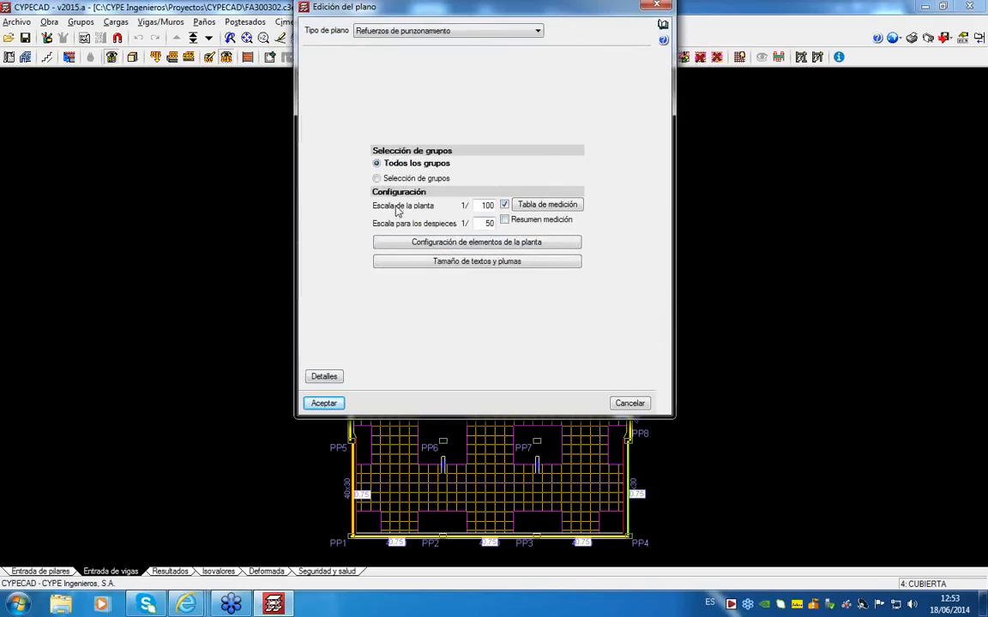
click(505, 220)
click(329, 406)
Step: Restrict the drawing to the CUBIERTA group, from CUBIERTA to CUBIERTA, and generate the sheet composition
click(405, 179)
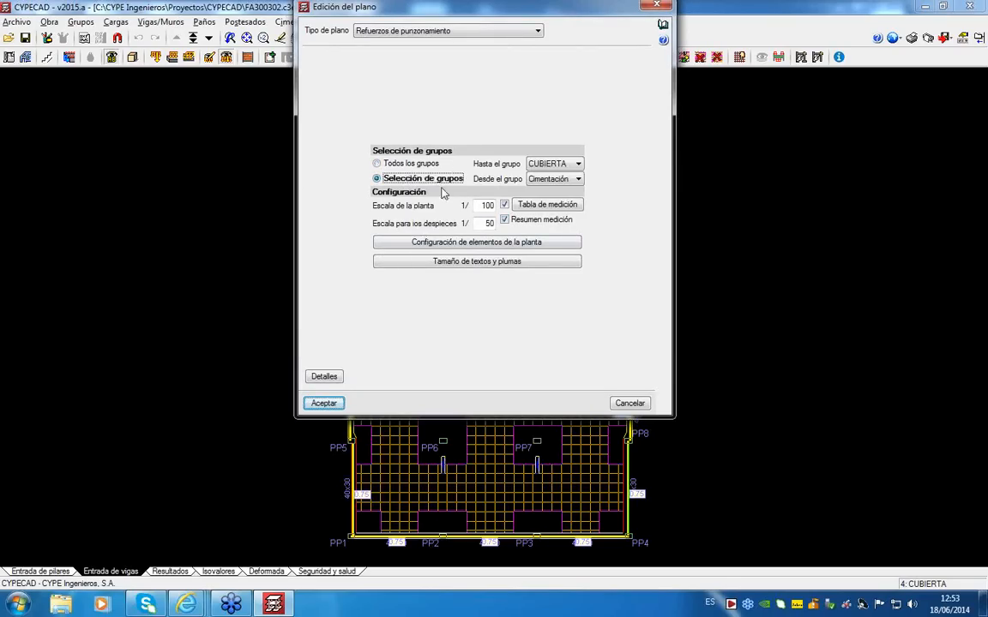
click(563, 163)
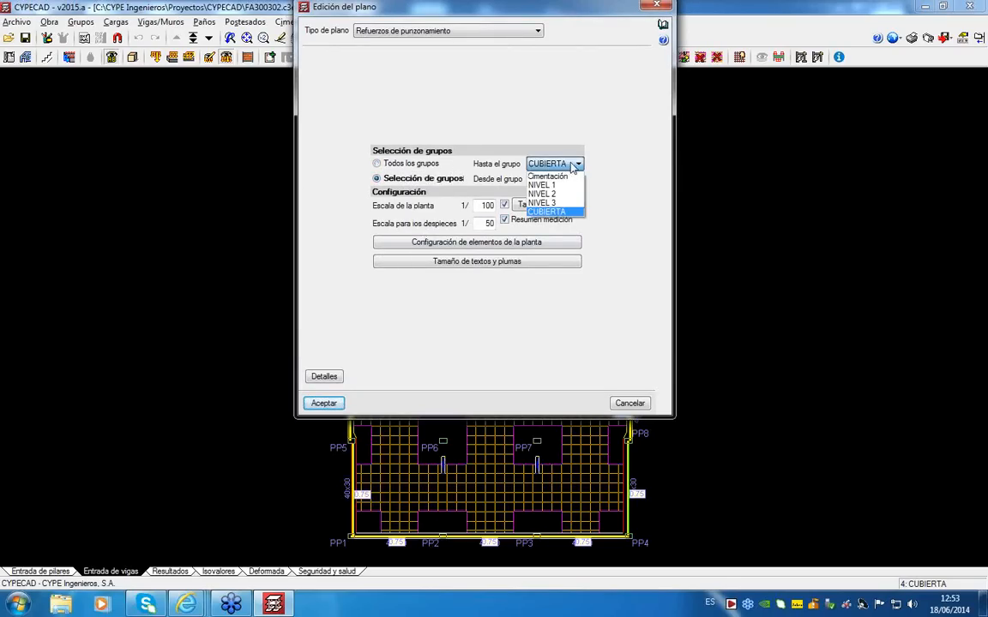
click(578, 163)
click(567, 180)
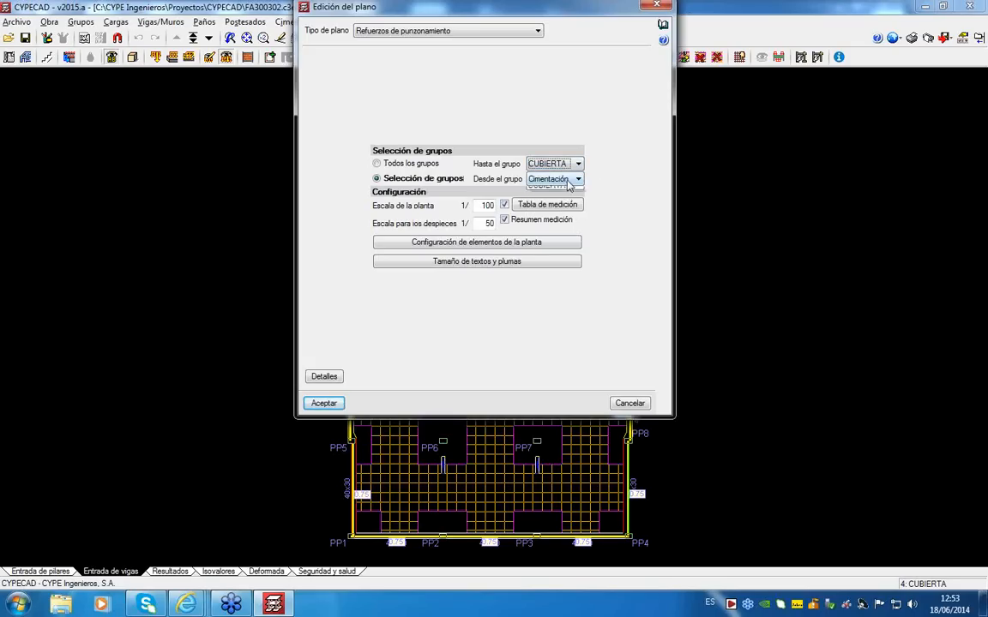
click(549, 232)
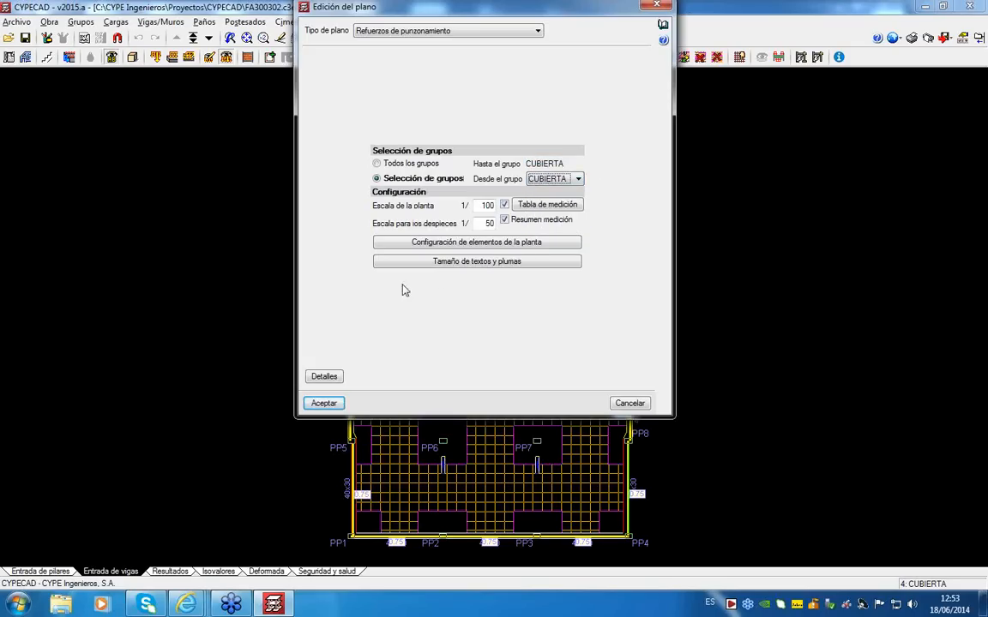
click(325, 403)
click(355, 272)
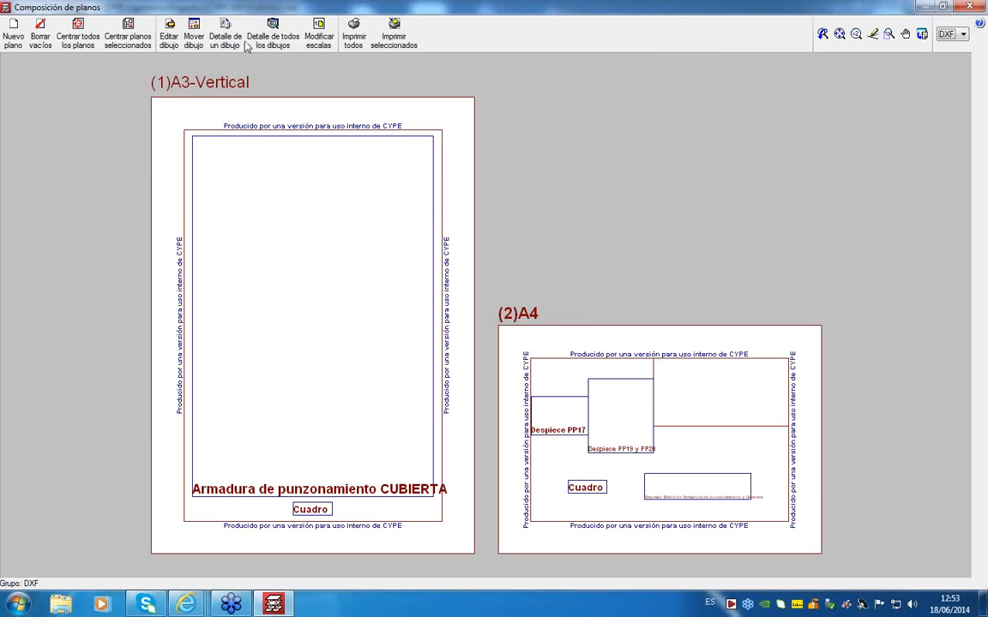
Step: Show all drawings in detail and examine the punching reinforcement plan, the column details and the steel tables on both sheets
click(254, 40)
scroll(358, 267, up, 2)
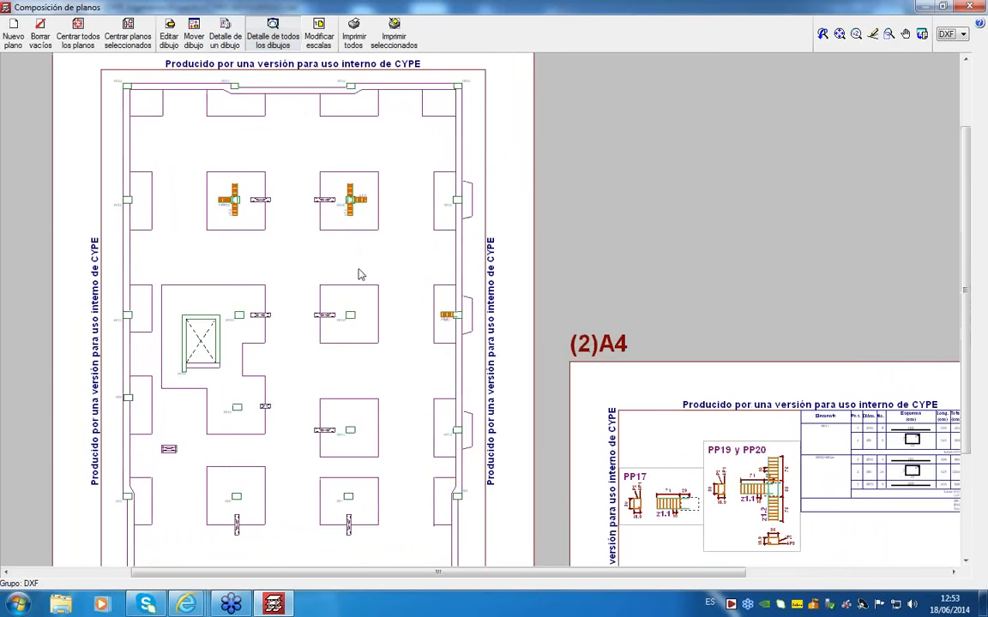
scroll(364, 204, up, 5)
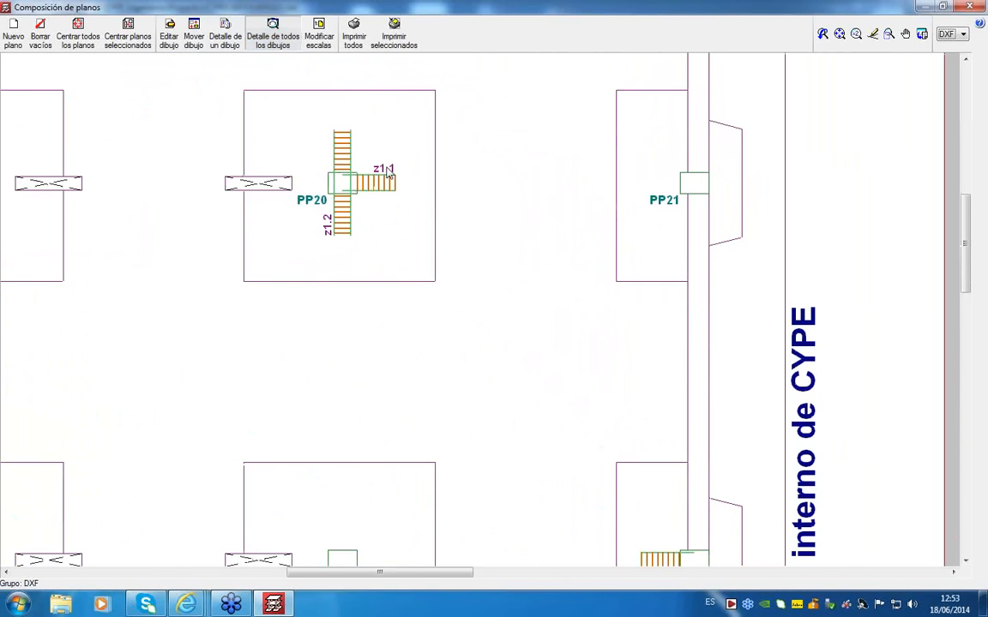
scroll(387, 171, down, 6)
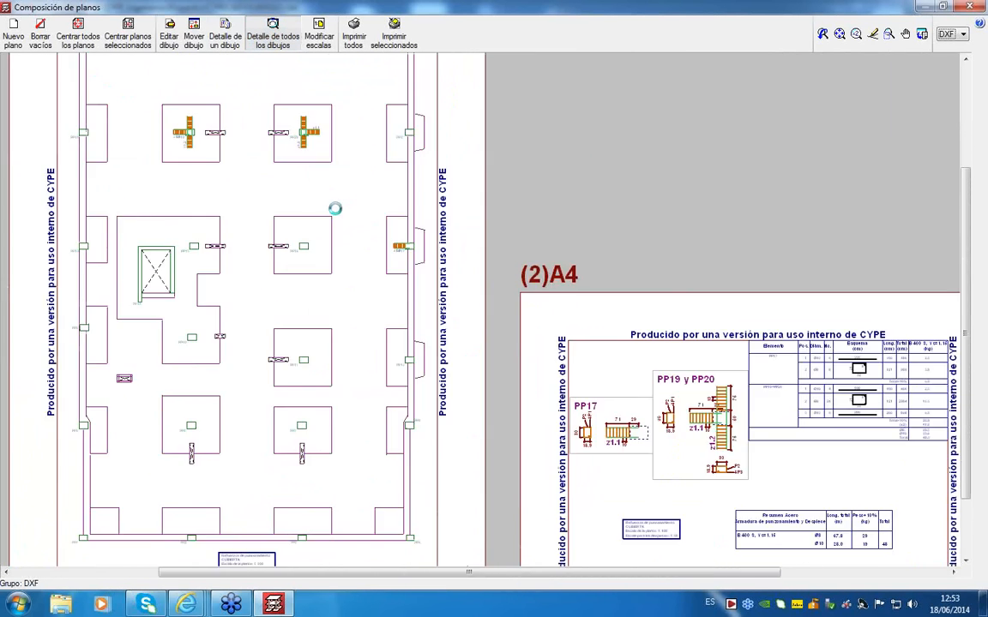
scroll(334, 208, down, 2)
scroll(500, 388, up, 5)
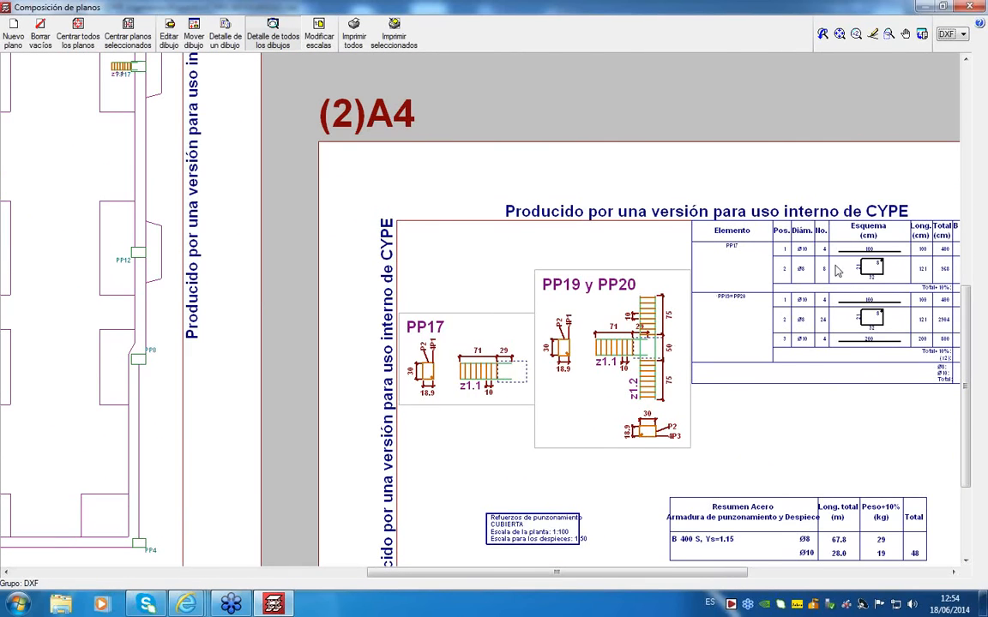
scroll(838, 270, down, 6)
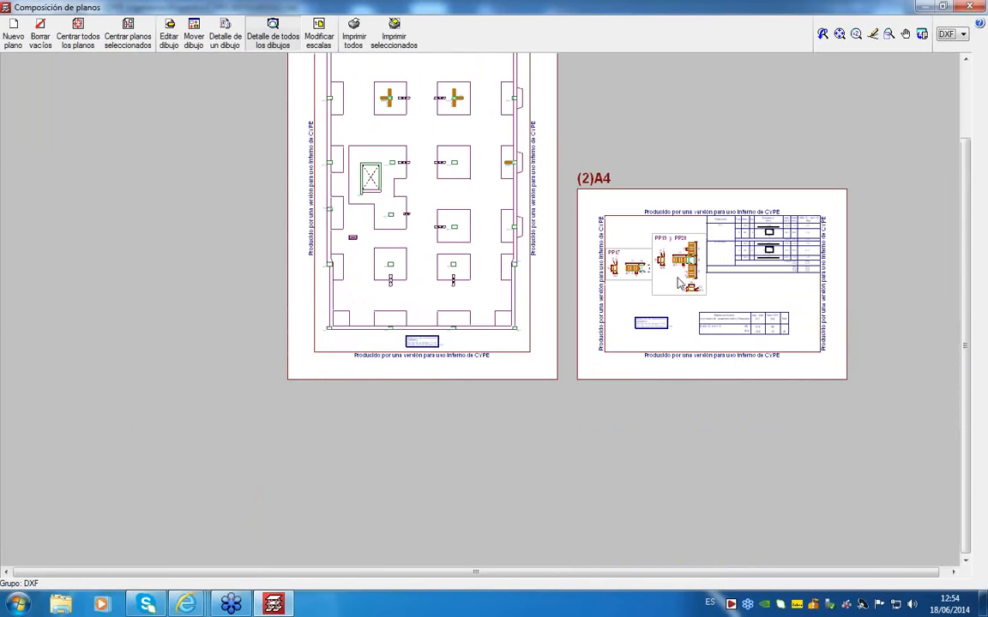
scroll(468, 297, down, 4)
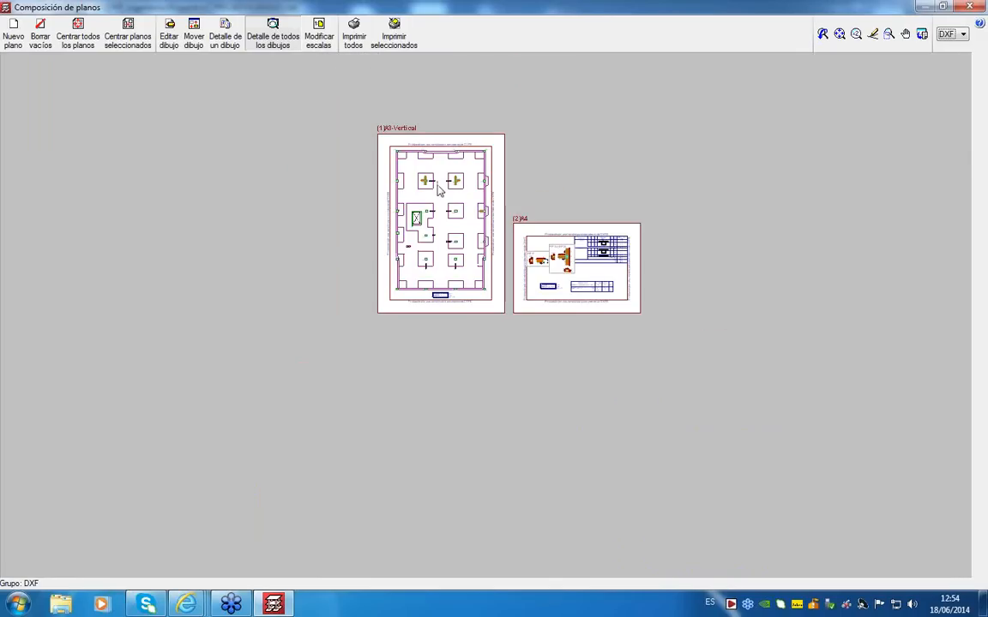
middle_drag(412, 223, 355, 282)
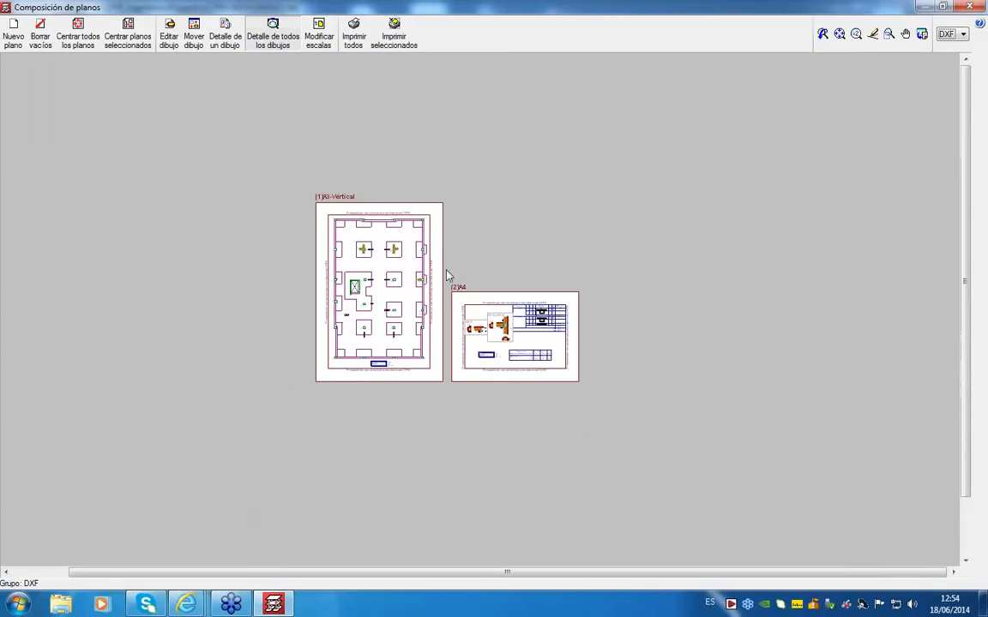
scroll(463, 291, up, 2)
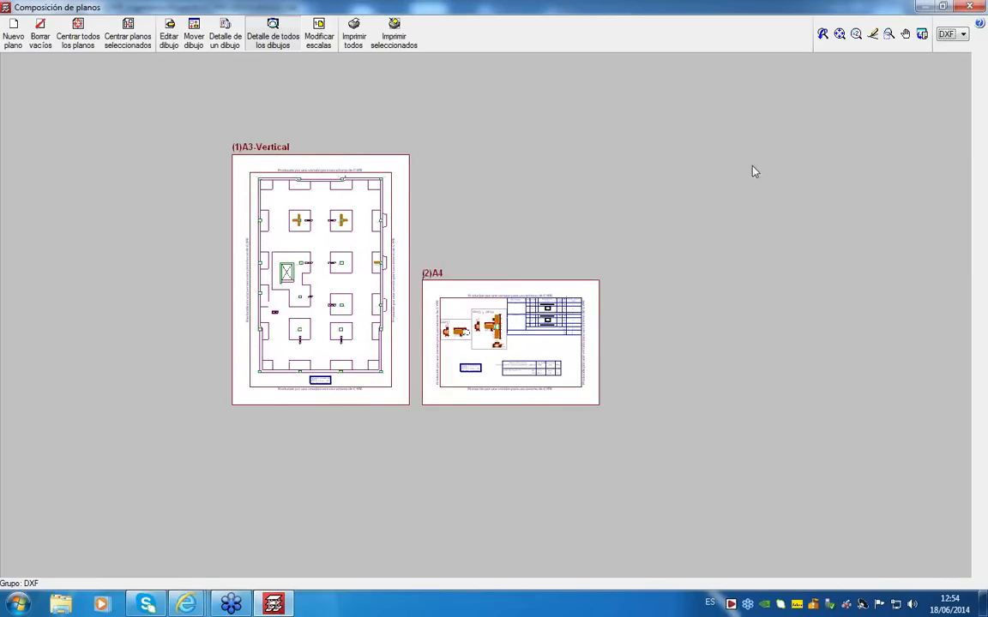
scroll(754, 171, up, 1)
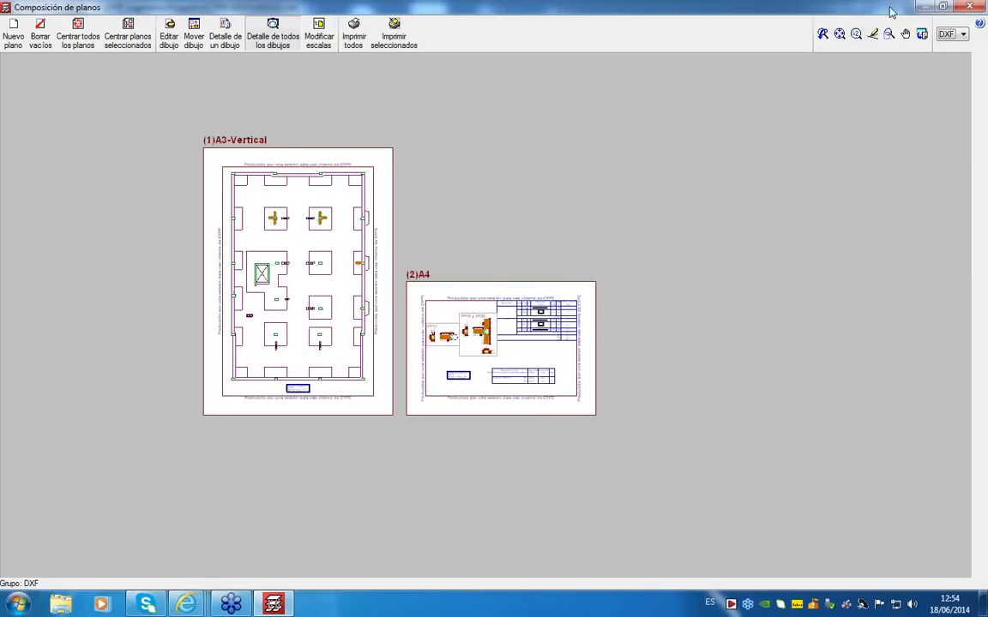
Step: Close the sheet composition and the drawing selection, and exit CYPECAD
click(970, 6)
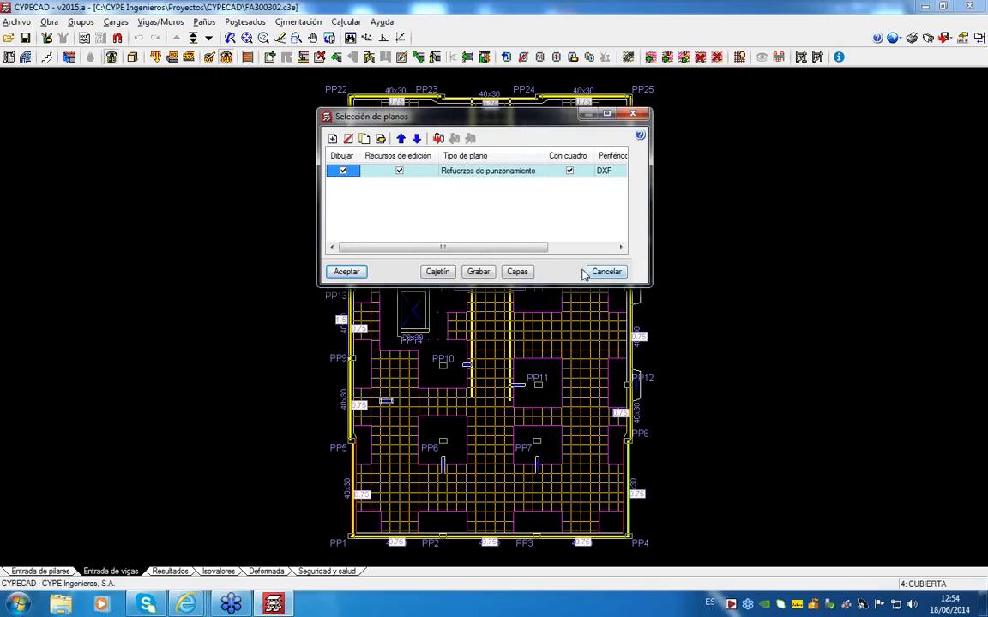
click(606, 272)
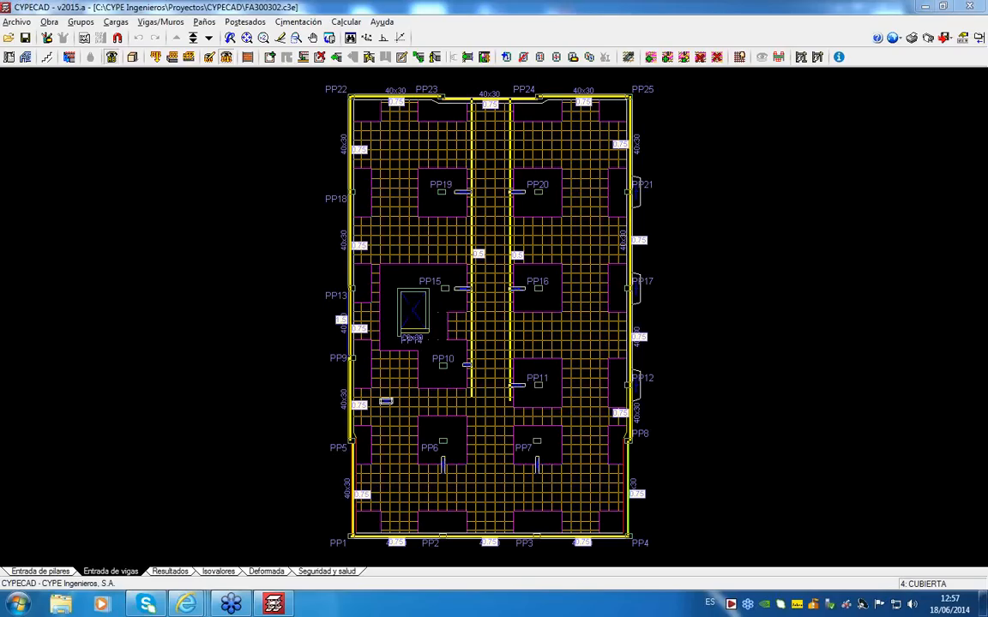
click(966, 9)
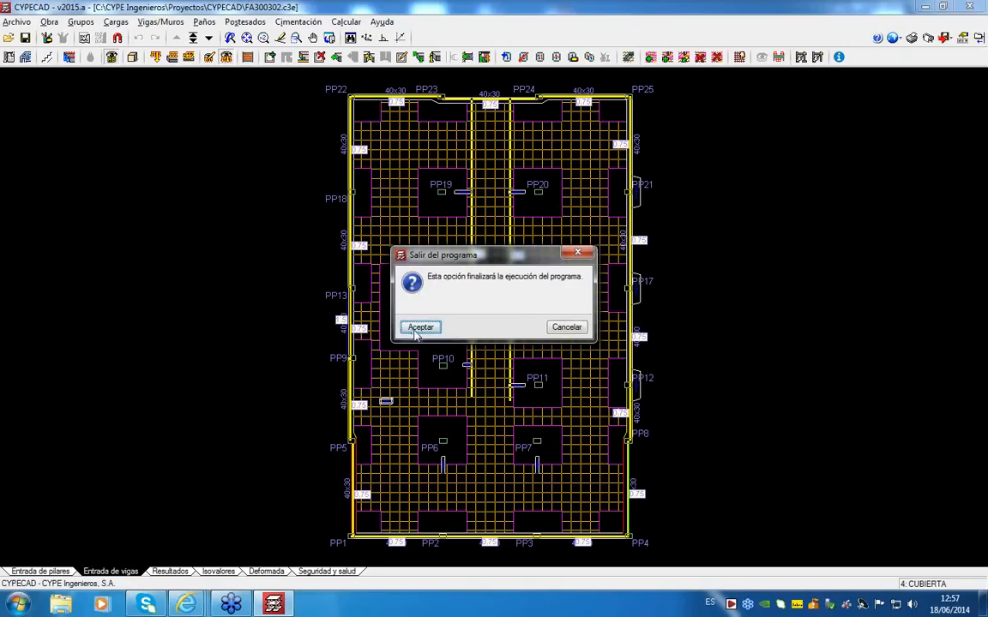
click(418, 328)
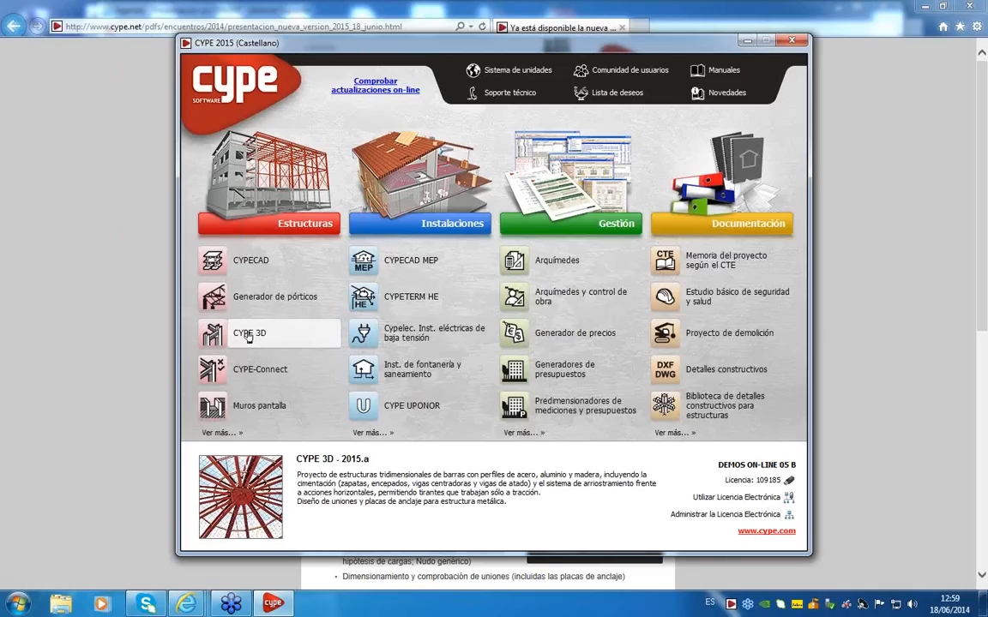
Step: Launch CYPE 3D and open the example project Ejemplo naves adosadas-1
click(244, 338)
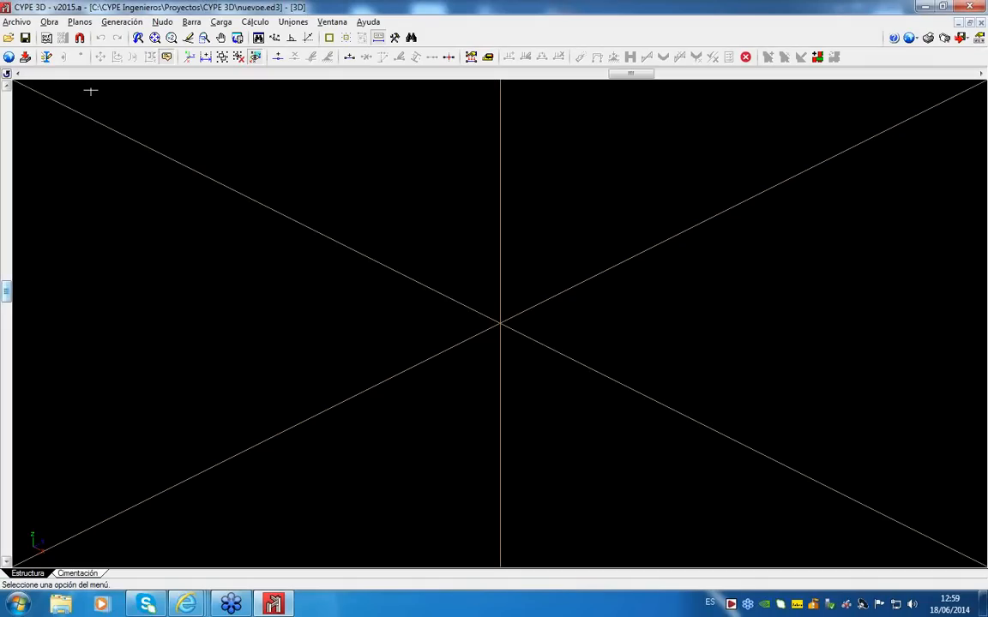
click(19, 22)
click(41, 52)
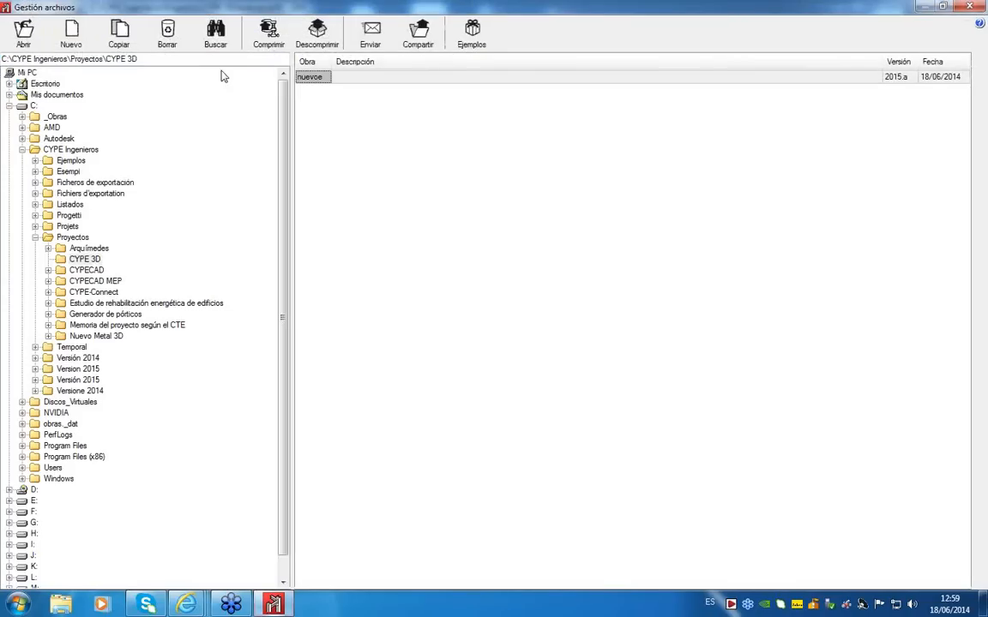
click(470, 35)
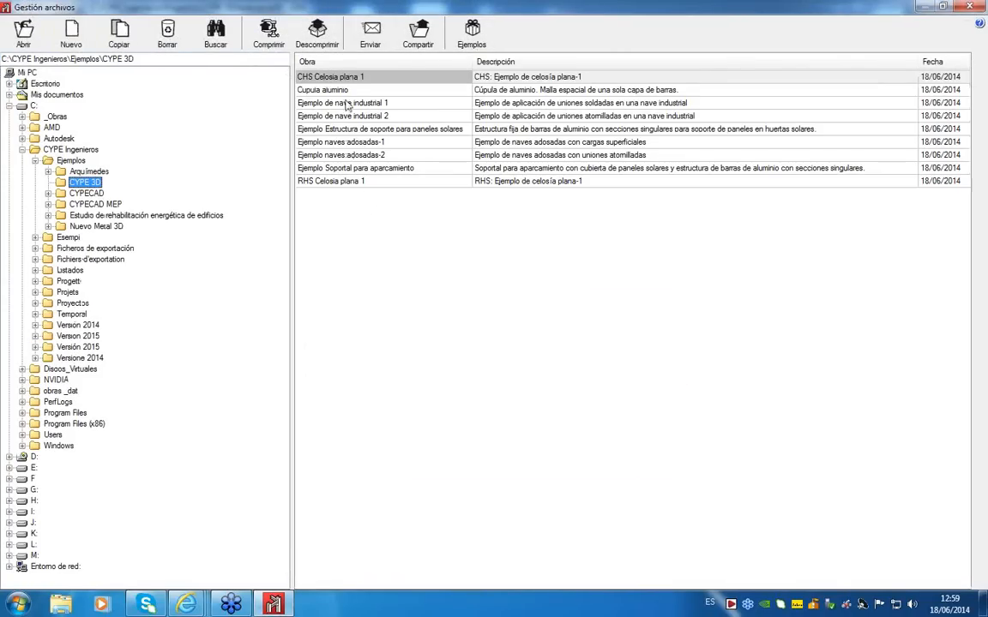
click(324, 140)
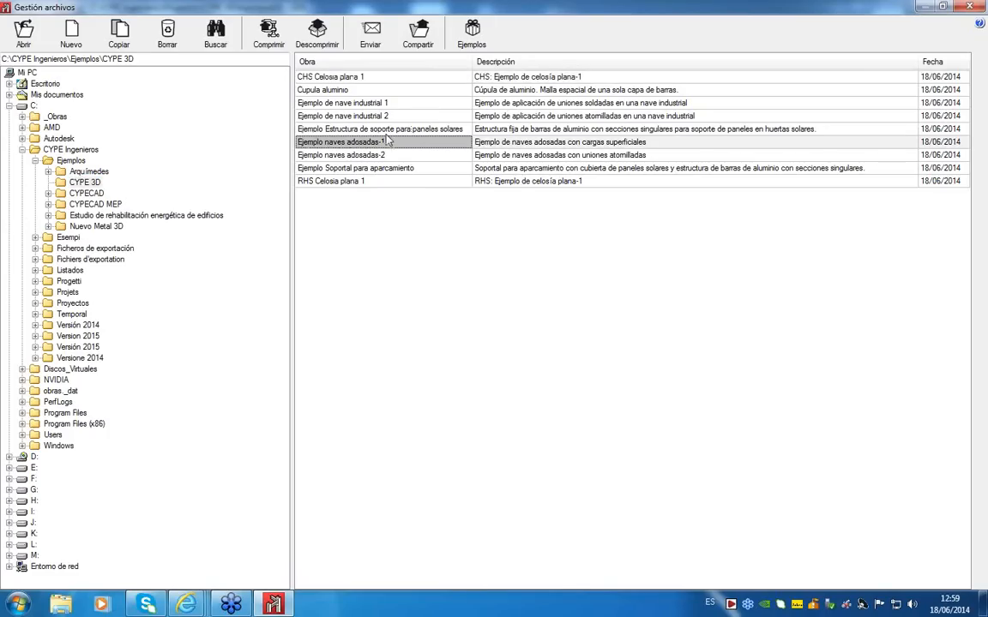
double_click(330, 142)
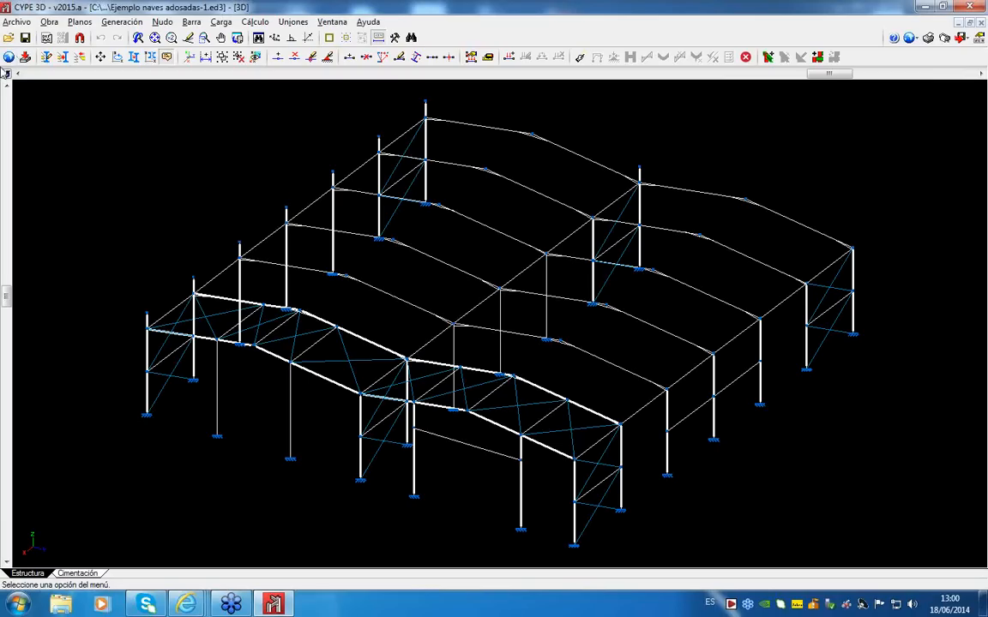
Step: Add a new layer named Pilares in the layer manager
click(51, 23)
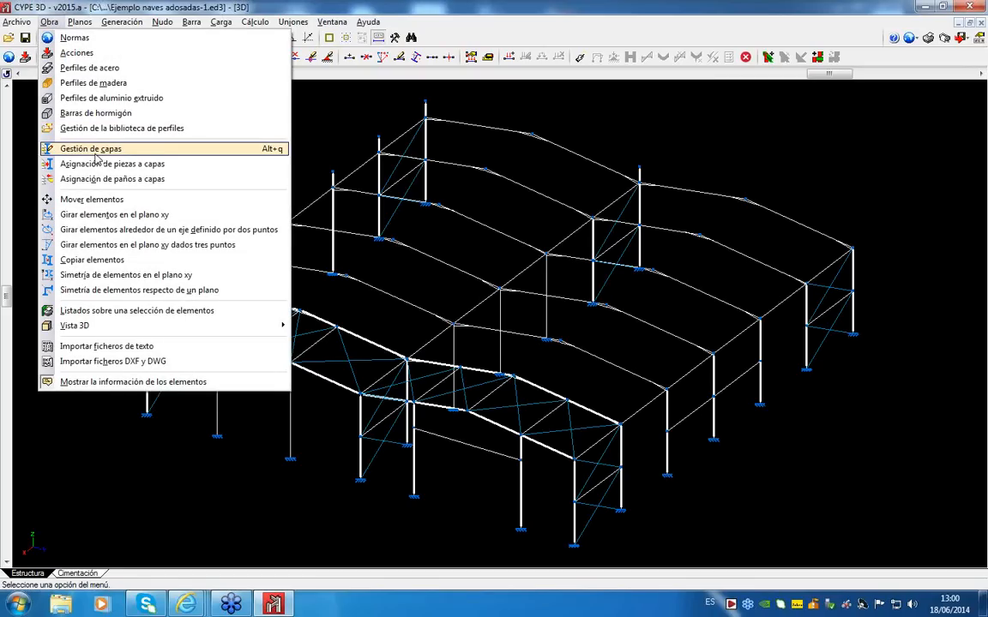
click(95, 150)
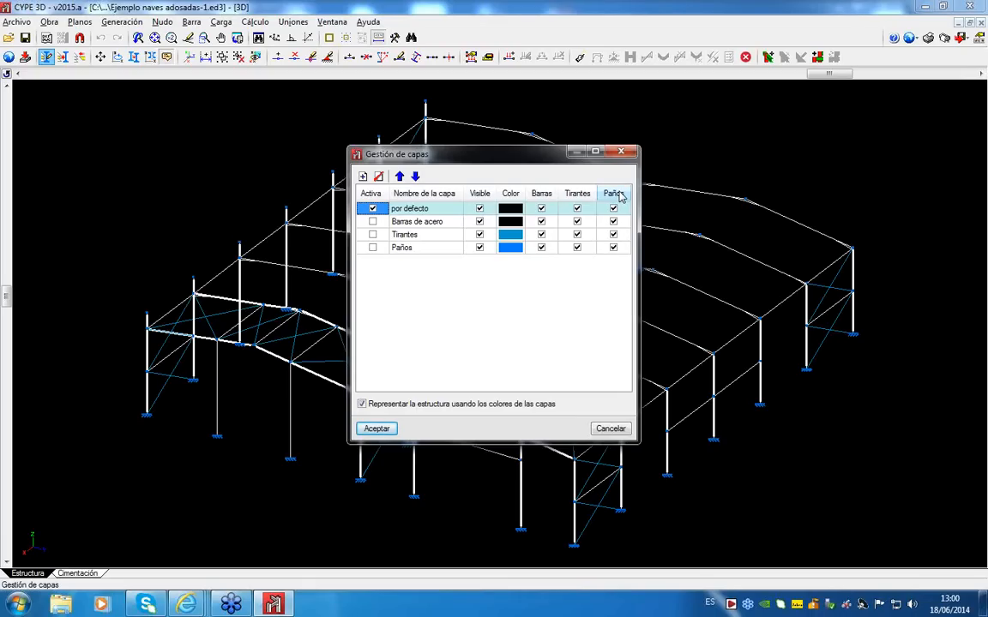
click(364, 177)
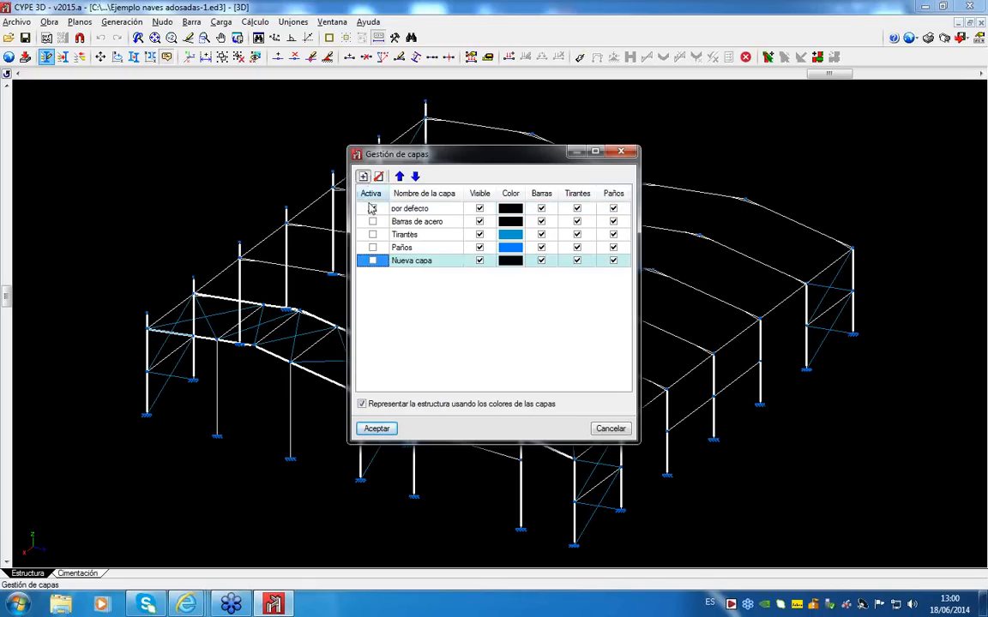
click(410, 262)
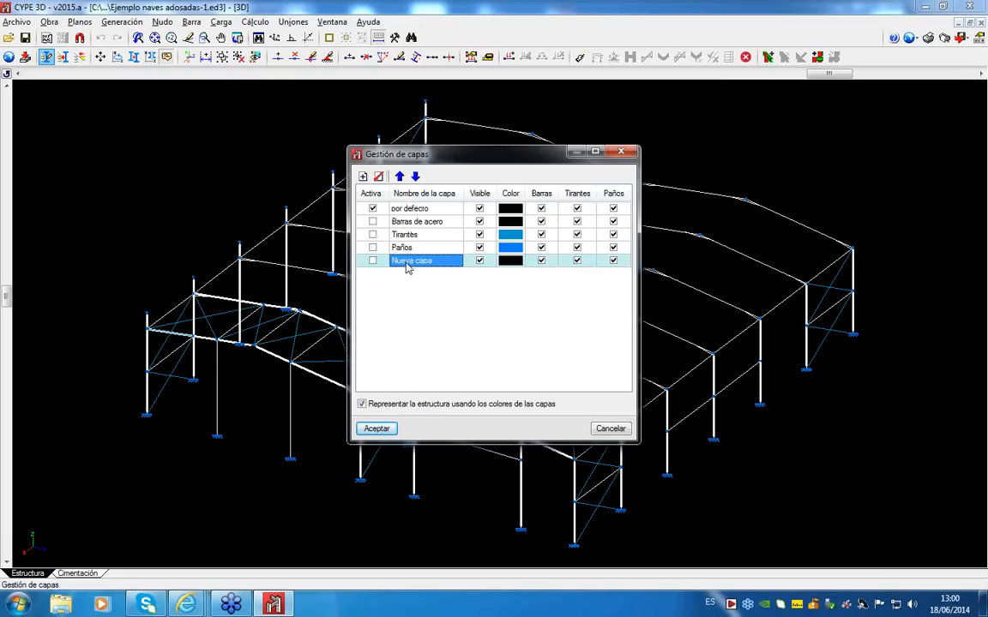
text(Pila)
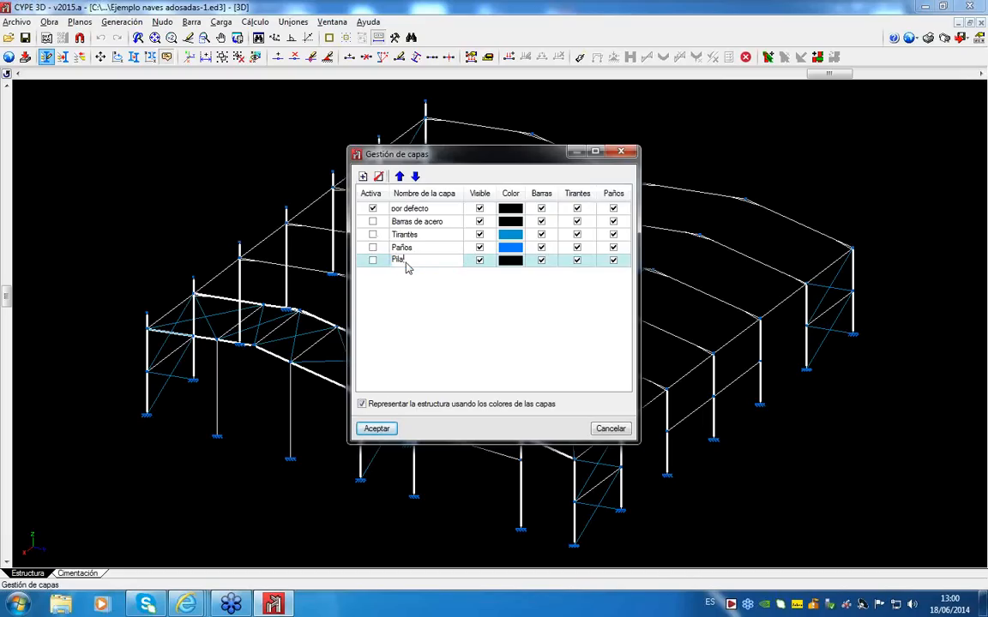
text(res)
Step: Give the Pilares layer a bright green colour, make it the active layer and accept the layer settings
click(506, 262)
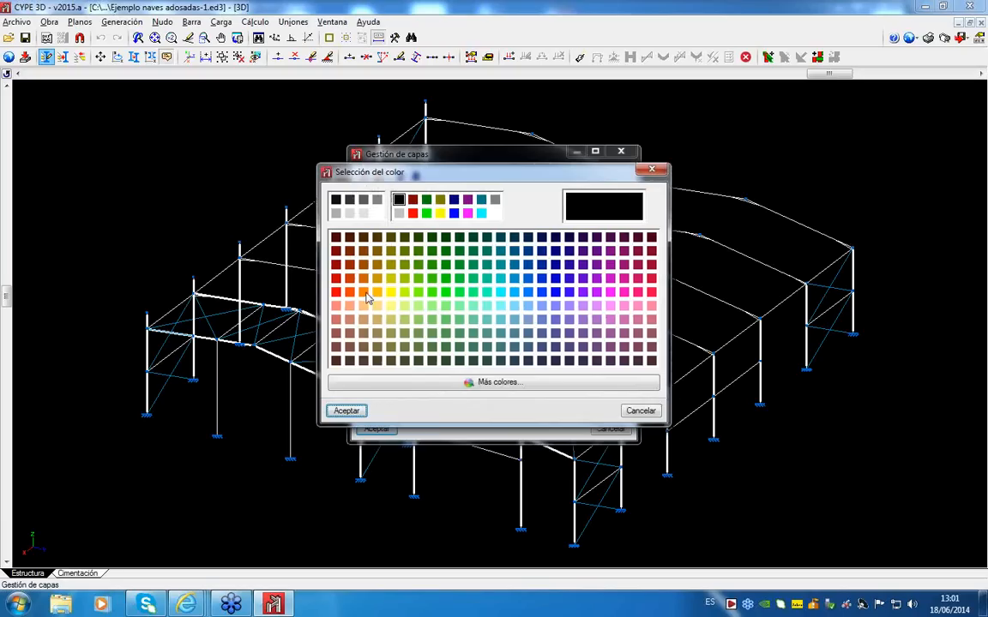
click(362, 292)
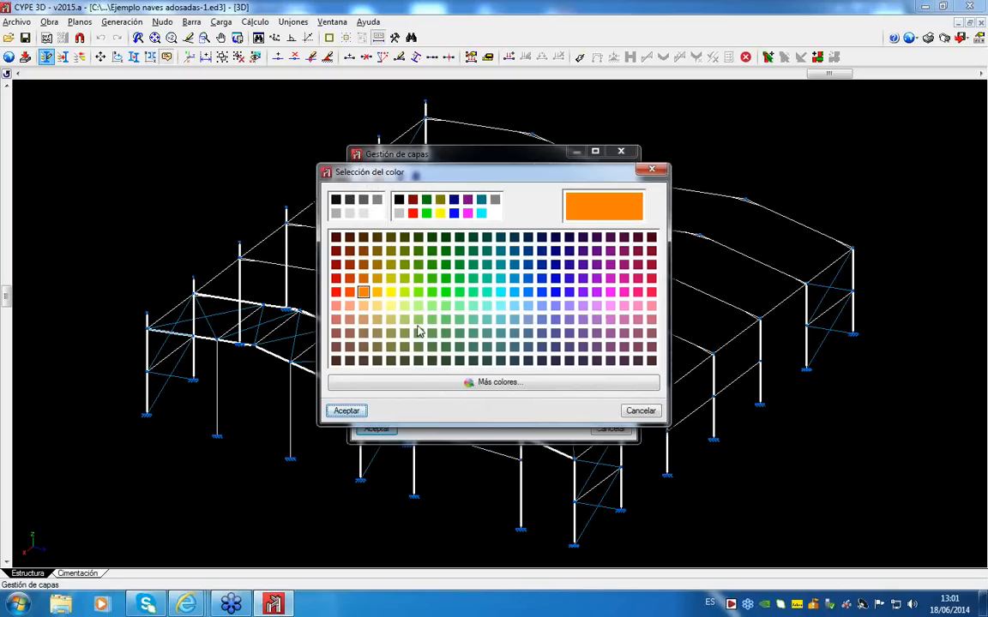
click(445, 292)
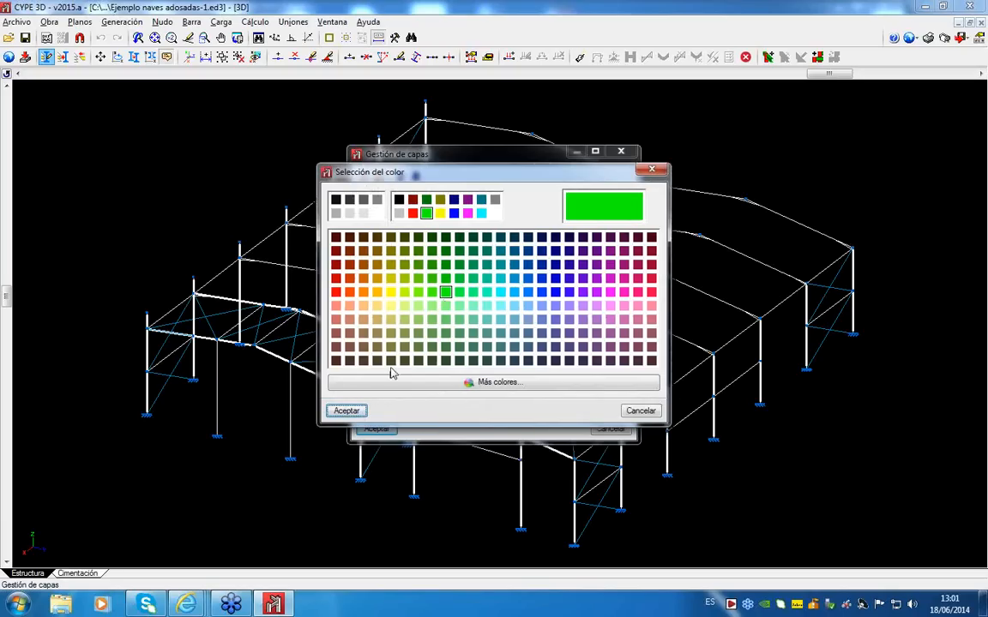
click(343, 411)
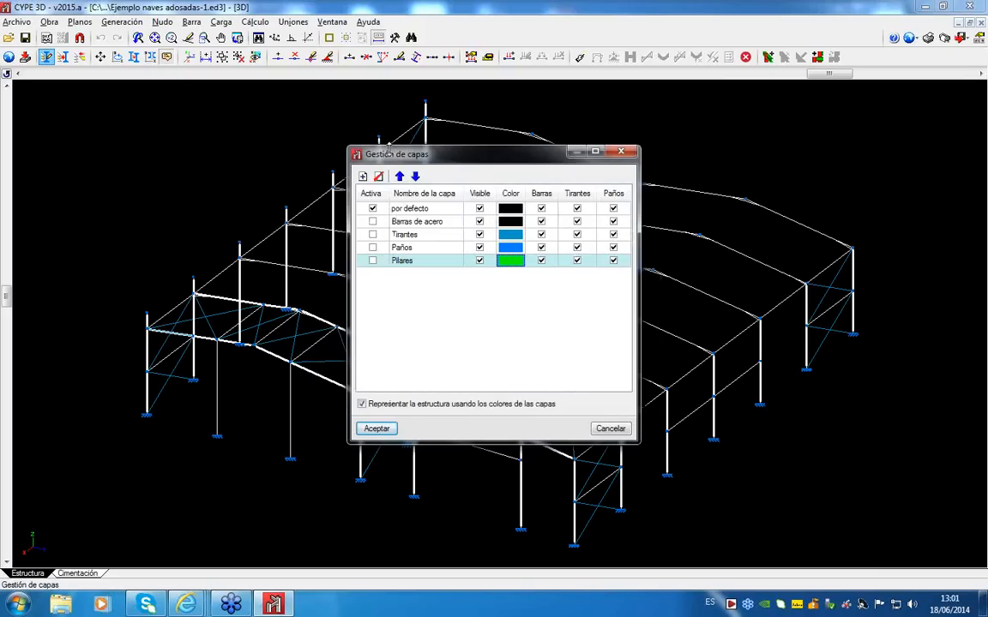
click(373, 261)
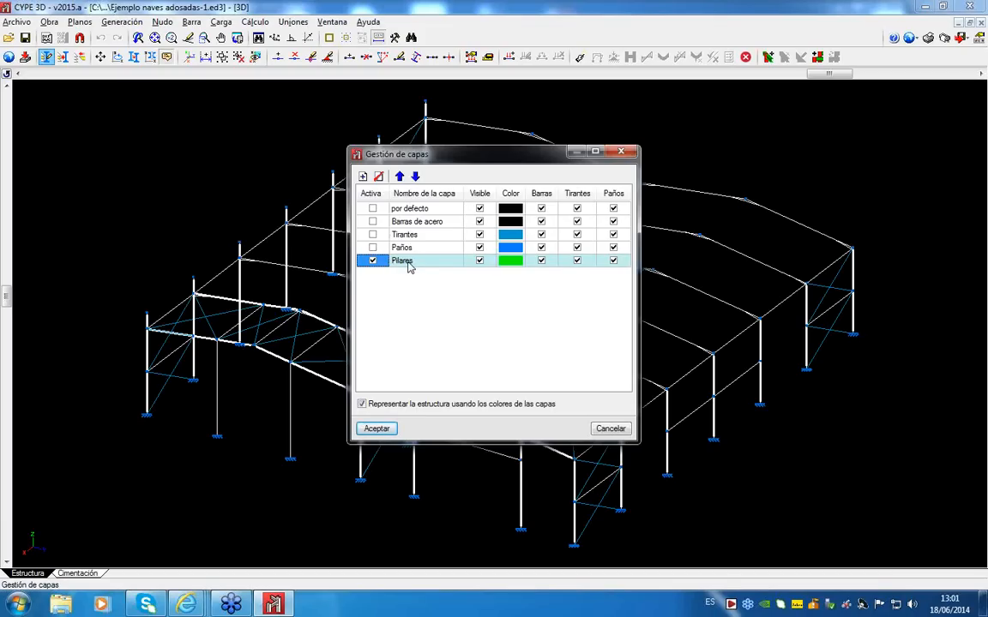
click(377, 429)
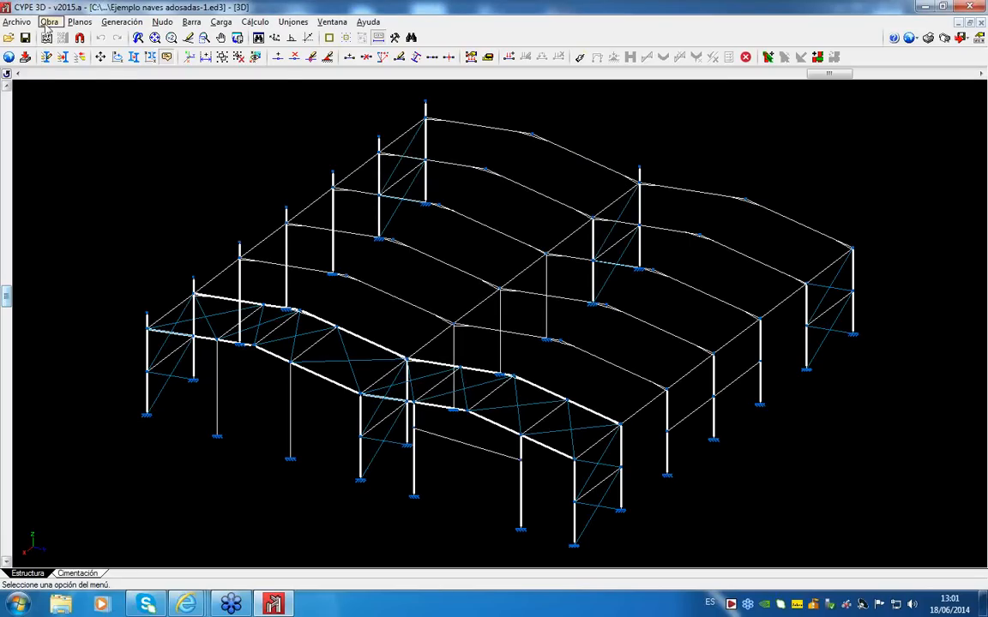
click(48, 23)
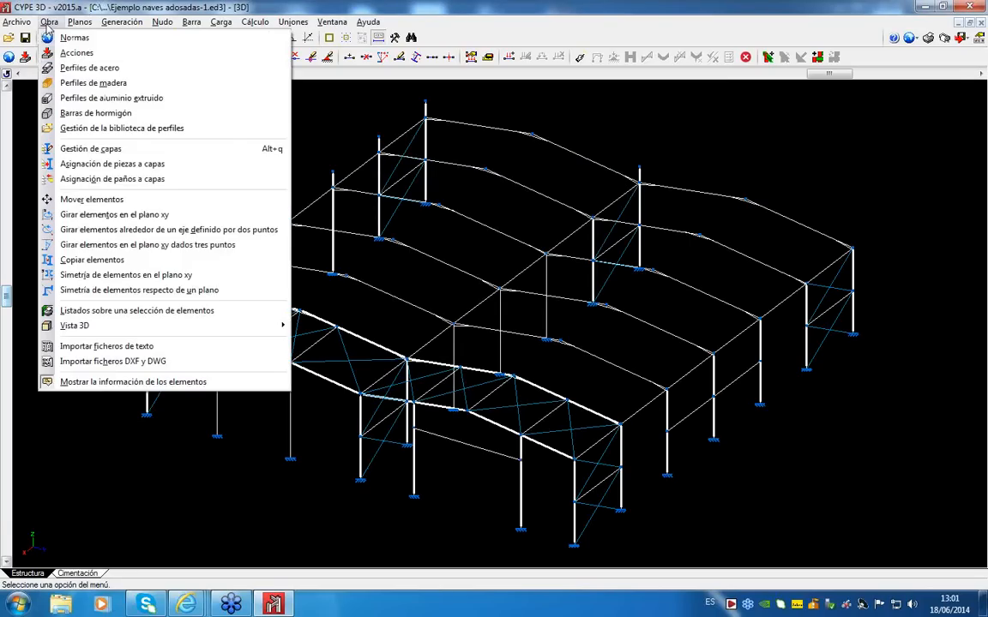
click(104, 165)
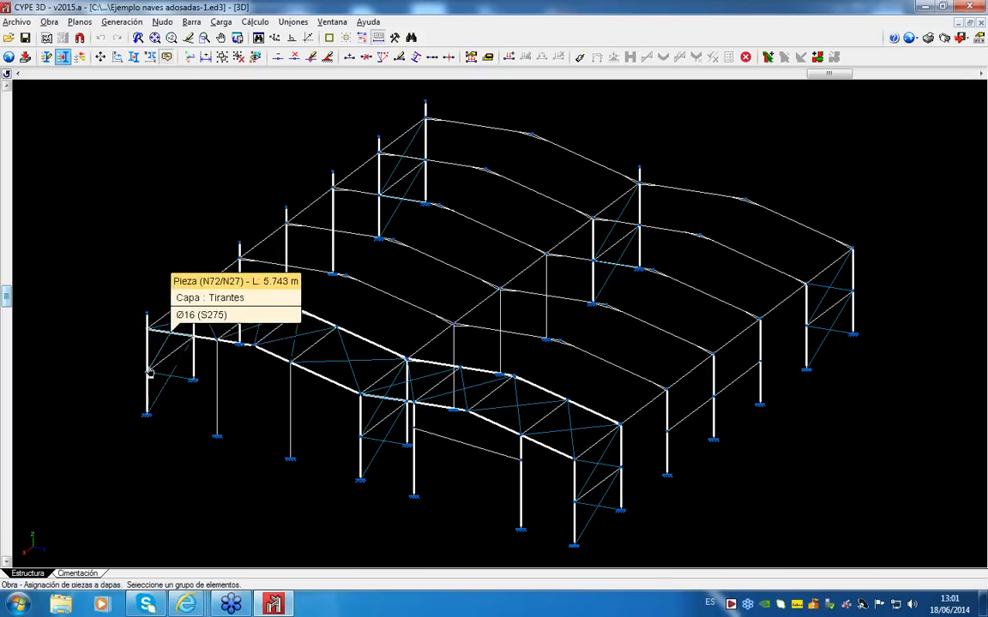
click(148, 399)
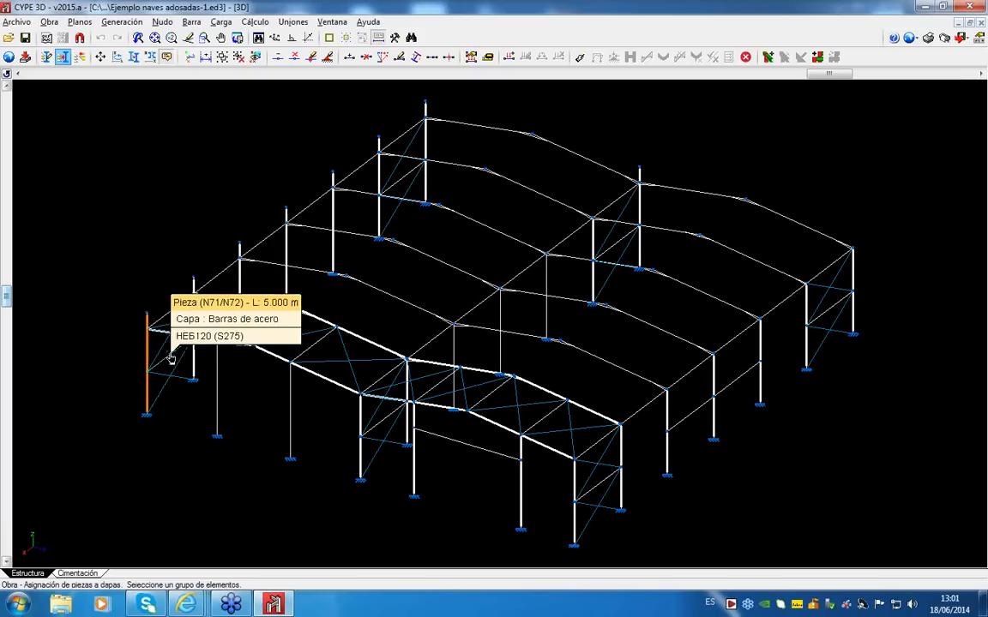
click(193, 365)
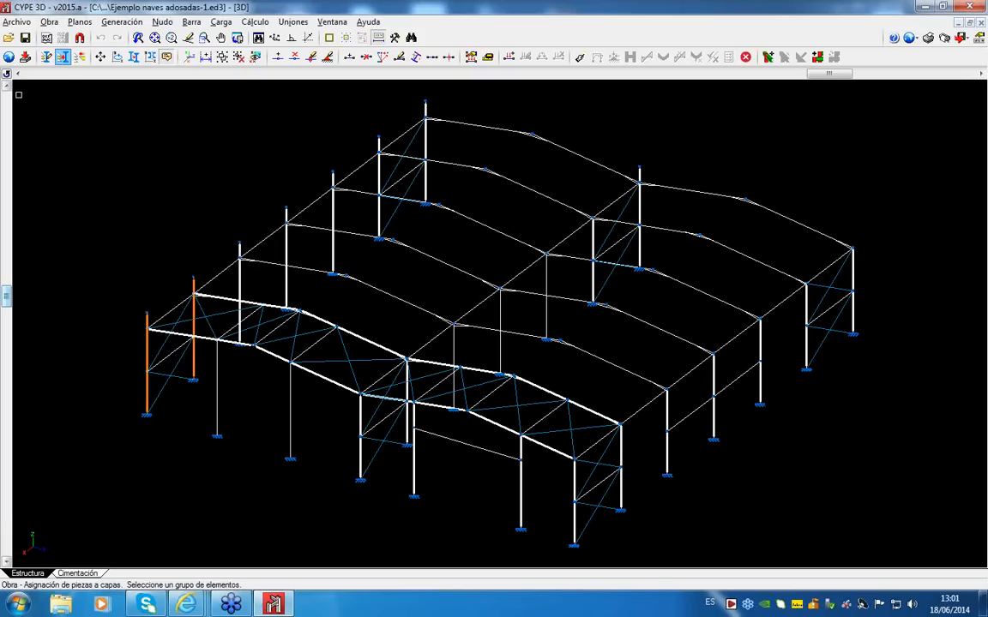
click(6, 76)
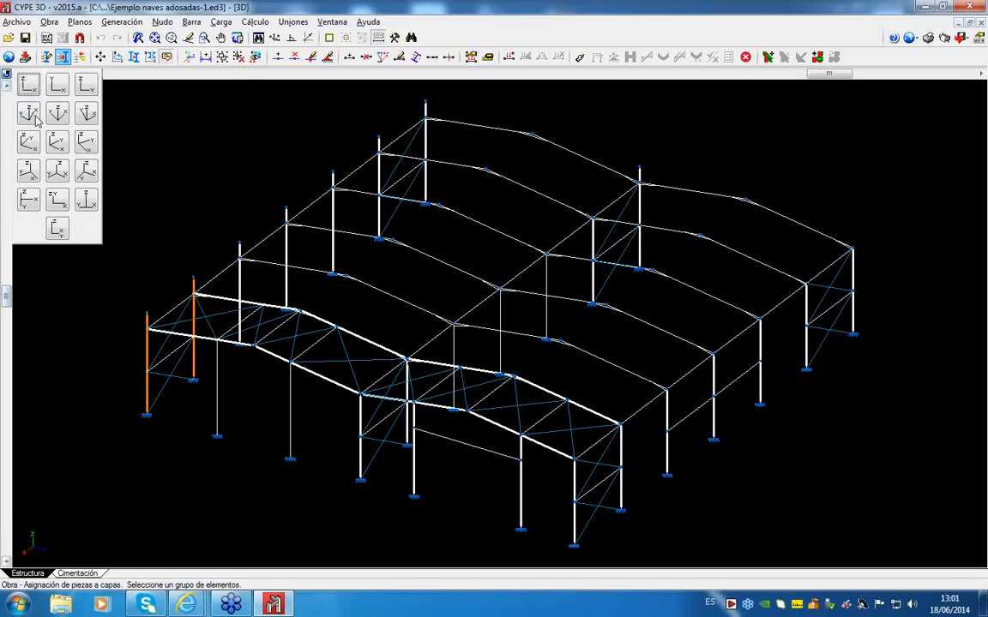
click(86, 84)
click(794, 364)
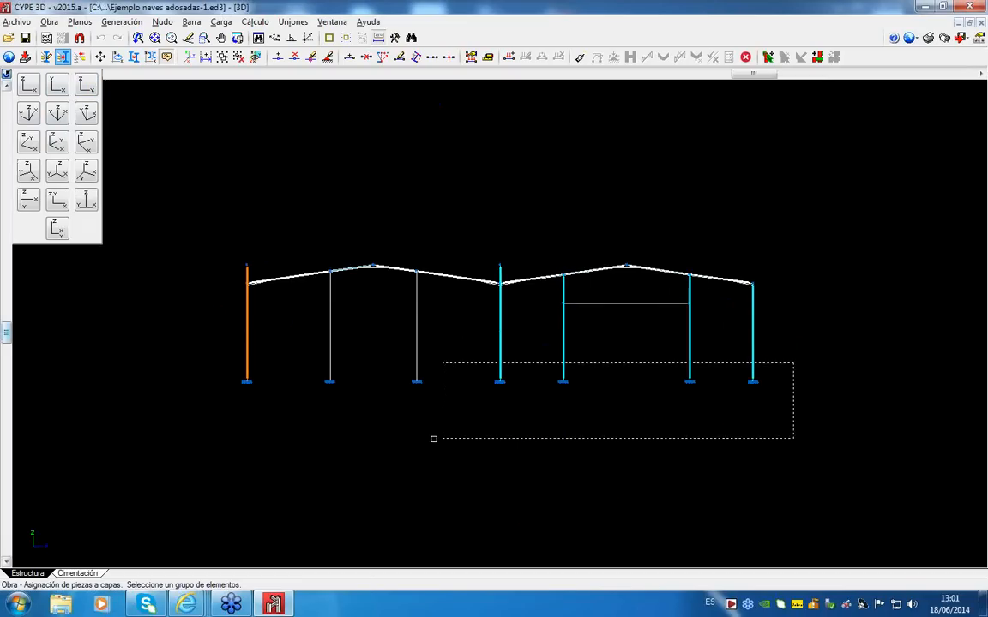
click(248, 439)
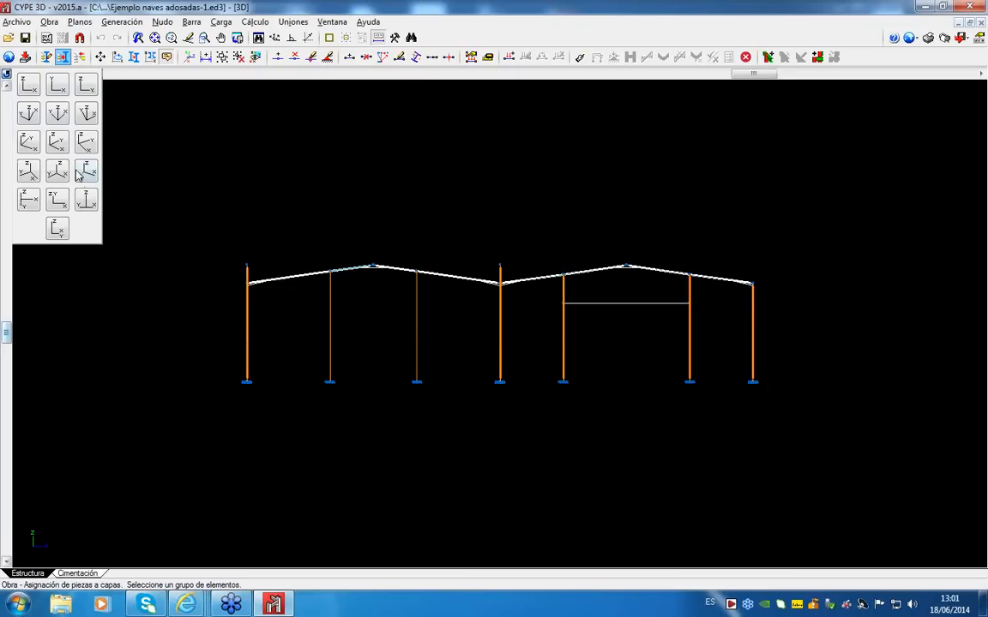
click(57, 113)
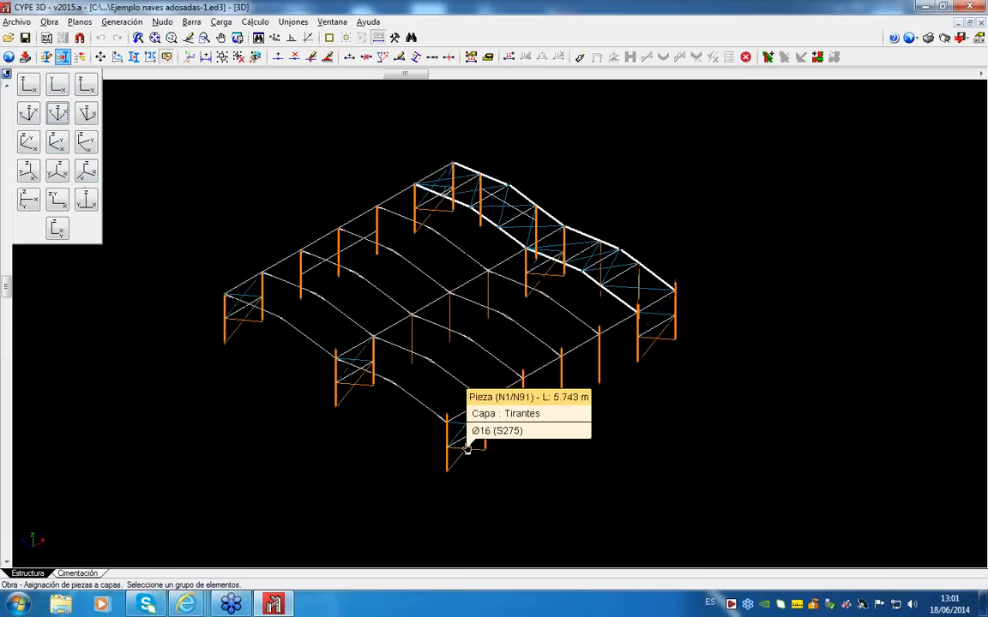
right_click(131, 118)
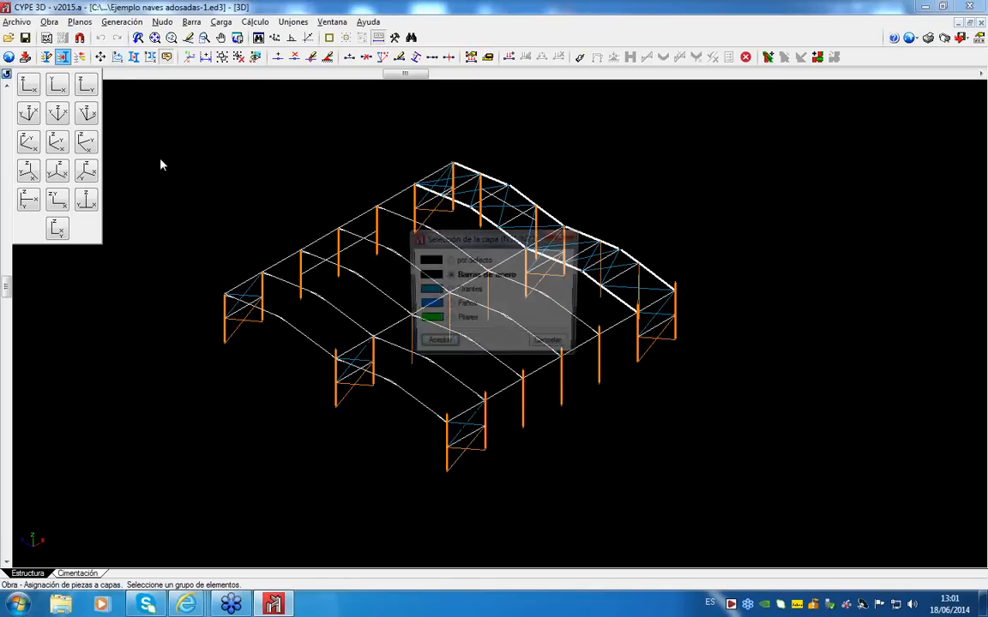
click(549, 345)
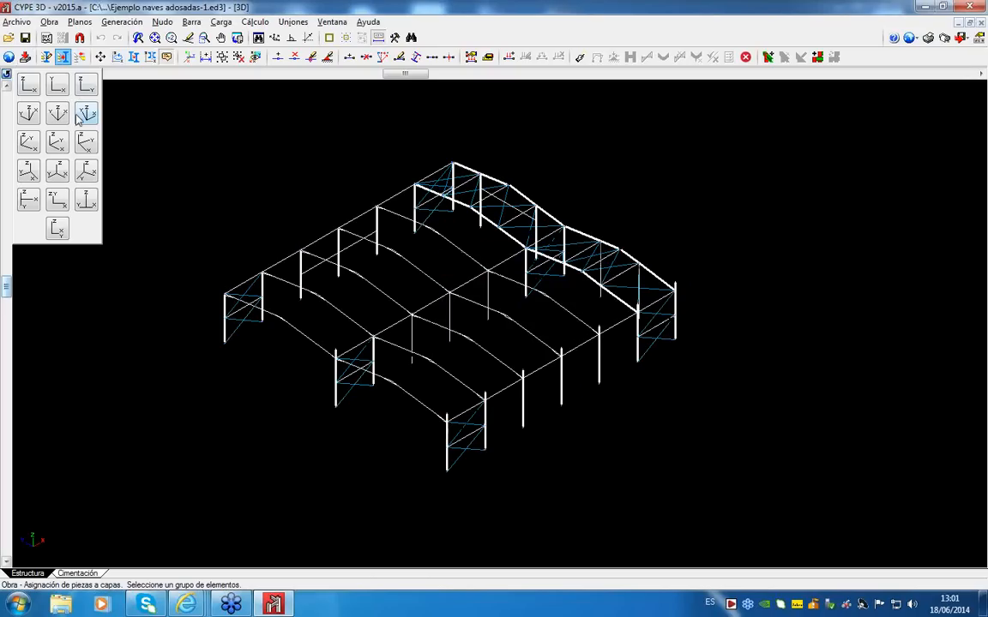
Step: Turn off the display of ties (Tirantes) for all five layers in the layer manager and accept
click(46, 56)
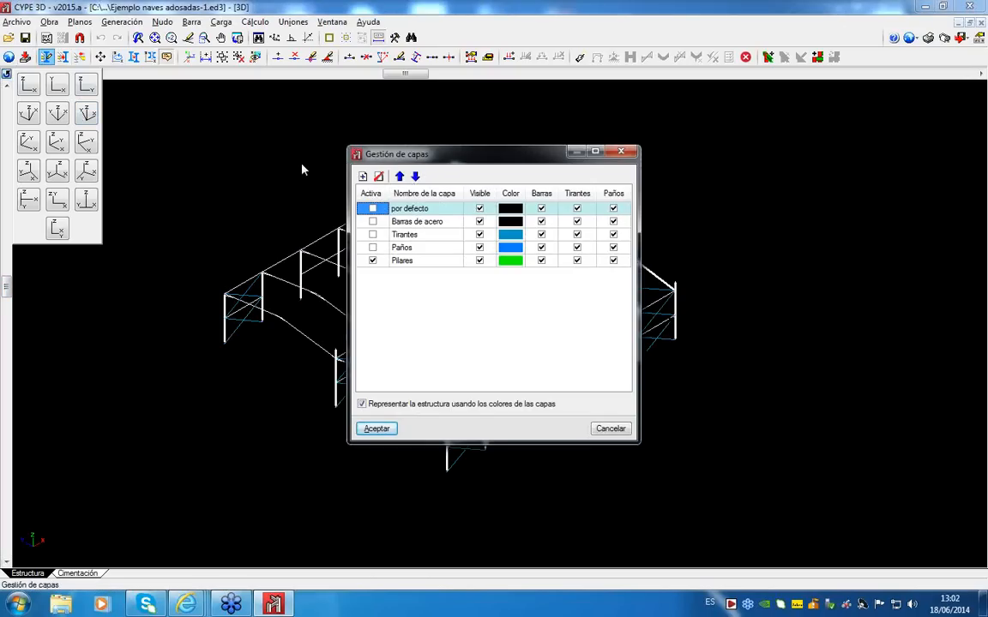
click(578, 209)
click(577, 221)
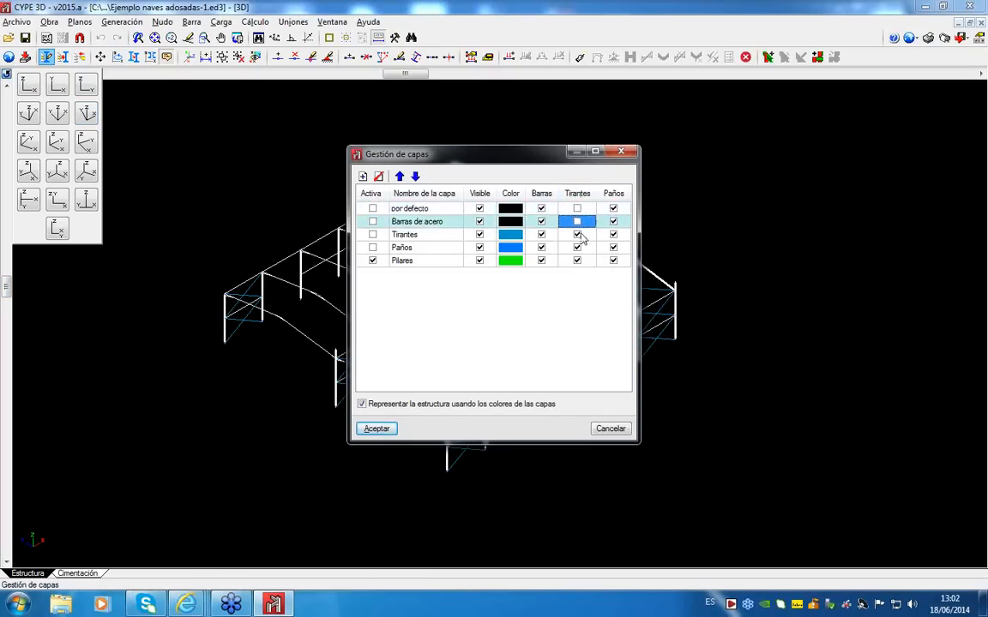
click(578, 234)
click(578, 247)
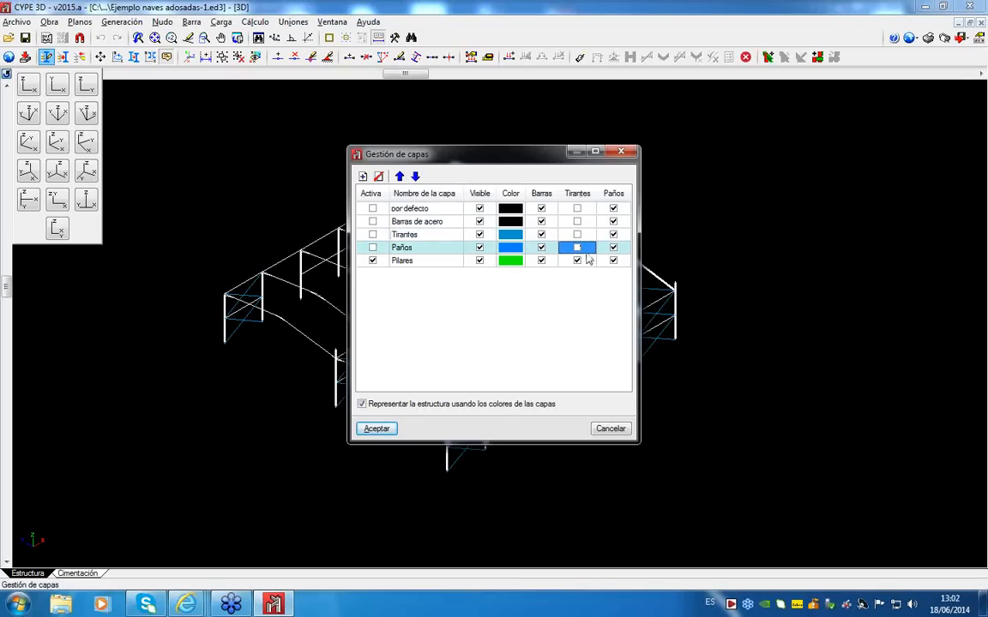
click(577, 259)
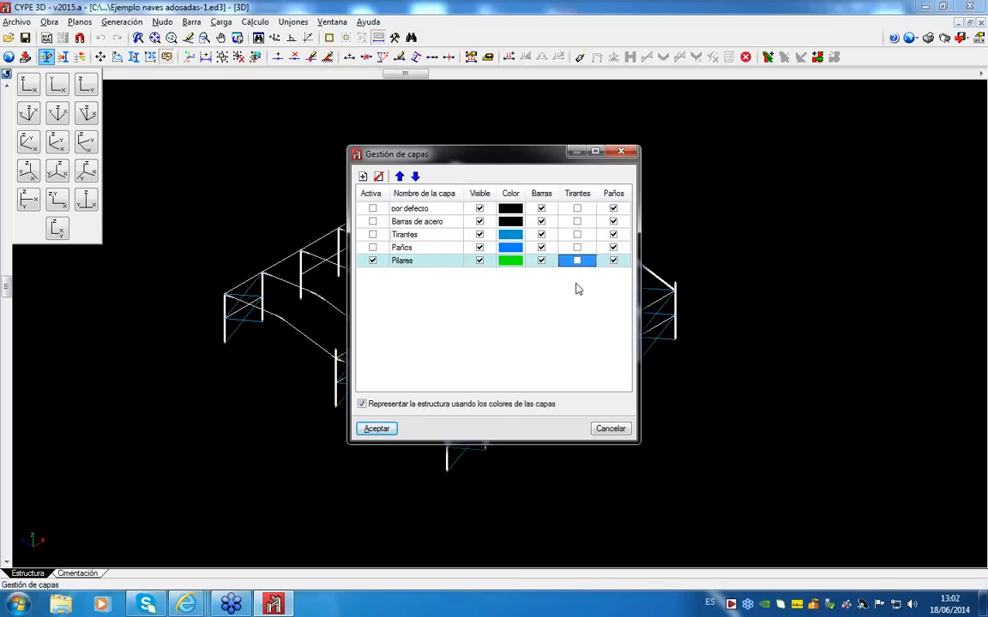
click(378, 429)
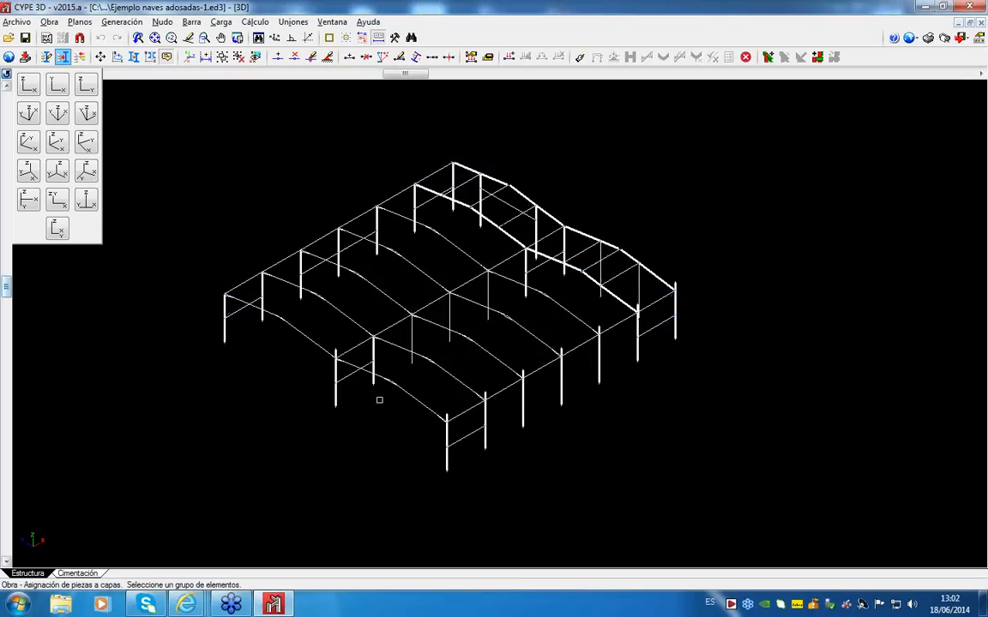
Step: Select all columns in the ZY elevation view, assign them to the Pilares layer and return to the isometric view
click(86, 83)
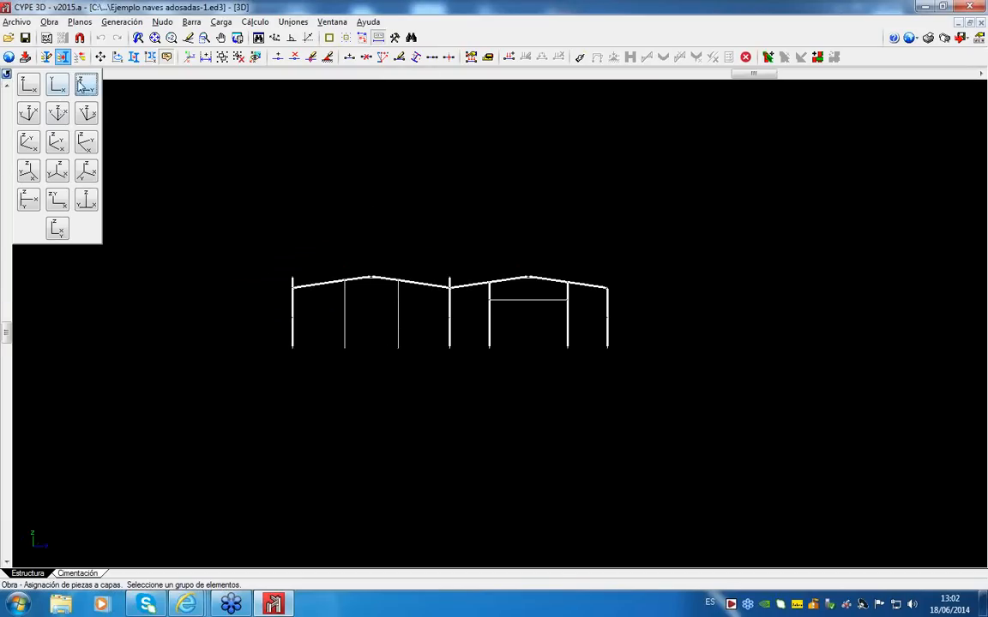
click(63, 56)
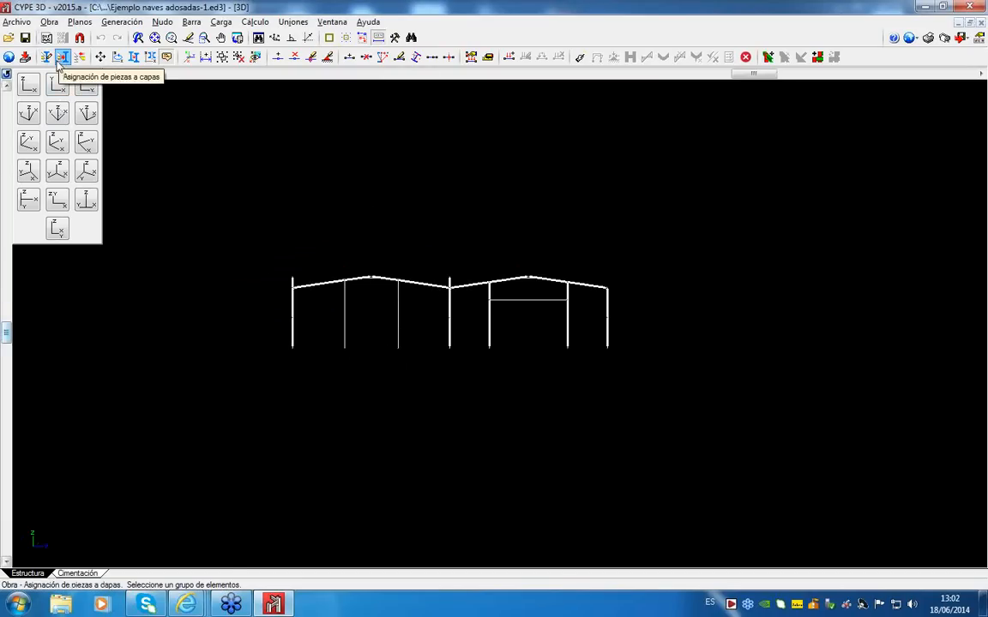
drag(633, 336, 286, 391)
right_click(286, 390)
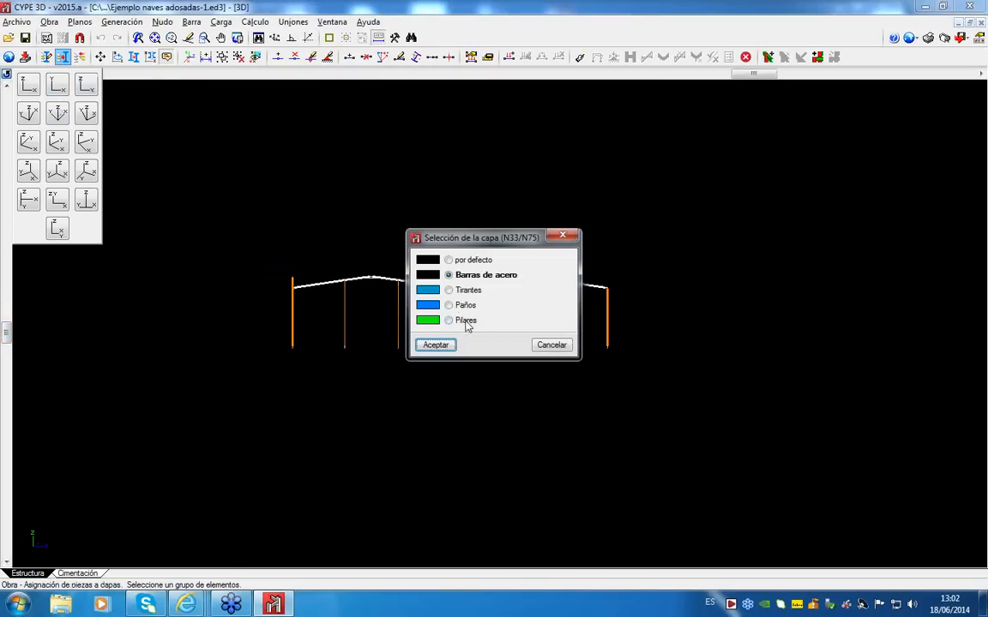
click(448, 319)
click(436, 345)
click(57, 113)
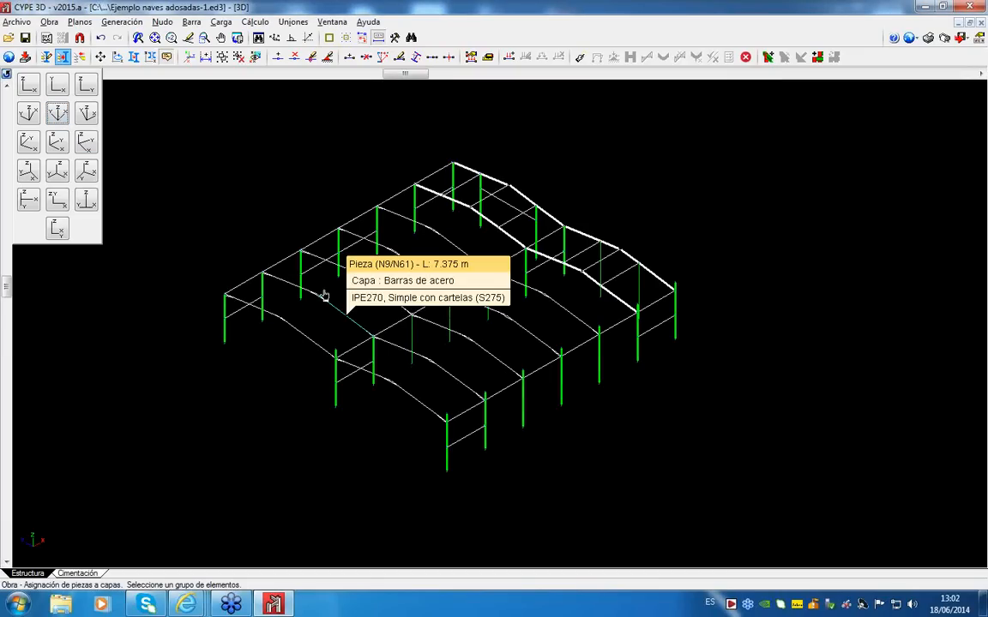
Step: Hide the Pilares layer in the layer manager and add a new layer named Vigas
click(46, 58)
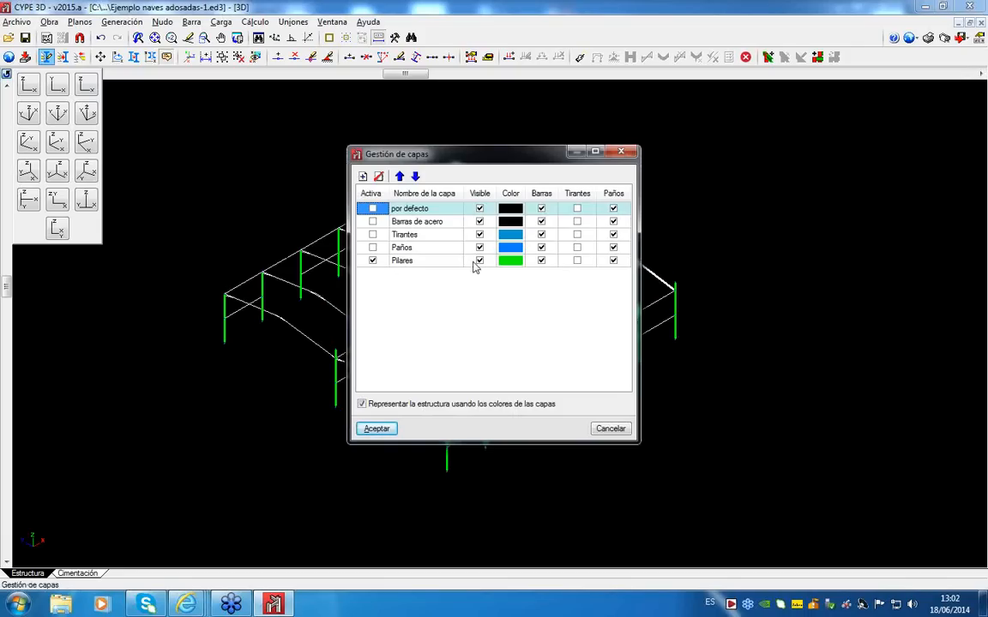
click(434, 261)
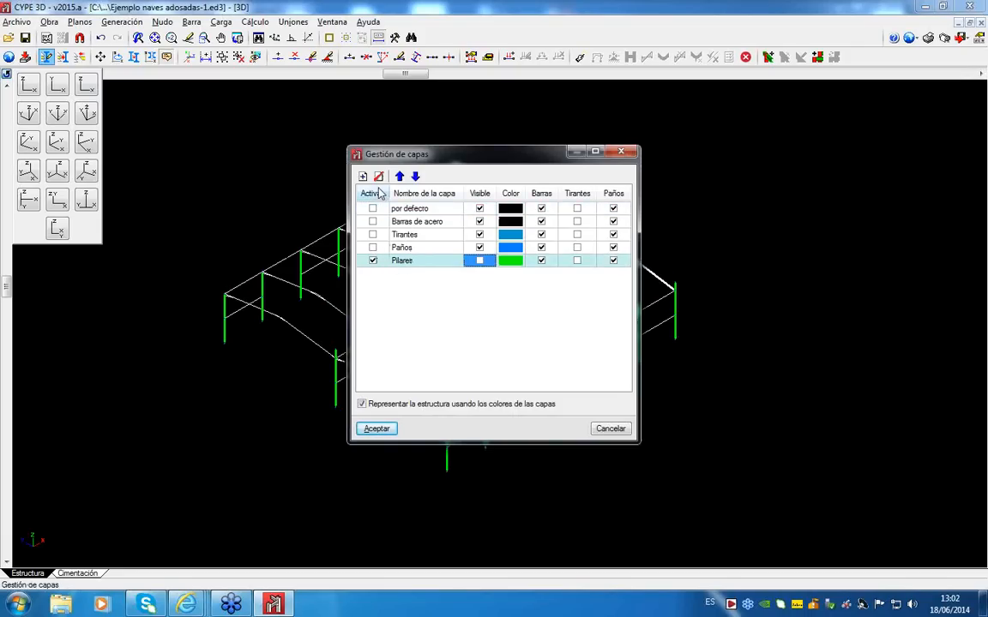
click(363, 176)
click(422, 275)
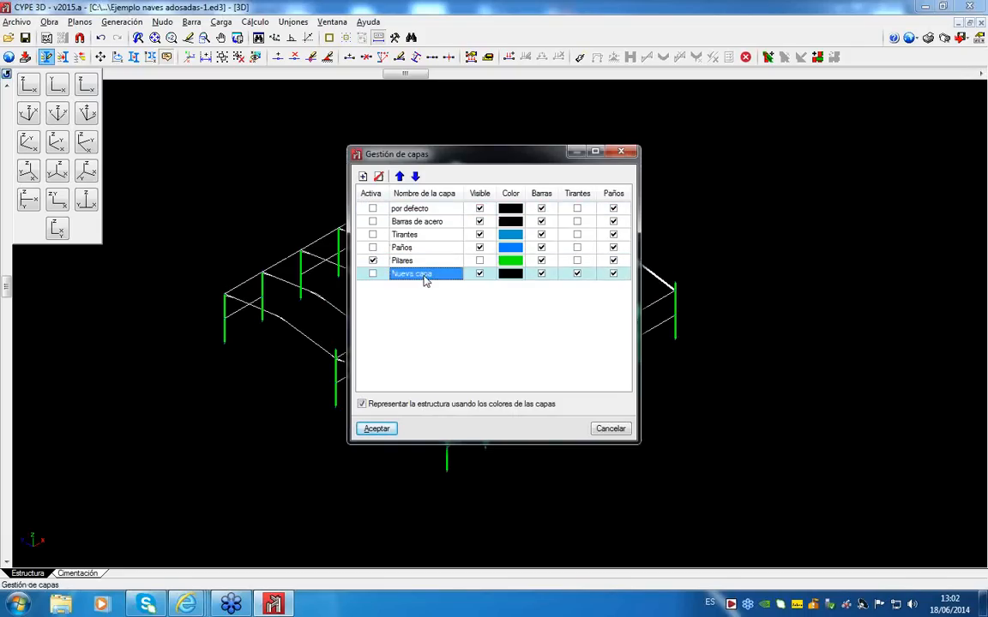
text(Vigas)
Step: Give the Vigas layer a cyan colour, make it the active layer and accept the layer settings
click(502, 276)
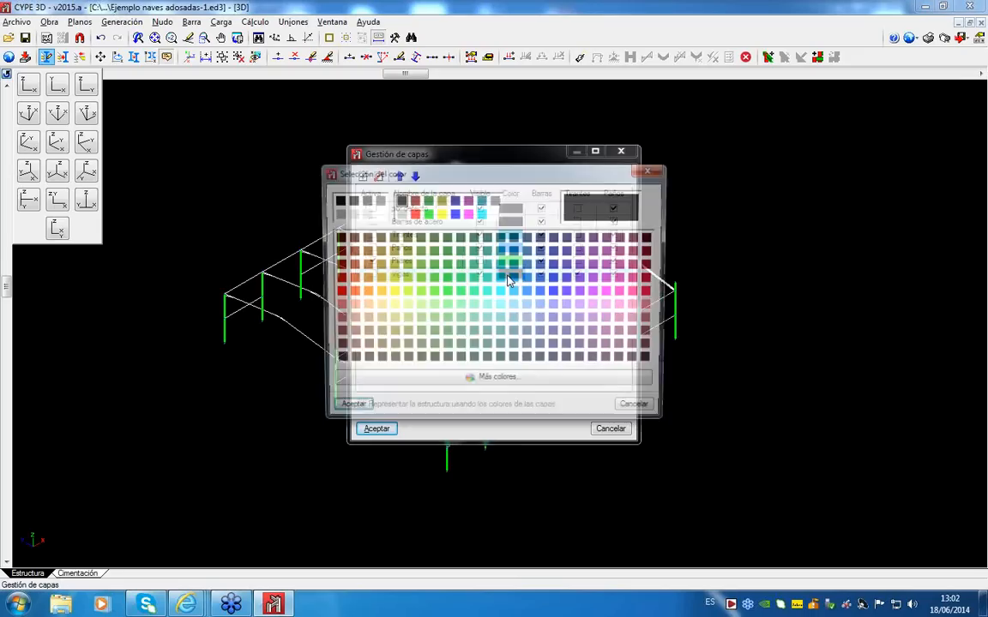
click(499, 293)
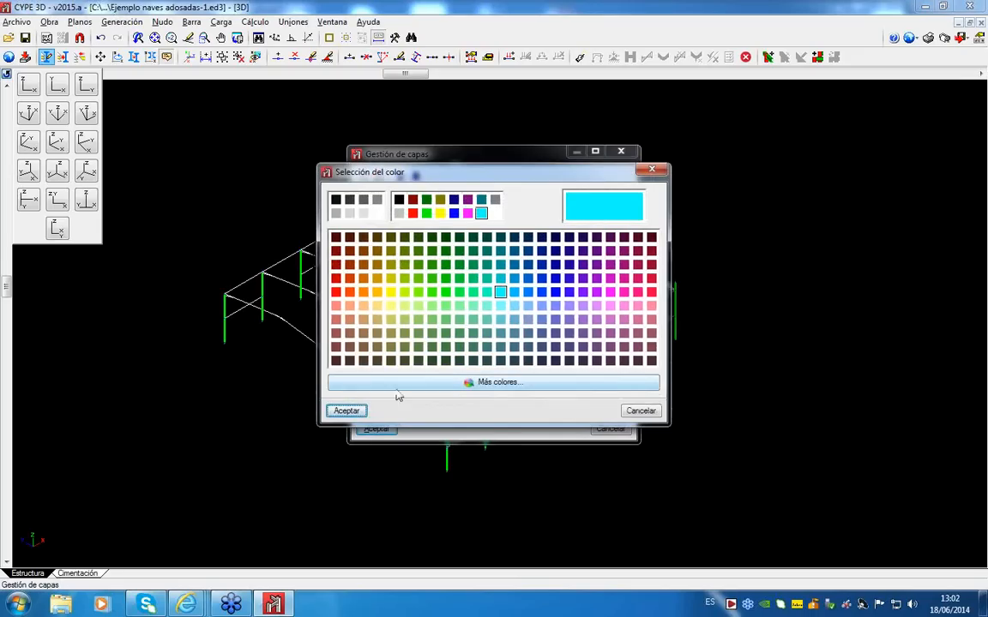
click(347, 412)
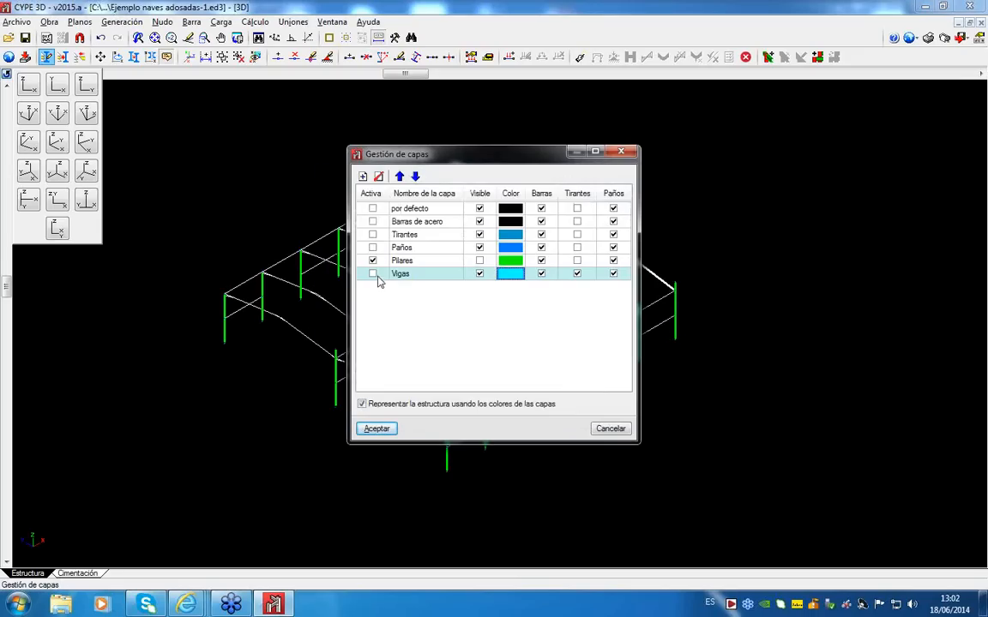
click(372, 274)
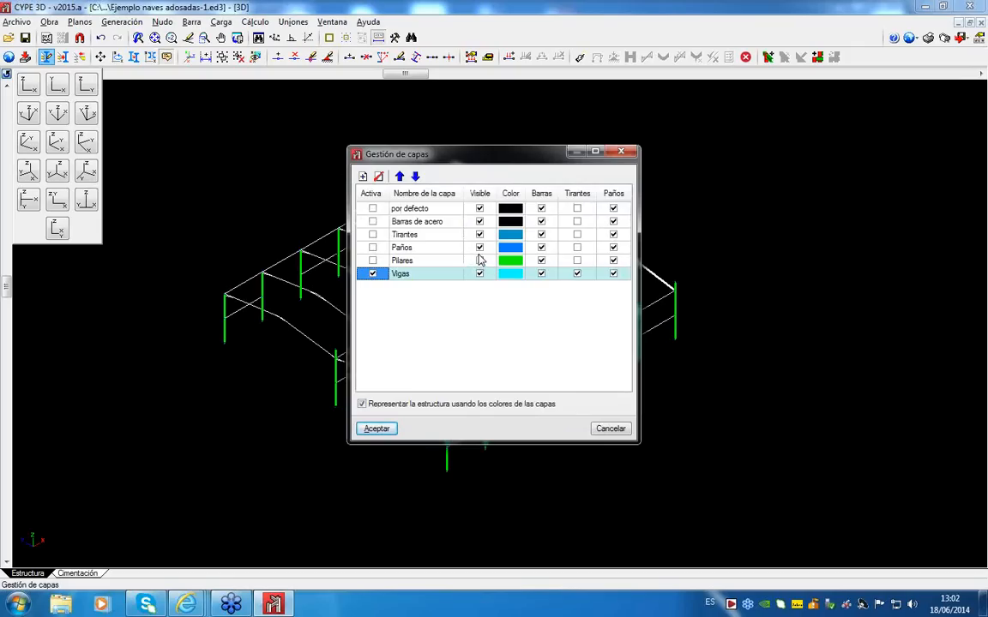
click(377, 429)
Step: Select all the sloping roof beams of every portal frame and assign them to the Vigas layer
click(264, 317)
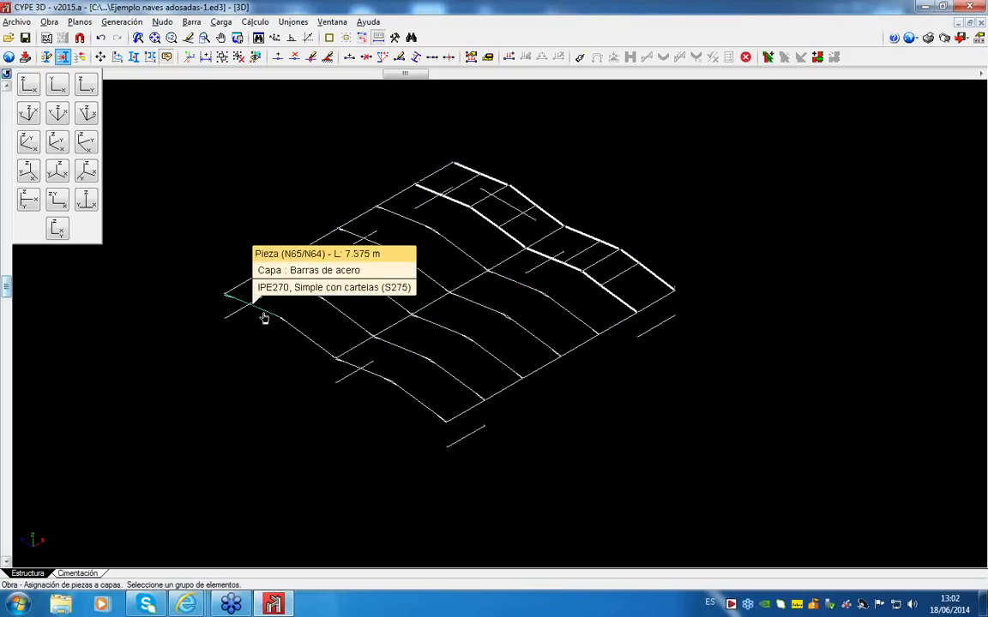
click(292, 335)
click(331, 319)
click(289, 294)
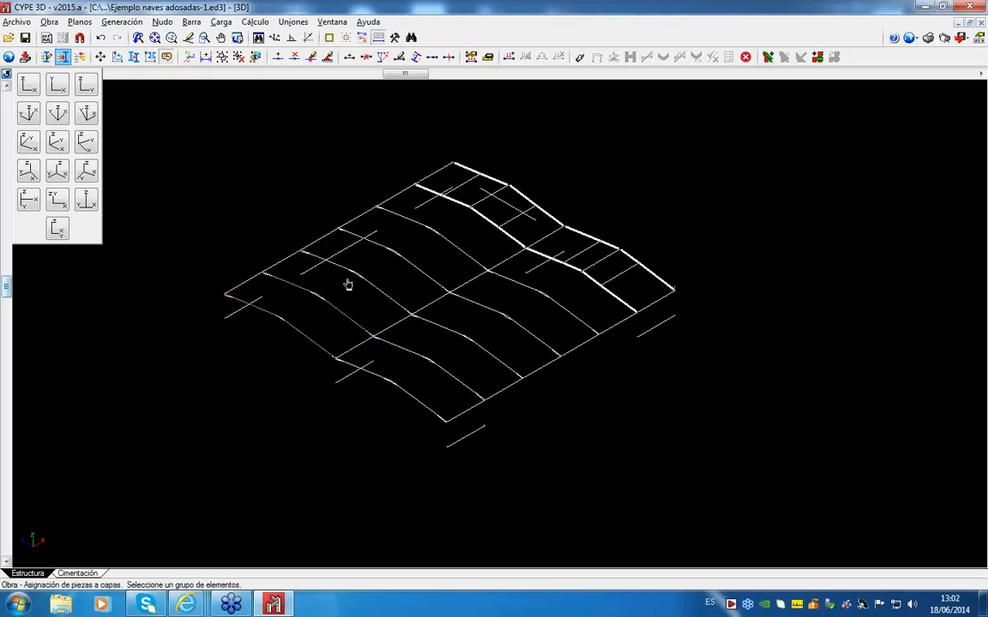
click(388, 297)
click(341, 272)
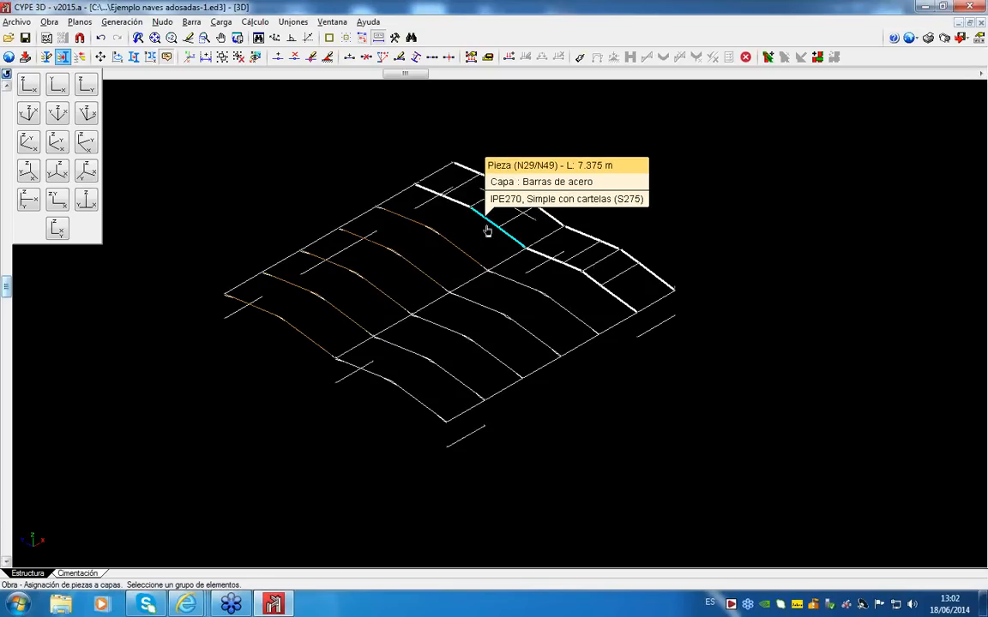
click(482, 220)
click(461, 208)
click(501, 181)
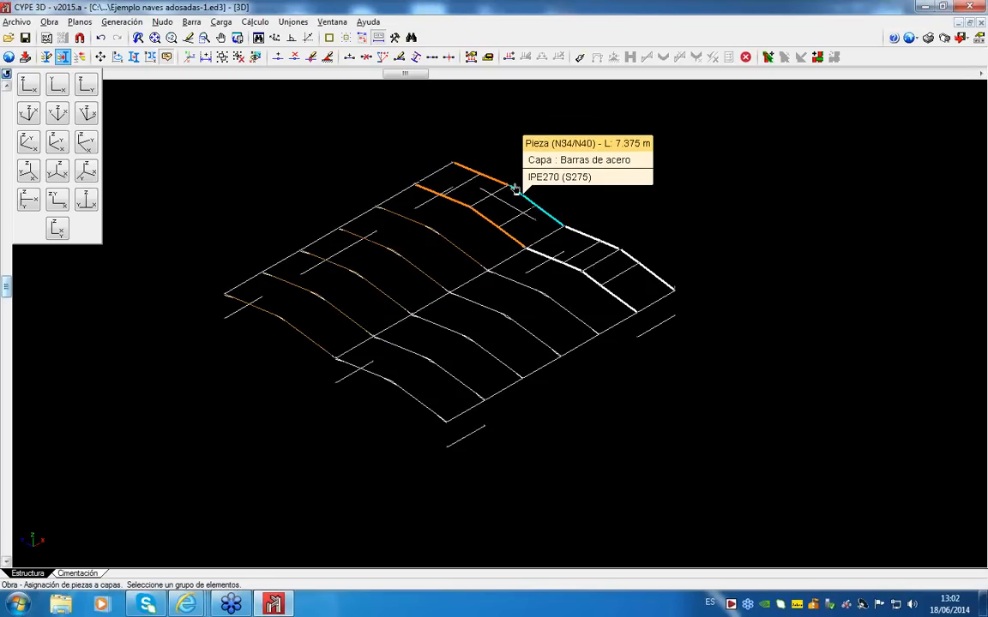
click(519, 192)
click(582, 236)
click(633, 261)
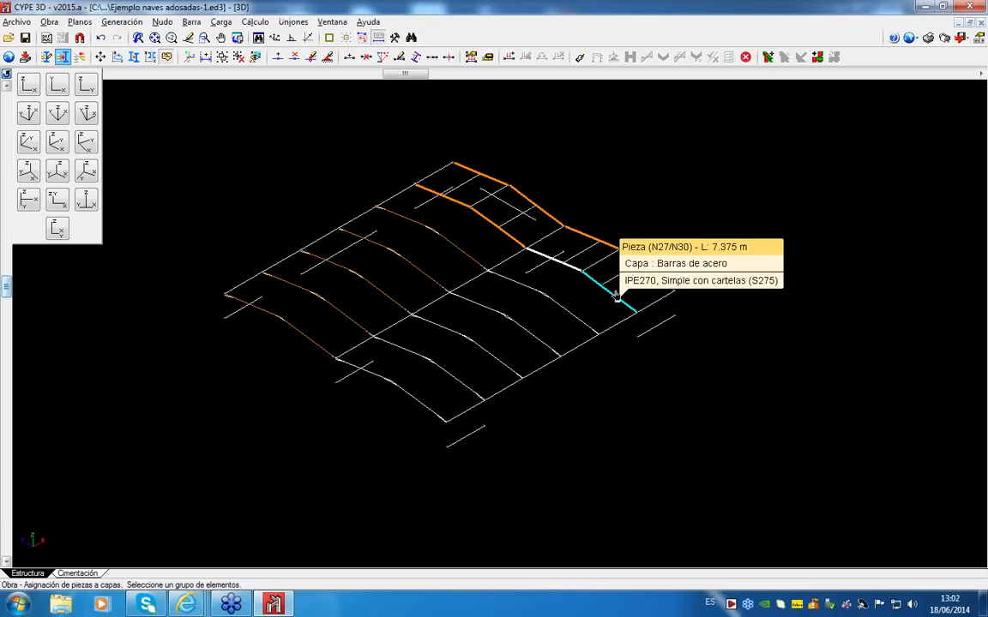
click(616, 298)
click(569, 272)
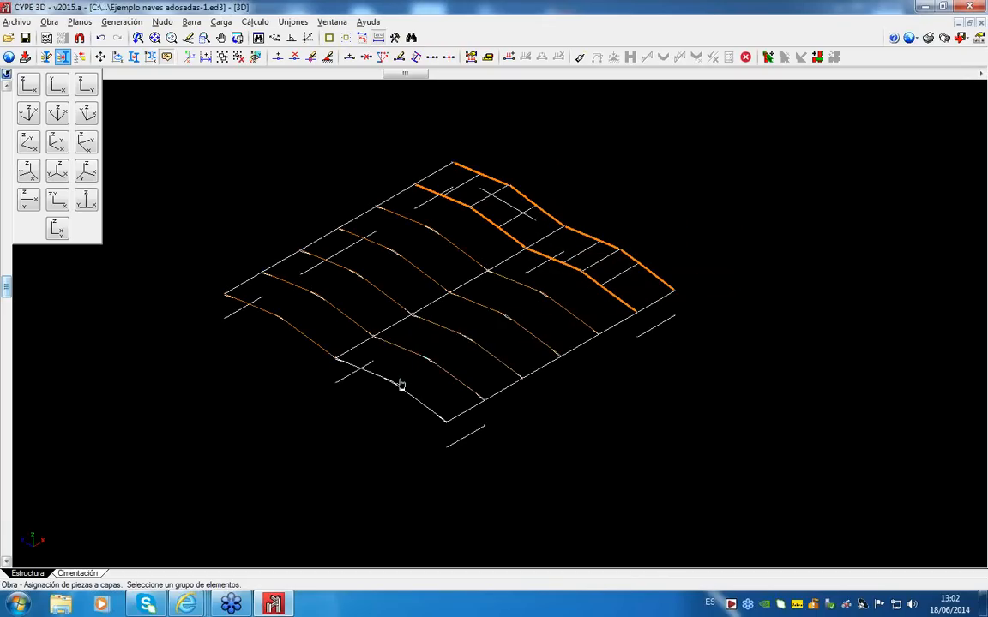
right_click(395, 328)
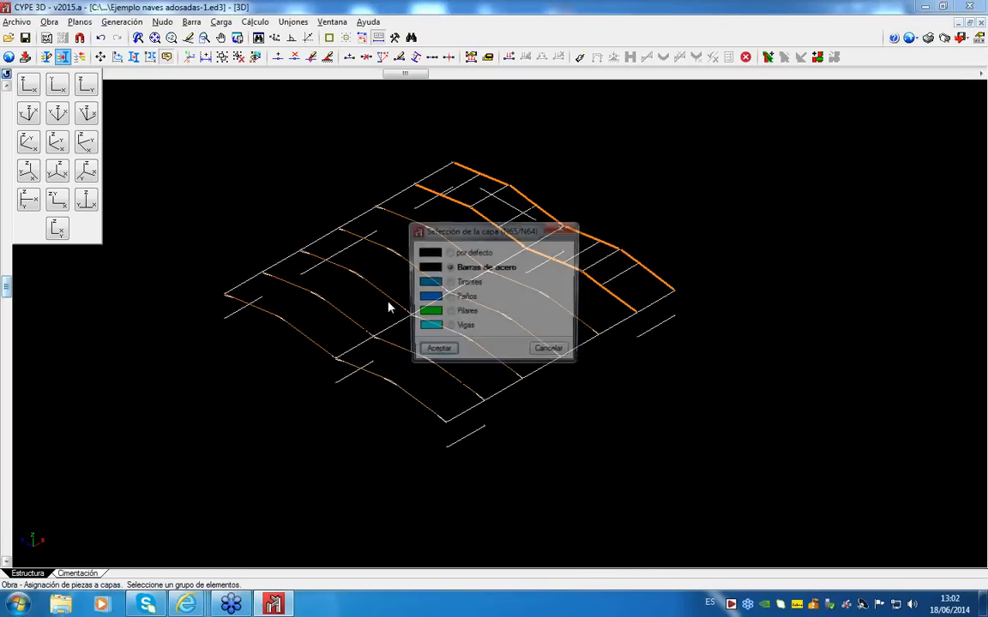
click(464, 331)
click(436, 352)
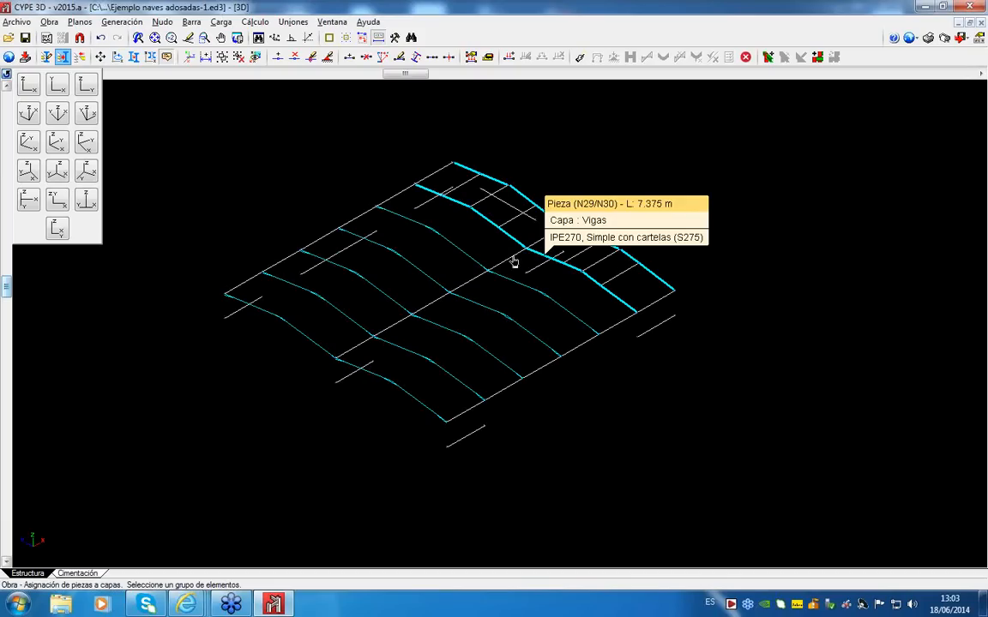
Step: Add a new layer named Atado in the layer manager and give it a magenta colour
right_click(245, 174)
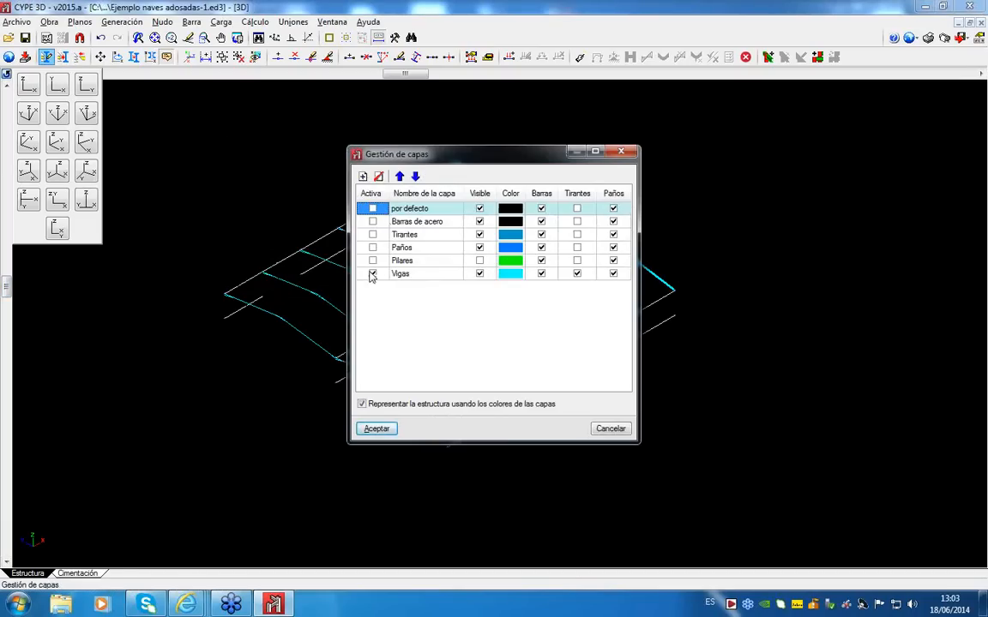
click(363, 176)
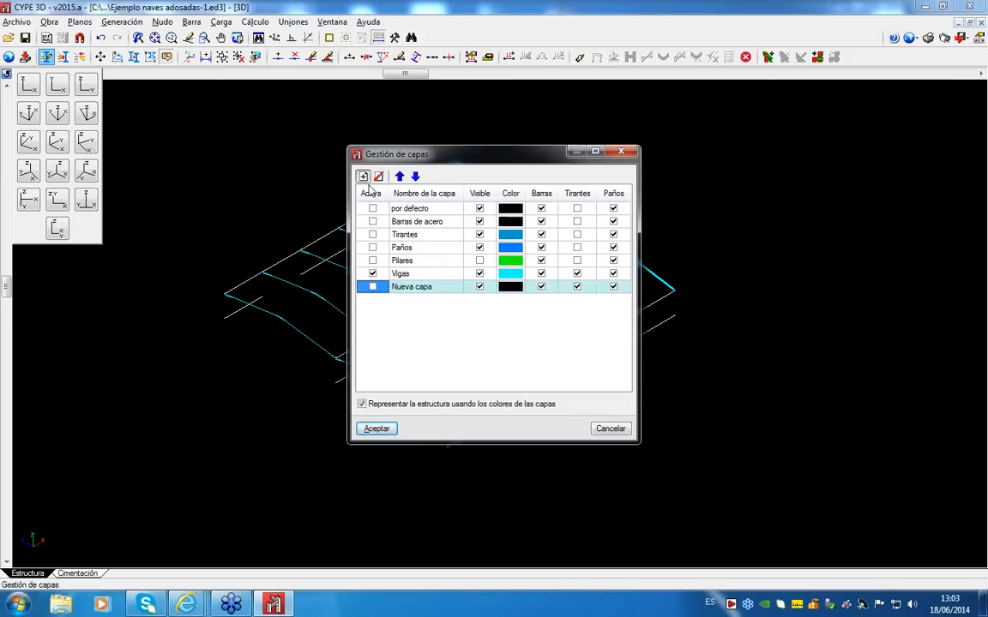
click(422, 289)
text(Atado)
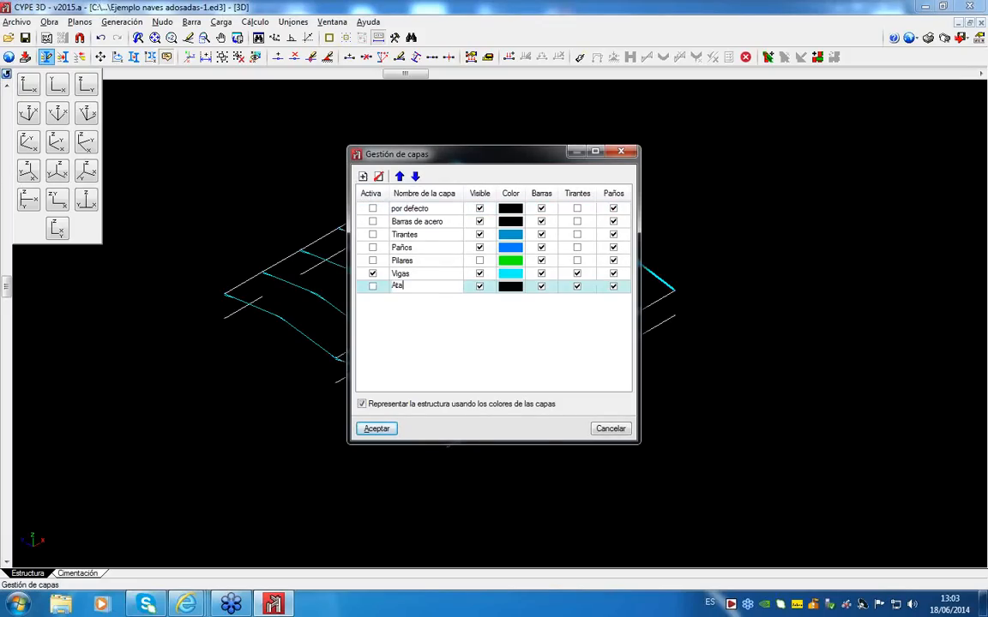
click(519, 286)
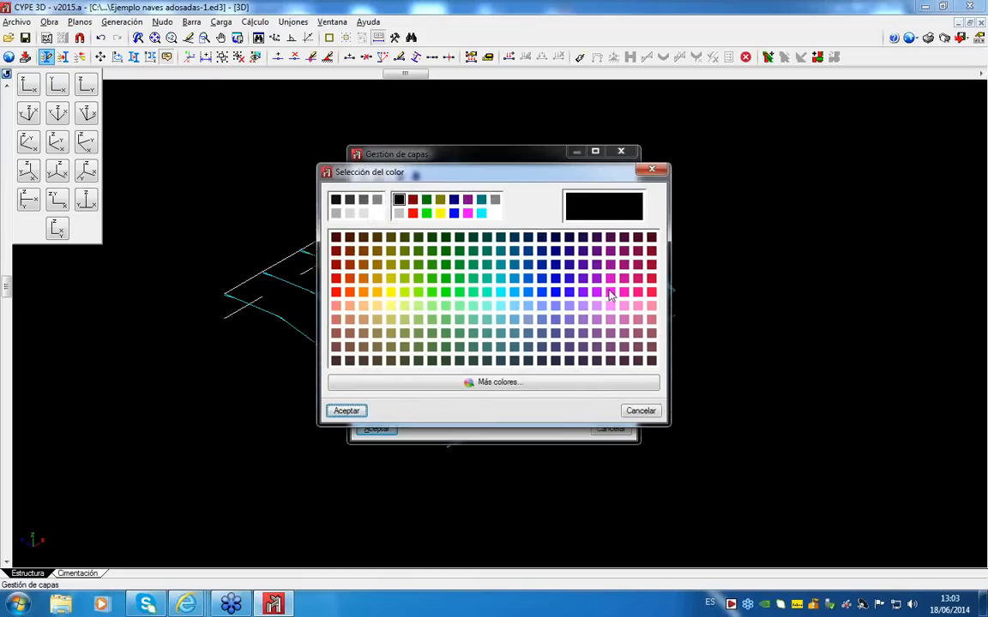
click(609, 294)
click(339, 411)
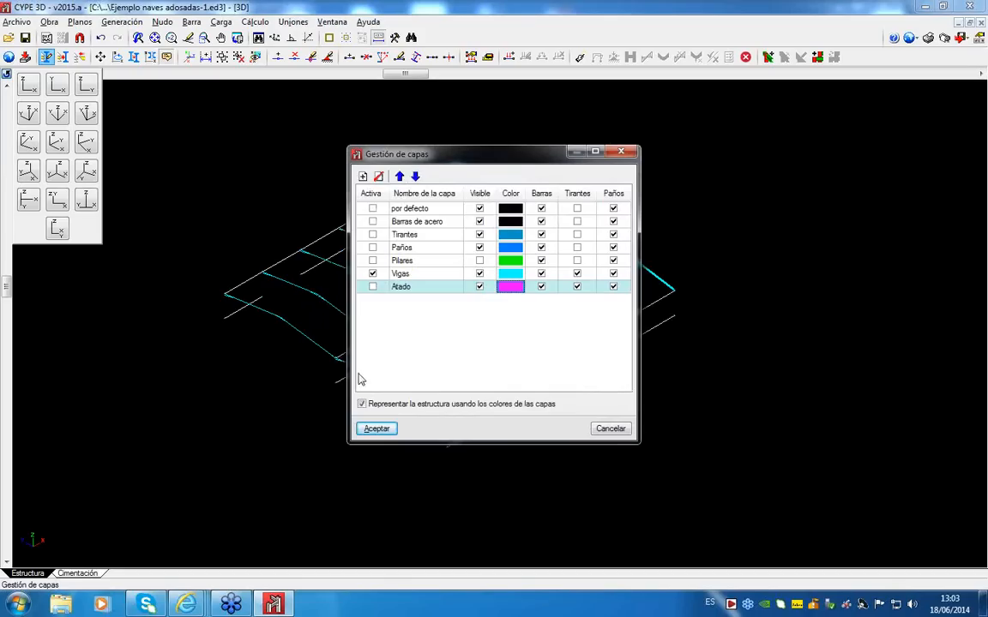
Step: Hide the Vigas layer, make Atado the active layer and accept the layer settings
click(373, 273)
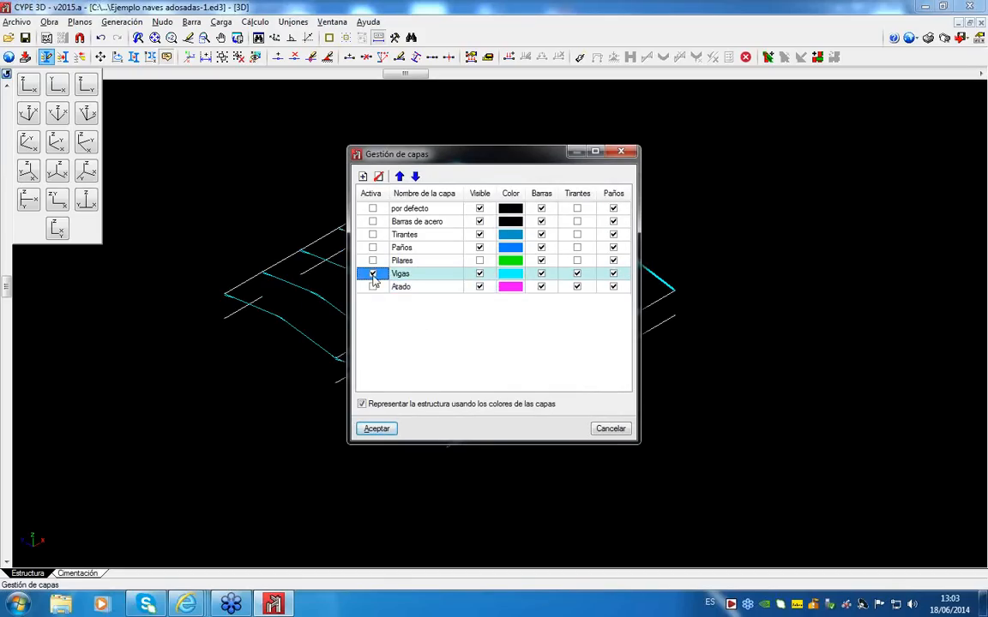
click(479, 273)
click(373, 287)
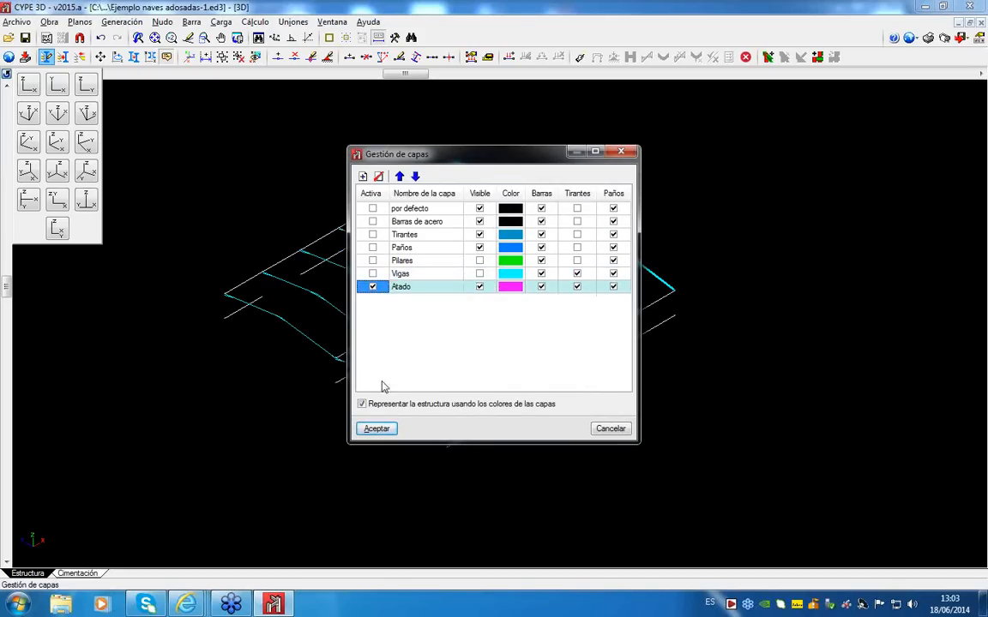
click(376, 429)
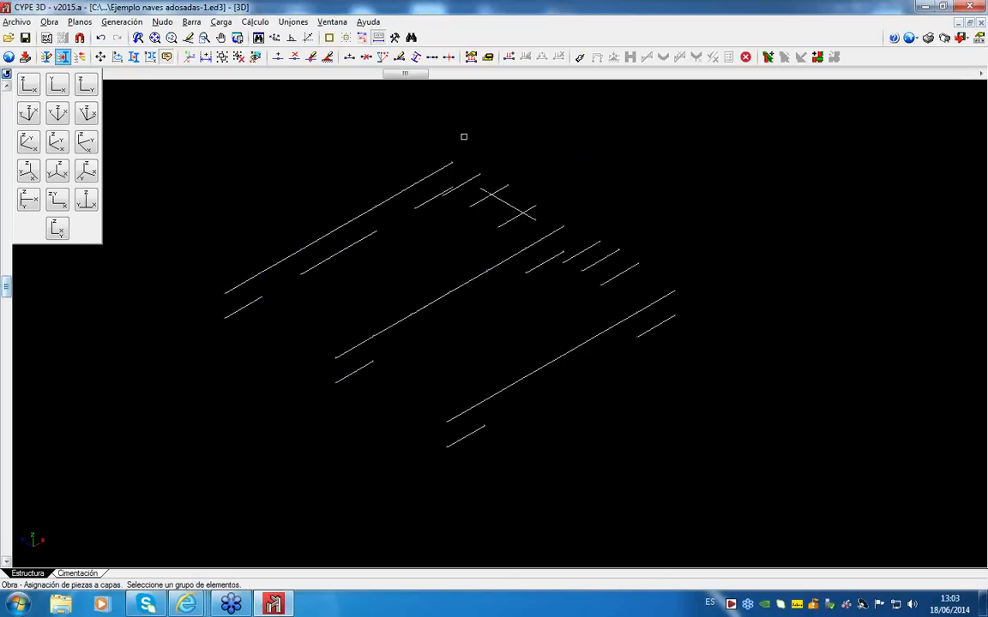
Step: Select all the bars still displayed with one selection window and assign them to the Atado layer
mouse_move(732, 130)
mouse_down()
mouse_move(353, 412)
mouse_move(210, 492)
mouse_up()
right_click(210, 419)
click(453, 334)
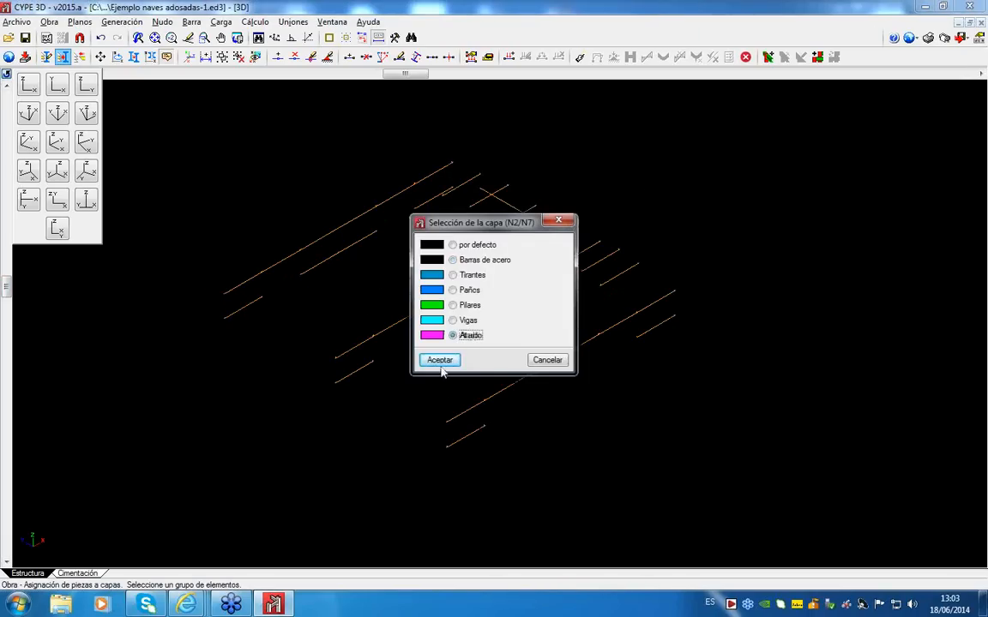
click(439, 360)
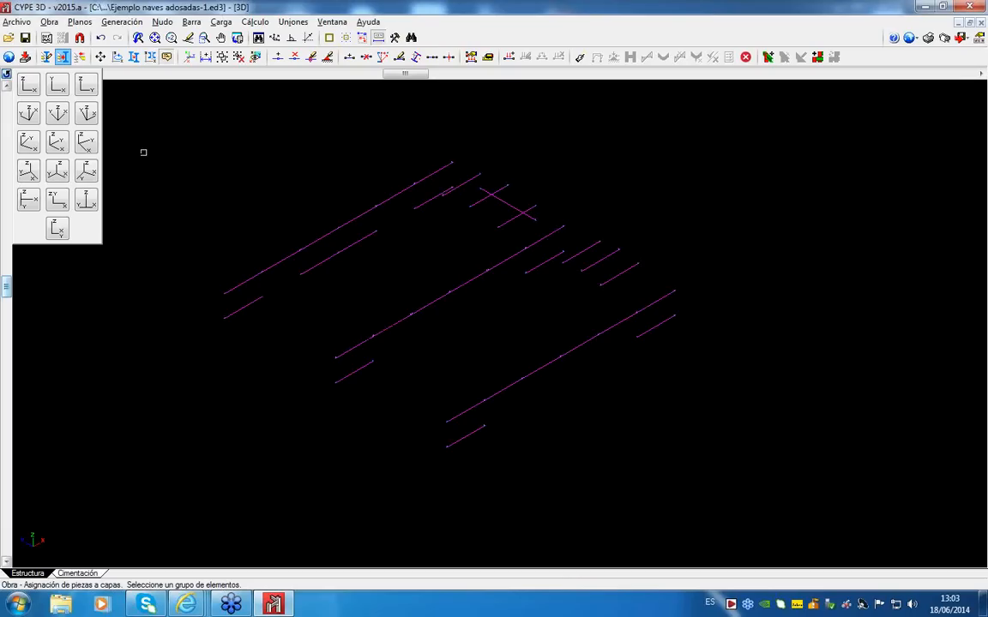
Step: Make the Pilares and Vigas layers visible again and accept the layer settings
click(47, 58)
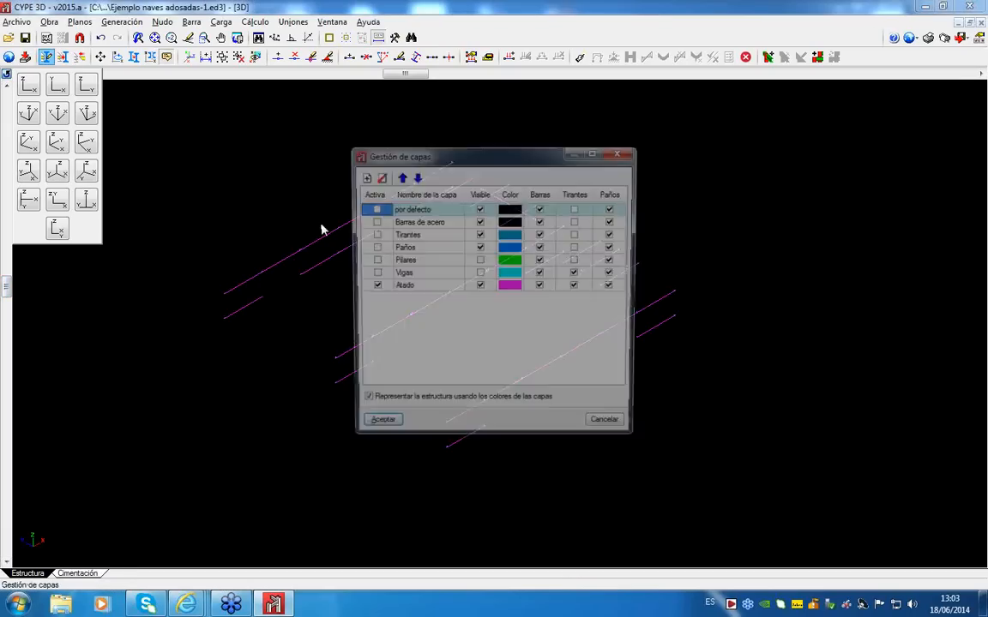
click(481, 260)
click(480, 275)
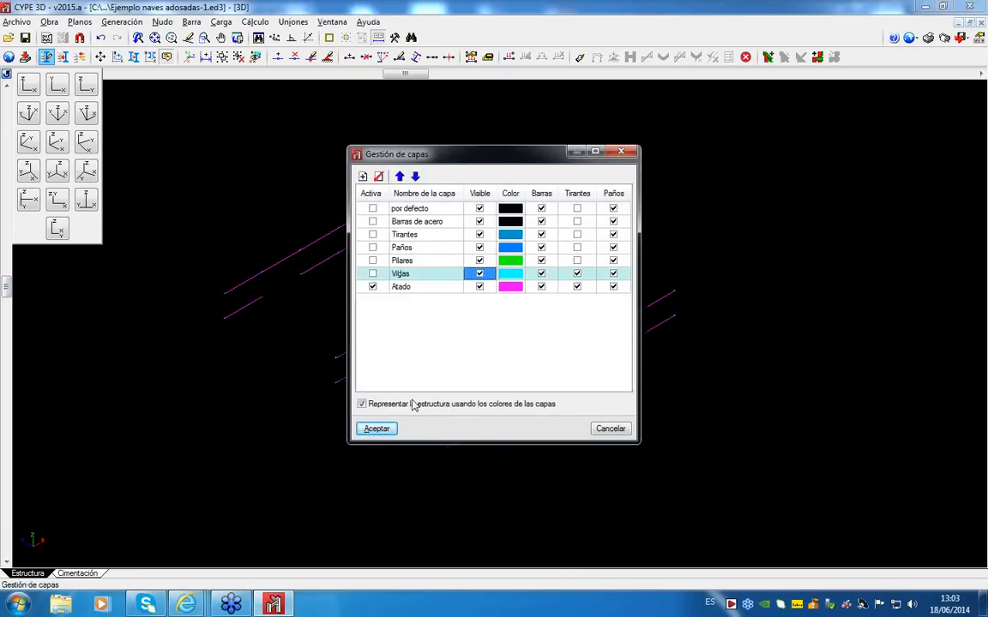
click(377, 429)
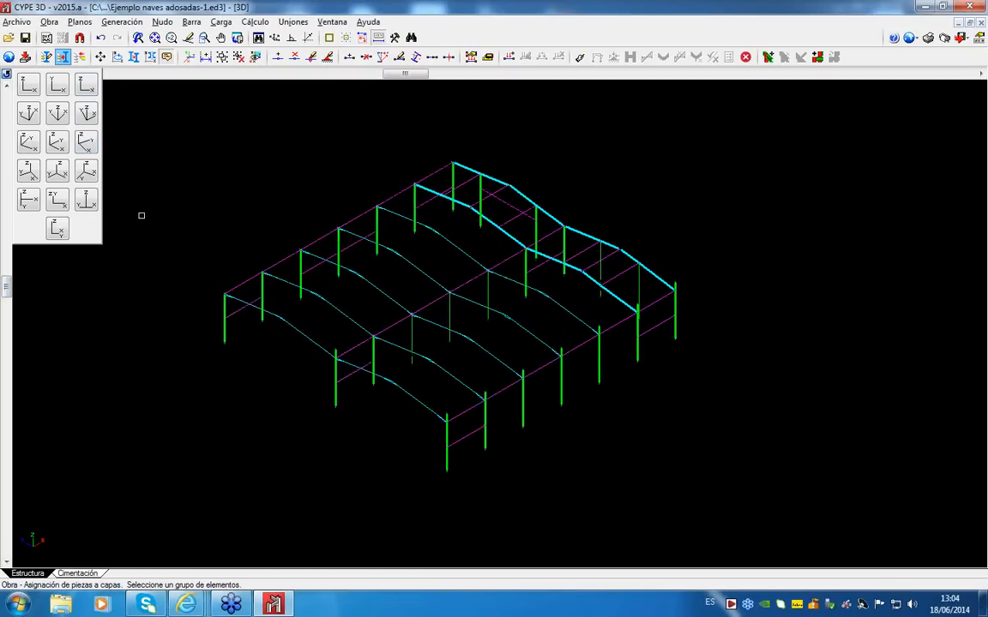
Step: Hide the Pilares layer in the layer manager and accept
right_click(183, 171)
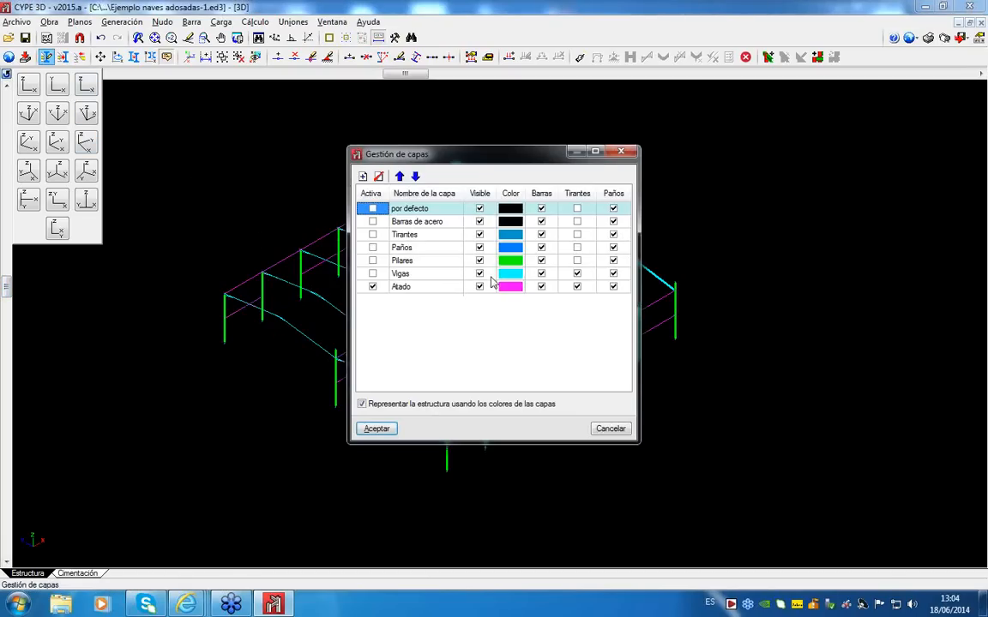
click(480, 262)
click(375, 428)
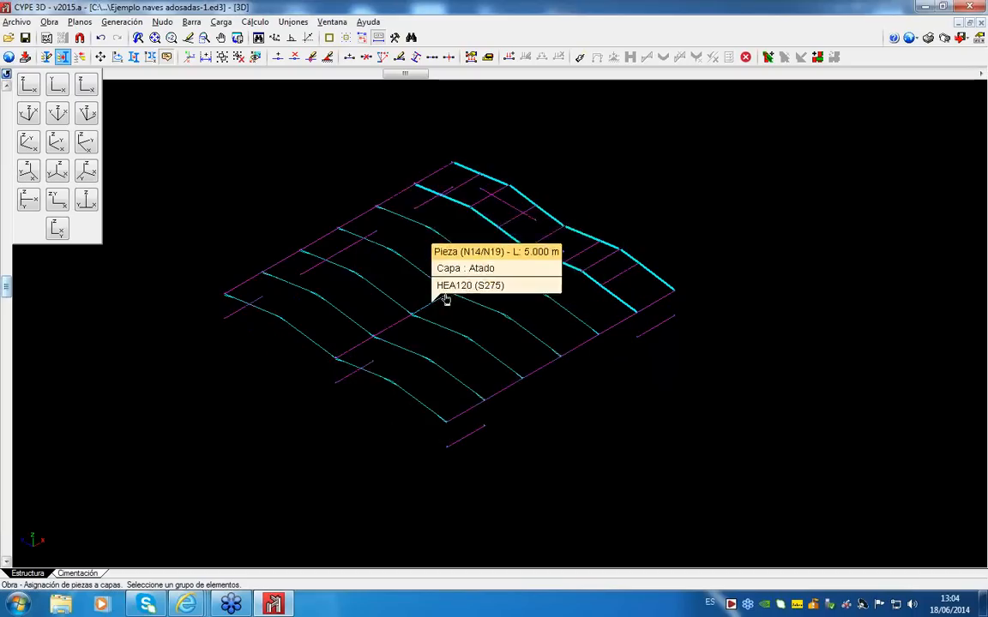
Step: Draw a 5 m IPE270 bar on the active Atado layer, joining the roof slope-break nodes of two adjacent frames
scroll(553, 273, up, 4)
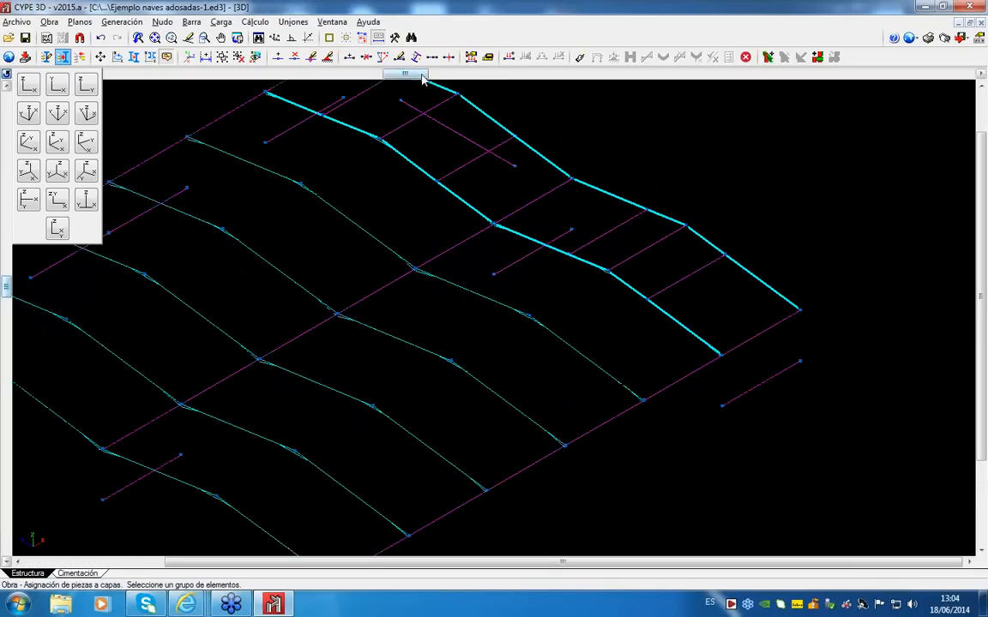
drag(415, 76, 586, 75)
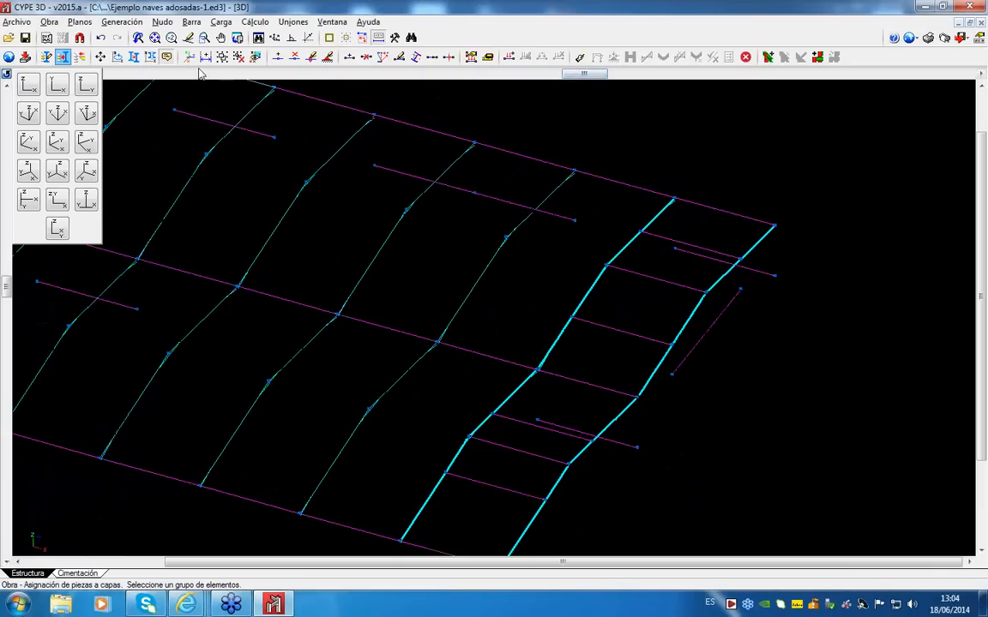
click(192, 22)
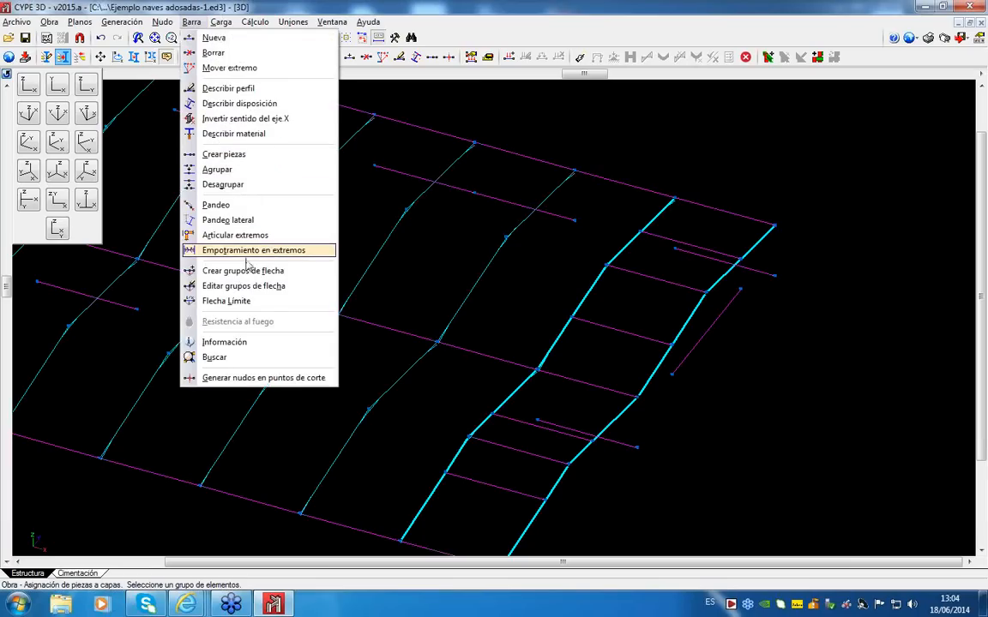
click(214, 38)
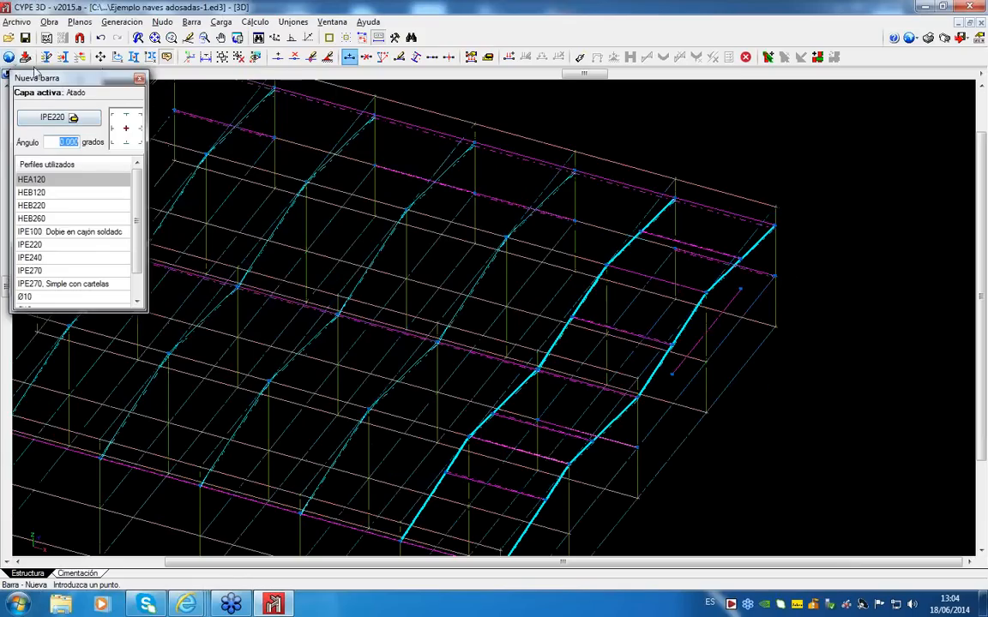
drag(45, 79, 38, 16)
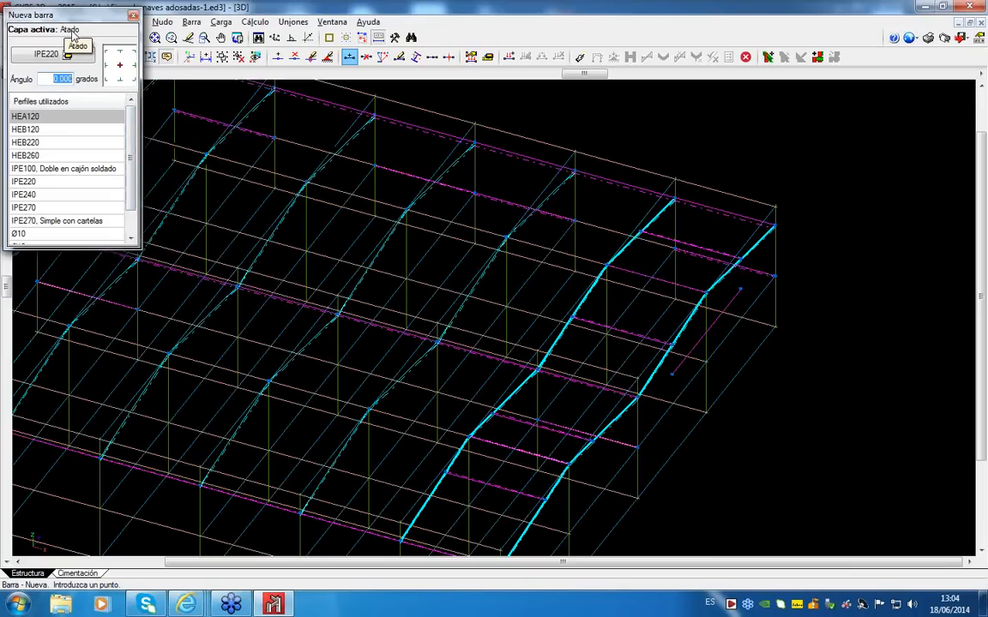
double_click(58, 78)
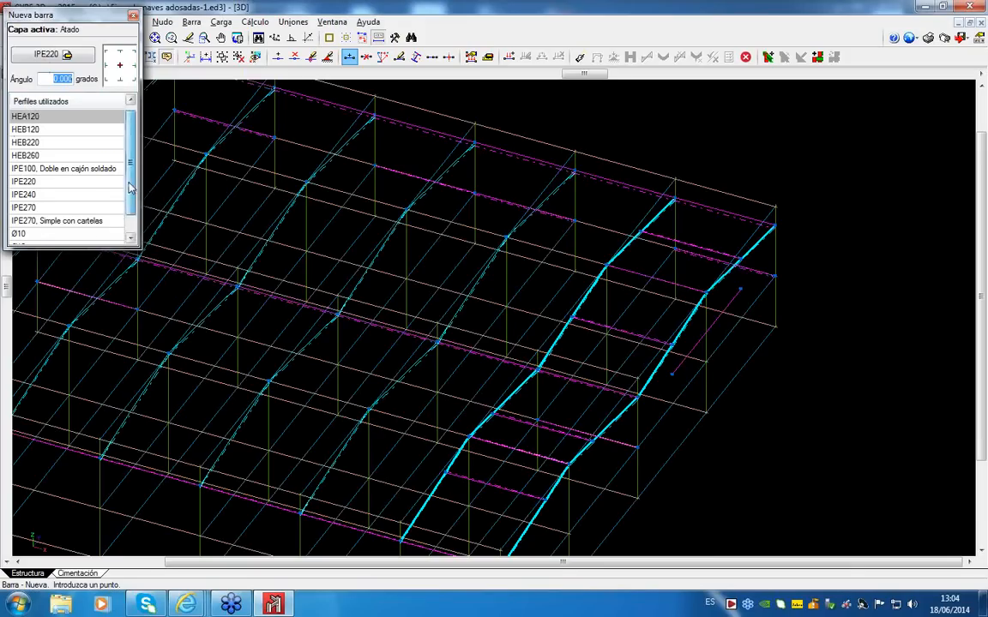
scroll(119, 191, down, 1)
scroll(131, 181, up, 1)
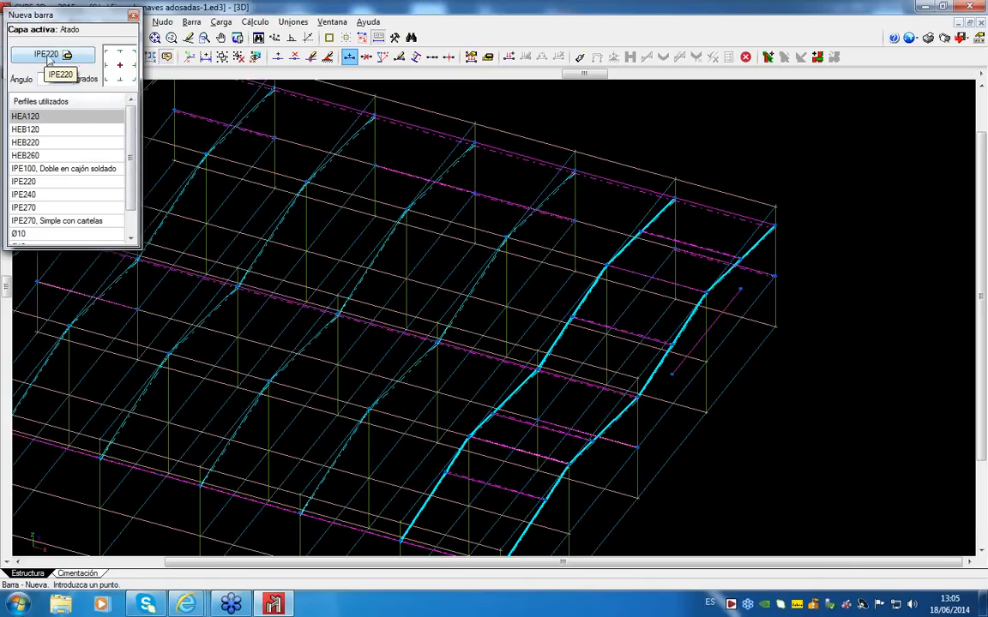
click(25, 208)
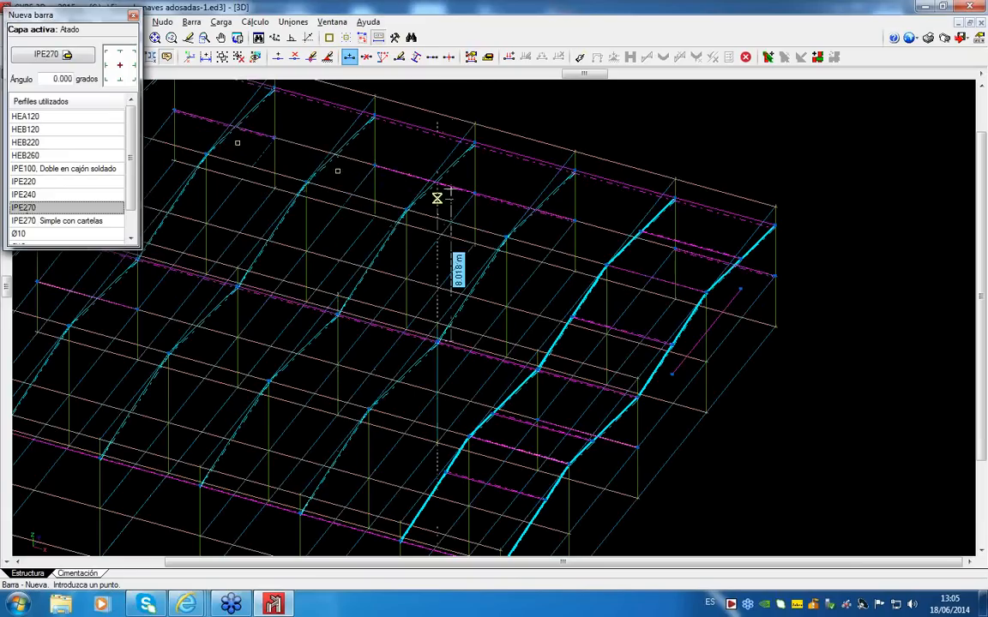
click(406, 208)
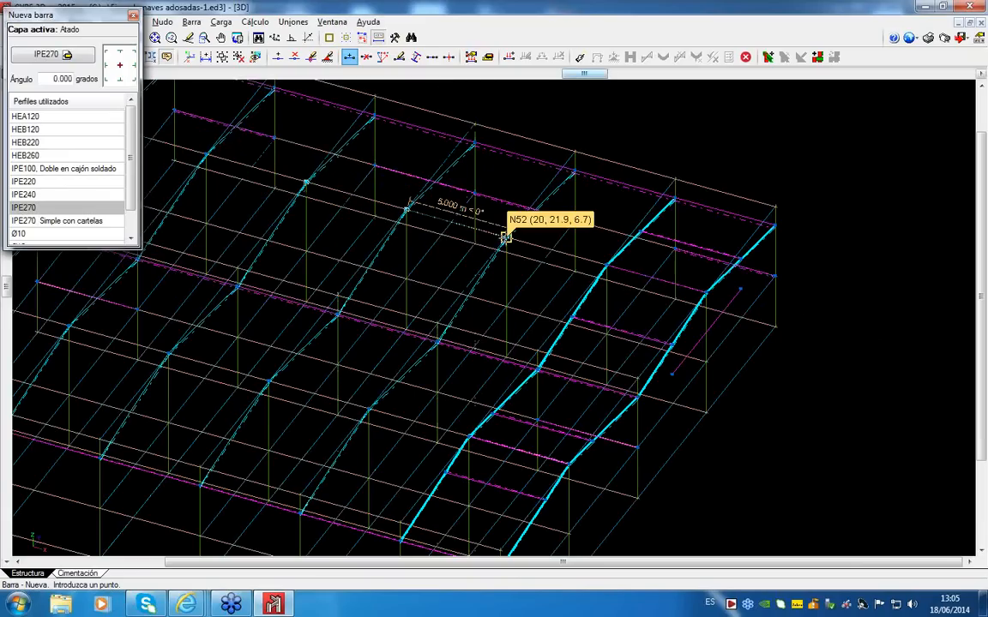
click(506, 238)
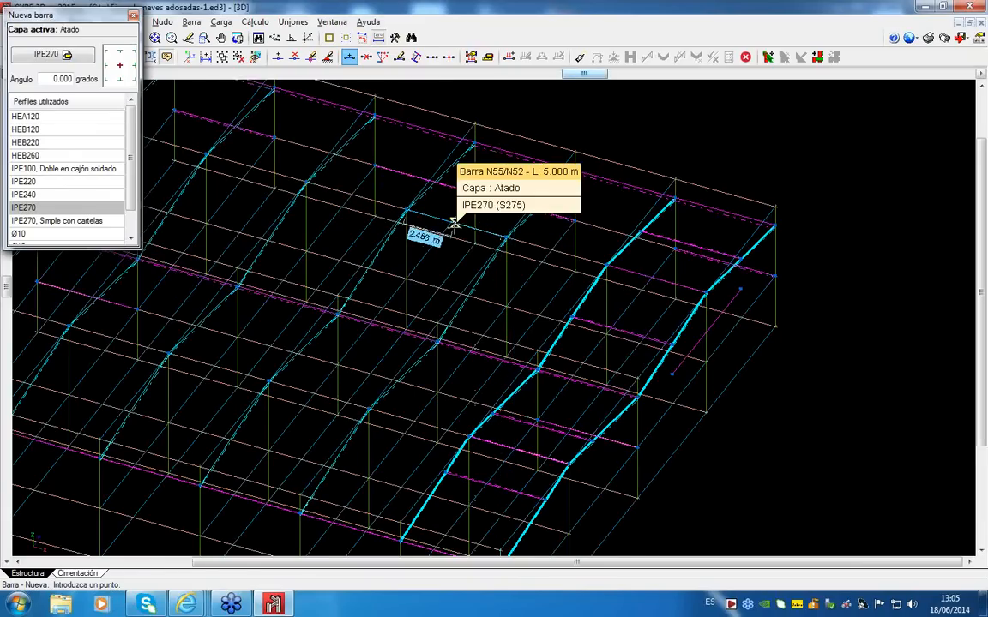
Step: Inspect the layer and profile of the new IPE270 bar, and undo its insertion
scroll(485, 229, up, 2)
scroll(485, 230, up, 1)
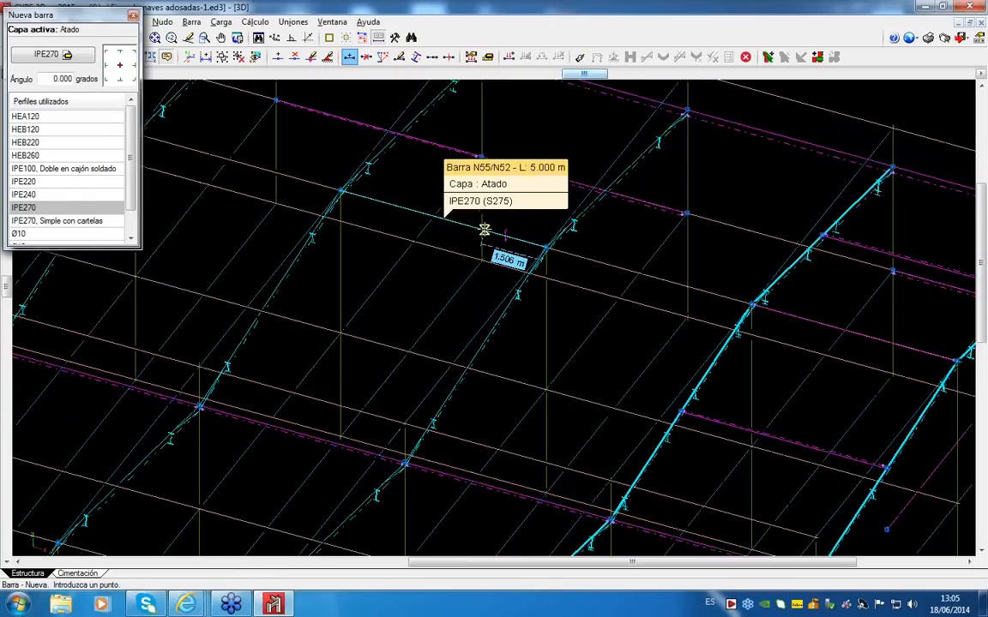
scroll(528, 244, down, 2)
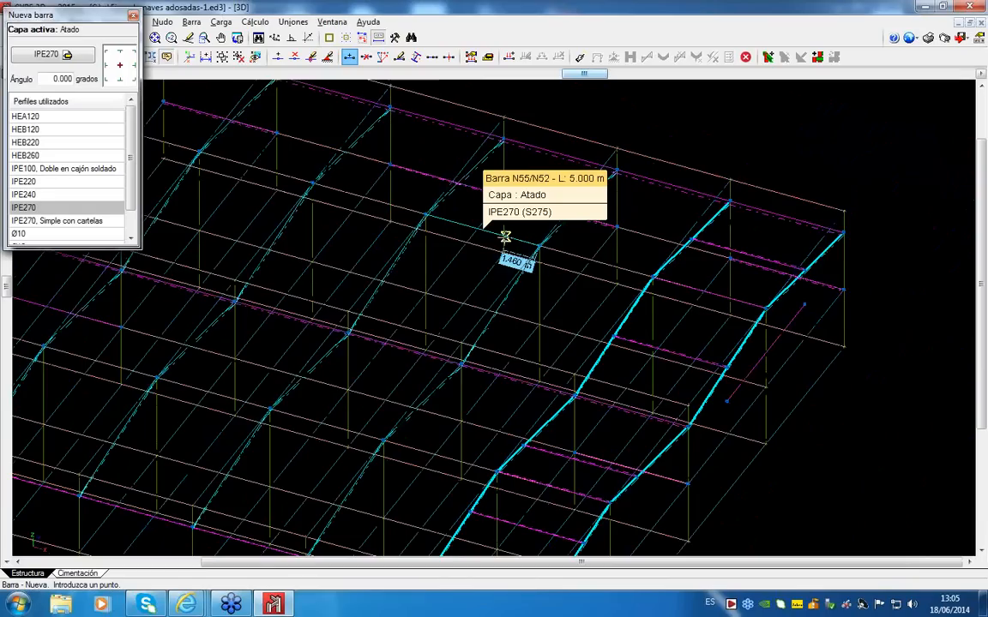
right_click(497, 237)
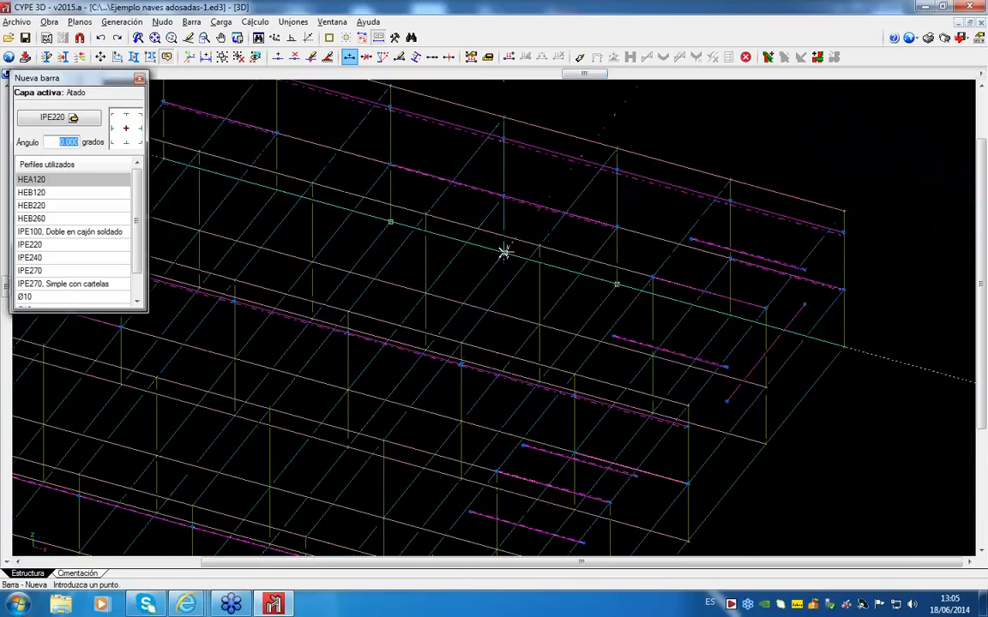
scroll(503, 252, down, 3)
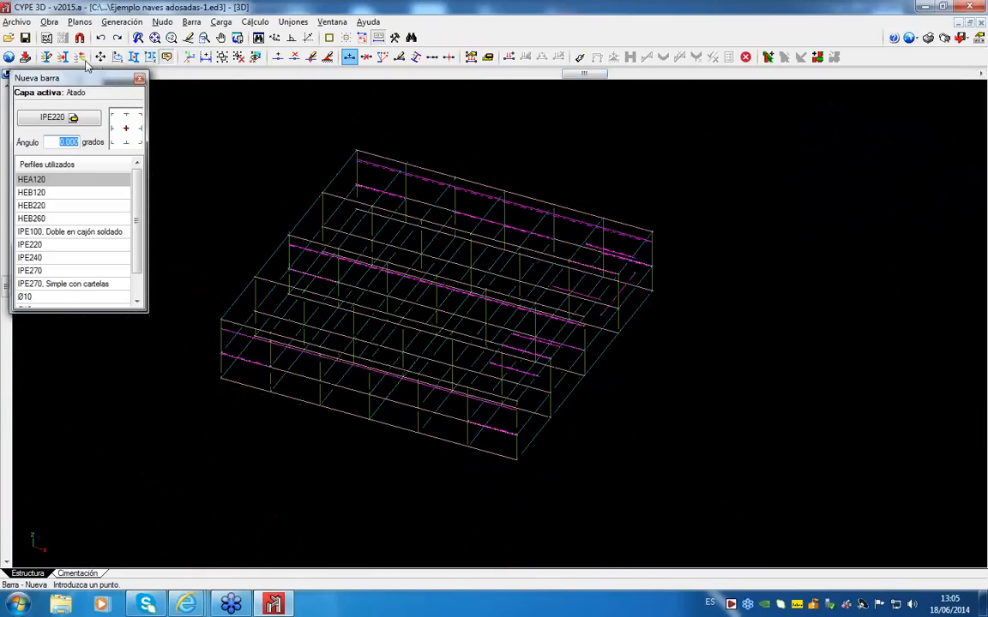
Step: Make the Vigas and Pilares layers visible again and accept the layer settings
click(46, 56)
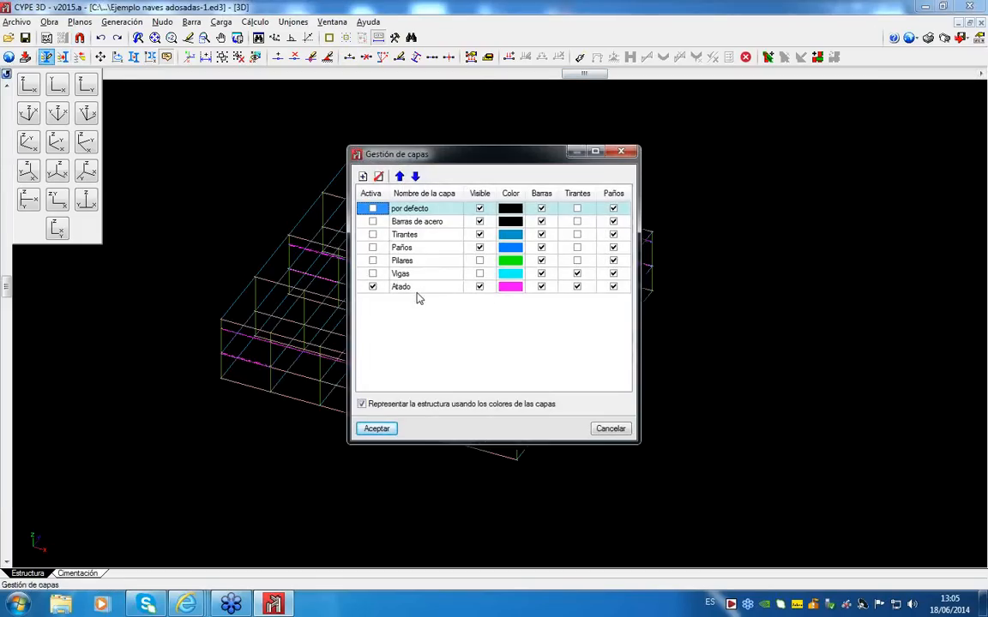
click(480, 274)
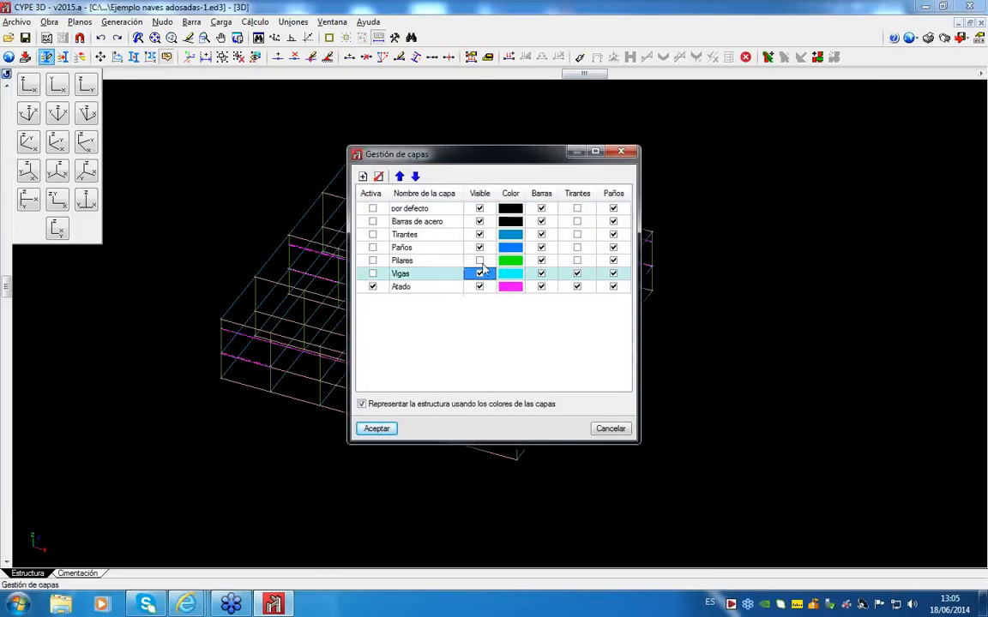
click(480, 261)
click(377, 428)
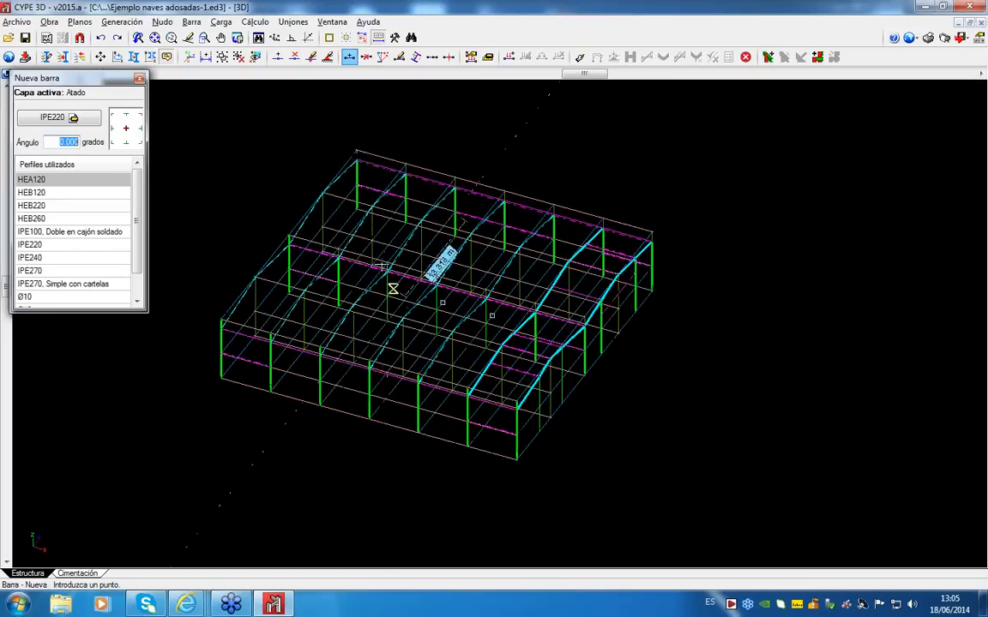
Step: Open the profile description for a haunched IPE270 roof beam and import the predefined HP series from the Canada library
click(190, 22)
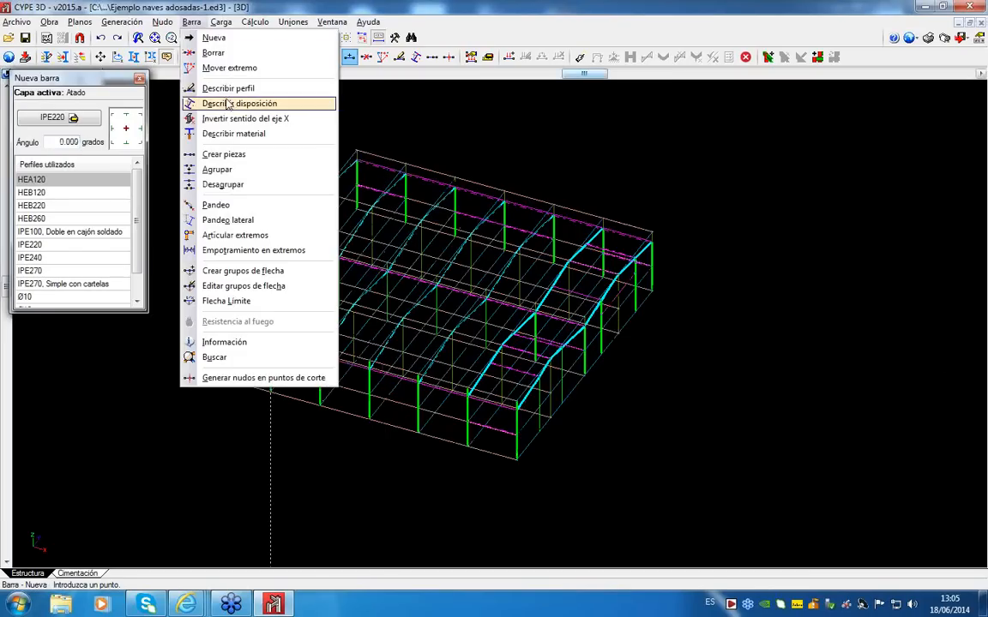
click(224, 88)
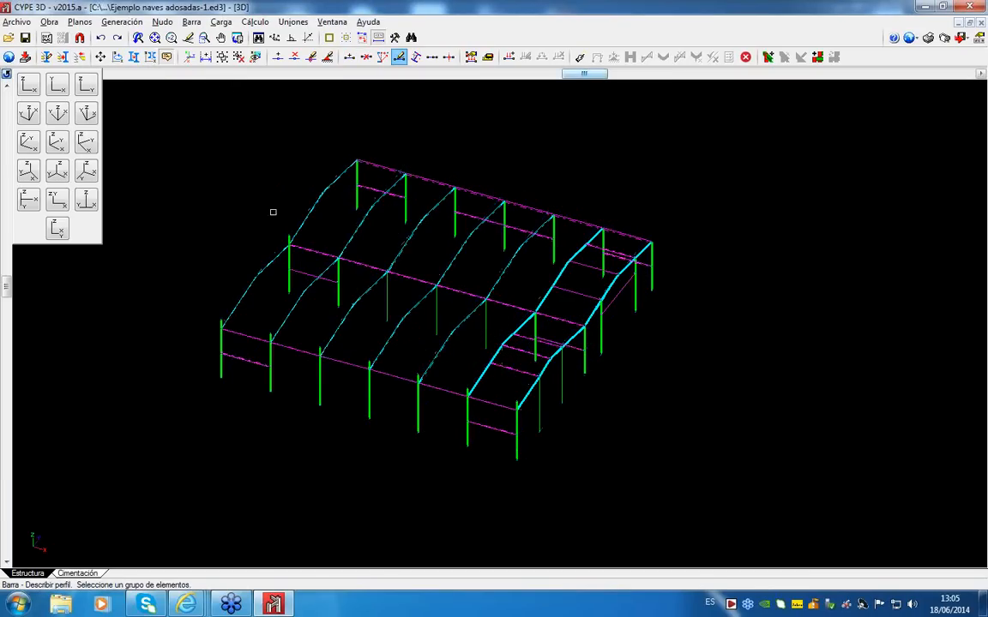
click(271, 274)
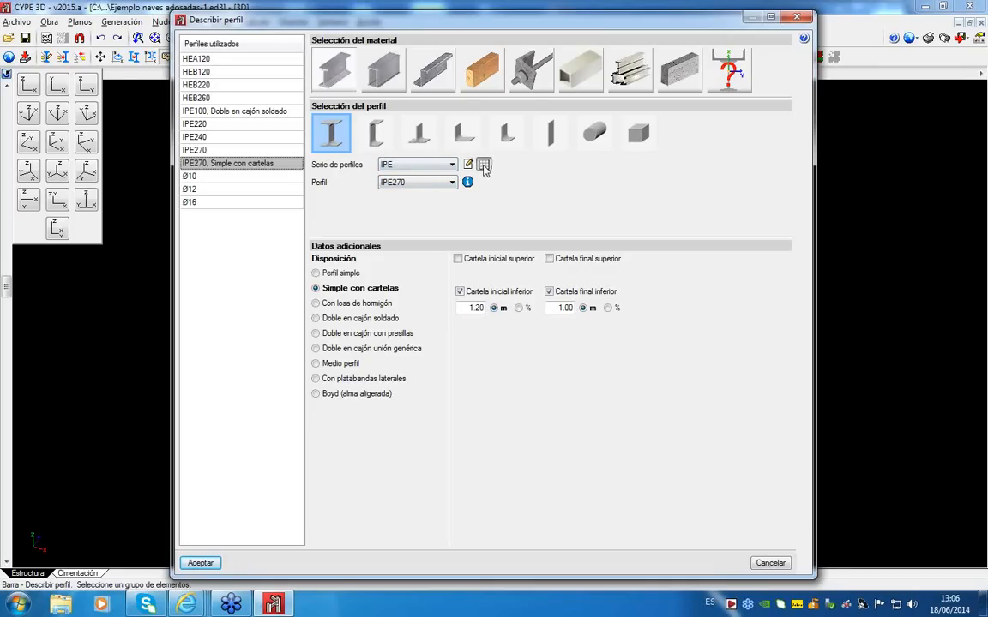
click(468, 163)
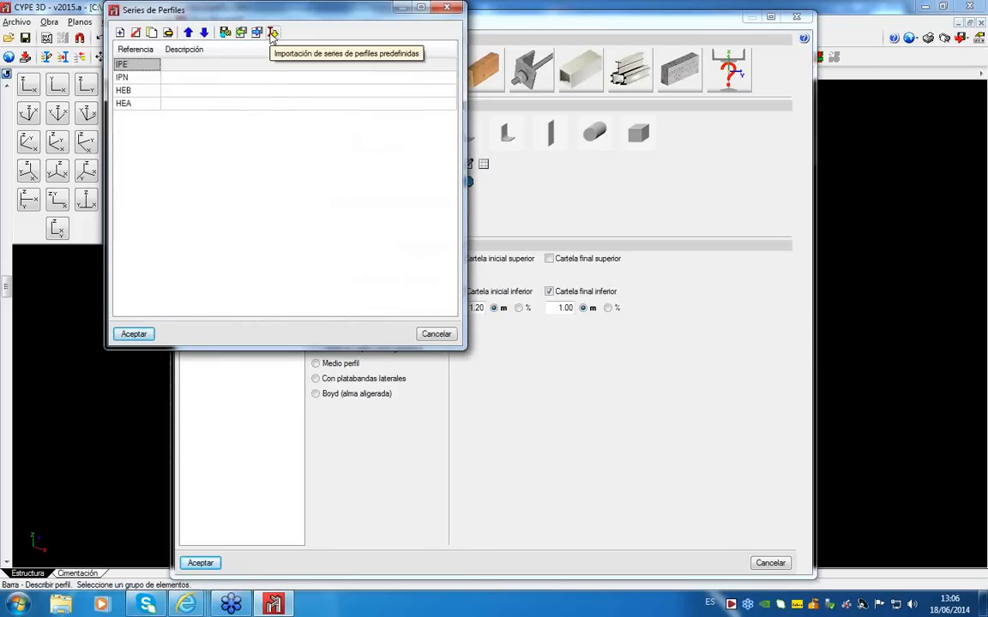
click(273, 33)
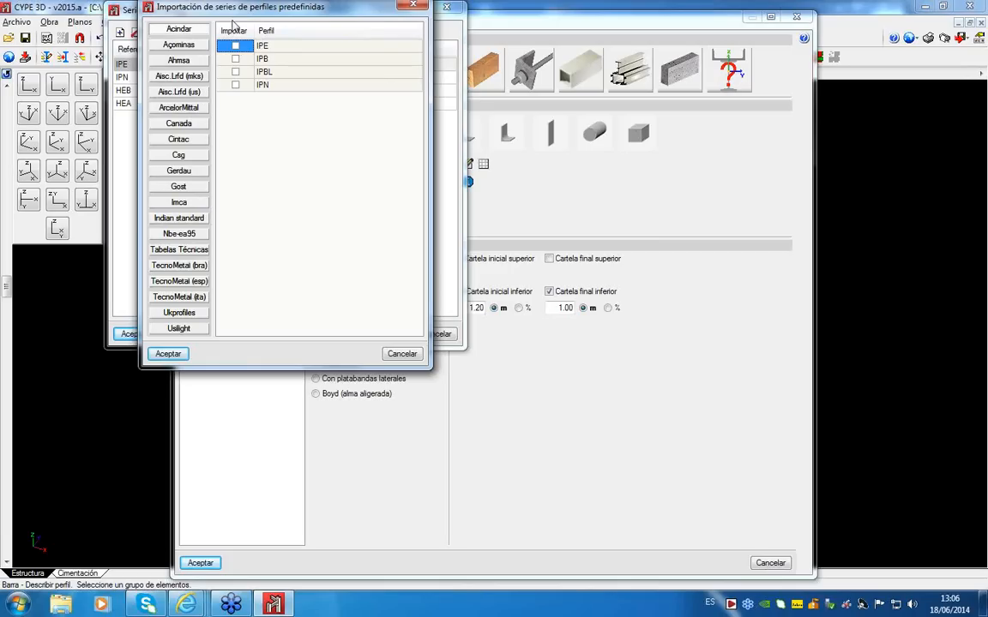
click(177, 125)
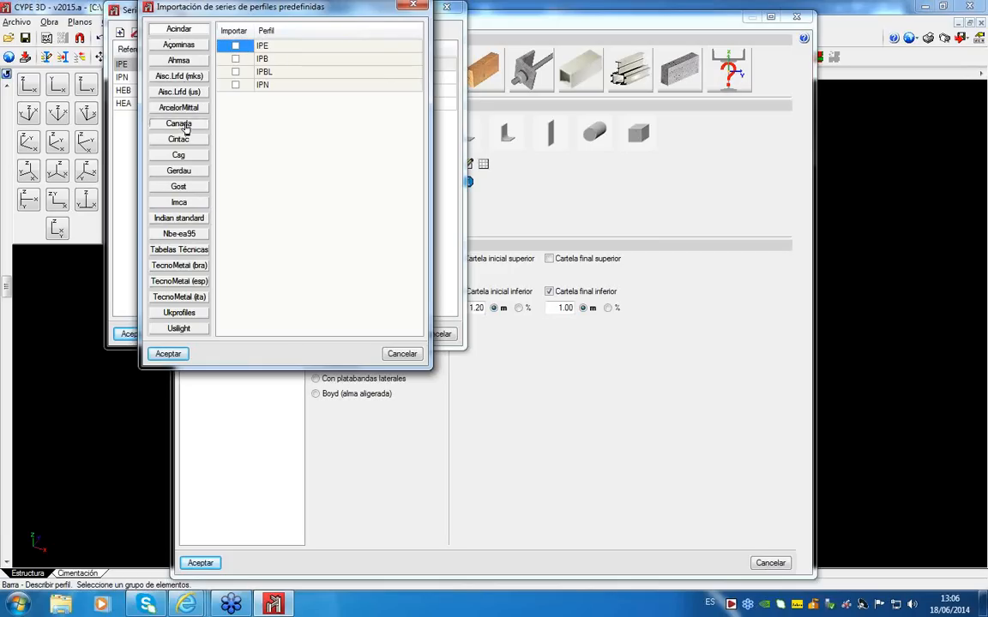
click(232, 46)
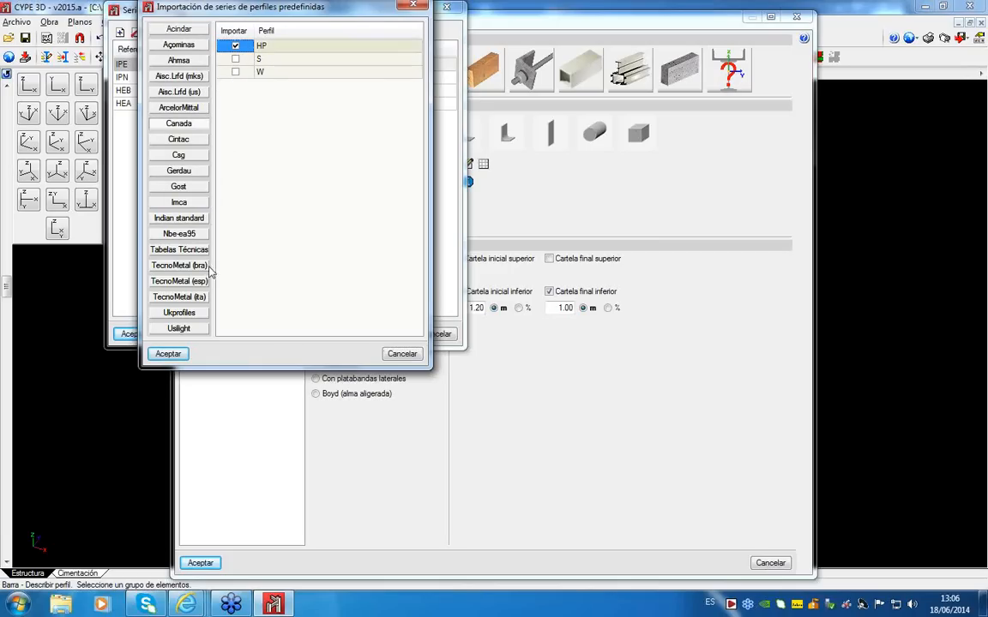
click(166, 354)
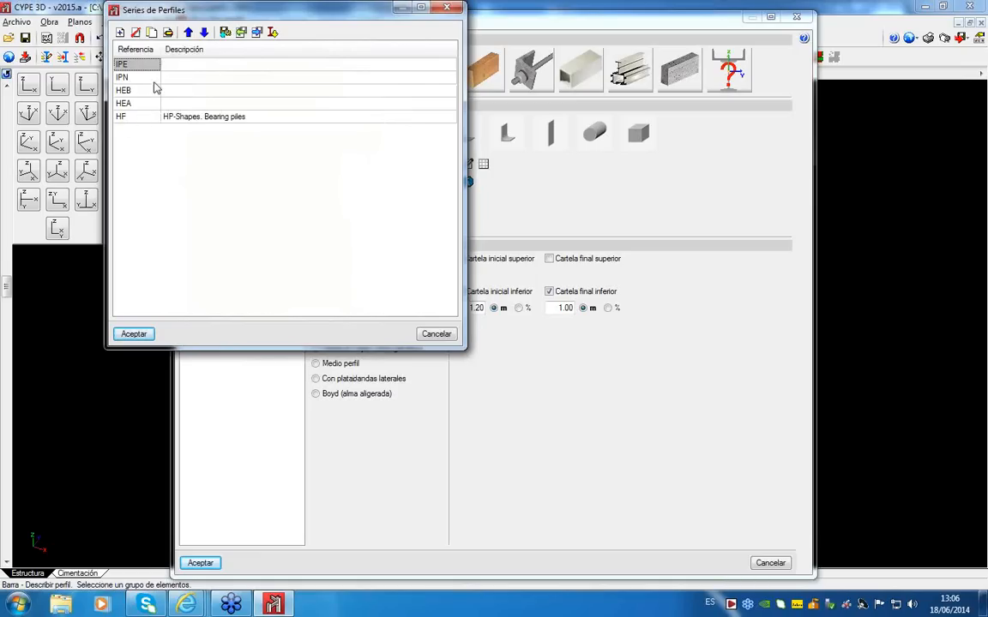
Step: Review the profiles contained in the imported HP series, and cancel the series editing
click(144, 117)
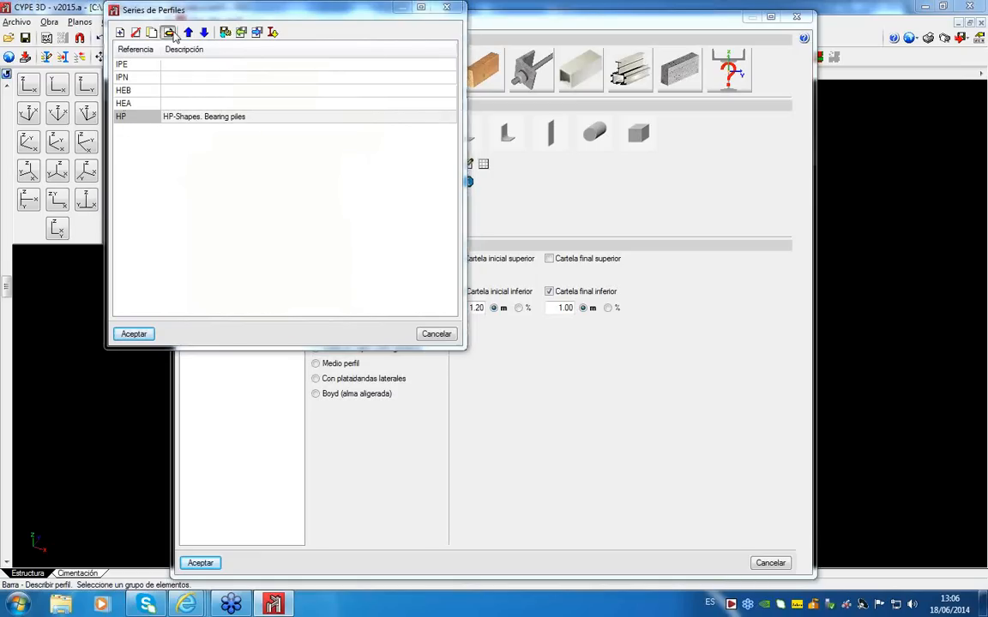
click(169, 32)
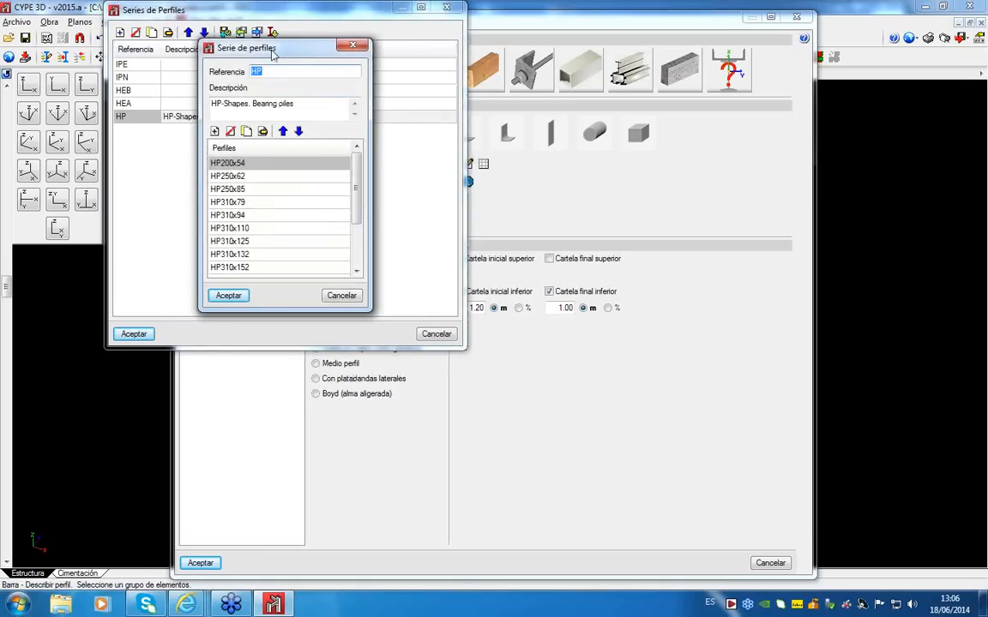
drag(357, 188, 360, 238)
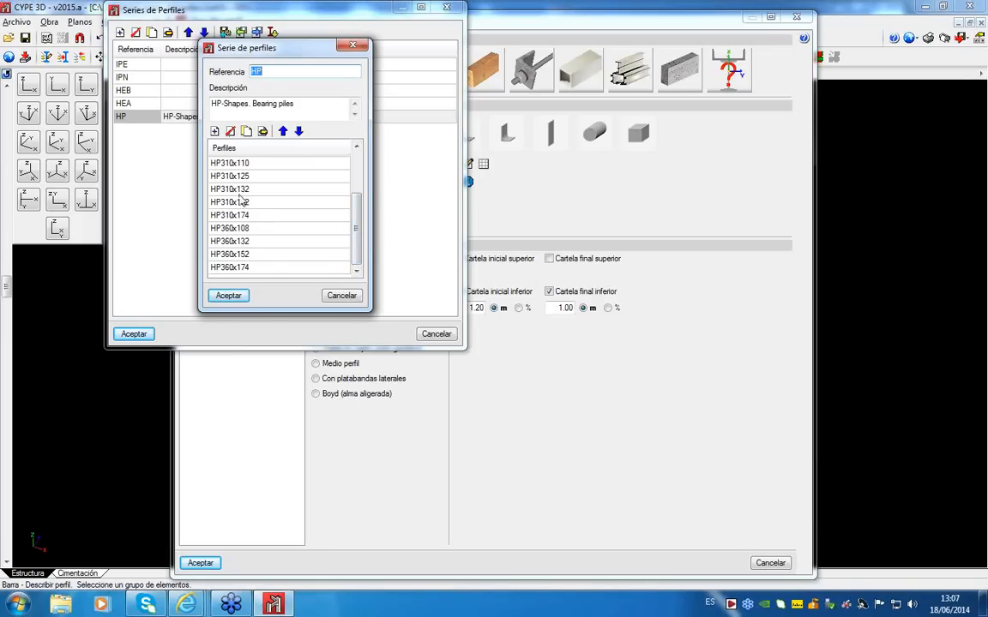
click(342, 295)
click(437, 334)
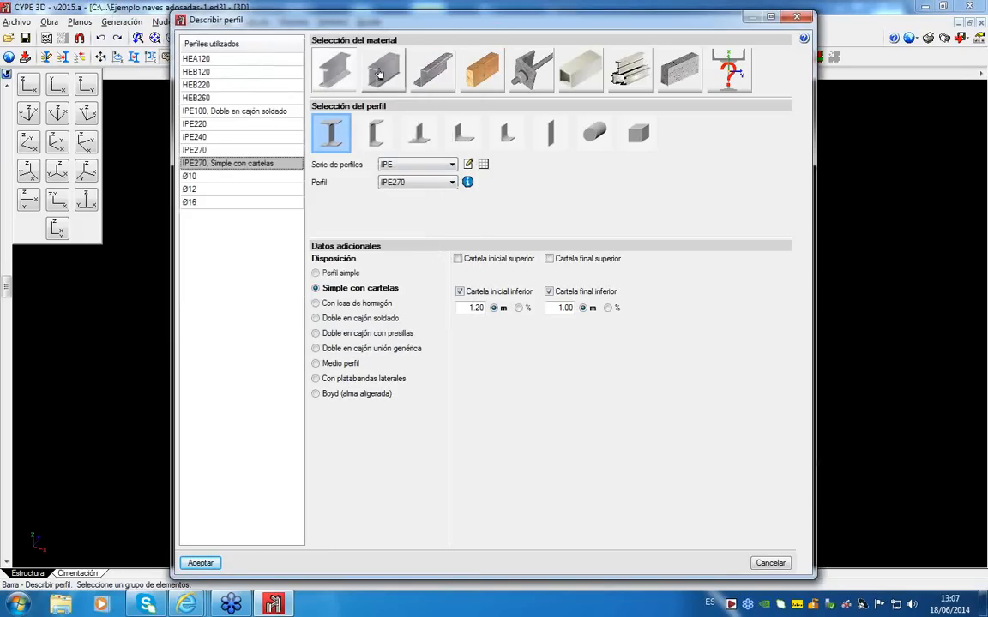
Step: Examine the dimensions of the PAS-1000/155 built-up steel profile with unequal flanges, and cancel the profile description
click(380, 74)
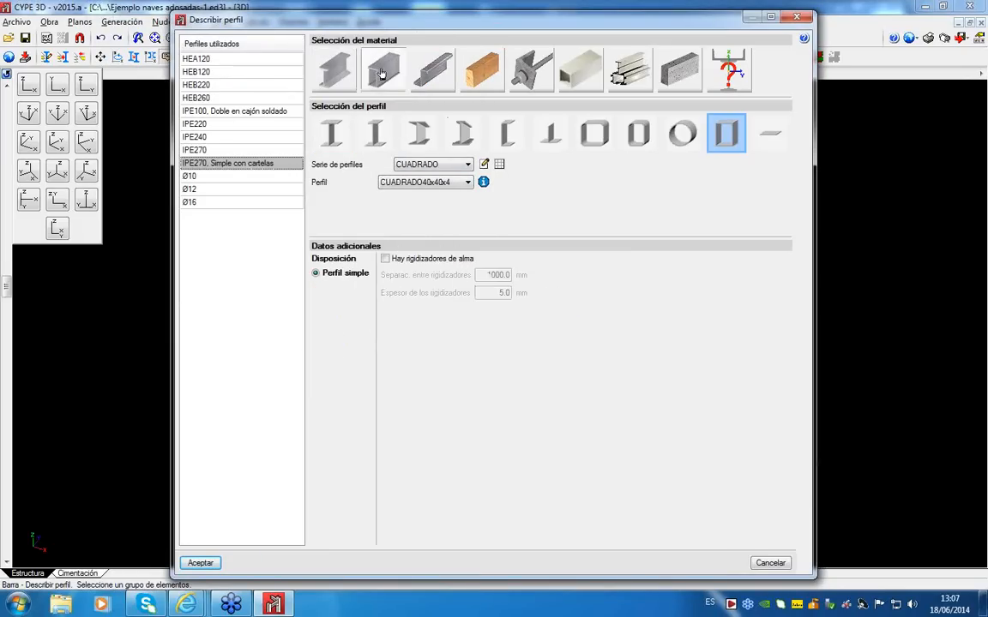
click(375, 135)
click(469, 165)
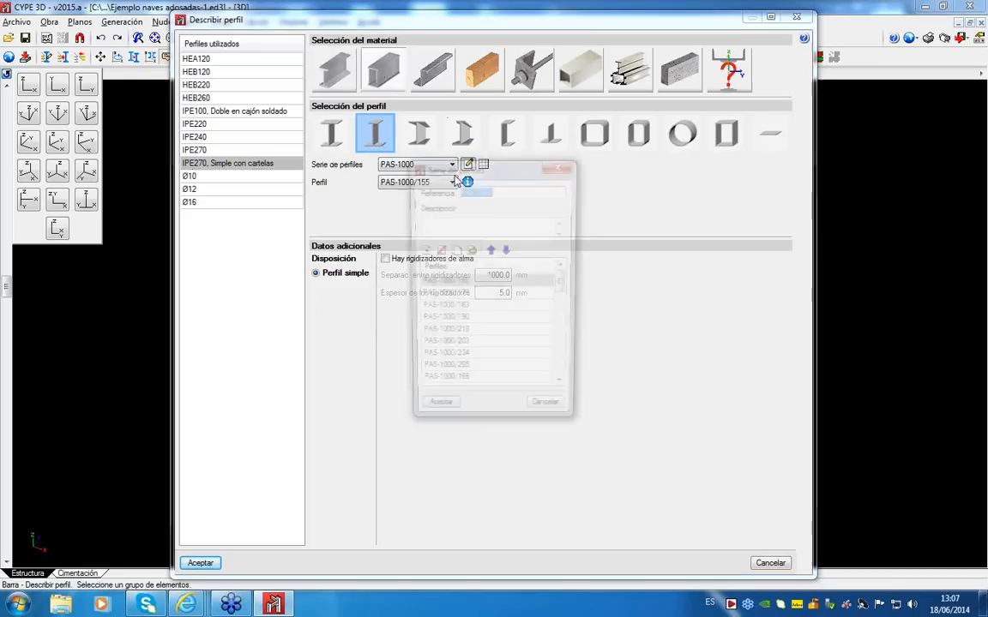
click(470, 252)
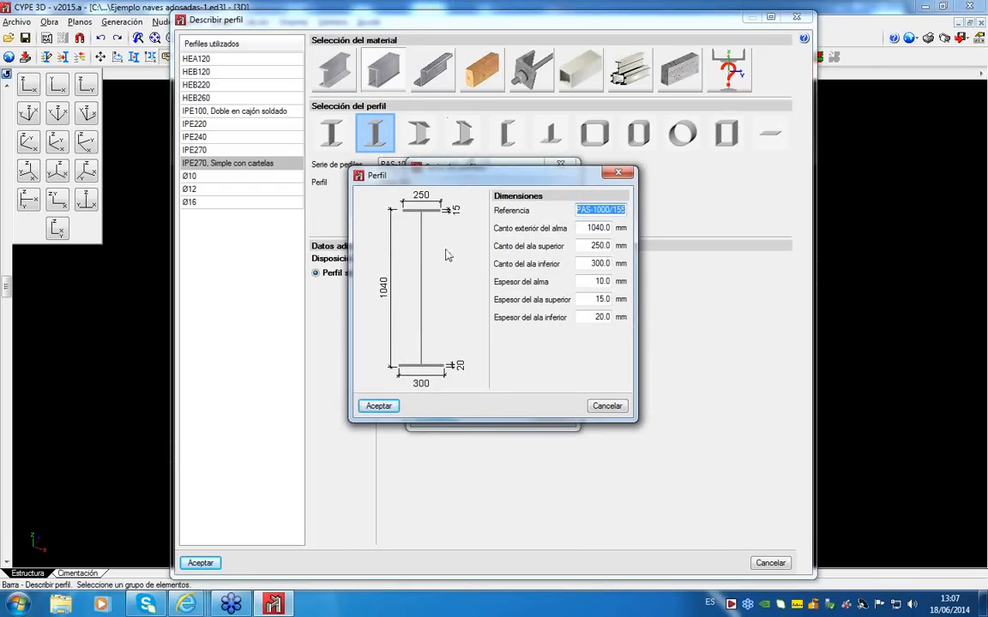
click(609, 406)
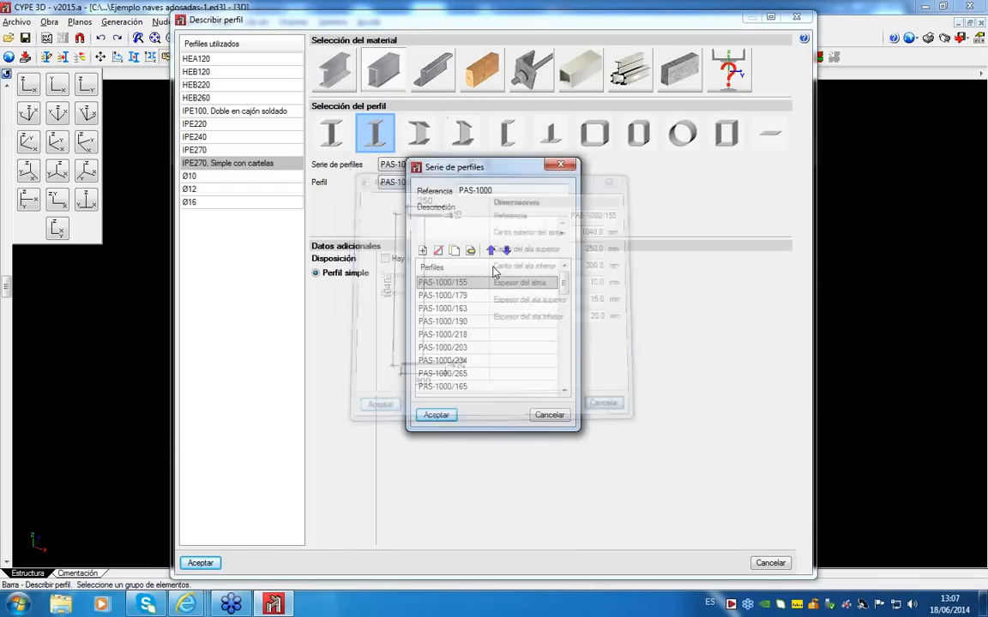
click(549, 415)
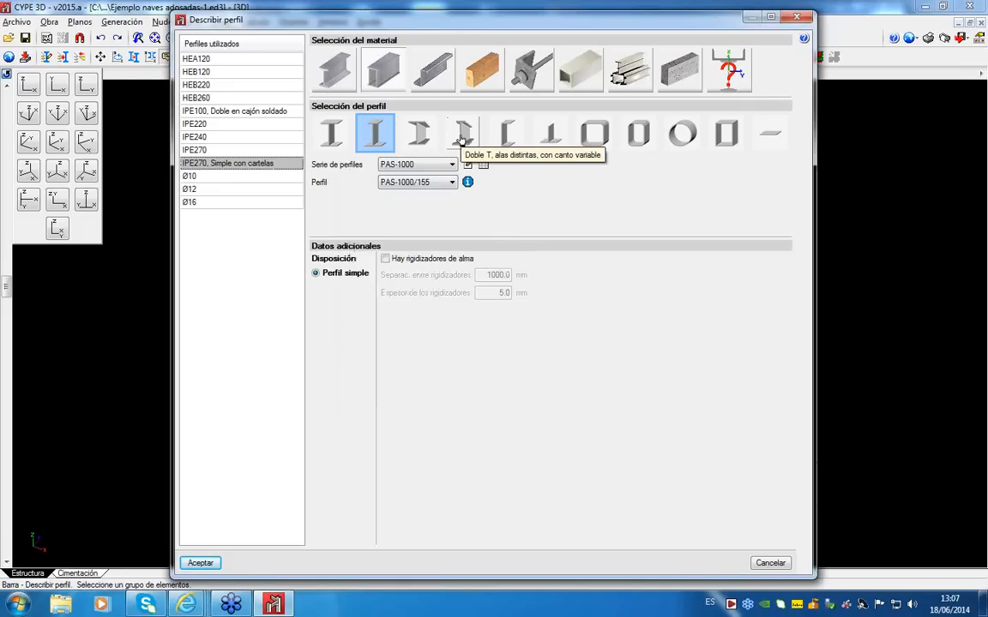
click(769, 563)
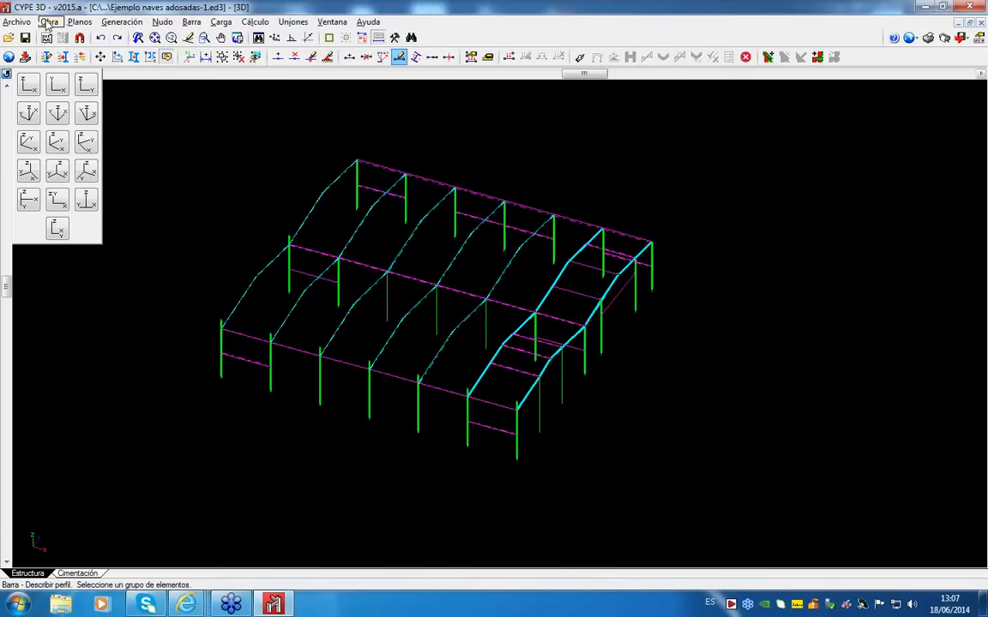
click(49, 22)
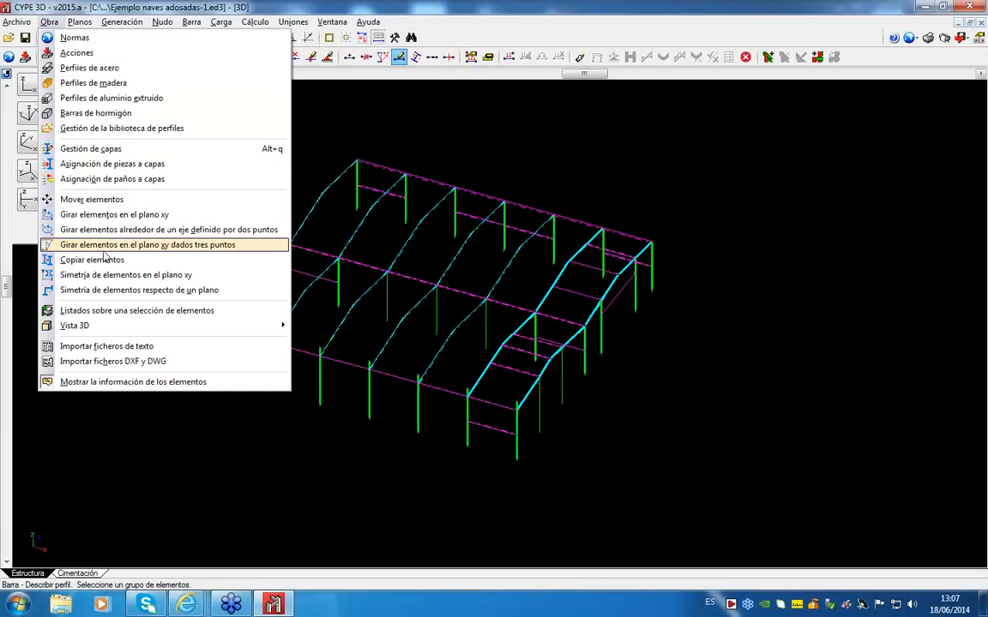
click(105, 198)
click(468, 338)
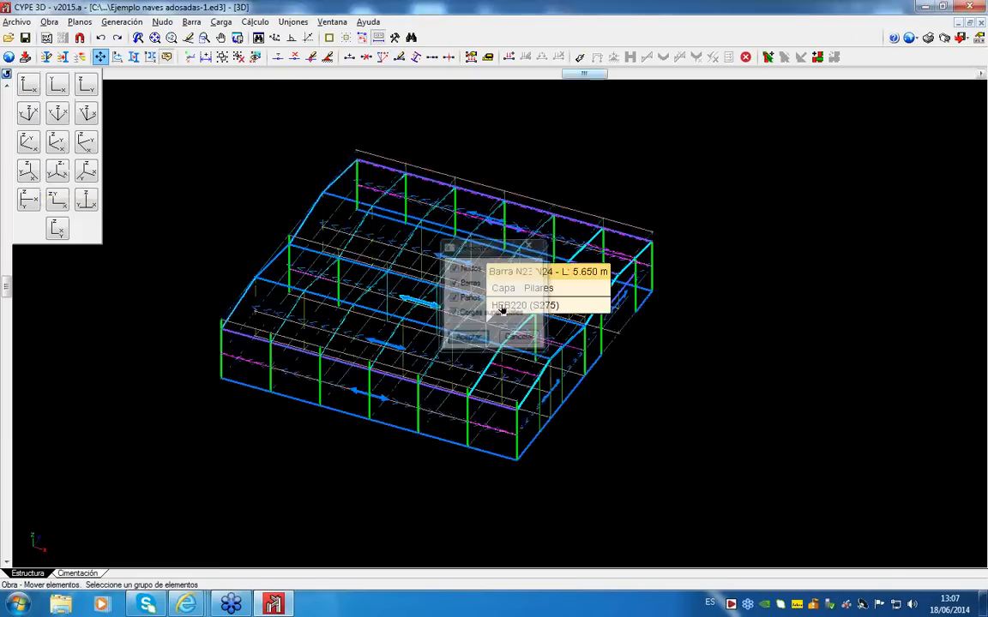
drag(702, 161, 184, 481)
right_click(219, 408)
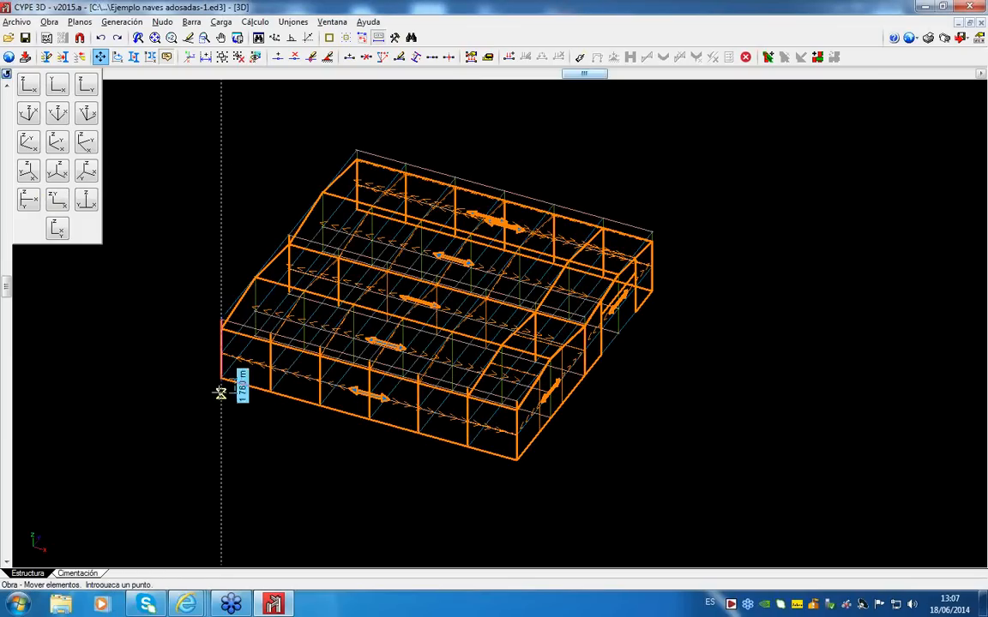
key(Escape)
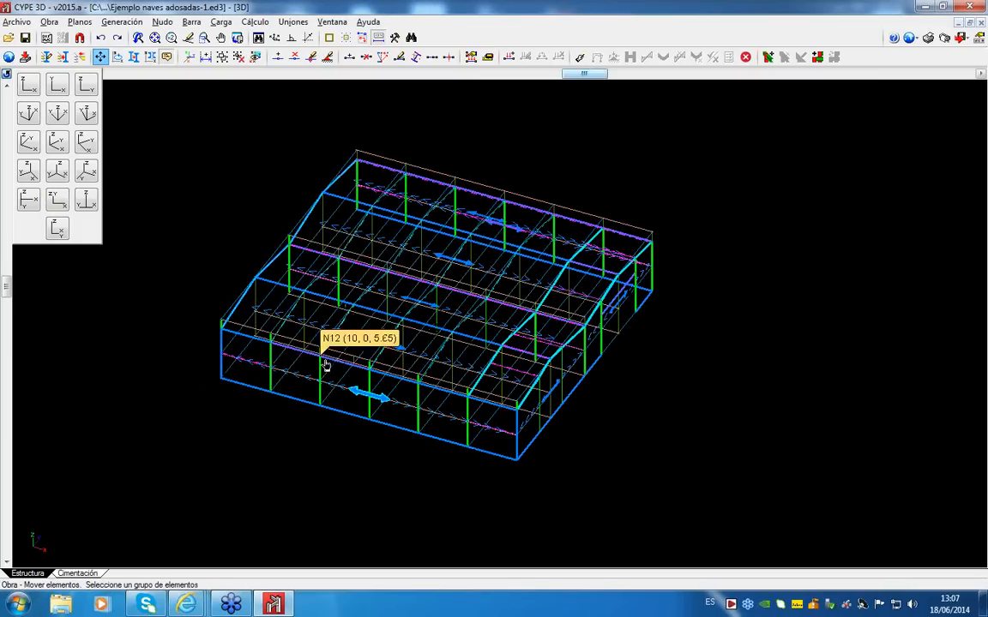
Step: Move the whole structure with Nudos excluded from the selection, placing its near corner base 12.330 m beyond the far corner
right_click(218, 386)
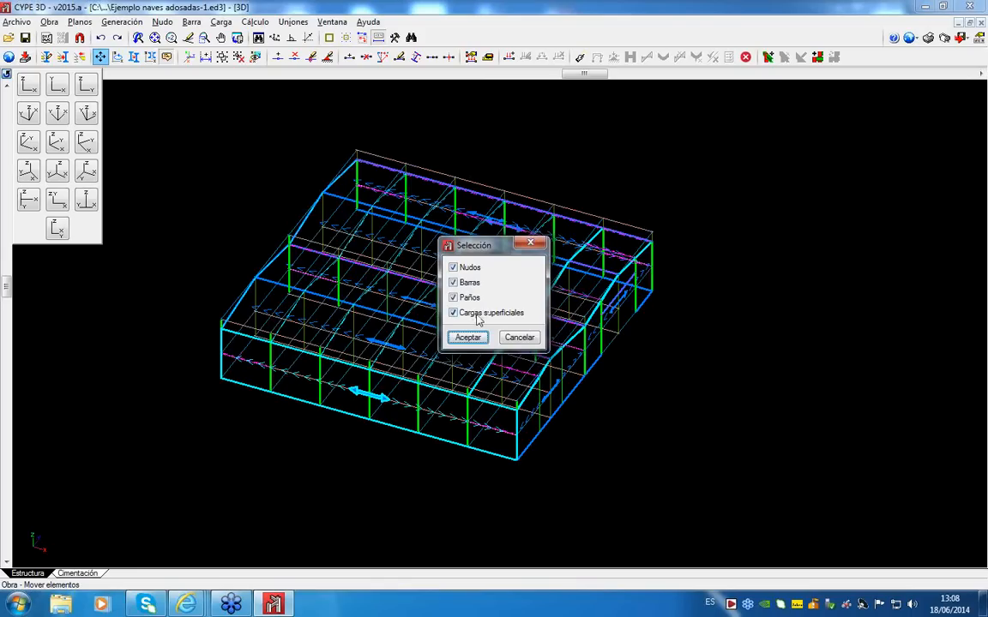
click(457, 269)
click(467, 337)
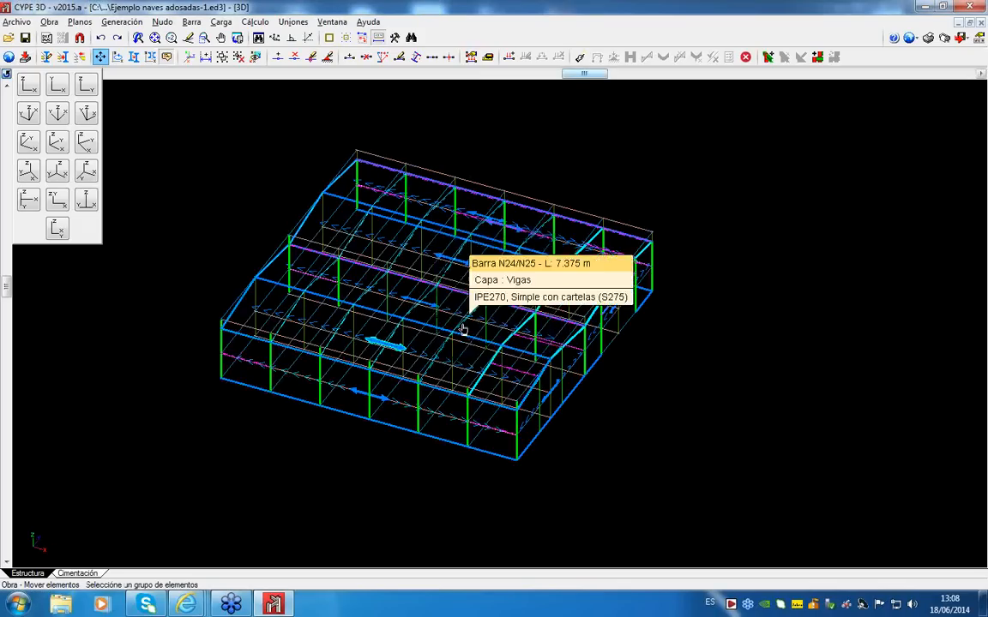
scroll(480, 292, down, 3)
click(593, 207)
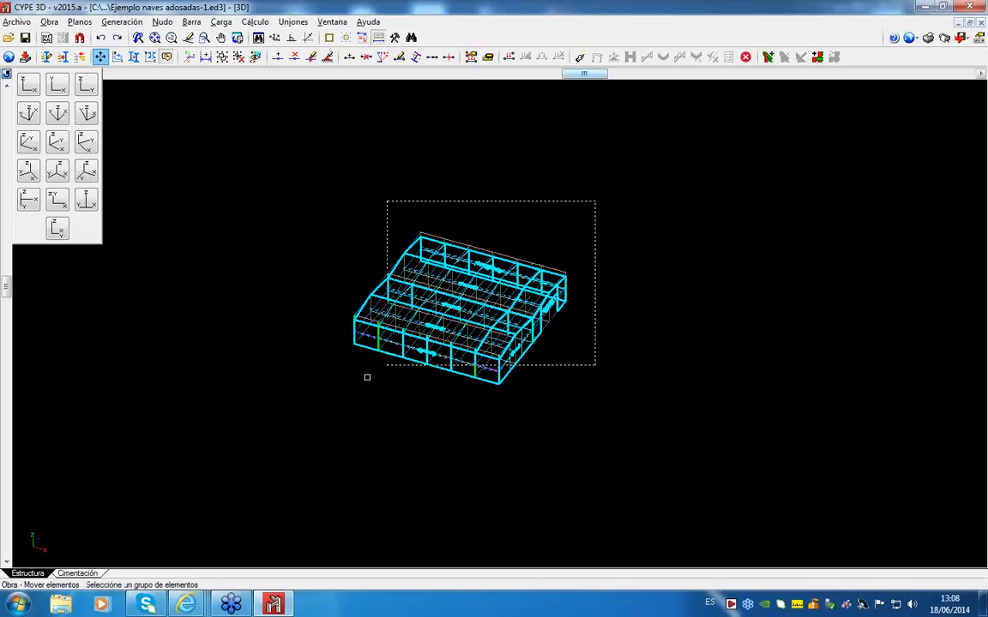
click(315, 410)
right_click(331, 370)
click(353, 344)
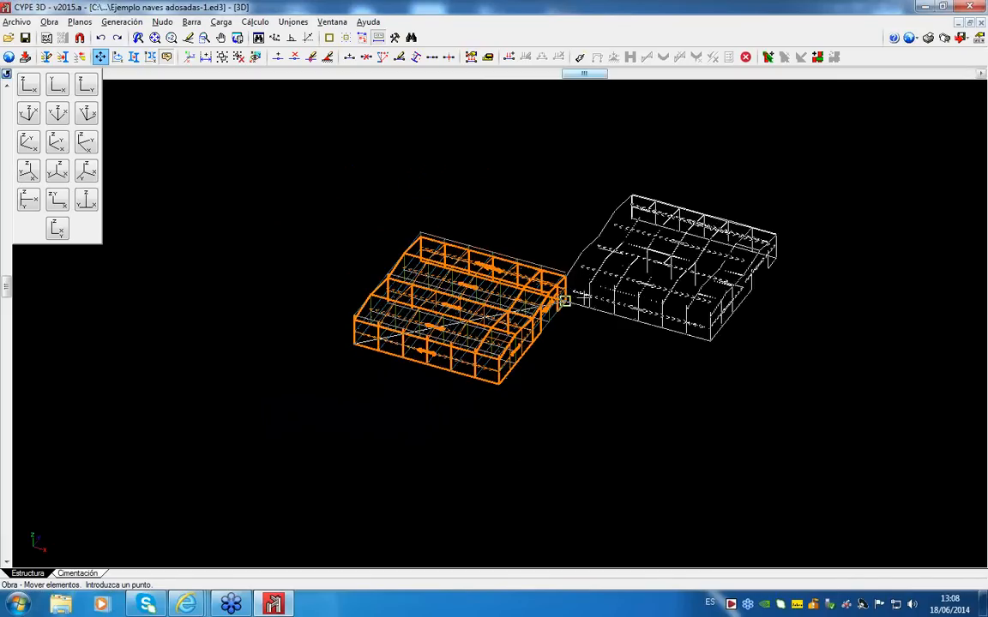
click(624, 305)
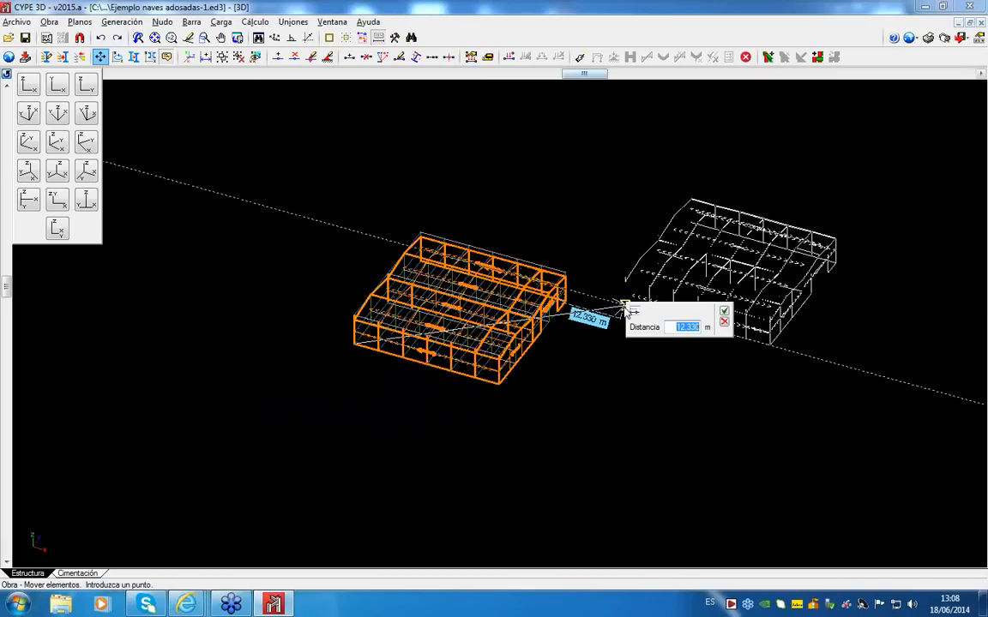
click(722, 314)
scroll(497, 331, up, 5)
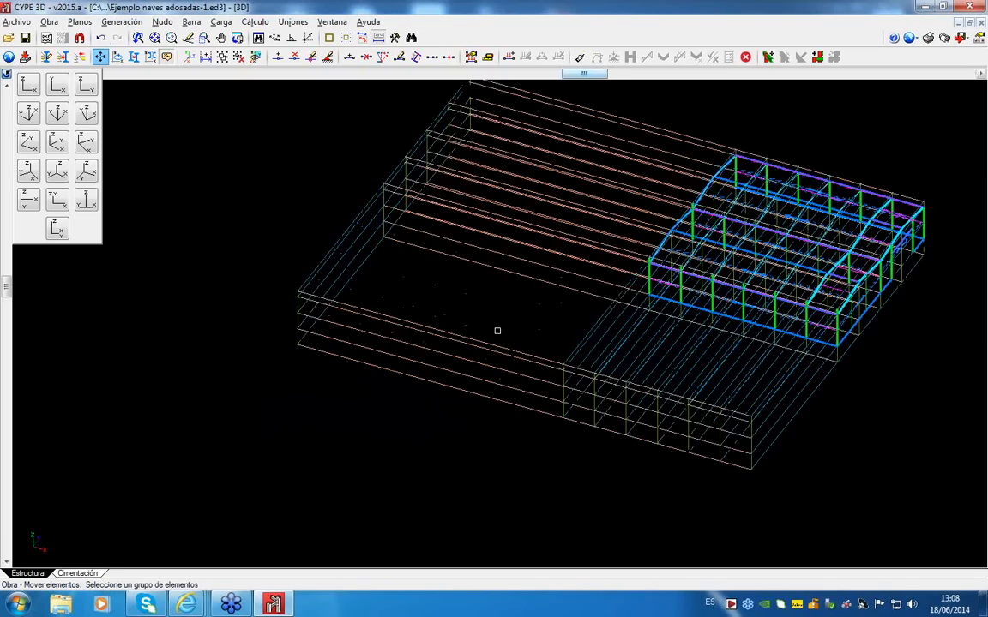
scroll(507, 377, up, 3)
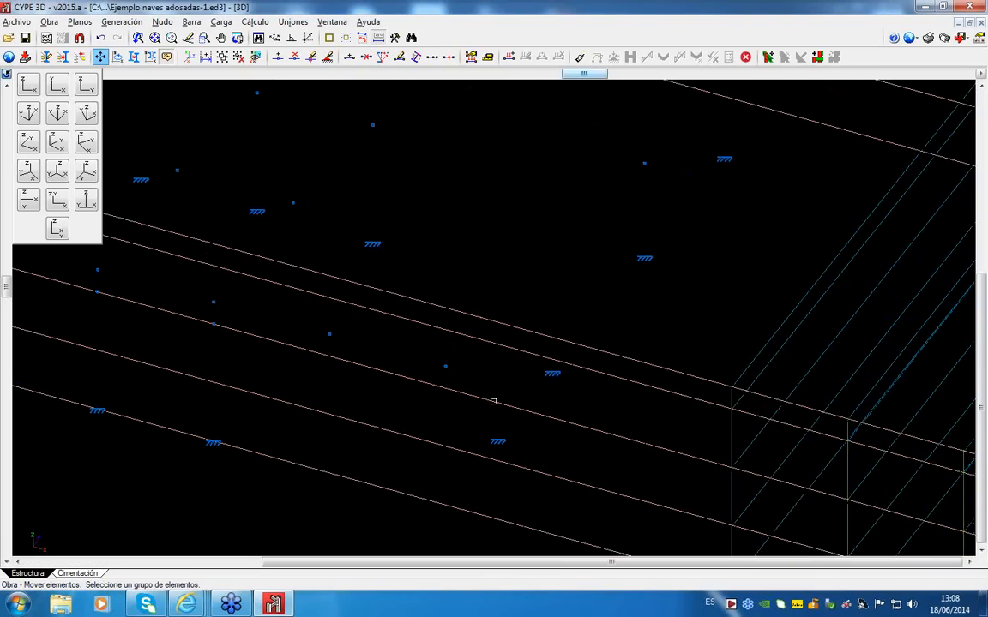
scroll(520, 386, down, 5)
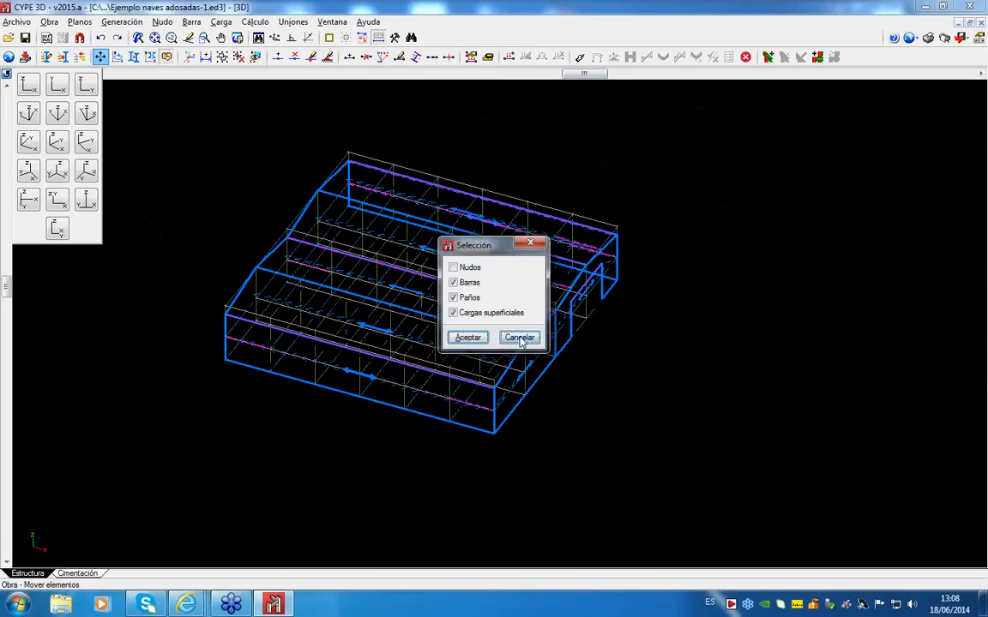
click(514, 339)
Step: Rotate the whole structure in the xy plane about its near corner base node, with the opposite corner's base setting the angle
click(48, 22)
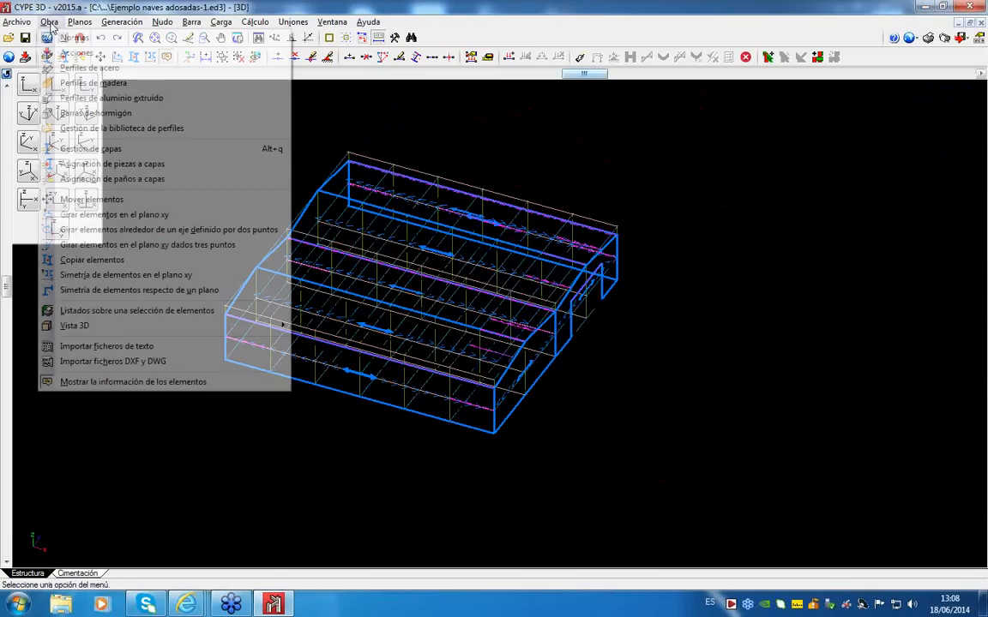
click(99, 216)
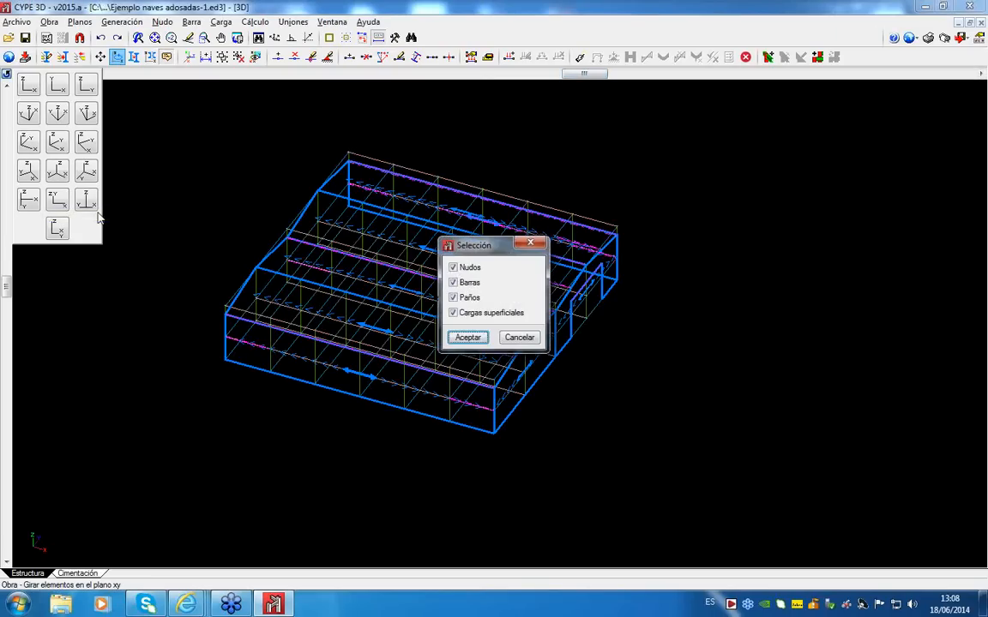
click(467, 337)
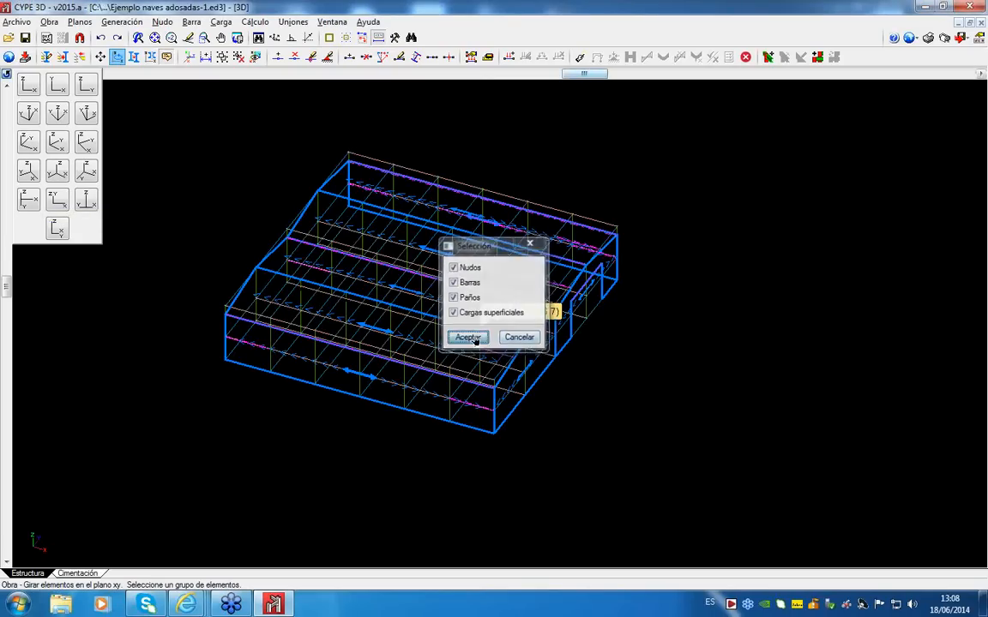
drag(677, 151, 161, 454)
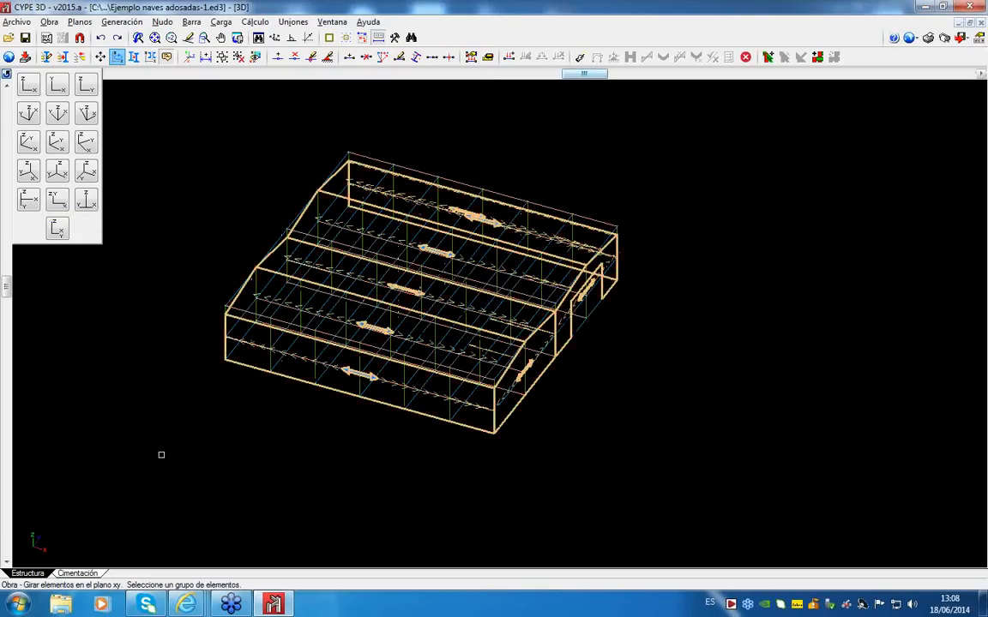
right_click(162, 454)
click(225, 358)
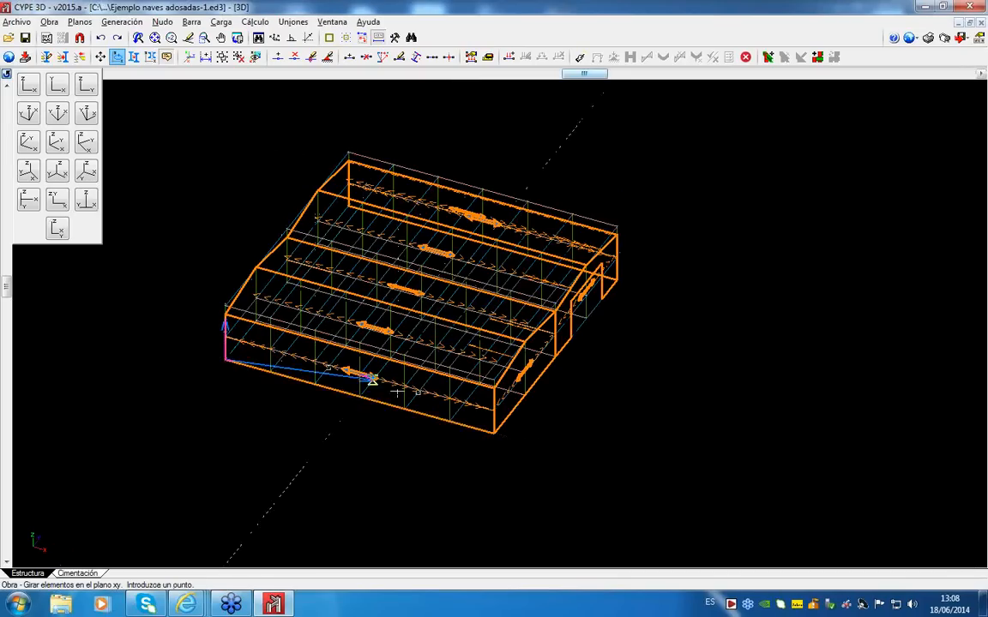
click(618, 280)
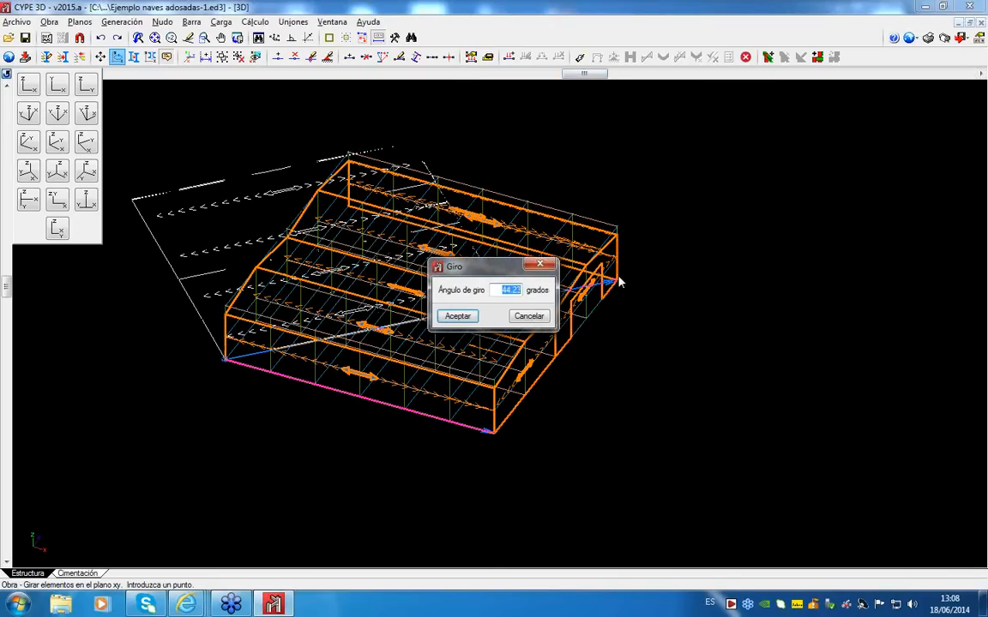
click(454, 318)
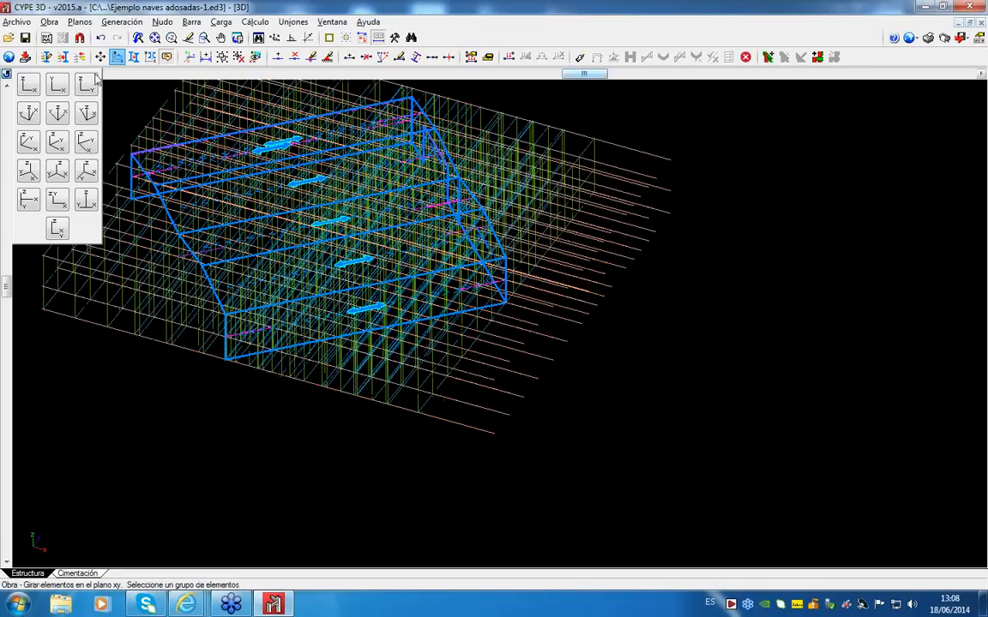
Step: Switch off the plane references parallel to X and hide all reference lines
click(80, 21)
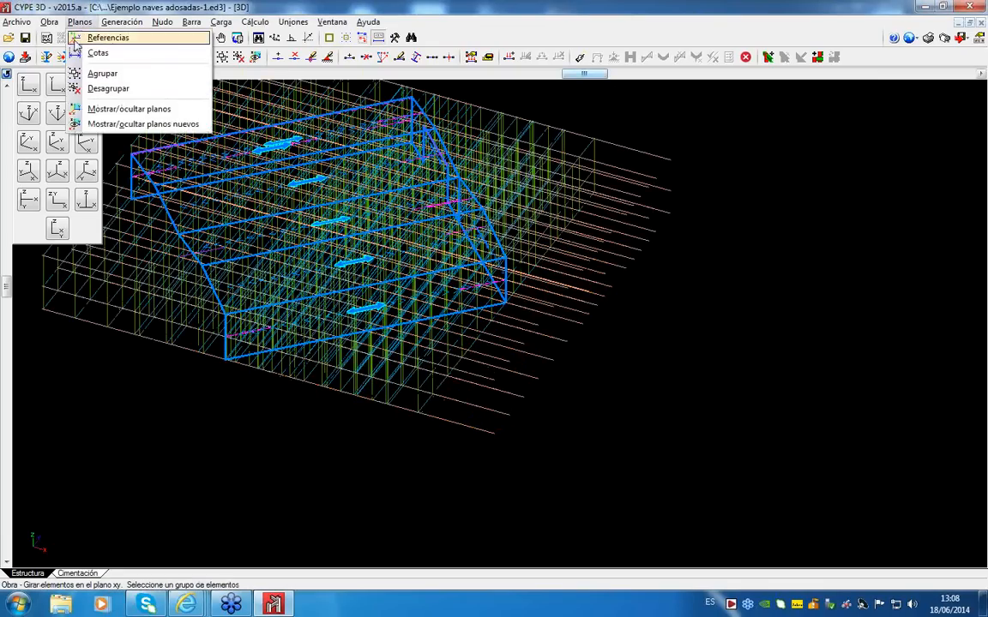
click(101, 38)
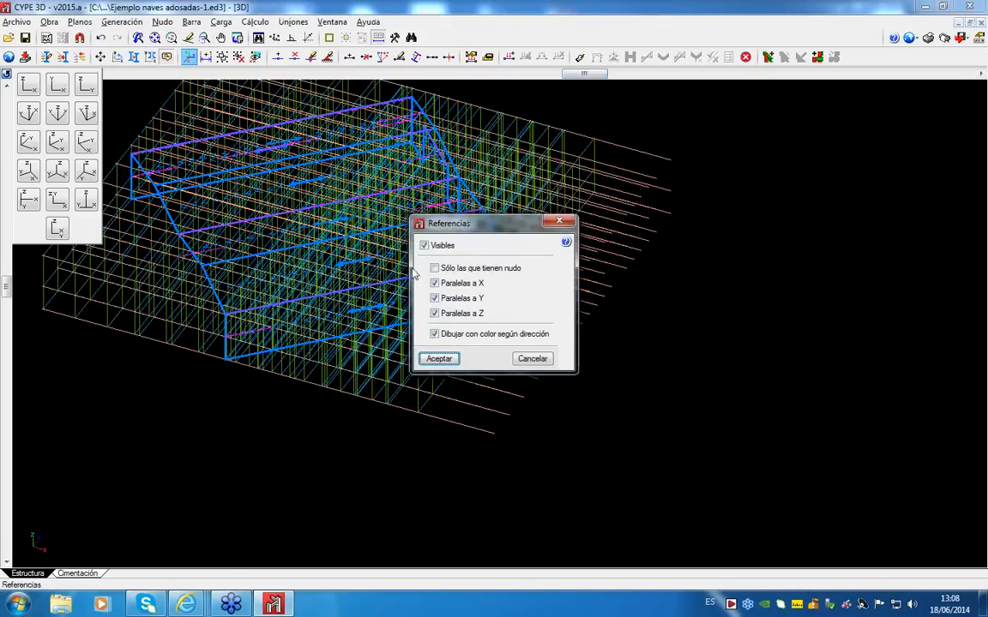
click(434, 284)
click(423, 245)
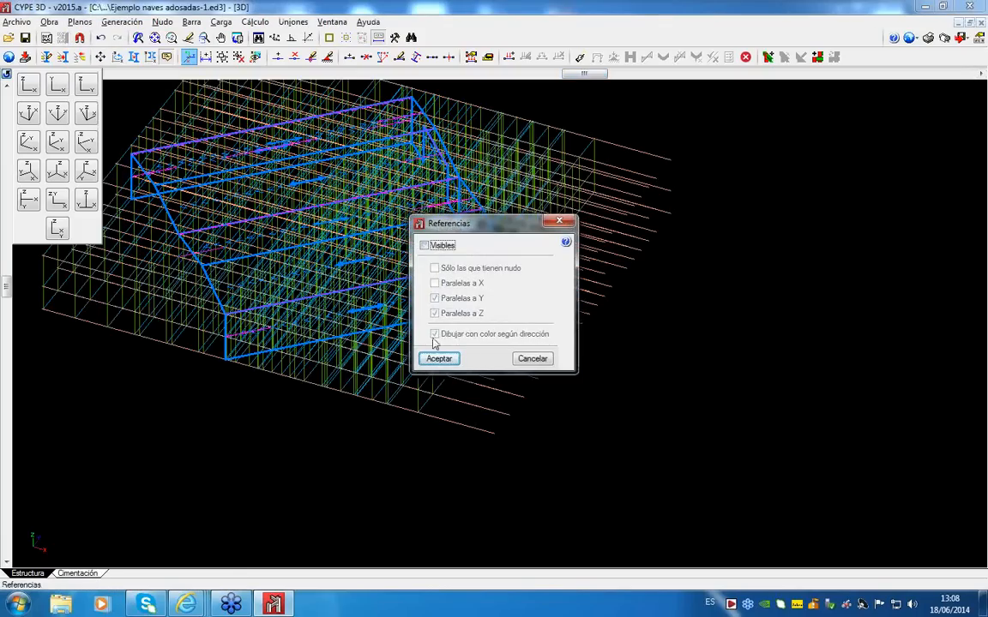
click(439, 359)
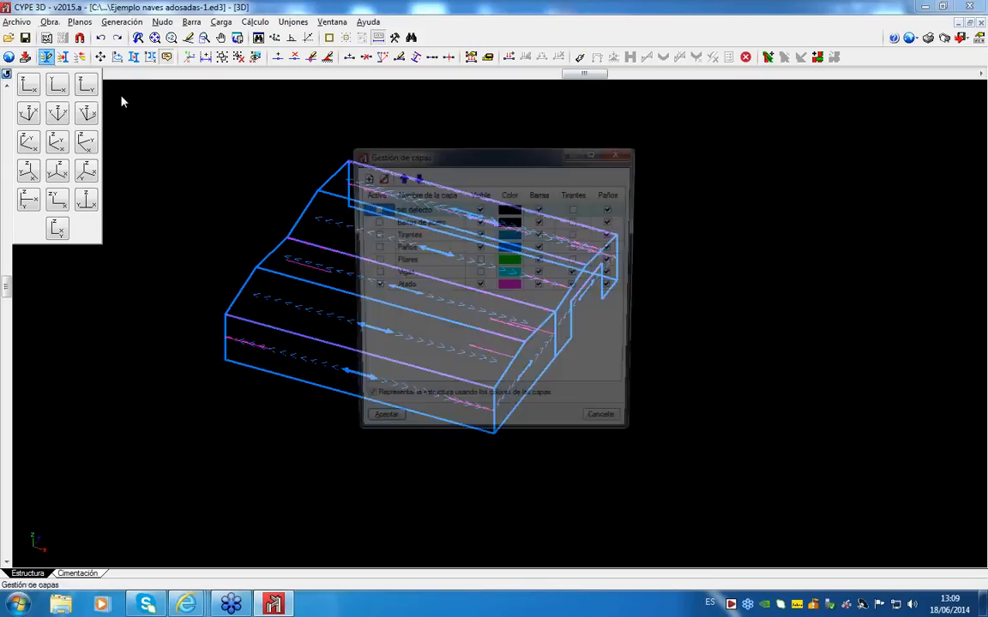
Step: Make the Pilares and Vigas layers visible and accept the layer settings
click(480, 260)
click(479, 274)
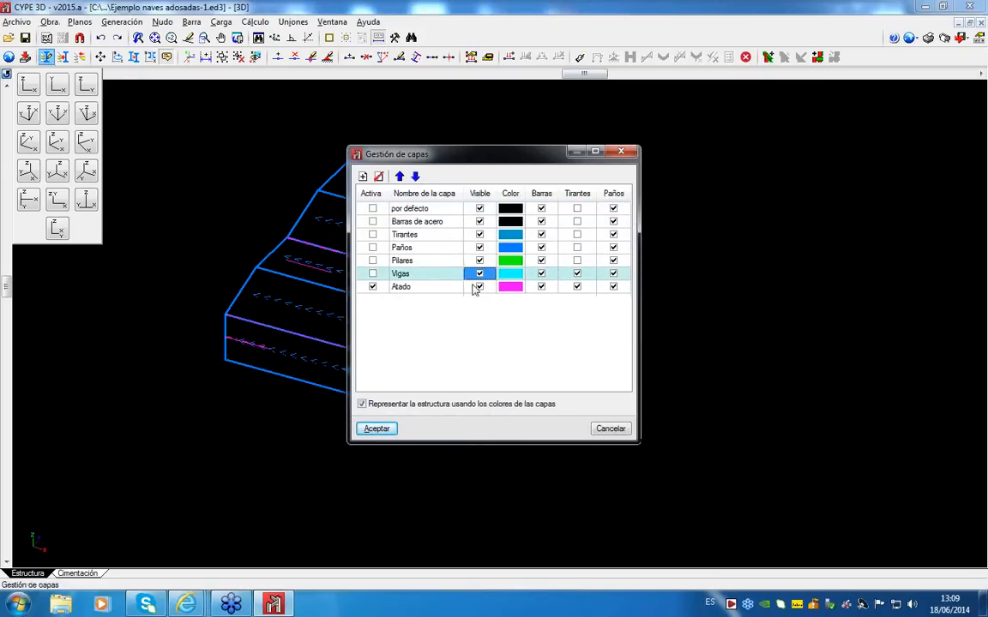
click(377, 428)
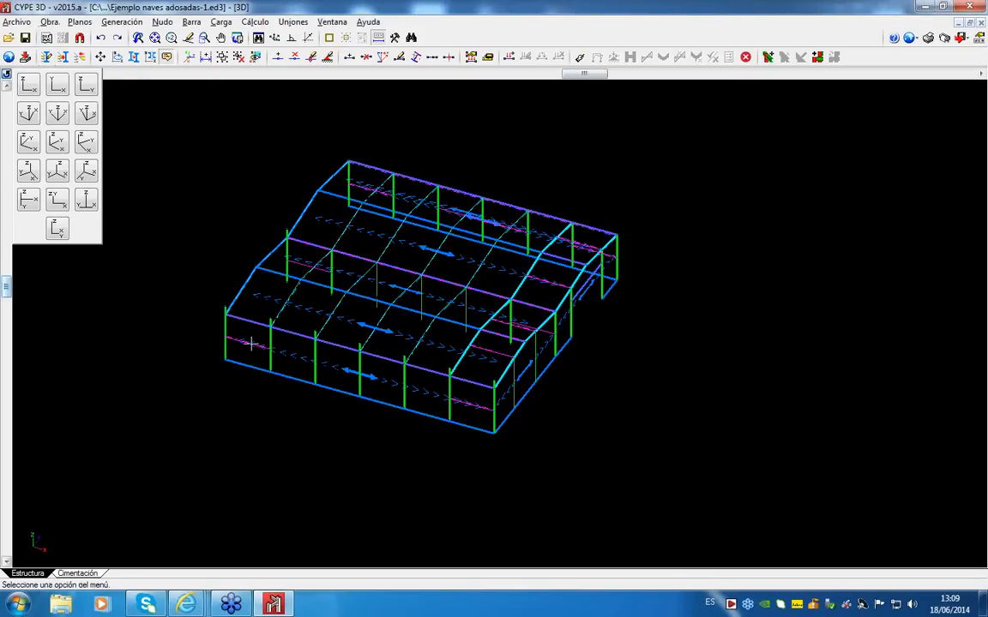
Step: Start rotating elements around an axis defined by two points, with nodes, bars, panels and surface loads all selectable
click(49, 22)
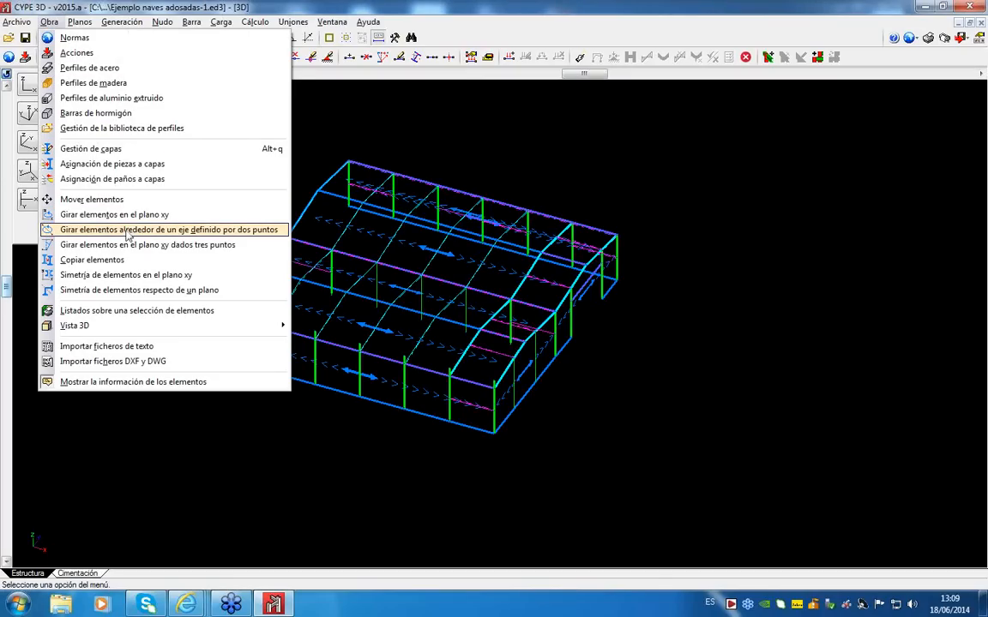
click(261, 232)
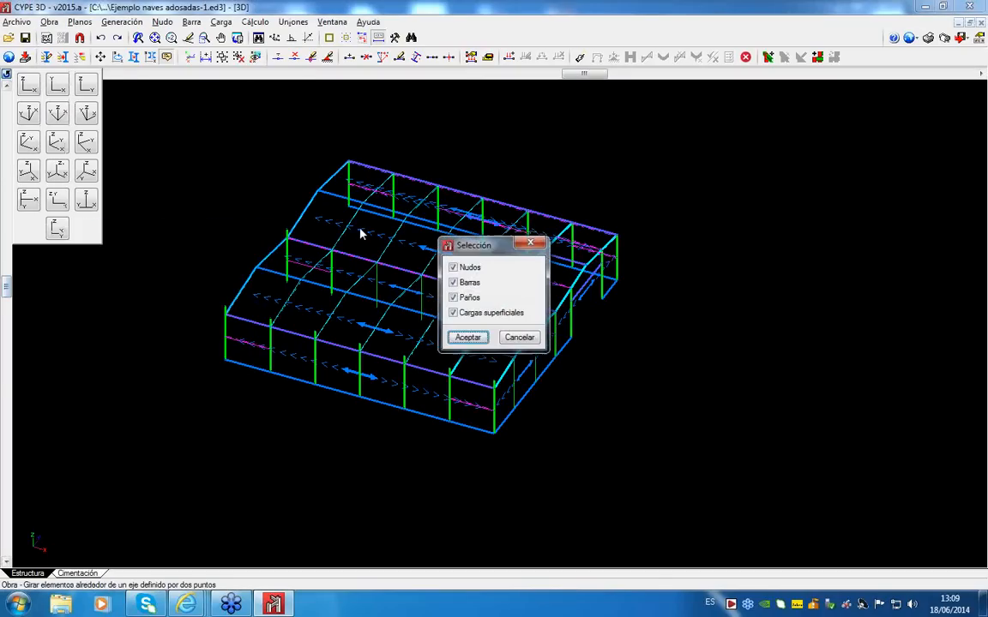
click(468, 337)
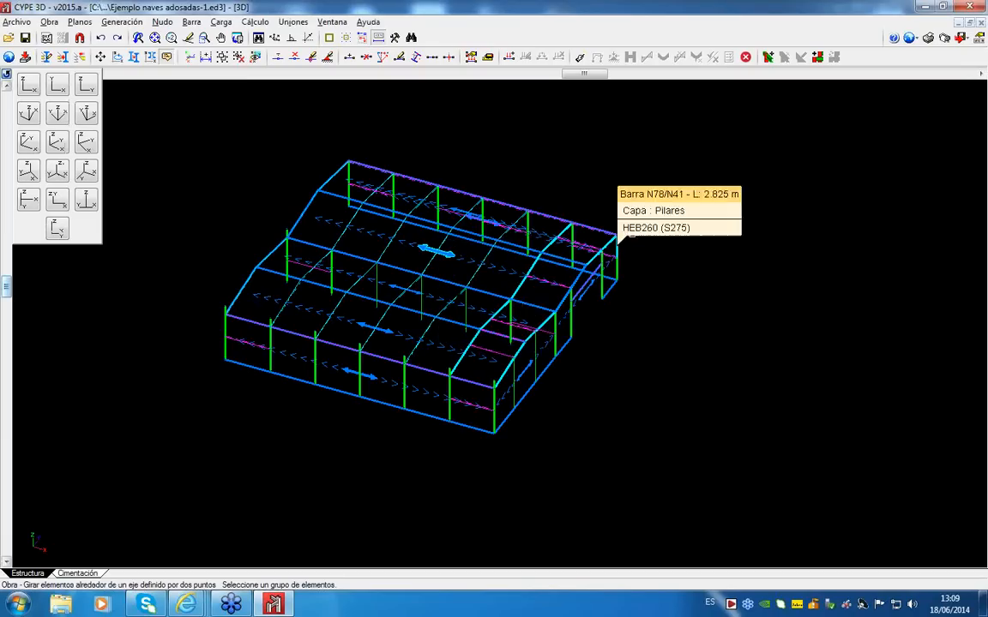
click(658, 163)
click(186, 466)
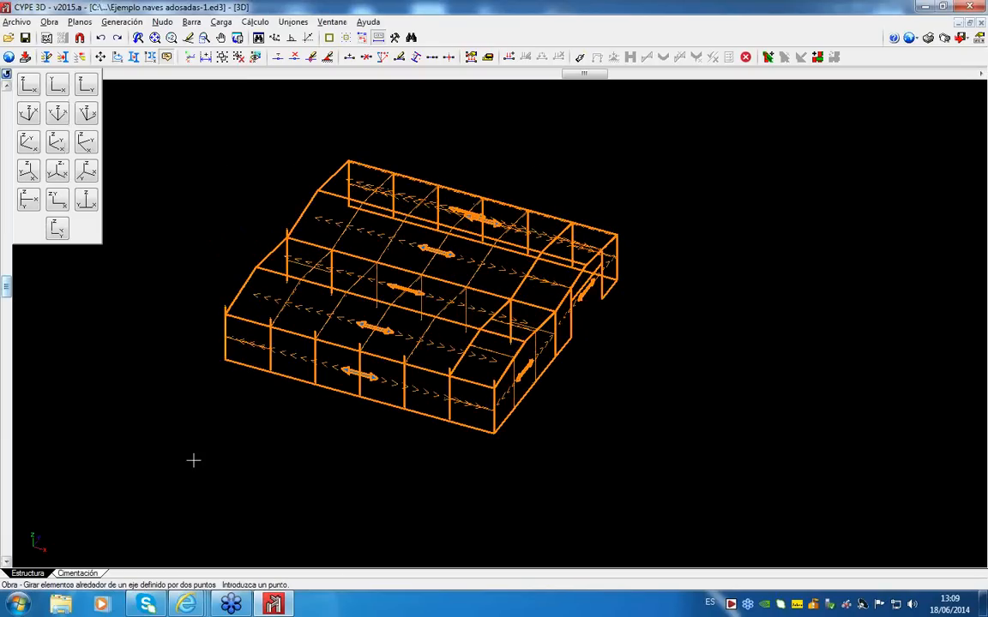
right_click(502, 429)
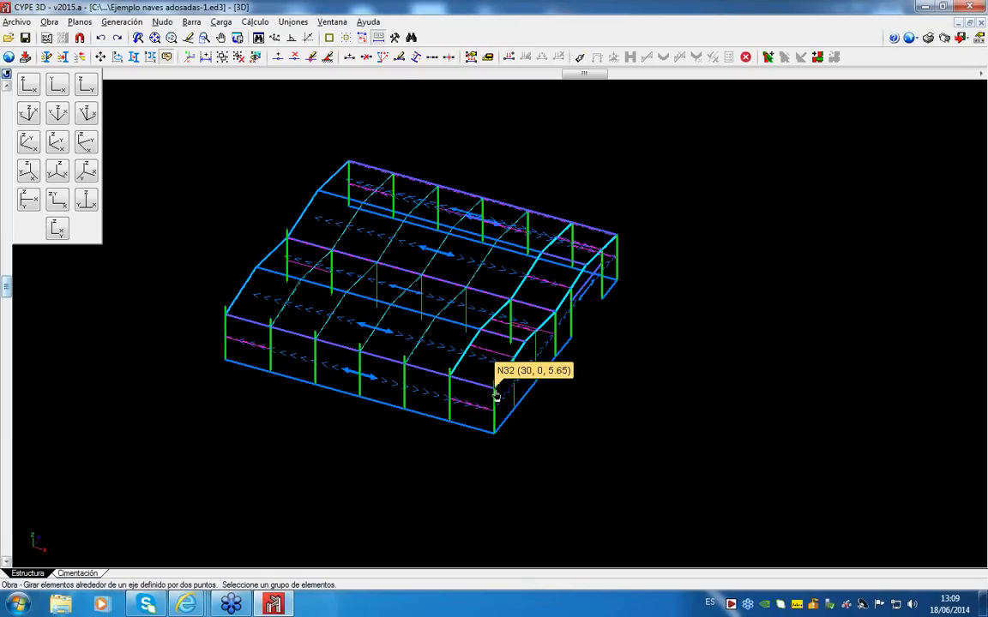
Step: Rotate the whole structure 45 degrees around an axis running along the gable base from the near corner
scroll(493, 396, up, 3)
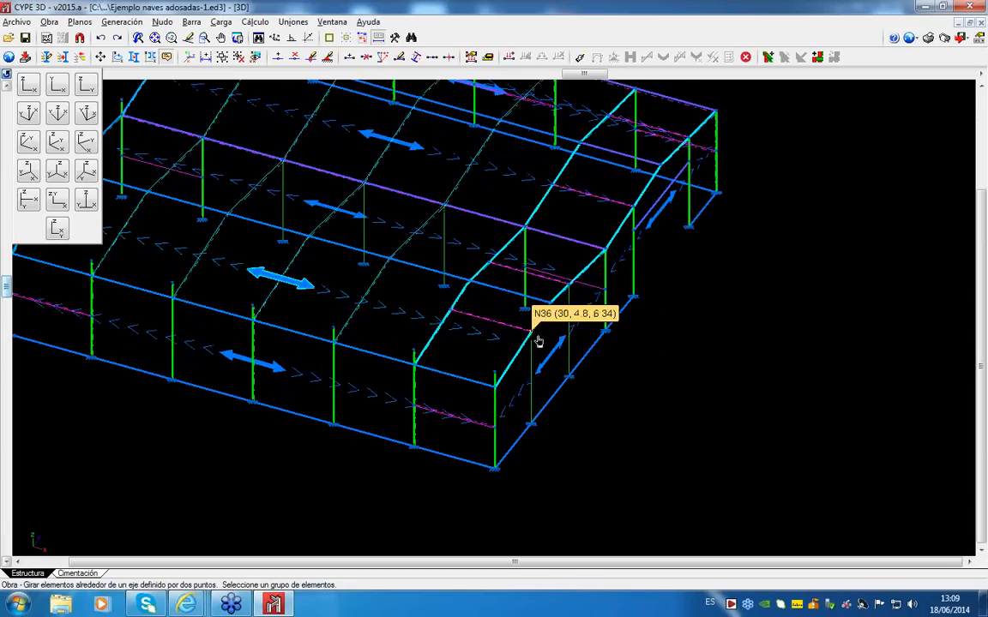
scroll(539, 341, down, 5)
click(619, 234)
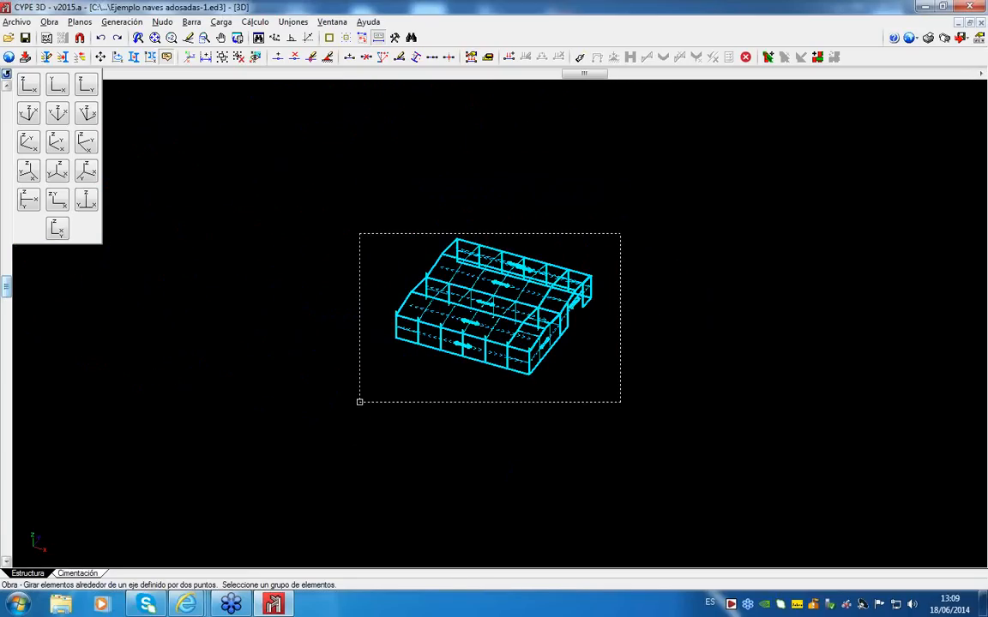
click(360, 401)
scroll(524, 343, up, 2)
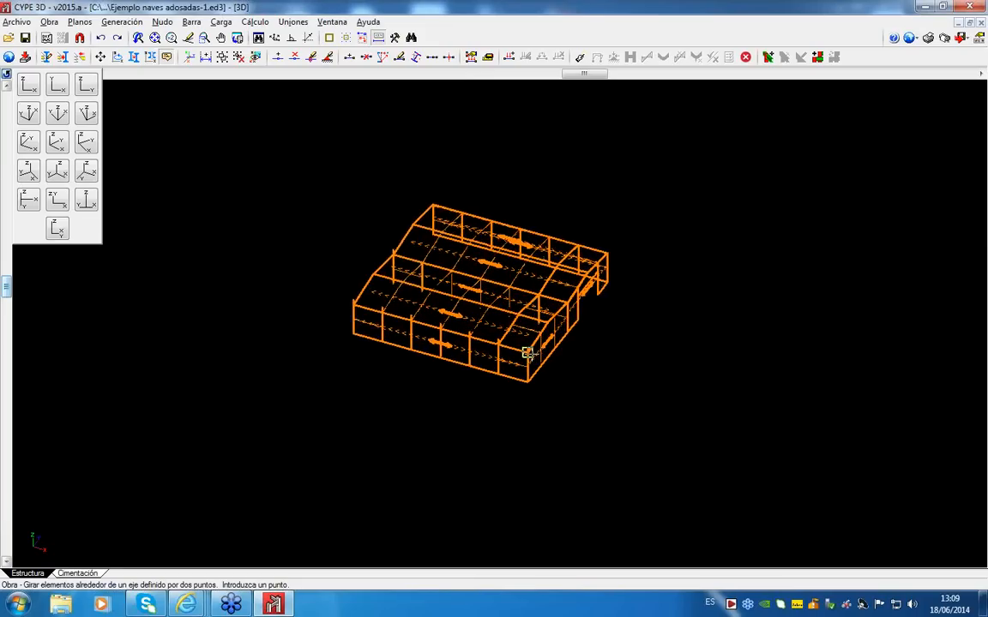
scroll(527, 354, up, 1)
click(526, 350)
click(547, 332)
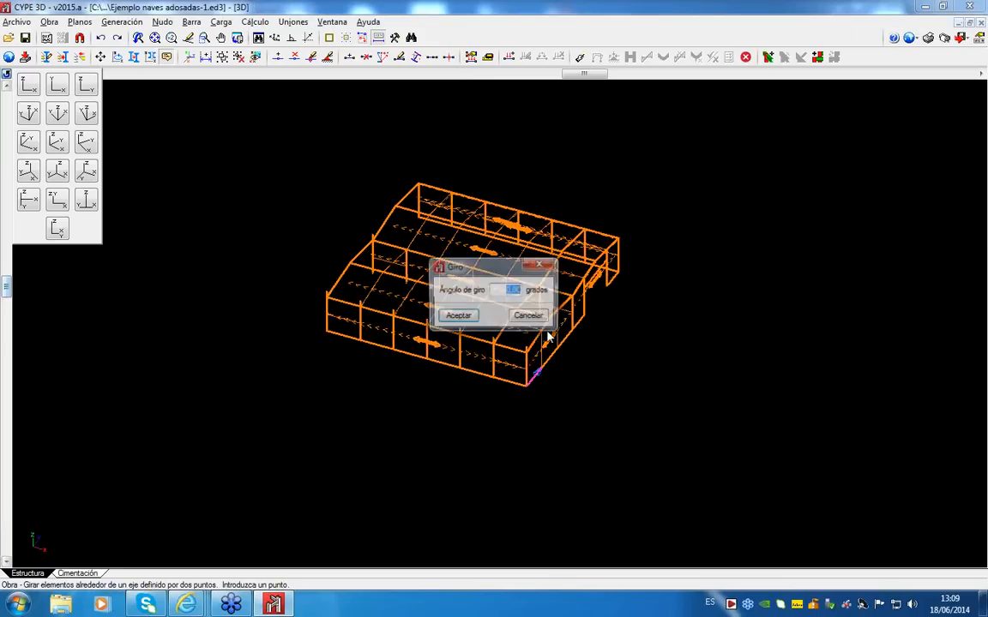
text(45.00)
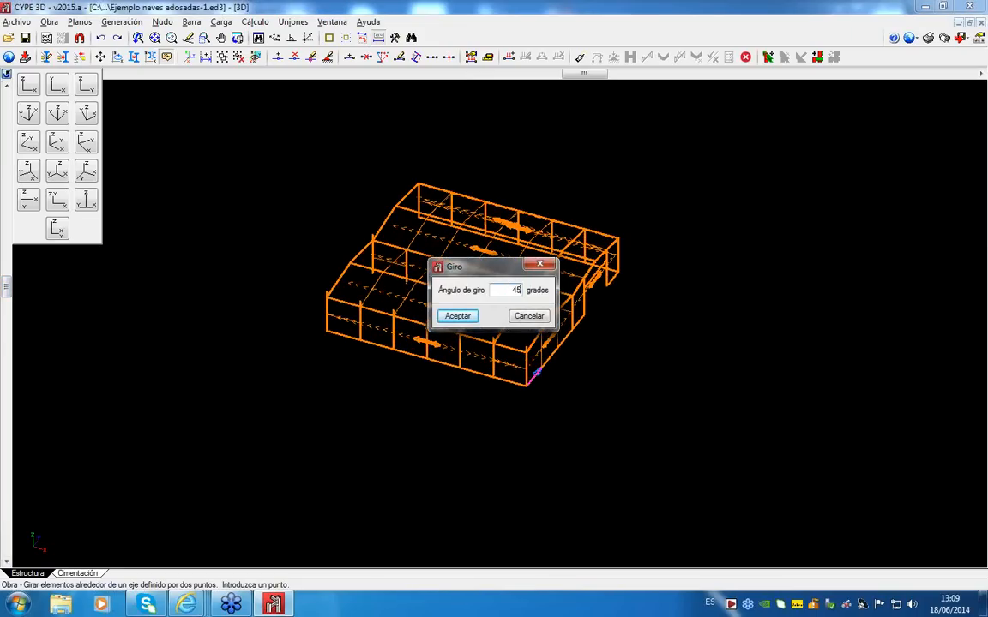
click(462, 316)
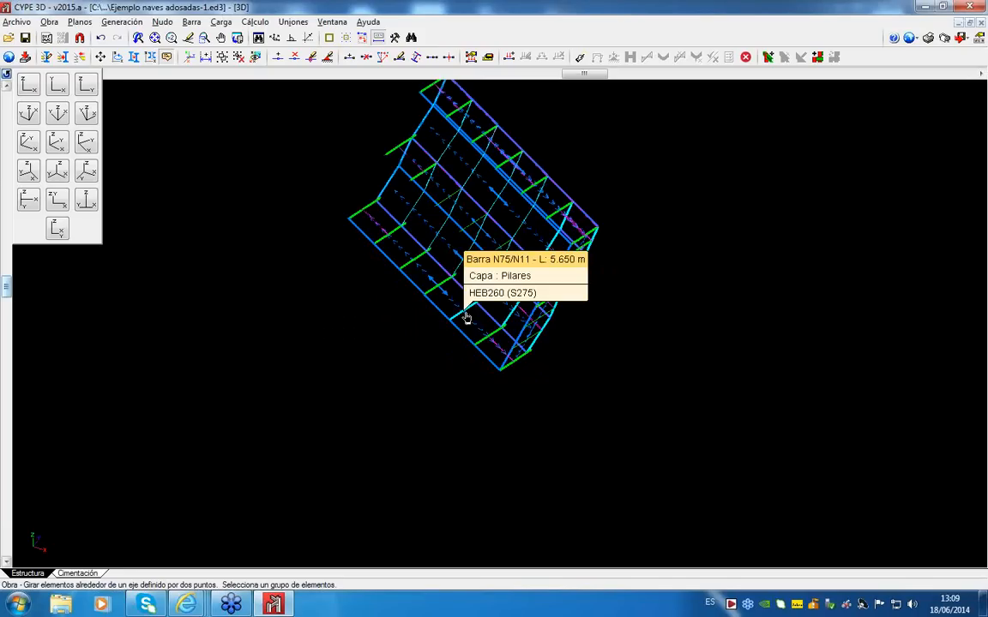
Step: Undo the 45-degree rotation and make the Pilares and Vigas layers visible
right_click(427, 422)
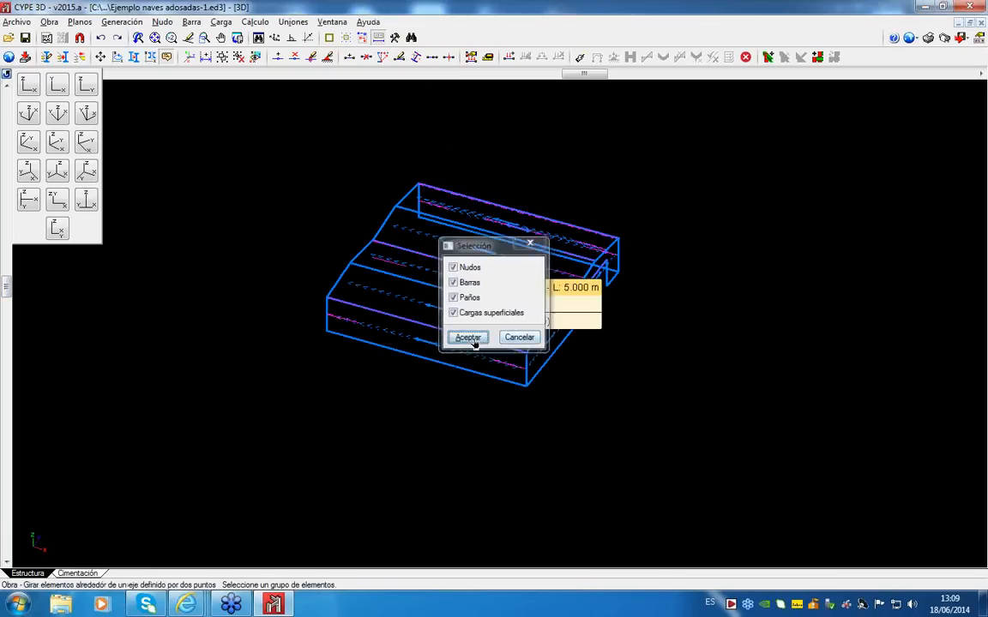
click(468, 338)
click(46, 56)
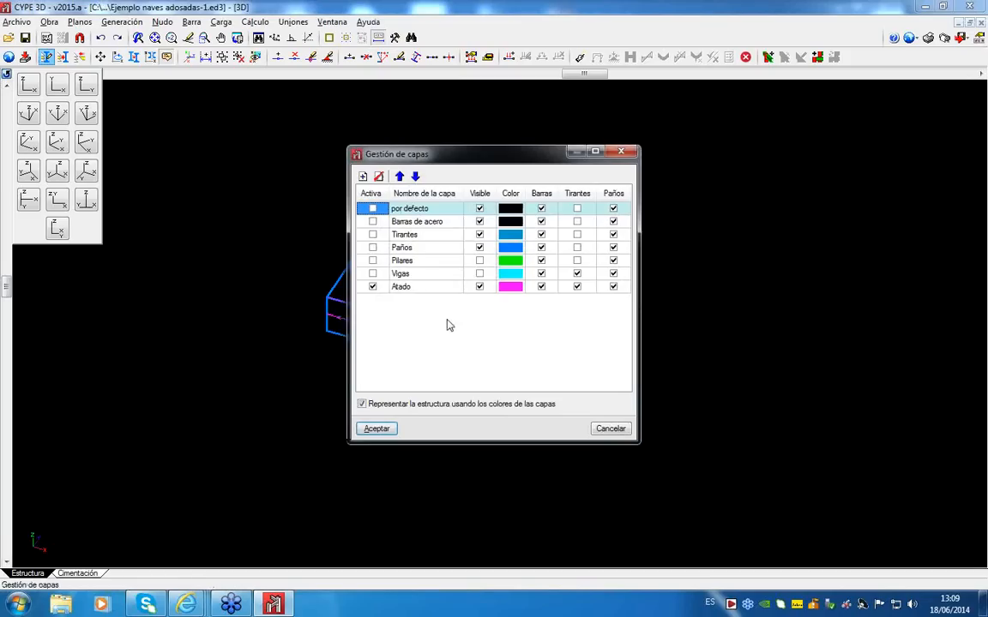
click(480, 274)
click(480, 261)
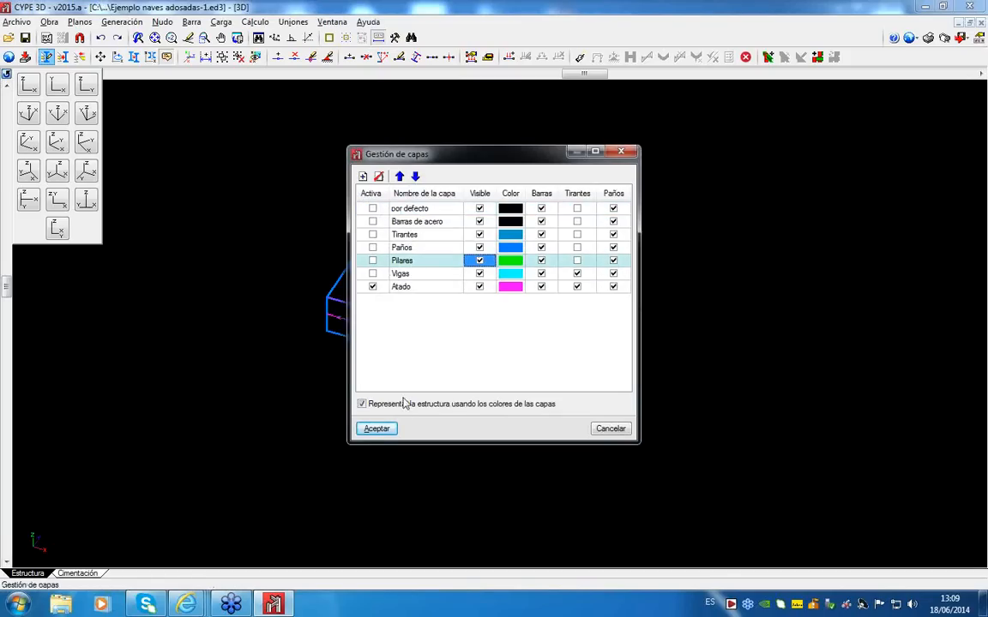
click(376, 428)
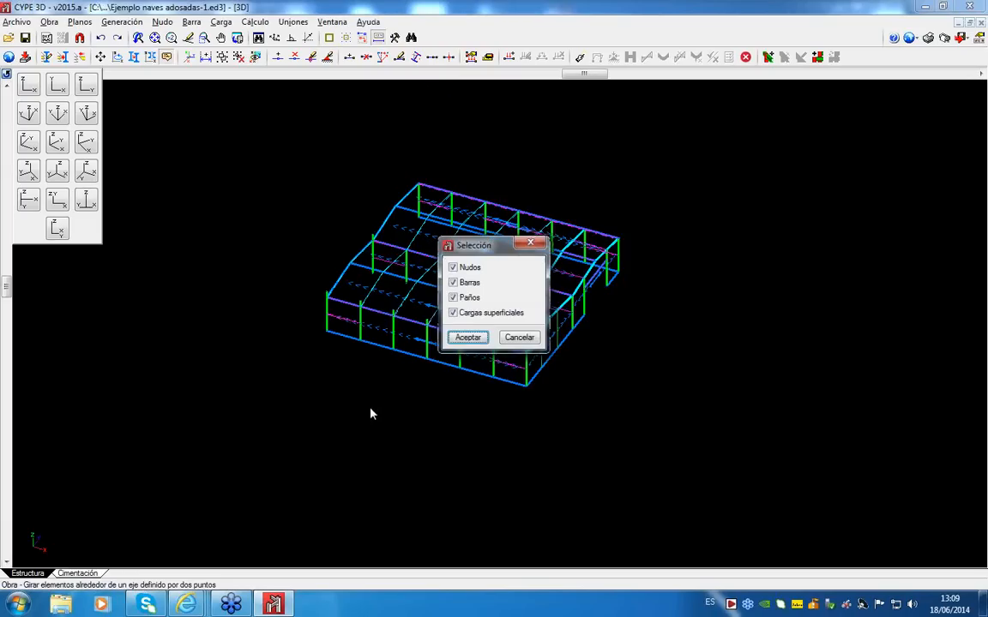
click(468, 338)
Step: Try to rotate the whole structure in the xy plane by three points, using the near corner's base node as the centre
click(50, 22)
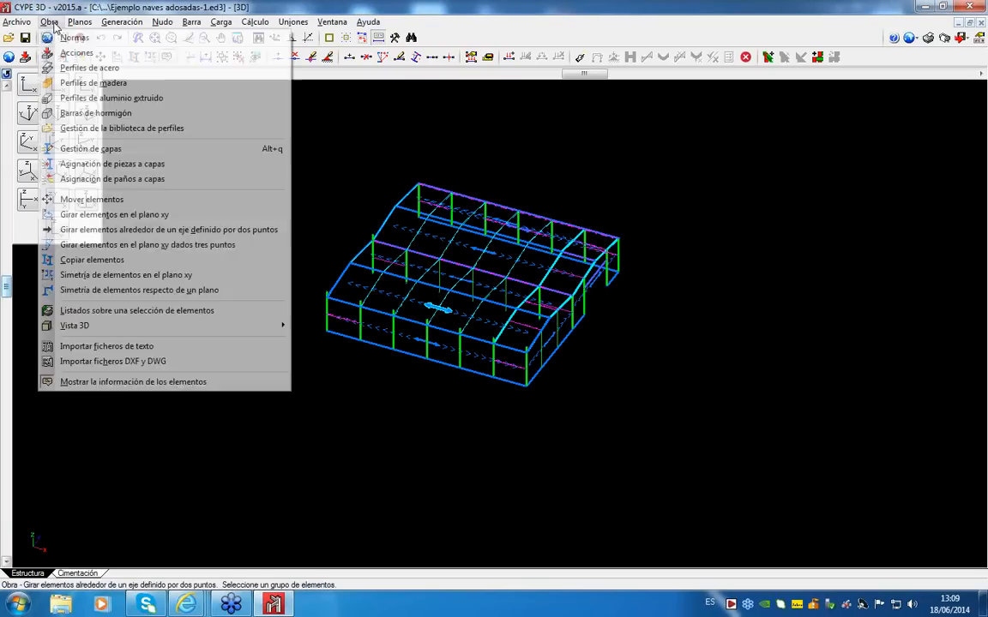
click(173, 247)
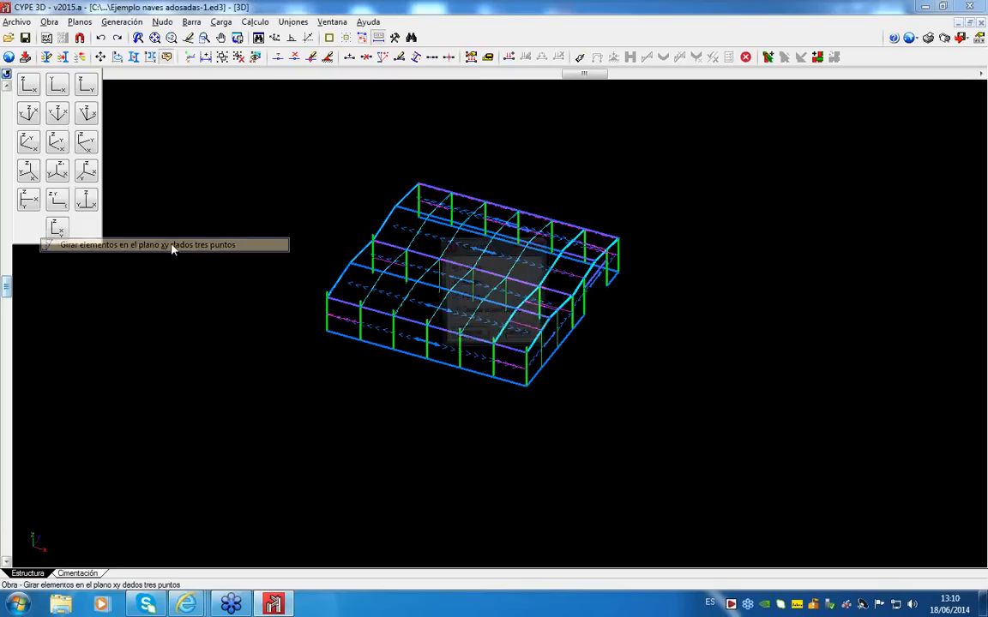
click(469, 337)
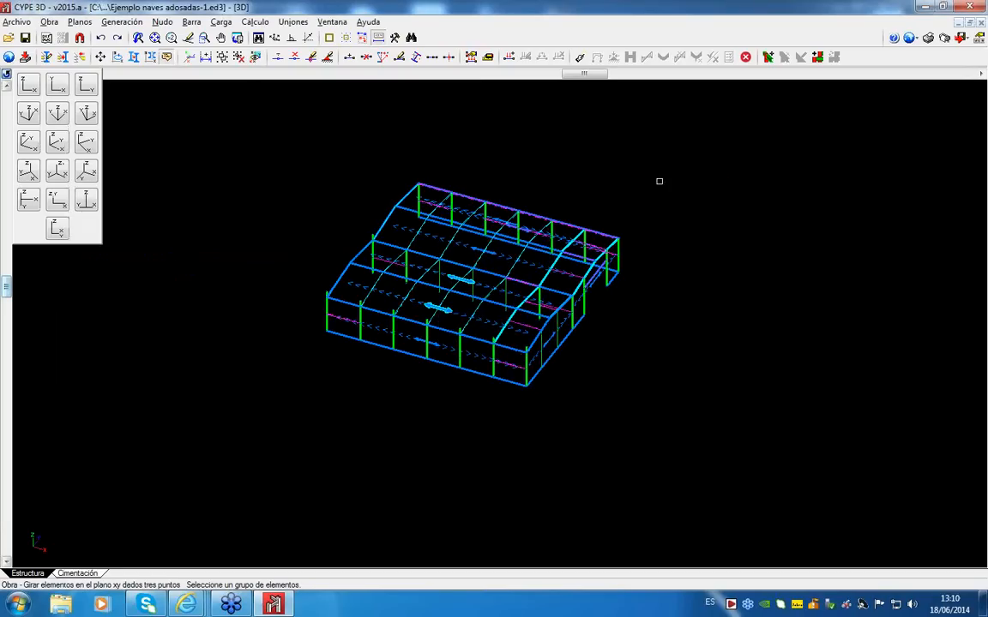
click(668, 170)
click(240, 433)
right_click(369, 414)
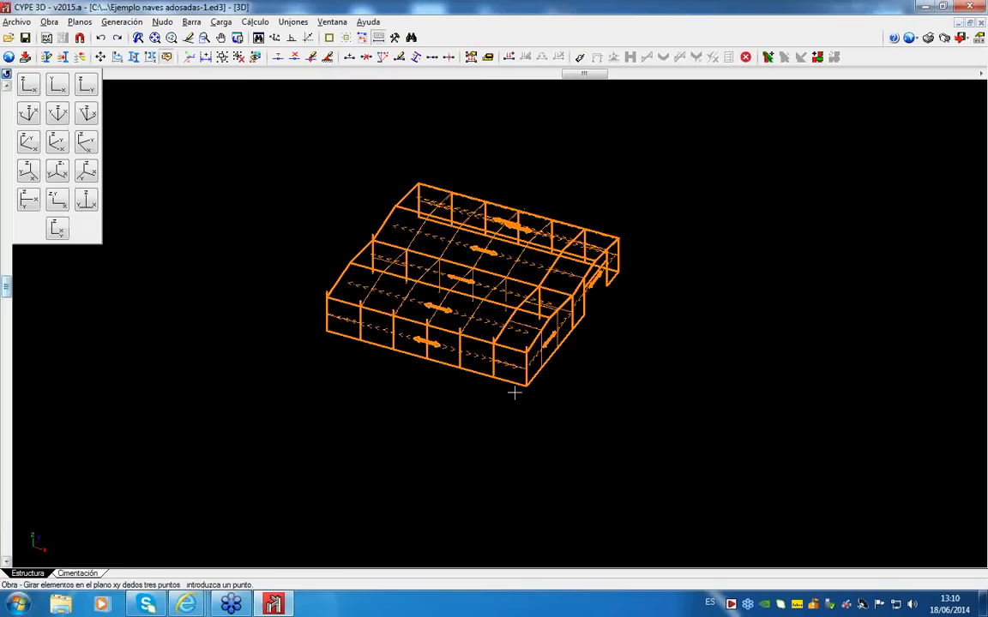
click(525, 386)
click(540, 319)
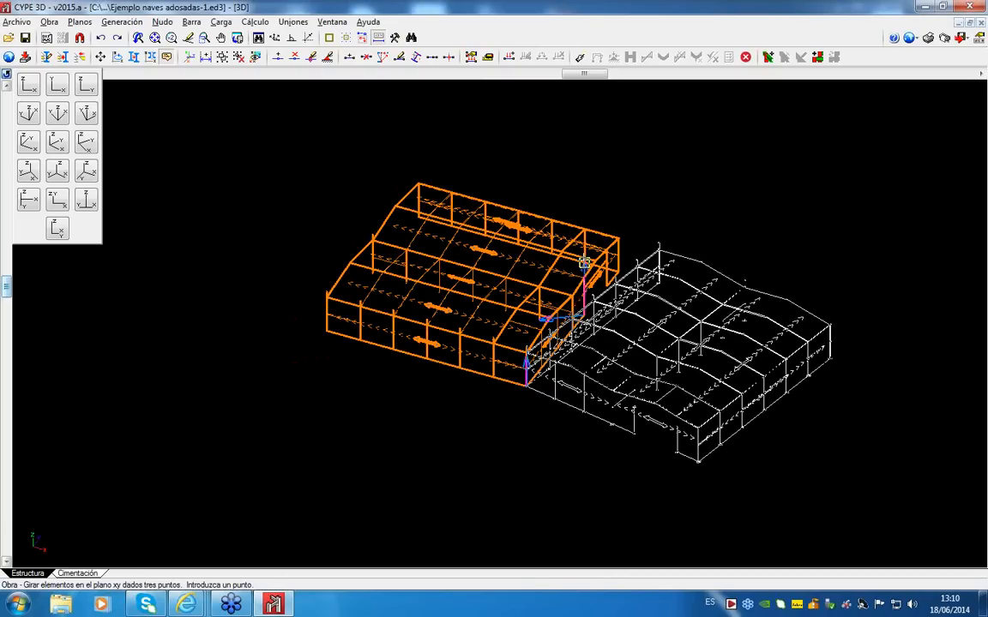
click(584, 261)
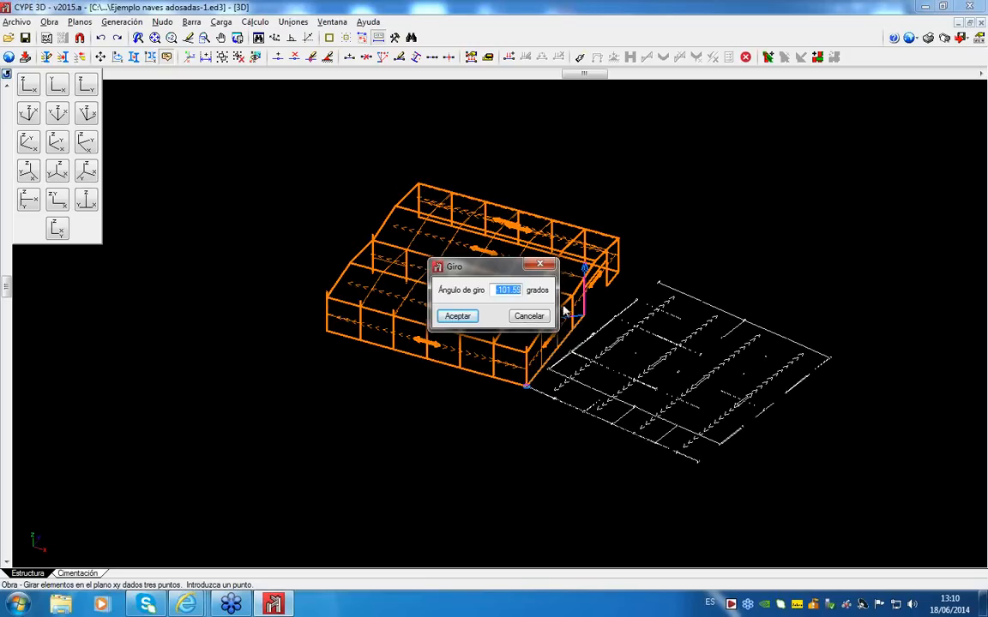
click(529, 317)
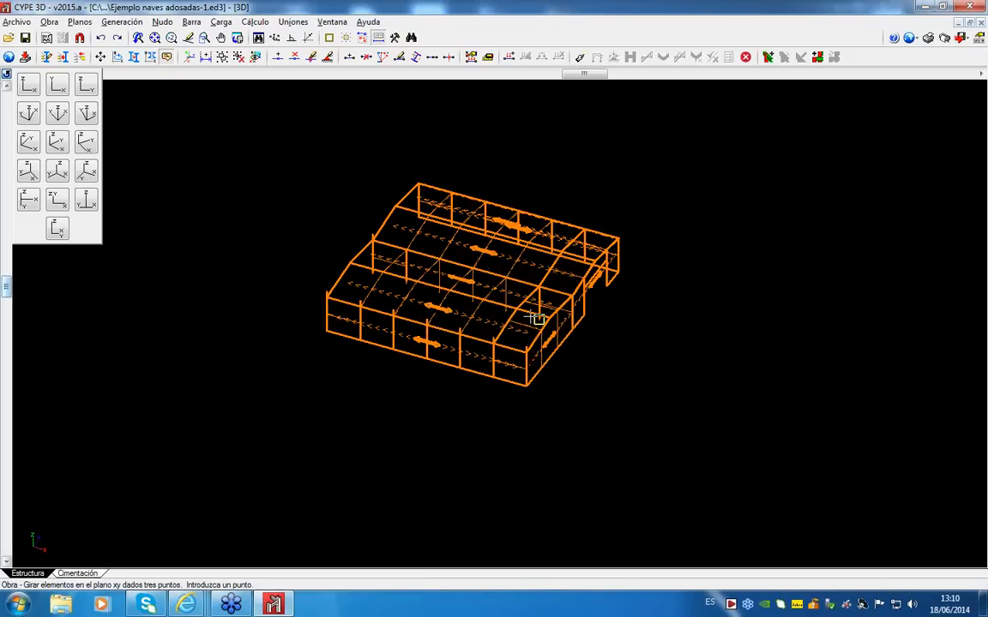
right_click(311, 244)
right_click(308, 241)
Step: Copy the whole structure, including nodes, bars, panels and surface loads, from node N1 to the base of the far corner column
click(48, 21)
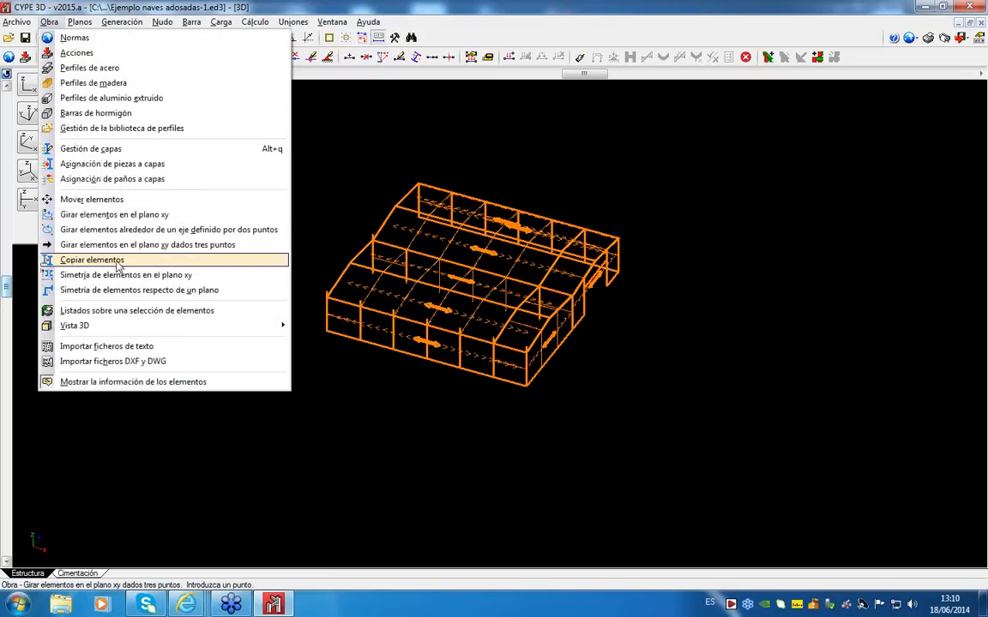
click(118, 262)
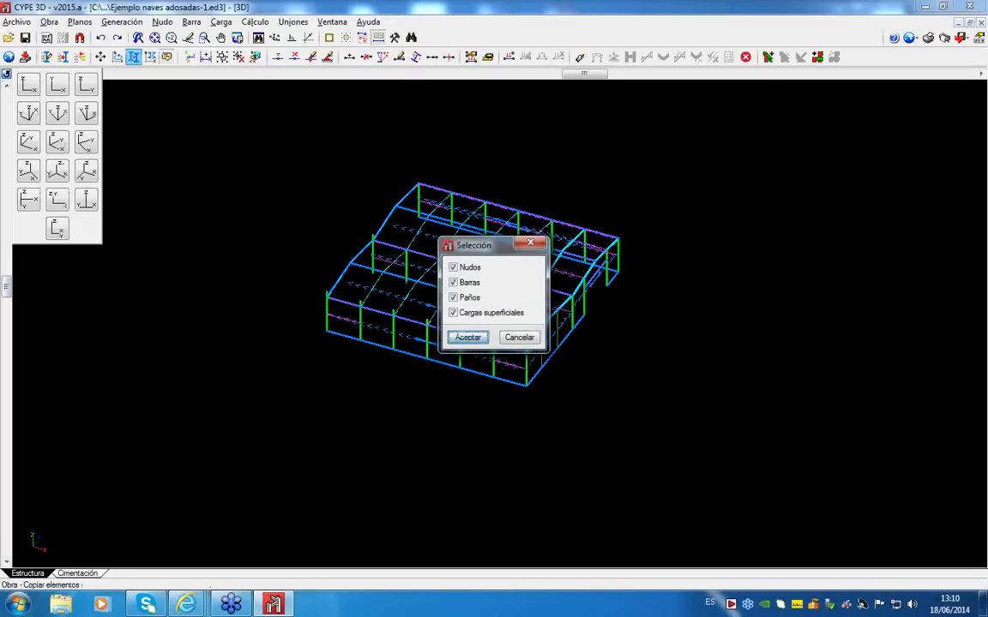
click(467, 338)
click(672, 151)
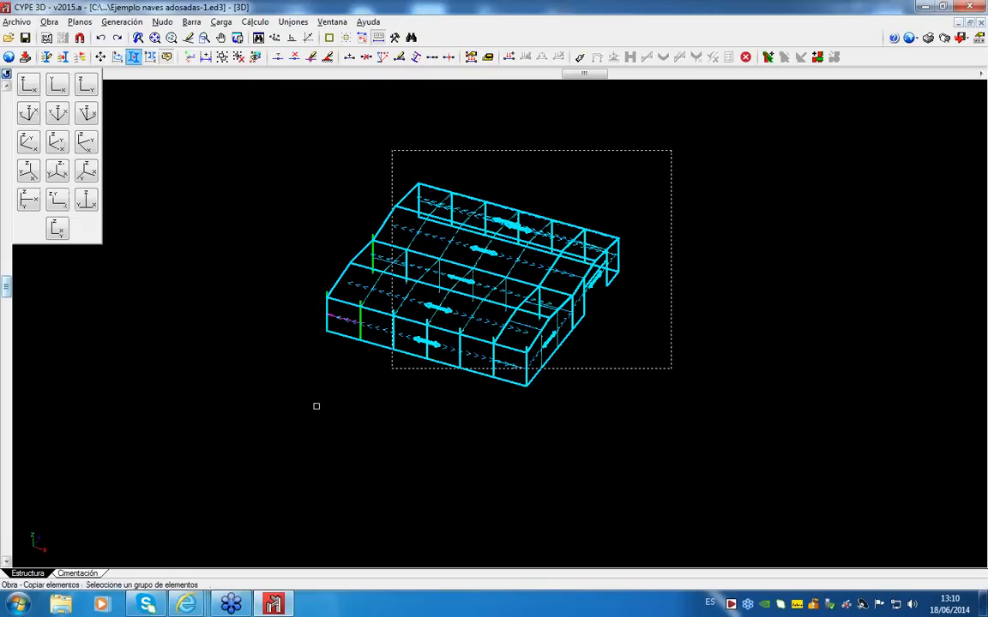
click(249, 429)
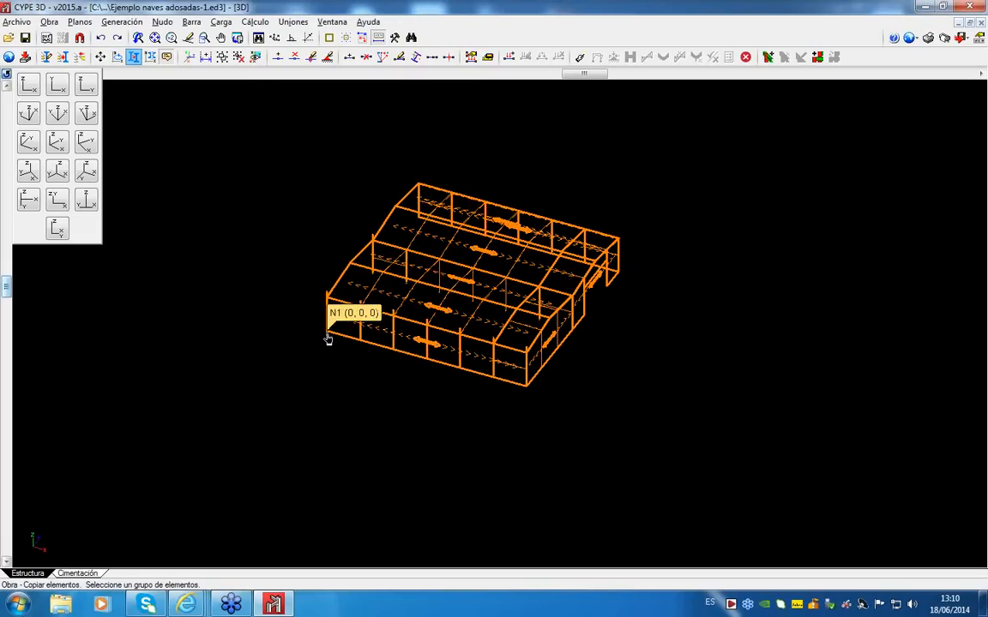
click(326, 330)
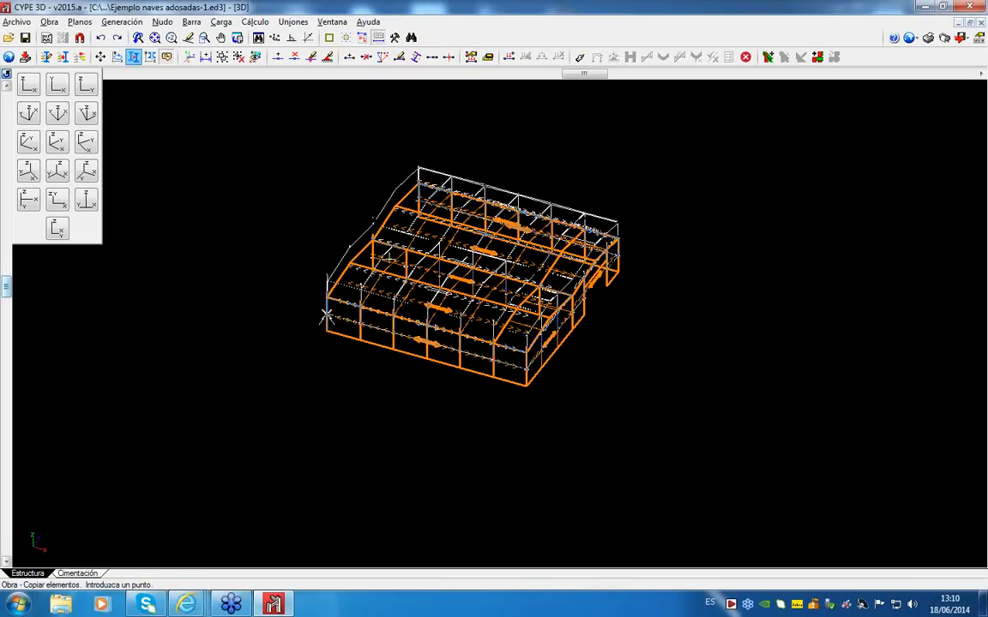
click(417, 212)
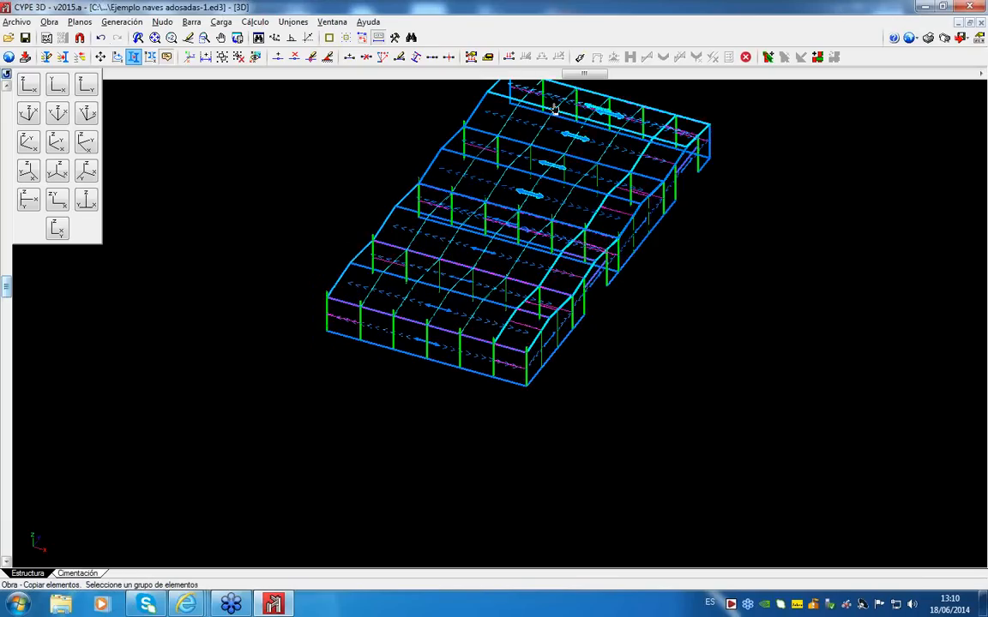
Step: Mirror the whole doubled structure in the xy plane about the line through the two corner base nodes of its end wall
drag(581, 73, 800, 142)
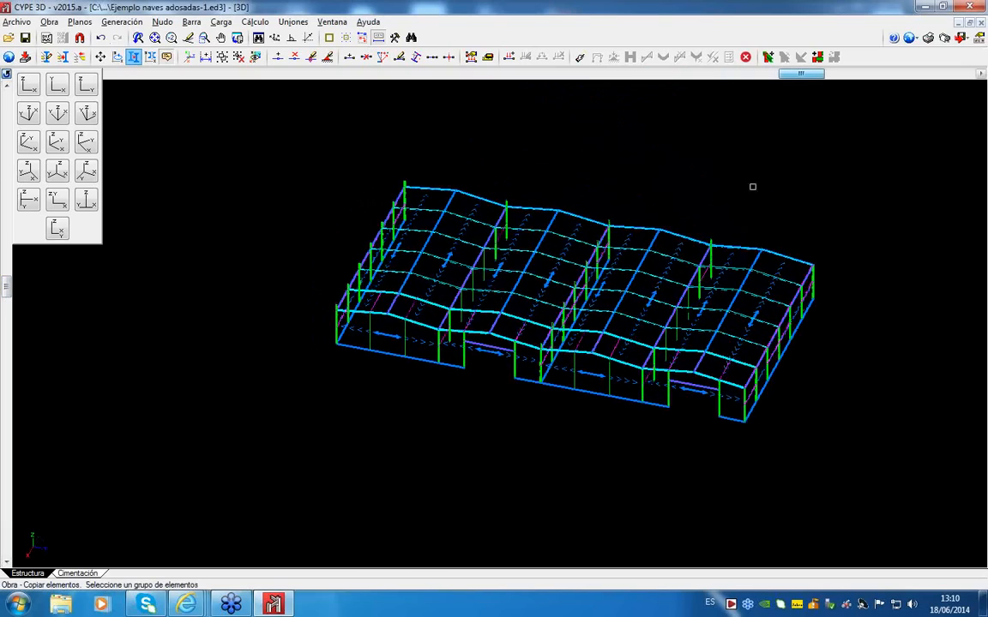
scroll(605, 257, up, 6)
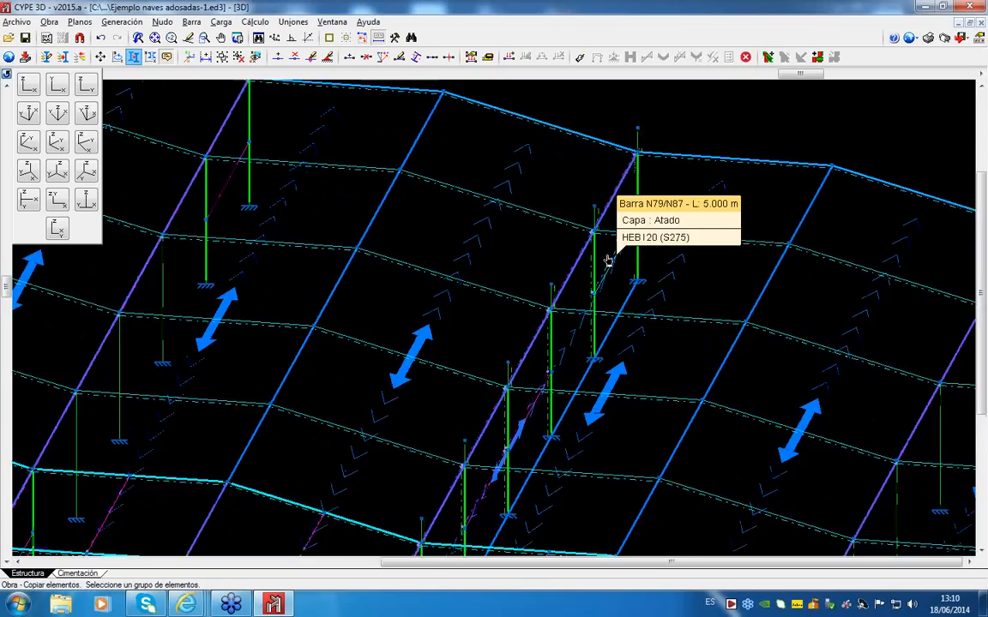
scroll(593, 258, down, 6)
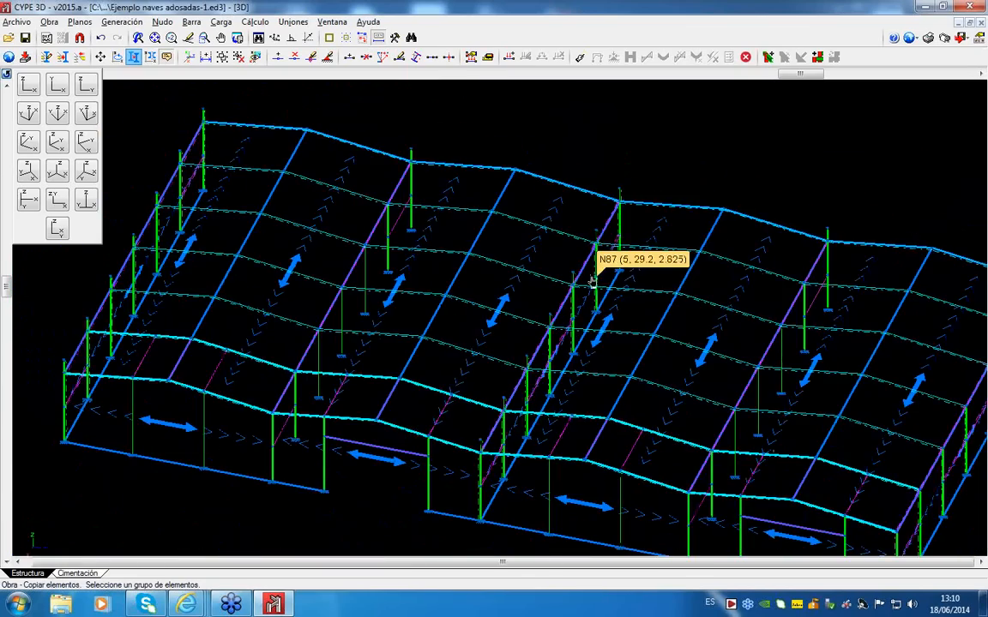
scroll(597, 292, up, 3)
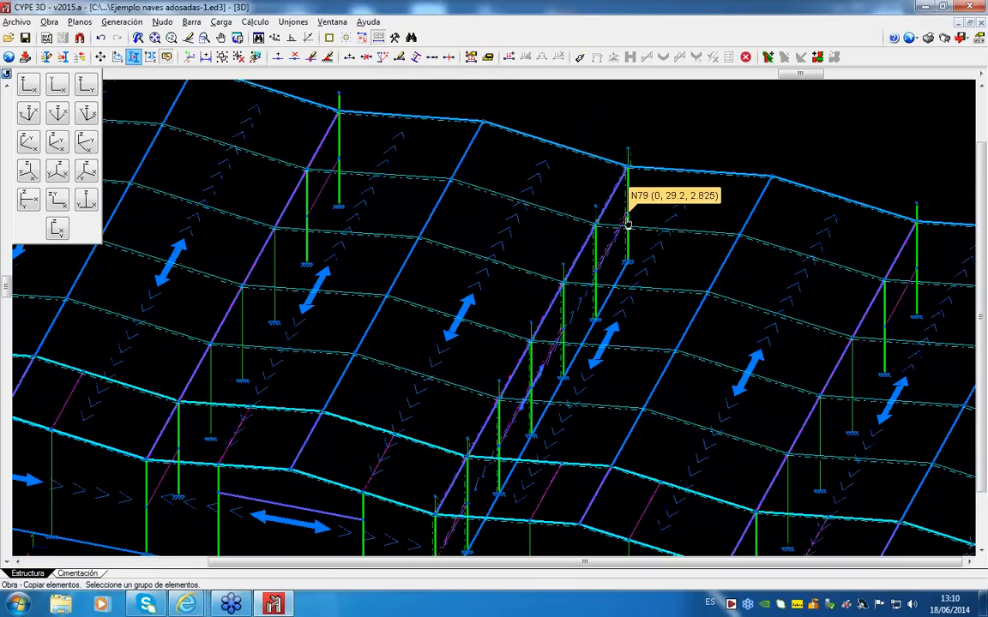
scroll(613, 225, down, 5)
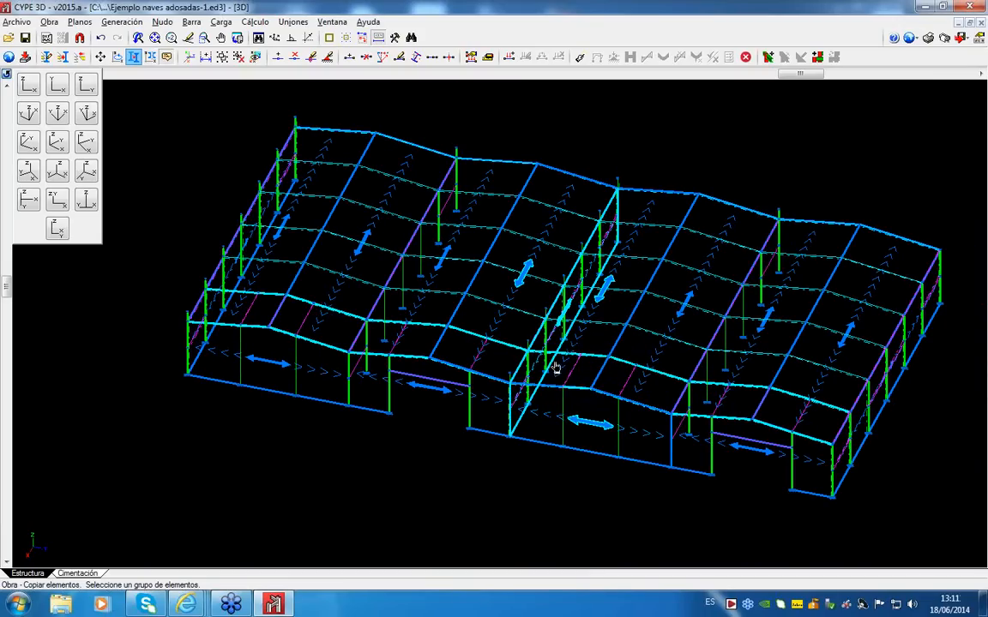
click(49, 21)
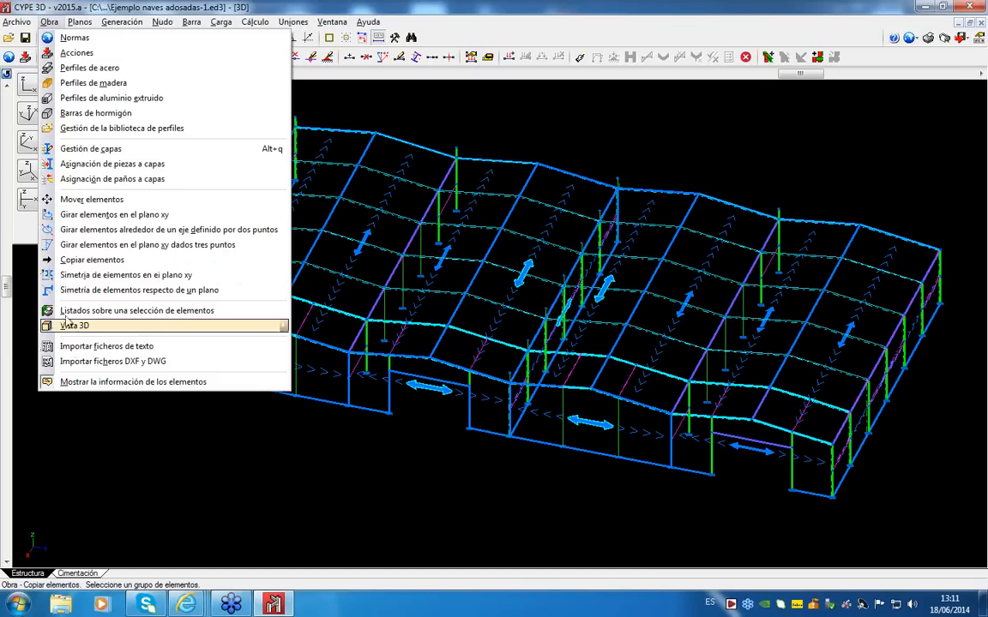
click(74, 276)
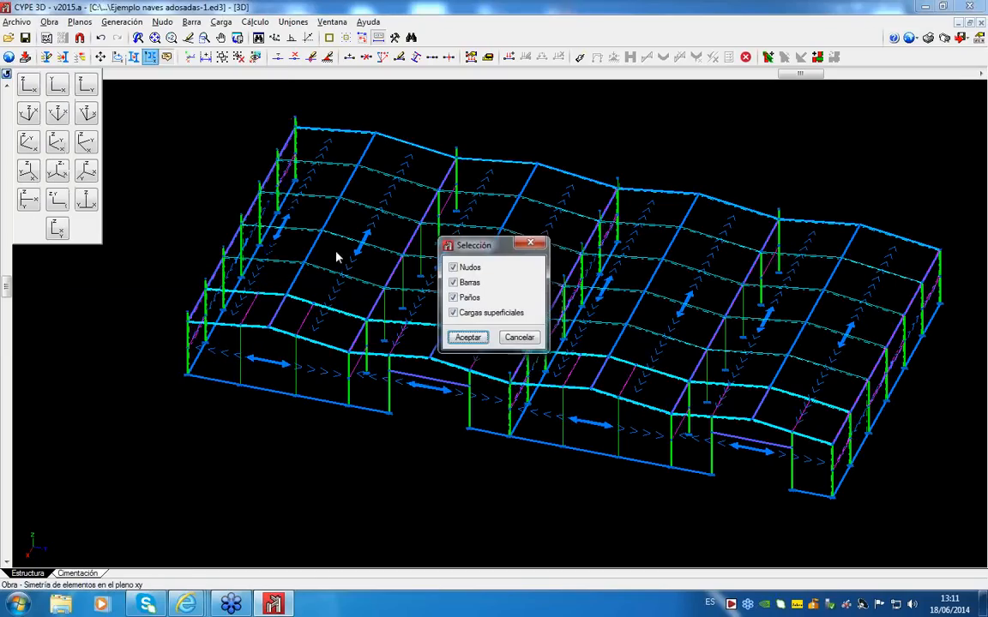
click(467, 337)
scroll(480, 257, down, 3)
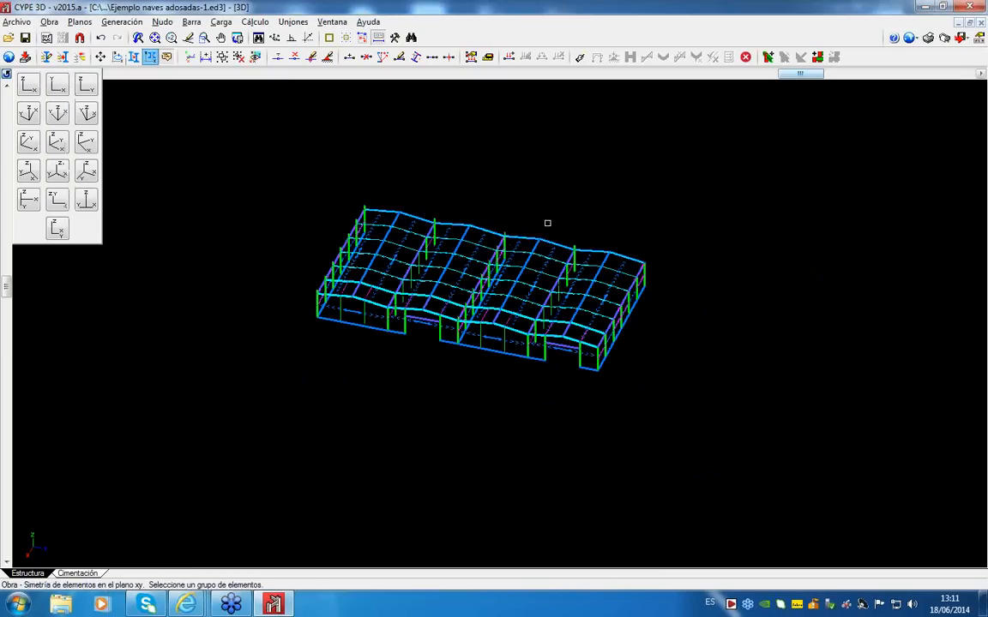
drag(669, 159, 191, 369)
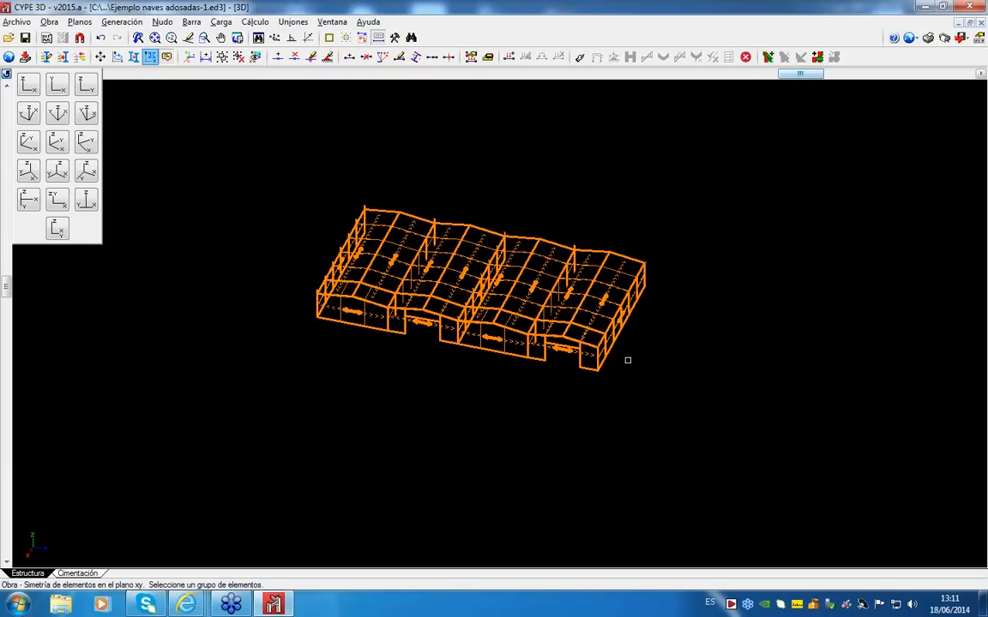
right_click(602, 372)
click(598, 370)
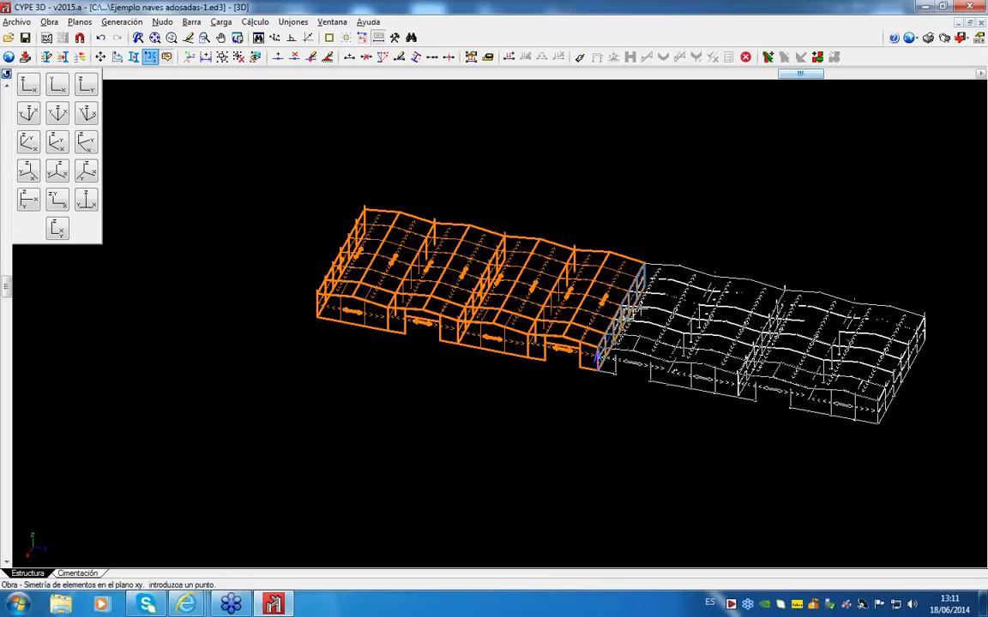
click(646, 287)
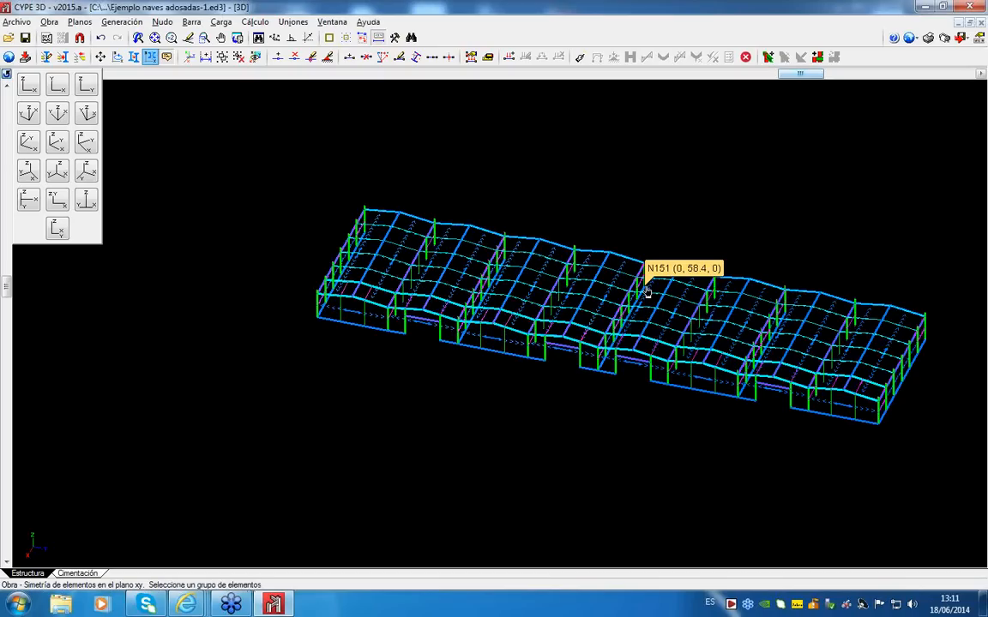
Step: Mirror the end two naves, including nodes, bars, panels and surface loads, about a plane through three roof ridge nodes, and view them in side elevation
click(49, 21)
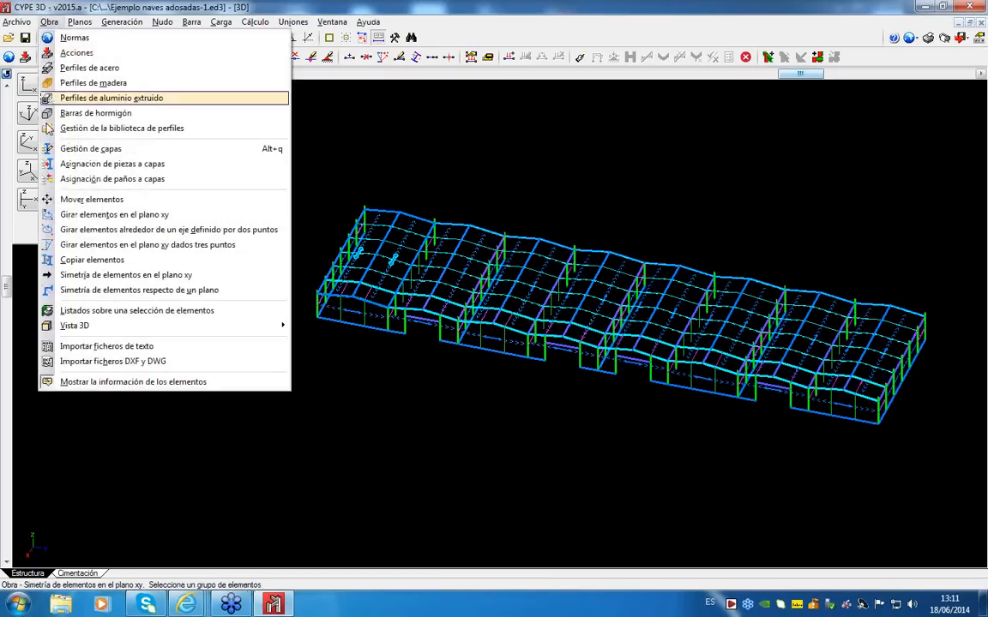
click(125, 290)
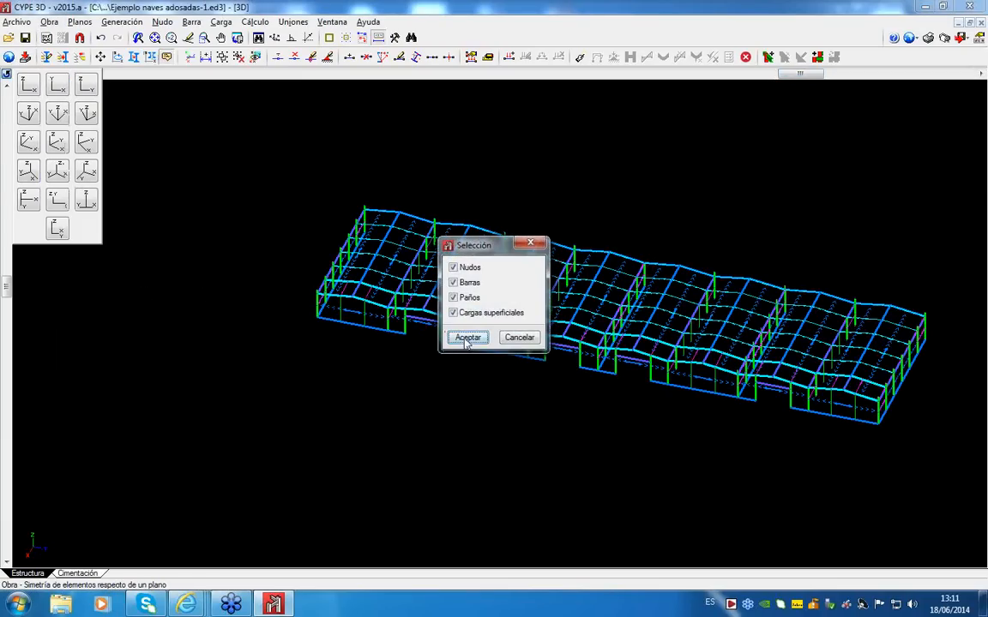
click(468, 338)
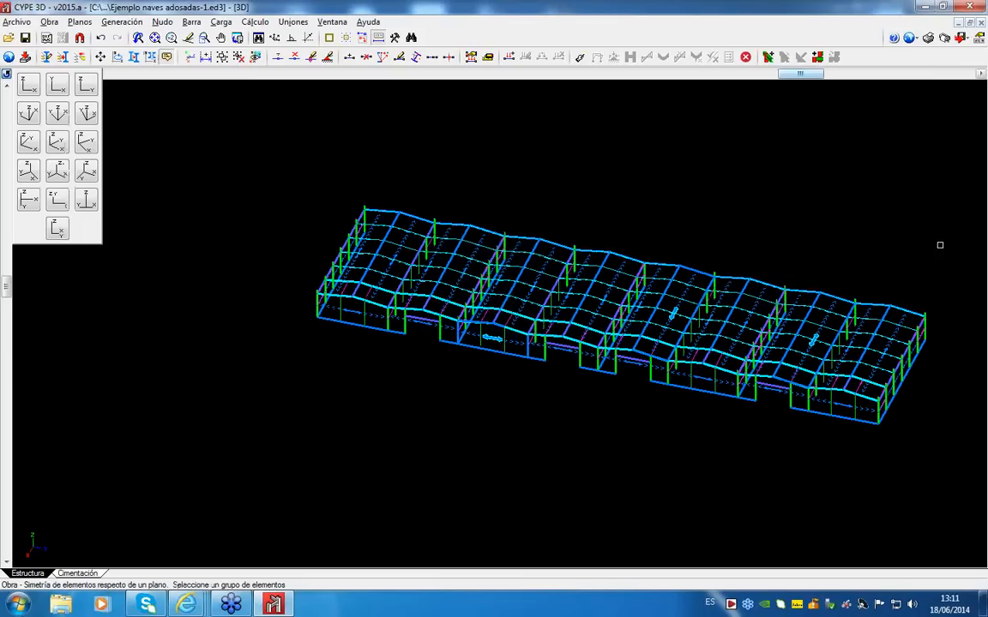
drag(940, 245, 728, 447)
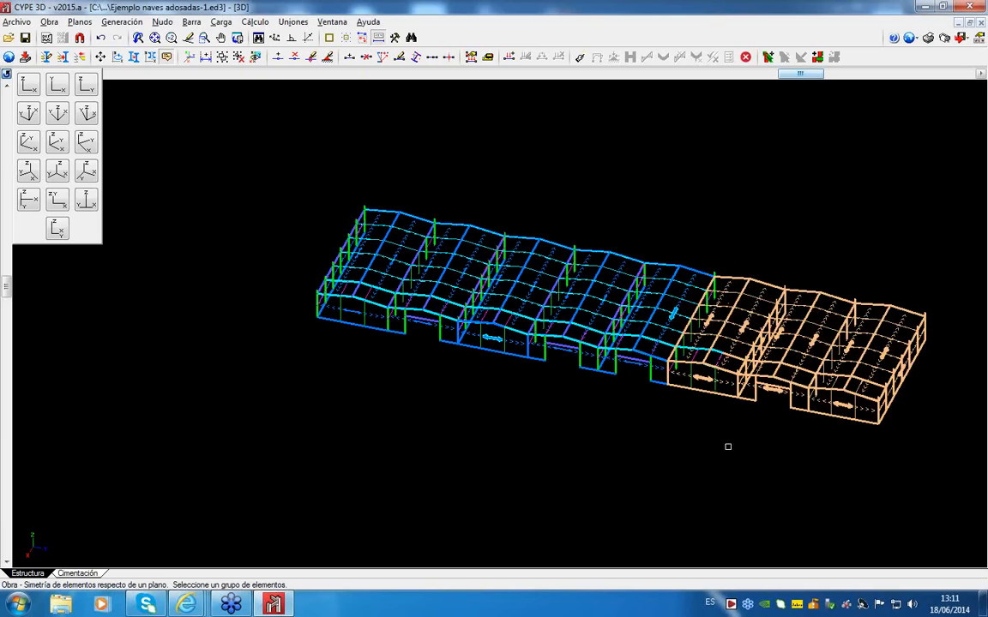
right_click(728, 447)
scroll(843, 388, up, 4)
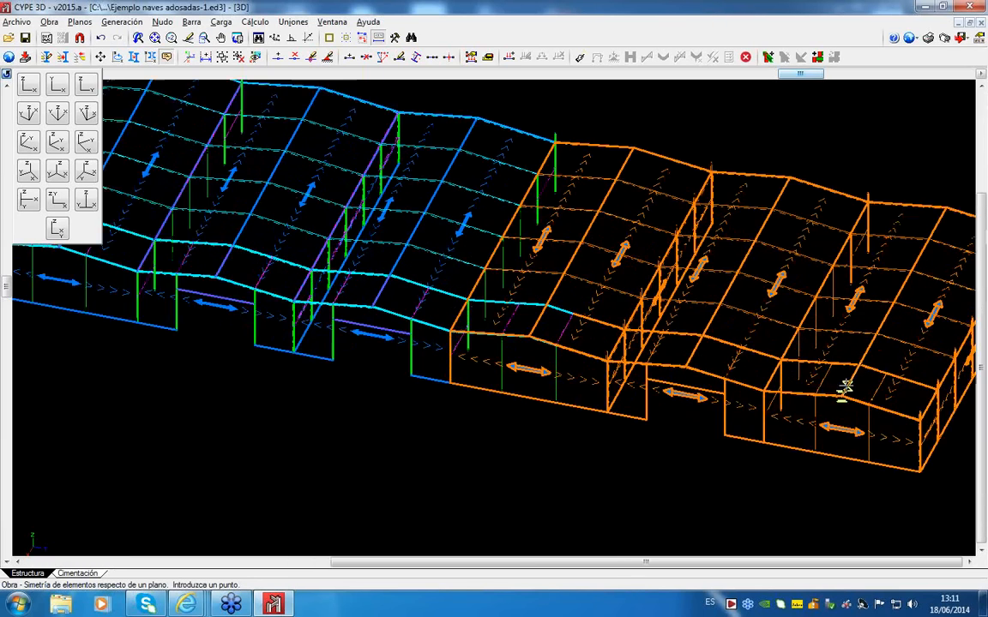
scroll(843, 392, up, 2)
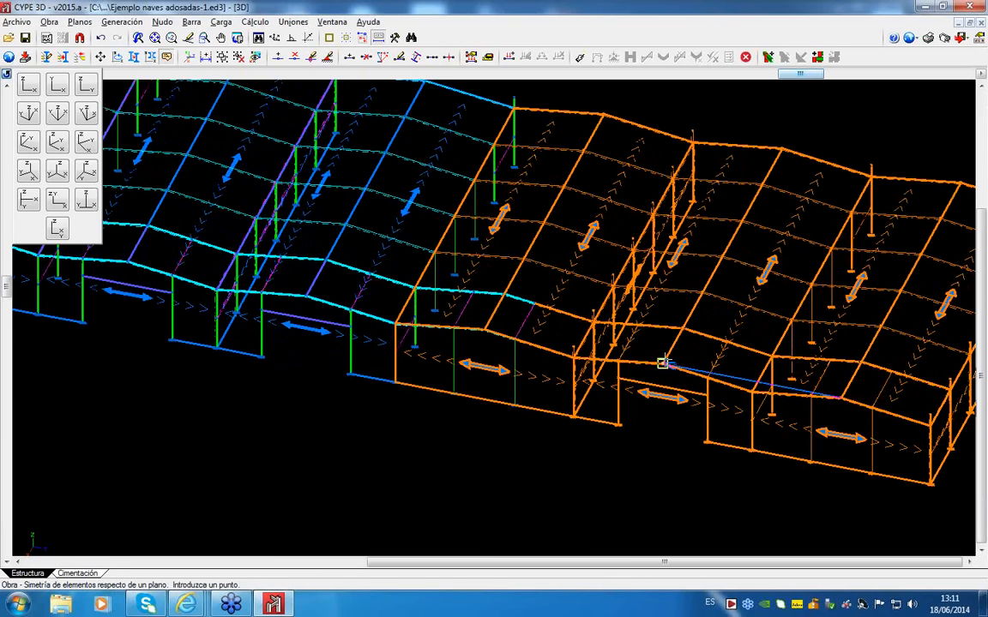
click(662, 363)
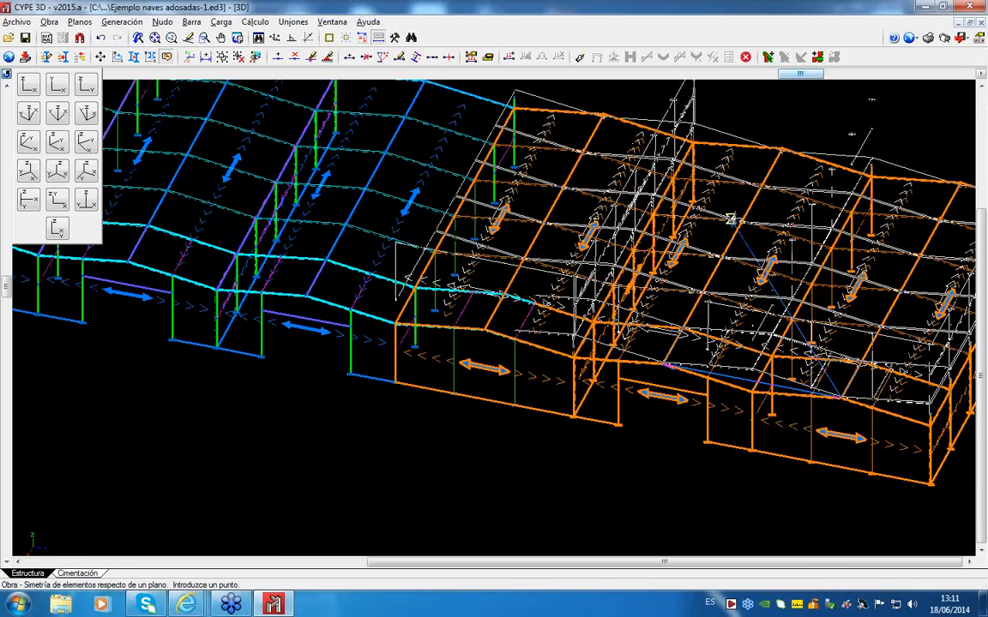
click(782, 148)
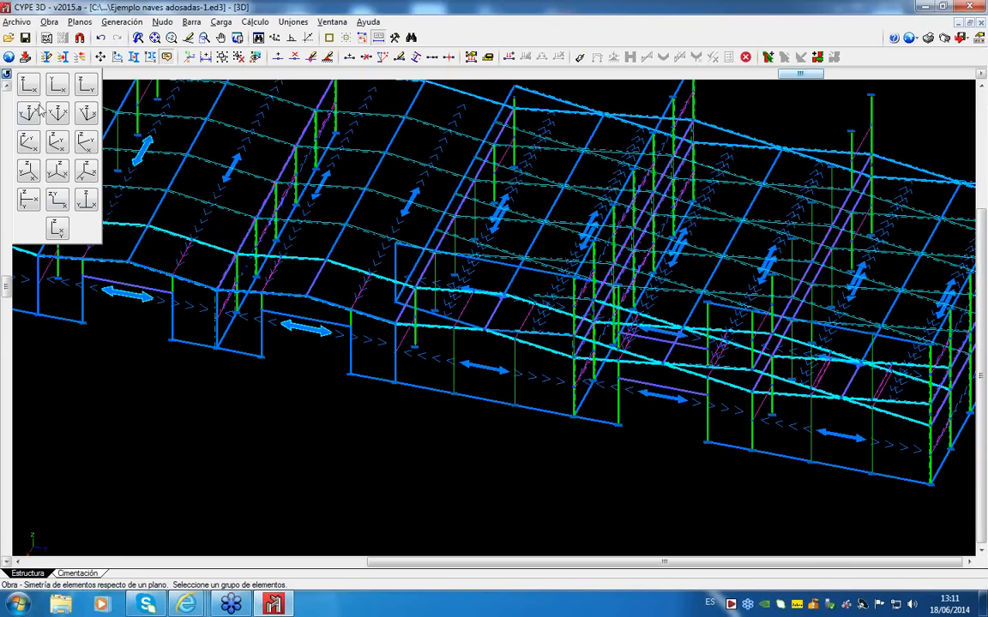
click(83, 86)
scroll(424, 258, down, 4)
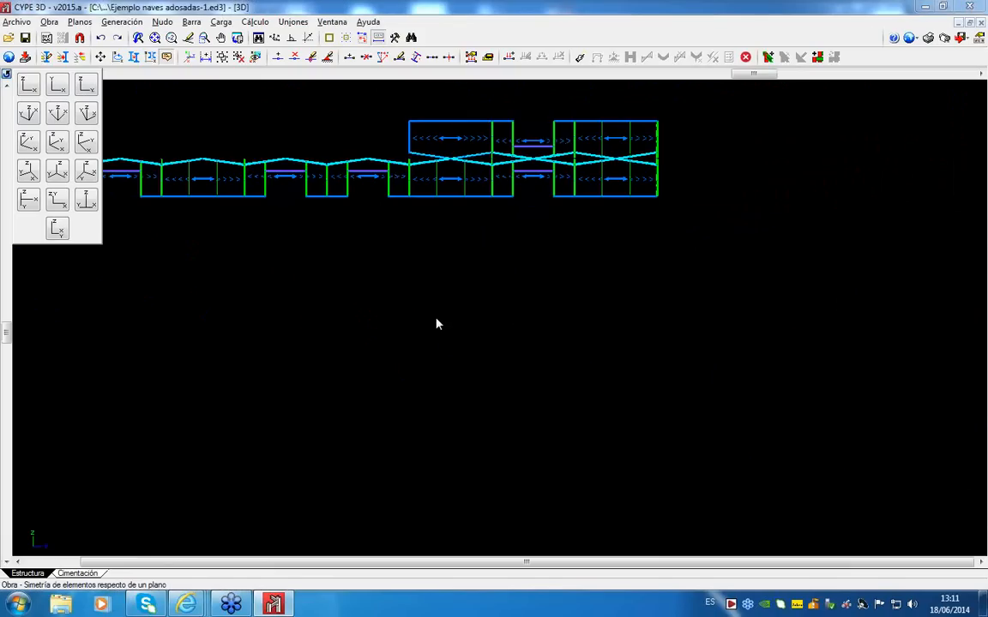
Step: Undo the mirror about a plane, the mirror in the xy plane and the structure copy
click(436, 323)
click(519, 337)
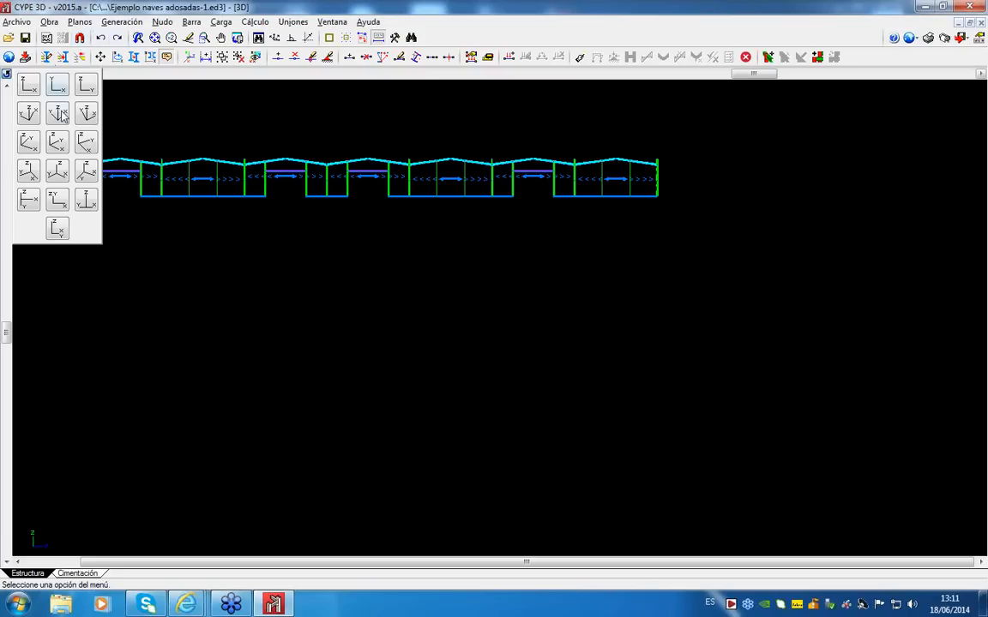
click(57, 228)
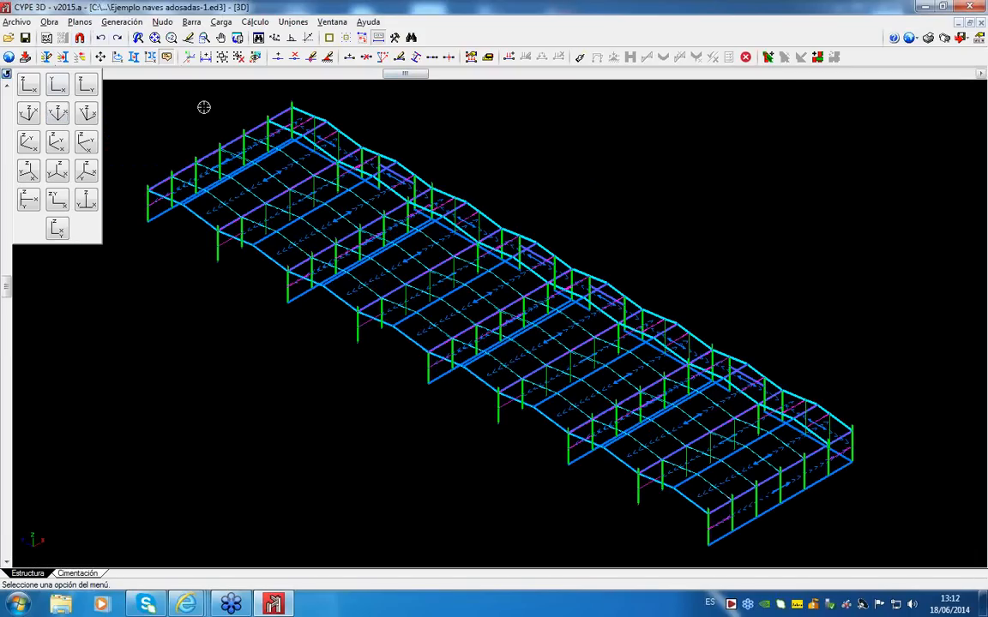
key(ctrl+z)
key(ctrl+z)
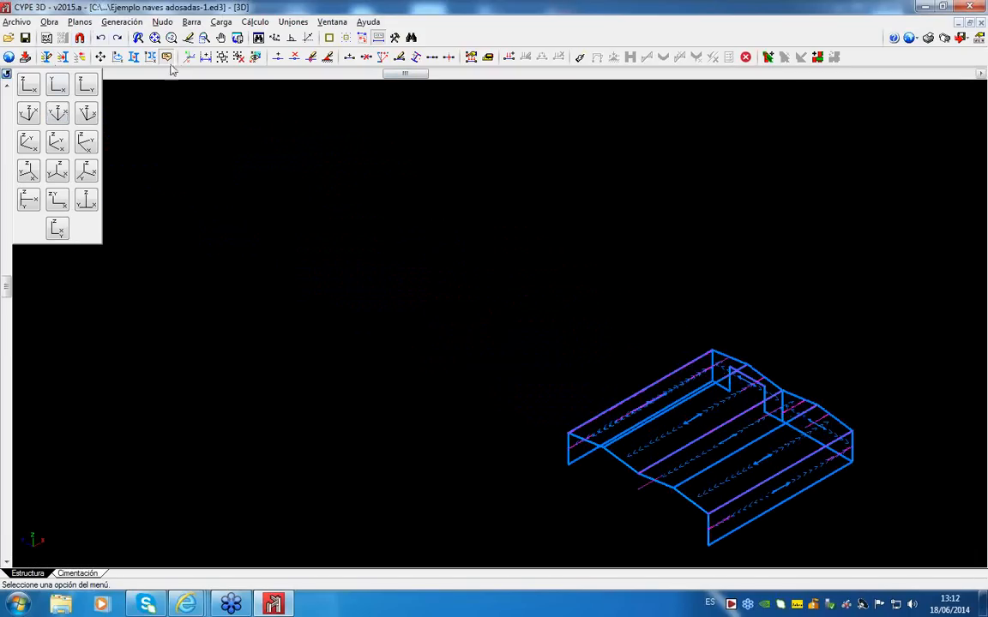
Step: Make the Pilares and Vigas layers visible in the layer management
click(47, 56)
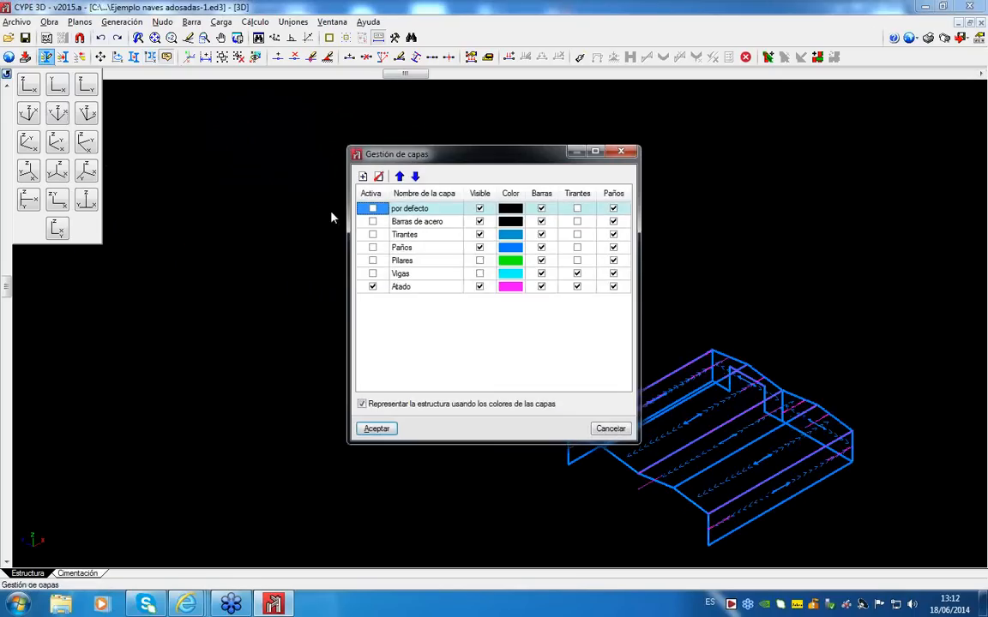
click(479, 260)
click(479, 273)
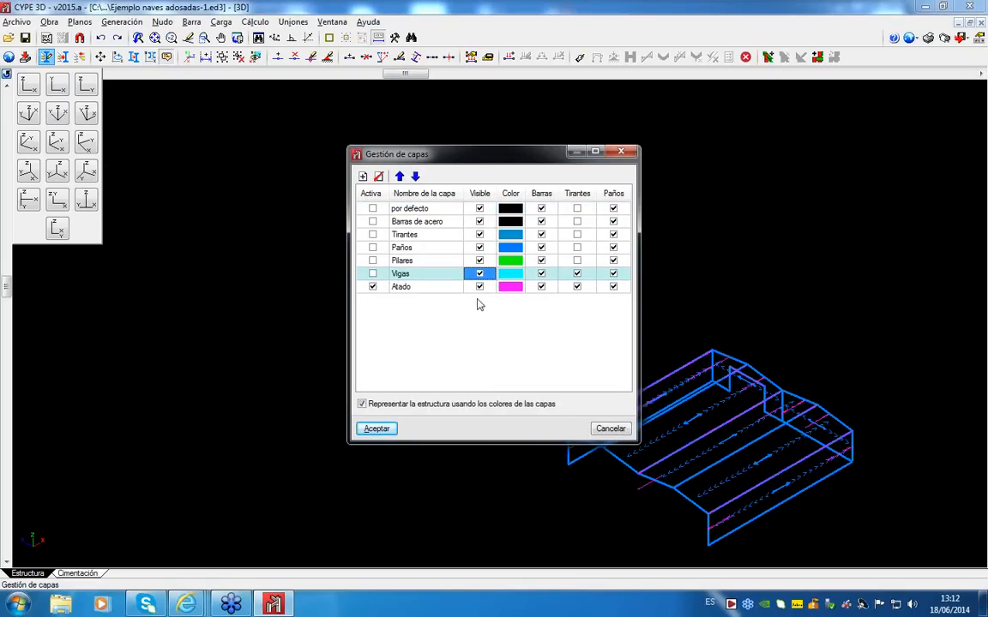
click(376, 429)
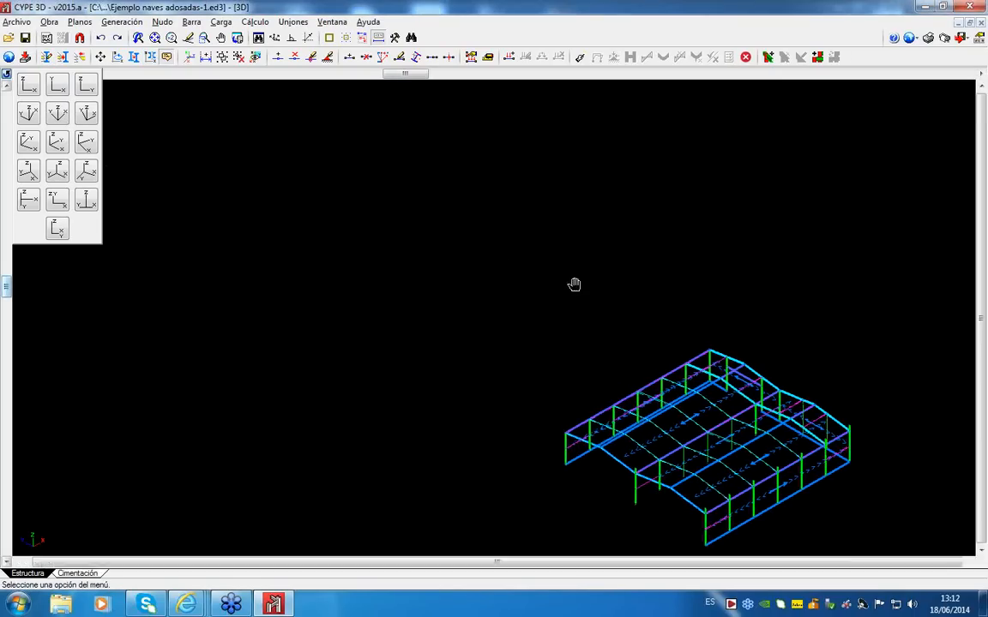
middle_drag(573, 285, 363, 176)
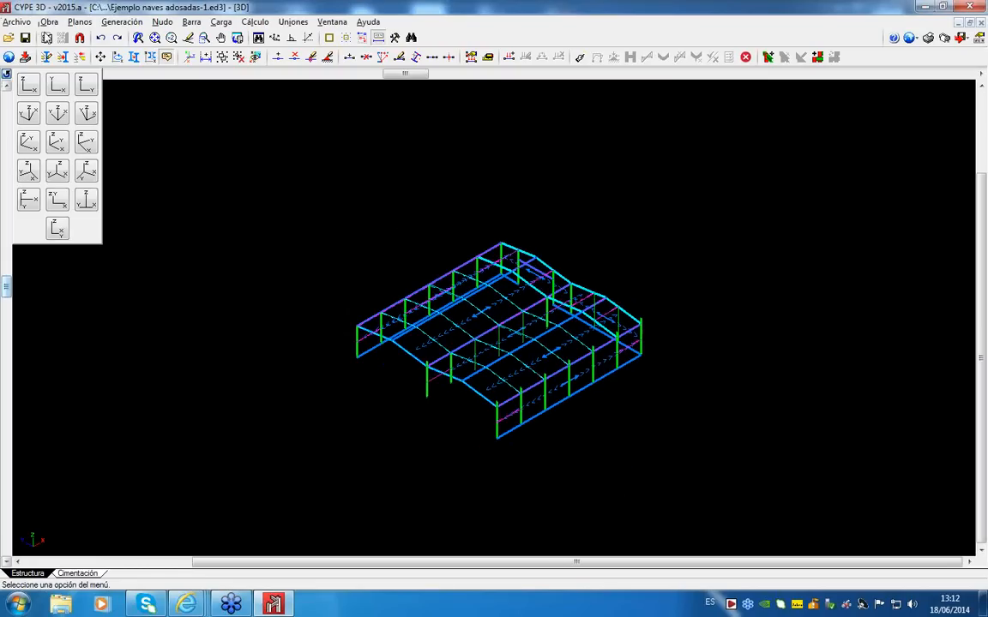
scroll(497, 363, up, 2)
scroll(380, 314, up, 2)
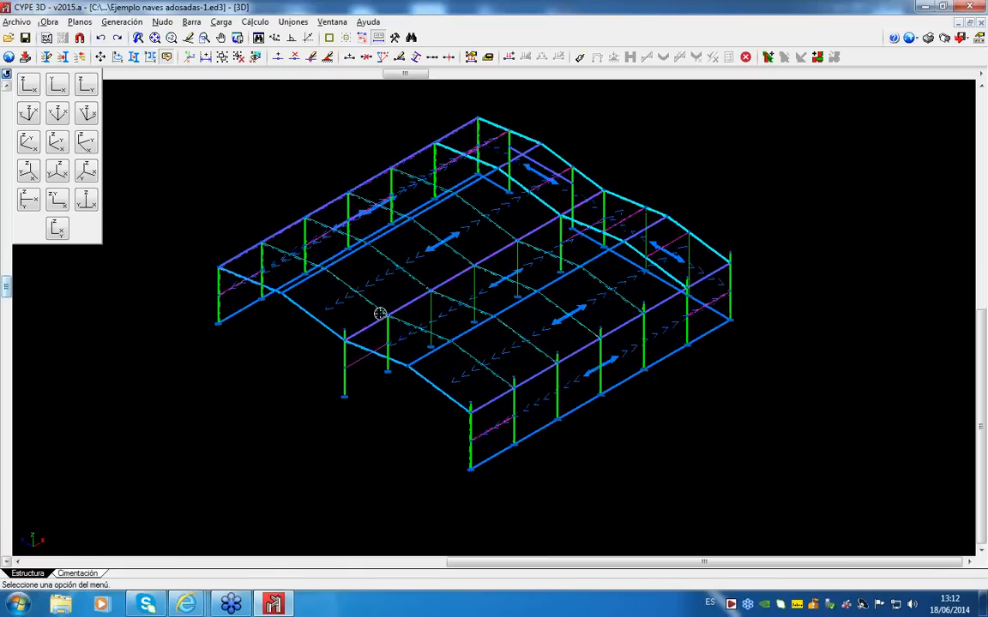
Step: Try to move the top node of the second column in the near wall using the node Move command
click(49, 22)
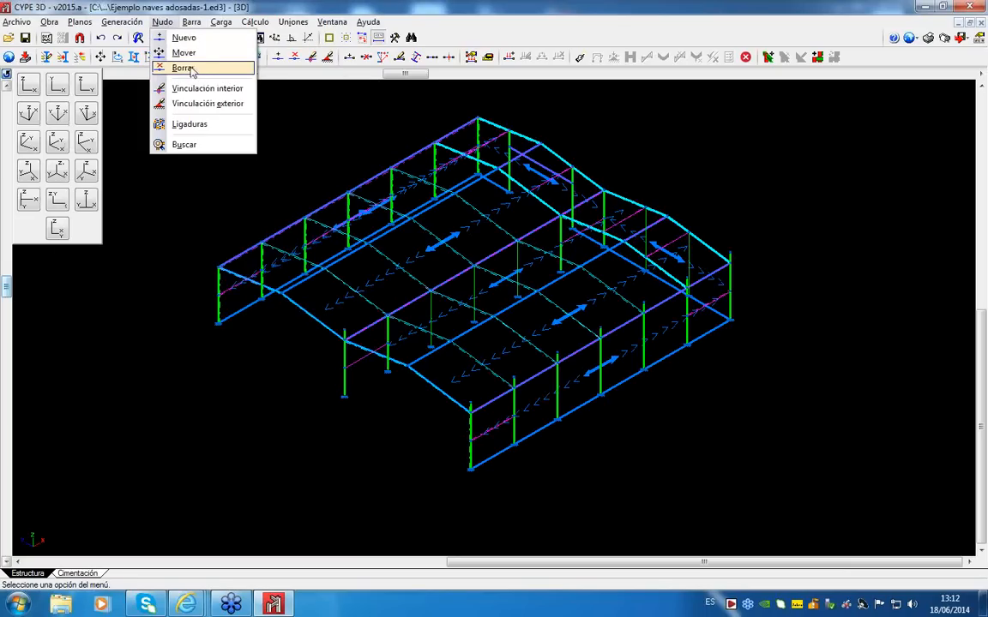
click(189, 55)
scroll(215, 206, up, 6)
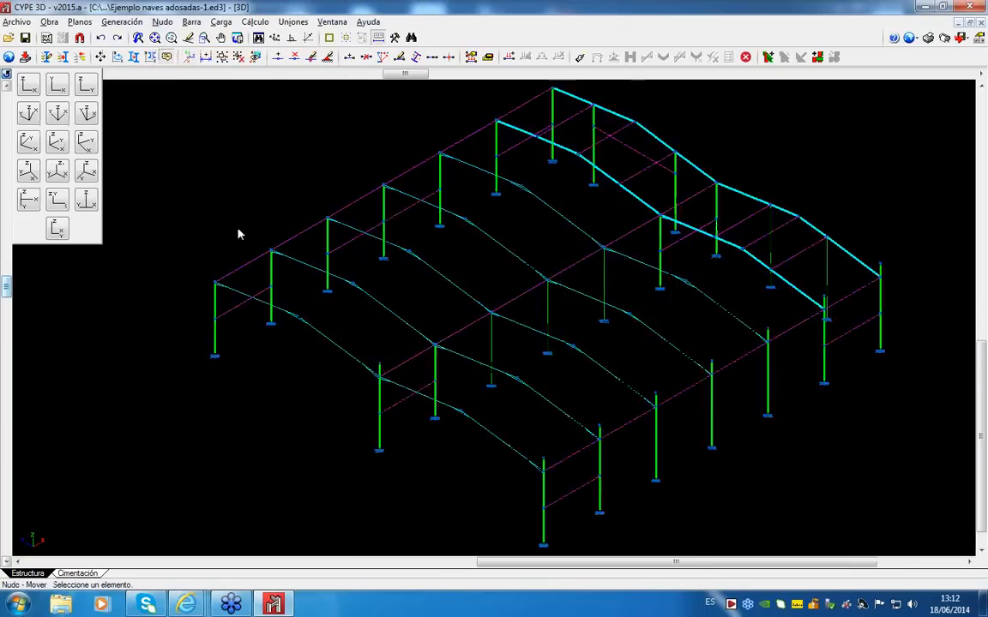
click(280, 256)
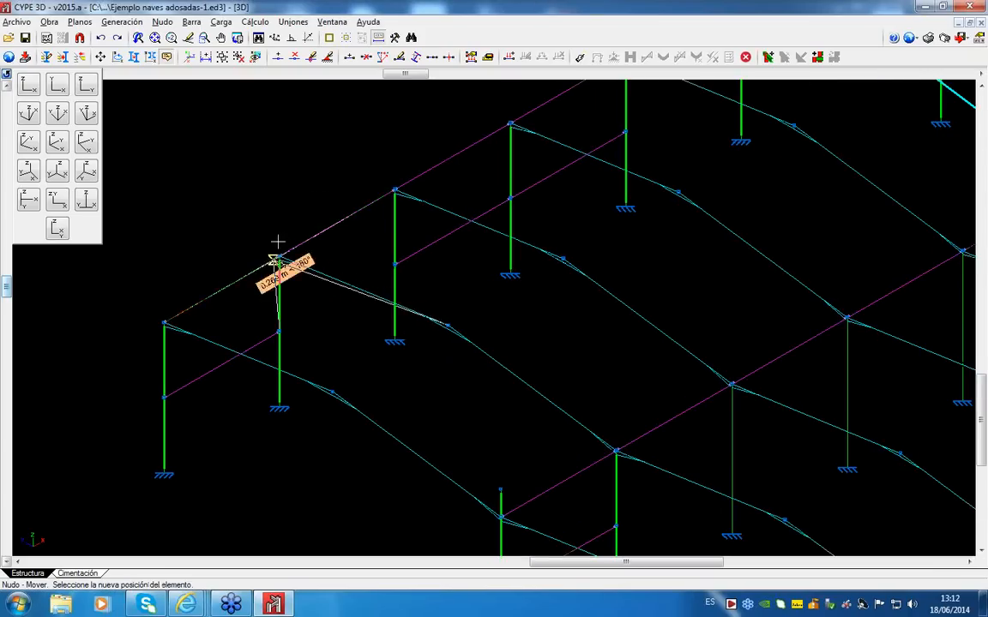
right_click(249, 210)
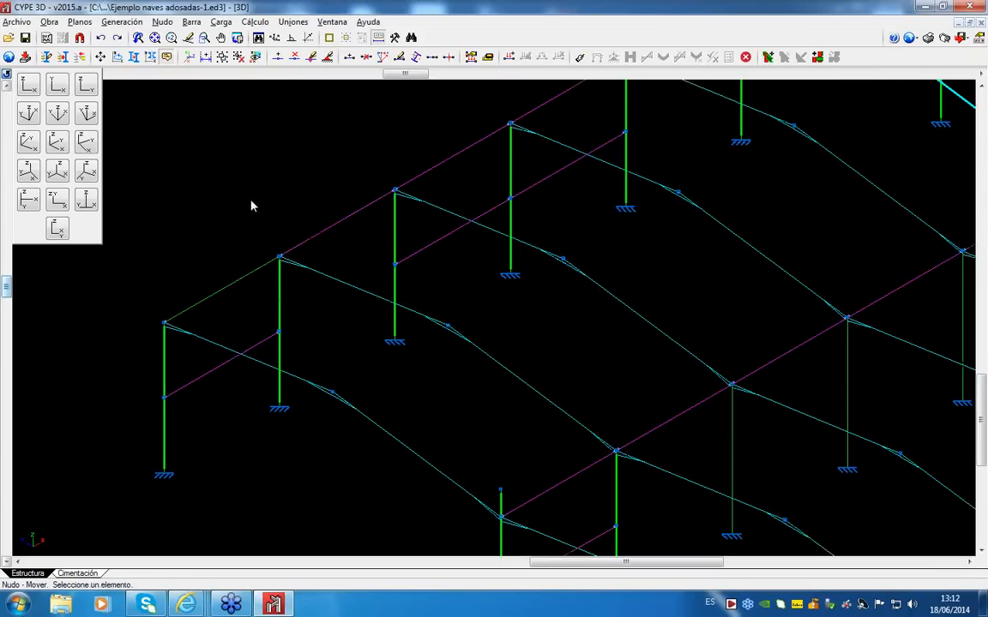
Step: Move the tie bar's end from the top of the second column to a point 1 m lower on that column
click(193, 22)
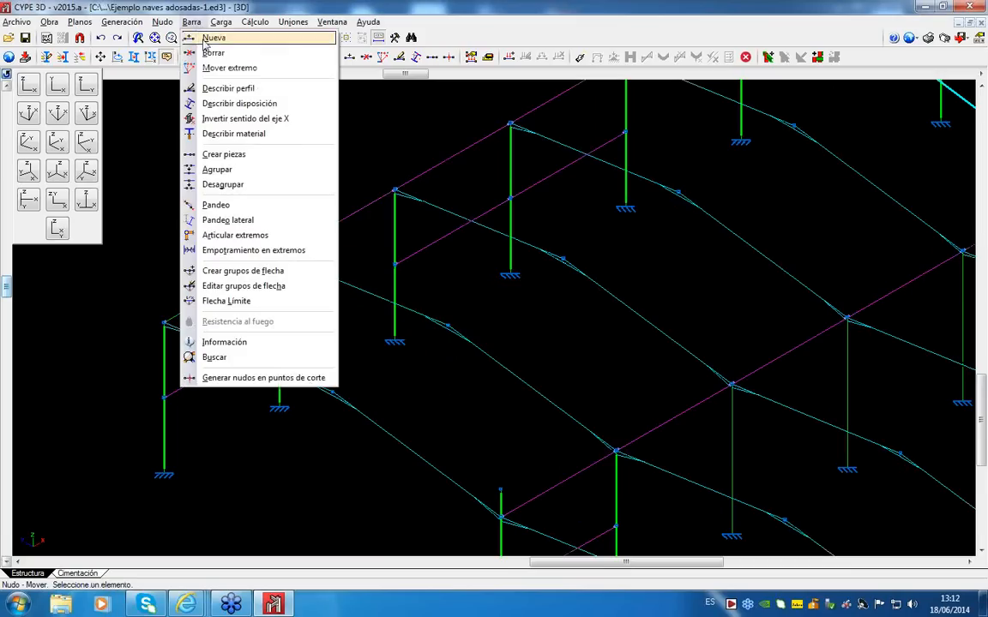
click(225, 67)
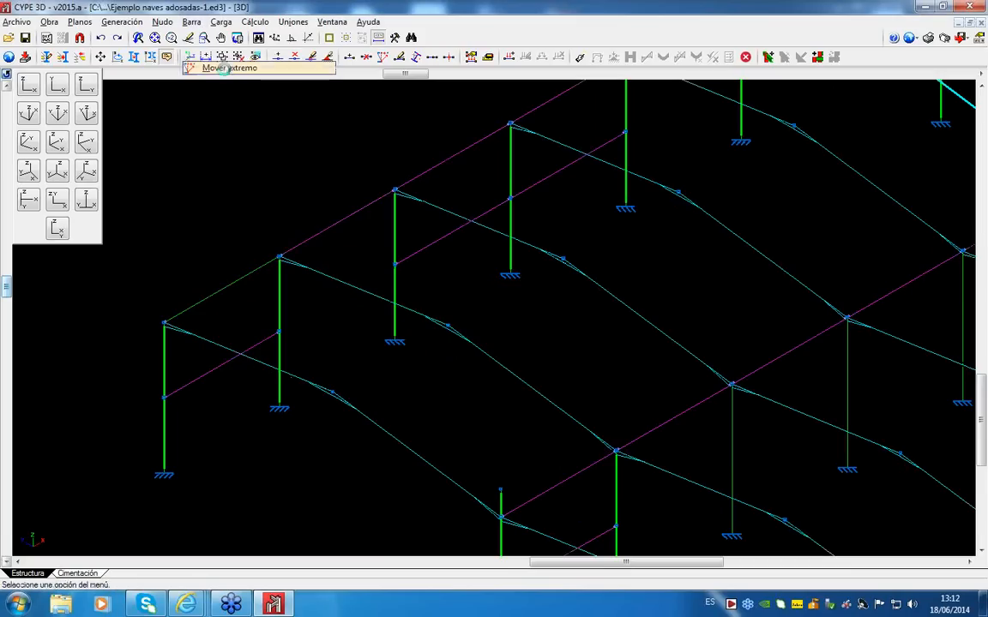
click(273, 259)
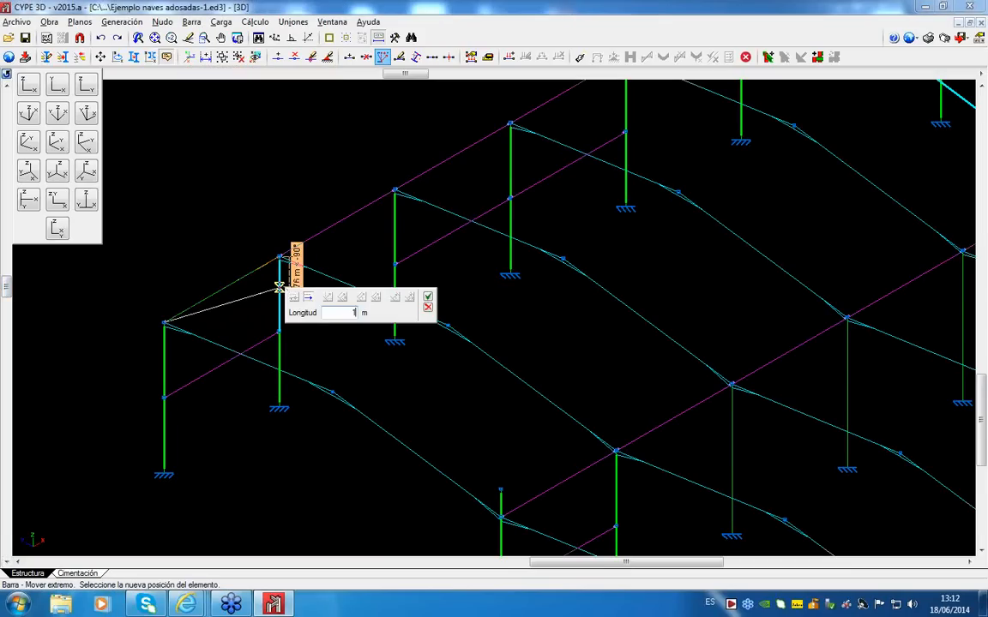
click(280, 286)
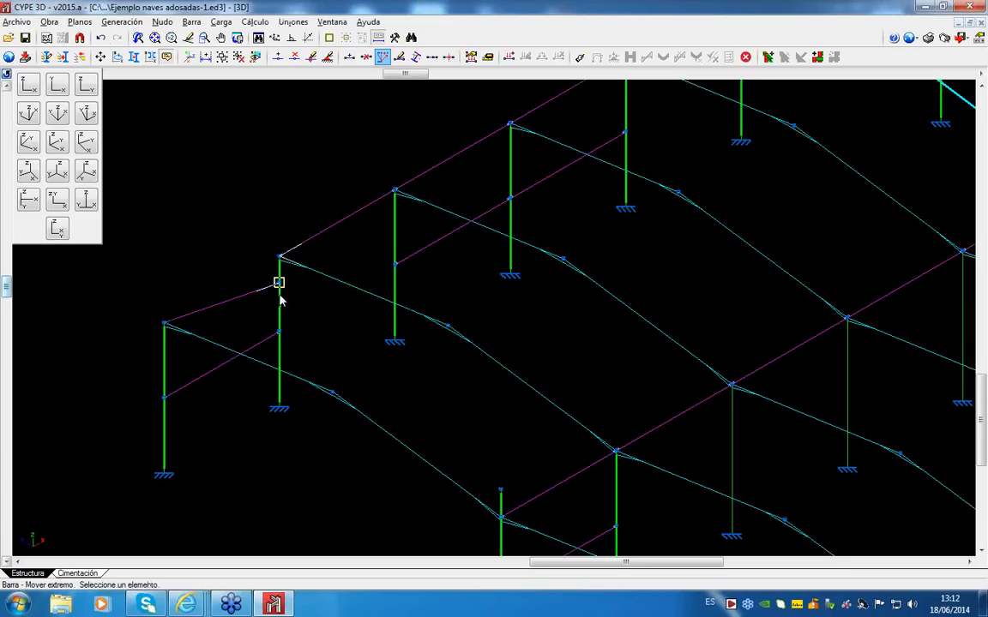
Step: Undo the bar end move and turn the Pilares and Vigas layers visible again
key(ctrl+z)
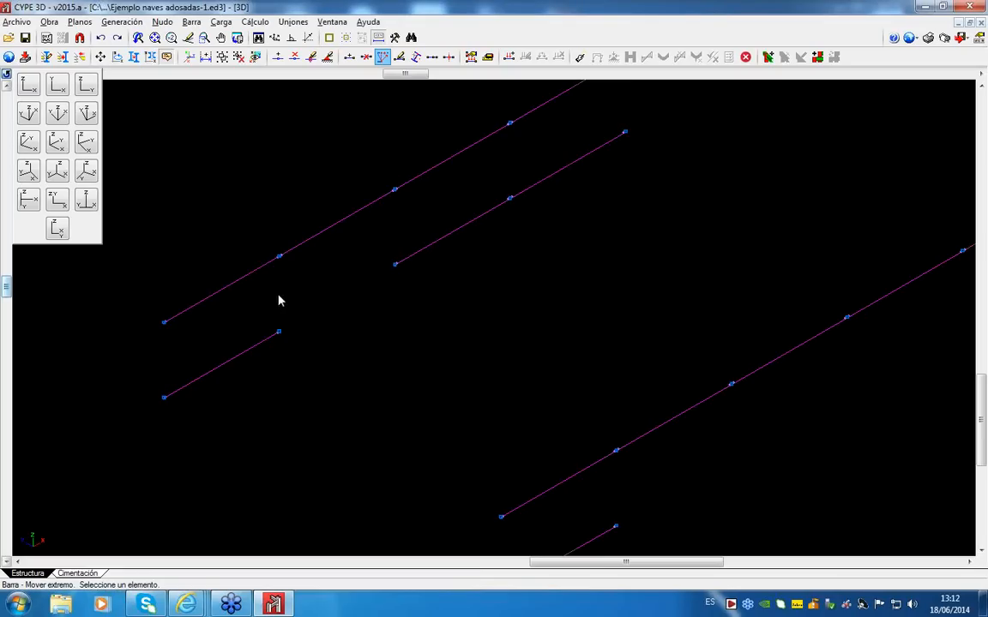
click(47, 57)
click(479, 260)
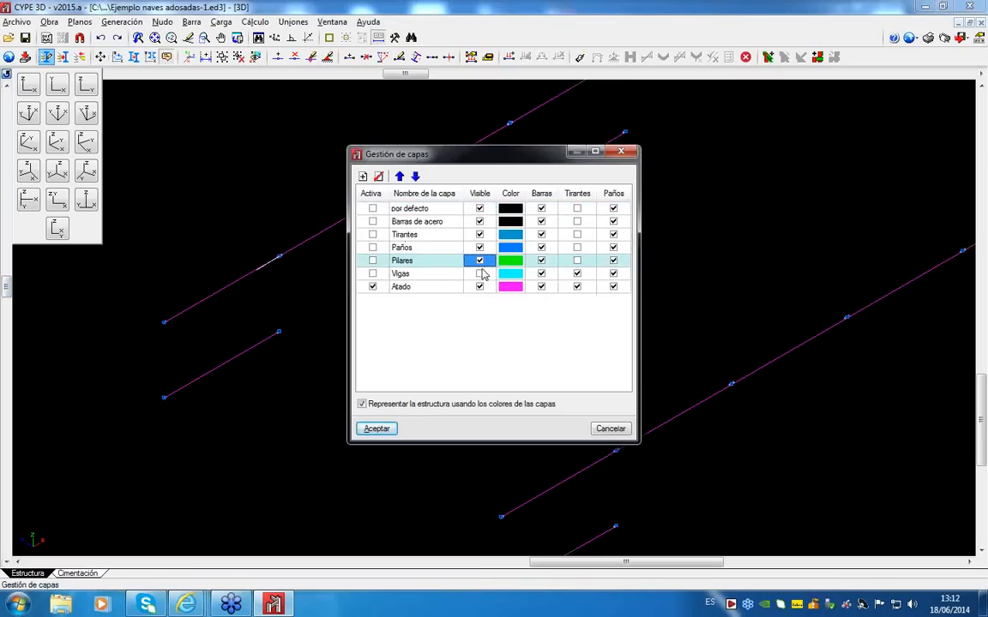
click(479, 273)
click(375, 429)
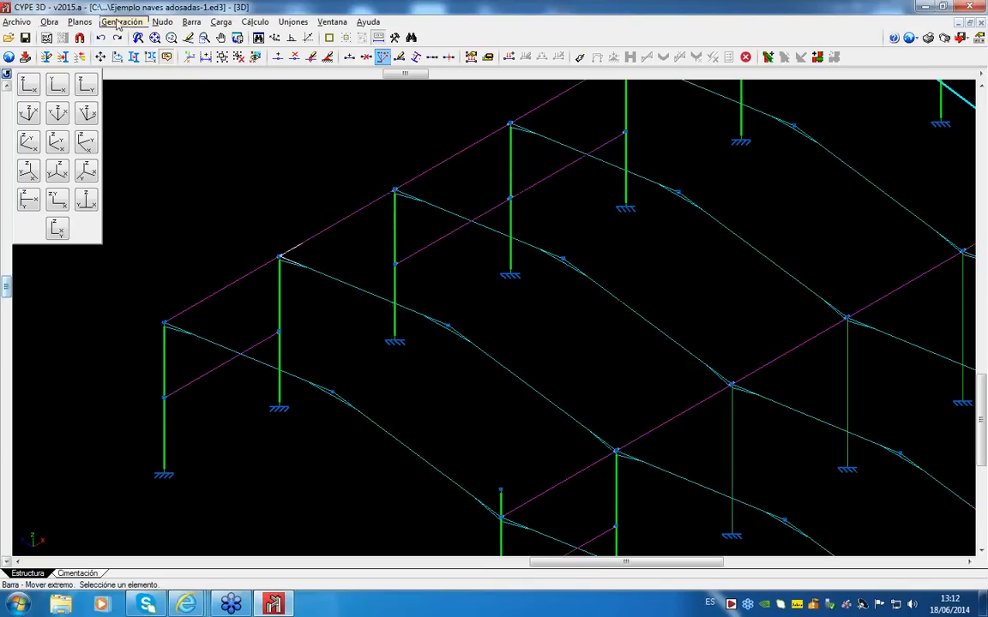
Step: Open the internal fixity of the second column's top node in the near wall and show its generic per-bar fixity table
click(159, 23)
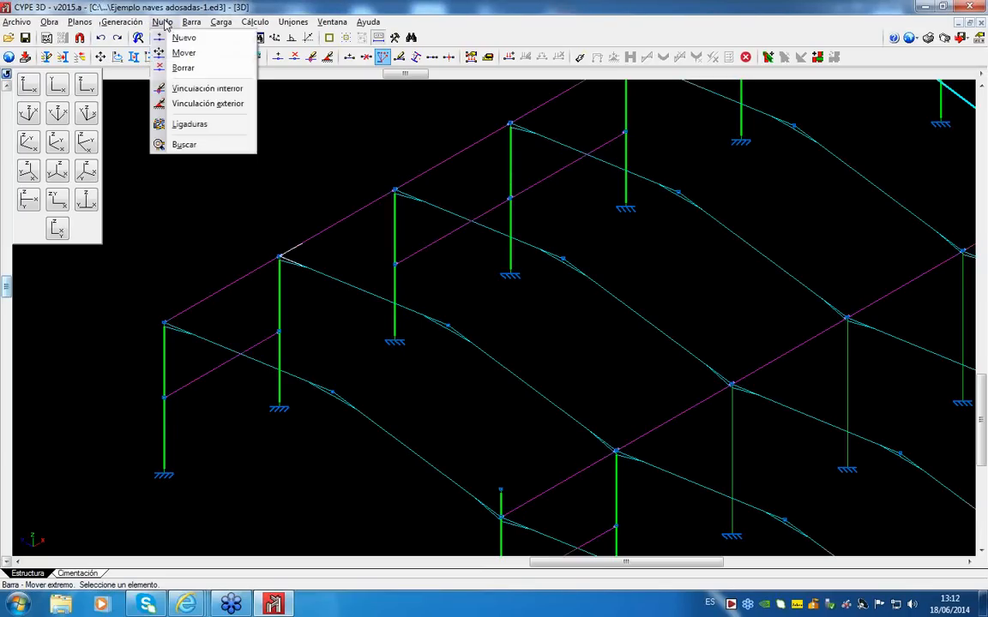
click(214, 90)
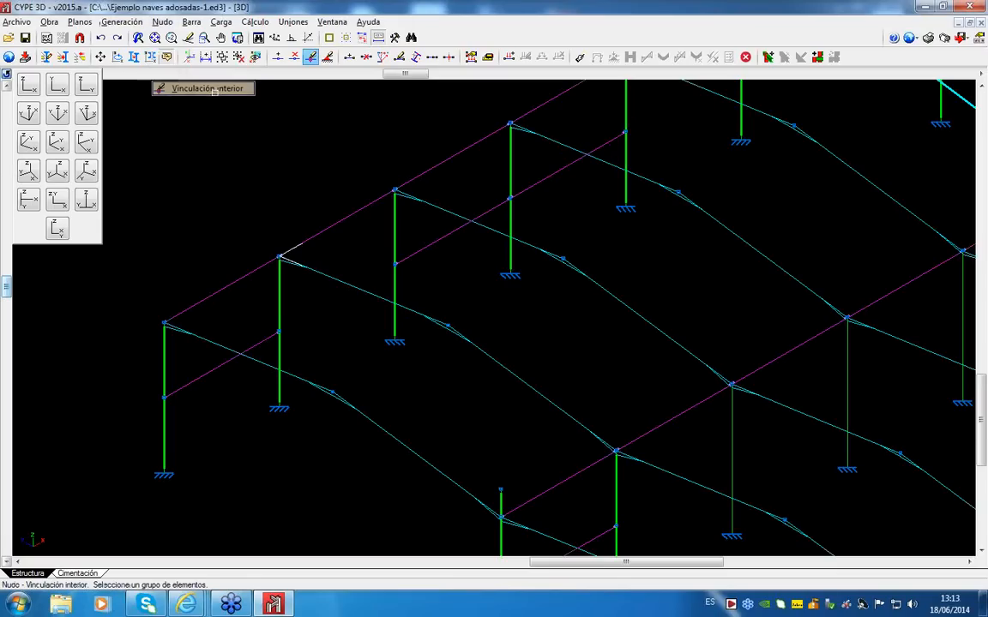
click(281, 260)
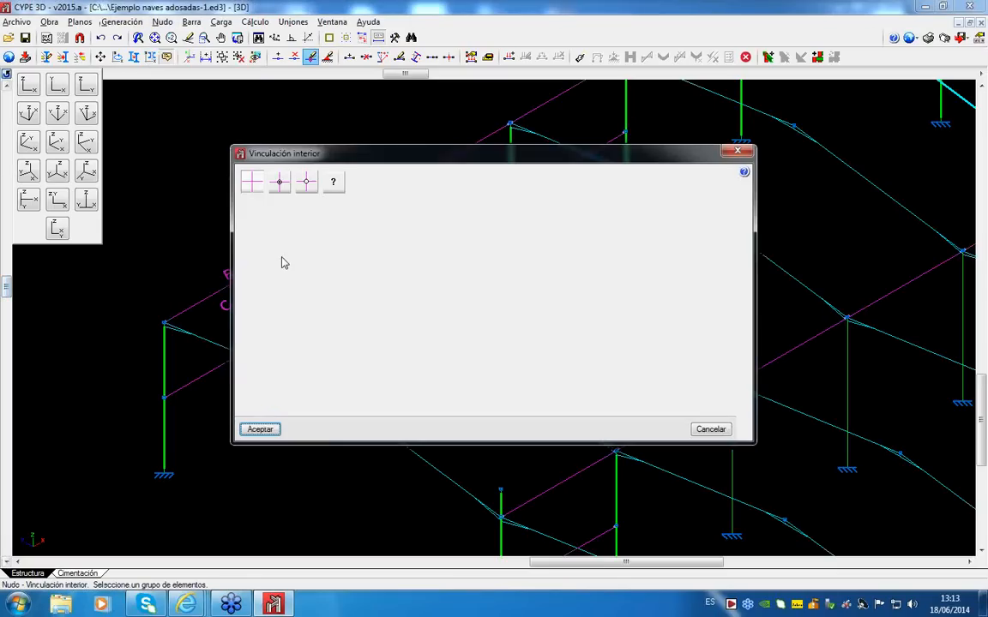
click(334, 184)
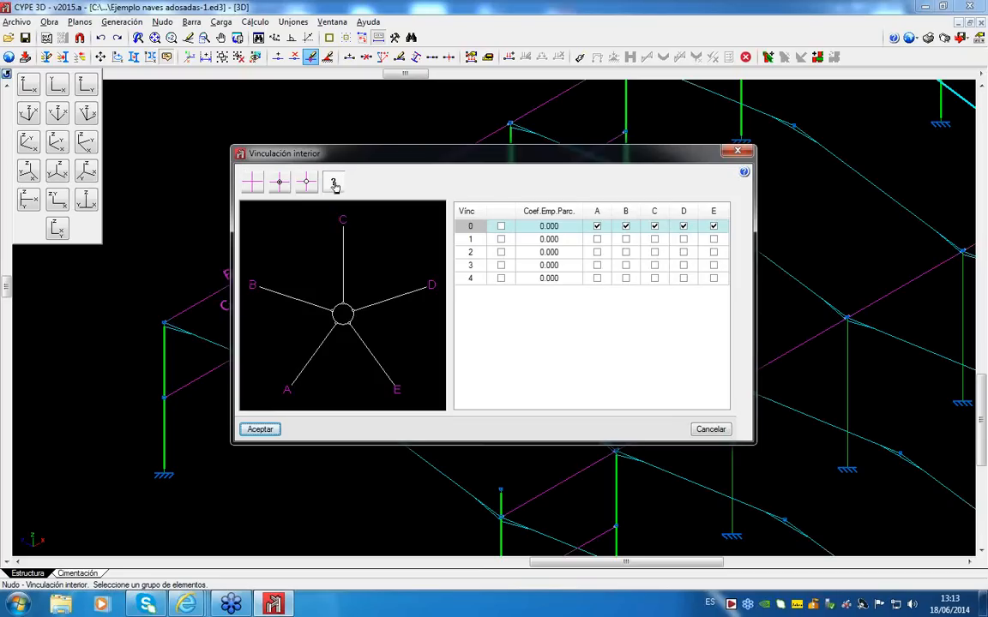
drag(559, 163, 515, 120)
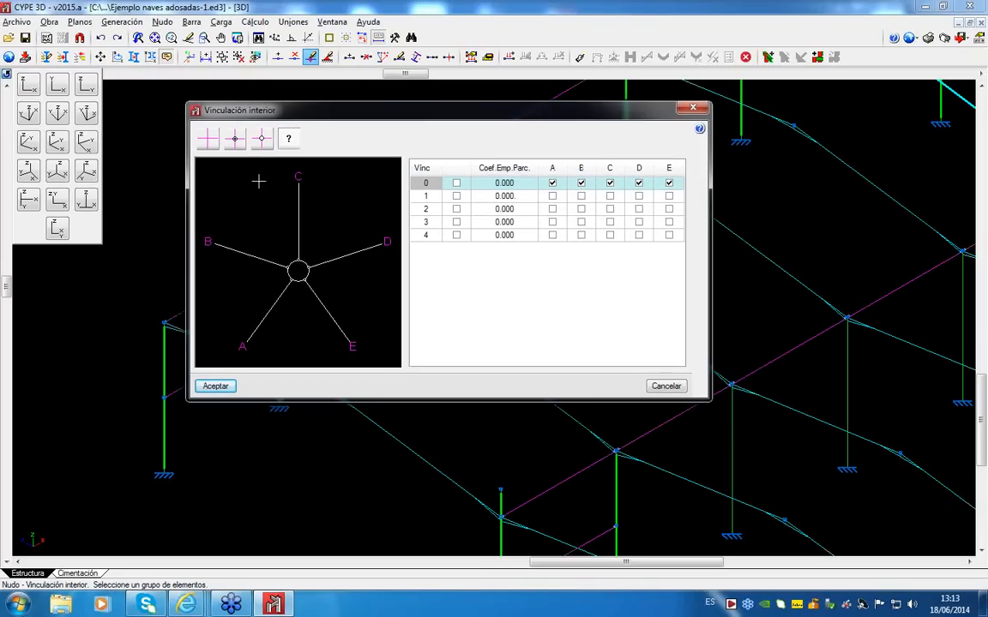
drag(365, 118, 545, 103)
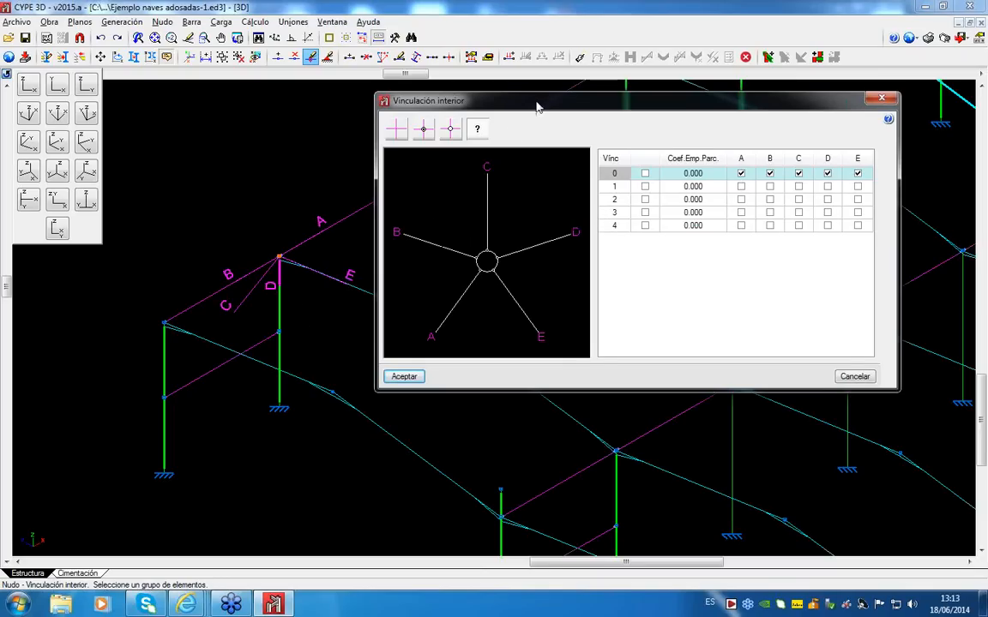
drag(537, 106, 570, 117)
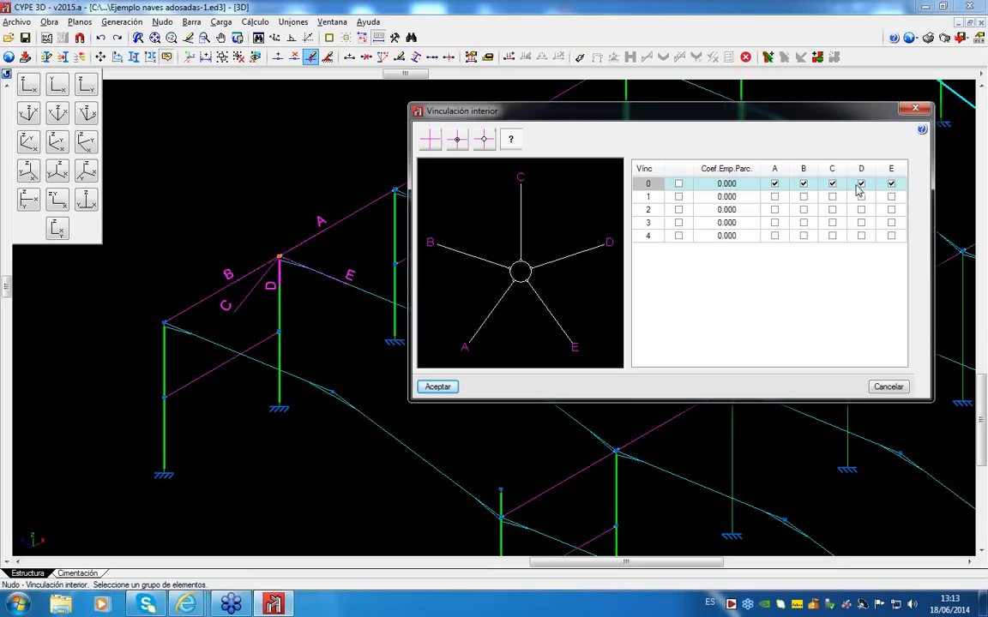
Step: Try assigning bar C to link 1, bar B to link 2 and bar A to link 3, and discard the internal fixity changes
click(832, 197)
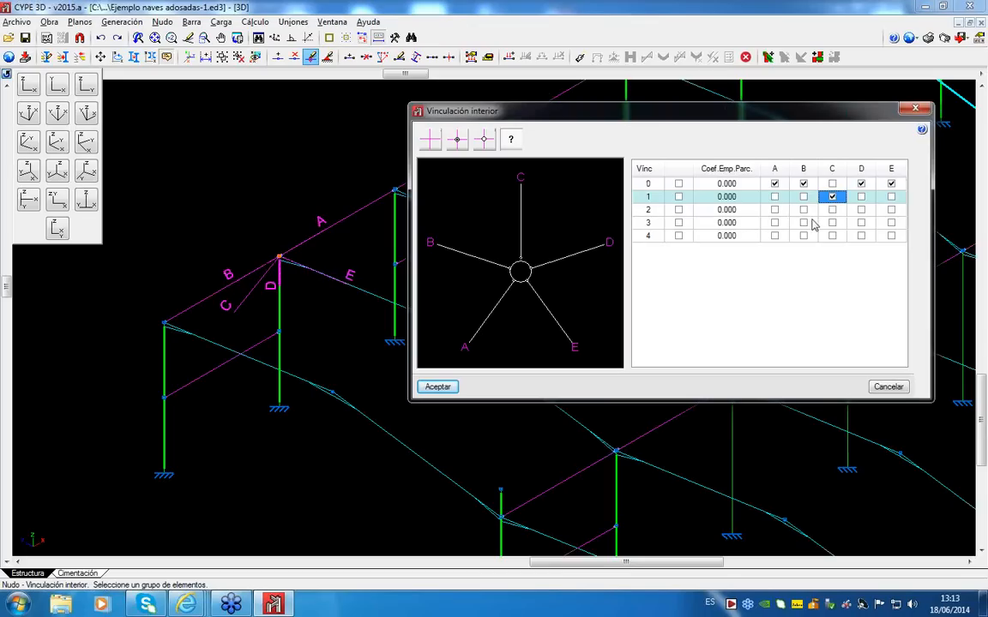
click(804, 209)
click(774, 223)
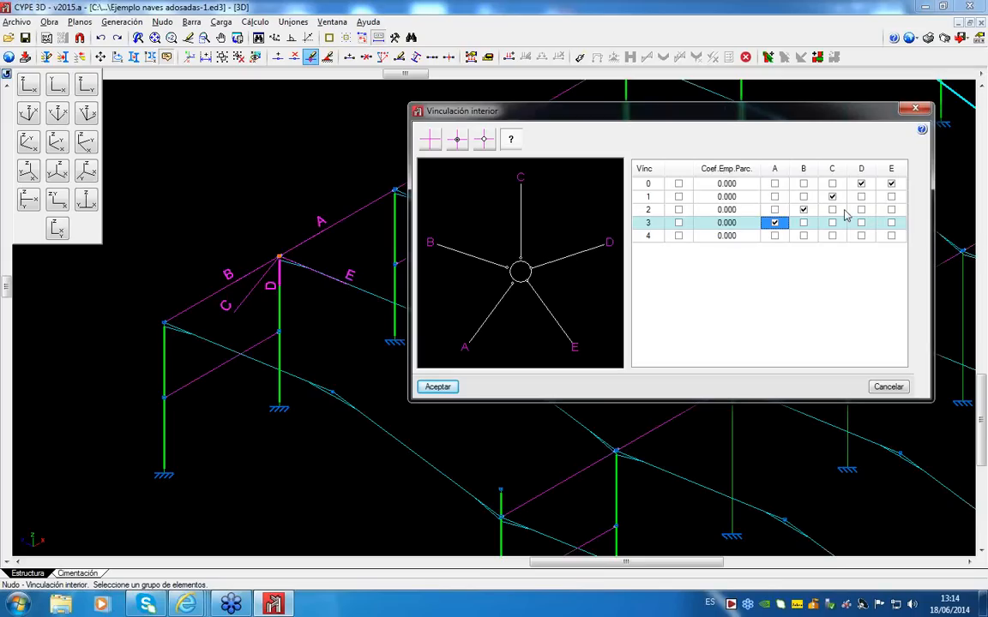
drag(820, 116, 806, 86)
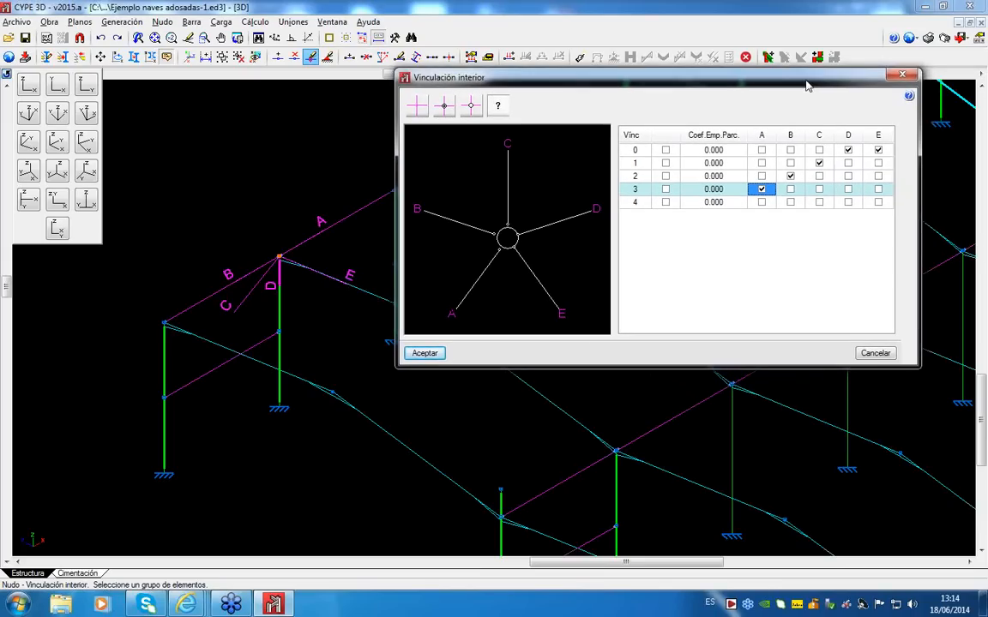
click(881, 356)
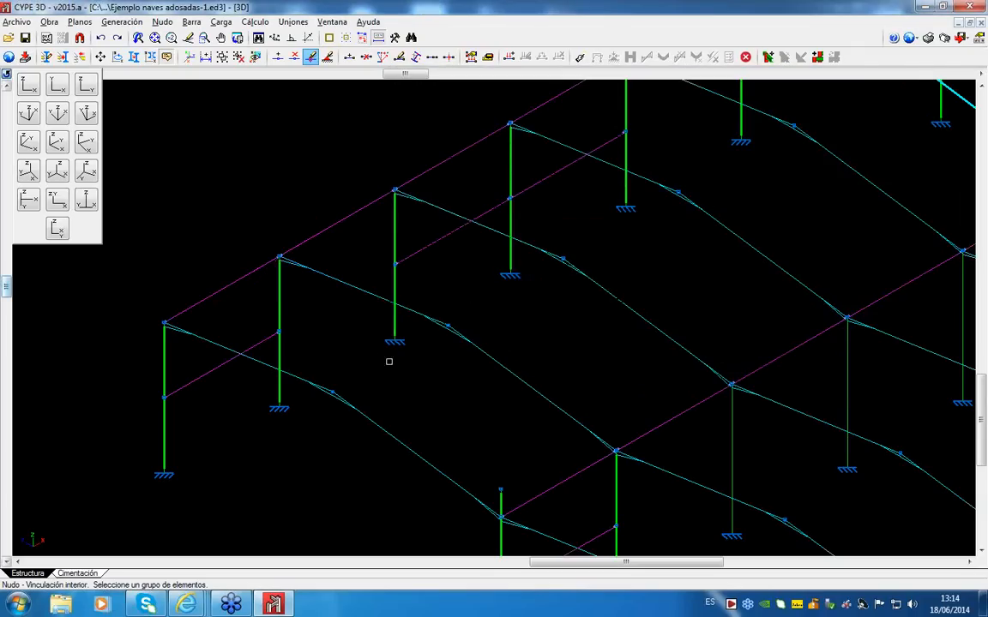
Step: Enable partial fixity for link 0 at the second column's base node with a coefficient of 15000
scroll(302, 329, down, 3)
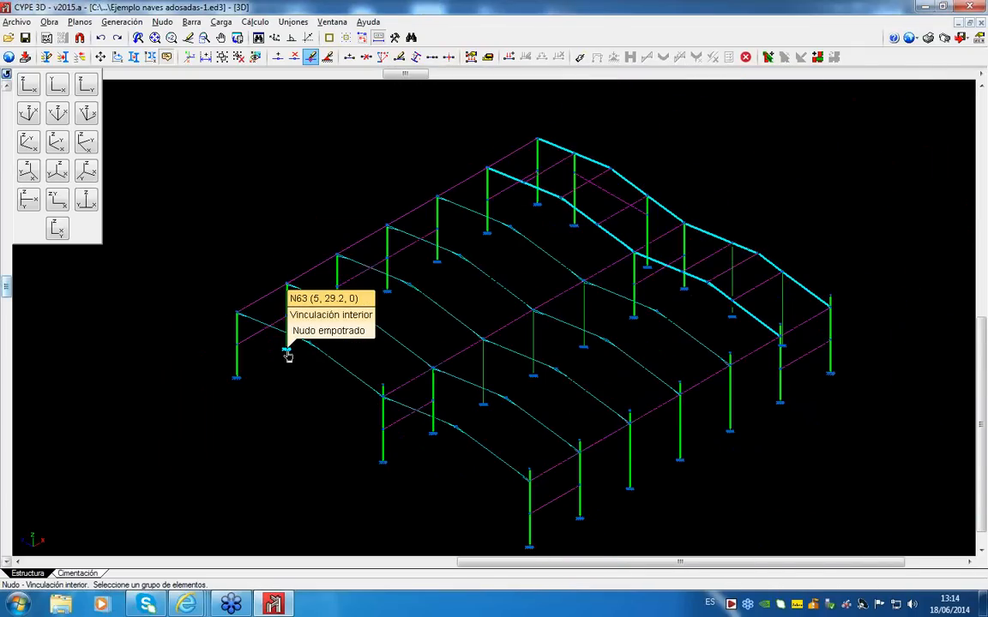
click(289, 354)
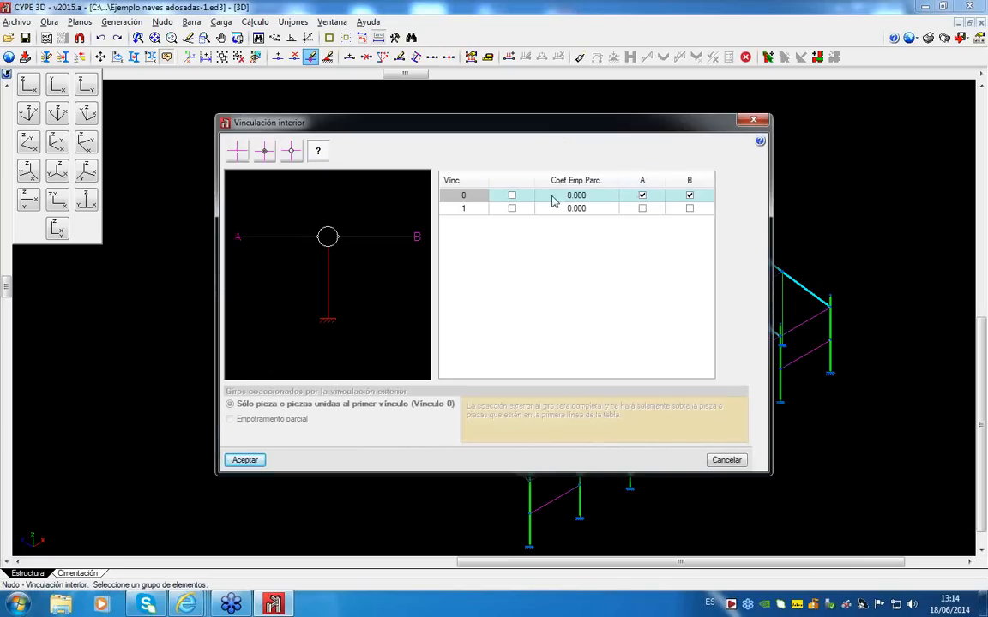
click(511, 196)
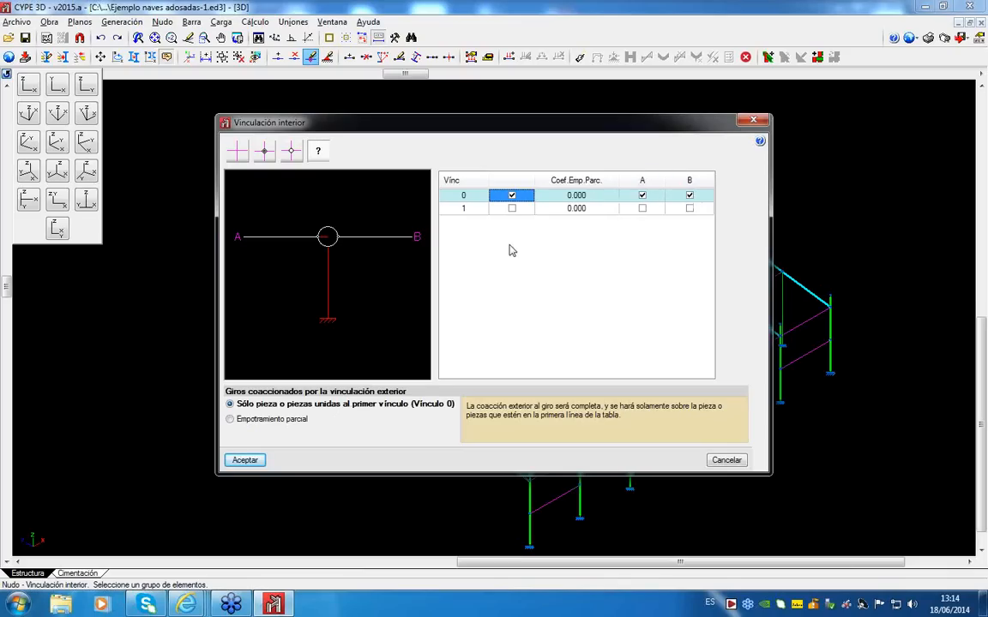
click(571, 198)
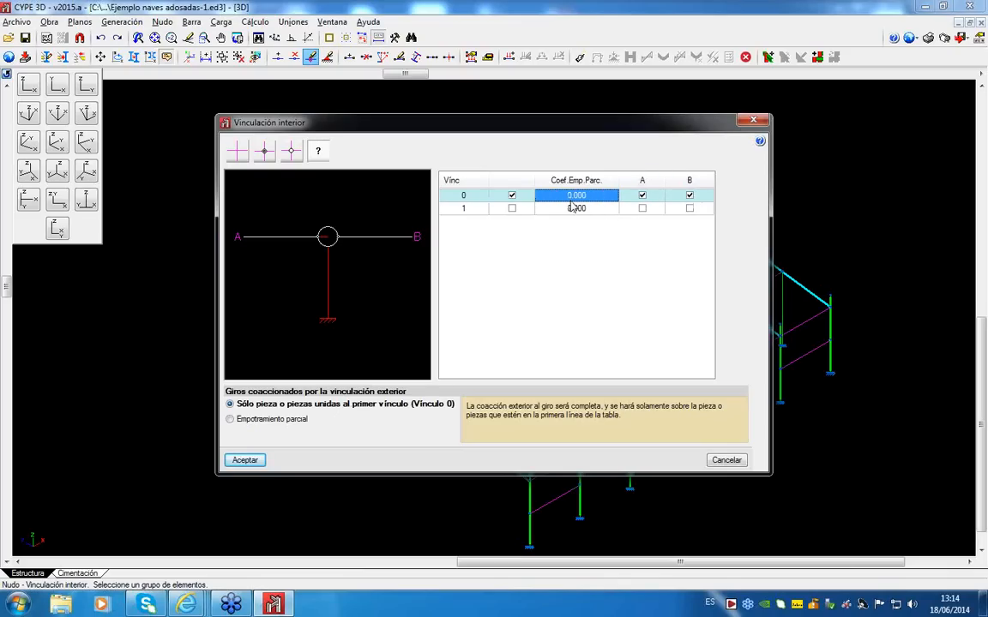
text(15)
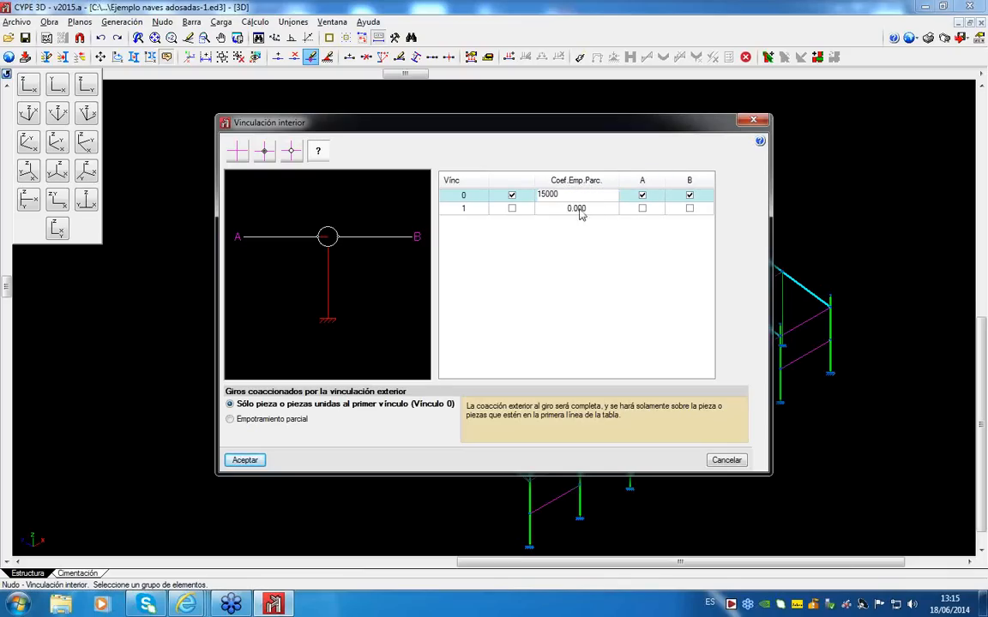
Step: Try assigning bar B to link 1 with the Empotramiento parcial option for external restraint, and discard the base node's fixity changes
click(689, 208)
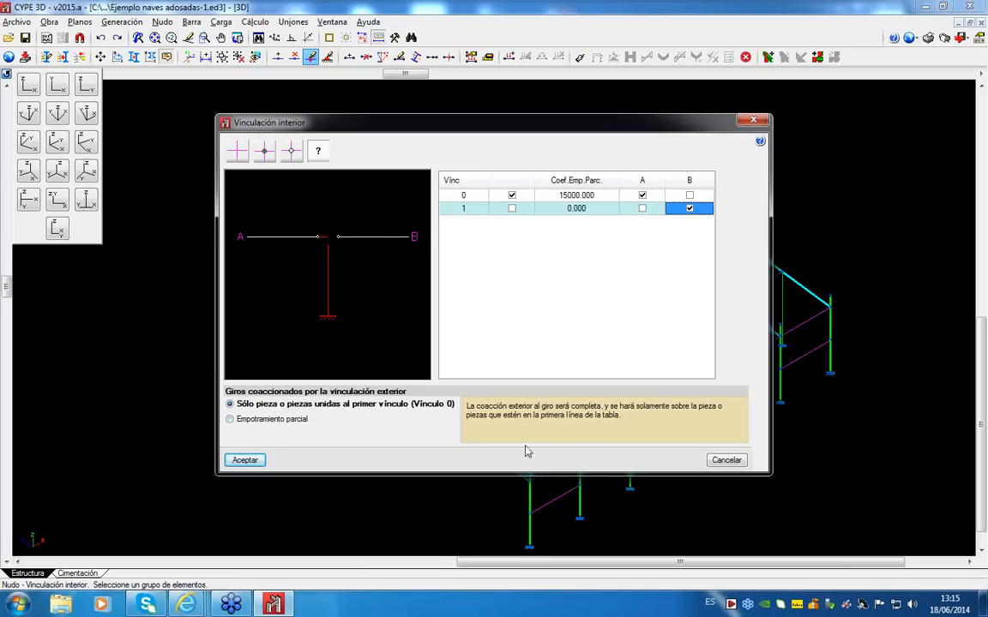
click(272, 419)
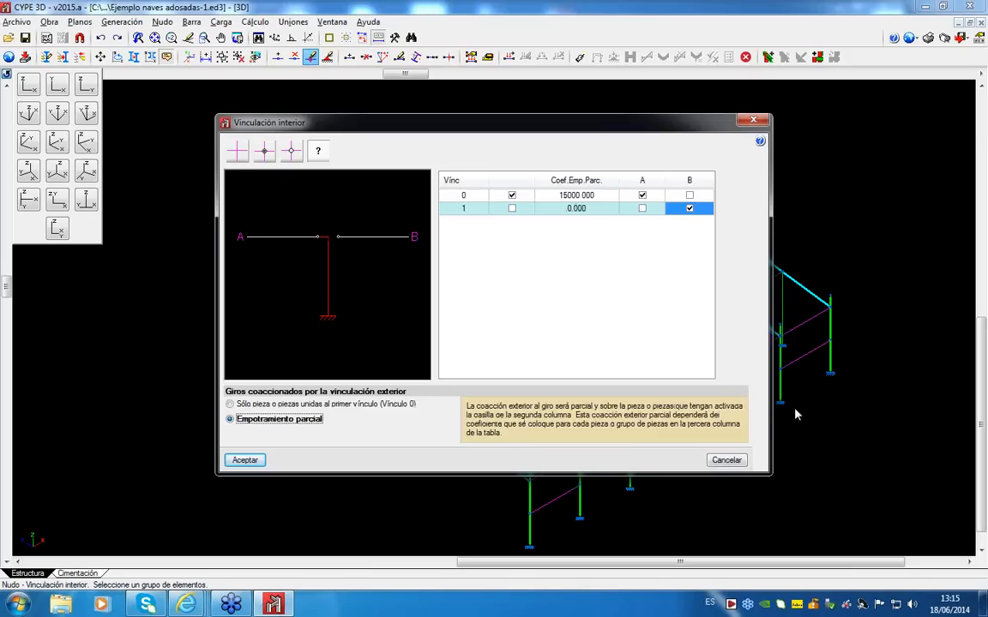
click(728, 459)
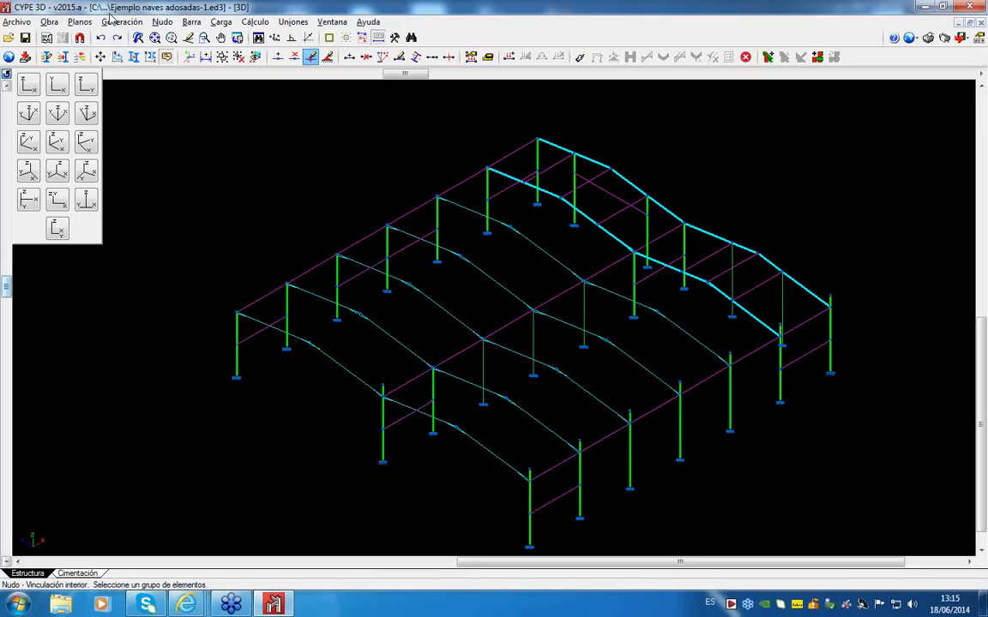
click(191, 21)
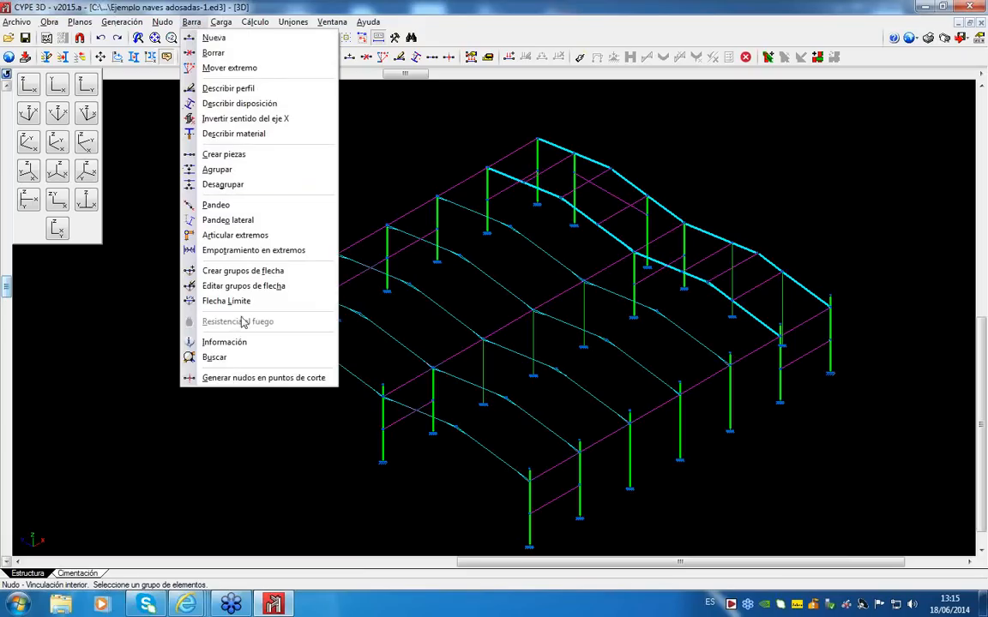
click(254, 22)
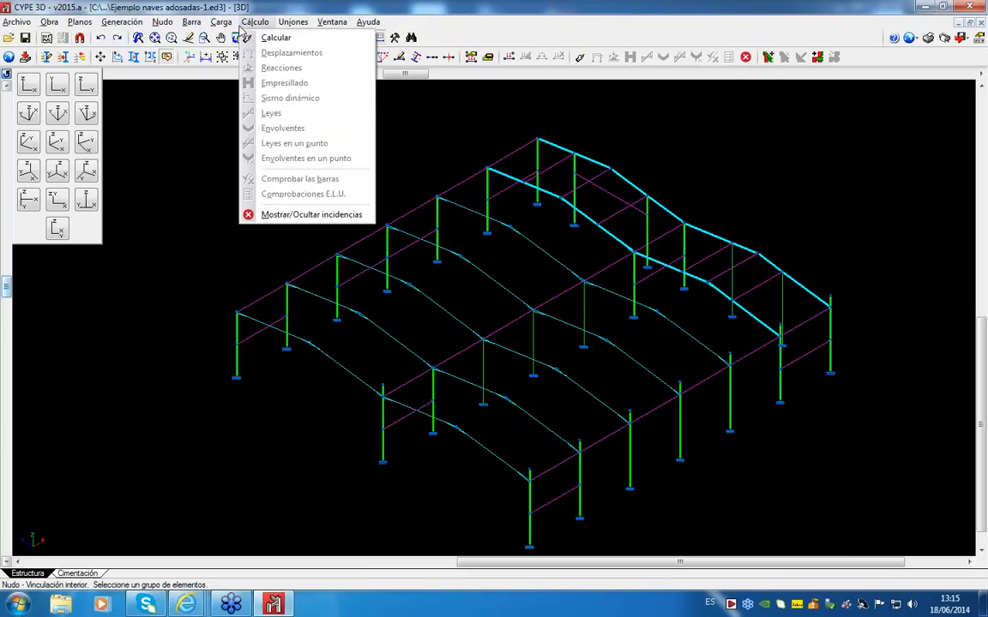
mouse_move(292, 26)
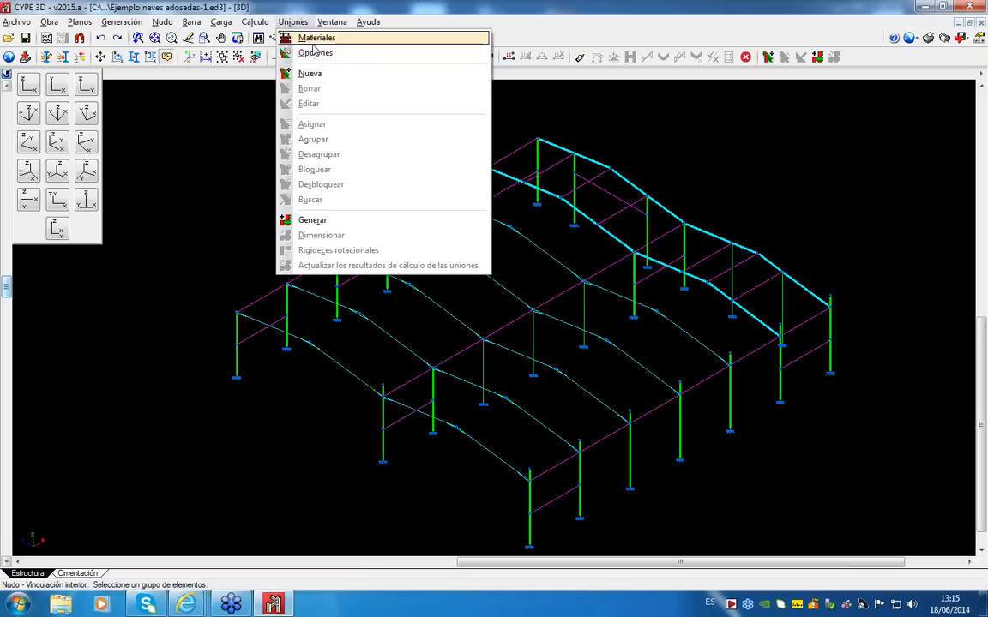
mouse_move(255, 20)
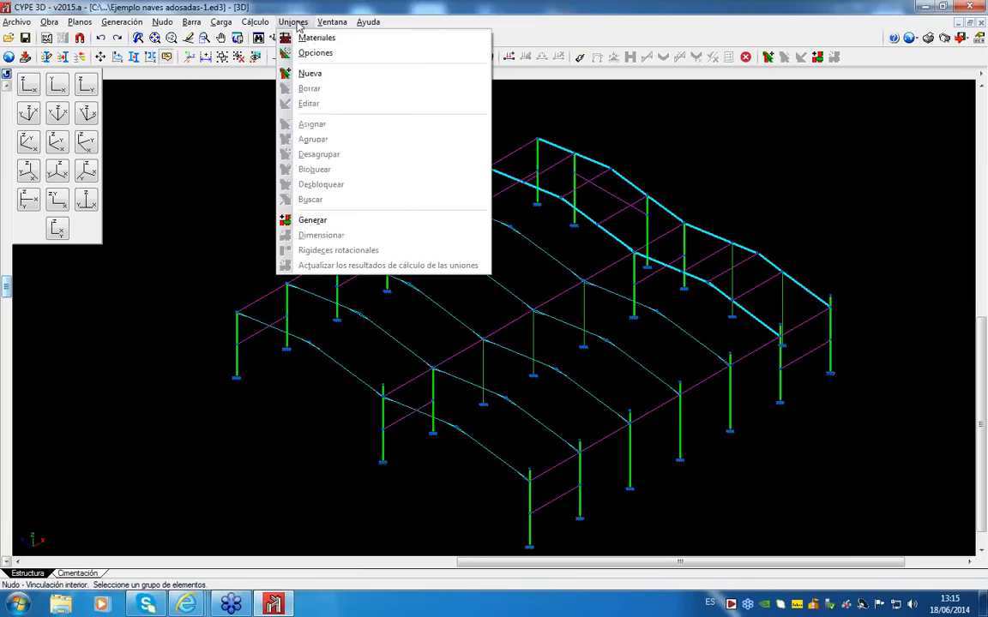
Step: Generate the joints for the whole structure, grouping them where possible
click(296, 23)
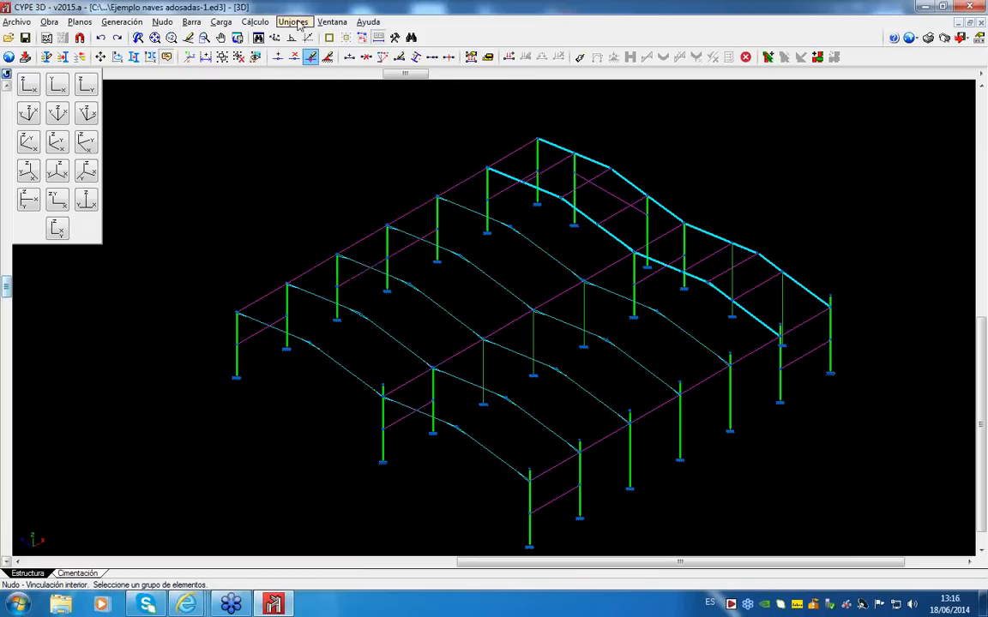
click(296, 23)
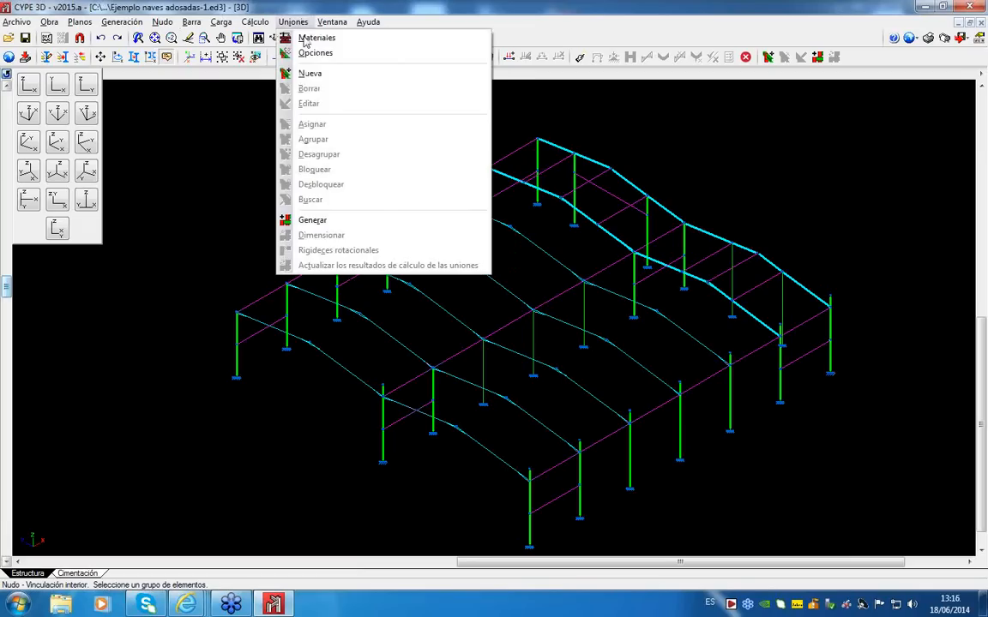
click(313, 221)
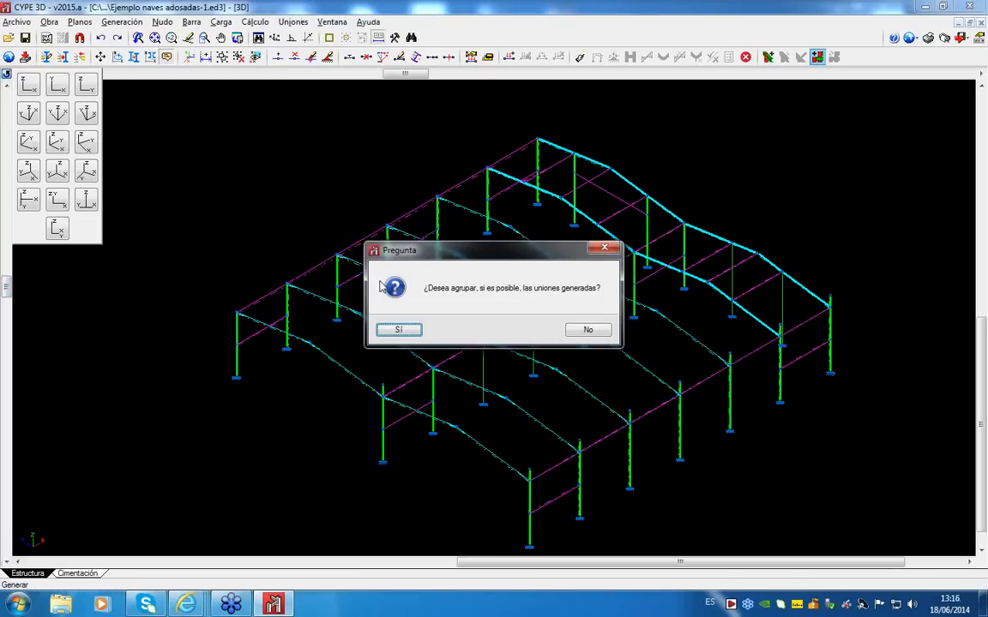
click(395, 333)
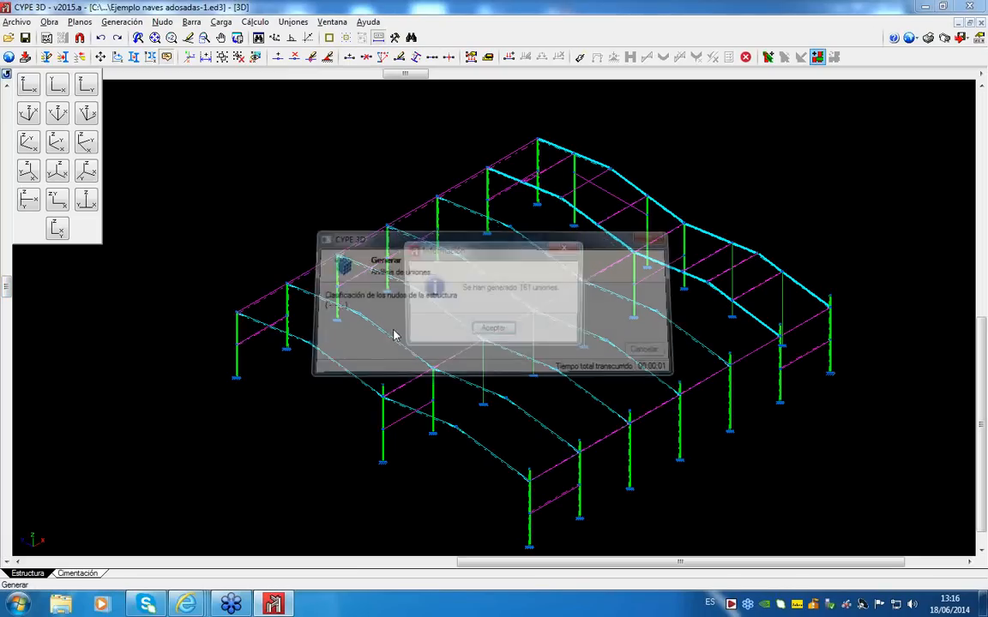
click(495, 331)
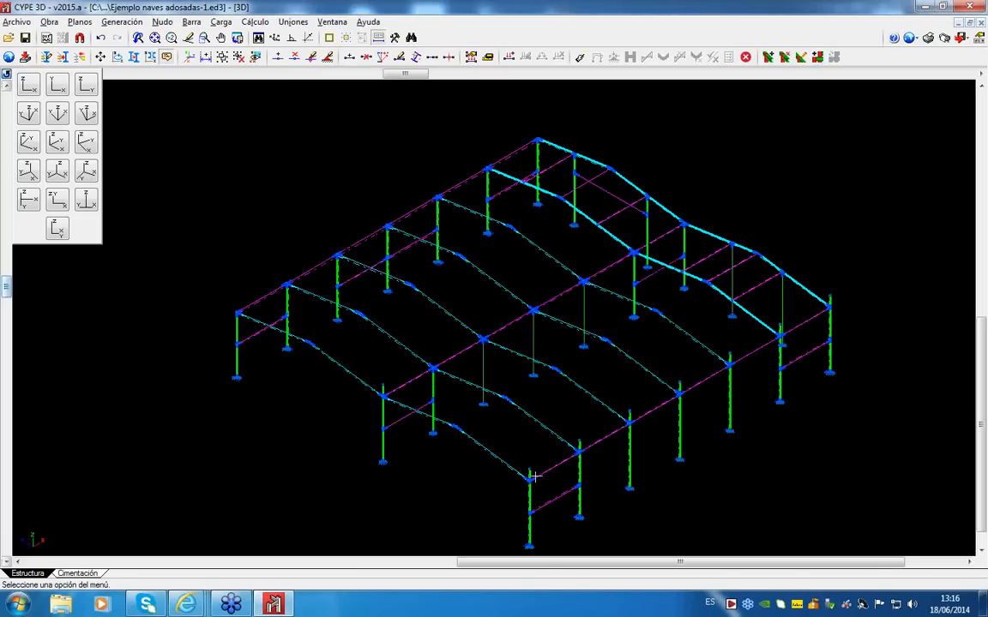
Step: Examine the generated joint types at the column and beam nodes, and check the calculation settings without running the analysis
scroll(598, 455, up, 6)
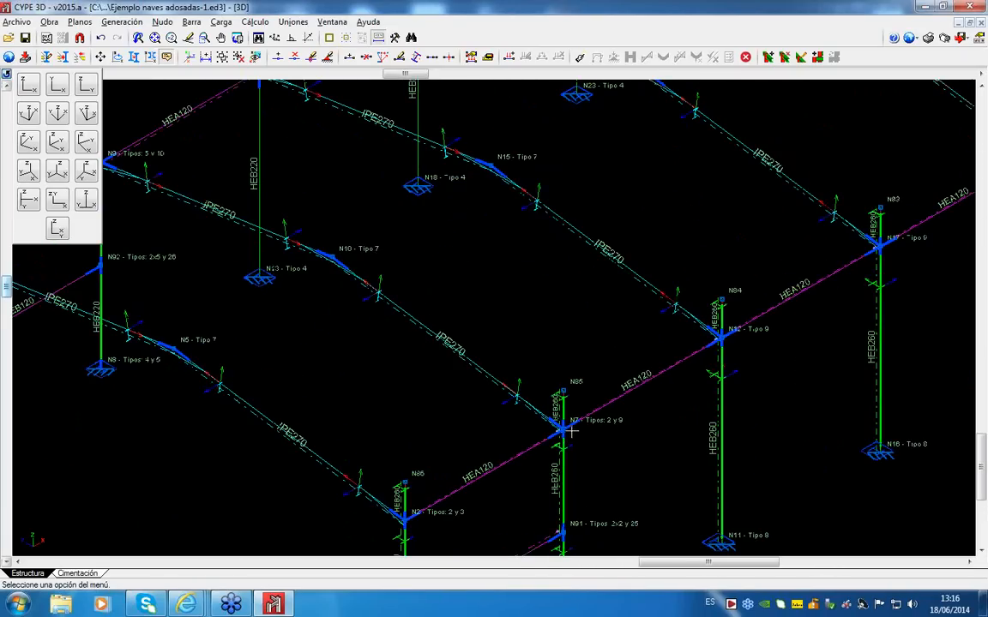
scroll(566, 429, up, 4)
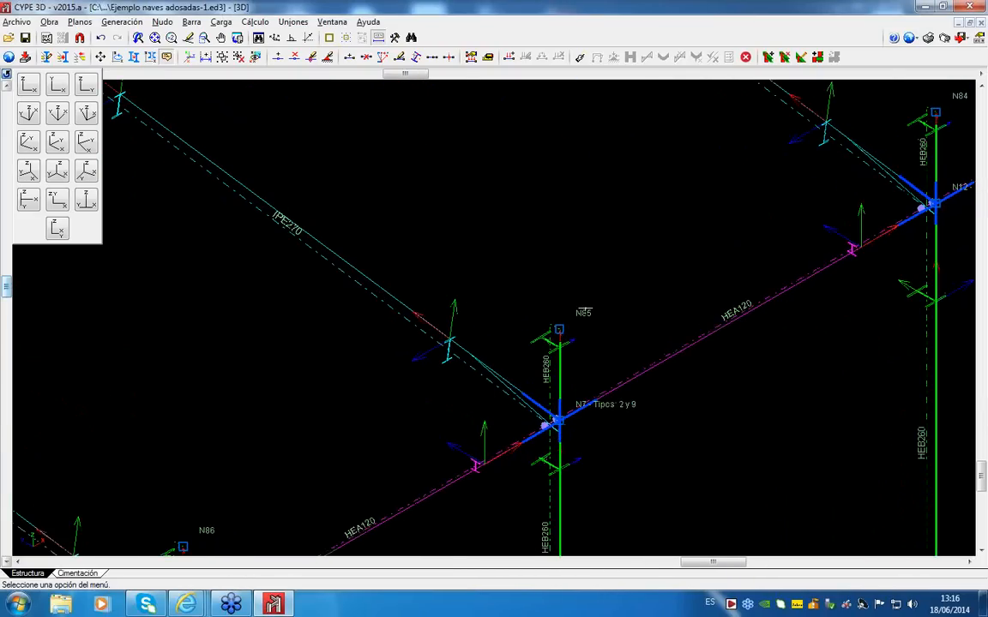
scroll(583, 320, down, 5)
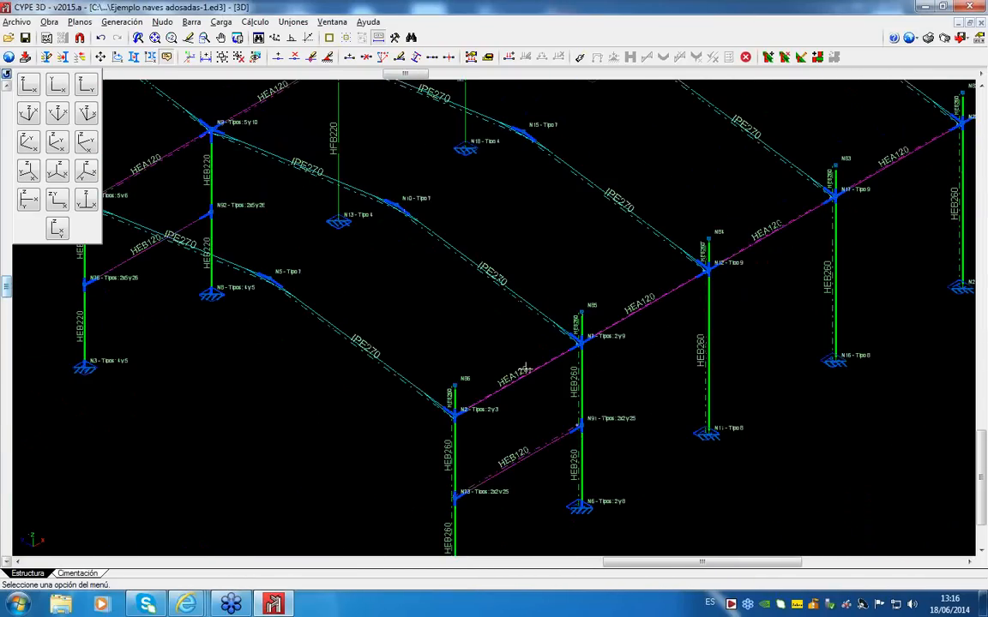
scroll(626, 401, down, 3)
middle_drag(706, 364, 625, 465)
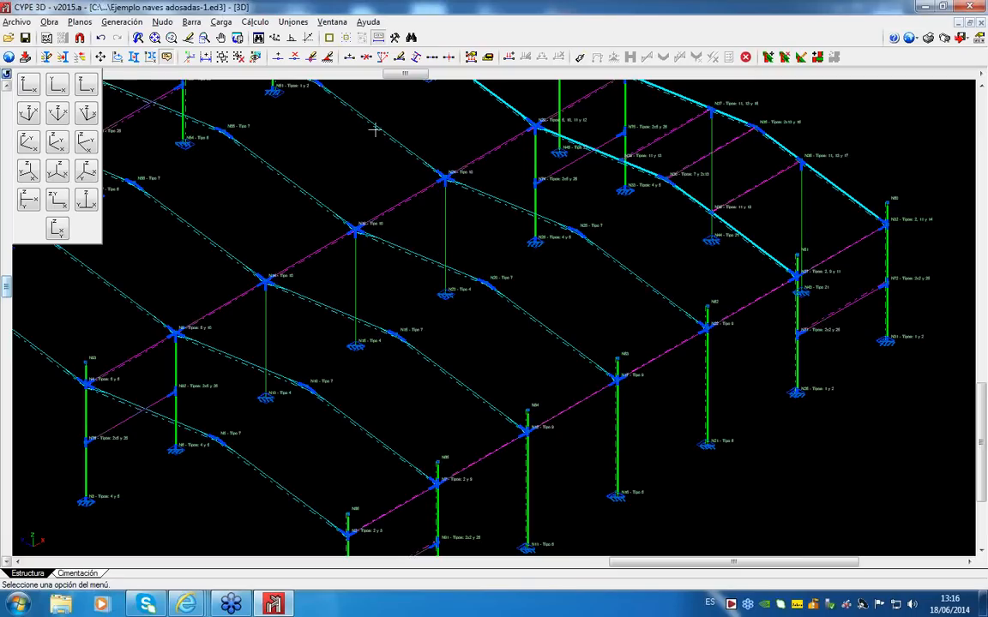
click(246, 22)
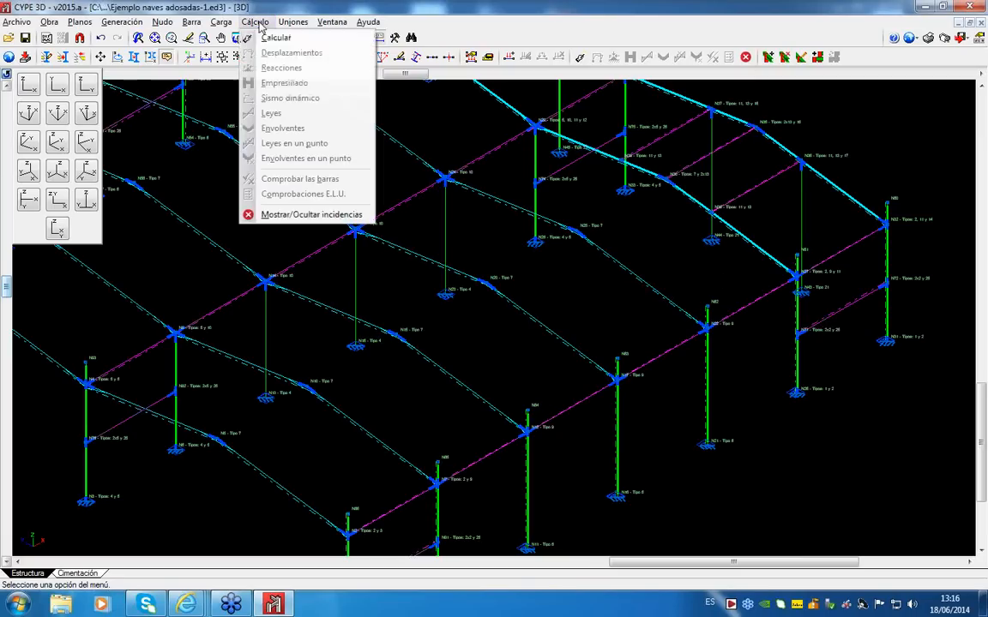
click(254, 36)
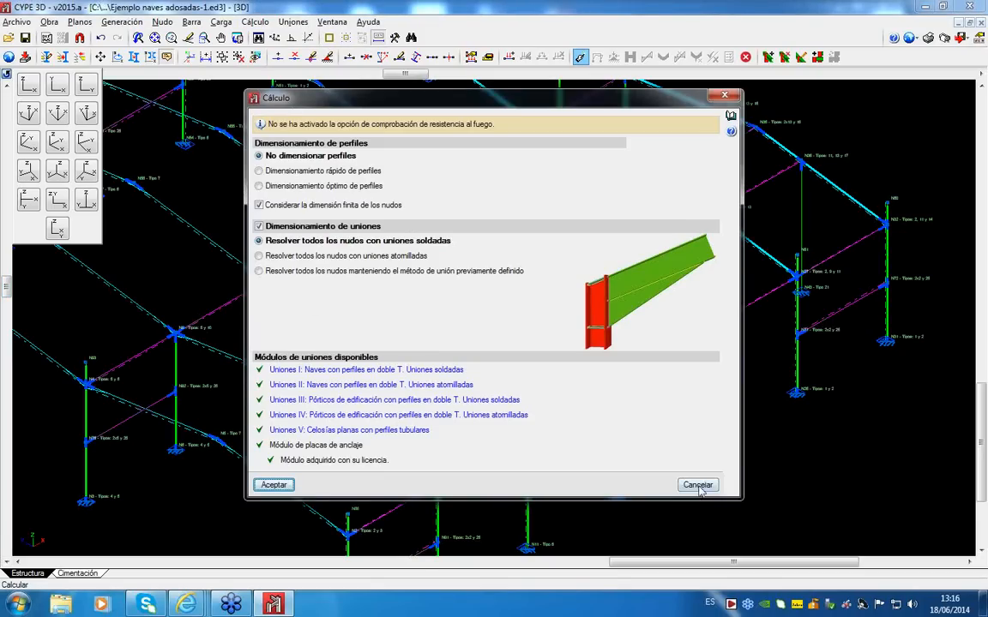
click(699, 485)
Step: Delete all the generated joints from the whole structure
click(292, 22)
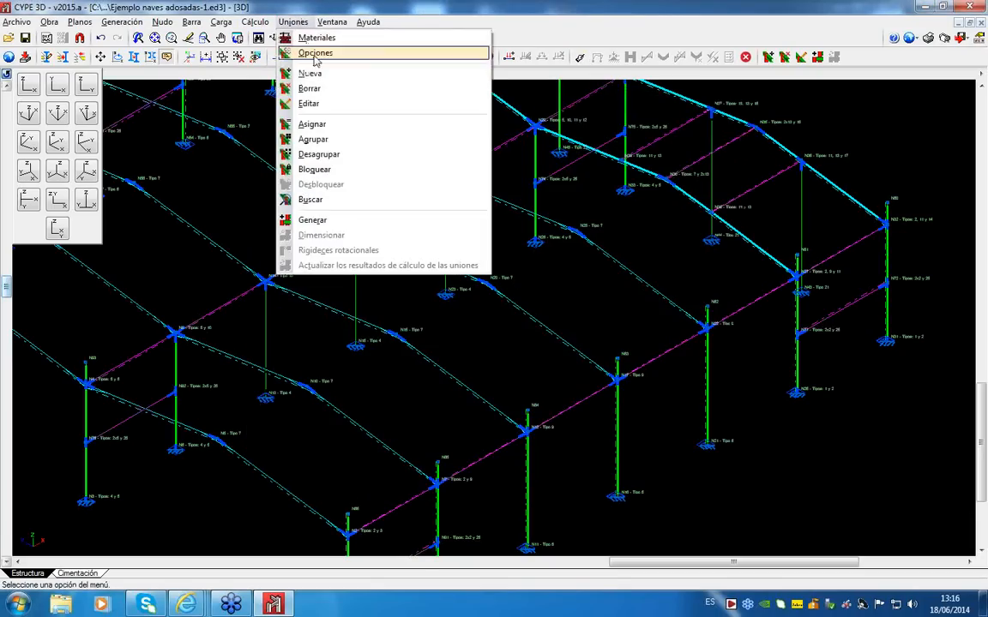
click(313, 88)
scroll(606, 246, down, 3)
scroll(606, 246, down, 2)
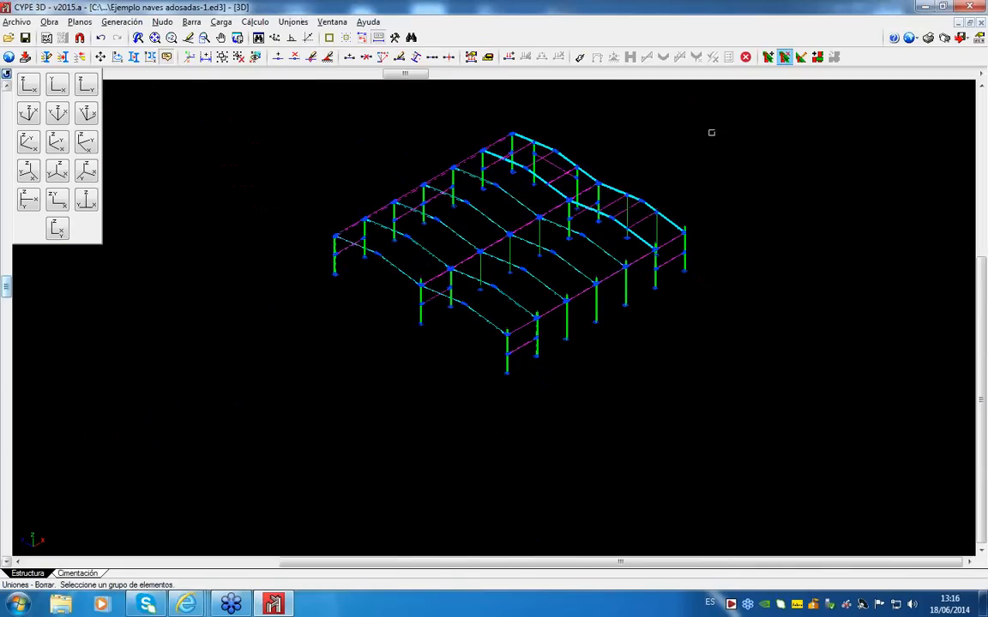
click(722, 110)
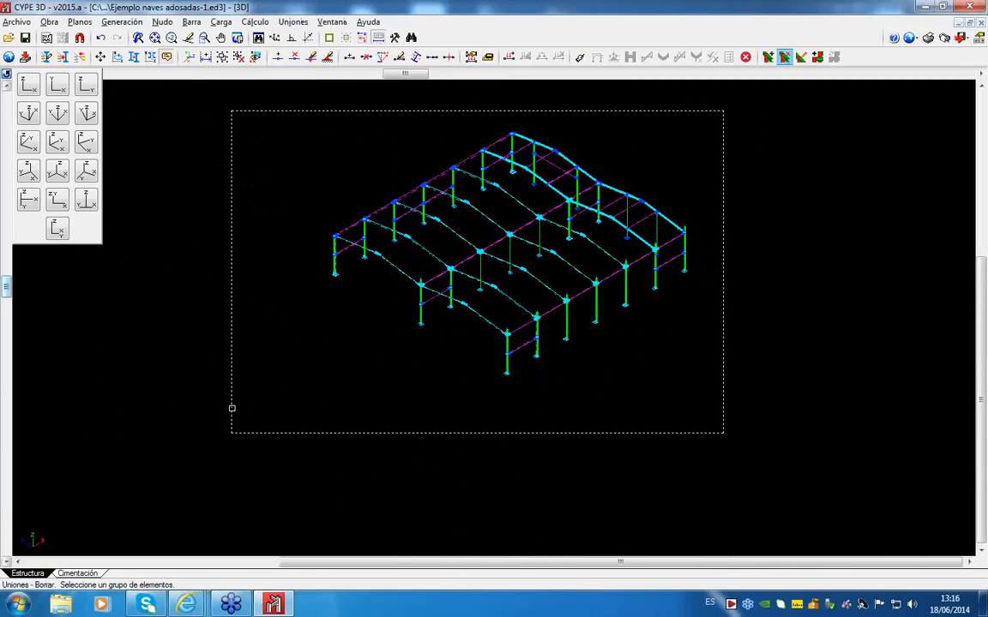
click(231, 408)
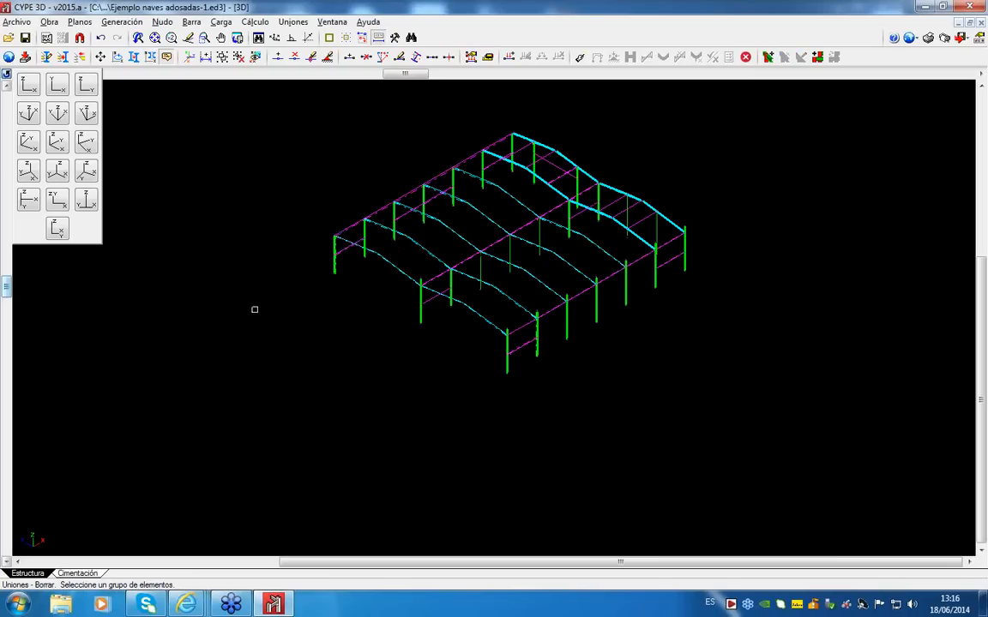
Step: Calculate the structure without sizing the profiles, considering the finite dimension of the nodes, and close the final calculation report
click(255, 21)
click(280, 34)
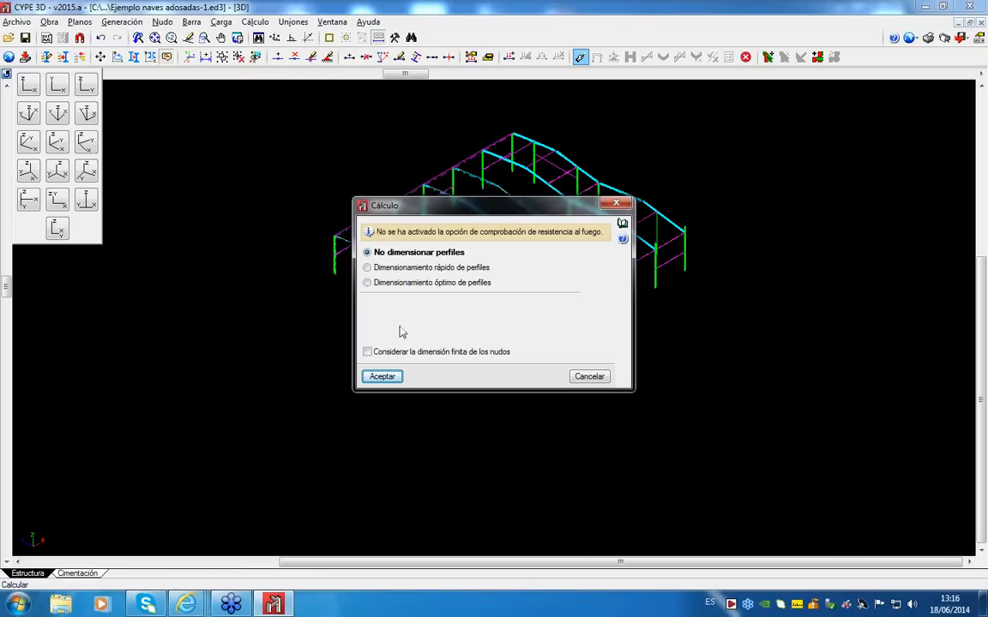
click(368, 352)
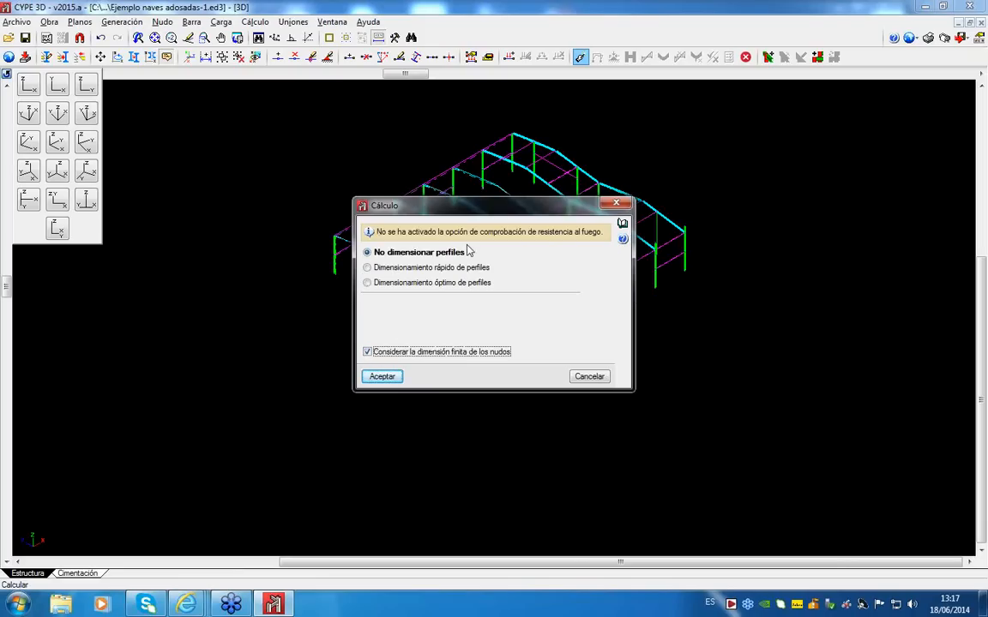
drag(442, 204, 220, 33)
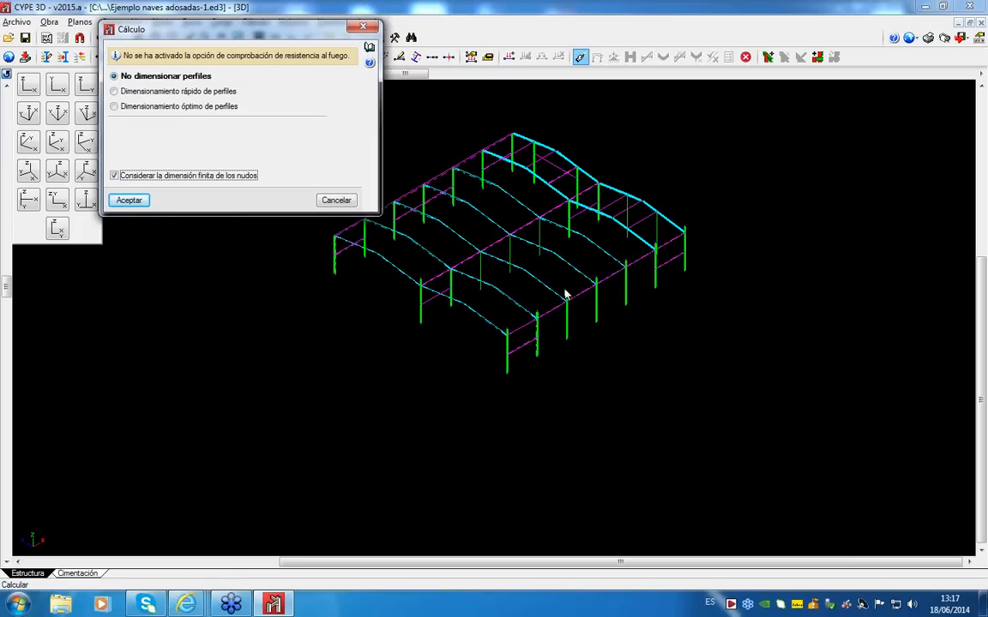
click(129, 202)
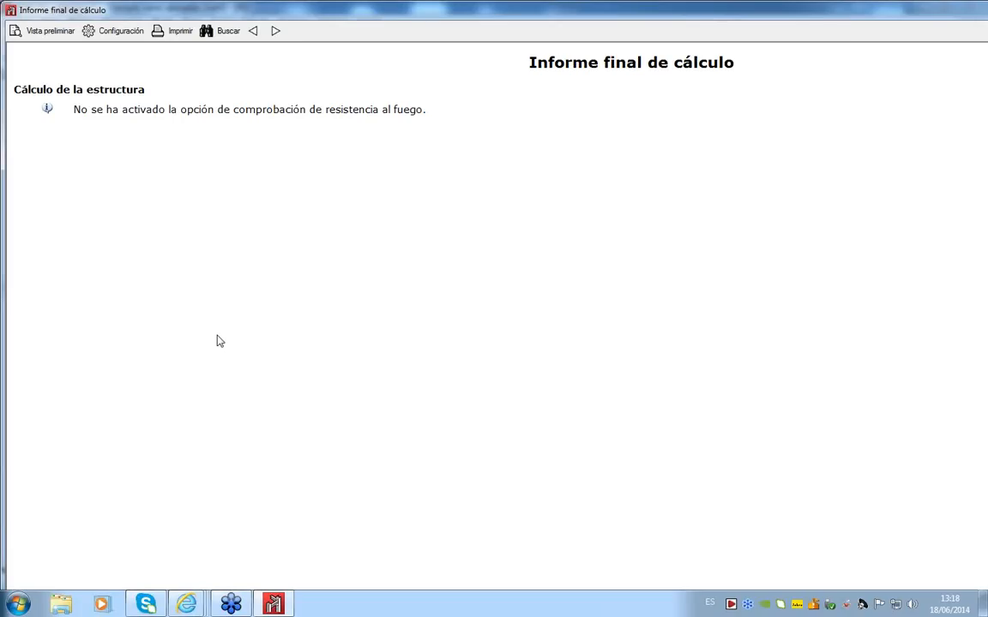
drag(827, 15, 764, 16)
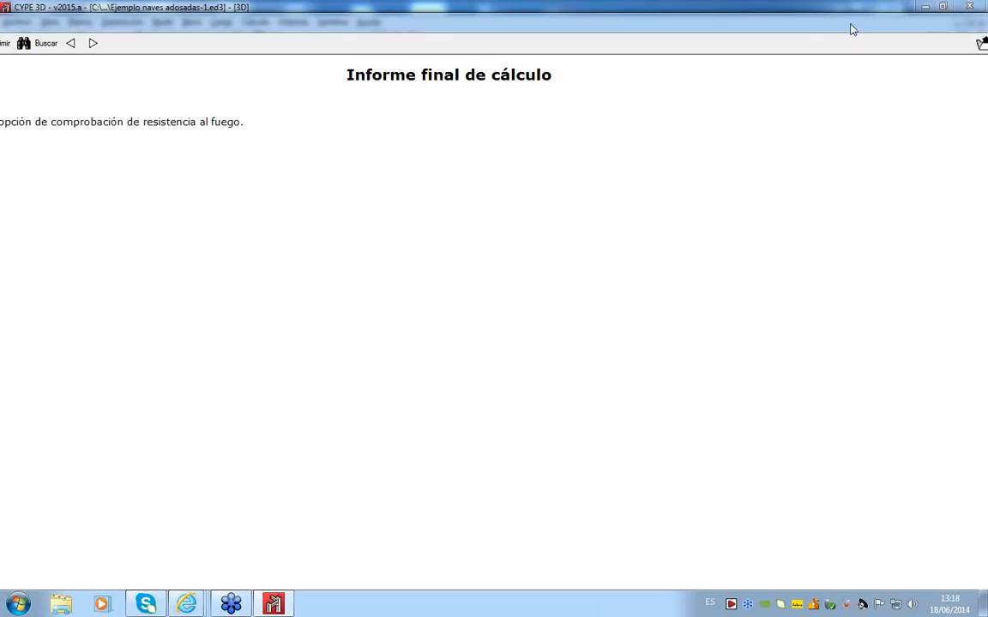
drag(829, 25, 608, 55)
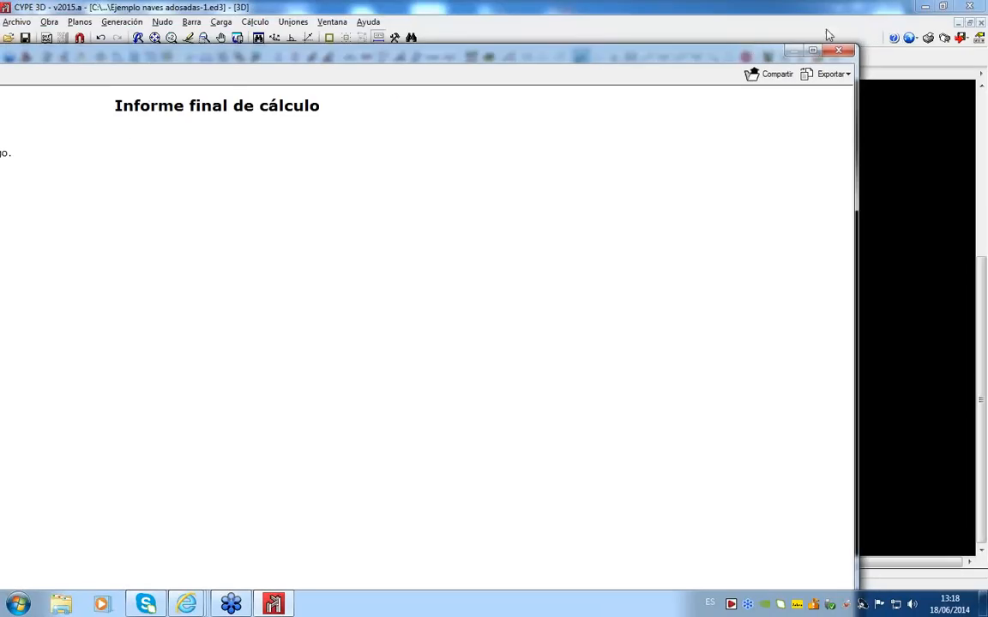
click(848, 50)
Step: Show the complete structure in a 3D view and examine where the end frame's beam meets the corner column
scroll(509, 326, up, 6)
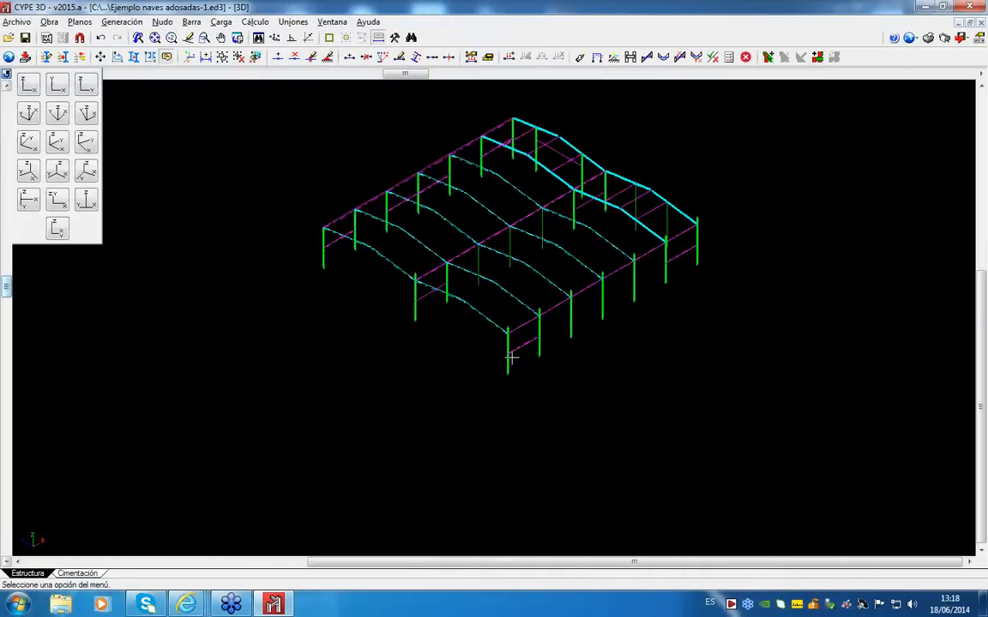
scroll(510, 324, up, 6)
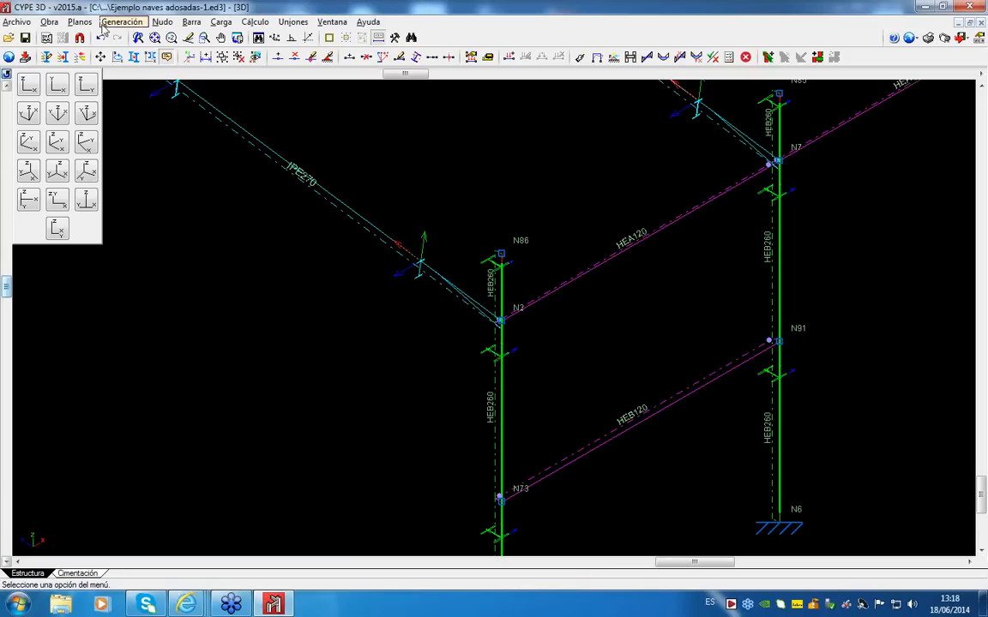
click(48, 23)
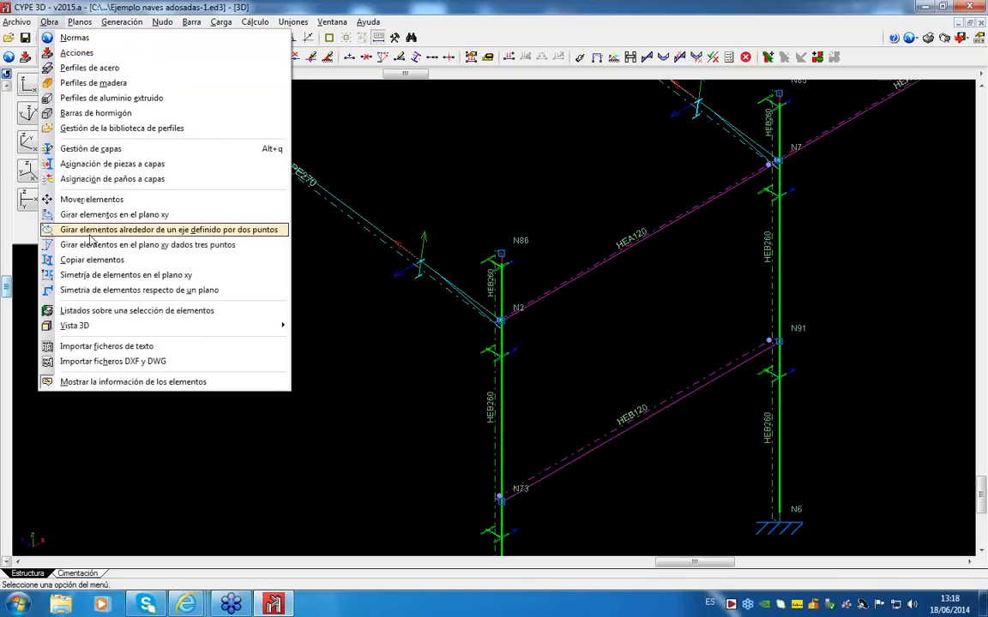
mouse_move(99, 326)
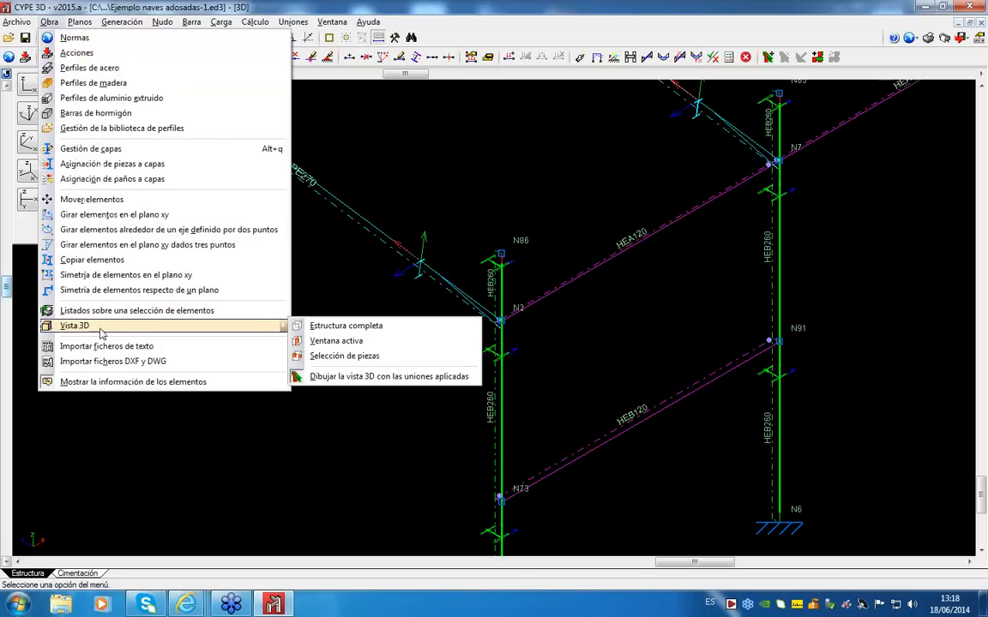
click(331, 325)
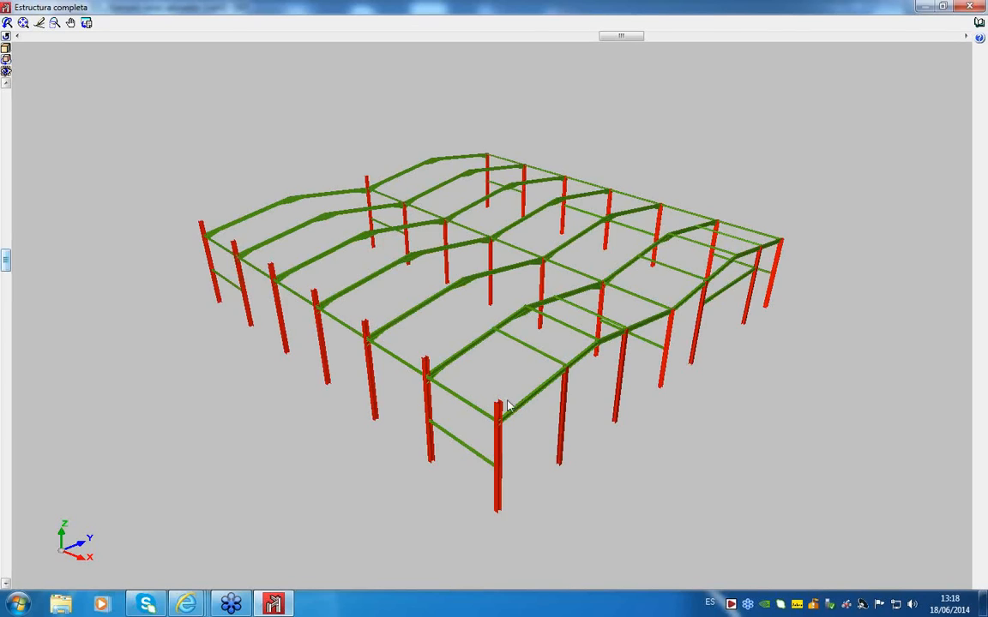
drag(509, 406, 439, 373)
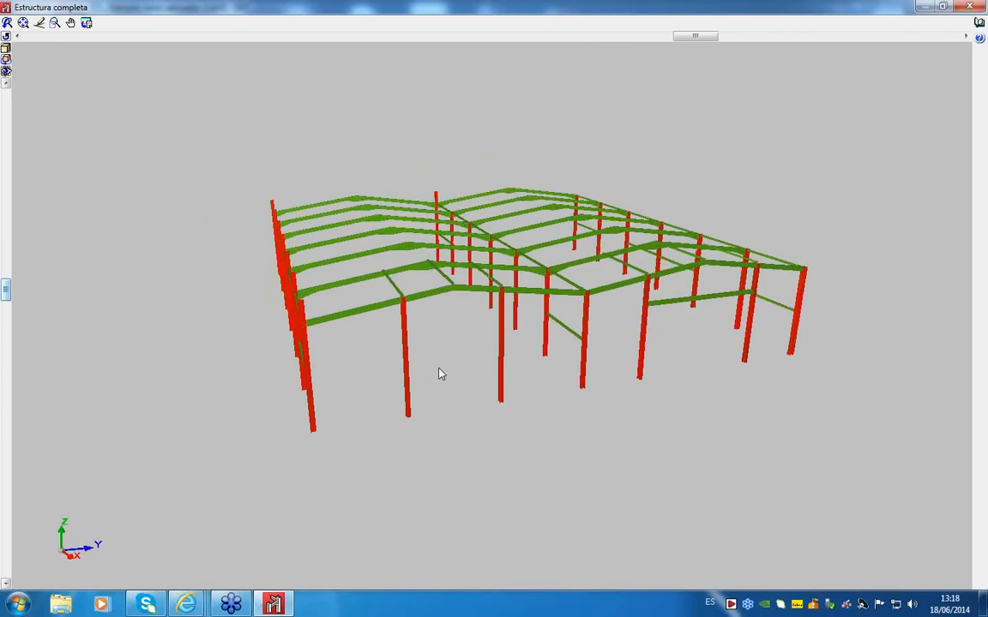
scroll(324, 328, up, 6)
middle_drag(245, 307, 257, 301)
scroll(256, 301, up, 8)
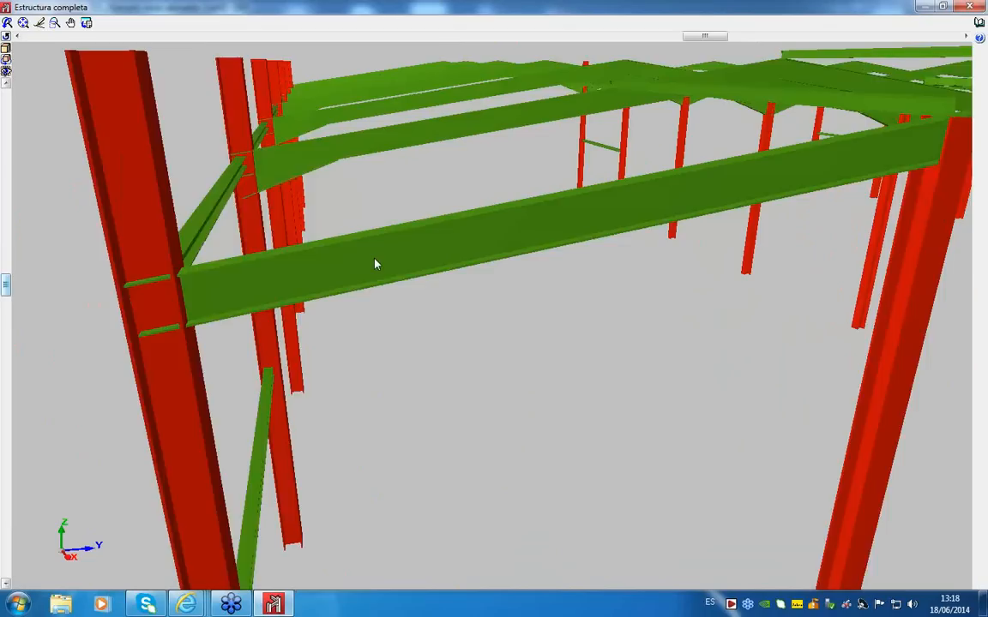
drag(374, 264, 347, 258)
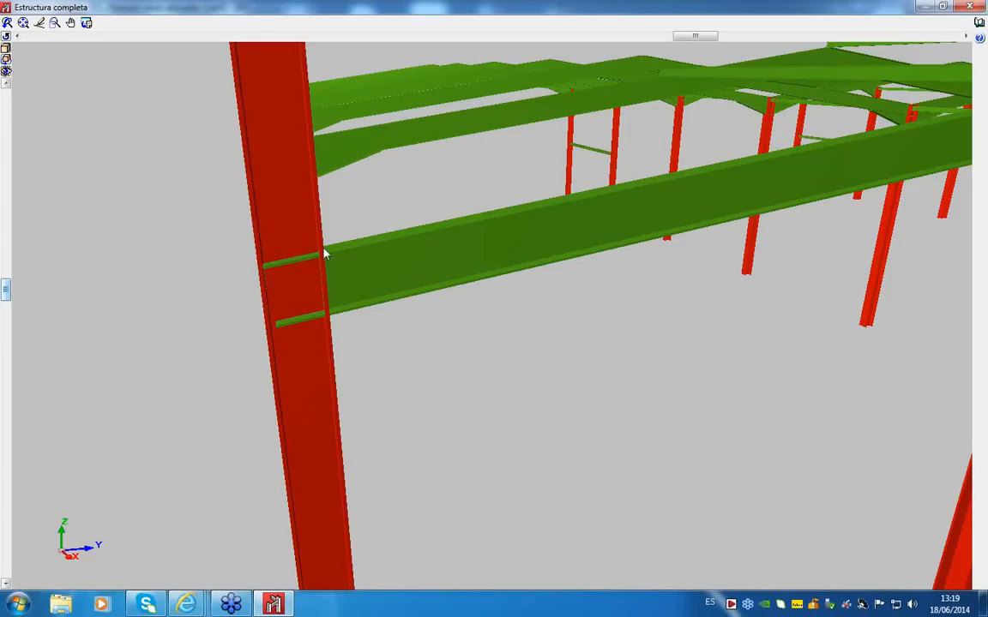
Step: Examine the intermediate column and cross-beam connections along the end frame, and close the 3D view
scroll(367, 278, down, 3)
scroll(538, 249, up, 2)
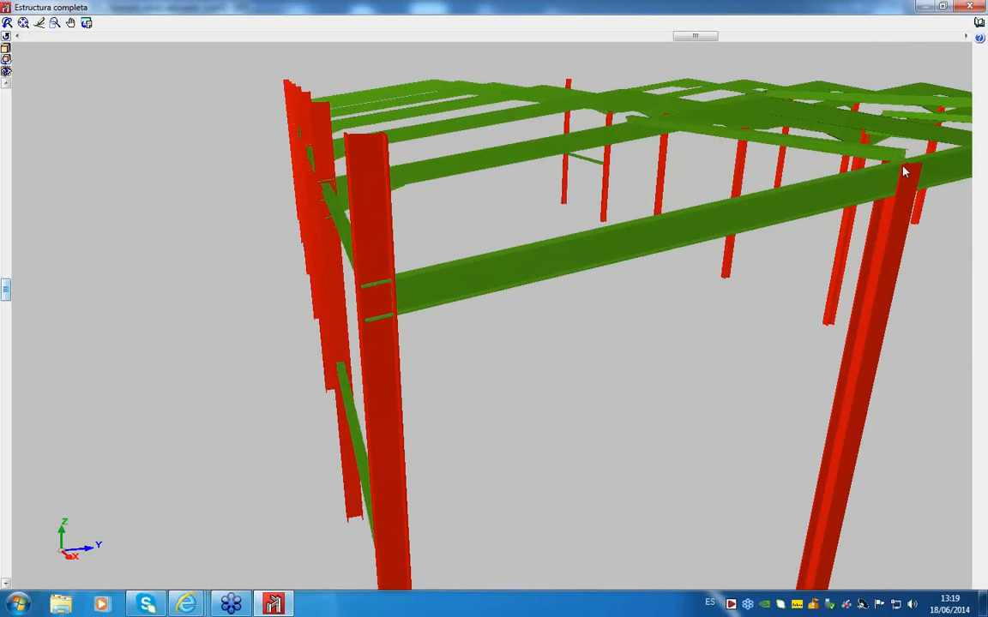
scroll(782, 159, down, 2)
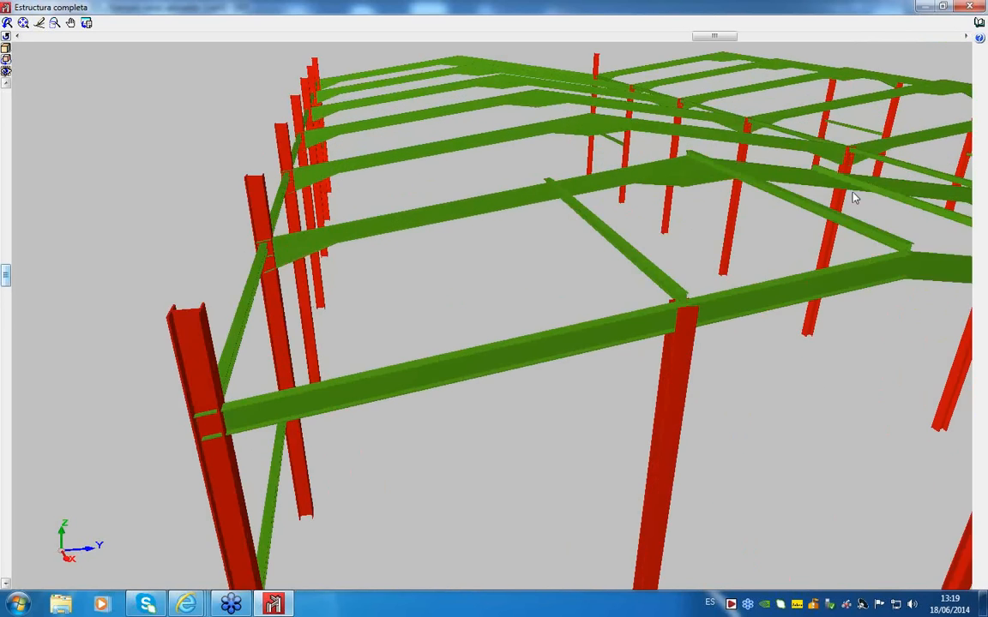
scroll(734, 254, up, 3)
scroll(755, 288, down, 2)
middle_drag(763, 300, 694, 321)
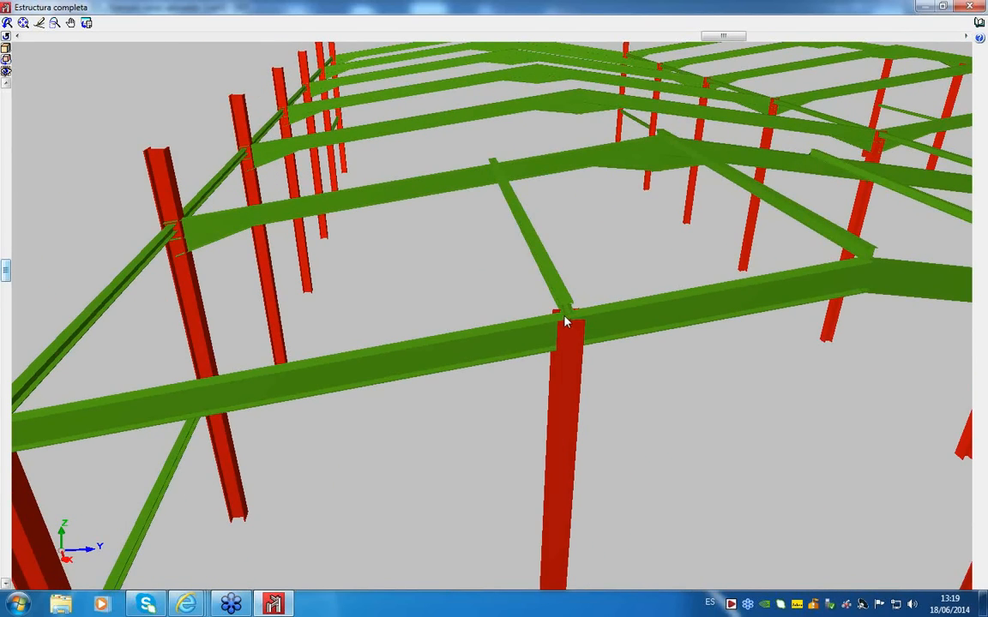
scroll(600, 335, down, 2)
scroll(800, 308, up, 2)
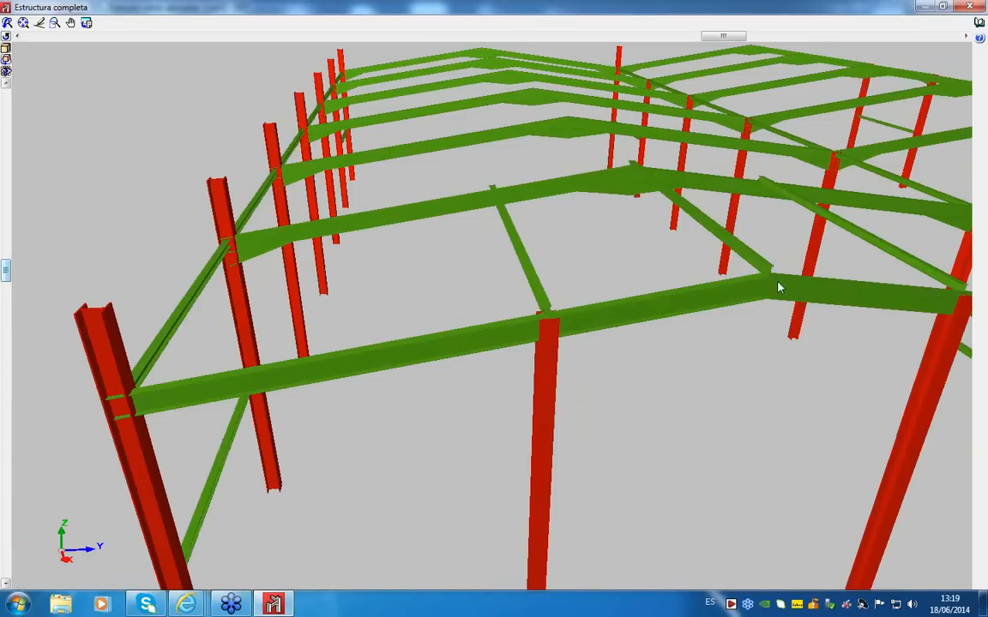
click(970, 6)
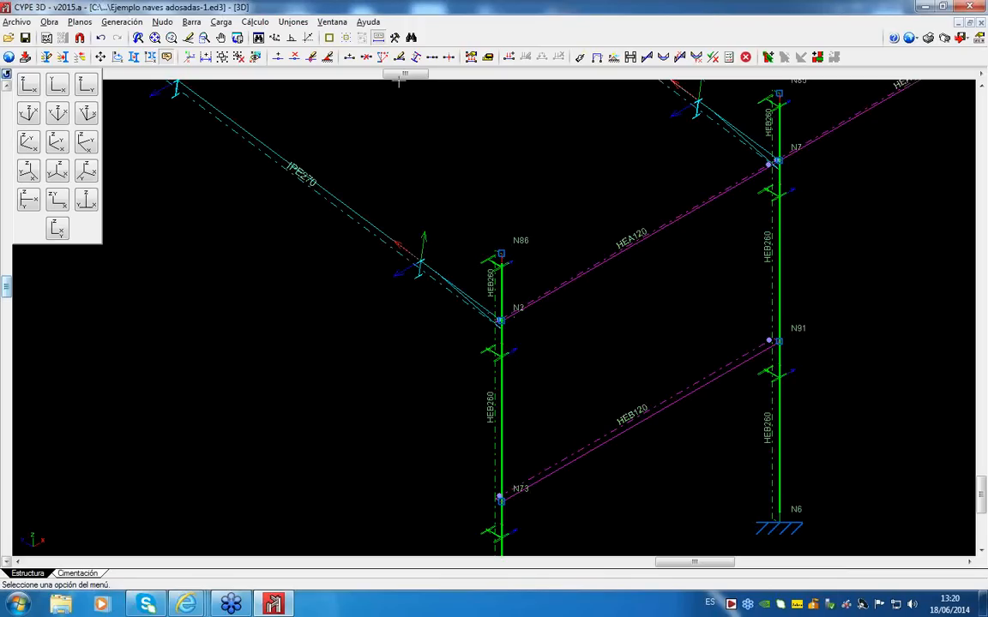
Step: Try defining a new joint at node N7 with the HEB260 column, the IPE270 beam and both HEA120 beams, and discard it
click(294, 22)
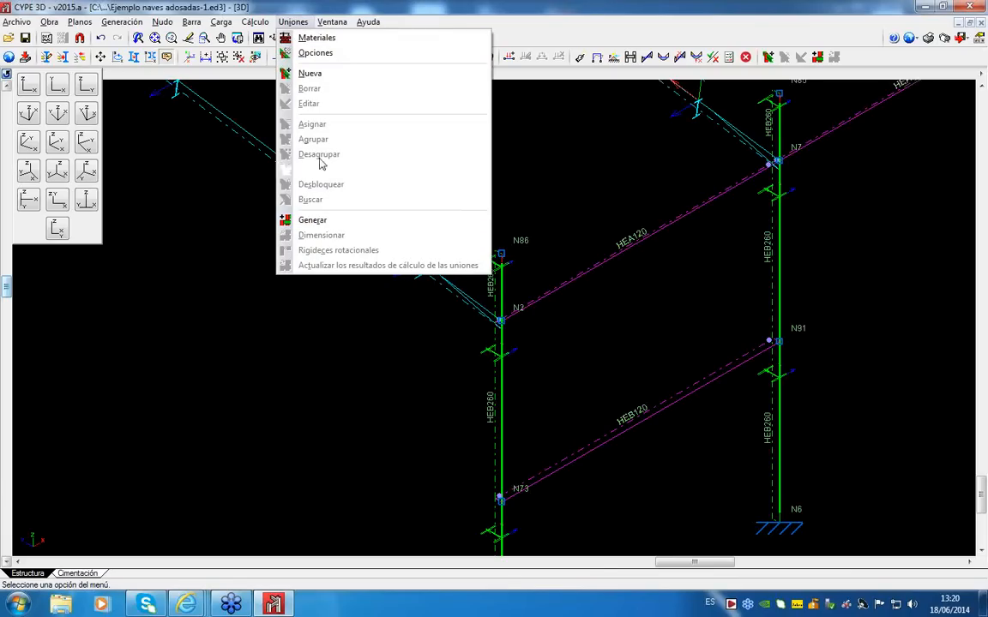
click(310, 75)
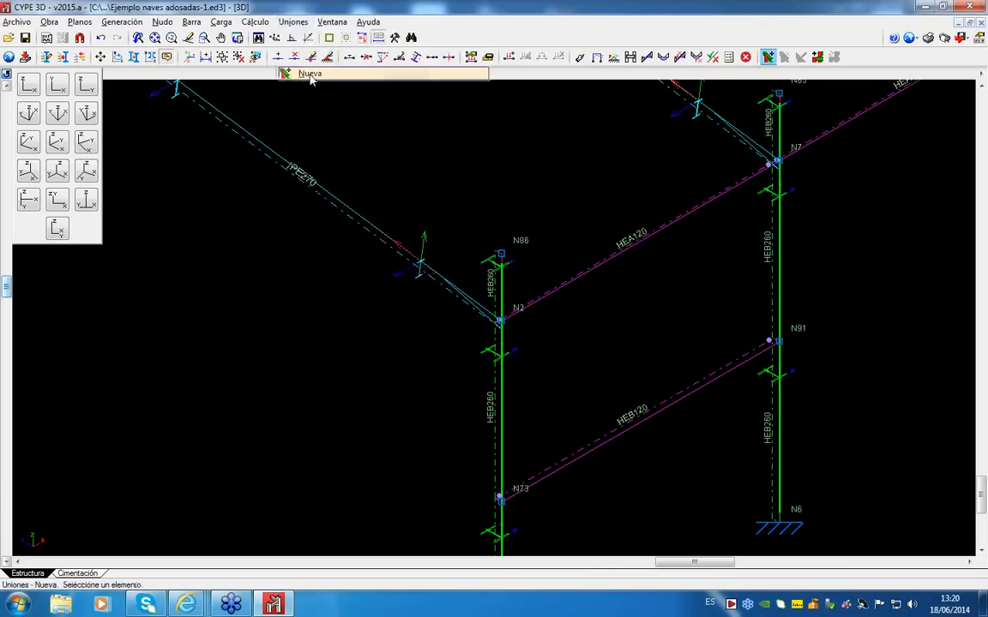
middle_drag(758, 214, 630, 280)
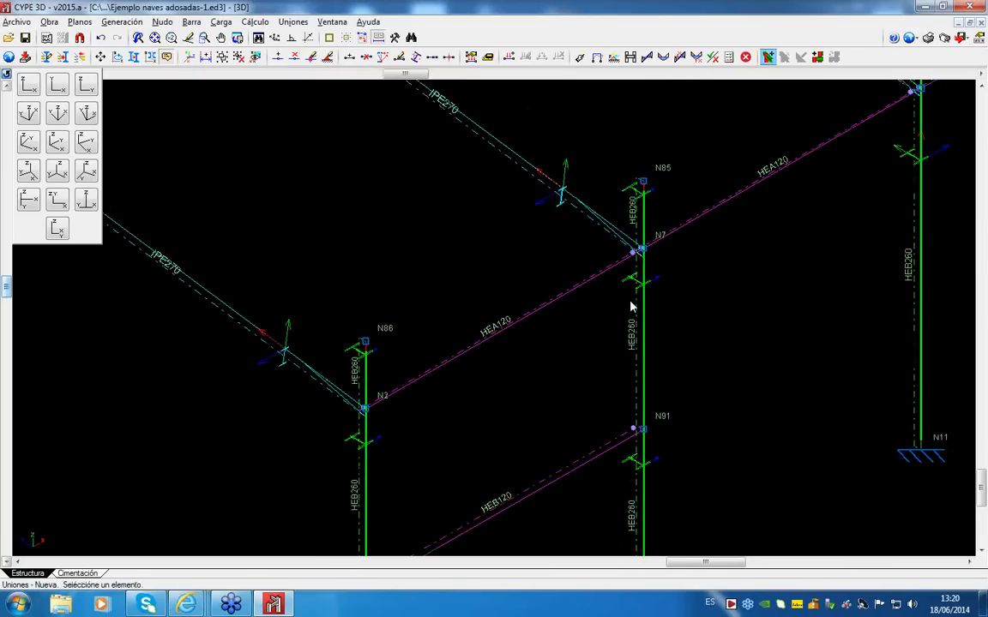
click(643, 288)
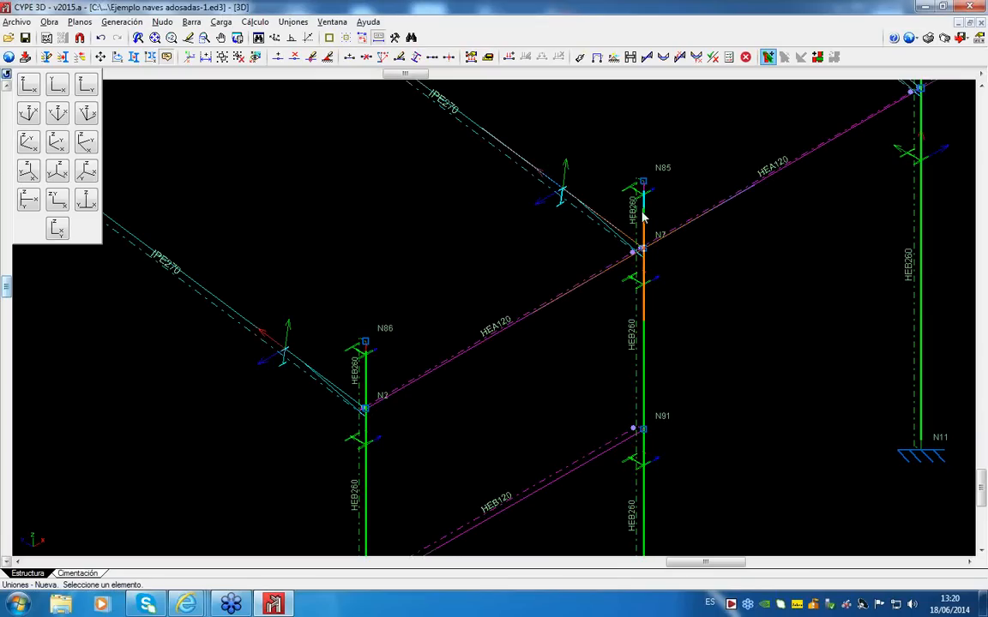
click(641, 222)
click(640, 247)
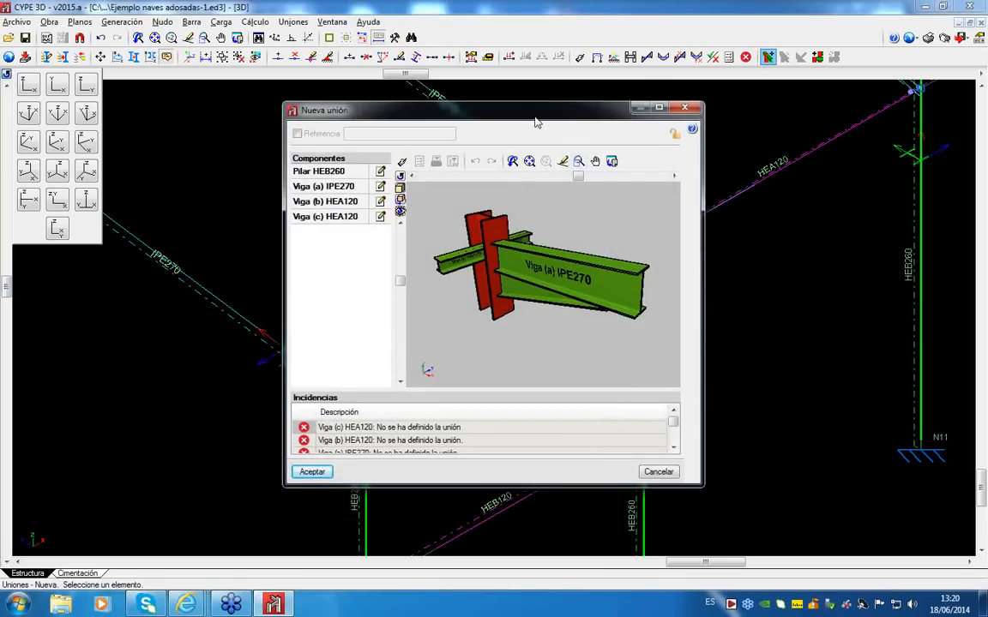
double_click(484, 110)
drag(478, 242, 703, 192)
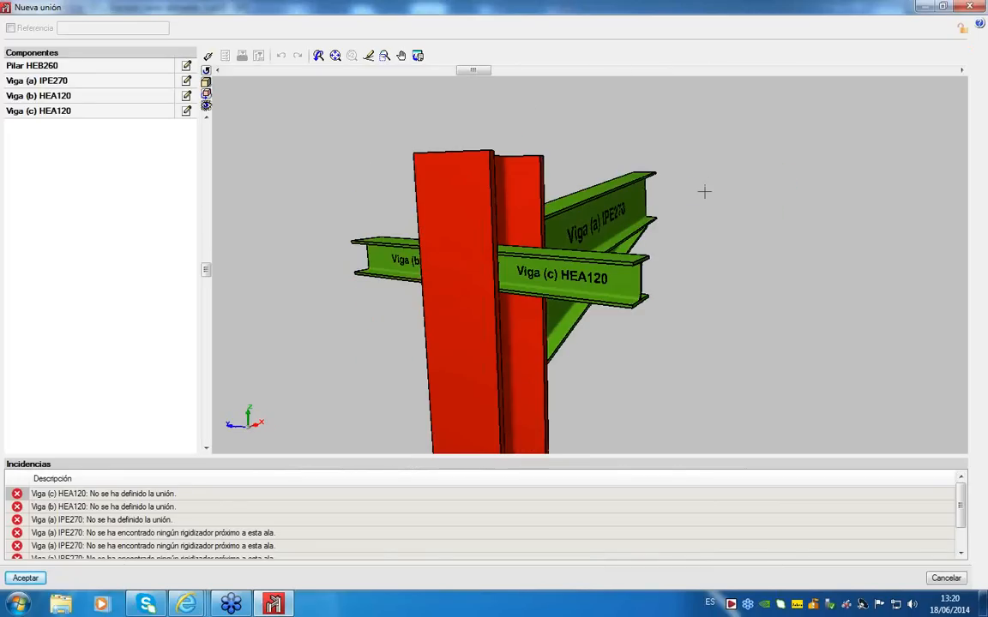
click(970, 6)
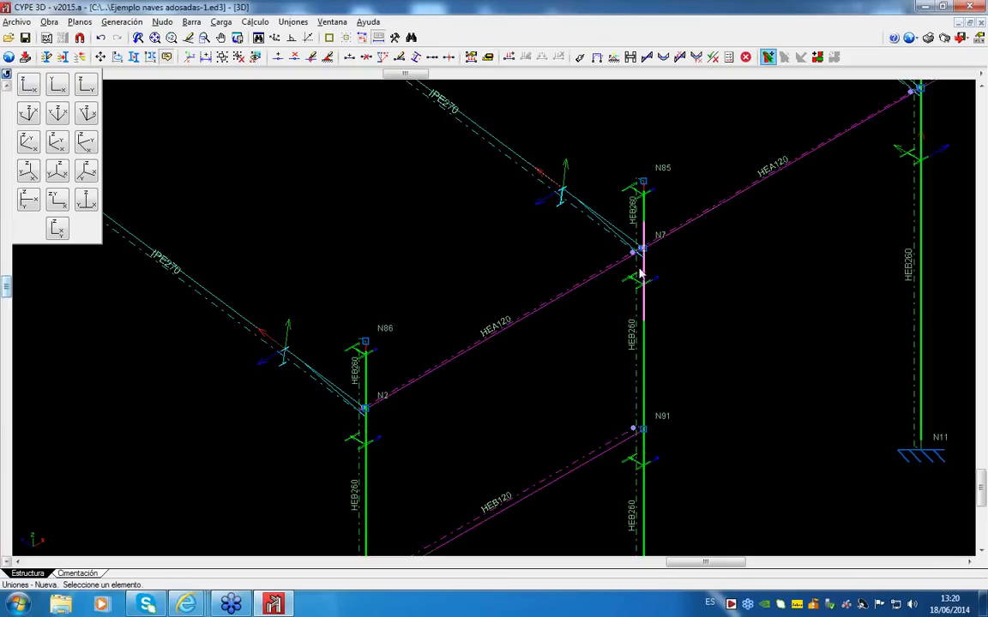
Step: Try defining a joint at N7 with only the HEB260 column and the IPE270 beam, inspect its geometry and discard it
click(641, 271)
click(603, 251)
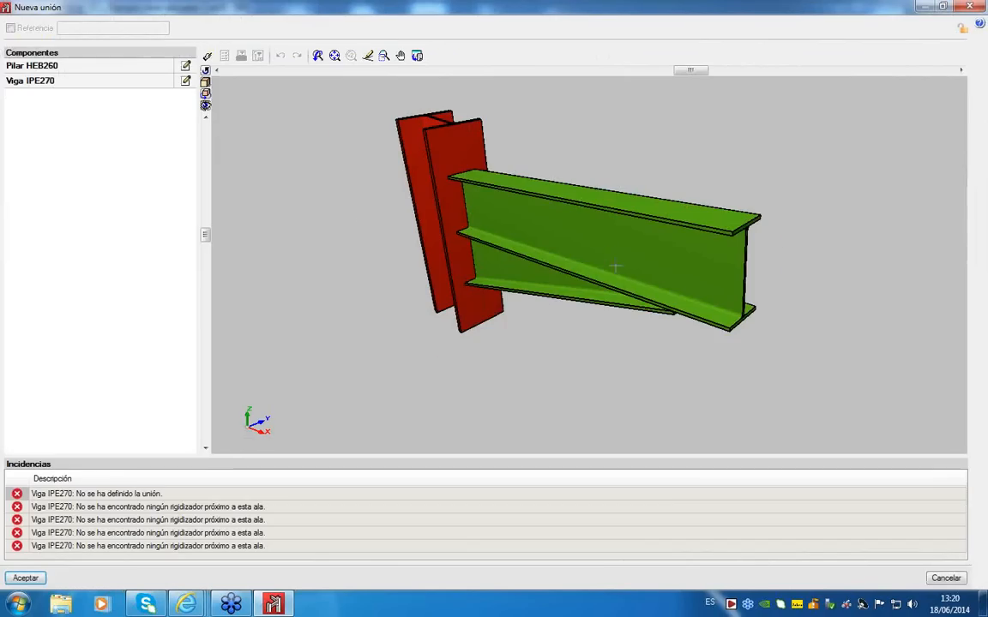
middle_drag(615, 268, 750, 233)
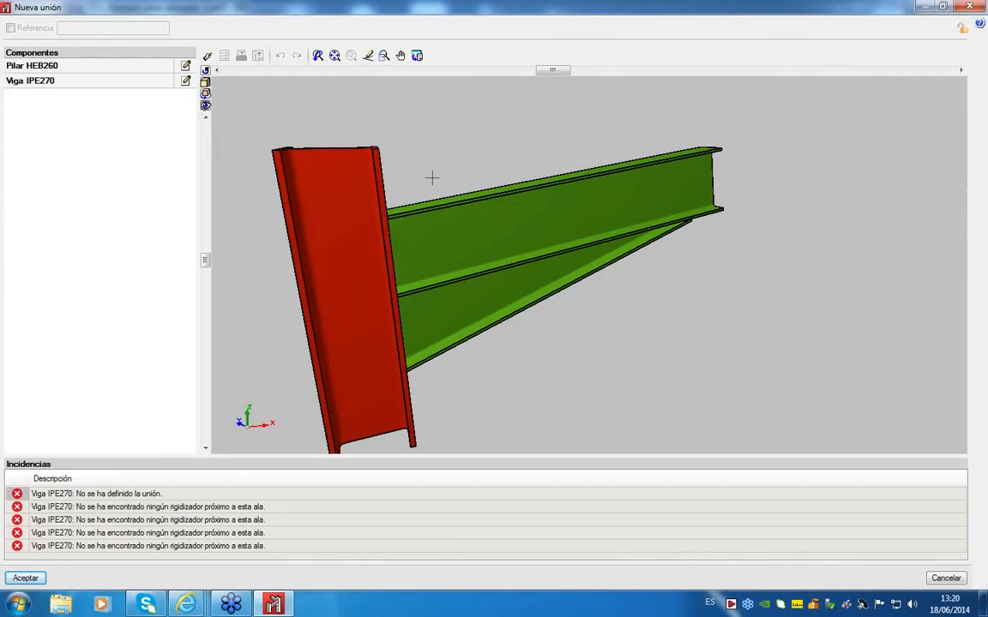
click(968, 6)
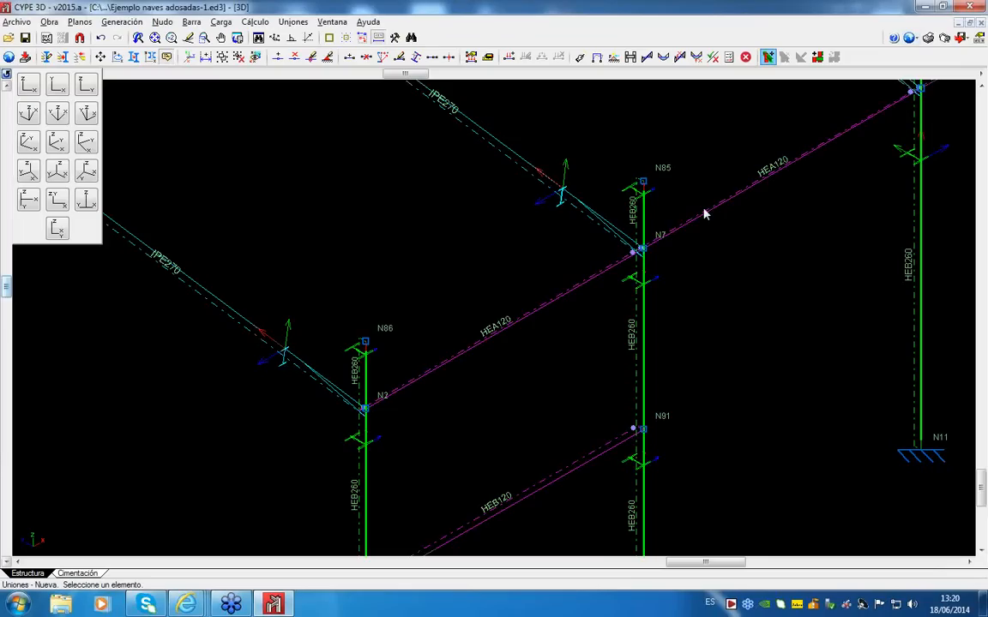
Step: Try another joint at node N7 limited to the HEB260 column and the haunched IPE270 beam, examine it and discard it
click(643, 271)
click(644, 209)
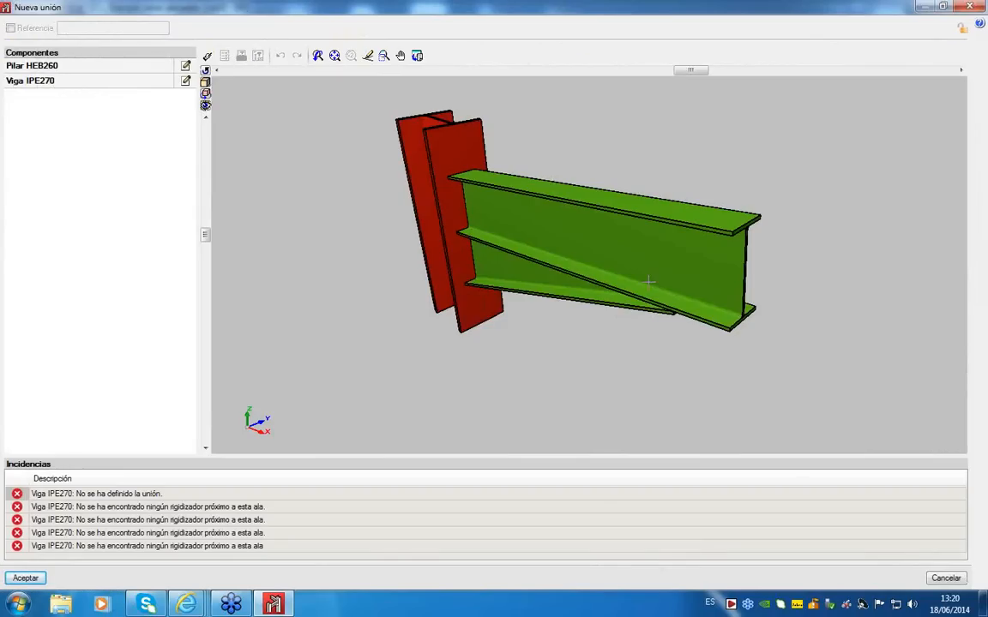
middle_drag(649, 281, 781, 245)
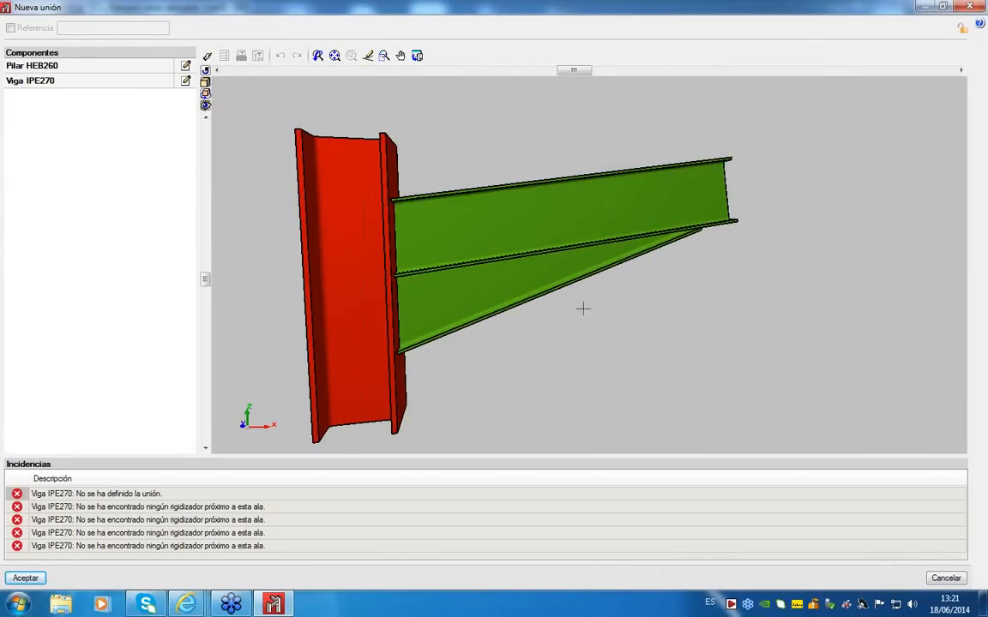
middle_drag(583, 308, 611, 347)
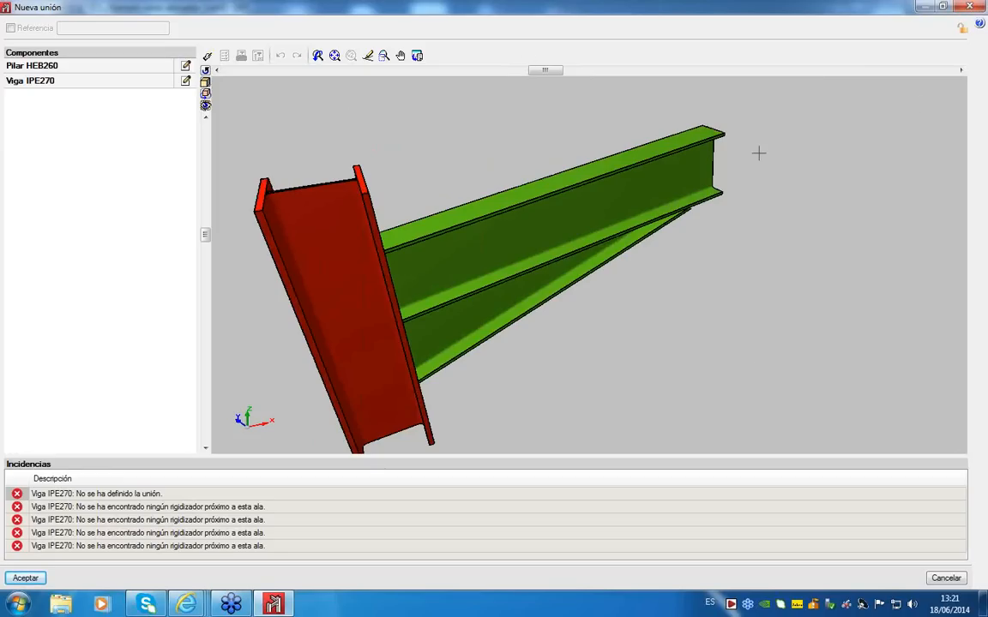
click(969, 7)
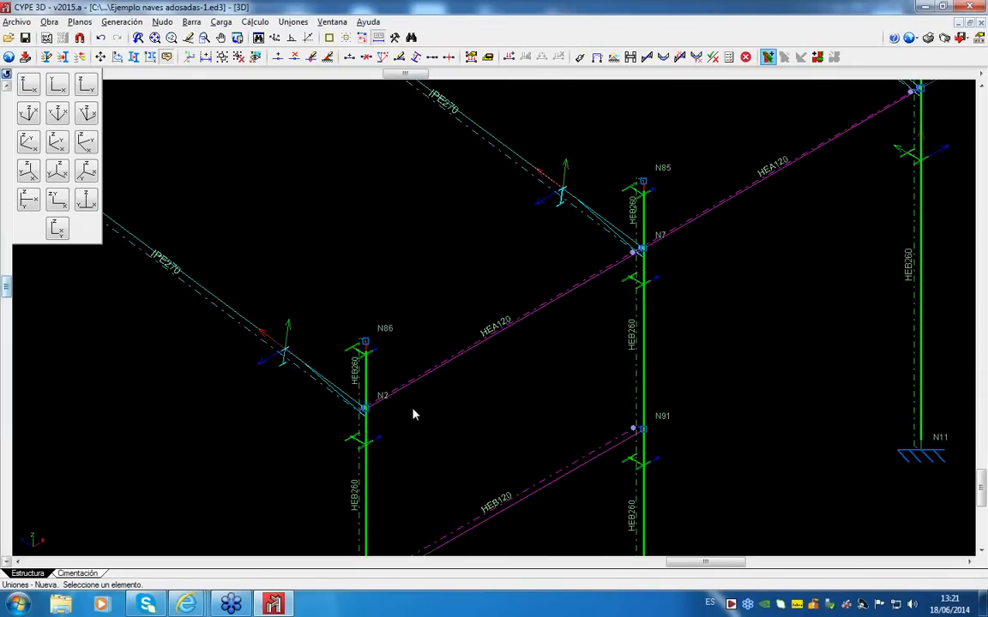
Step: Create a new joint at node N7 that includes the HEB260 column, the IPE270 beam and both HEA120 beams
click(643, 283)
click(656, 257)
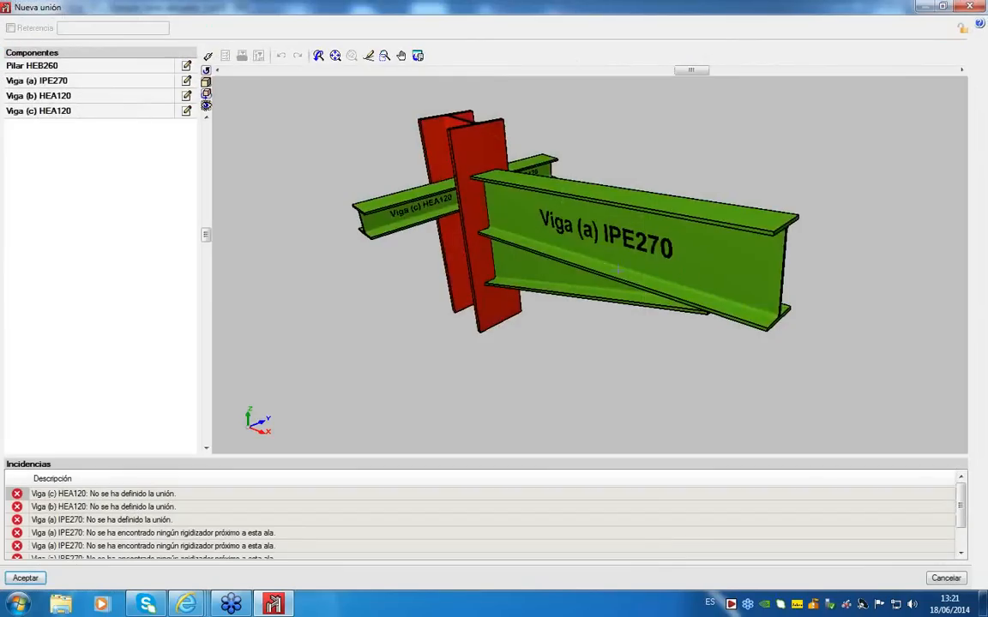
middle_drag(617, 271, 746, 222)
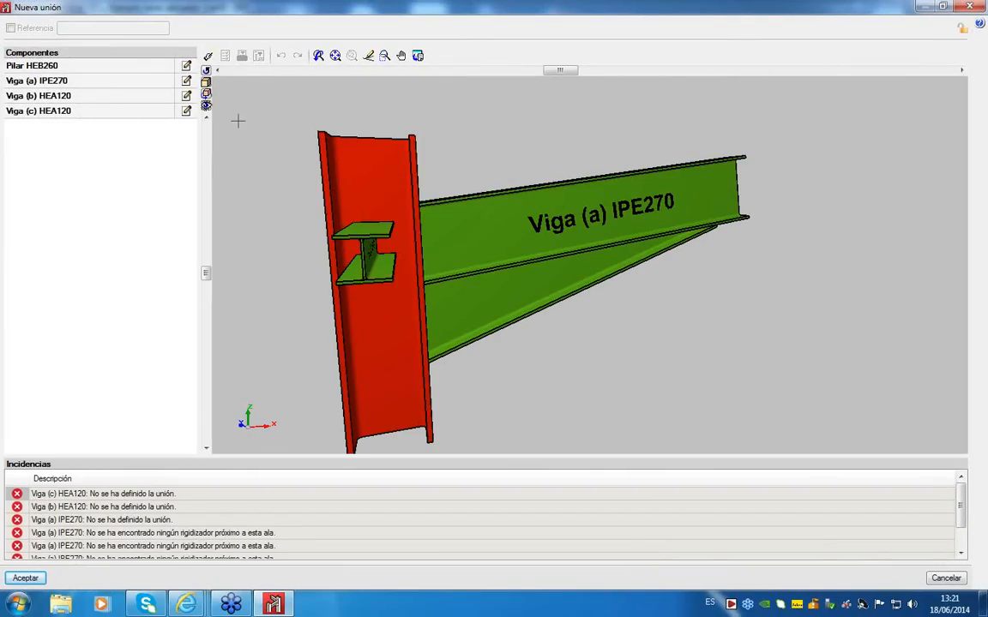
Step: Dimension the joint with a specific method per piece: IPE270 beam (a) welded, HEA120 beams (b) and (c) bolted, using the project configuration
click(207, 57)
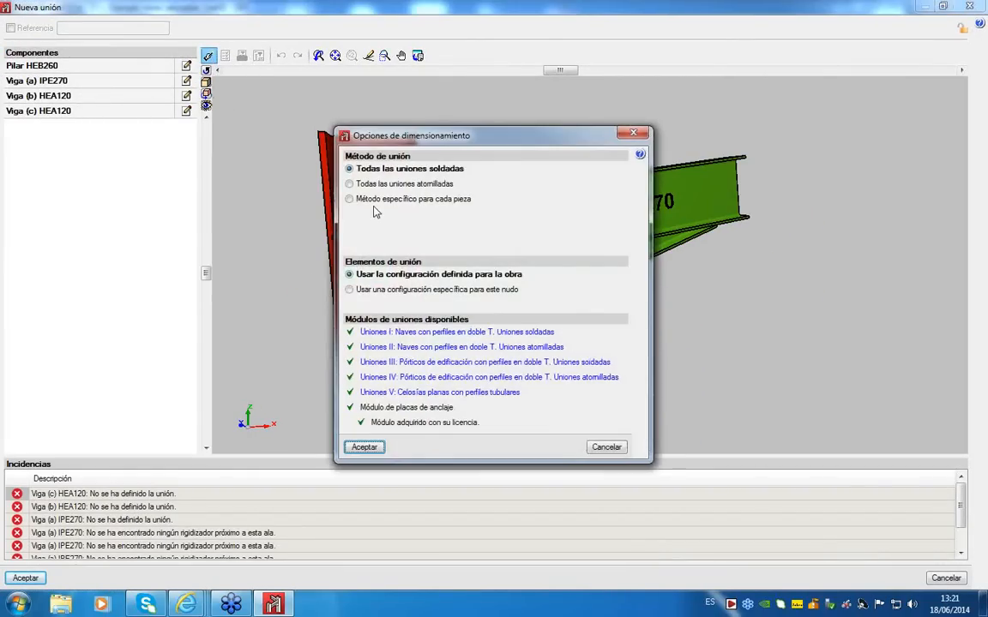
click(438, 184)
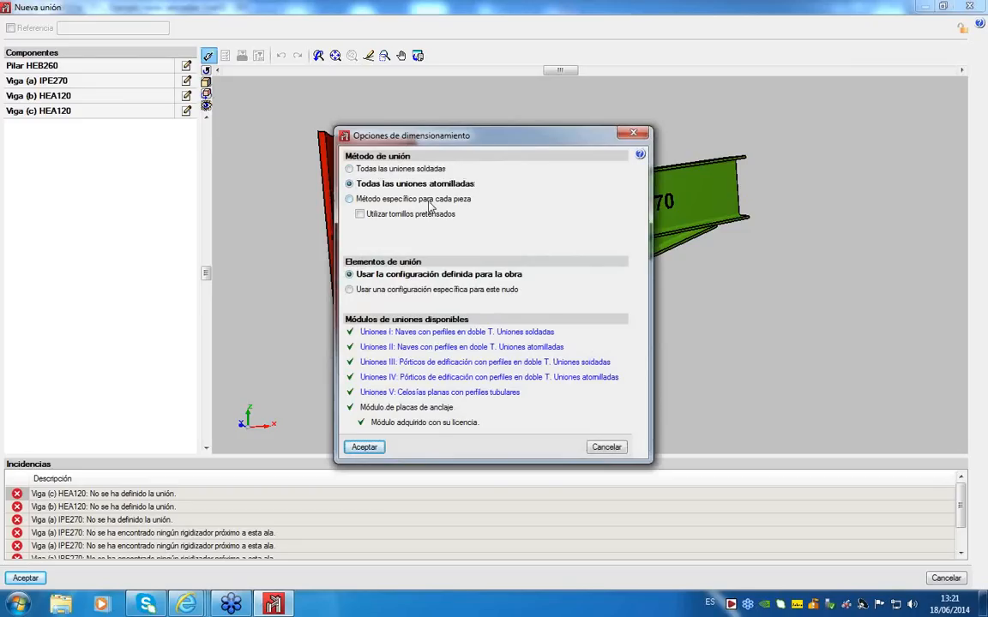
click(430, 201)
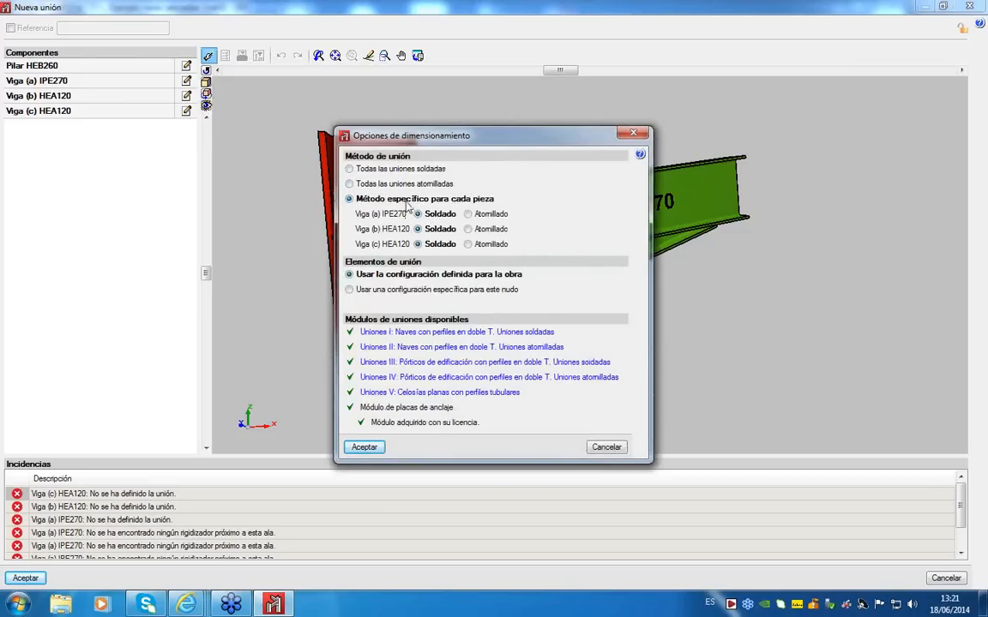
drag(426, 139, 680, 237)
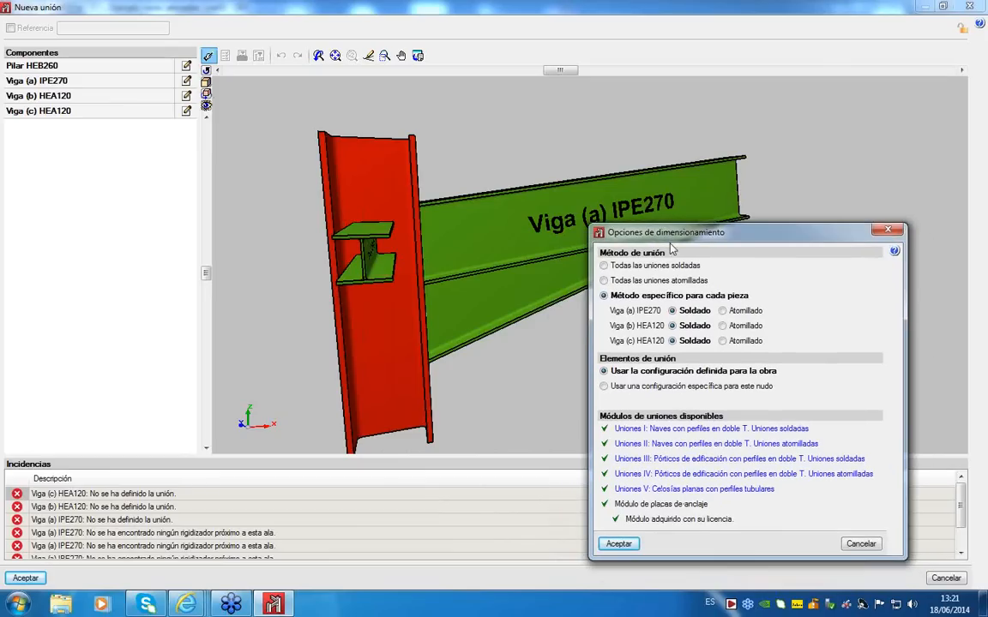
click(723, 327)
click(723, 340)
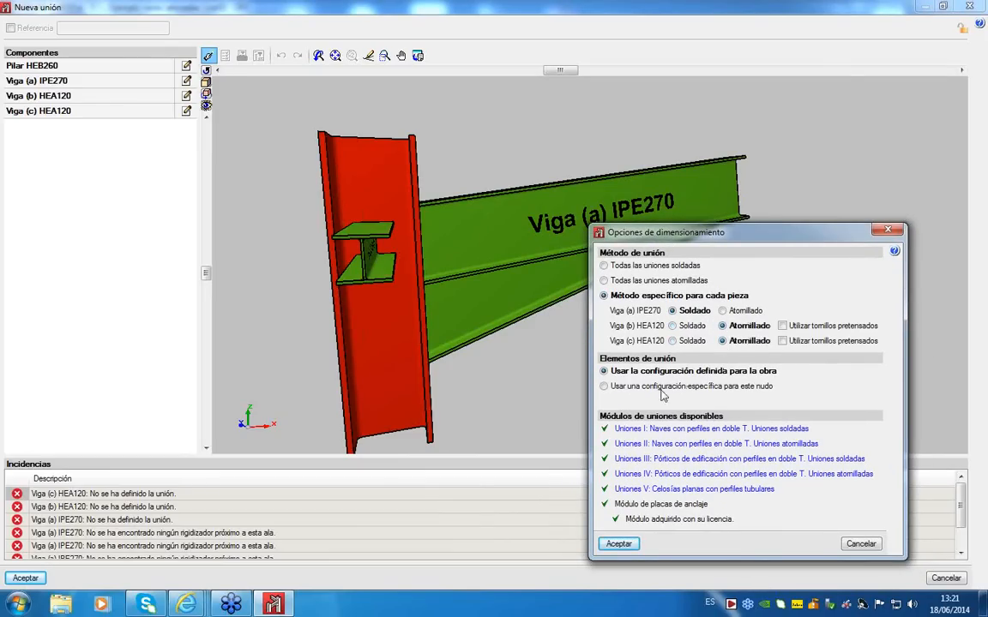
click(618, 543)
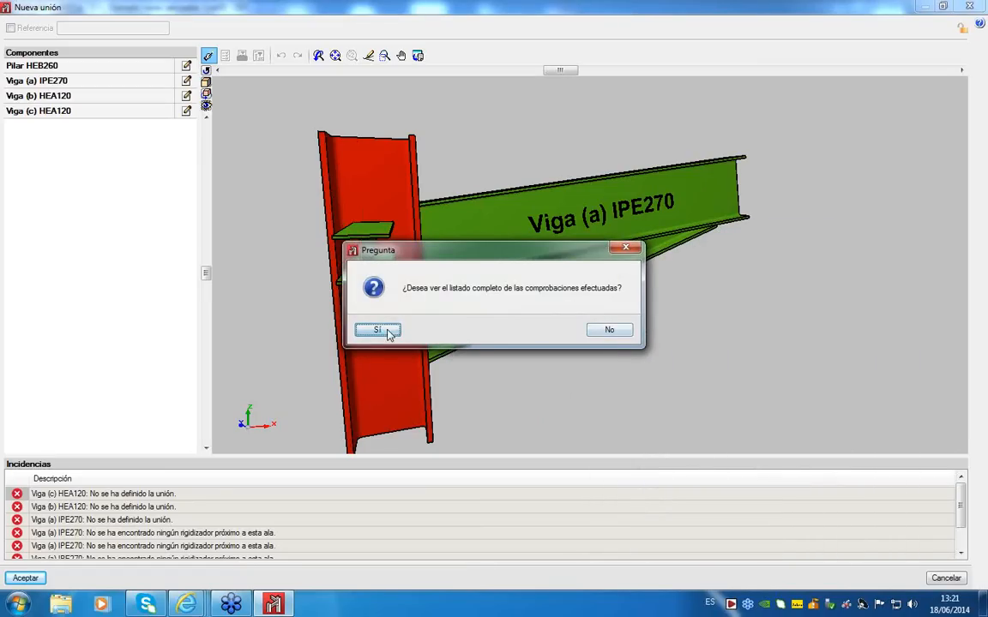
Step: Review the complete check listing for each beam of the joint, including the weld checks of HEA120 beam (b), and close it
click(377, 330)
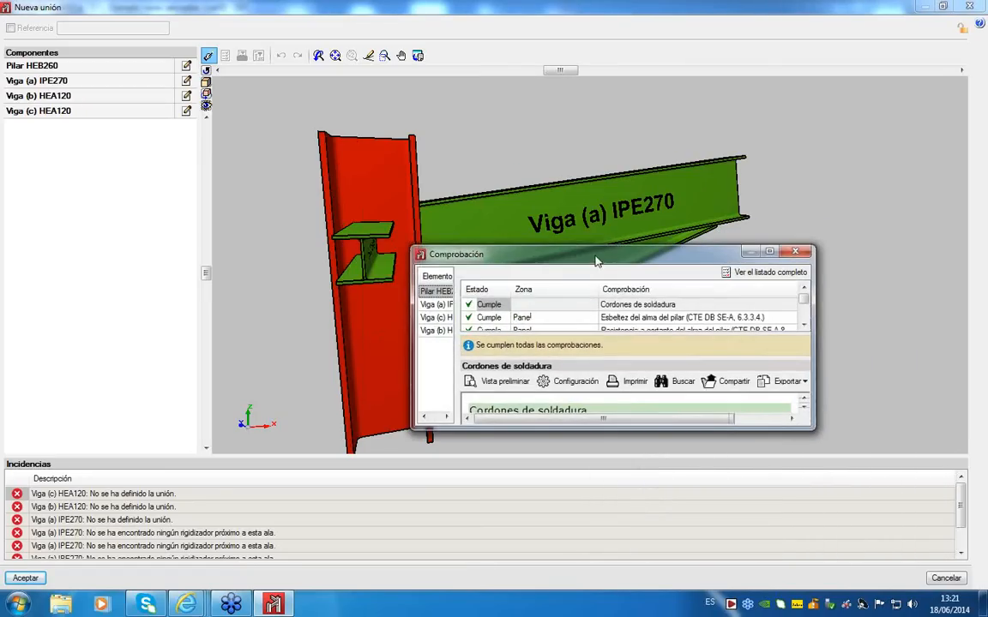
double_click(537, 253)
click(98, 55)
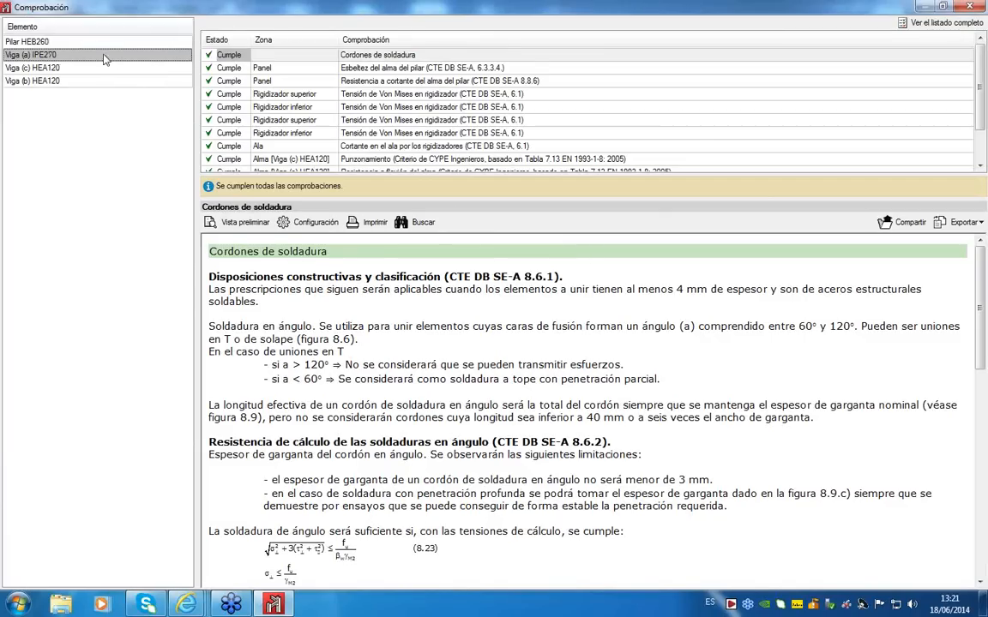
click(103, 67)
click(107, 80)
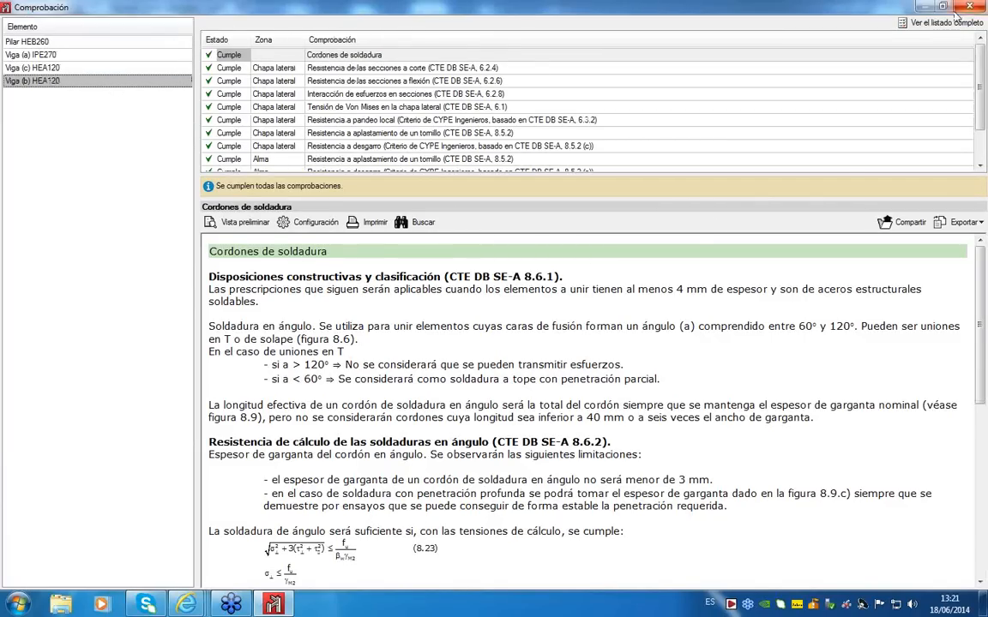
scroll(641, 343, down, 6)
scroll(642, 355, down, 1)
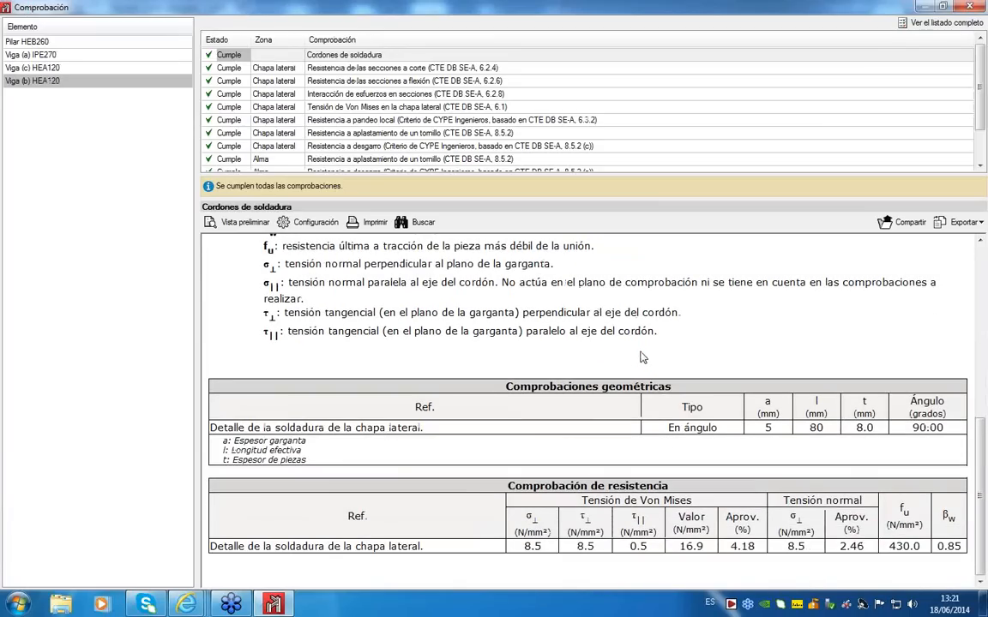
click(955, 11)
Step: Set the thickness of the side plate on HEA120 beam (b) to 5 mm
drag(540, 175, 579, 194)
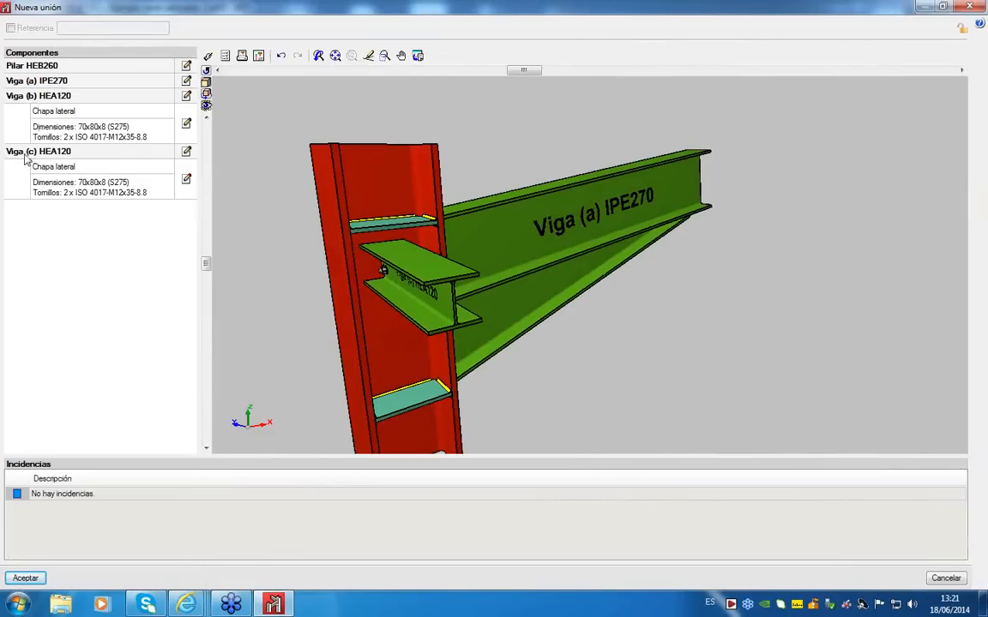
click(187, 125)
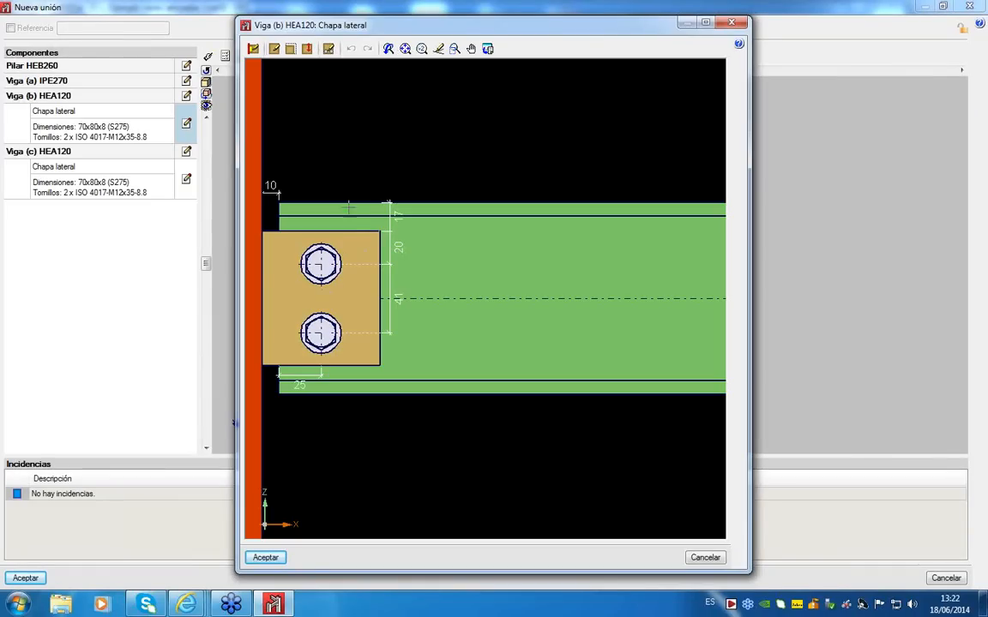
click(274, 49)
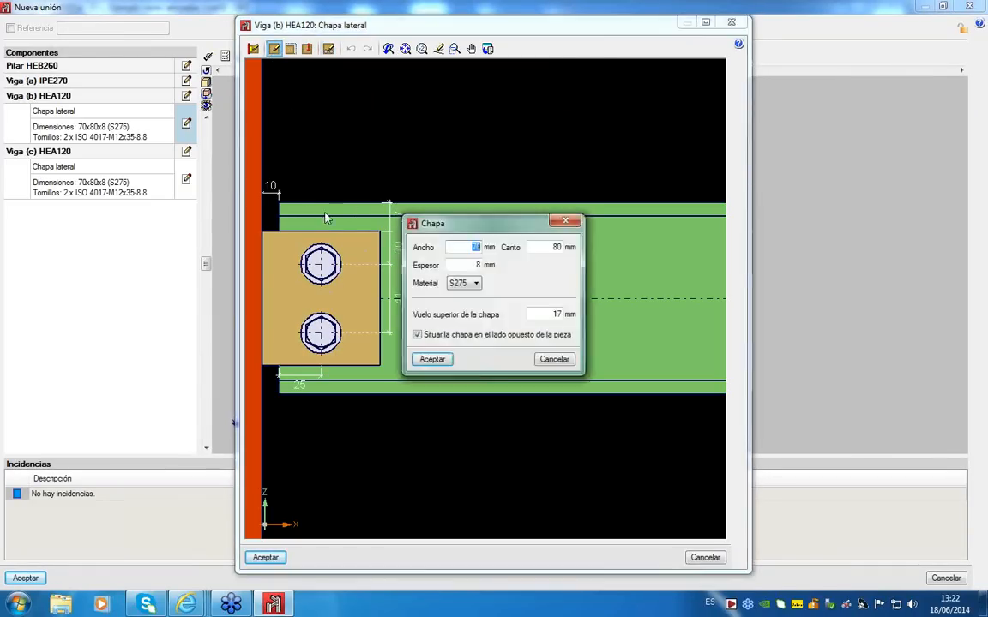
click(474, 266)
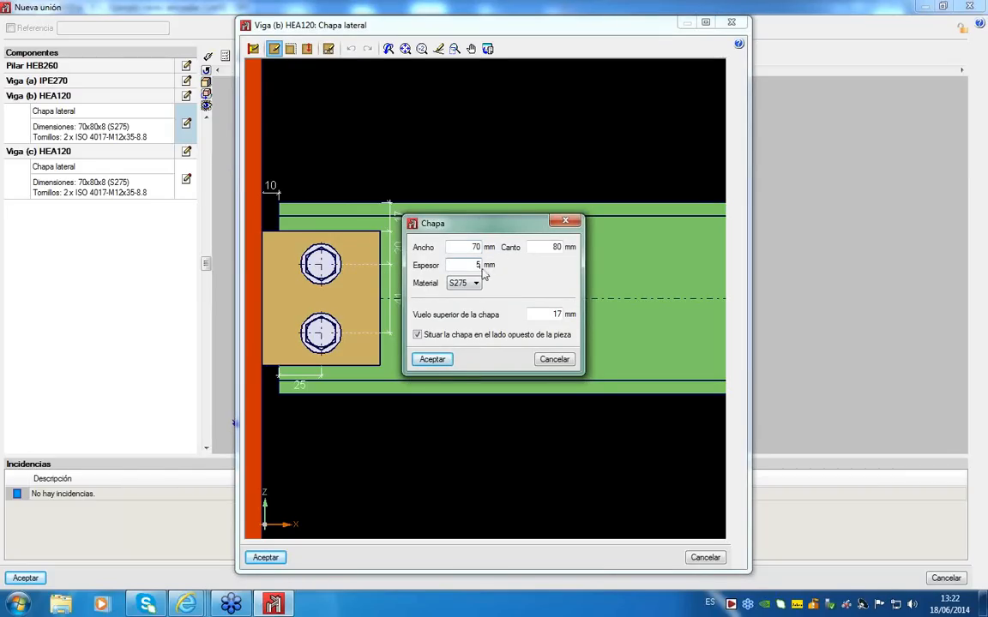
click(433, 359)
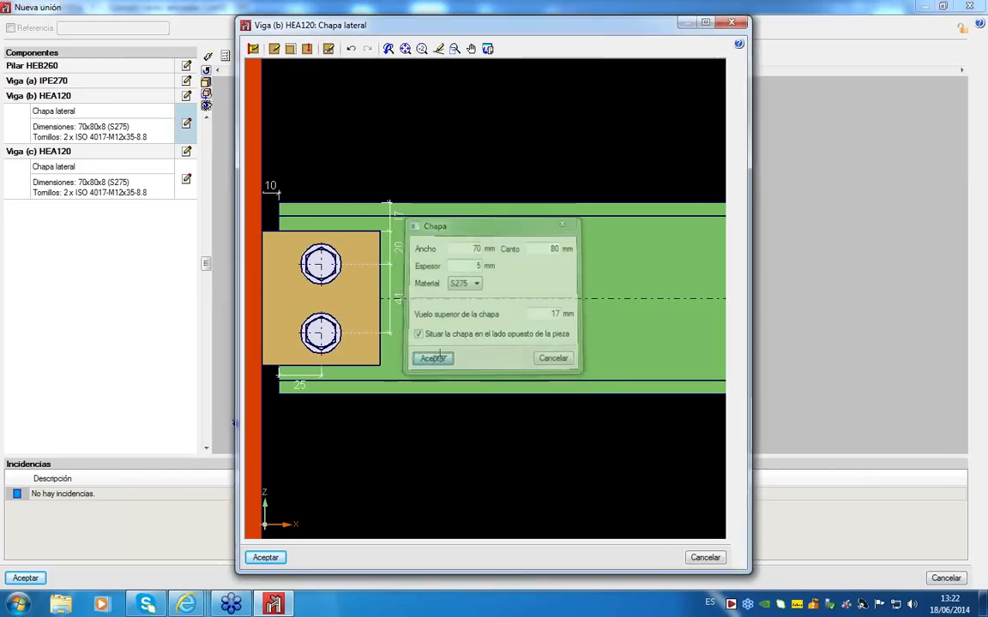
Step: Accept the edited side plate of Viga (b) and review the joint checks for Viga (c) and Viga (b)
click(266, 557)
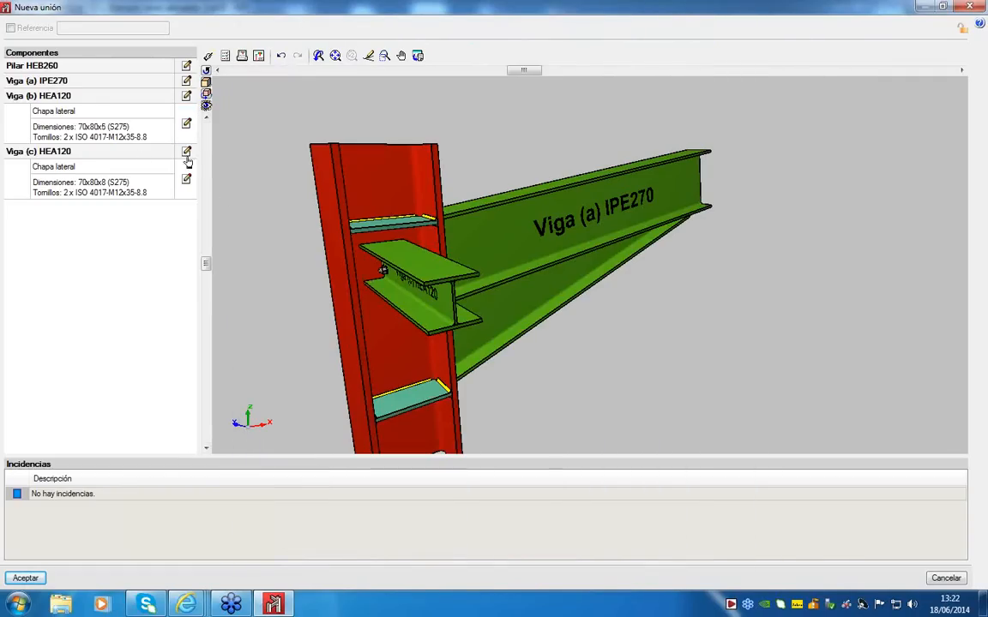
click(225, 55)
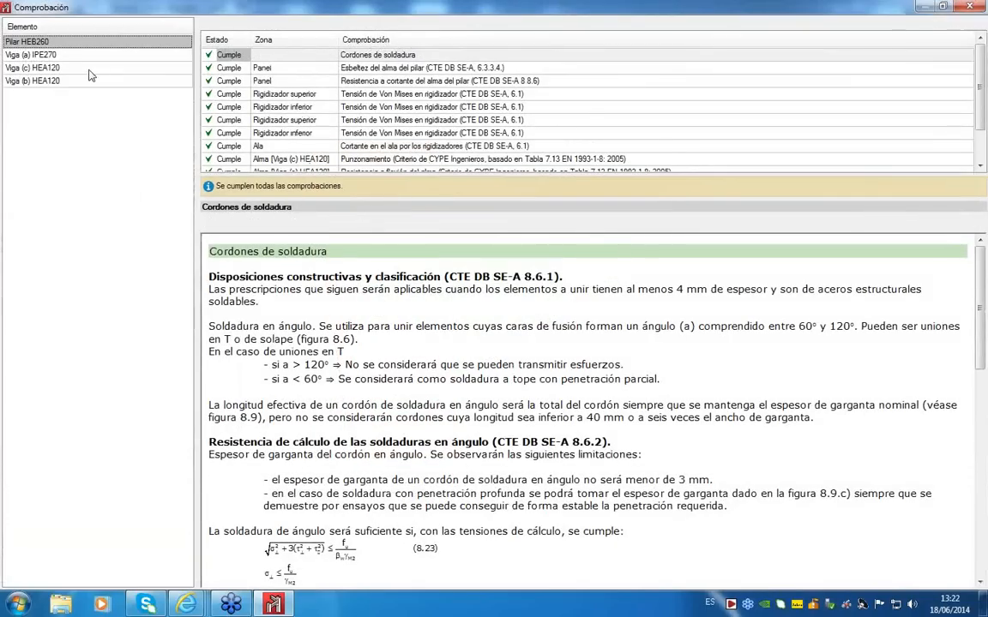
click(89, 69)
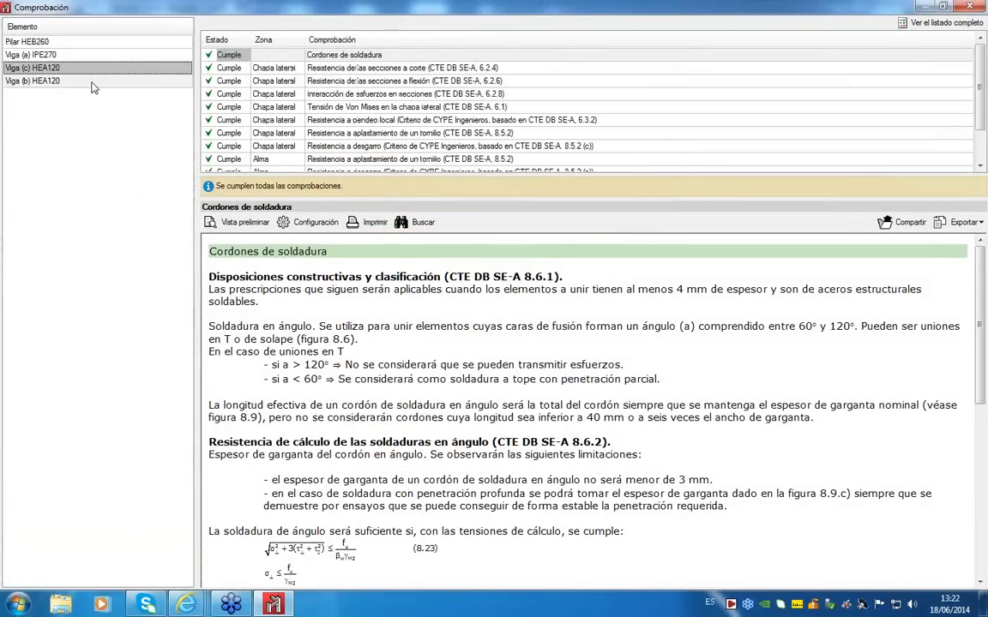
click(94, 82)
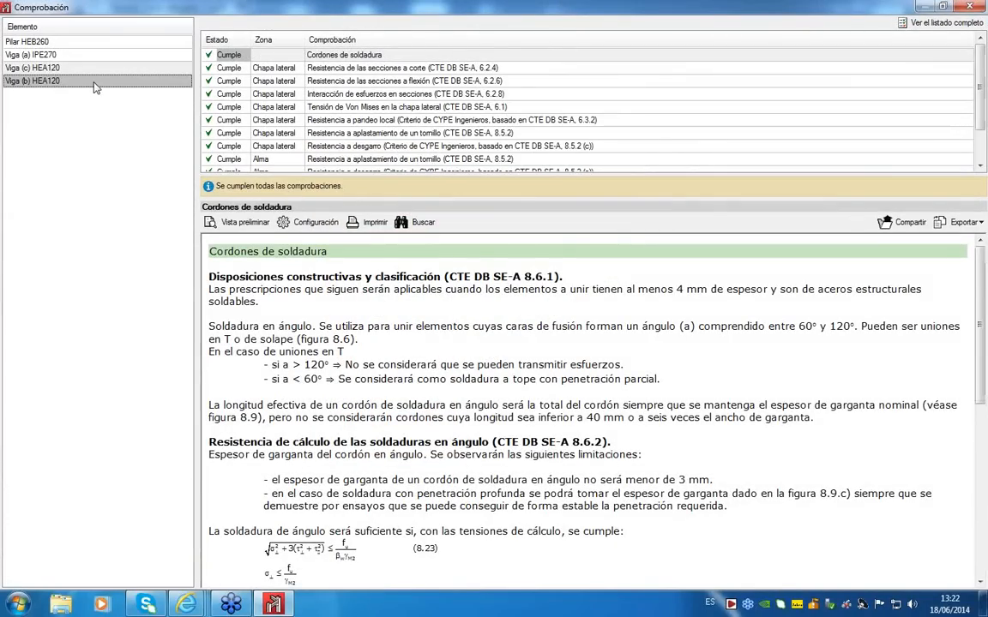
click(972, 9)
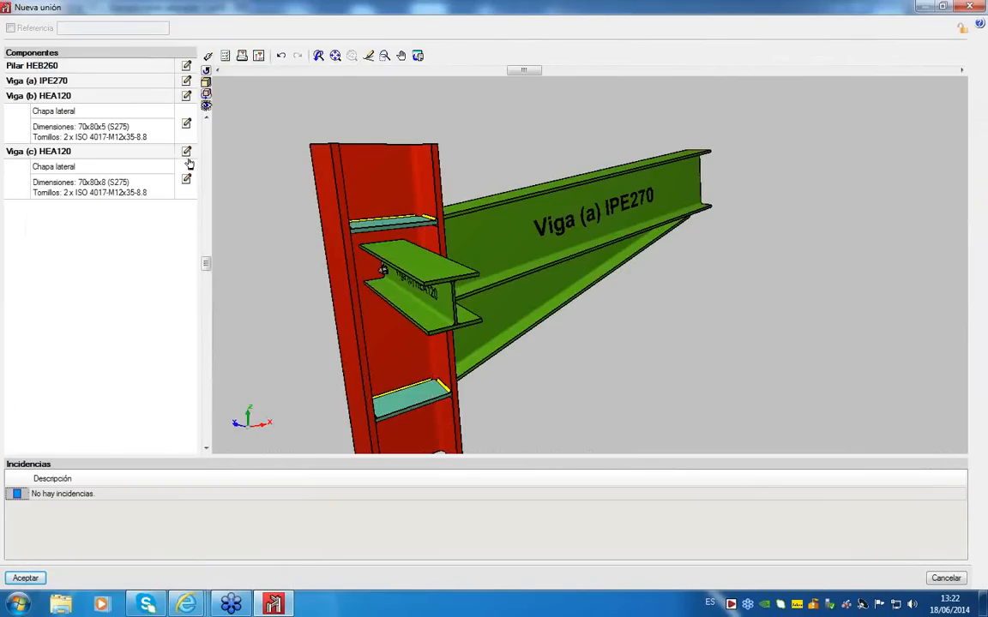
Step: Try bolt shank lengths of 25 mm and 30 mm for the side plate of Viga (c), returning to 35 mm
click(187, 179)
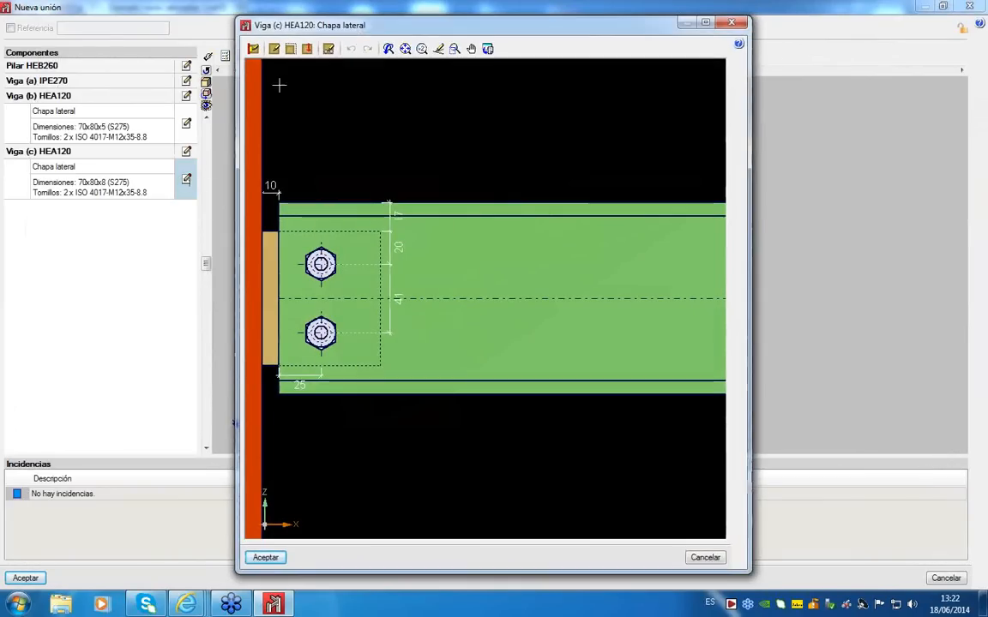
click(328, 50)
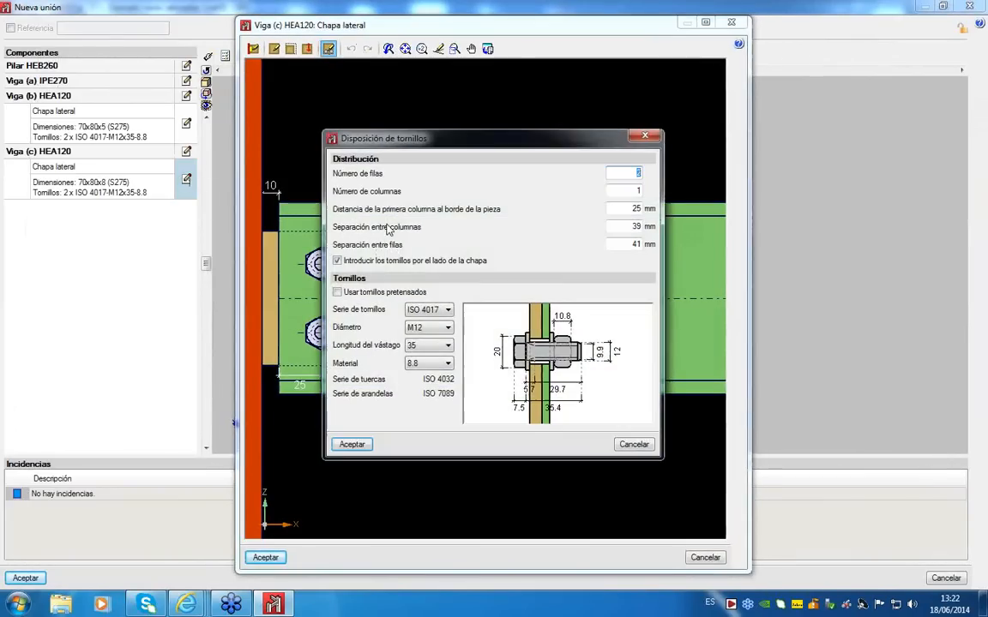
click(428, 345)
click(419, 357)
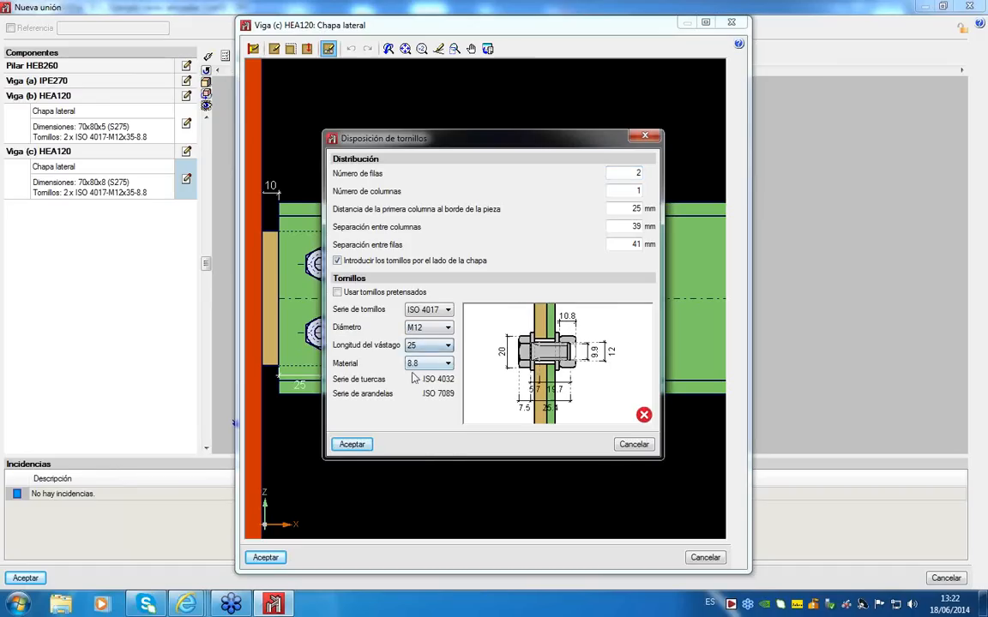
click(433, 345)
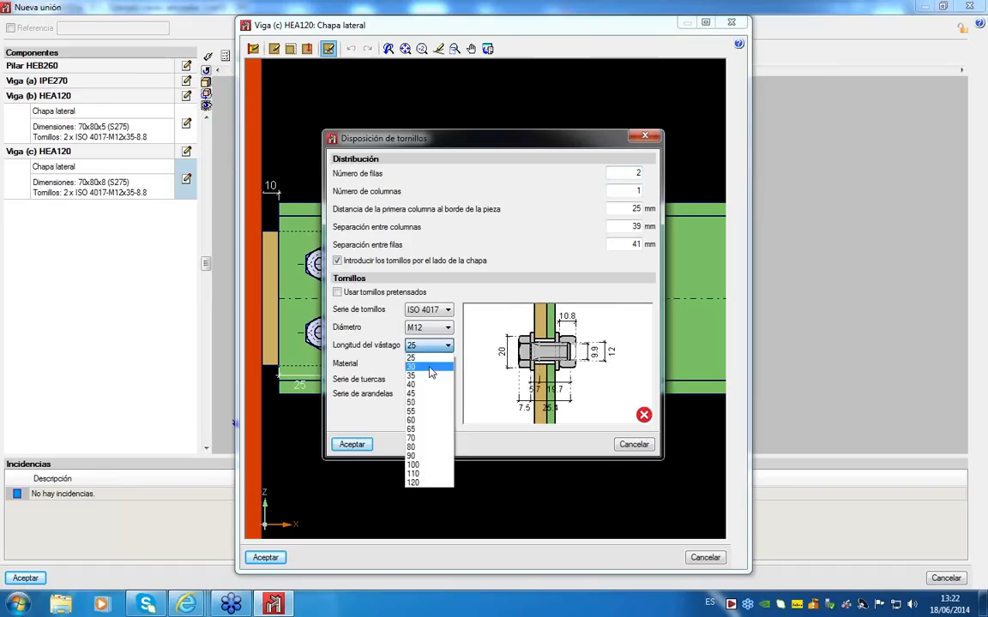
click(423, 367)
click(422, 367)
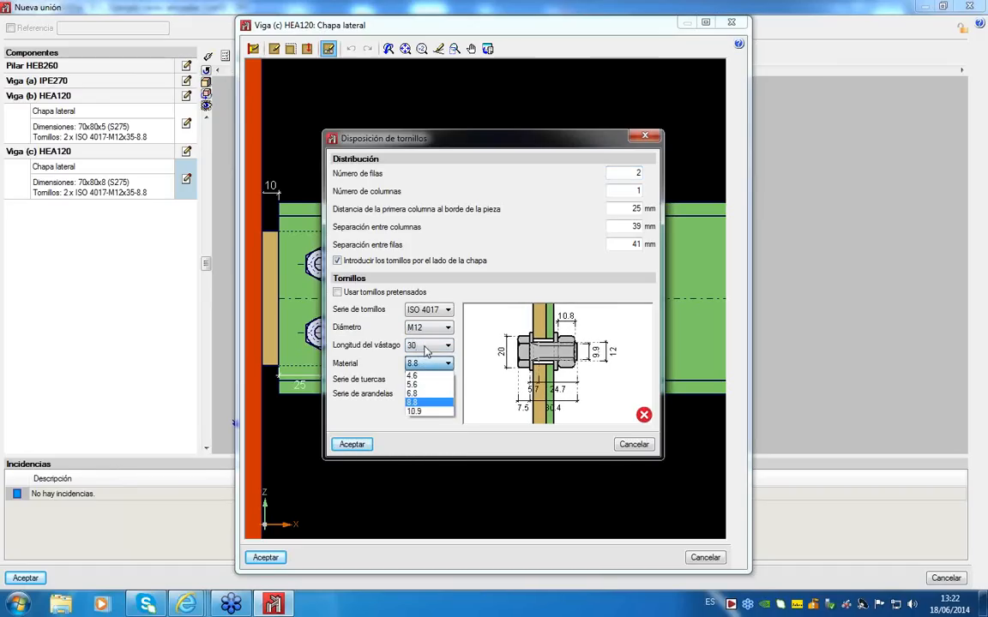
click(426, 351)
click(428, 345)
click(420, 380)
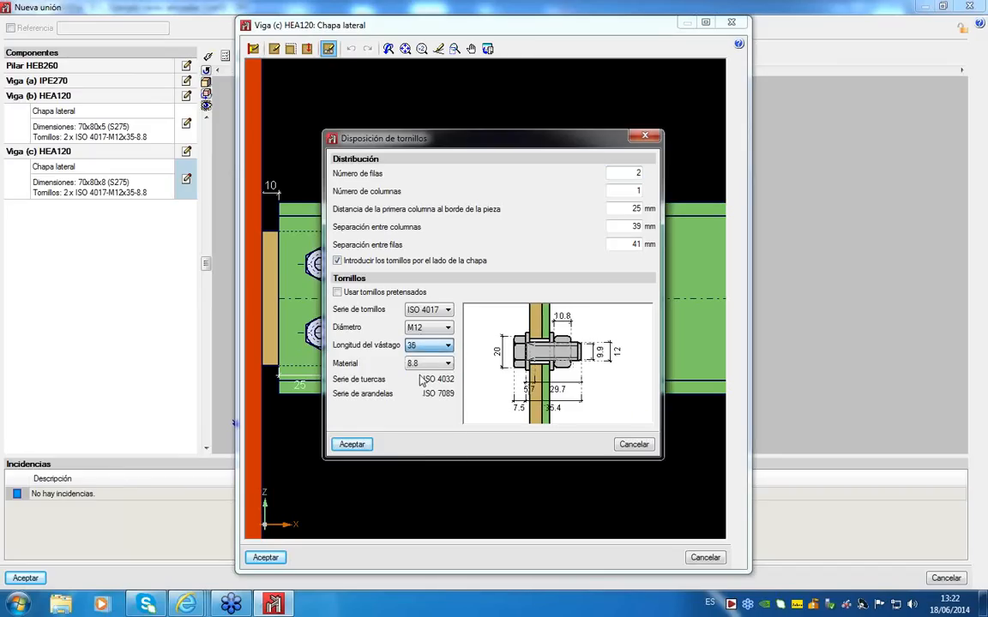
click(426, 351)
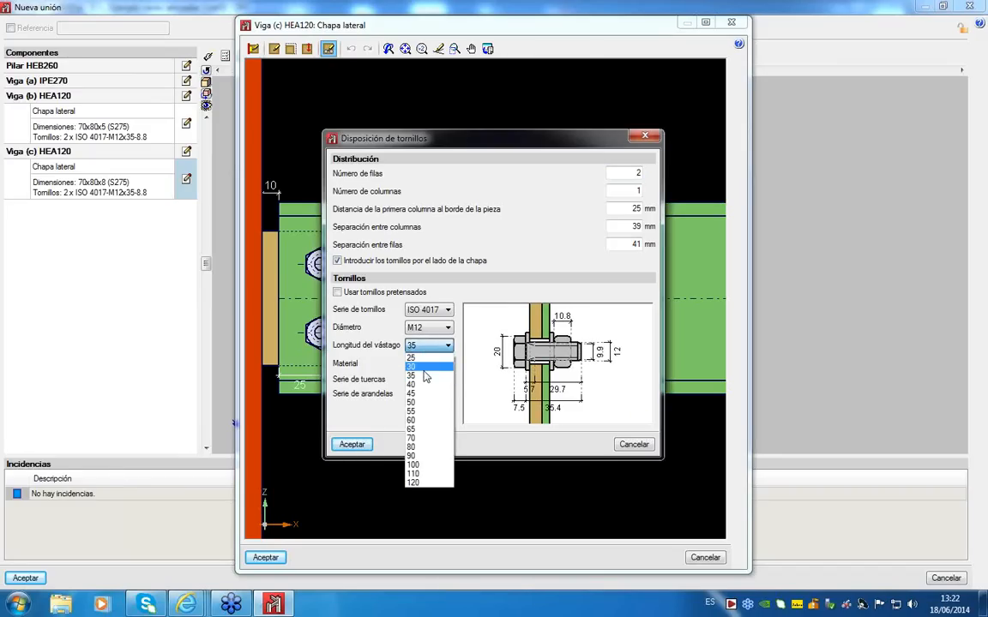
click(414, 372)
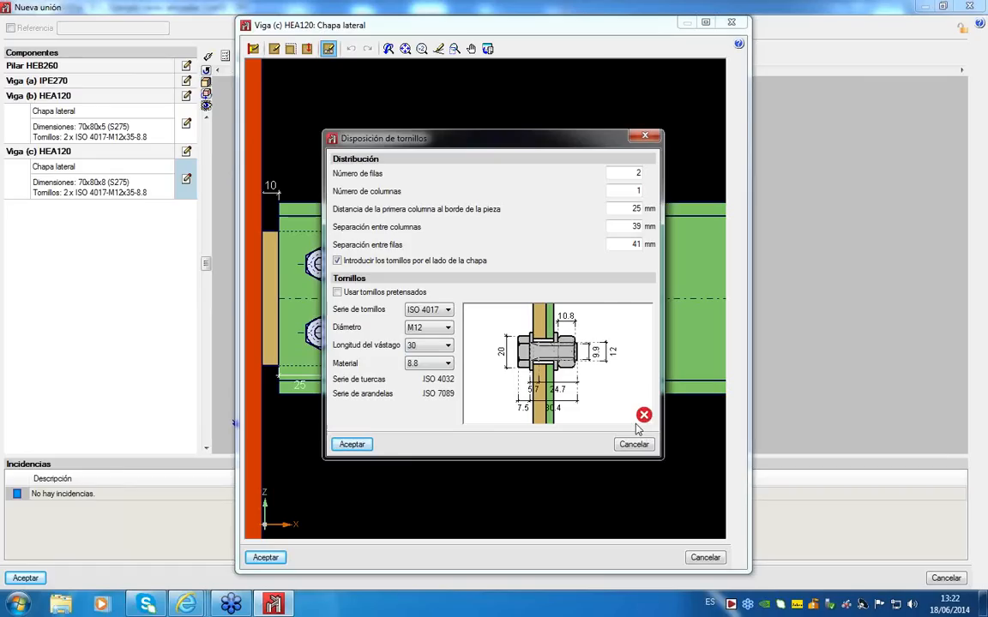
click(429, 346)
click(425, 376)
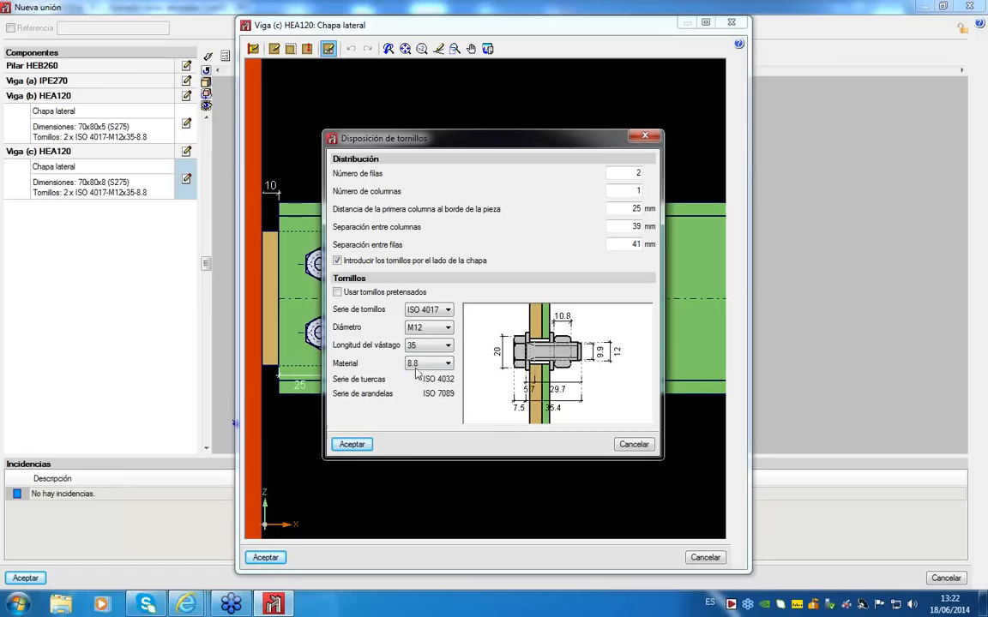
Step: Set the bolt material of Viga (c)'s side plate to 4.6 and accept the plate edits
click(429, 329)
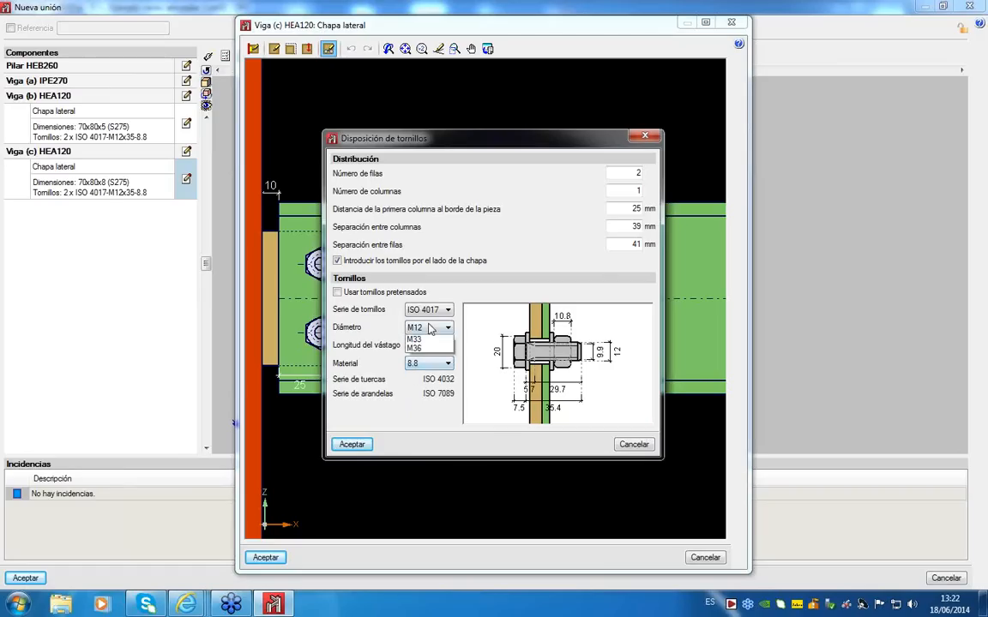
click(425, 342)
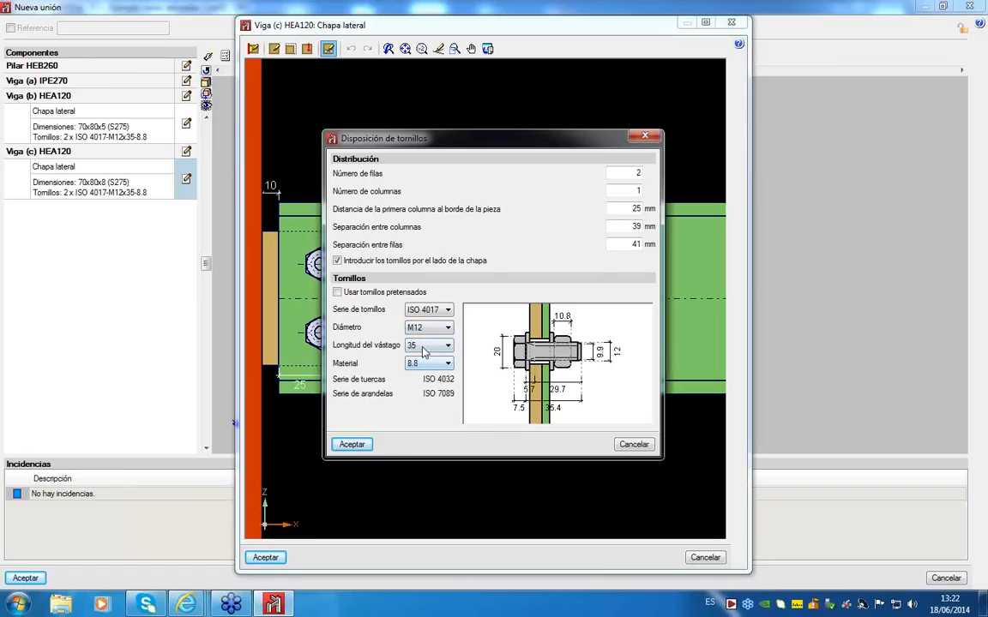
click(426, 364)
click(424, 377)
click(351, 445)
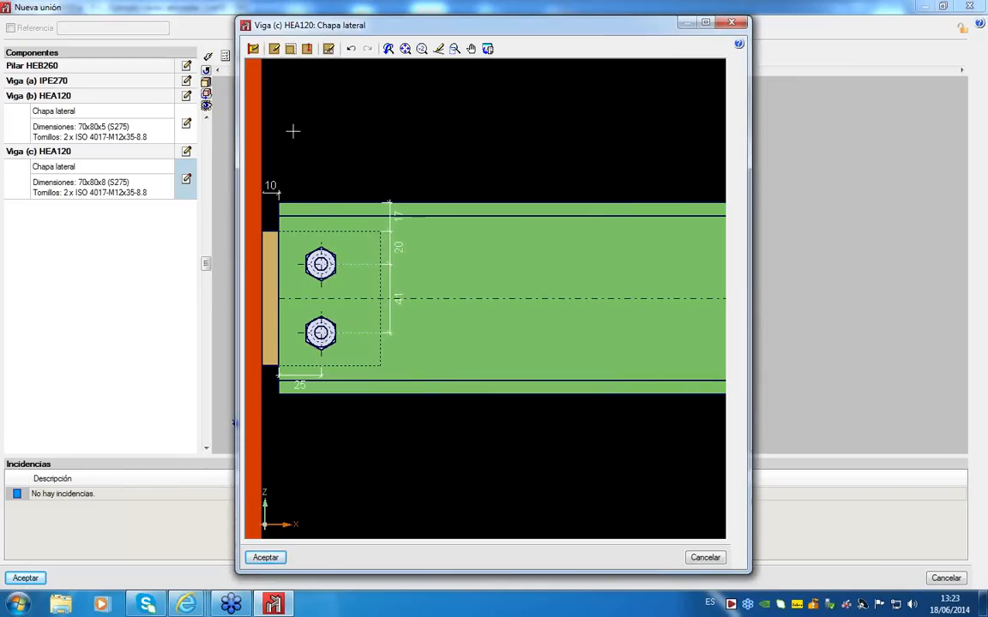
click(265, 558)
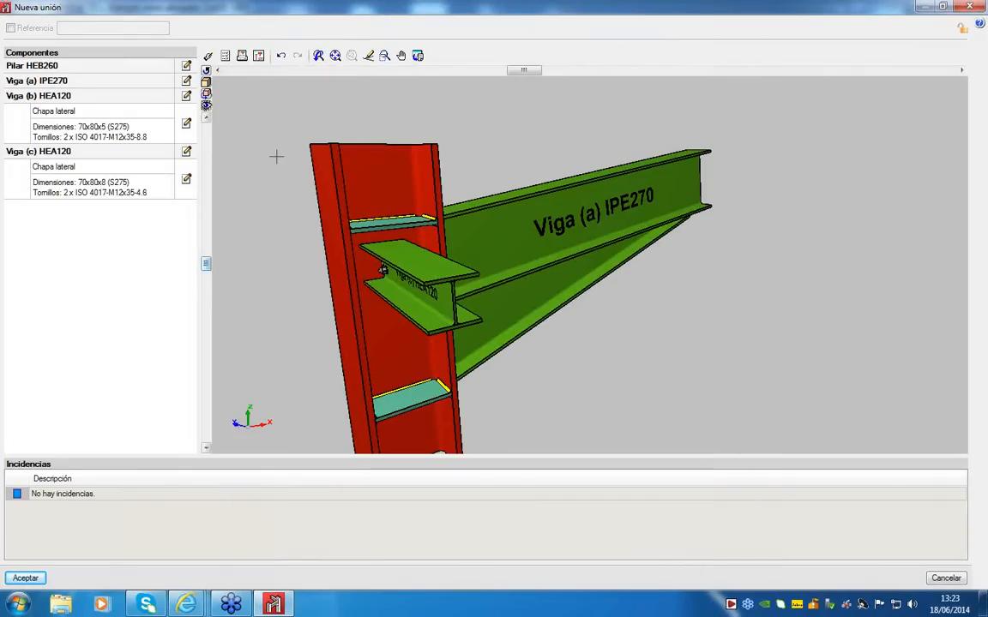
Step: Review the checks for Viga (c) and the tearing resistance of Viga (b)'s side plate, and close the joint discarding its changes
click(224, 57)
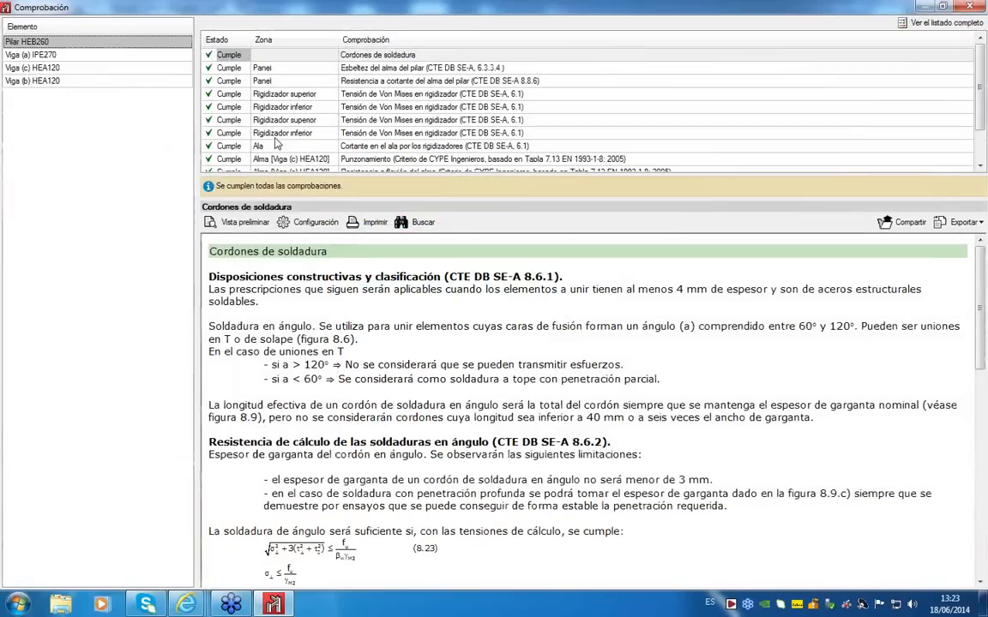
click(104, 69)
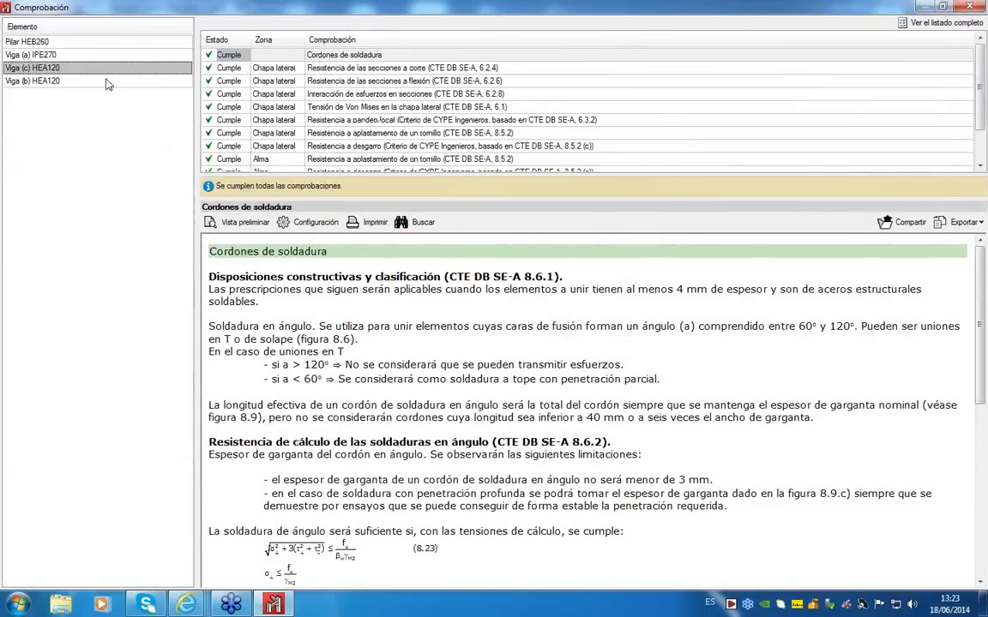
click(105, 81)
click(294, 146)
scroll(304, 143, down, 1)
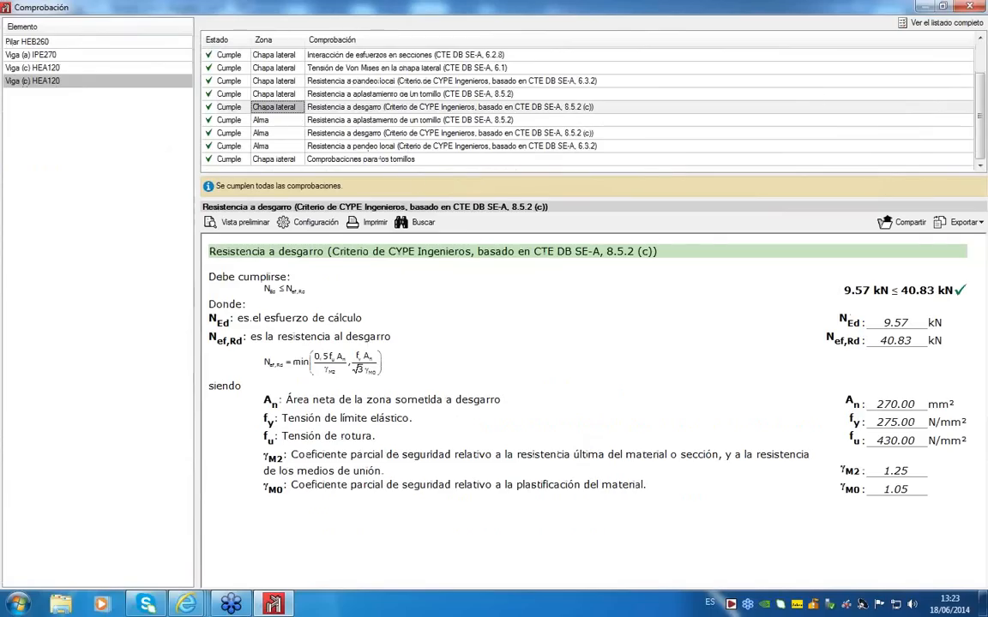
click(968, 6)
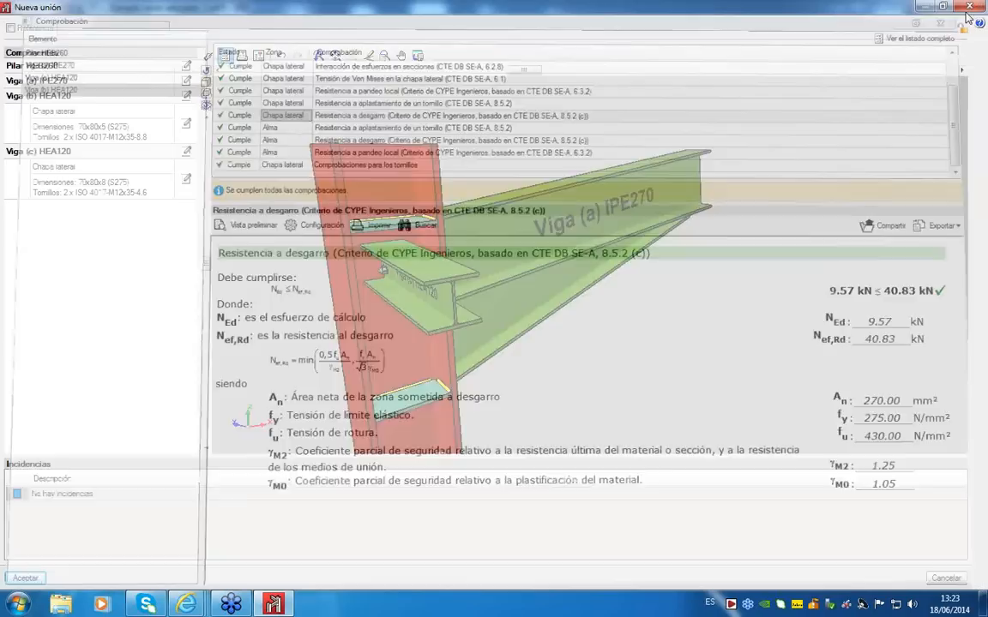
click(969, 7)
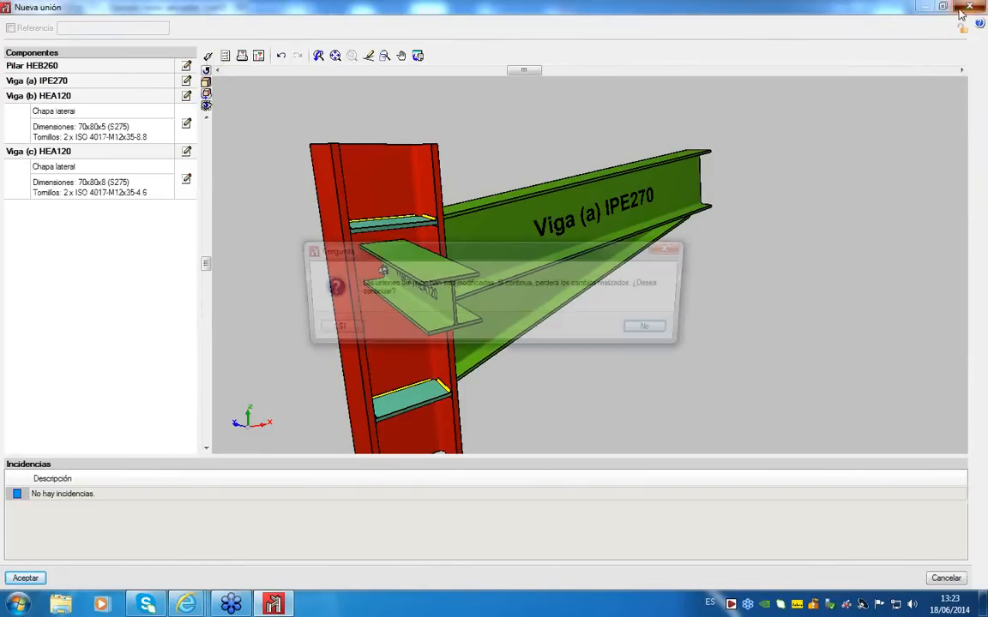
click(326, 329)
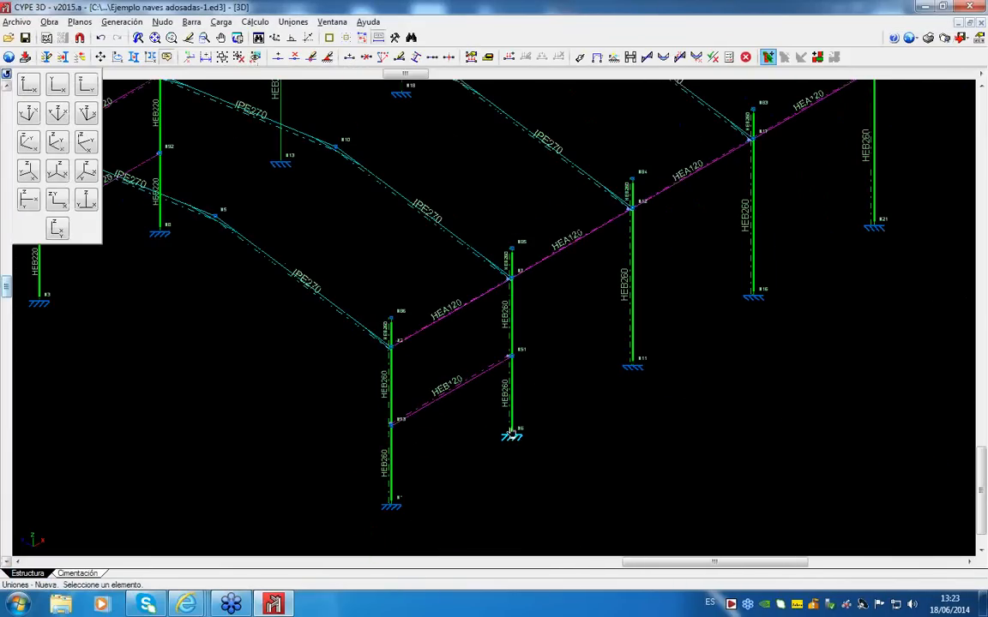
Step: Inspect the tie's L40x4 angle joint at the HEB260 column base from both sides, and close it without changes
click(512, 433)
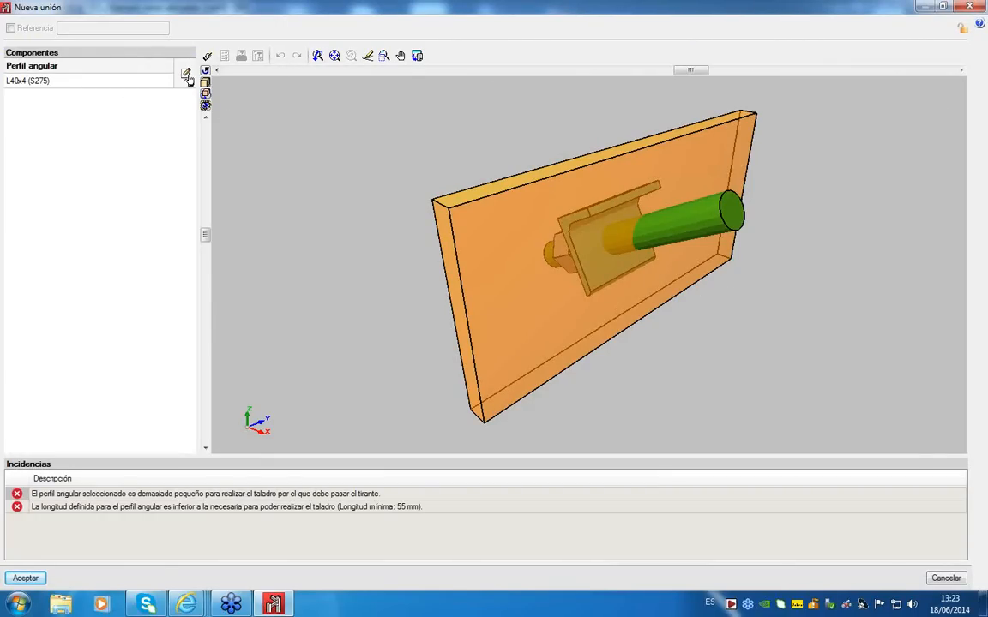
click(185, 73)
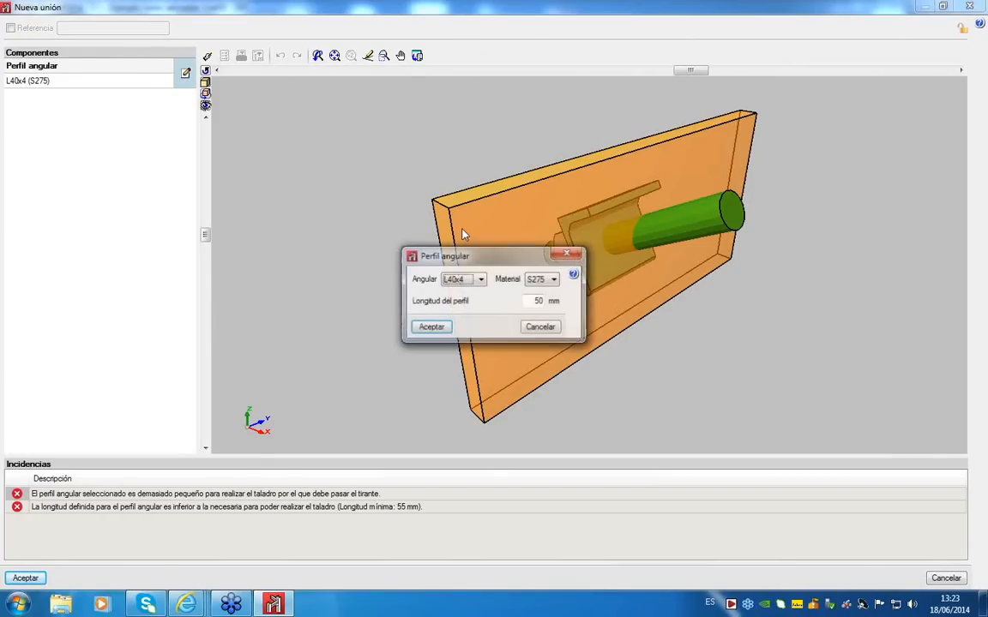
click(540, 330)
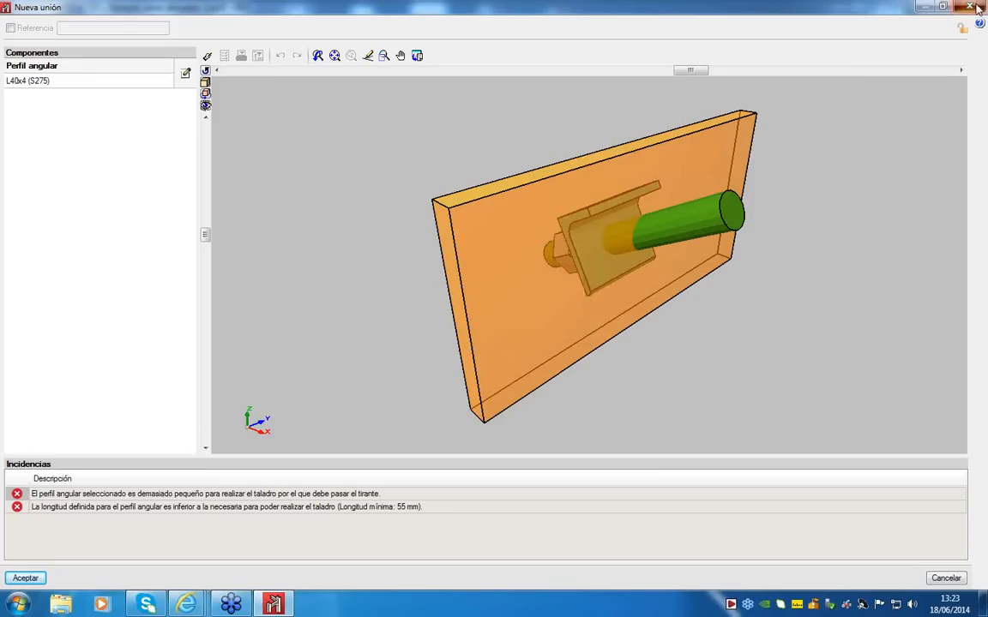
drag(650, 171, 838, 177)
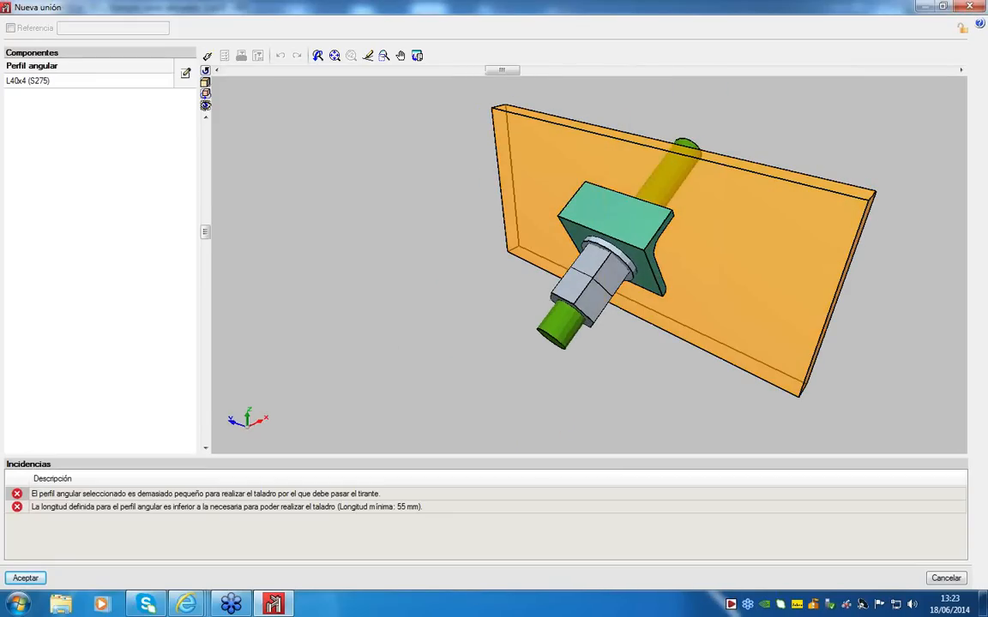
click(969, 6)
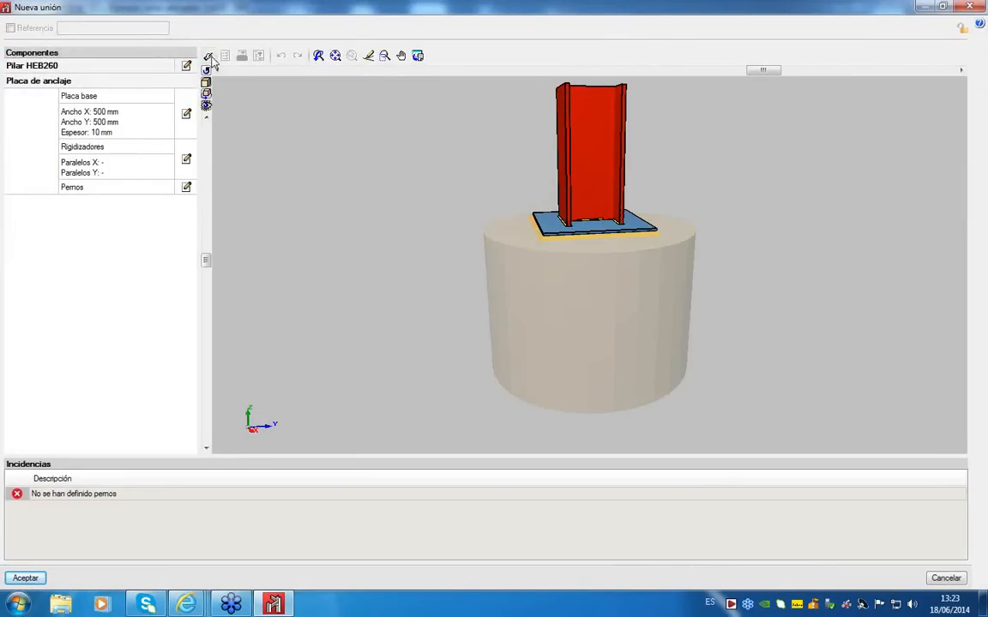
Step: Automatically size the anchor plate of the HEB260 column and review the complete checks for the plate and column
click(209, 56)
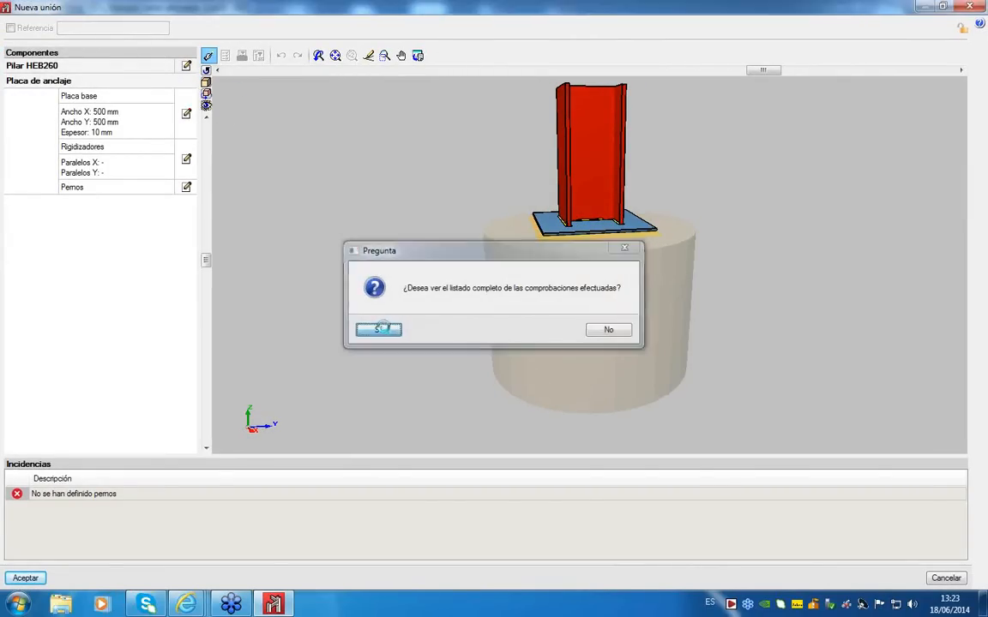
click(378, 329)
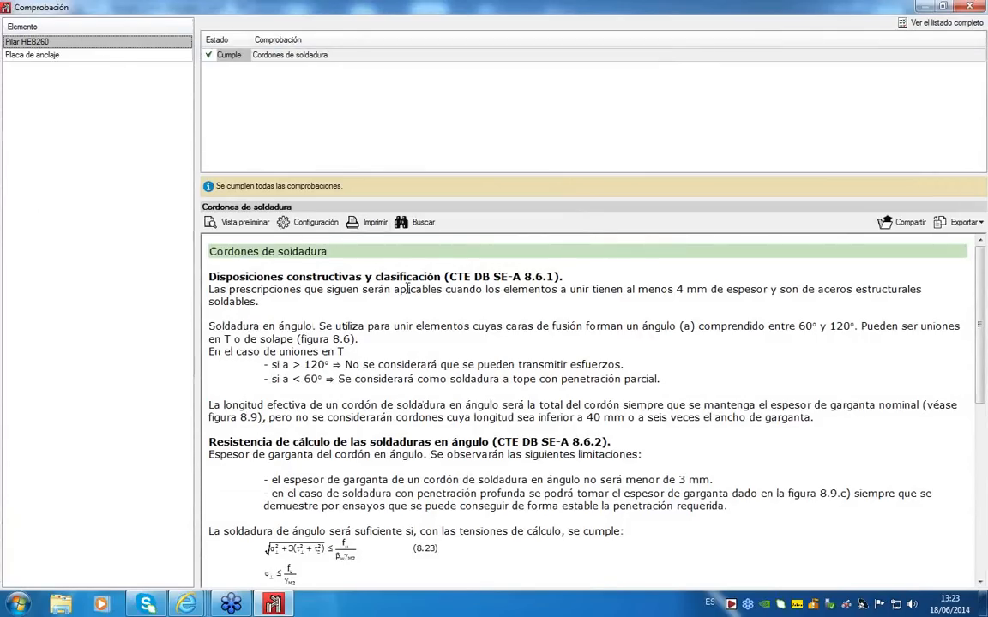
click(112, 55)
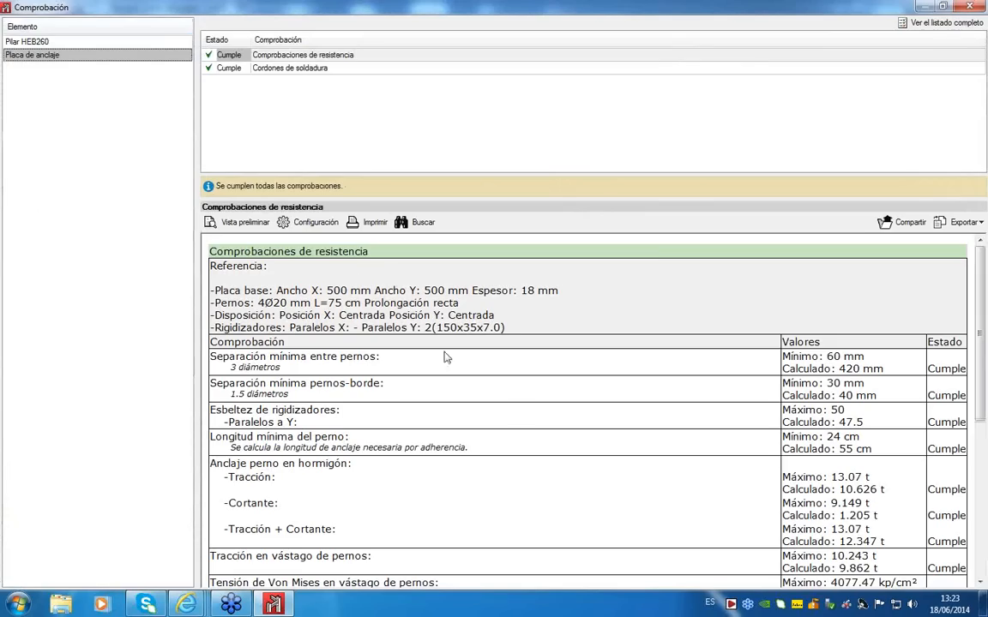
scroll(526, 413, down, 8)
scroll(418, 323, up, 10)
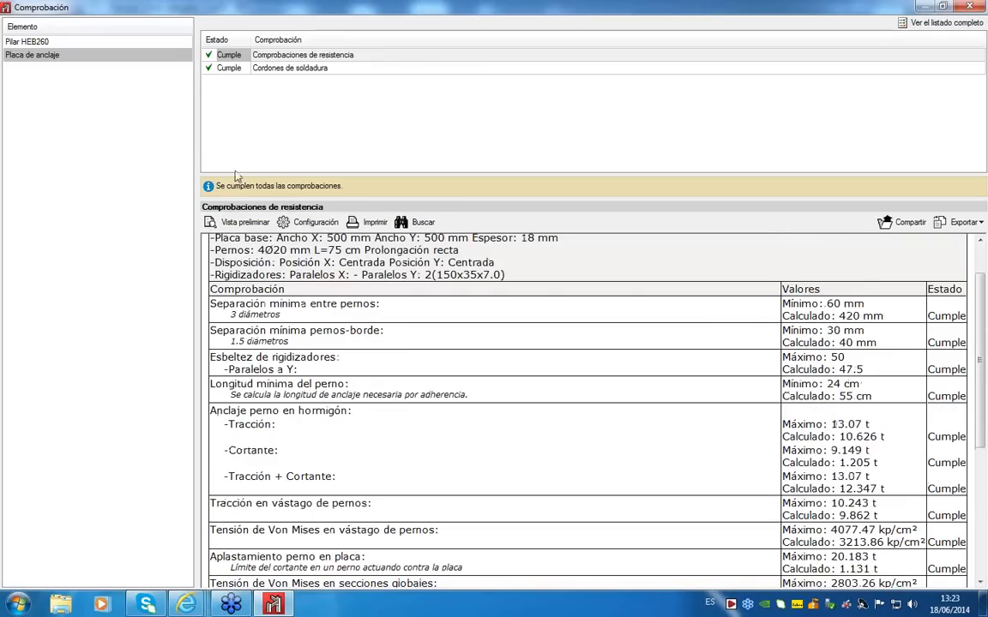
click(116, 43)
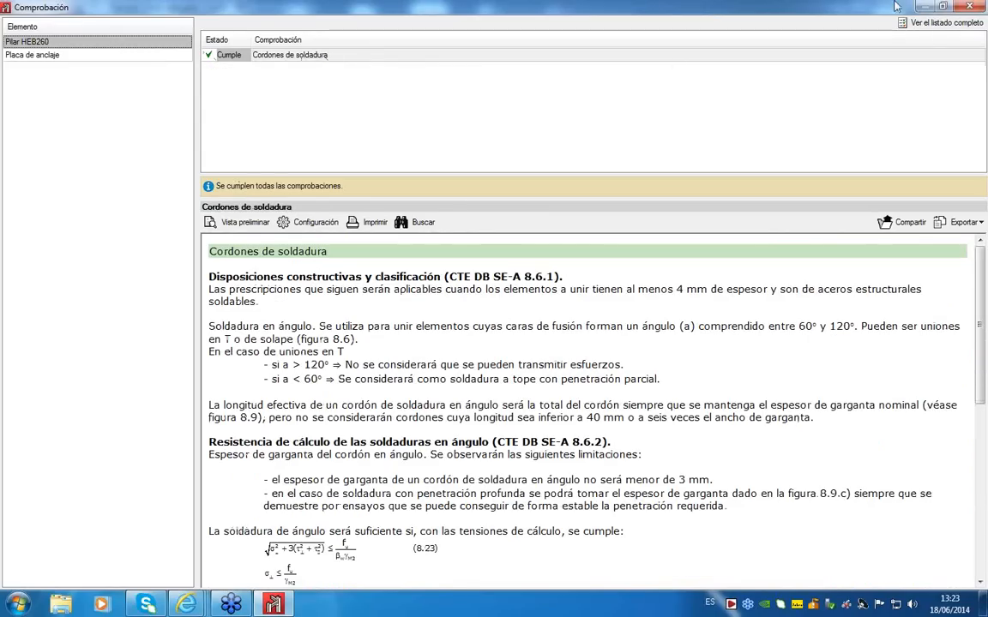
click(969, 7)
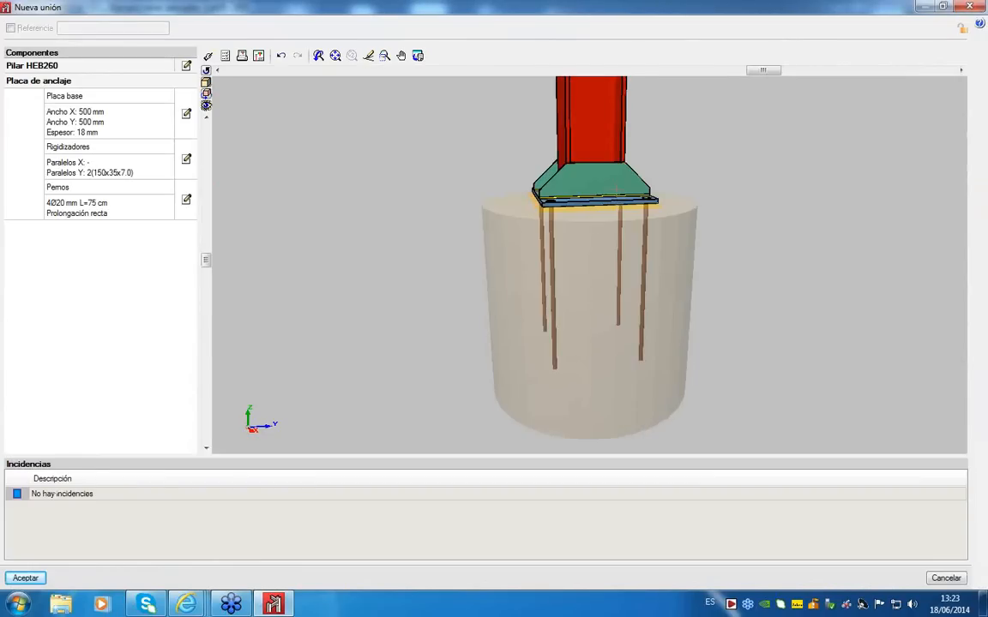
Step: Set the HEB260 column's perimeter weld execution to En taller and accept the anchor plate joint
middle_drag(616, 191, 696, 262)
middle_drag(636, 225, 675, 225)
scroll(544, 180, up, 5)
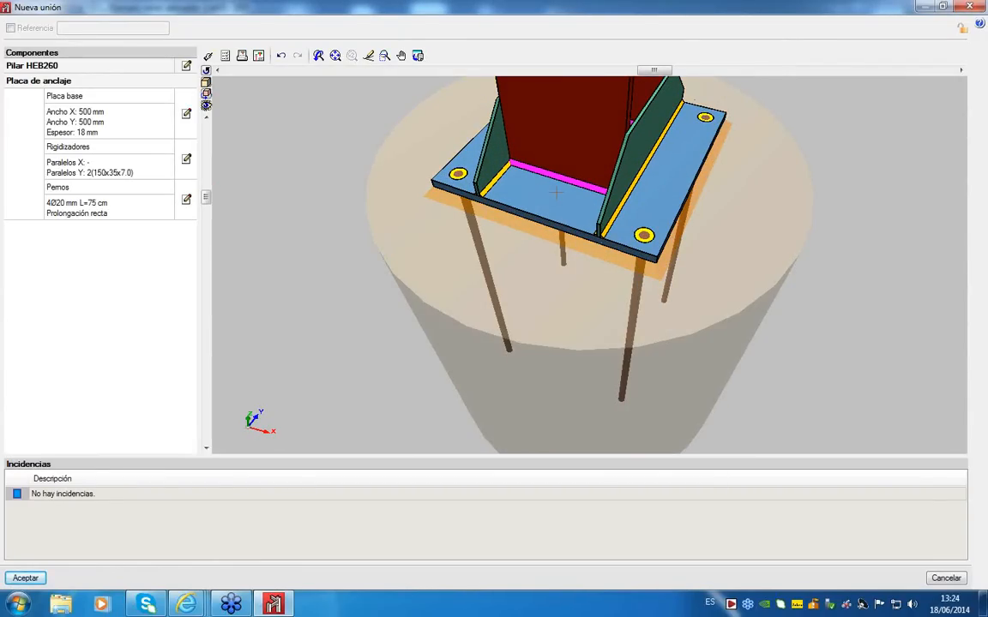
click(186, 66)
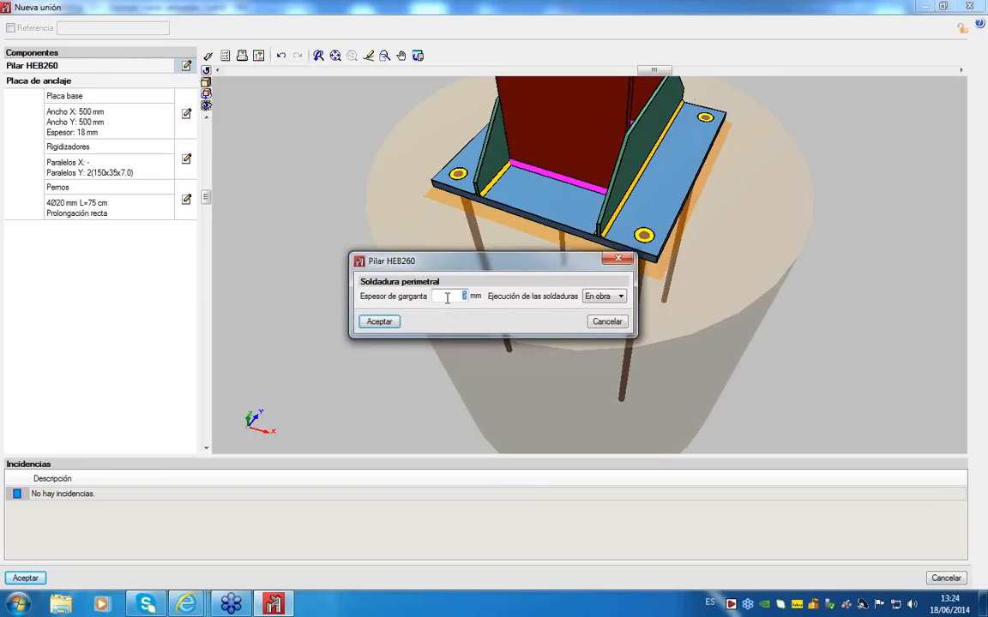
click(605, 297)
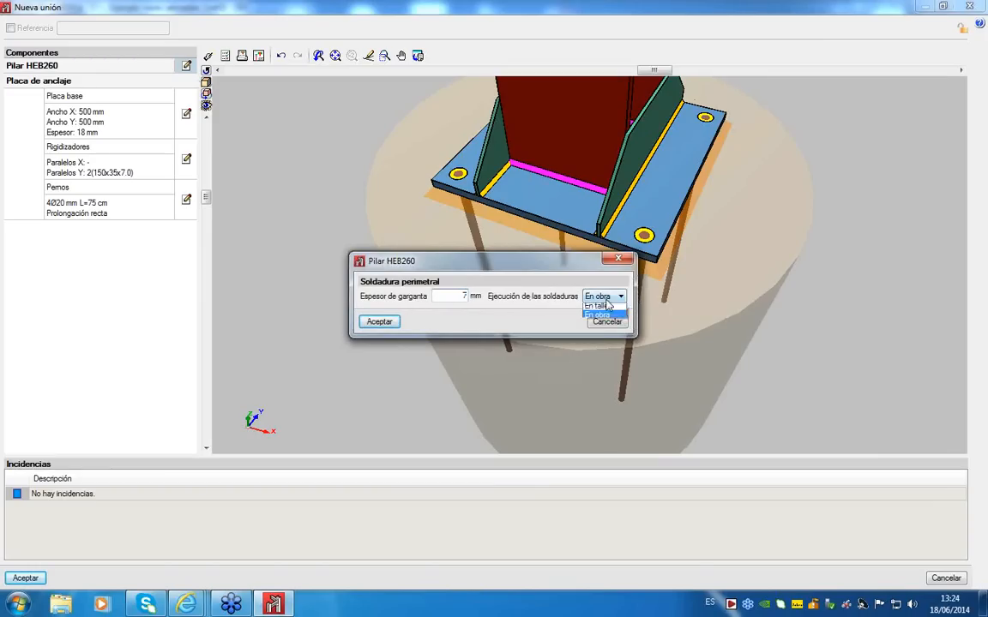
click(600, 309)
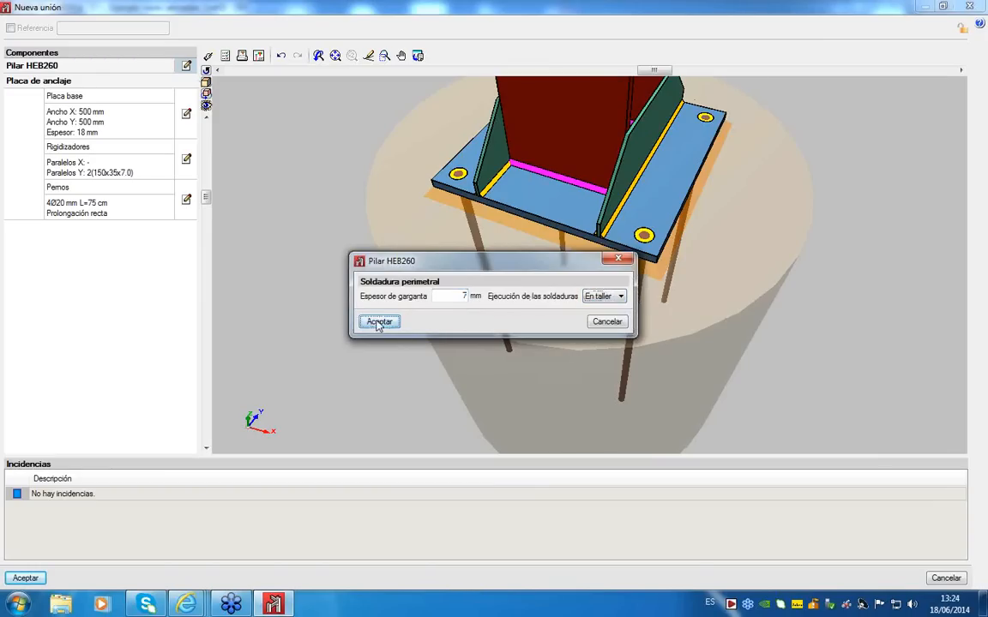
click(380, 322)
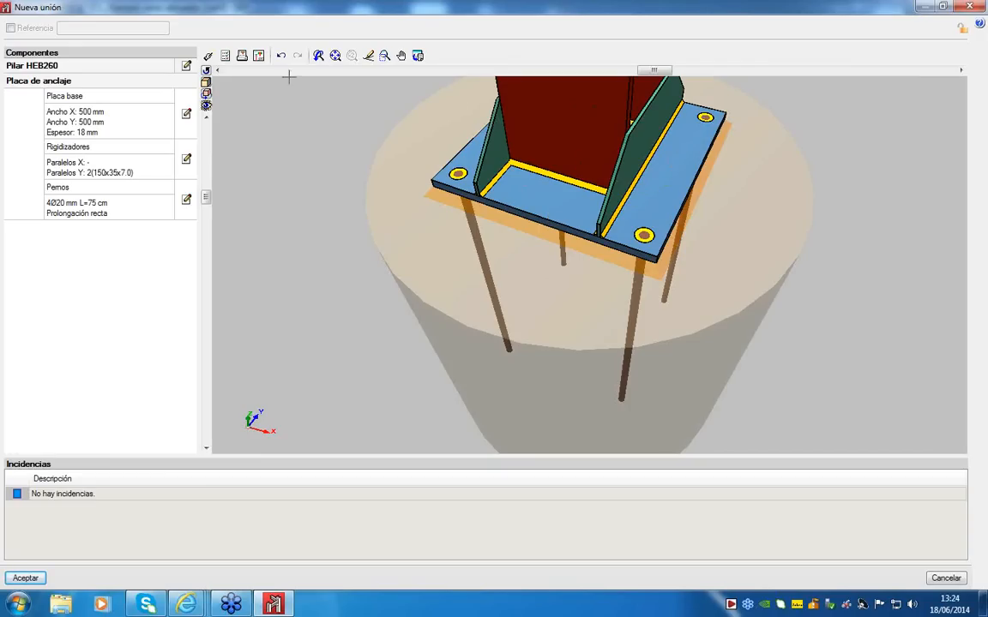
click(26, 578)
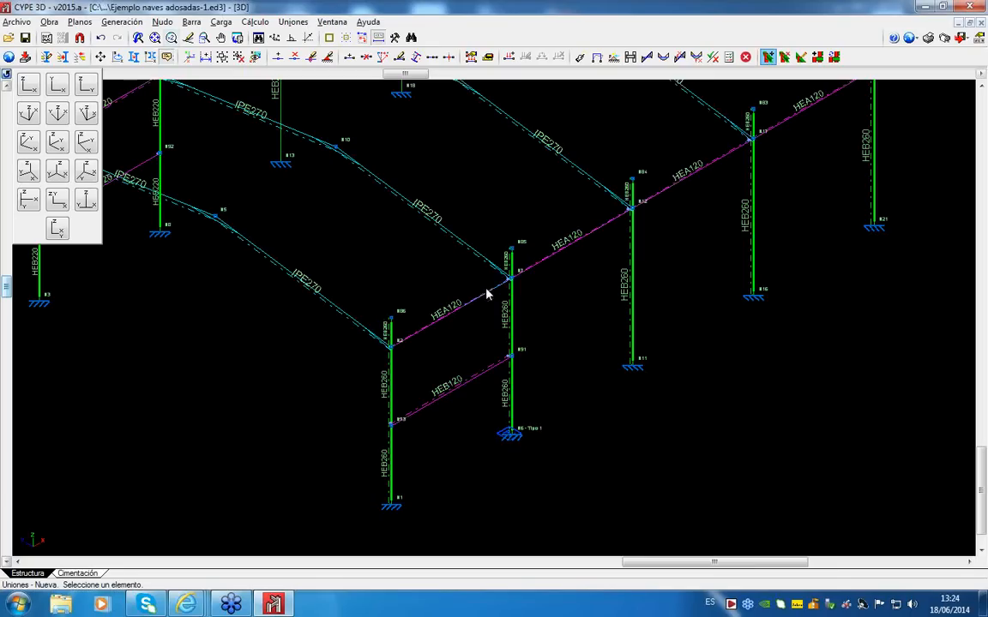
Step: Start a new joint at node N7, where the HEB260 column meets the IPE270 and HEA120 beams
click(292, 21)
click(314, 105)
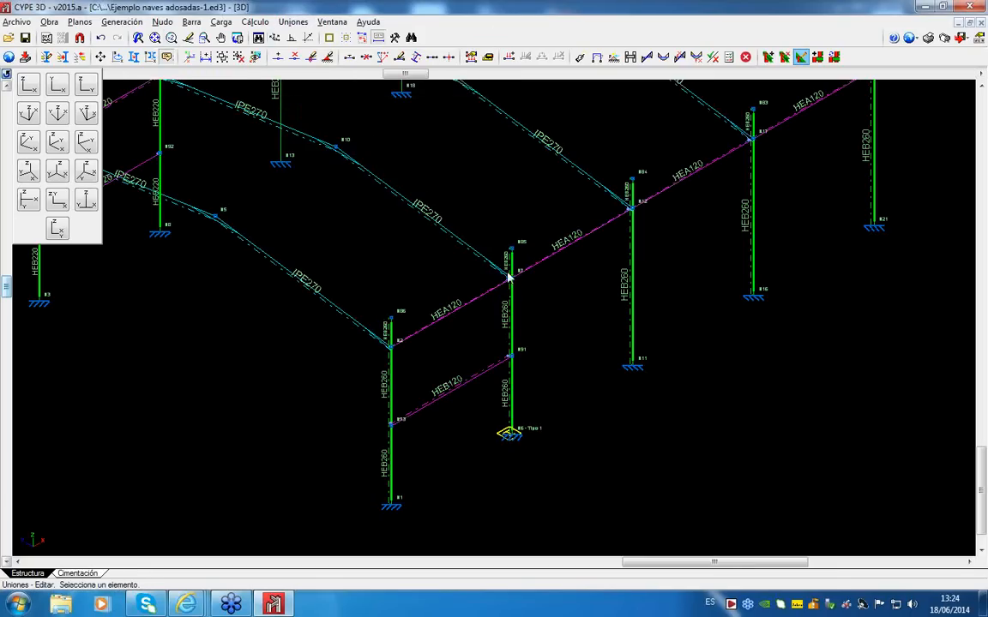
click(291, 21)
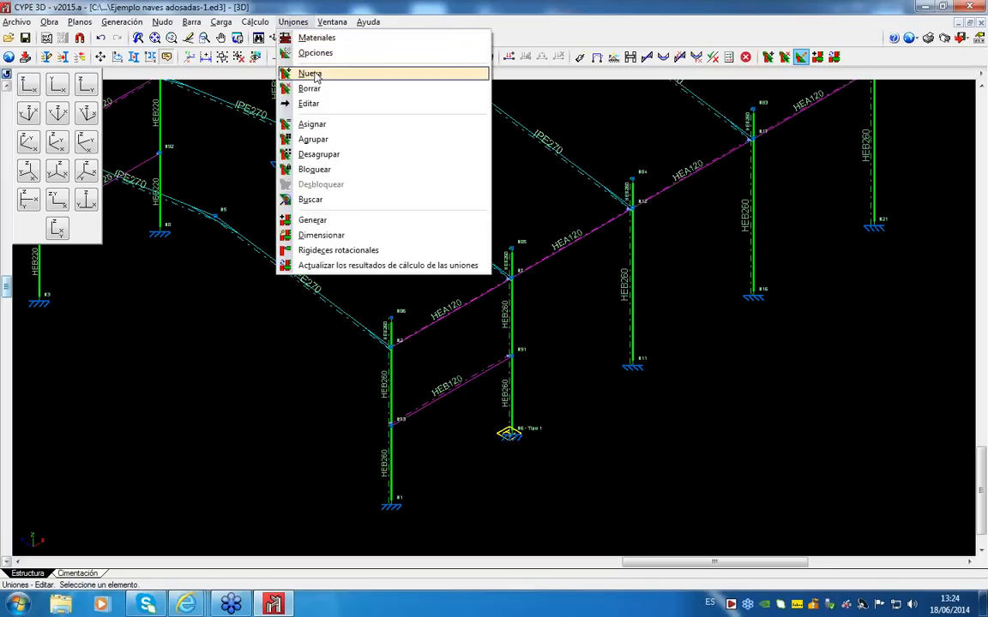
click(311, 75)
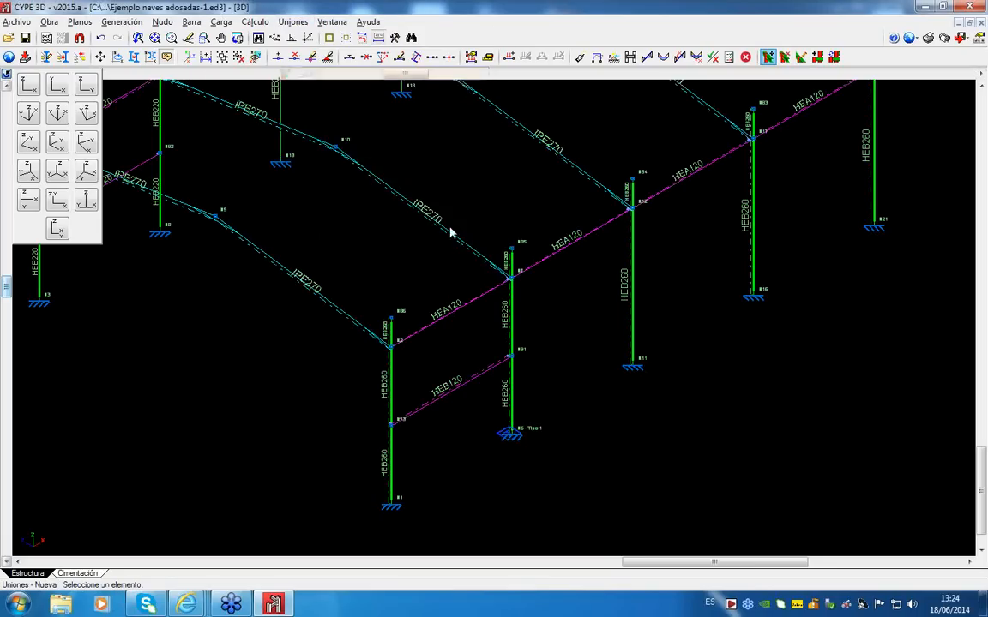
scroll(511, 281, up, 4)
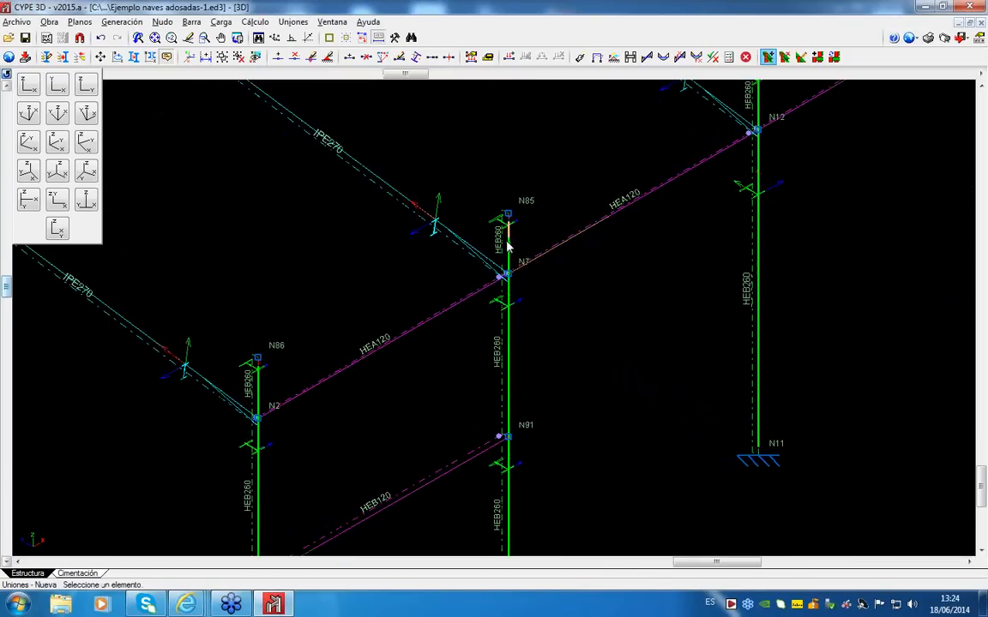
click(509, 302)
click(495, 259)
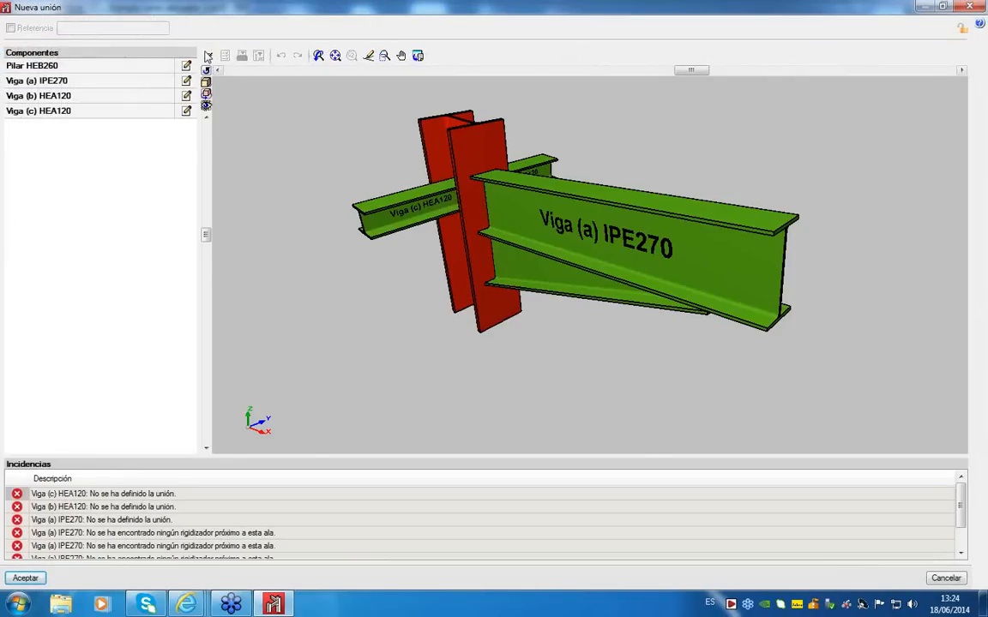
Step: Automatically size the joint with all three beams bolted and pretensioned bolts only for Viga (a) IPE270, and view the complete checks
click(208, 56)
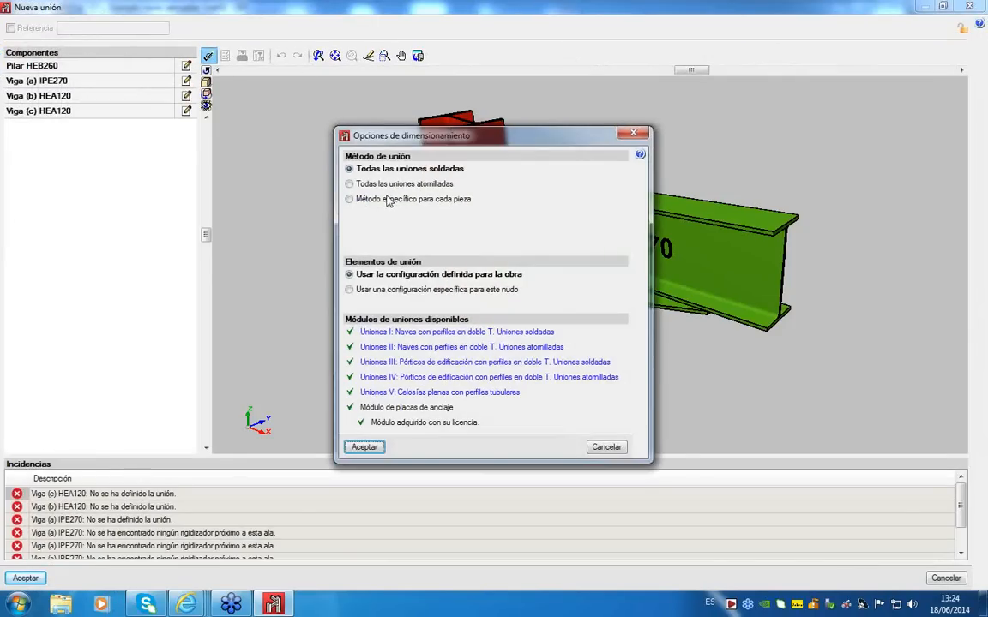
click(412, 201)
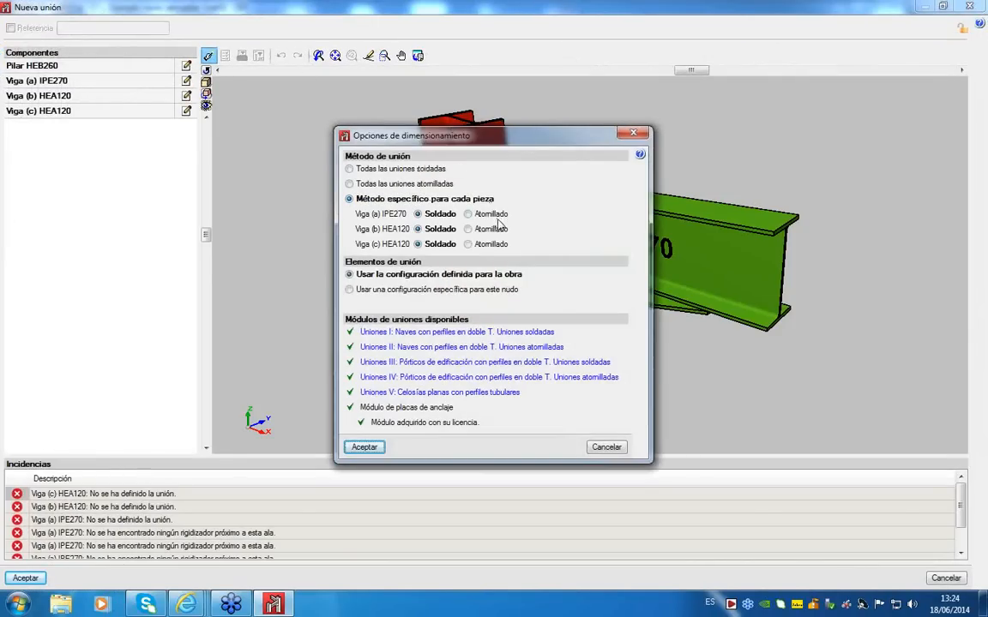
click(375, 183)
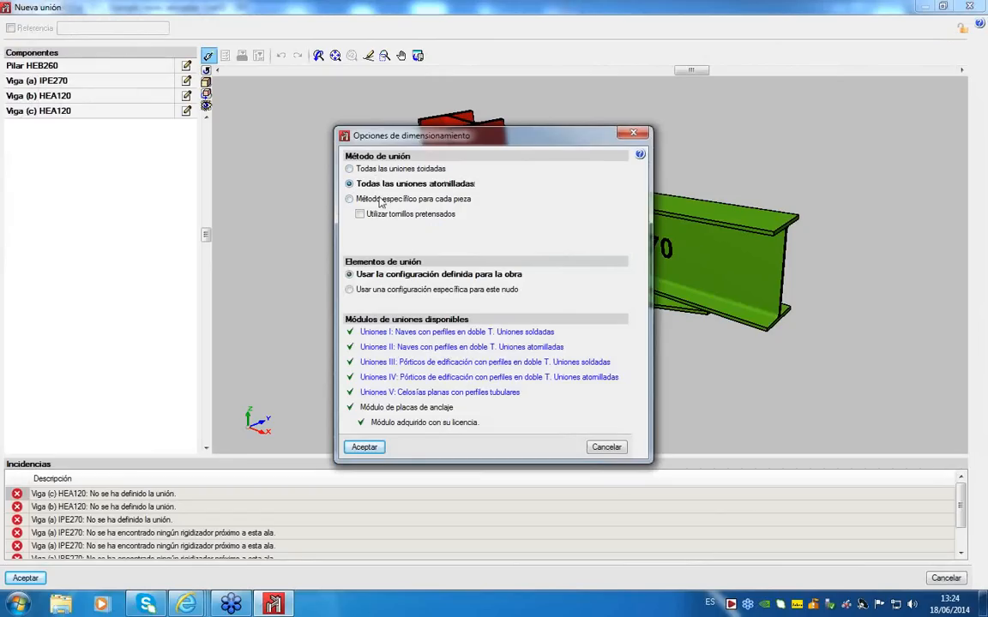
click(382, 199)
click(480, 216)
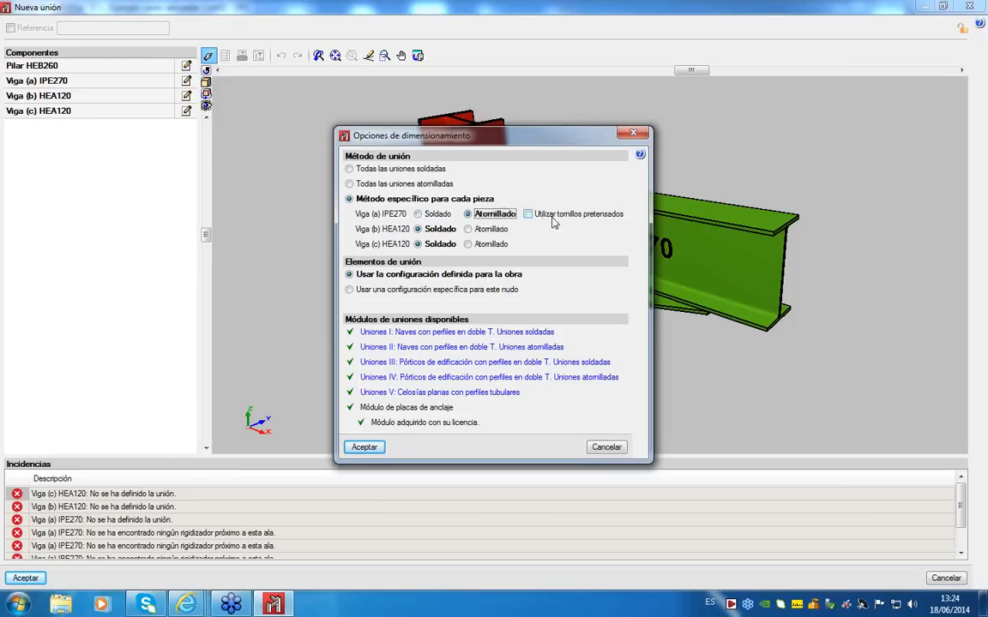
click(469, 229)
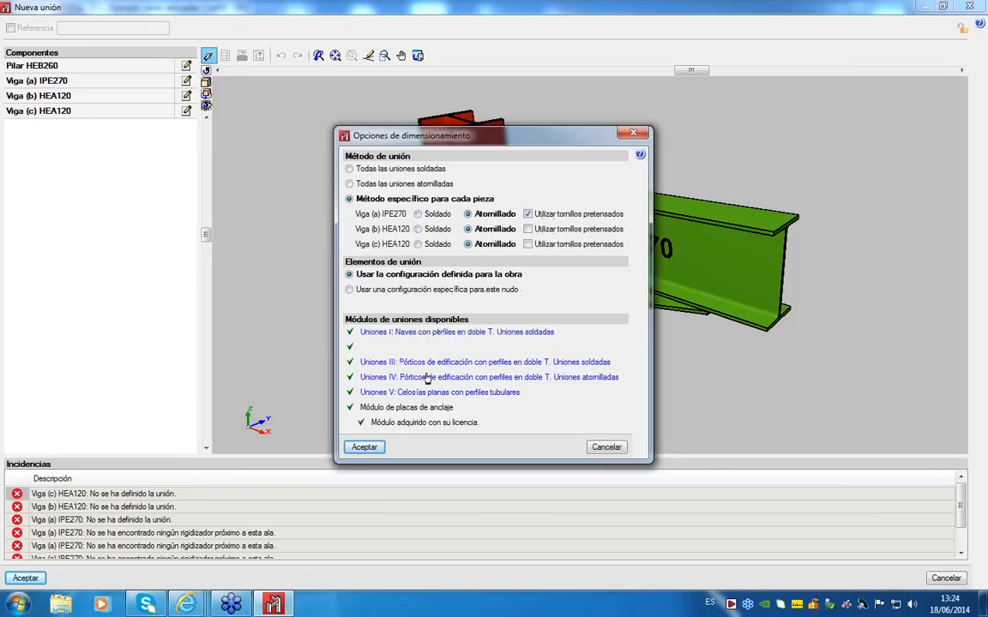
click(360, 447)
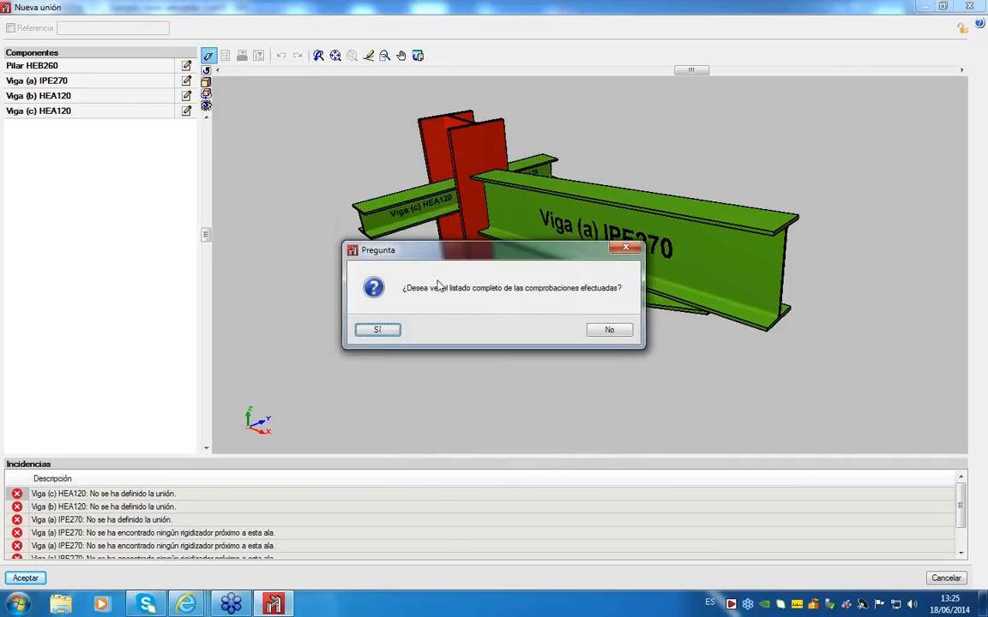
click(390, 331)
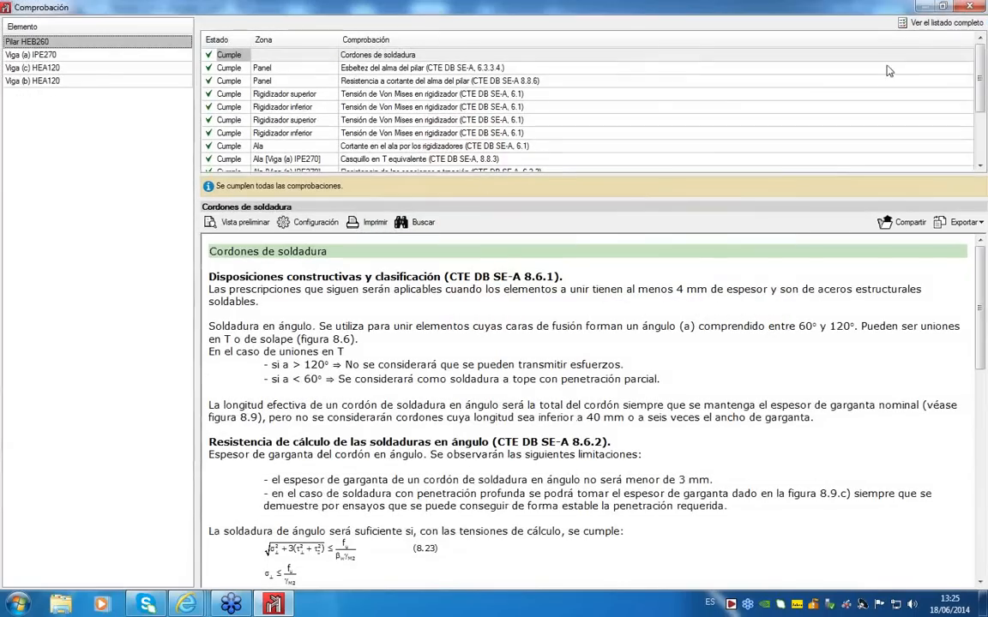
click(972, 6)
Step: Open the joint's detail drawing and examine the pretensioned bolts, front plate and haunch of Viga (a) in Sección A - A
middle_drag(522, 219, 710, 150)
click(258, 57)
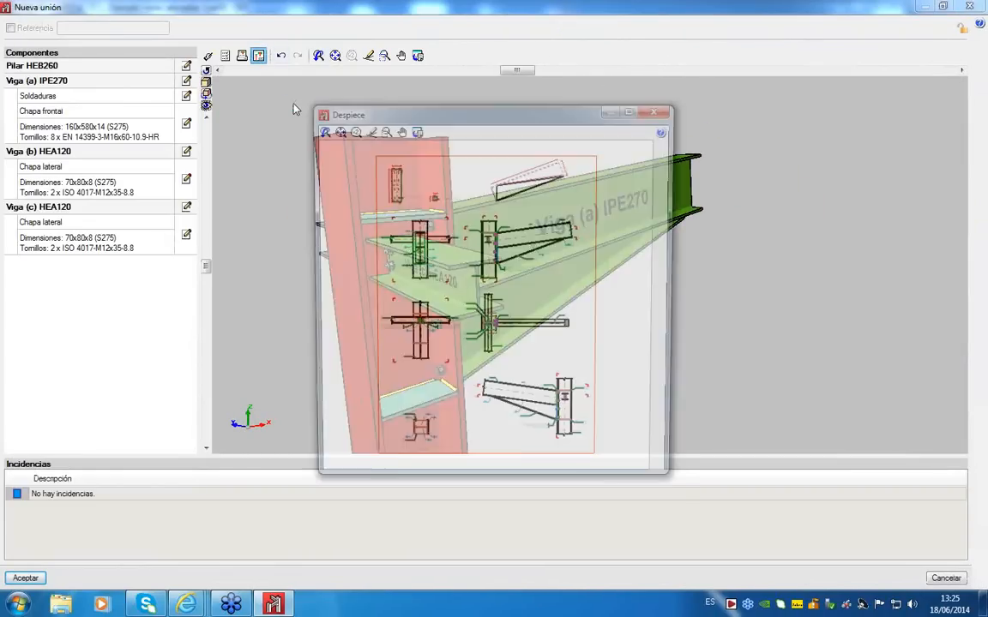
double_click(457, 117)
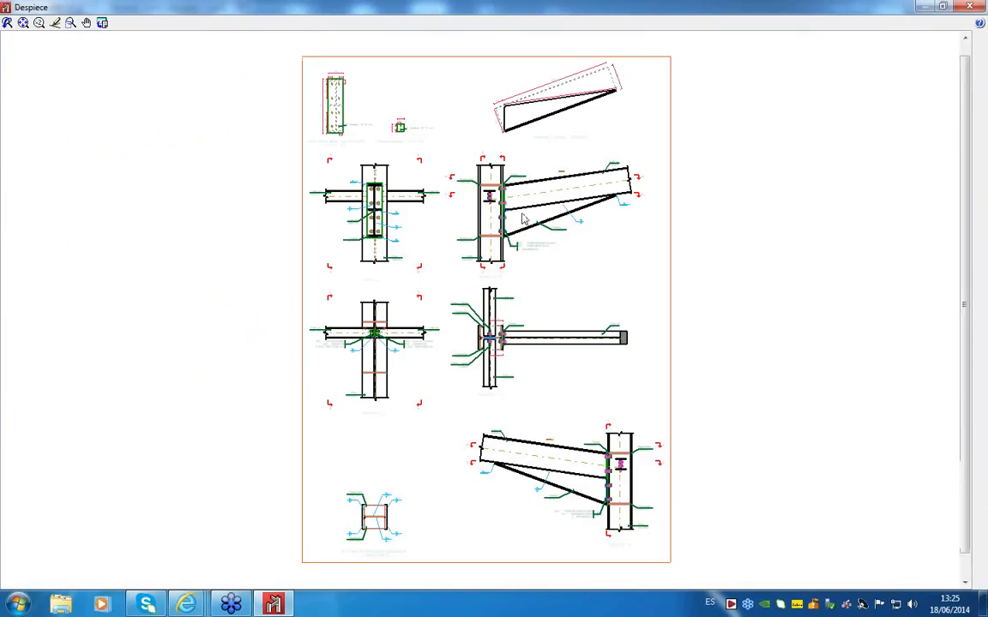
scroll(514, 257, up, 6)
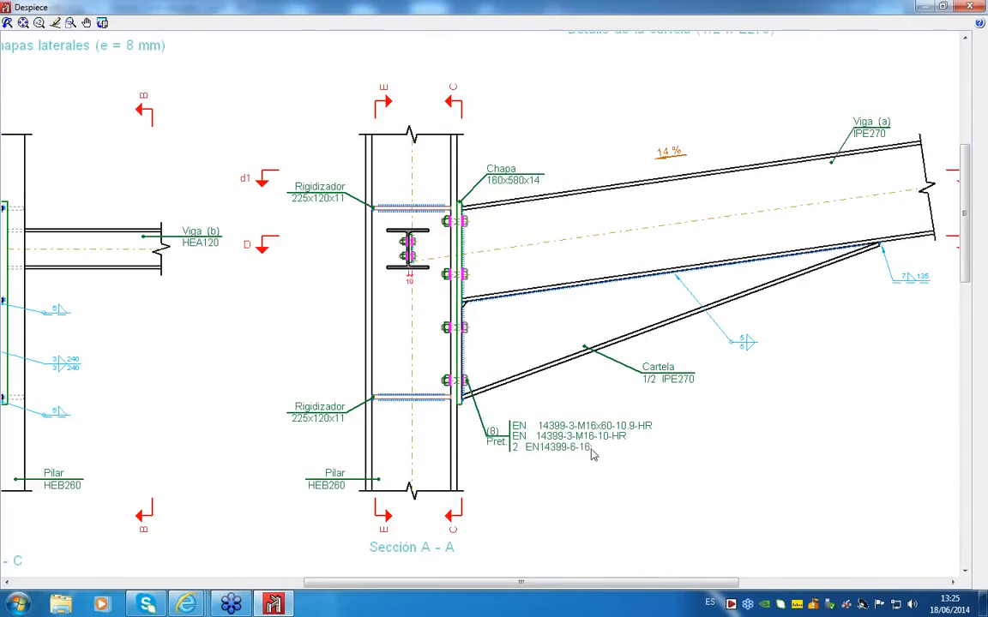
scroll(463, 414, up, 5)
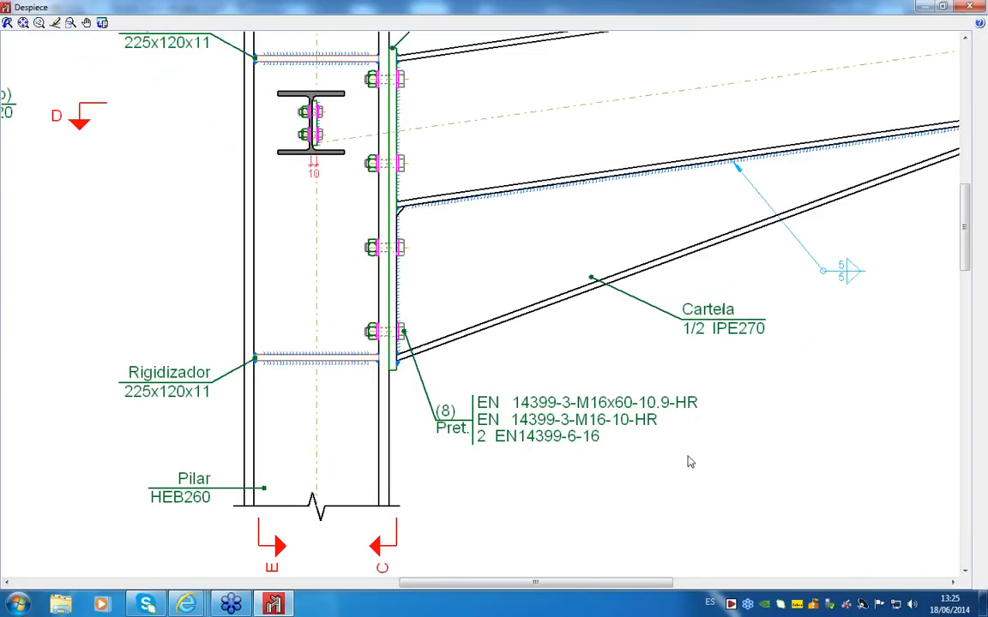
scroll(702, 429, down, 2)
scroll(561, 347, down, 2)
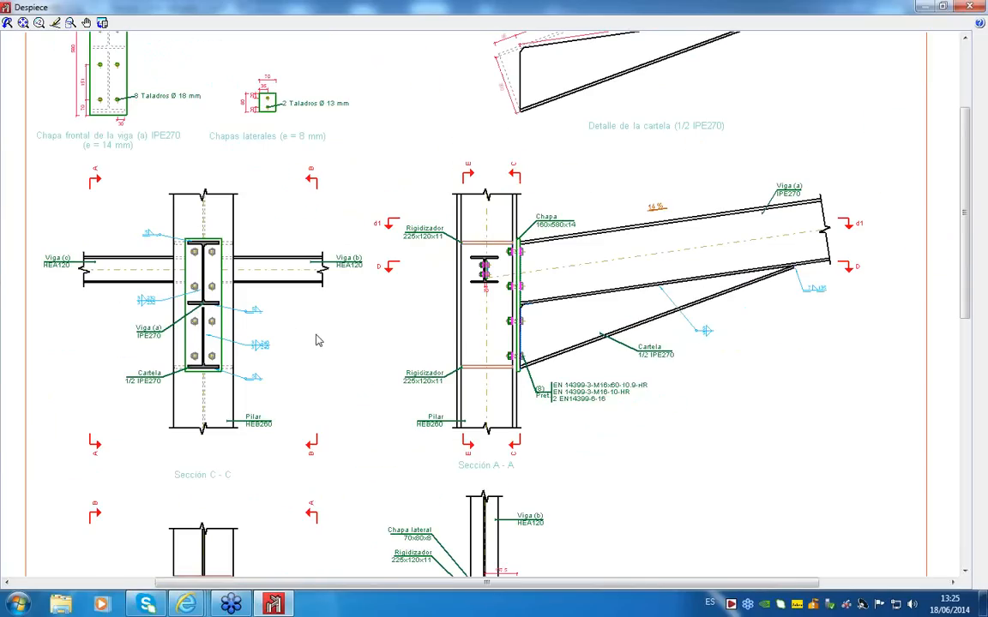
scroll(392, 371, down, 2)
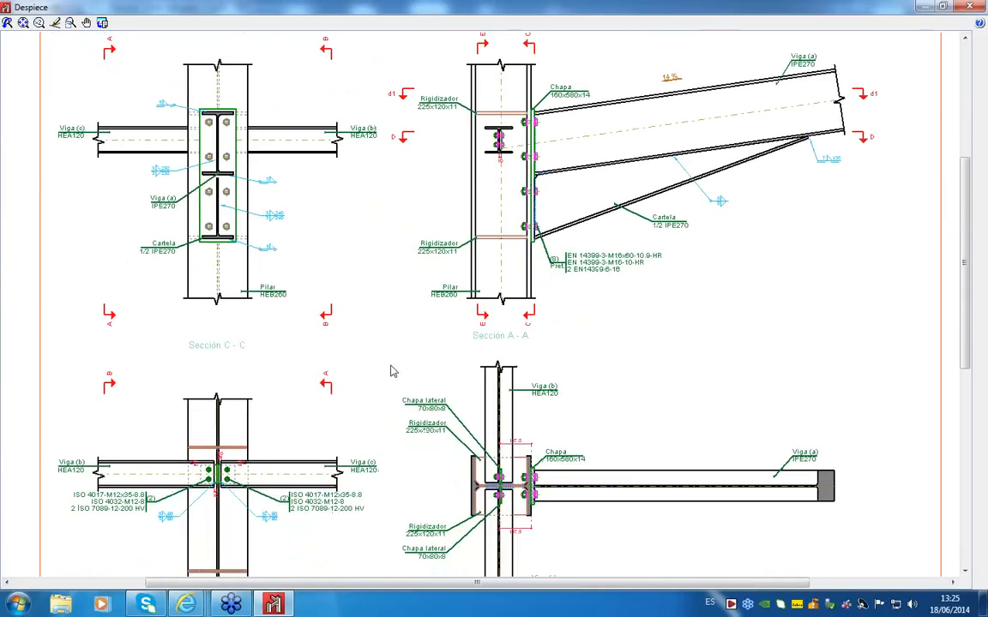
Step: Examine the side plates and bolts of Viga (b) and Viga (c) in the detail drawing, and close the joint discarding it
scroll(392, 371, up, 2)
scroll(566, 403, up, 1)
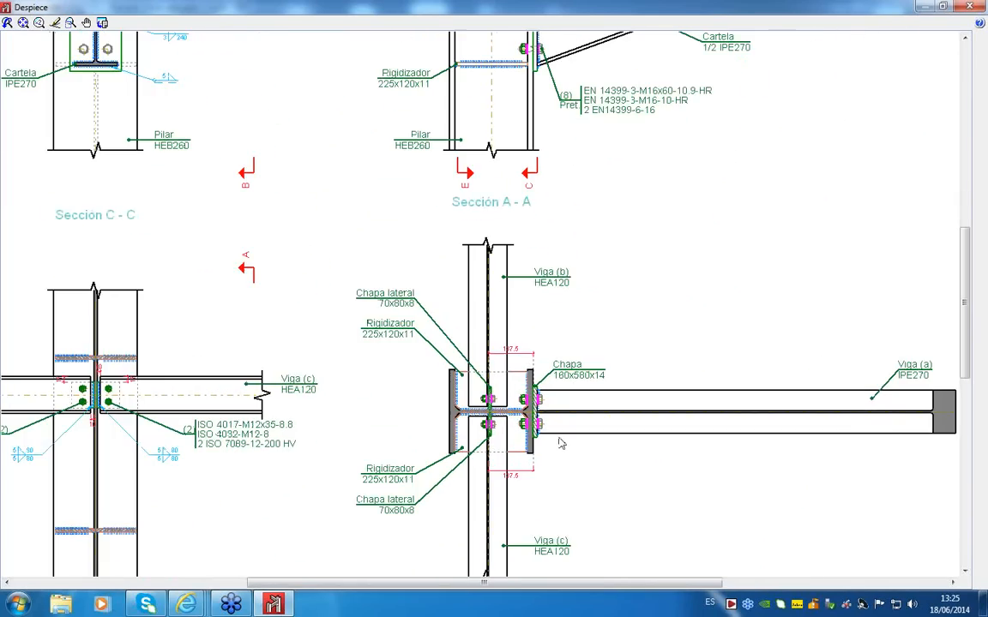
scroll(558, 441, down, 2)
scroll(287, 445, up, 2)
scroll(287, 445, up, 2)
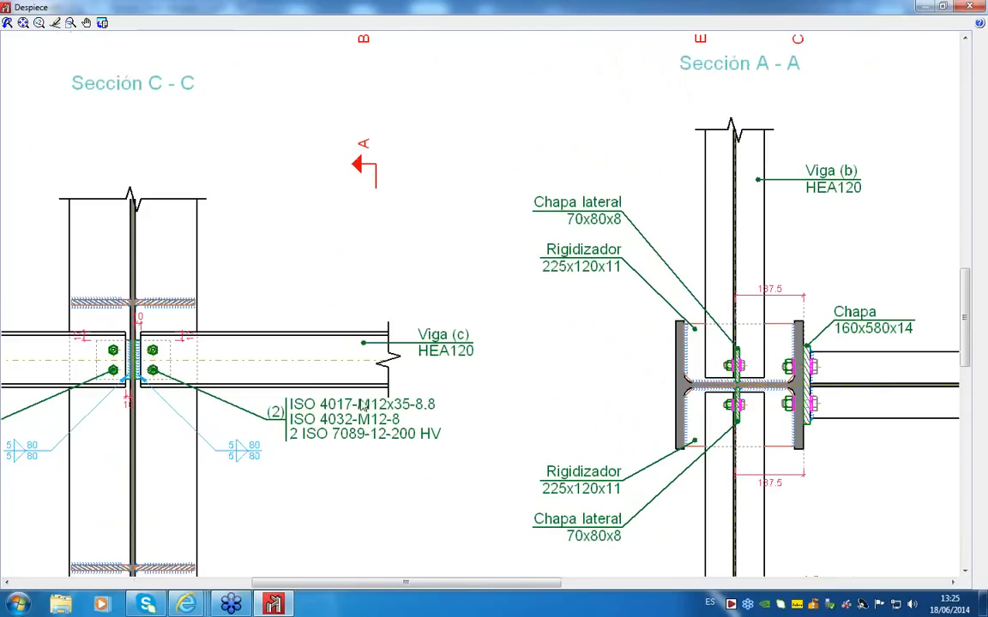
scroll(420, 334, down, 3)
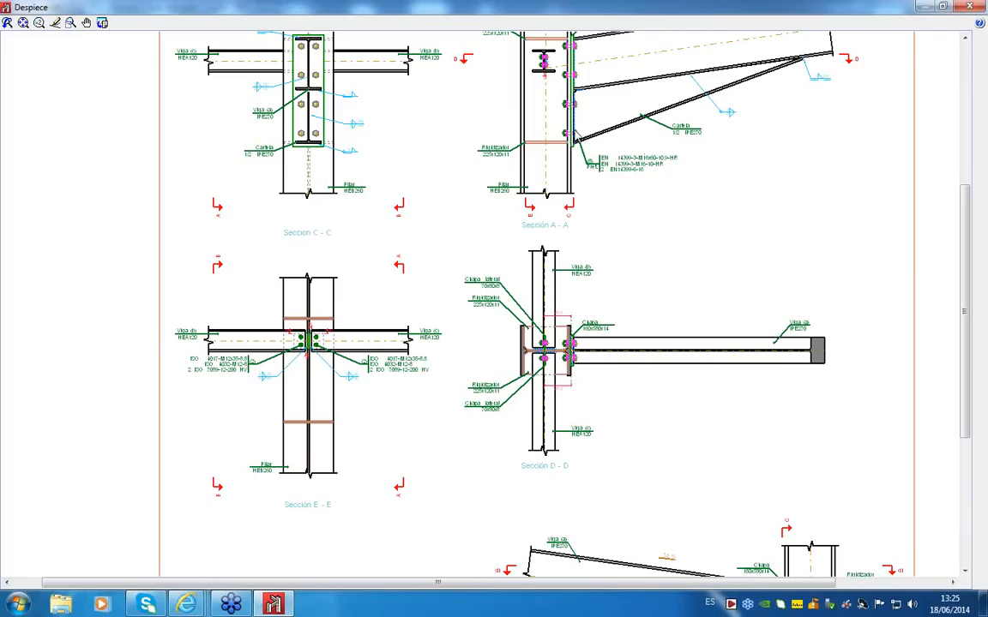
scroll(556, 209, down, 3)
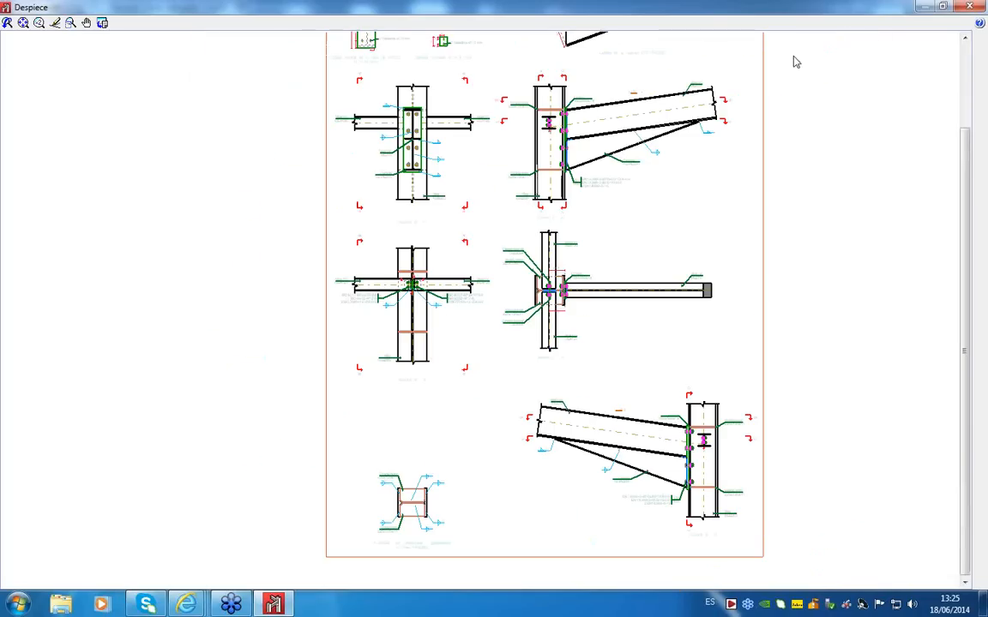
click(967, 6)
click(968, 6)
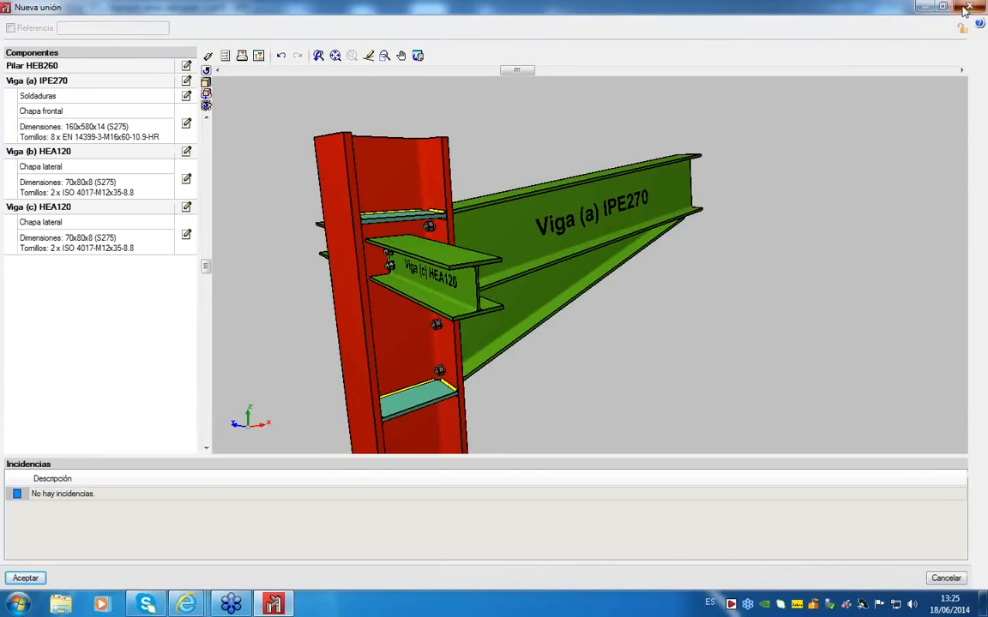
click(331, 332)
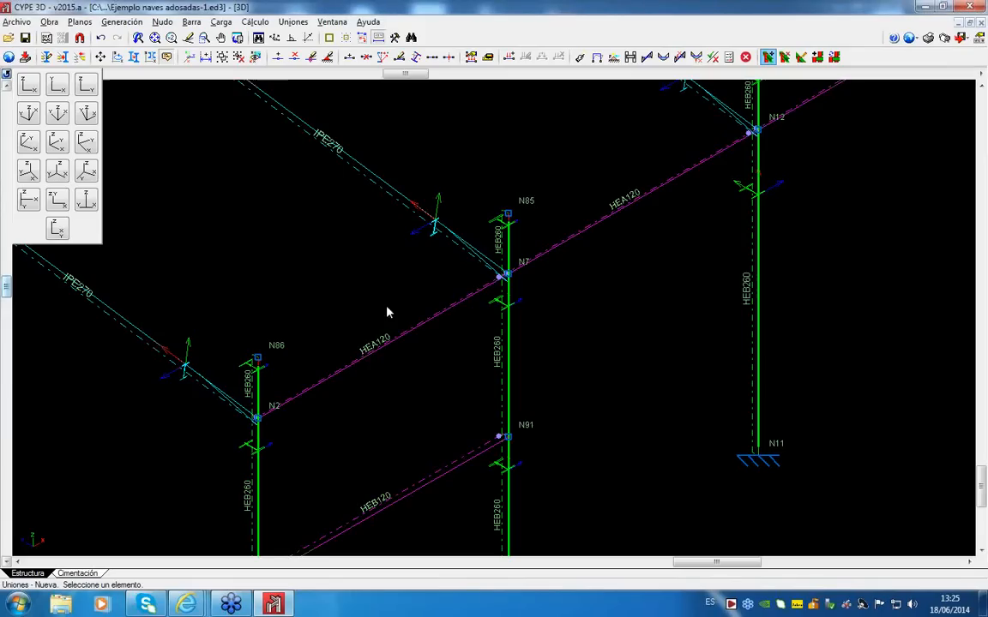
Step: Generate the joints for the whole structure
click(292, 21)
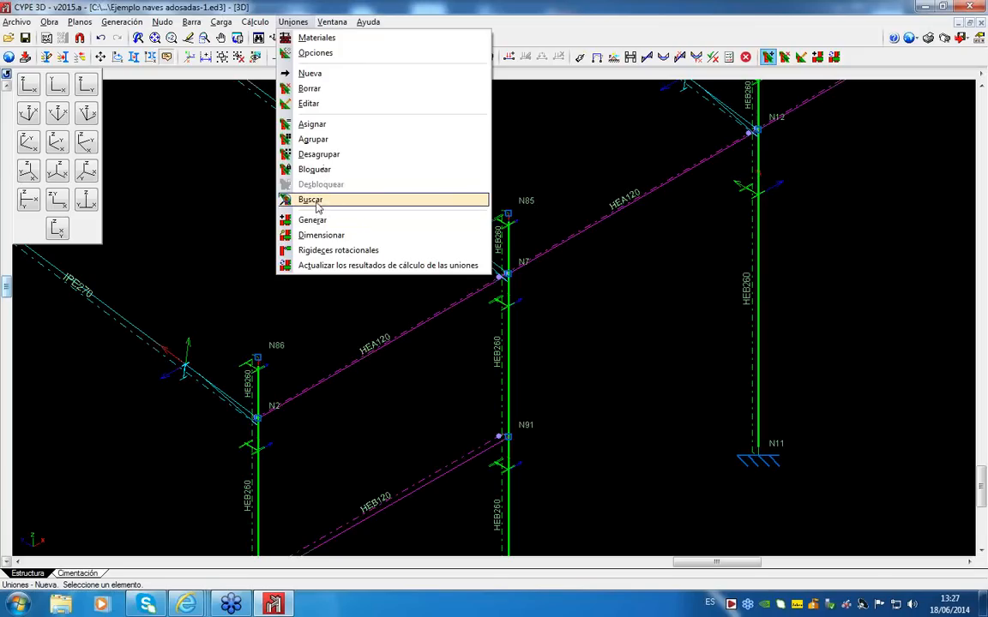
click(314, 104)
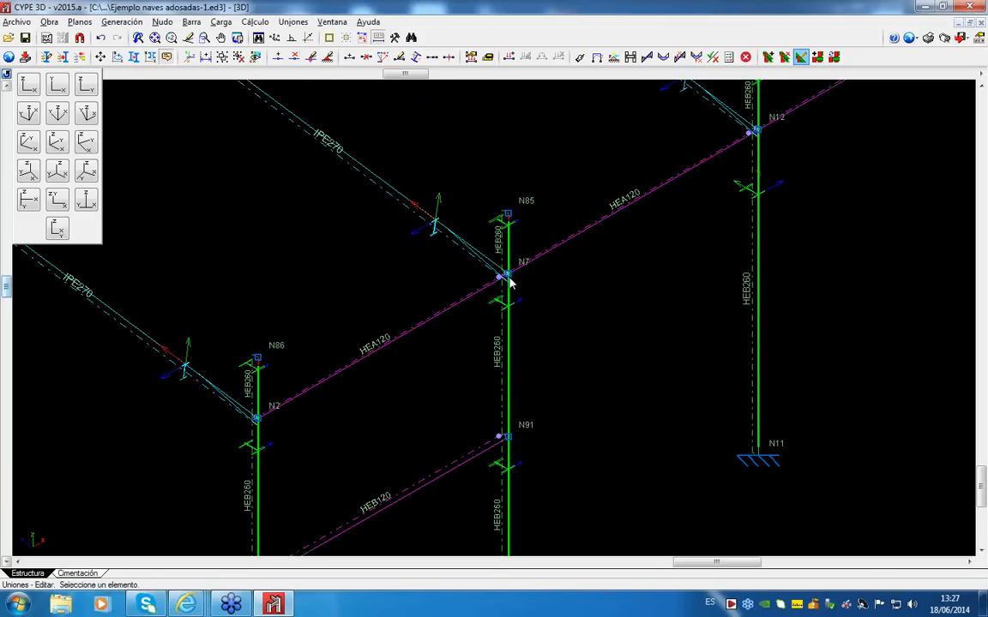
scroll(514, 287, down, 3)
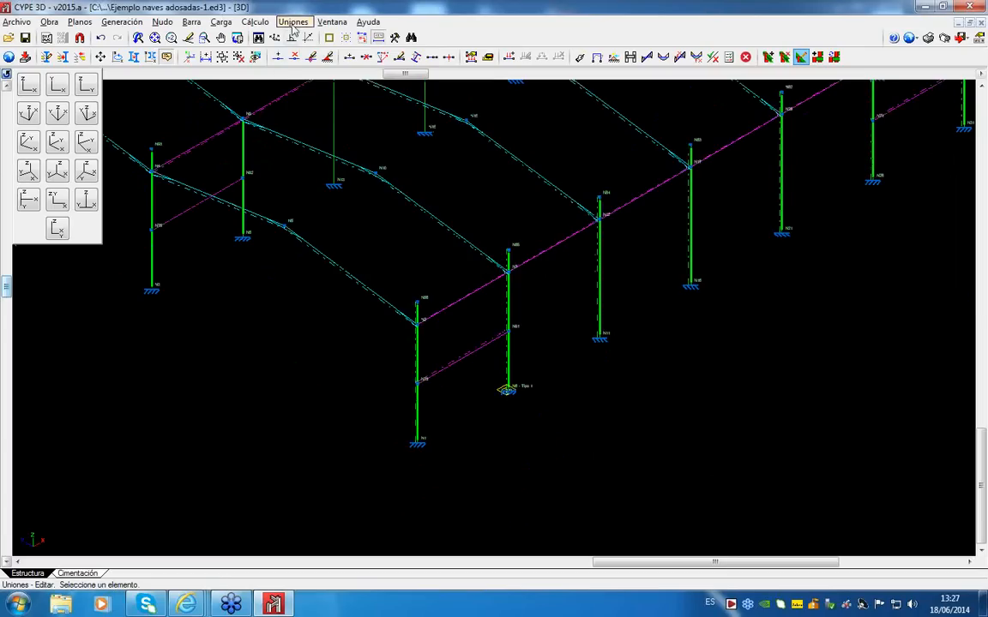
click(292, 21)
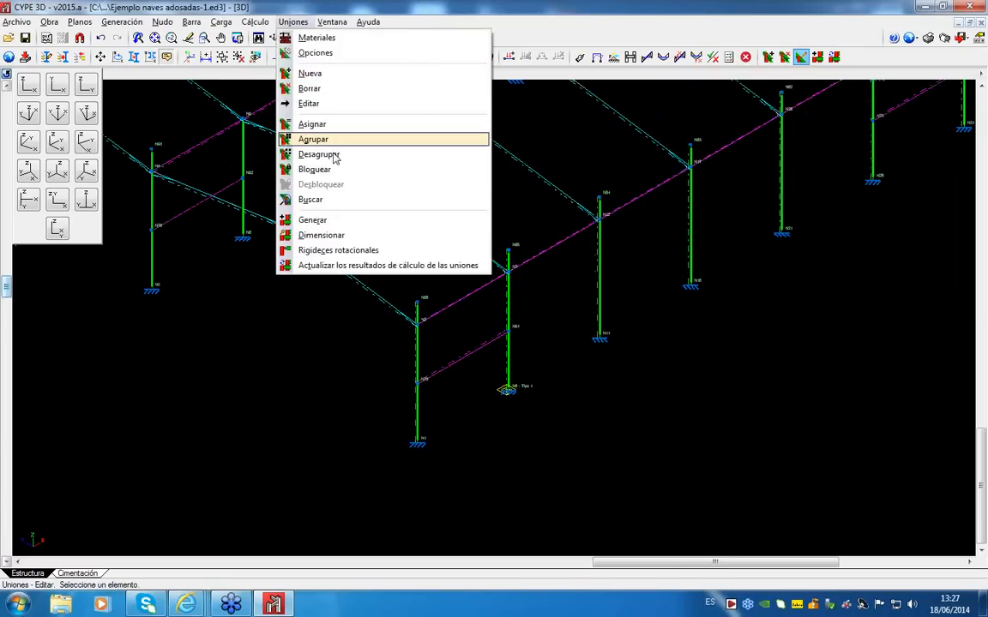
click(302, 220)
click(396, 330)
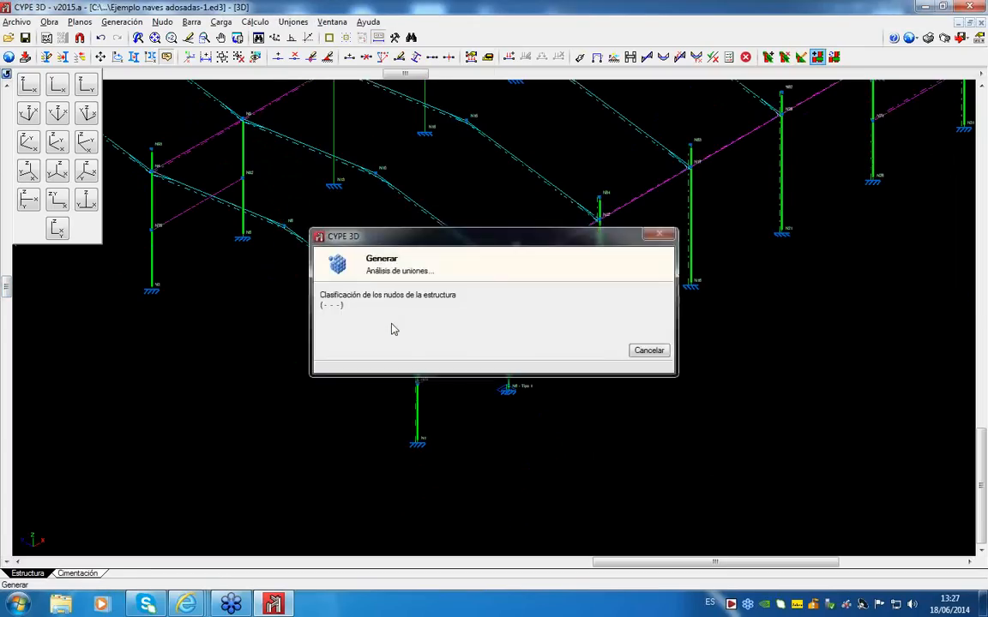
Step: Open the Tipo 10 joint at node N7 for editing and assign it the reference T-1
click(495, 330)
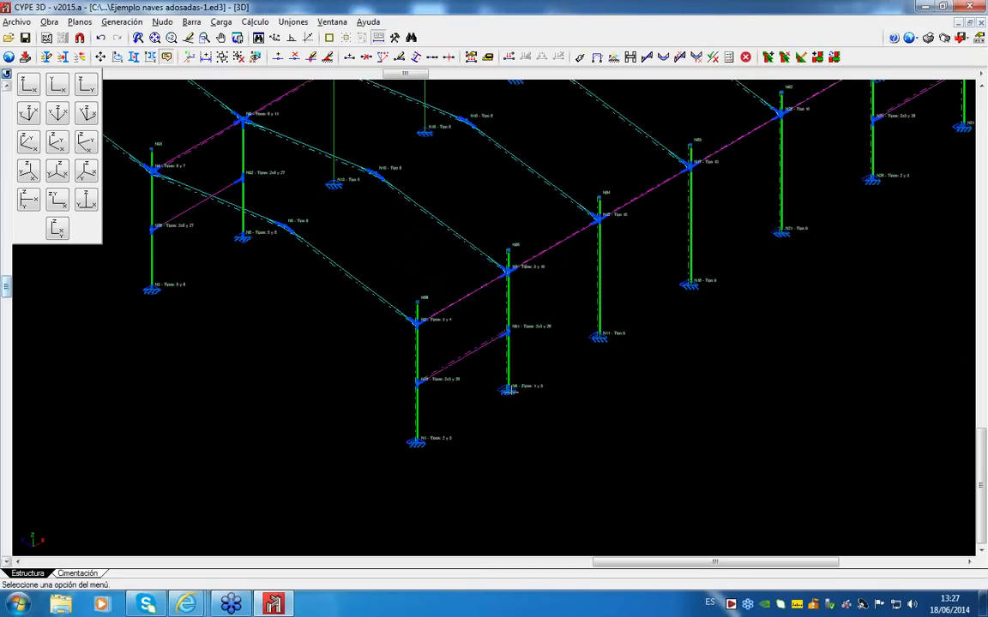
scroll(524, 300, up, 4)
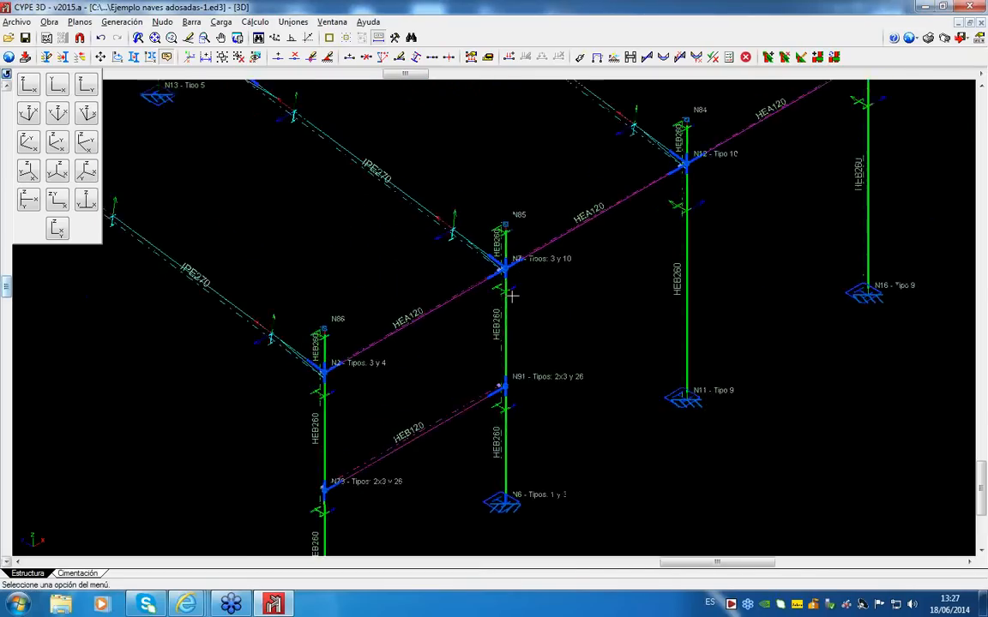
click(293, 21)
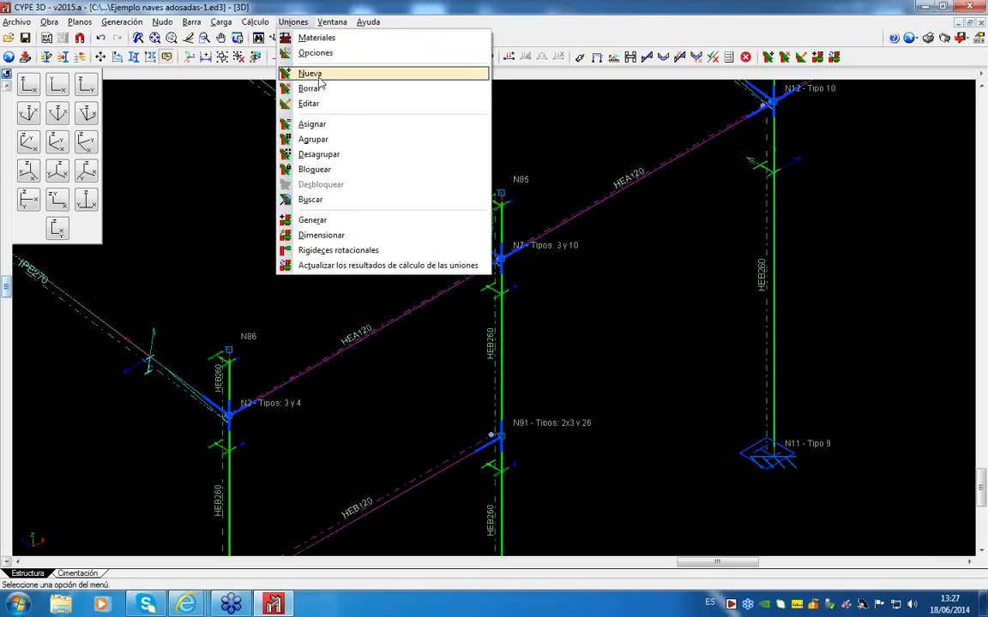
click(307, 103)
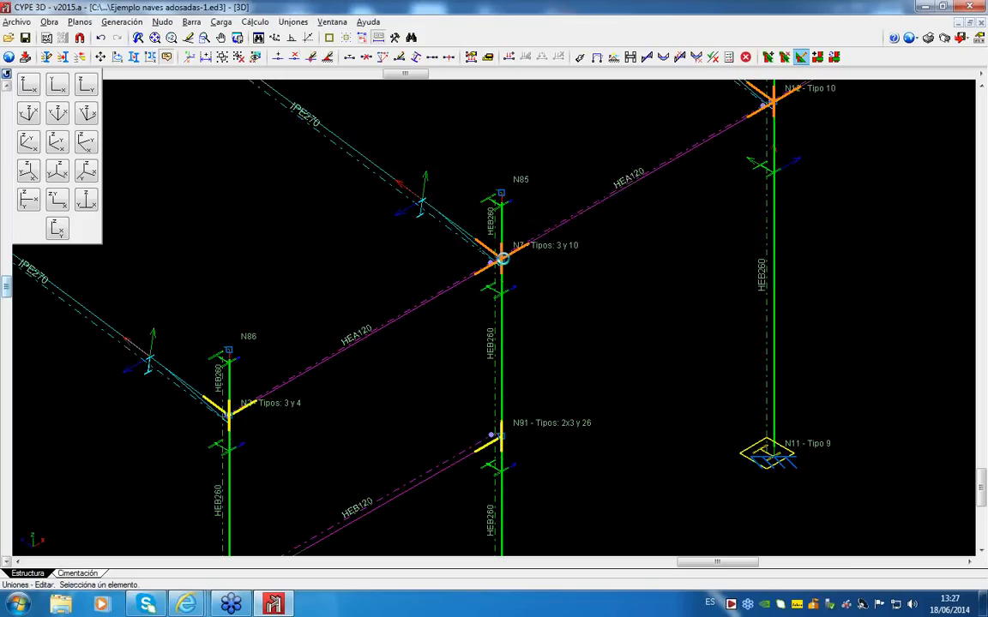
click(502, 258)
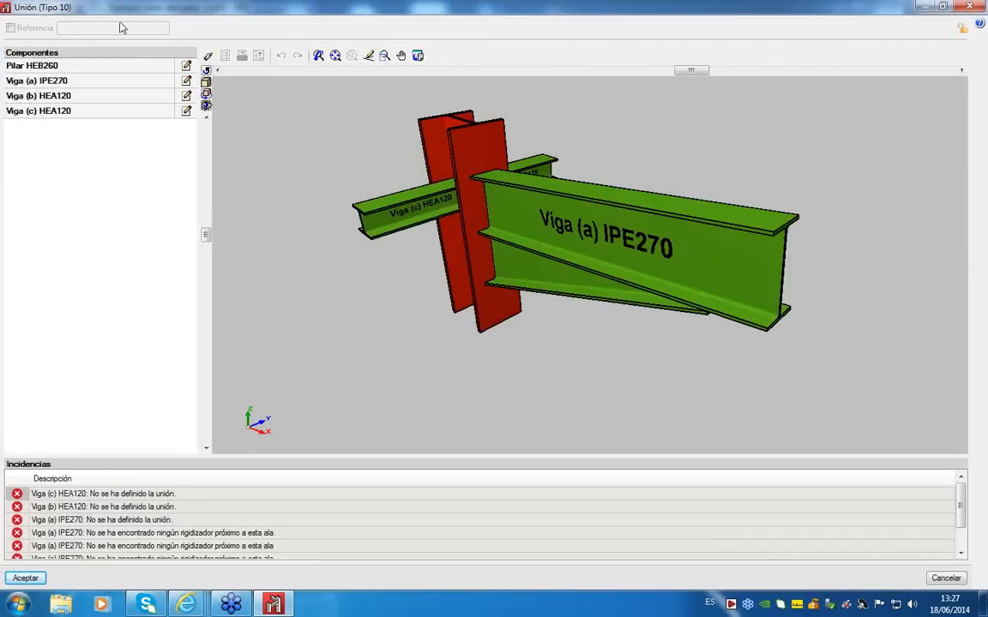
click(10, 29)
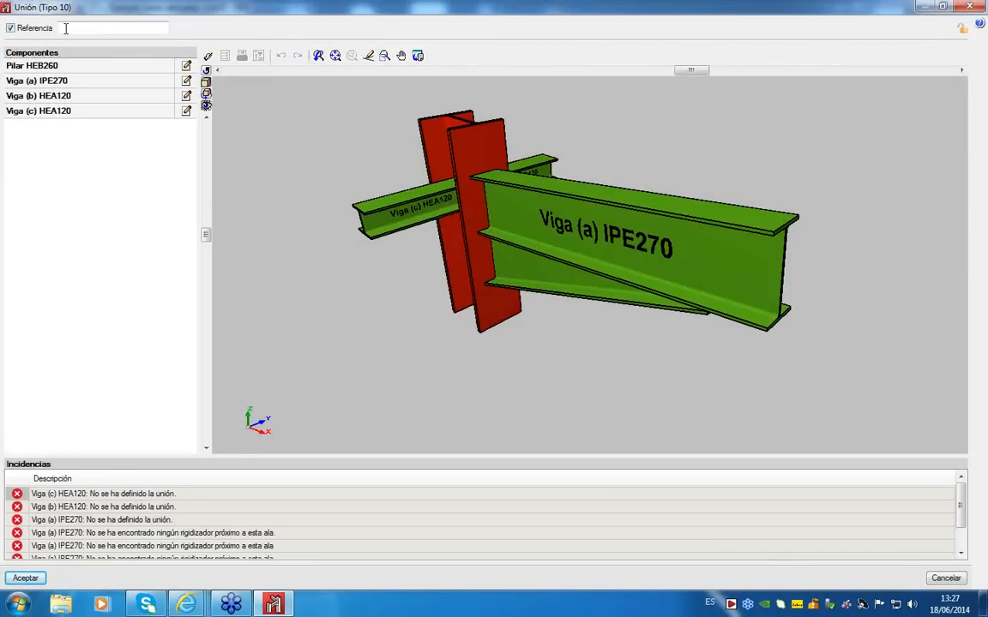
click(65, 28)
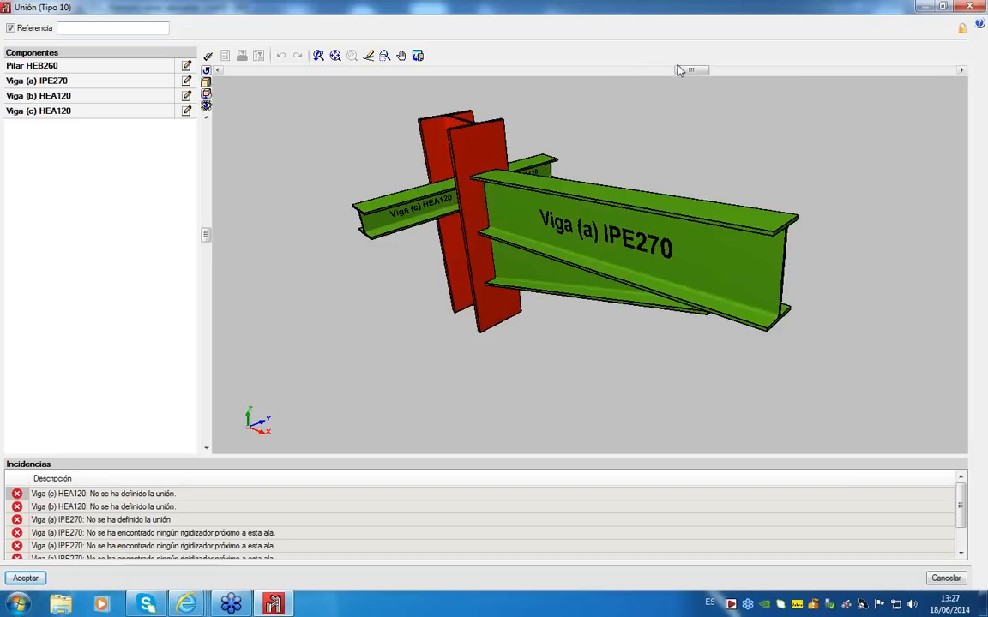
click(613, 69)
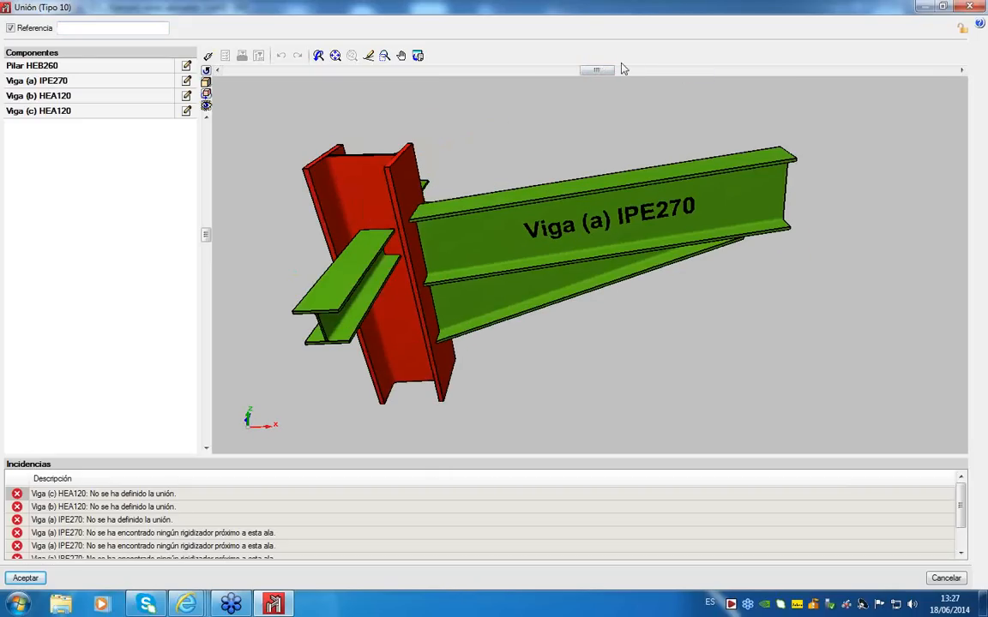
click(69, 30)
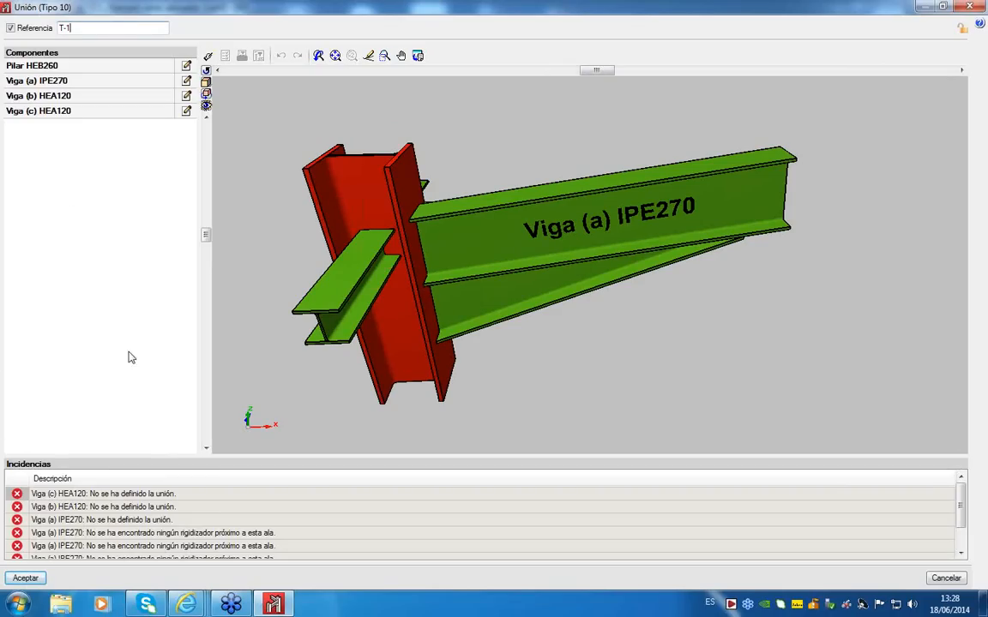
Step: Automatically size joint T-1 with all connections welded, skip the full checks listing and accept the joint
click(207, 56)
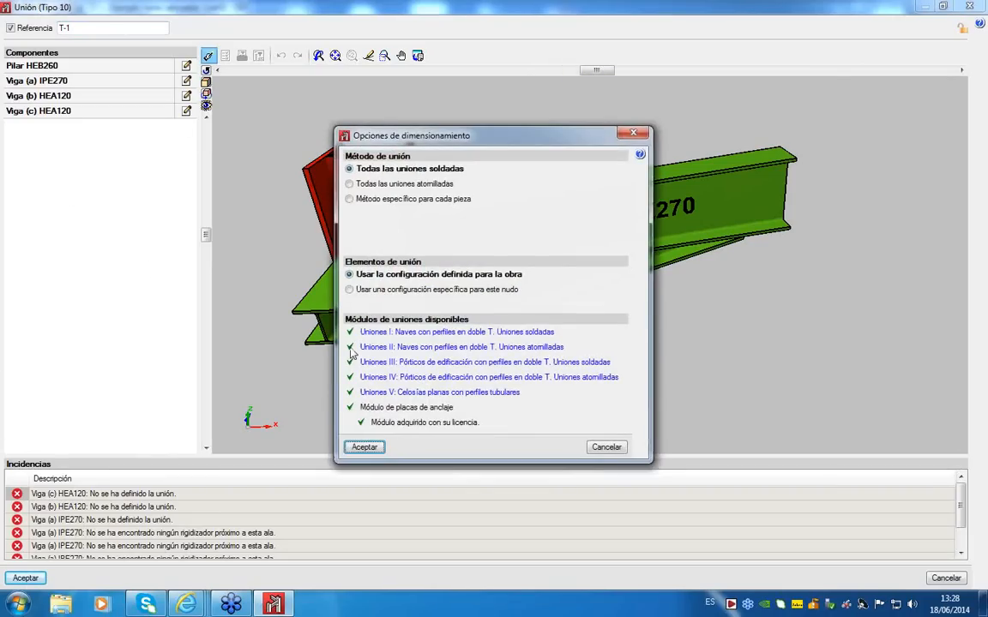
click(364, 447)
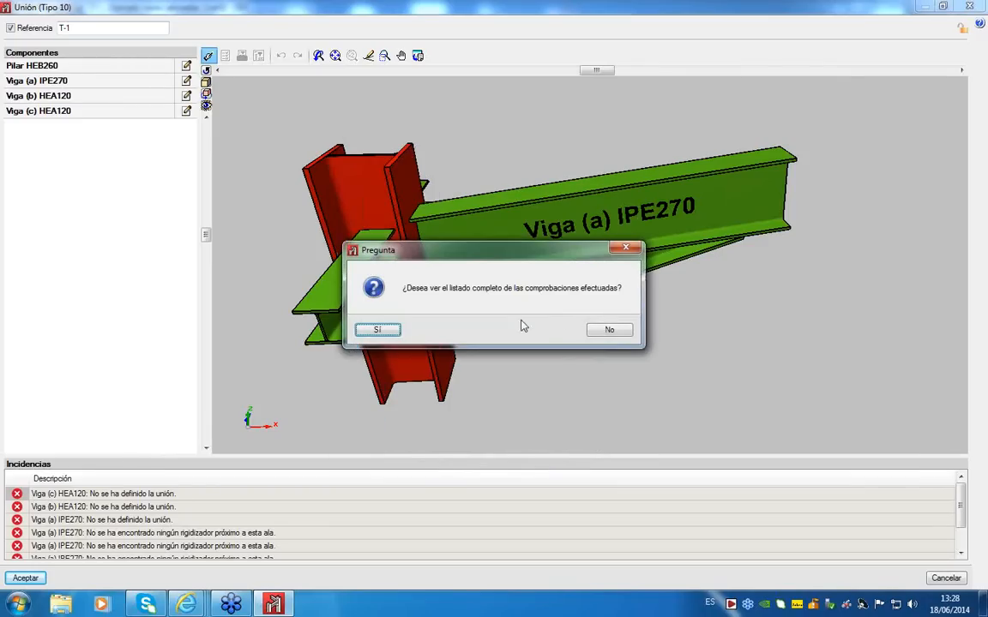
click(597, 331)
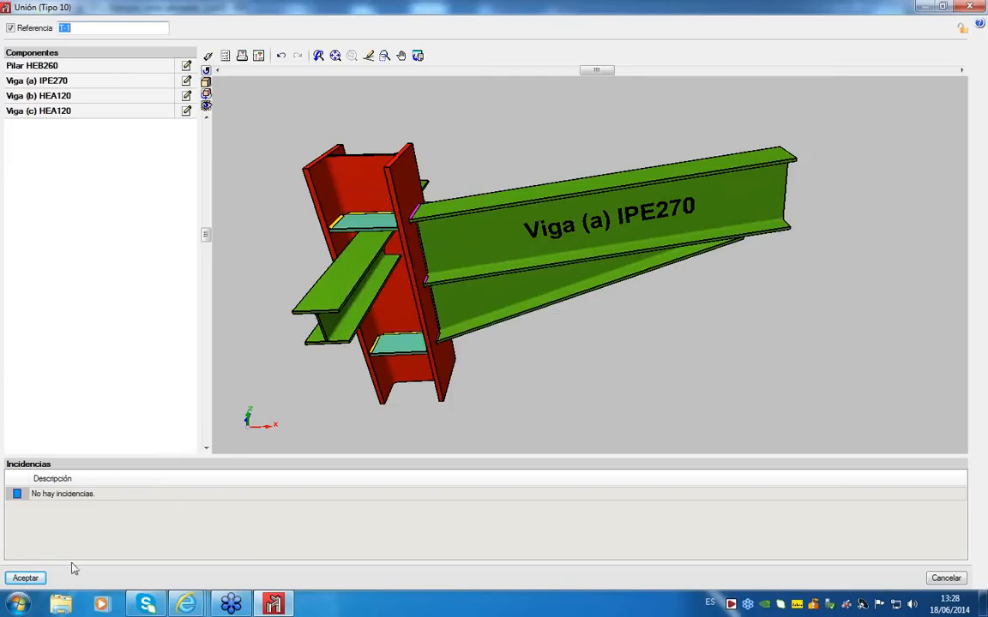
middle_drag(222, 388, 305, 341)
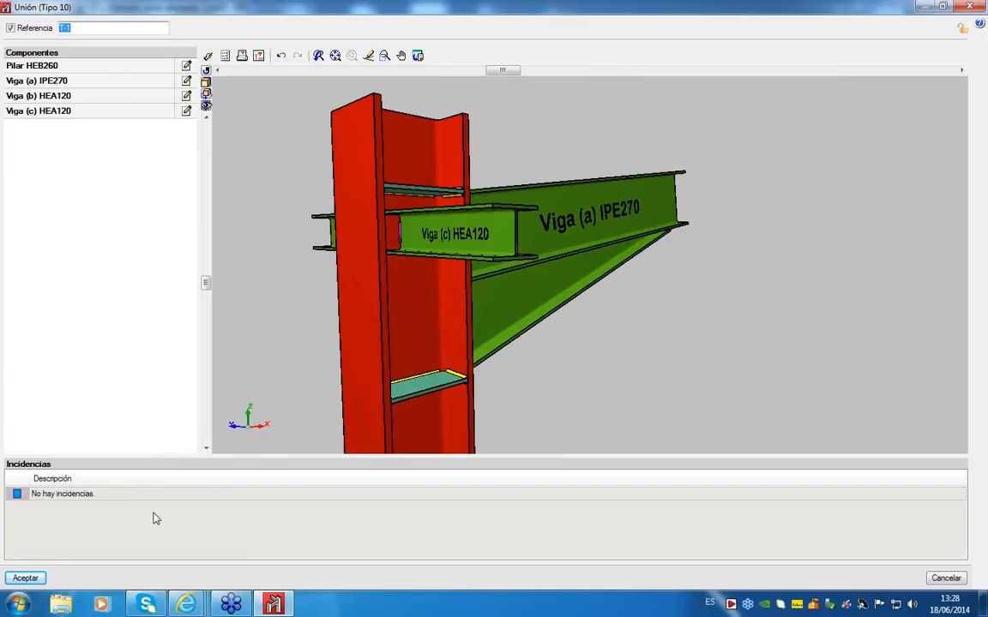
click(25, 578)
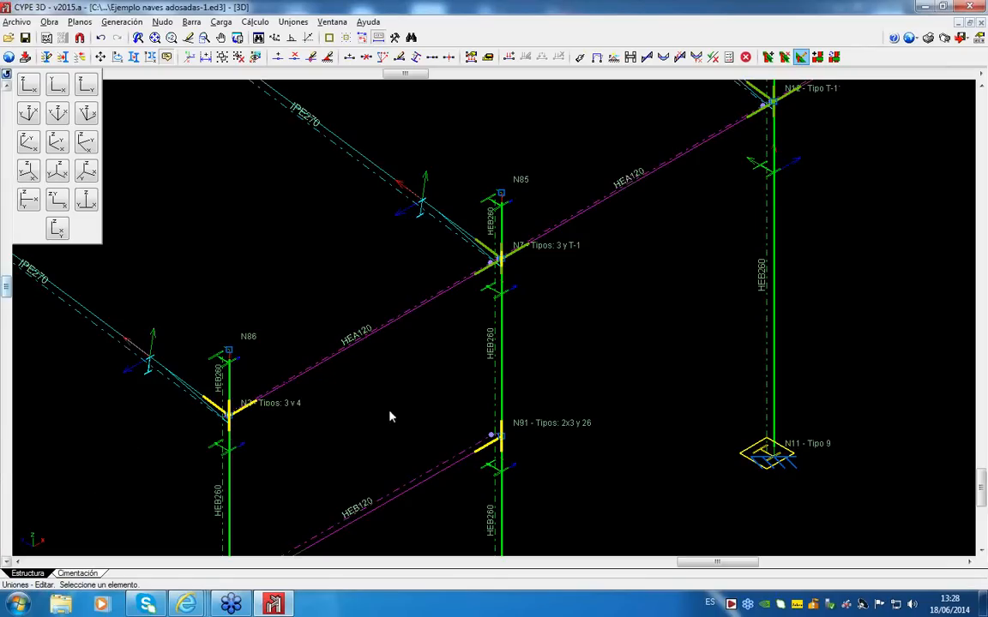
Step: Search the structure for joints with reference T-1 without whole-word matching, examine where they are located and close the search
click(250, 21)
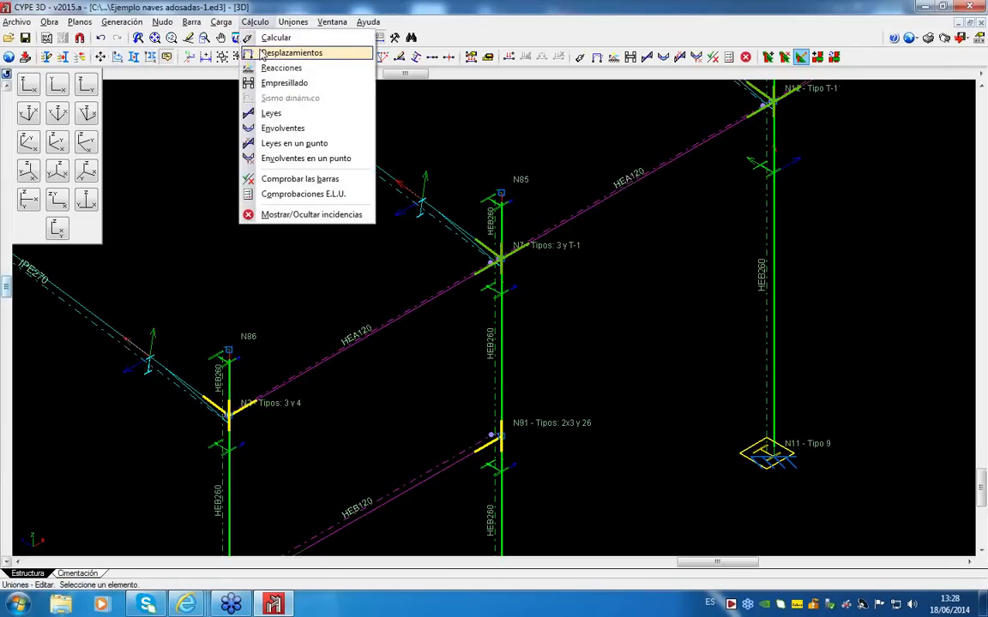
mouse_move(292, 22)
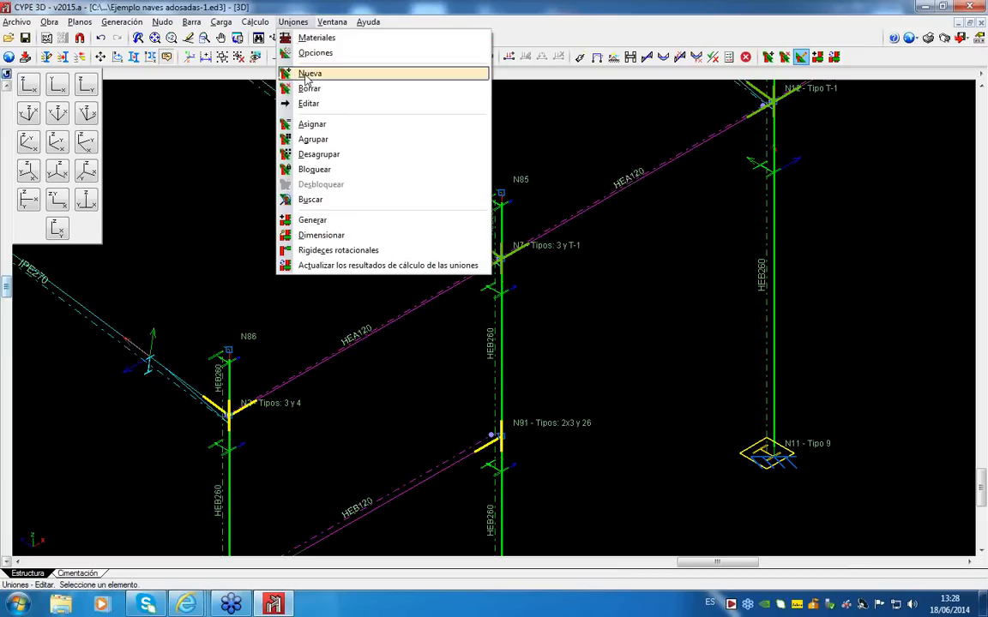
click(317, 199)
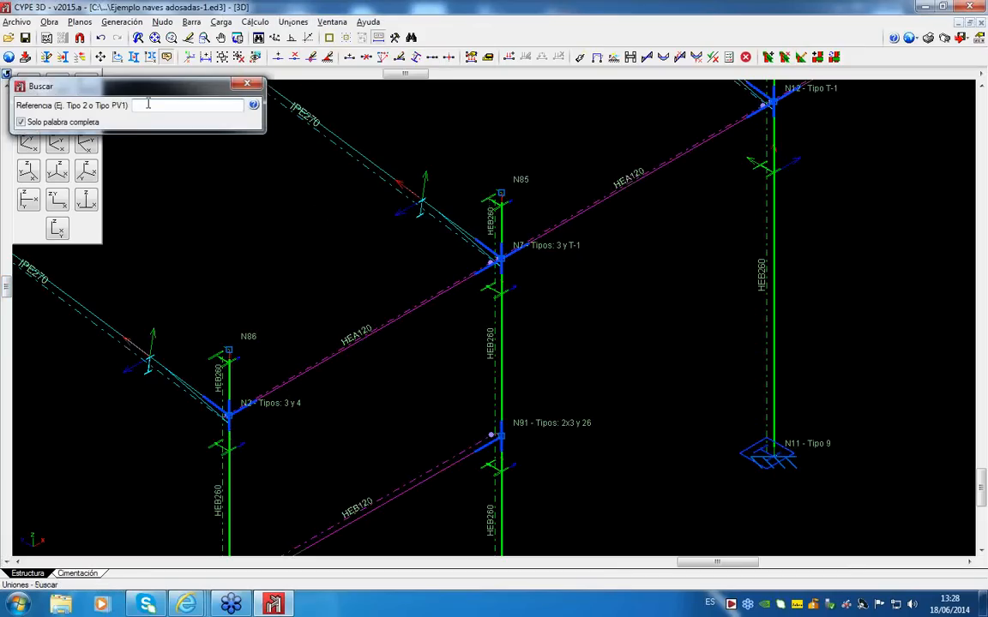
text(T-1)
click(73, 120)
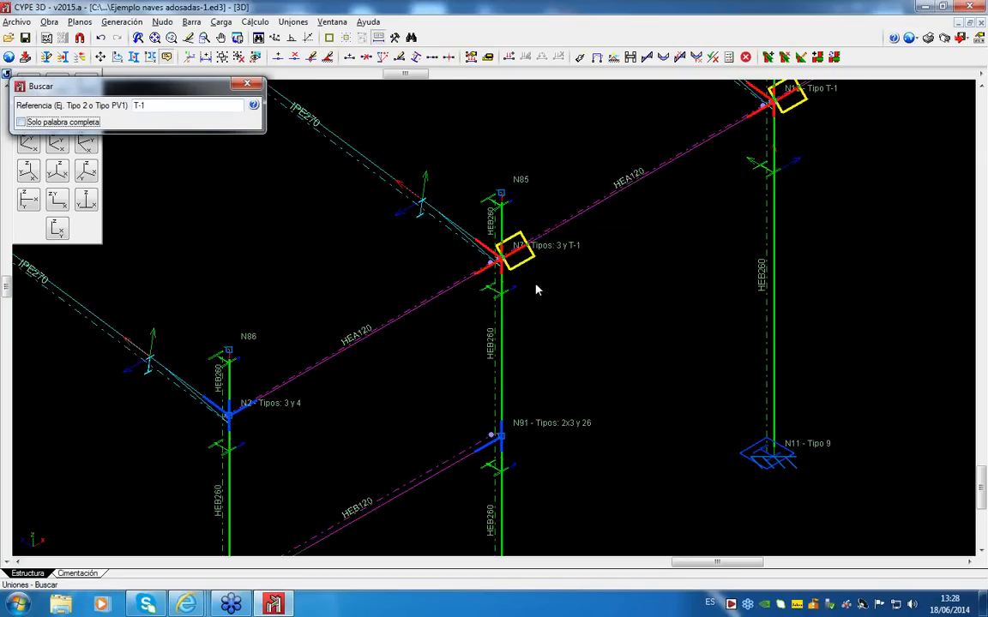
scroll(536, 287, down, 5)
scroll(536, 288, down, 2)
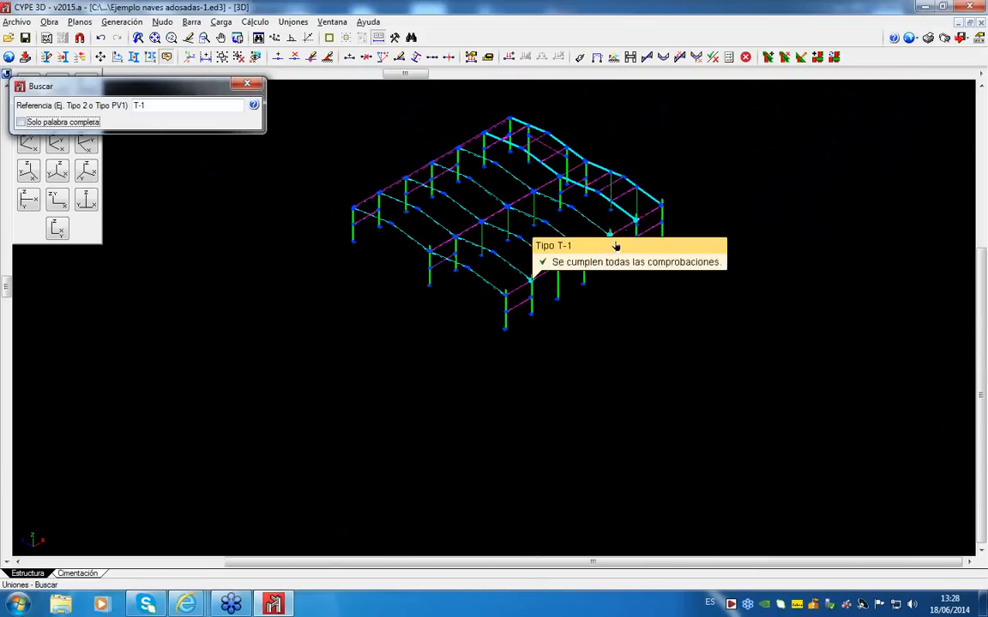
scroll(536, 283, up, 5)
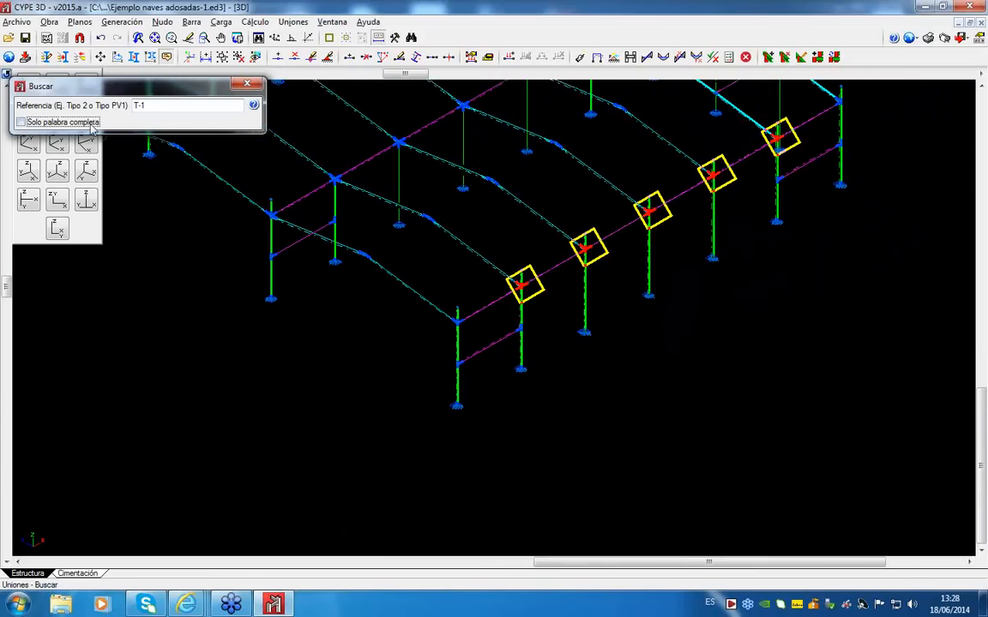
click(247, 84)
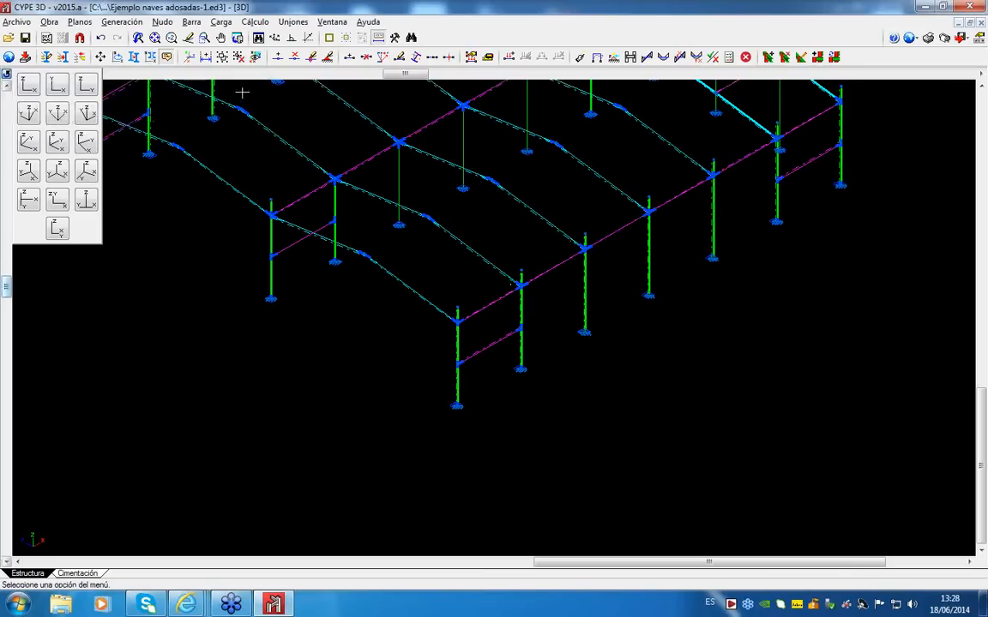
Step: Automatically size all joints of the structure with welded connections
scroll(640, 245, up, 5)
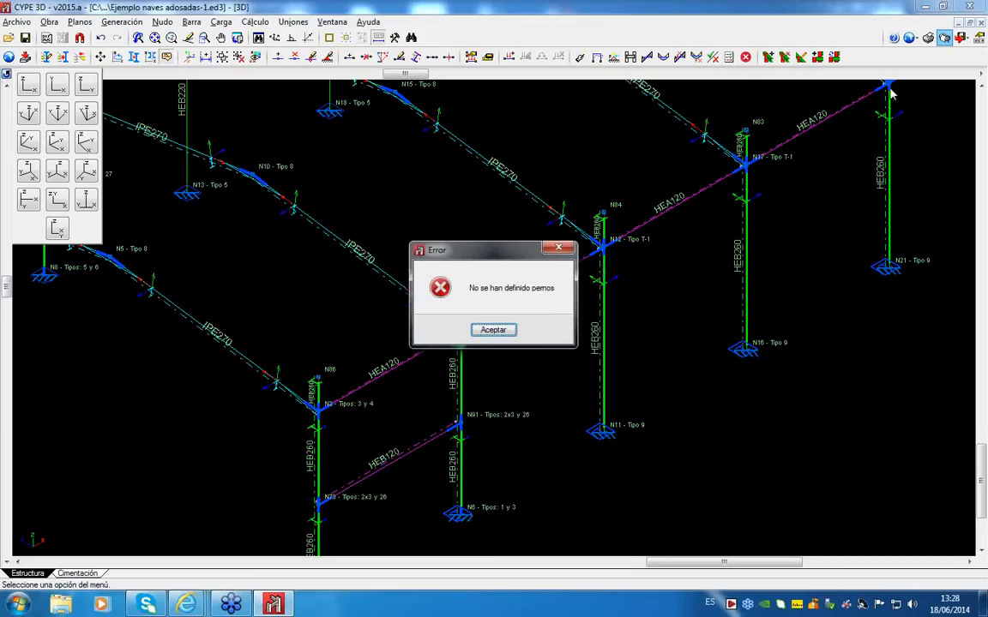
click(494, 329)
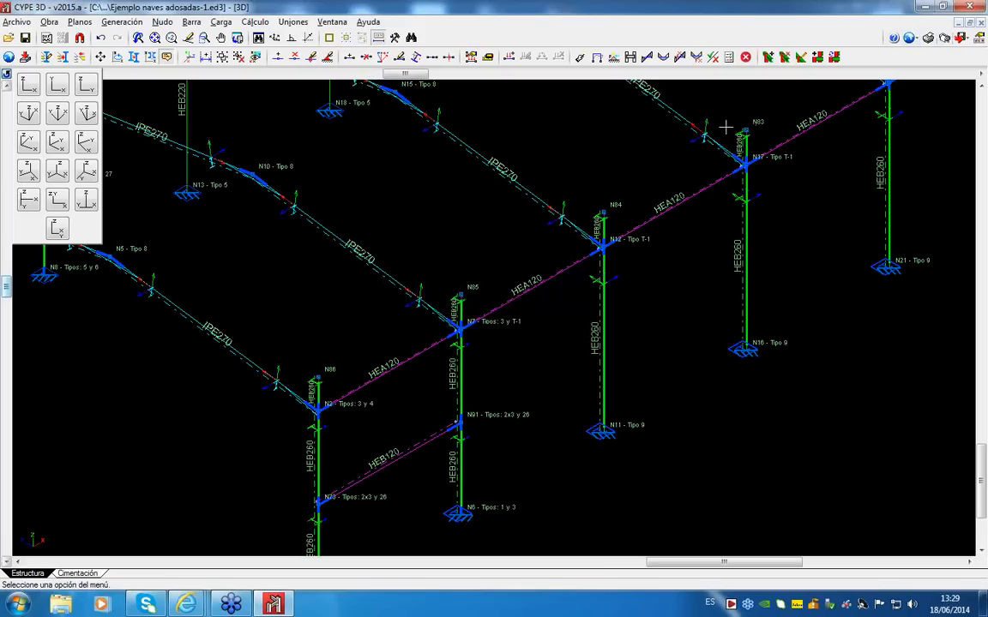
click(293, 22)
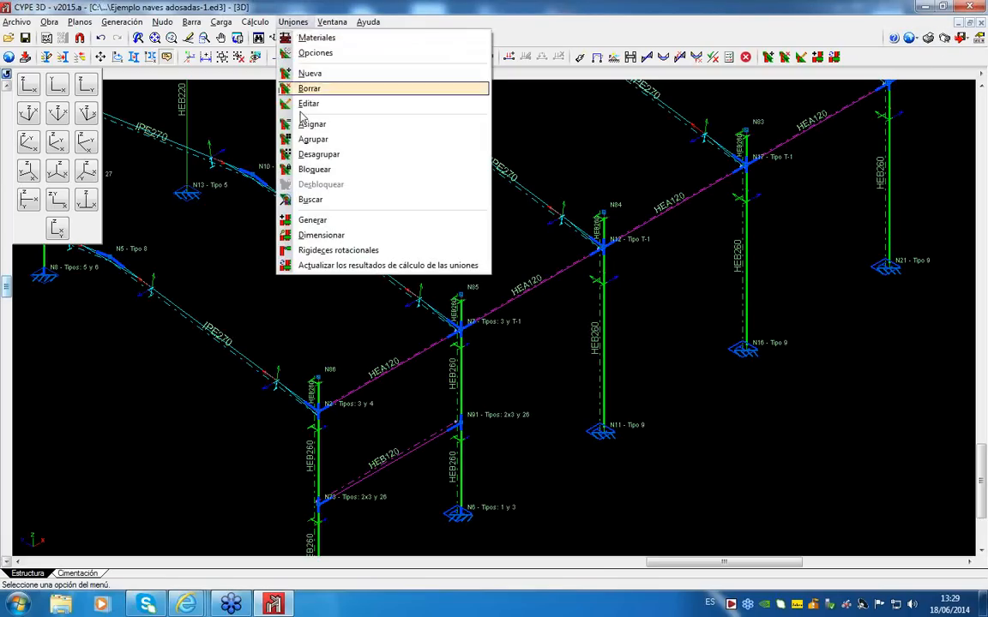
click(336, 241)
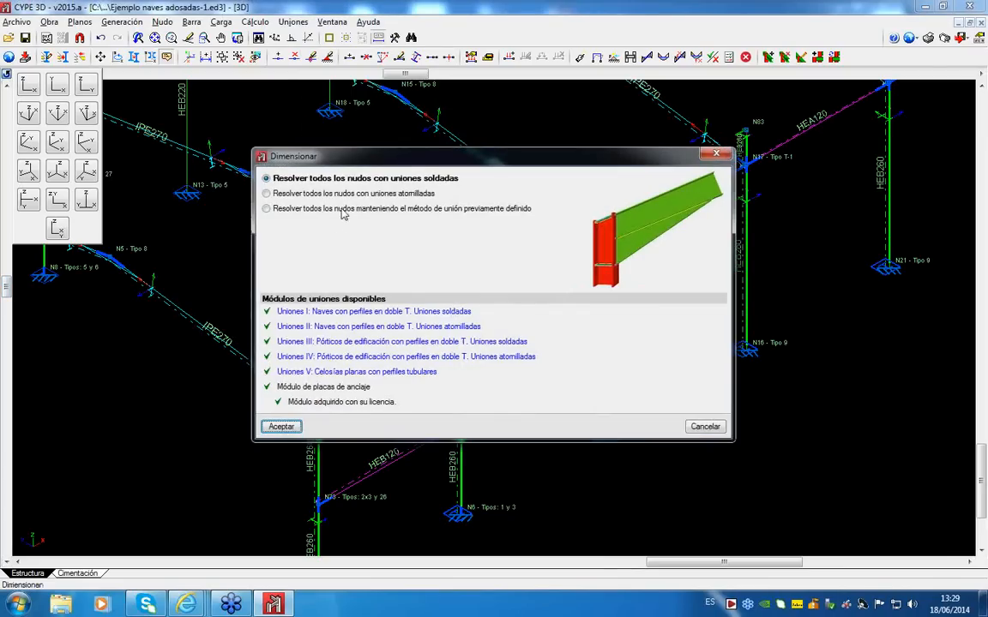
click(300, 428)
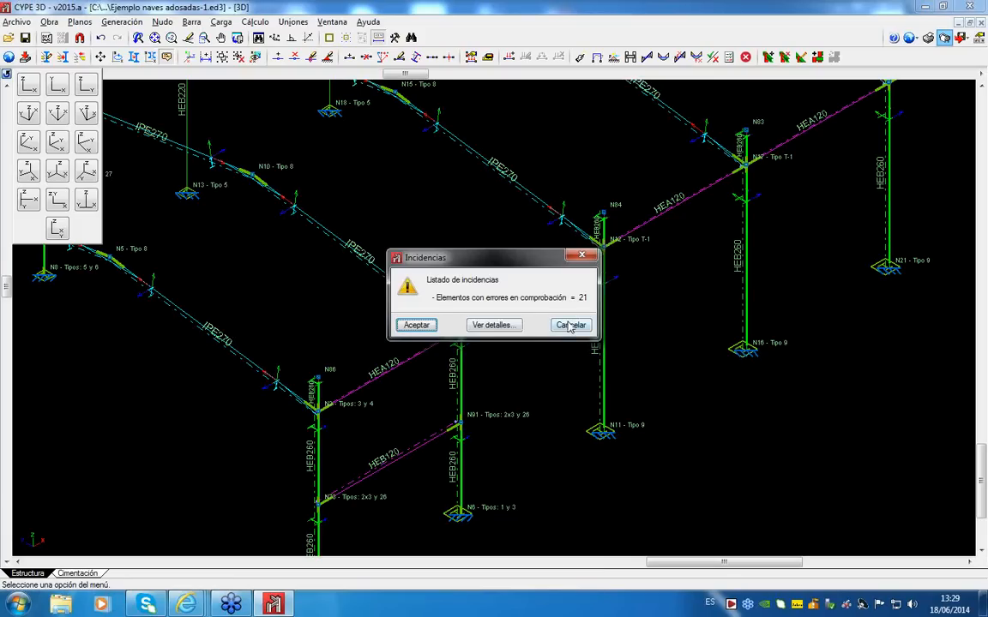
Step: Proceed past the issues list to the drawing selection and add a new Estructura 3D drawing
click(570, 325)
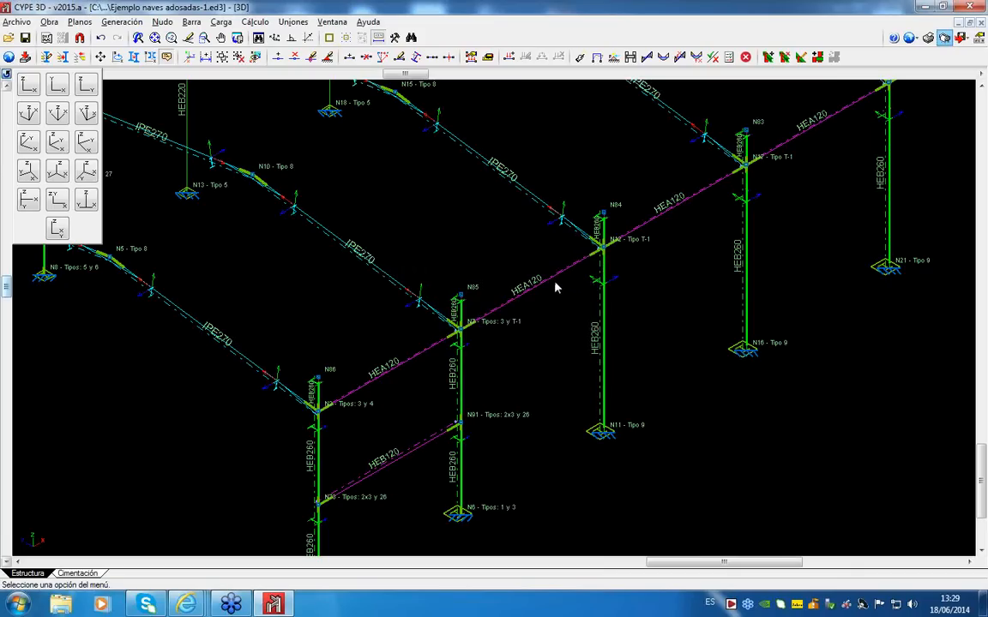
click(554, 286)
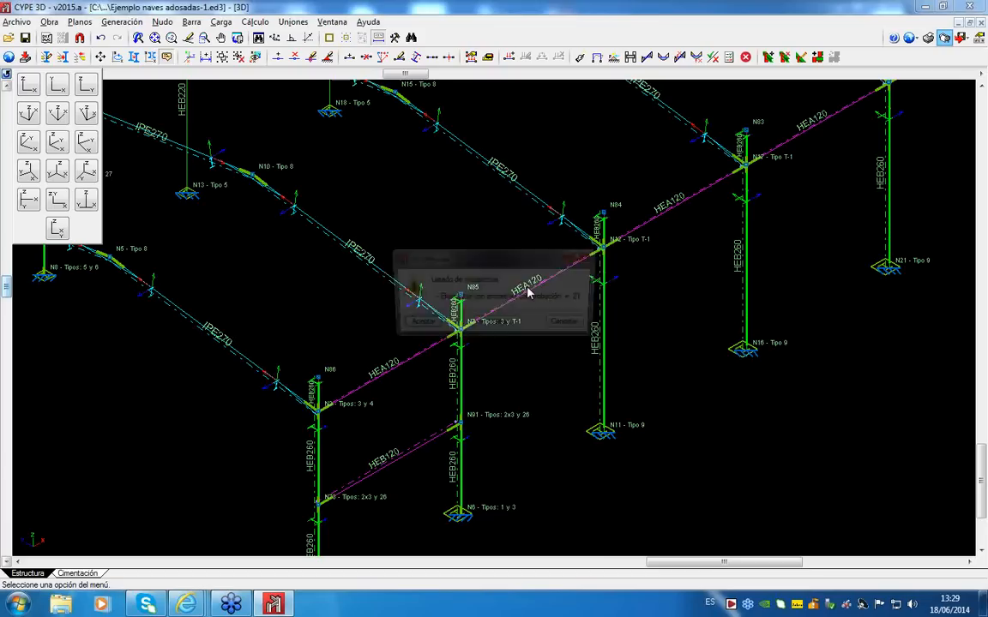
click(416, 326)
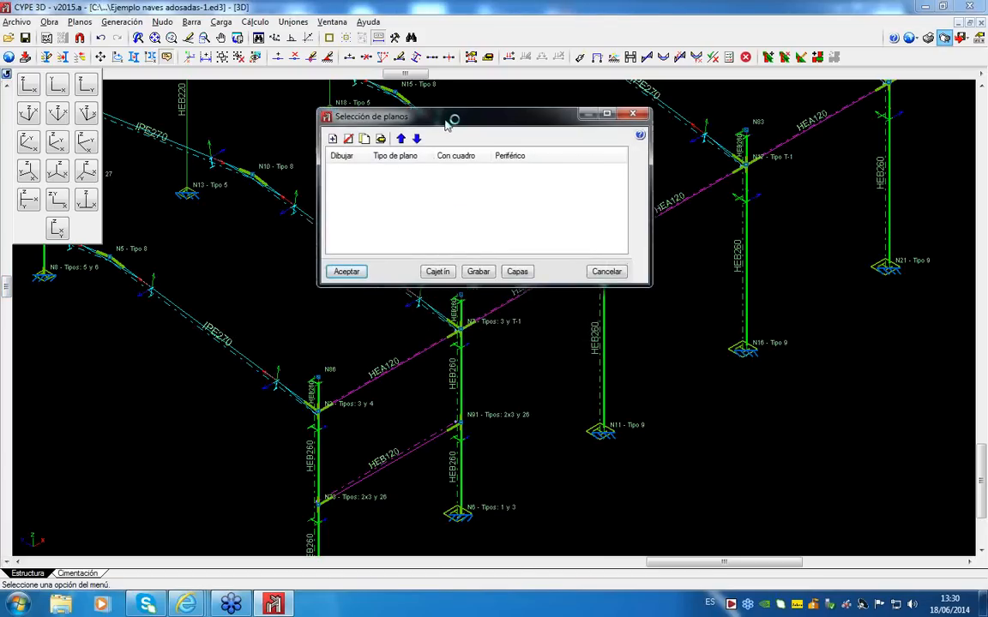
double_click(405, 114)
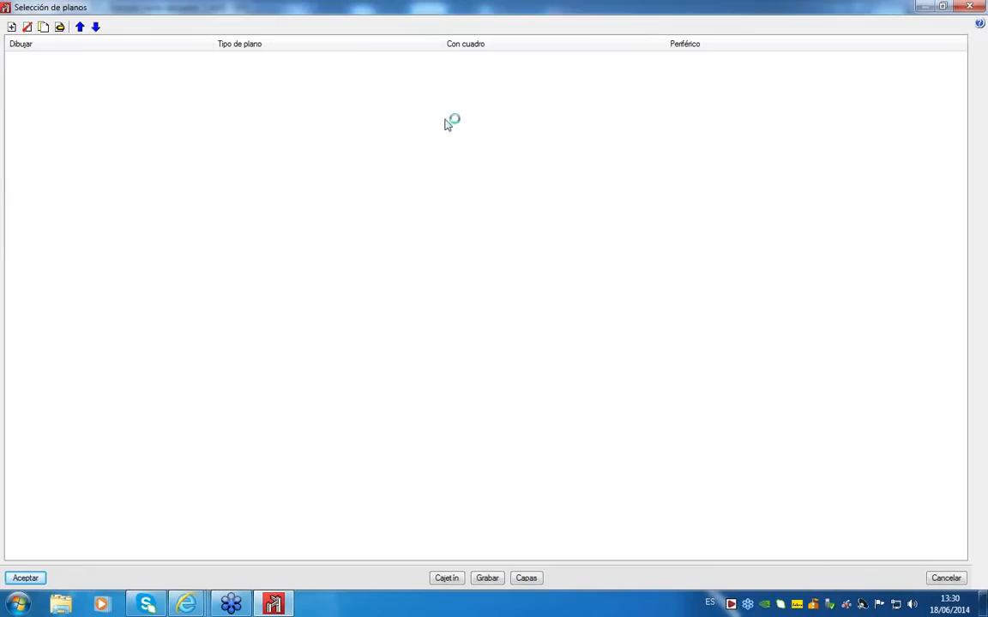
click(12, 27)
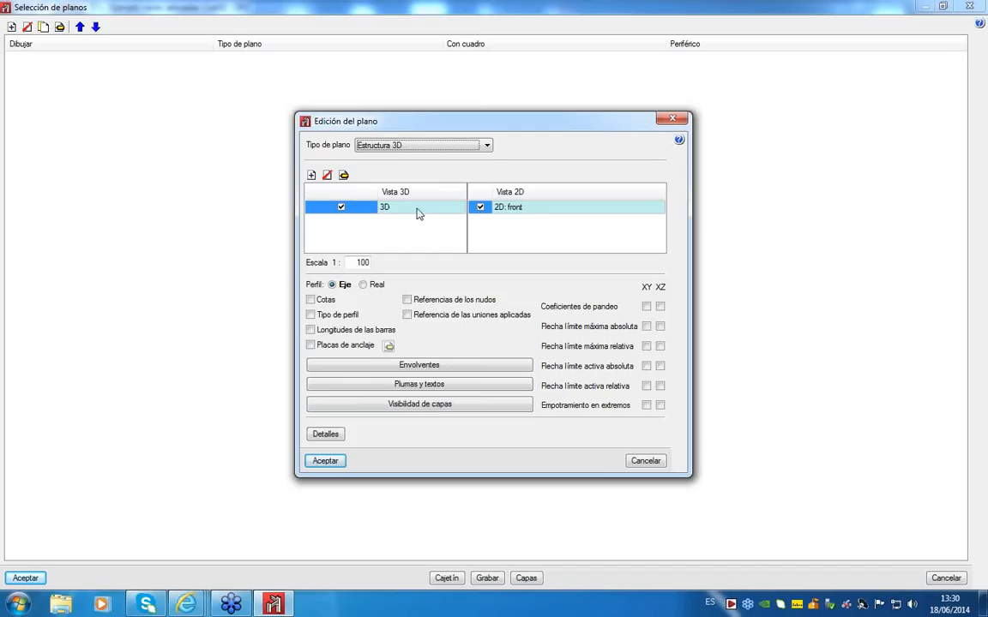
Step: Include dimensions, profile types, bar lengths and node references in the Estructura 3D drawing
click(310, 300)
click(310, 315)
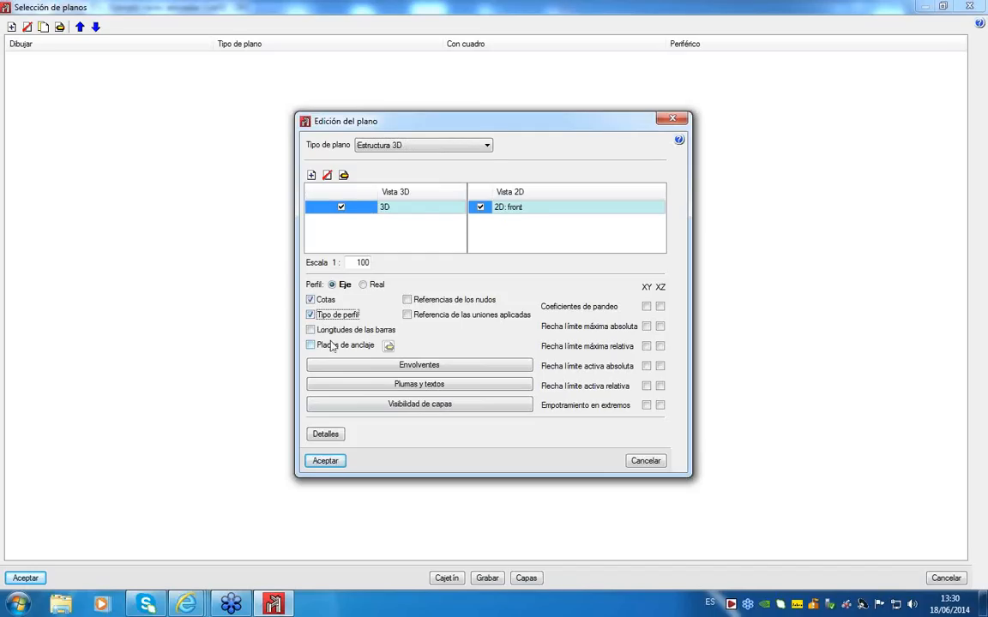
click(310, 330)
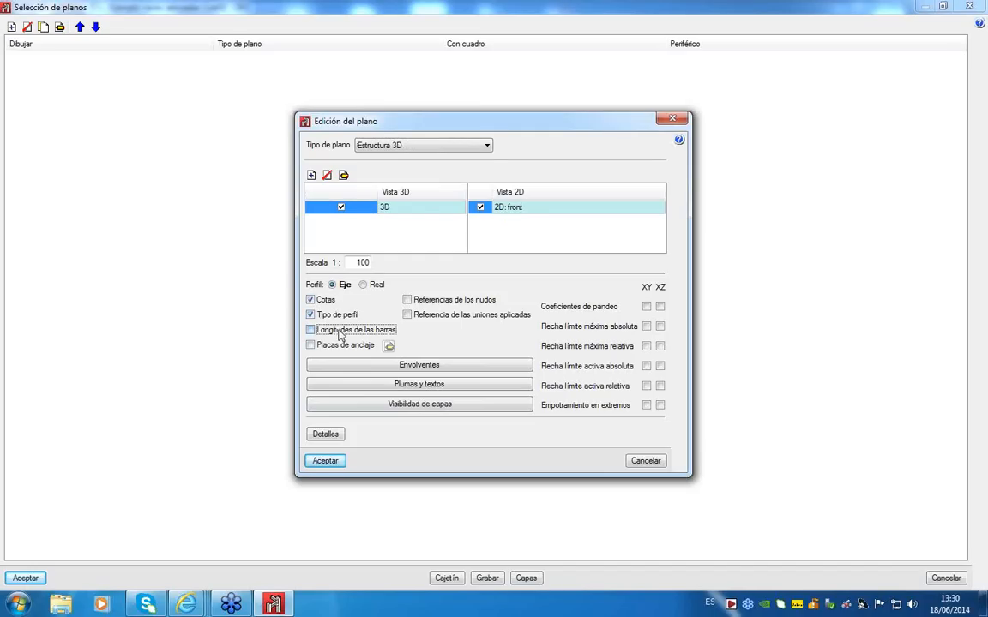
click(407, 300)
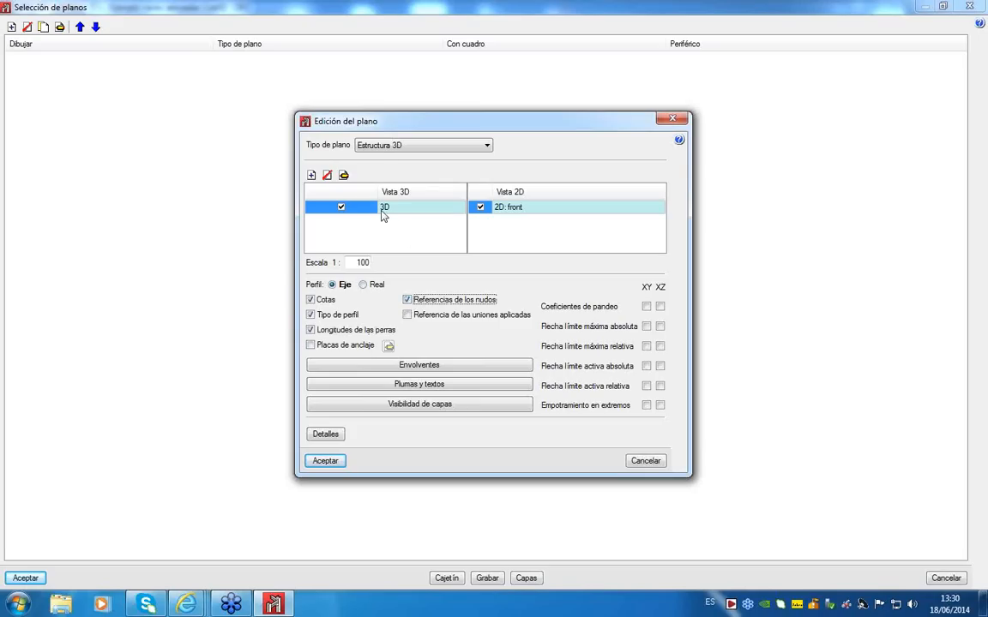
Step: Hide the por defecto, Barras de acero, Tirantes, Paños and Pilares layers in the drawing, keeping only Vigas and Atado
click(429, 404)
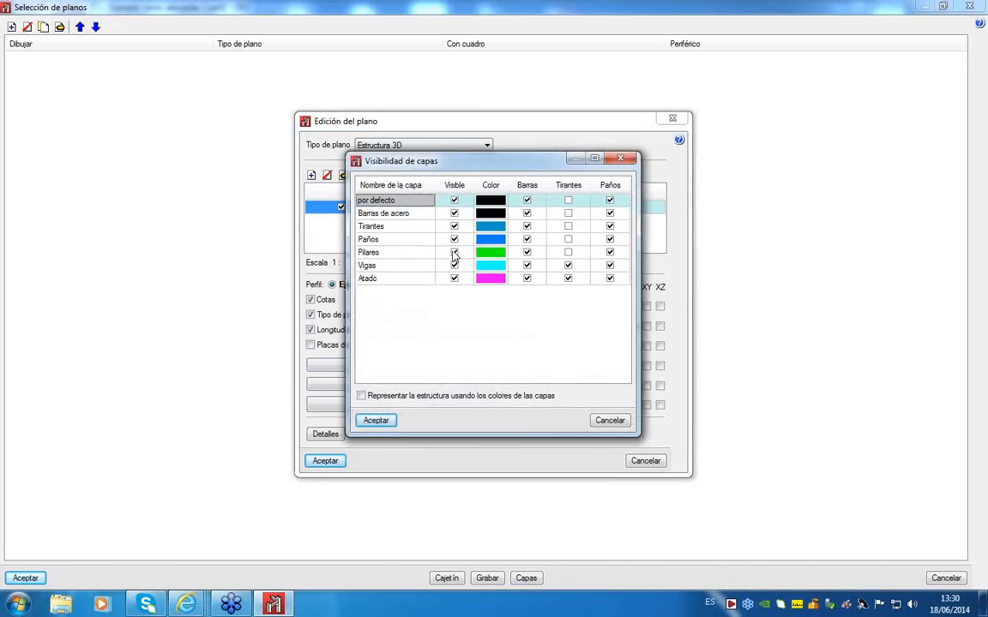
click(454, 252)
click(455, 239)
click(454, 225)
click(454, 212)
click(454, 199)
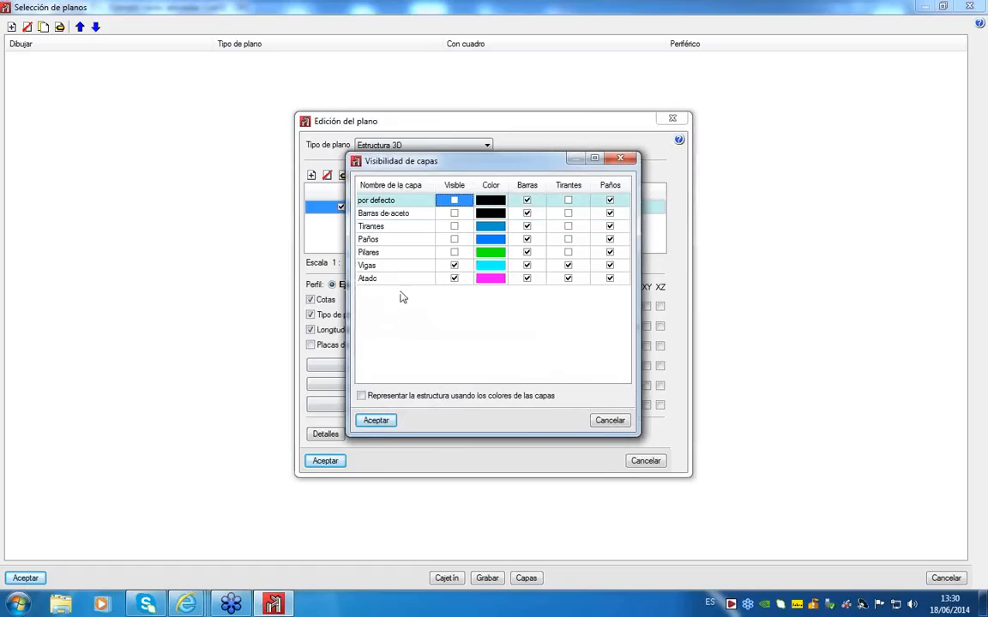
click(380, 424)
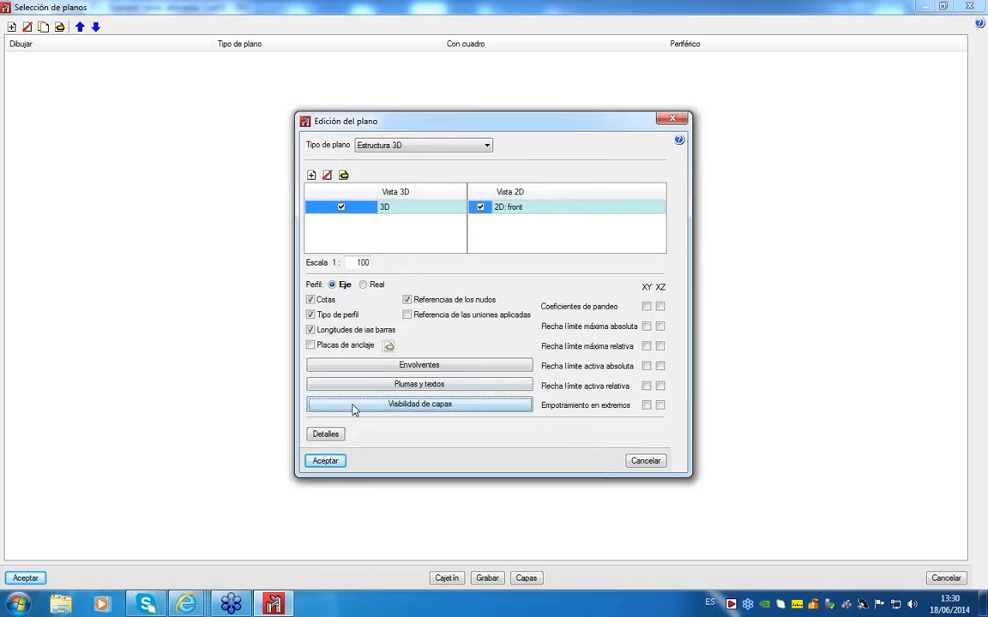
Step: Accept the drawing settings, generate the sheets with all drawings in detail and examine the labels of the 3D view
click(324, 461)
click(26, 578)
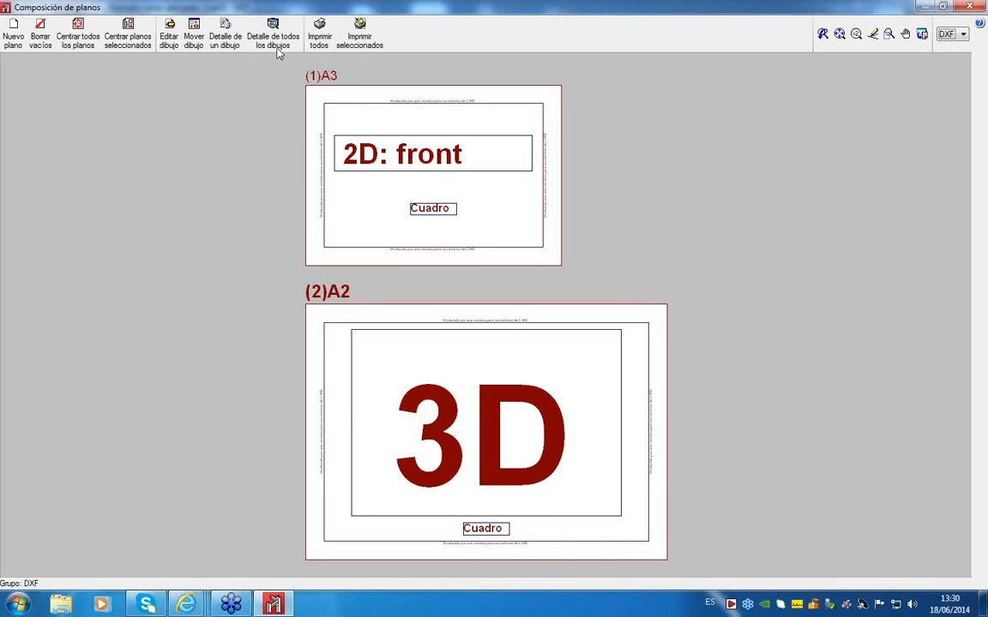
click(277, 47)
scroll(506, 463, up, 3)
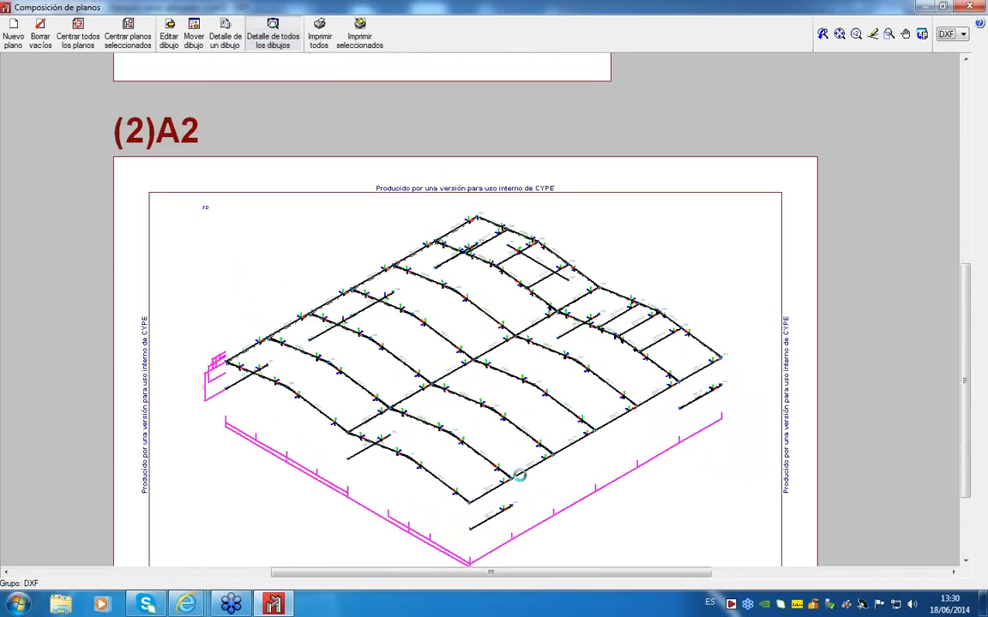
scroll(520, 475, up, 2)
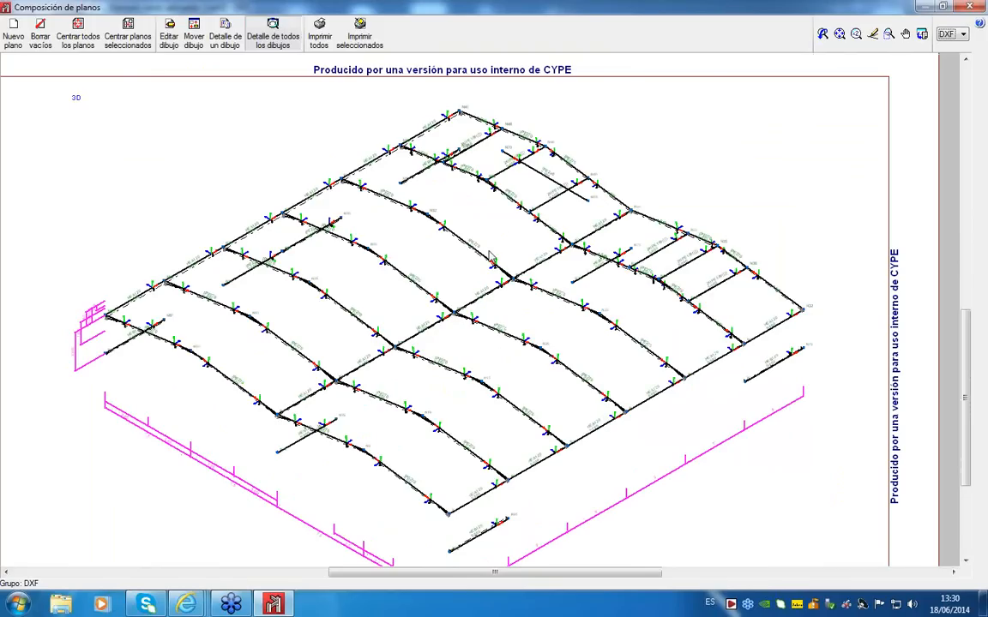
scroll(781, 362, up, 5)
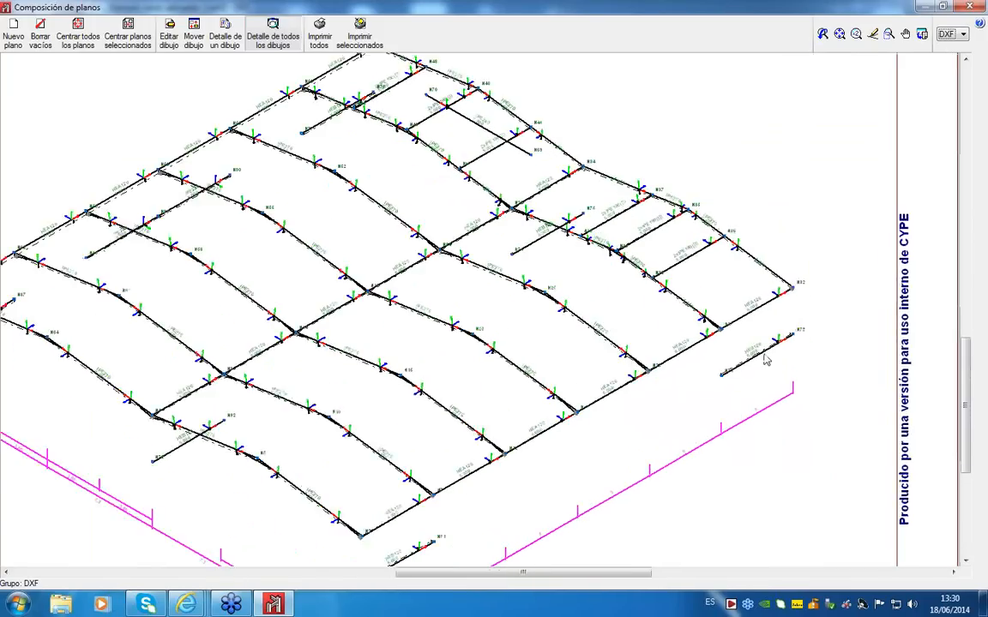
scroll(686, 342, up, 1)
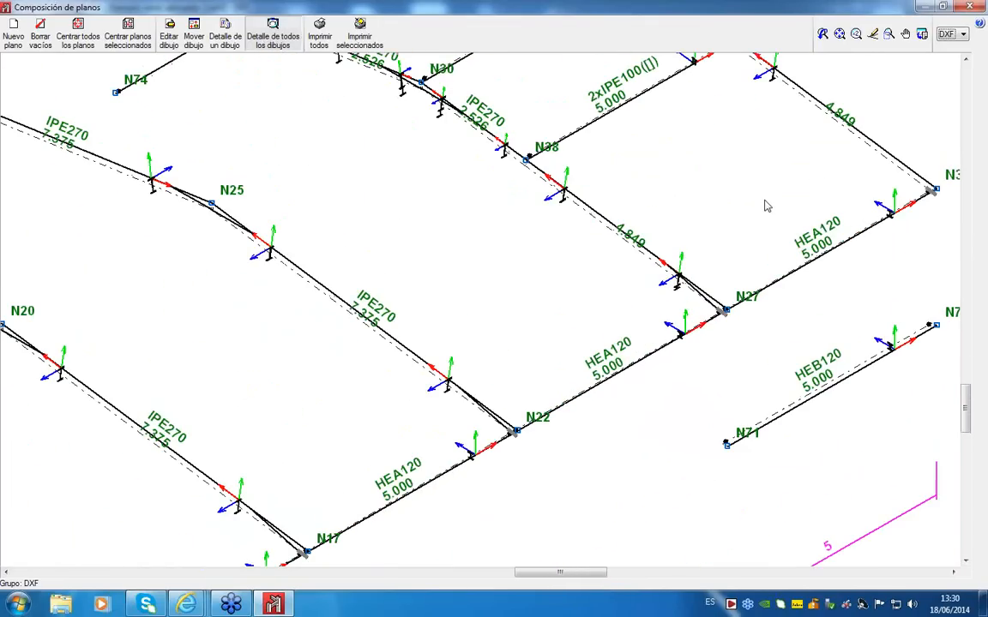
scroll(580, 224, down, 4)
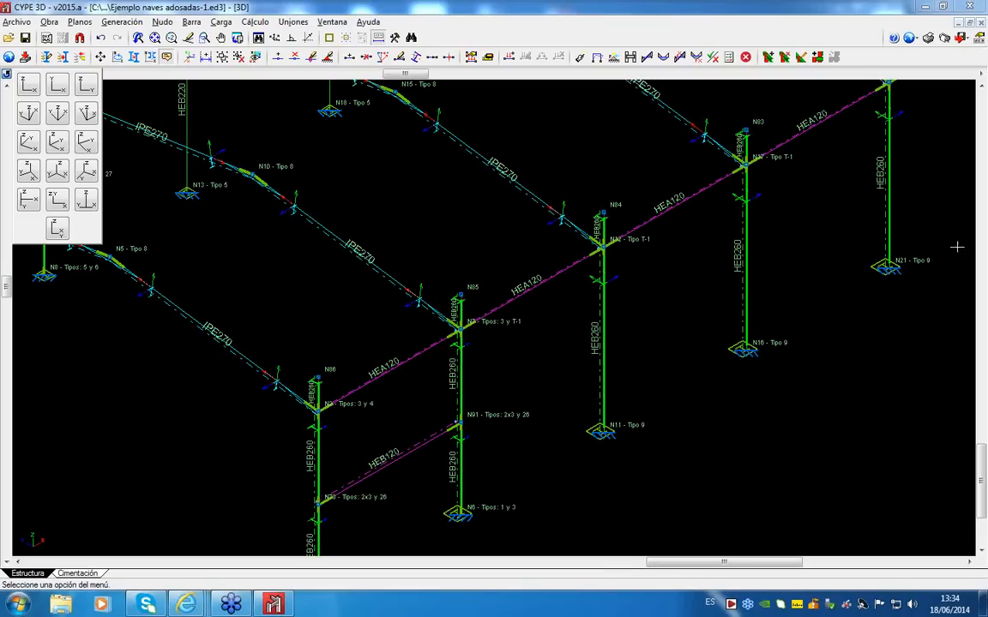
Step: Close CYPE 3D saving the job, and switch to CYPECAD through the CYPE 2015 launcher
click(977, 6)
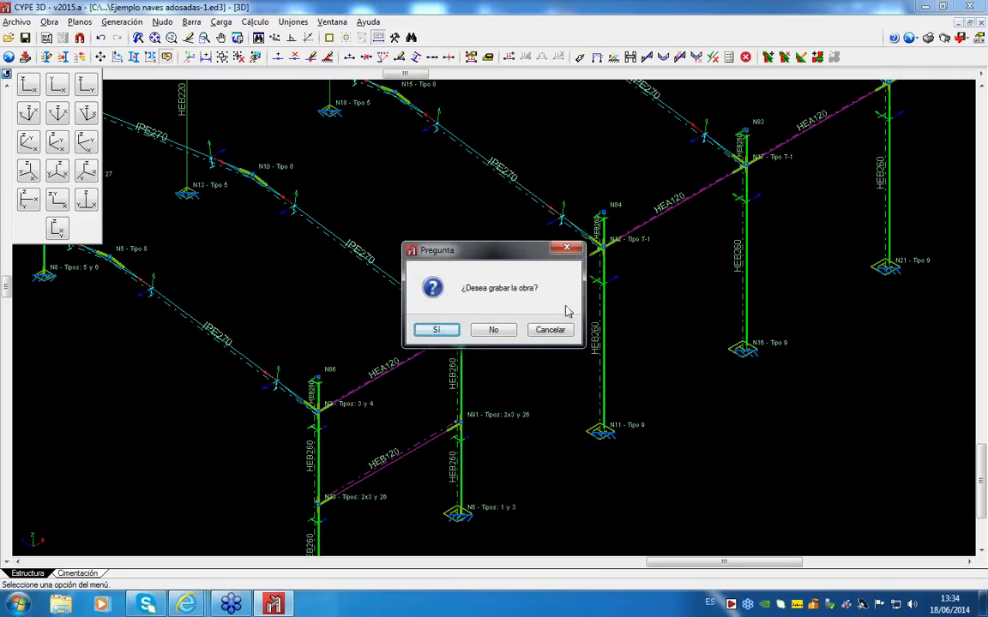
click(437, 330)
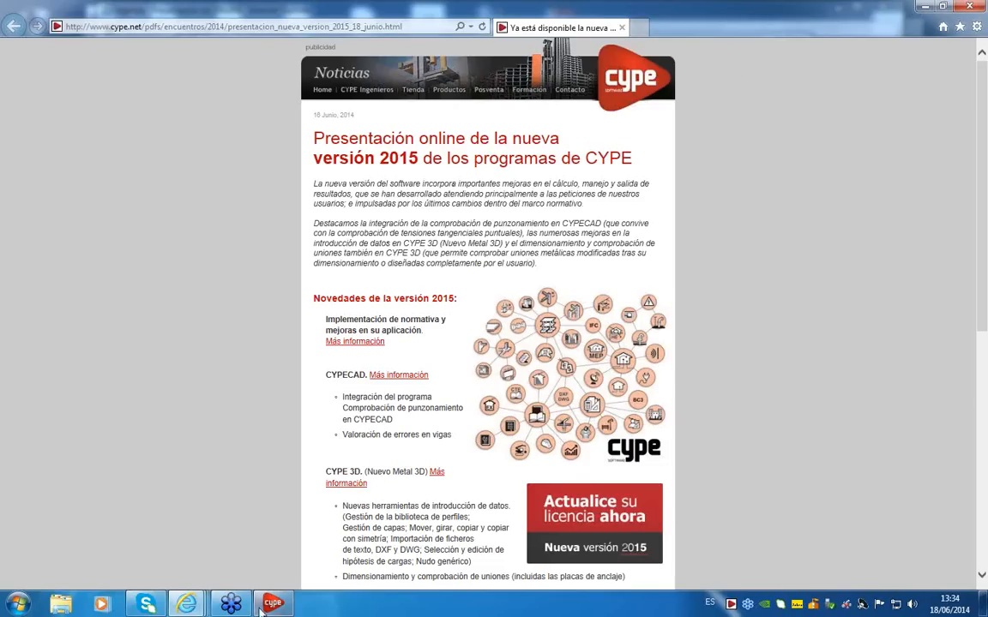
click(263, 607)
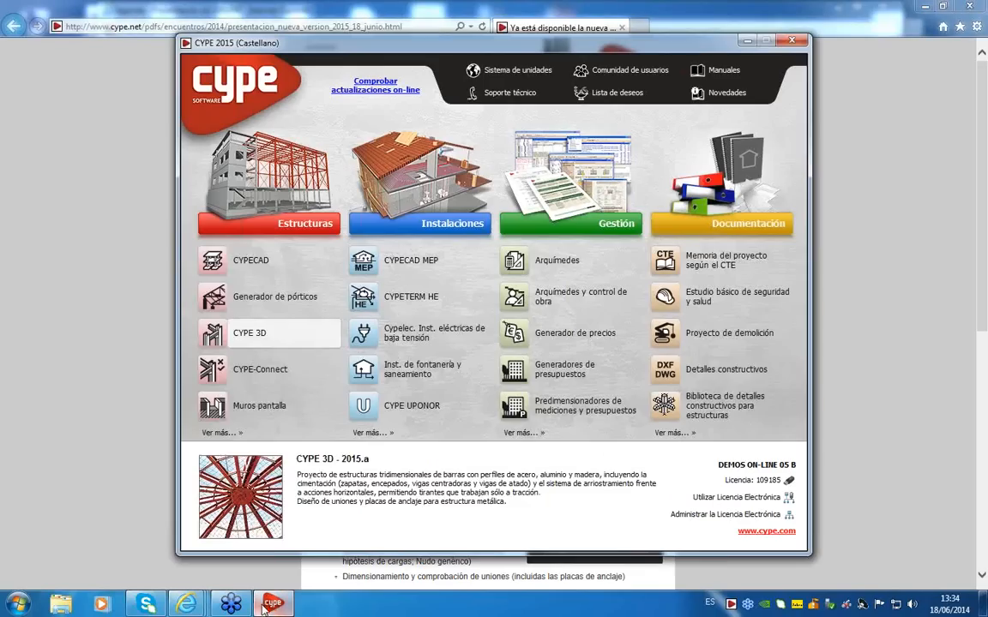
click(250, 262)
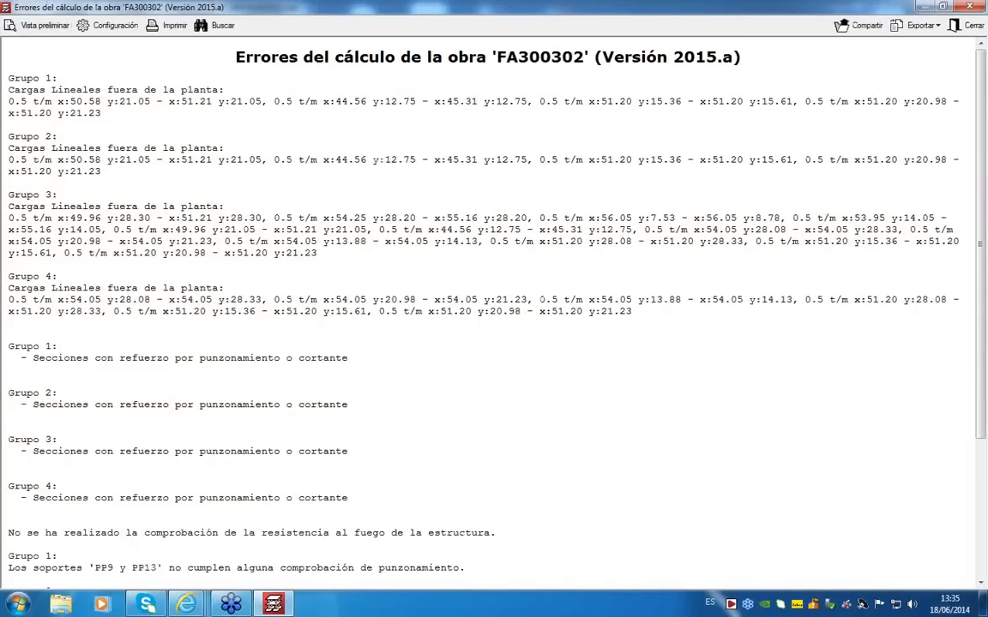
Step: Close the calculation errors report of job FA300302 and go to the top floor group, CUBIERTA
click(966, 26)
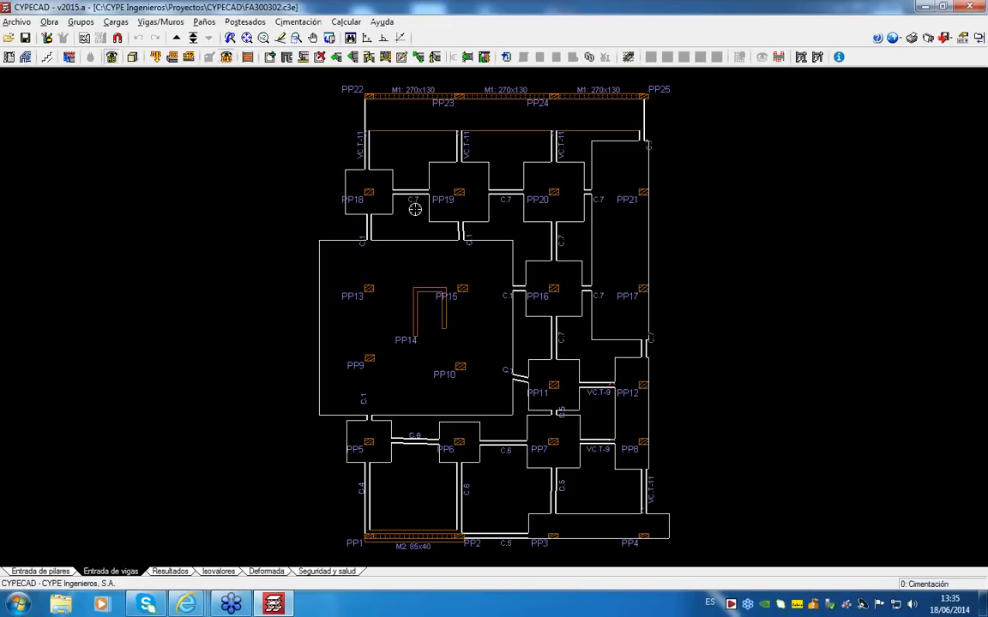
click(193, 38)
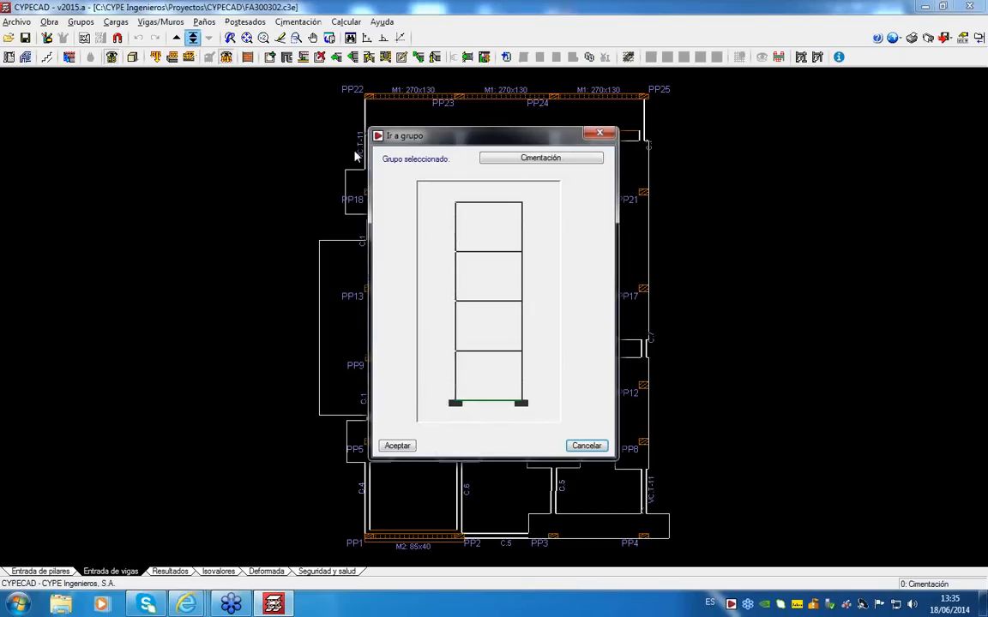
double_click(457, 203)
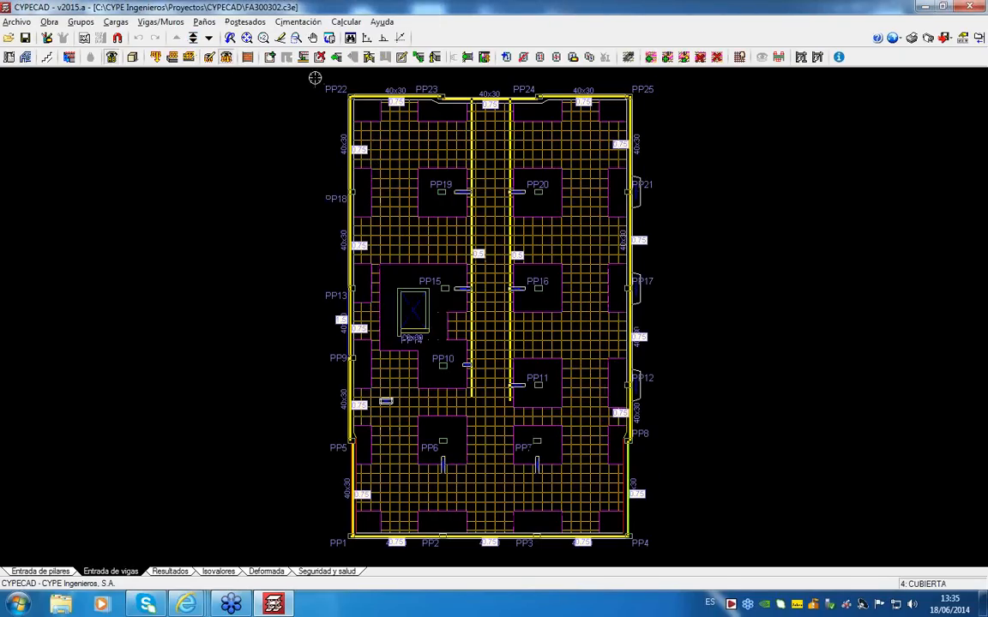
Step: Display the punching shear results of the CUBIERTA waffle slab and examine the reinforcement around column PP20
click(170, 571)
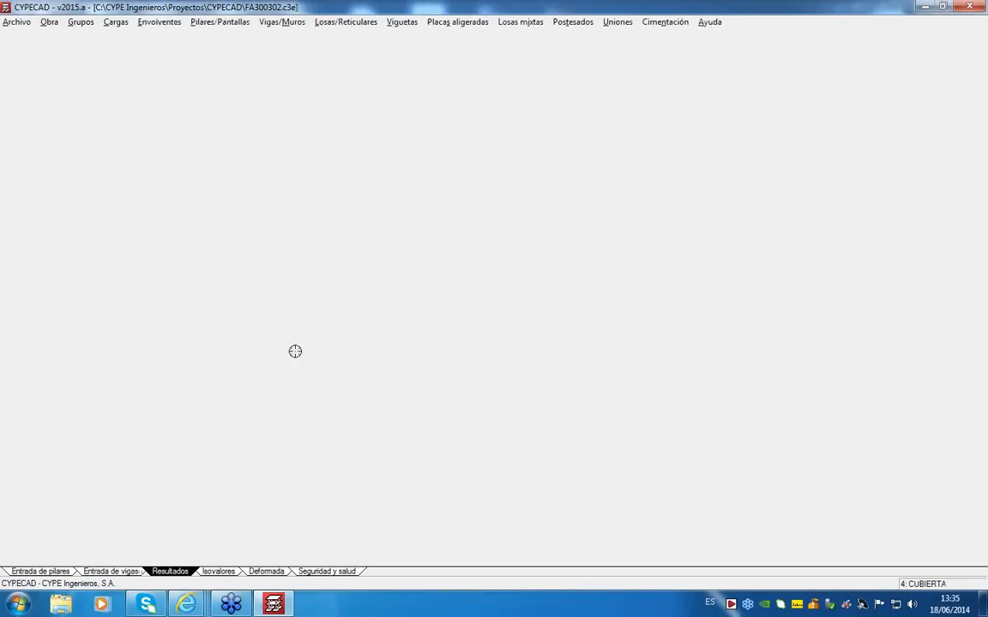
click(343, 21)
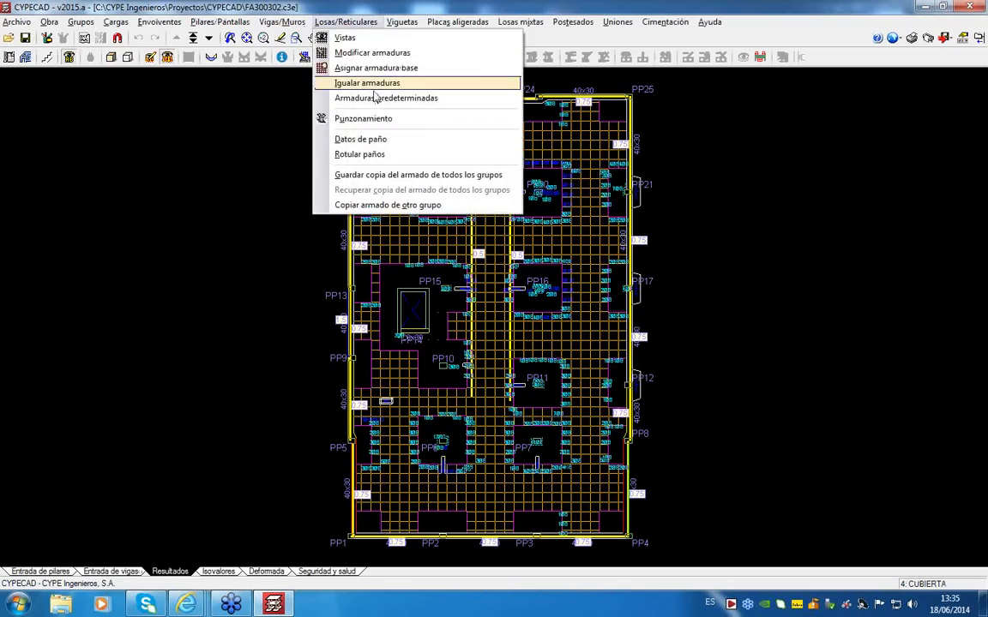
click(375, 120)
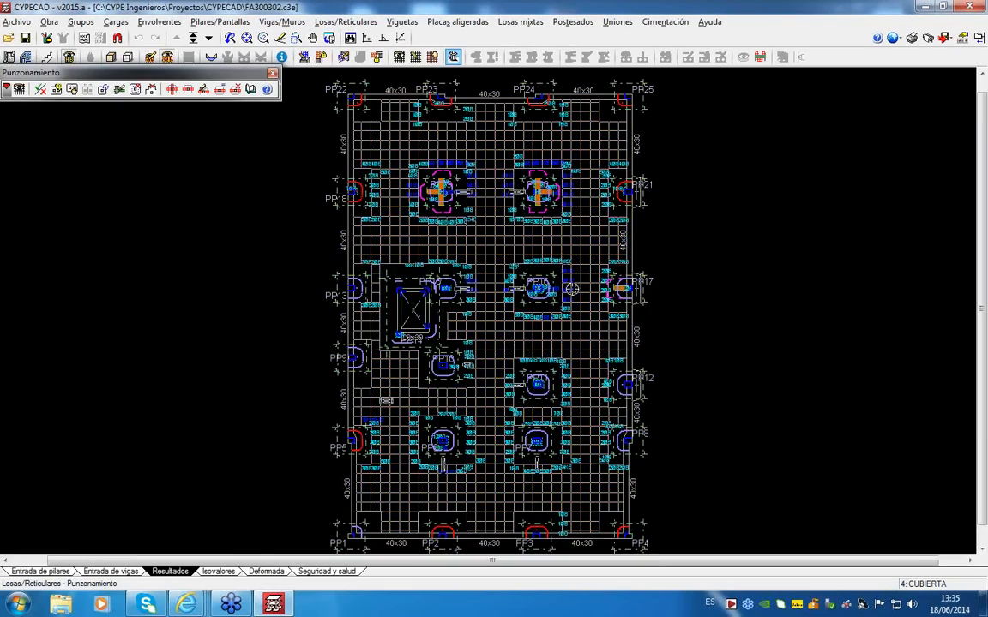
scroll(562, 199, up, 2)
scroll(562, 198, up, 8)
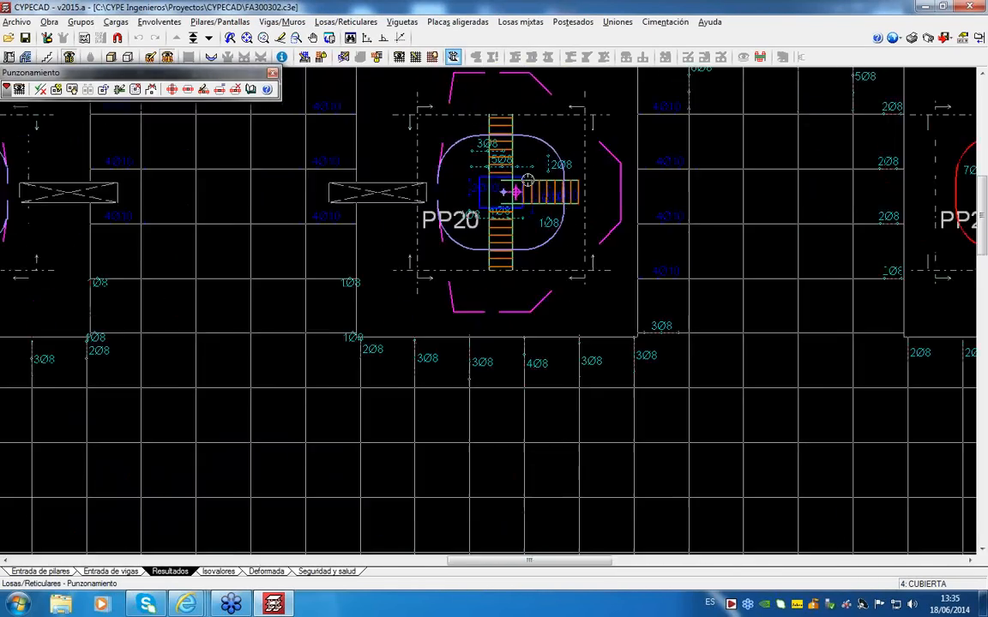
scroll(539, 178, up, 1)
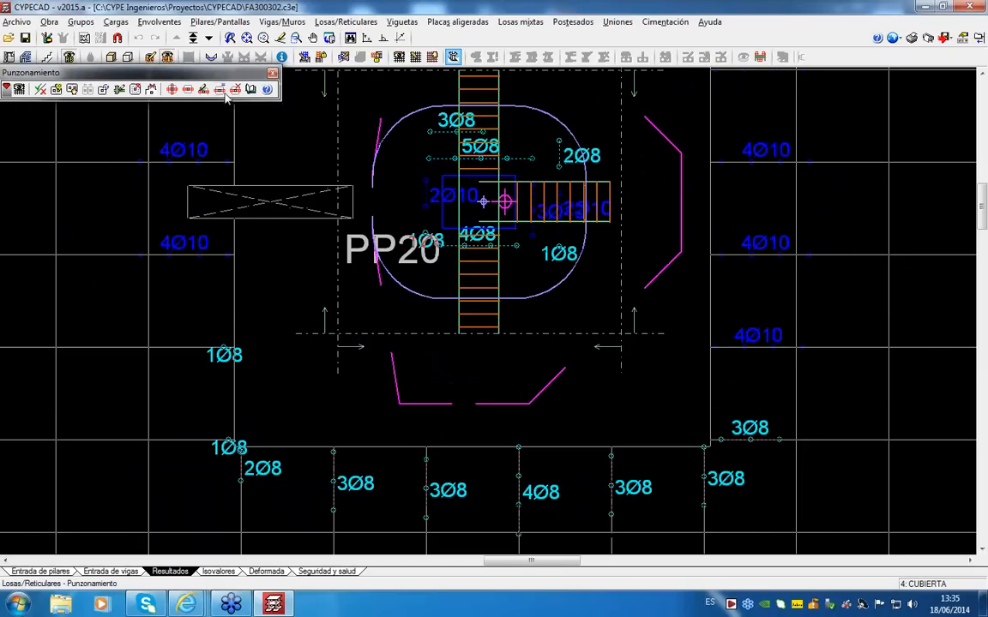
Step: Activate critical perimeter selection and inspect the punching perimeters around columns PP20, PP16 and PP19
click(136, 89)
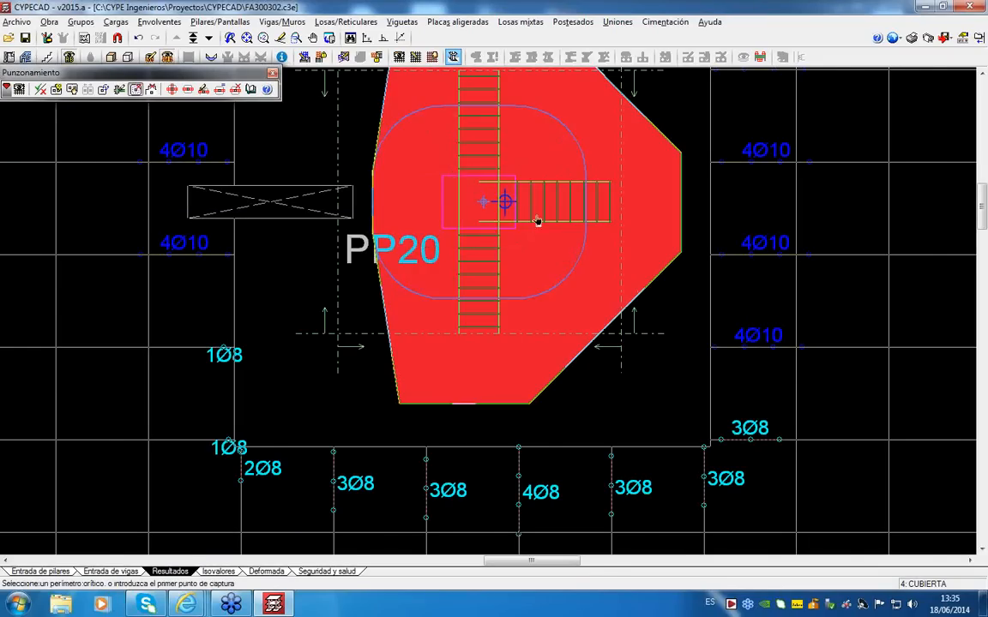
scroll(535, 222, down, 2)
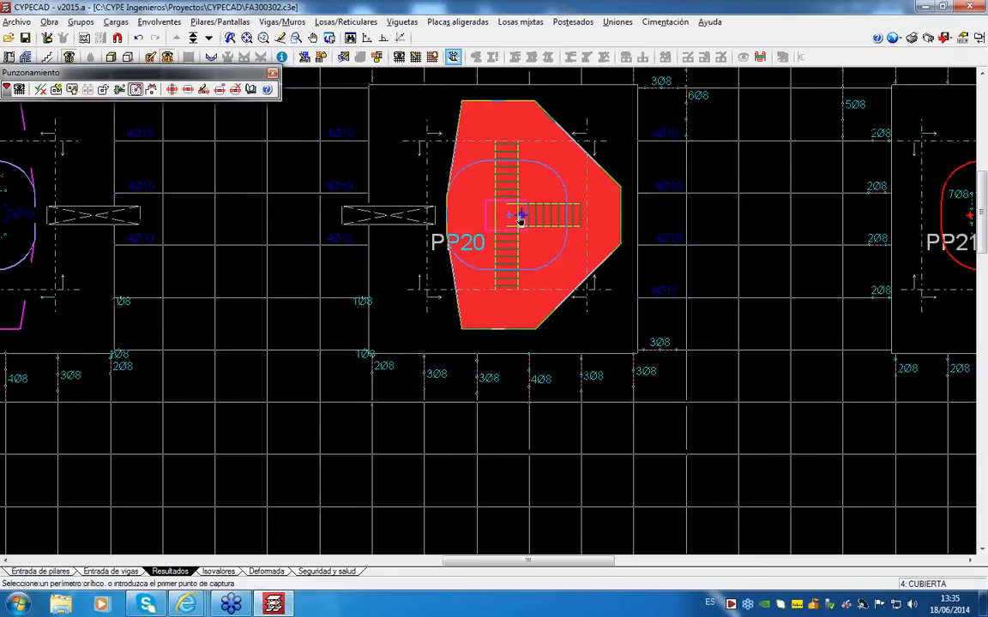
scroll(508, 215, down, 3)
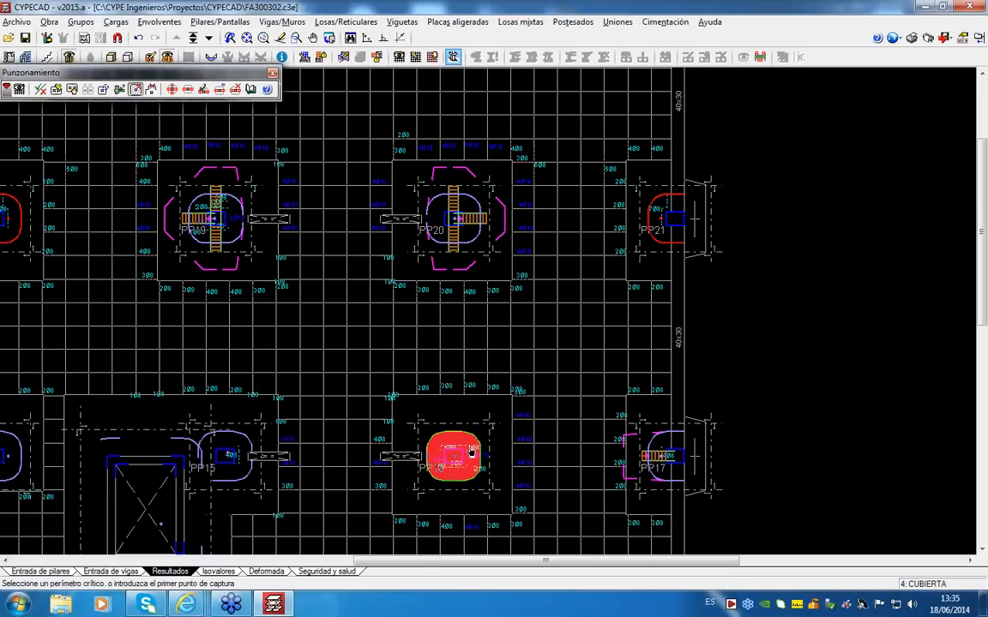
scroll(457, 476, up, 4)
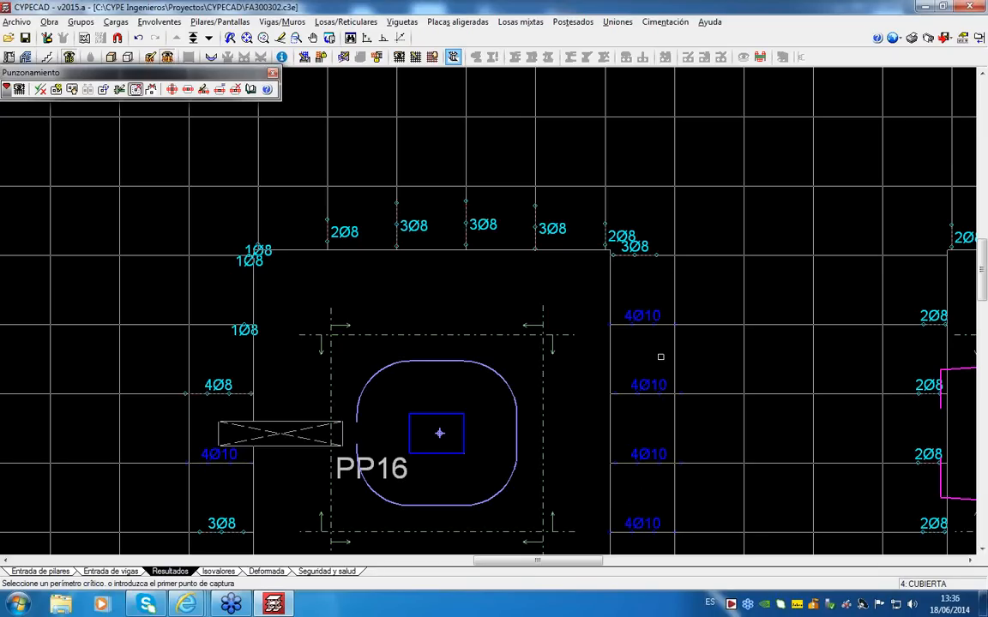
scroll(661, 356, down, 4)
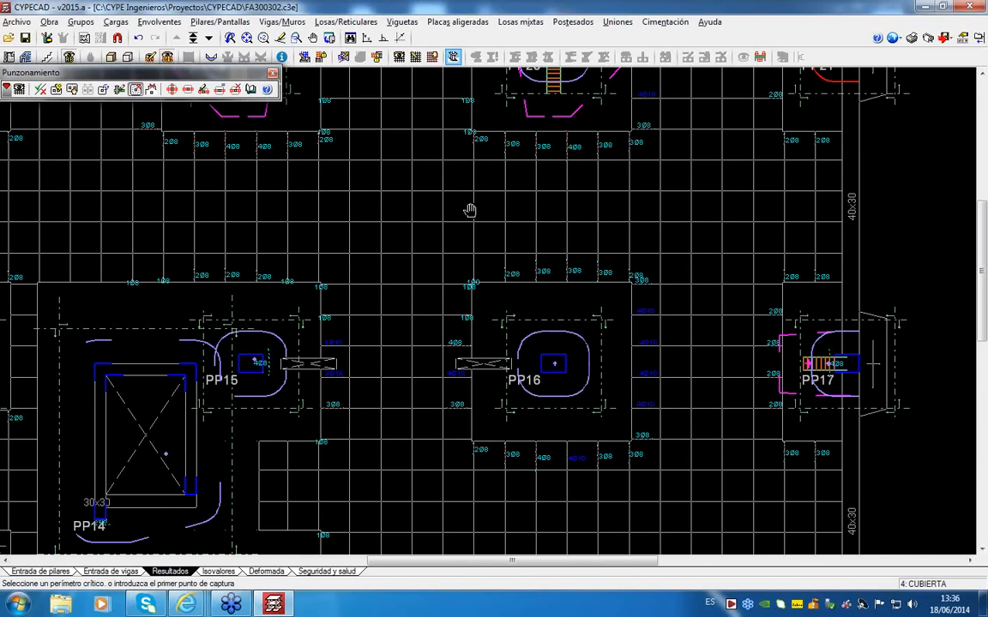
mouse_move(470, 210)
middle_down()
mouse_move(679, 306)
mouse_move(716, 359)
middle_up()
click(512, 213)
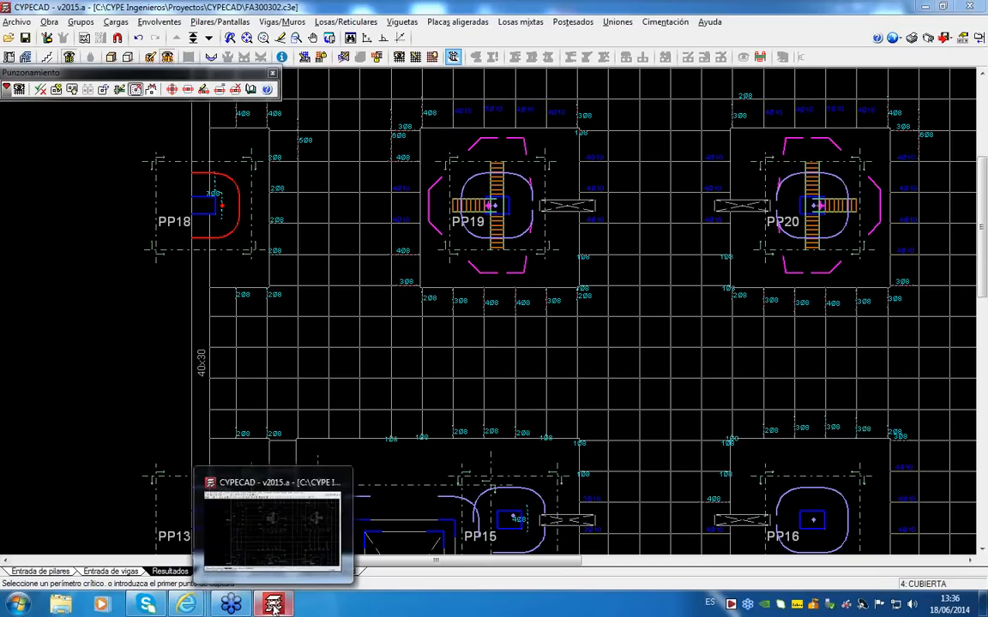
Step: Close CYPECAD and switch back to CYPE 3D through the CYPE 2015 launcher
click(968, 7)
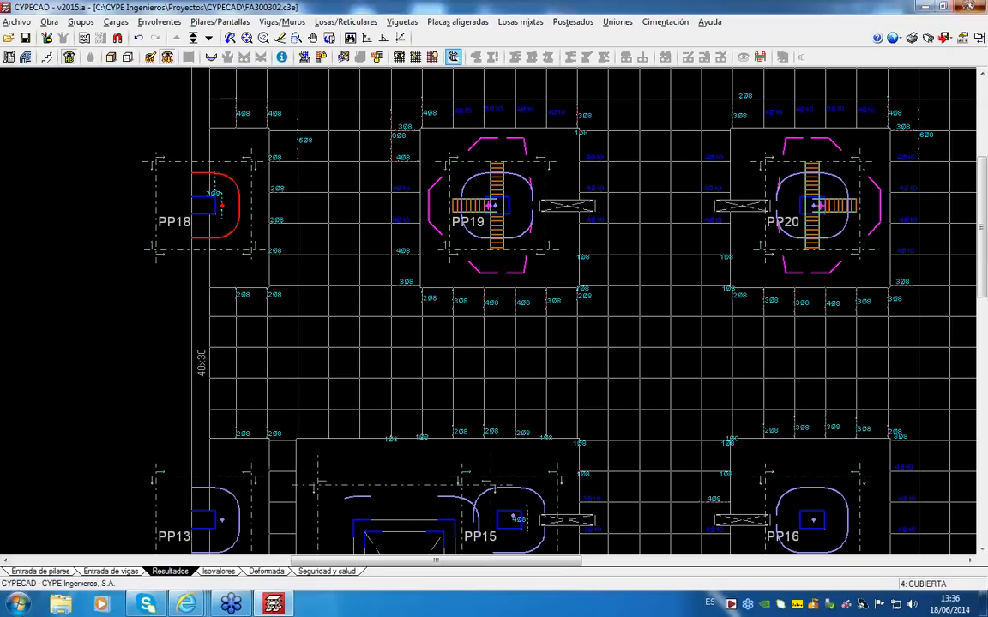
click(421, 328)
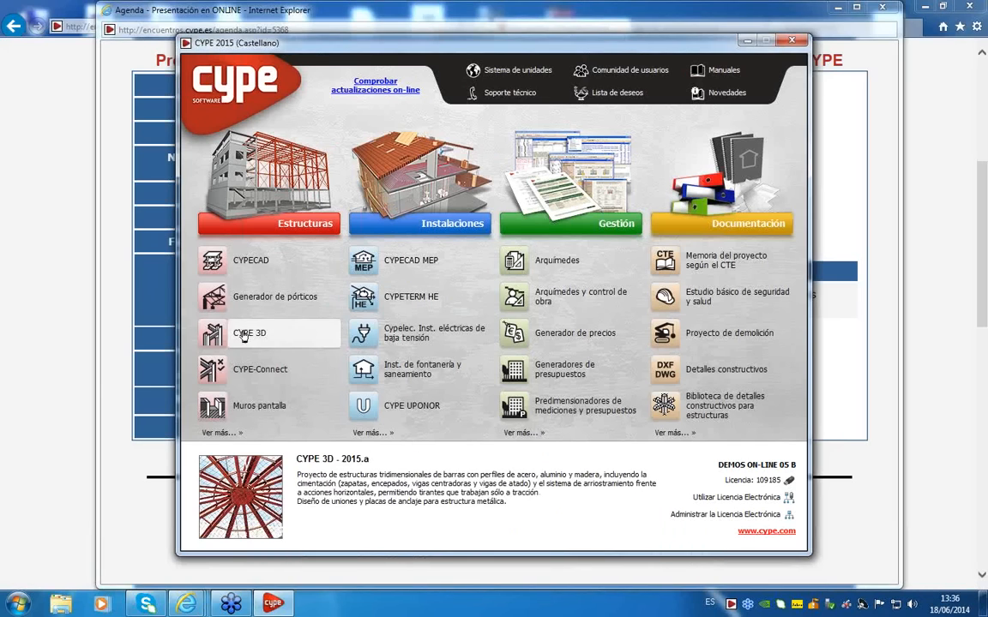
click(249, 333)
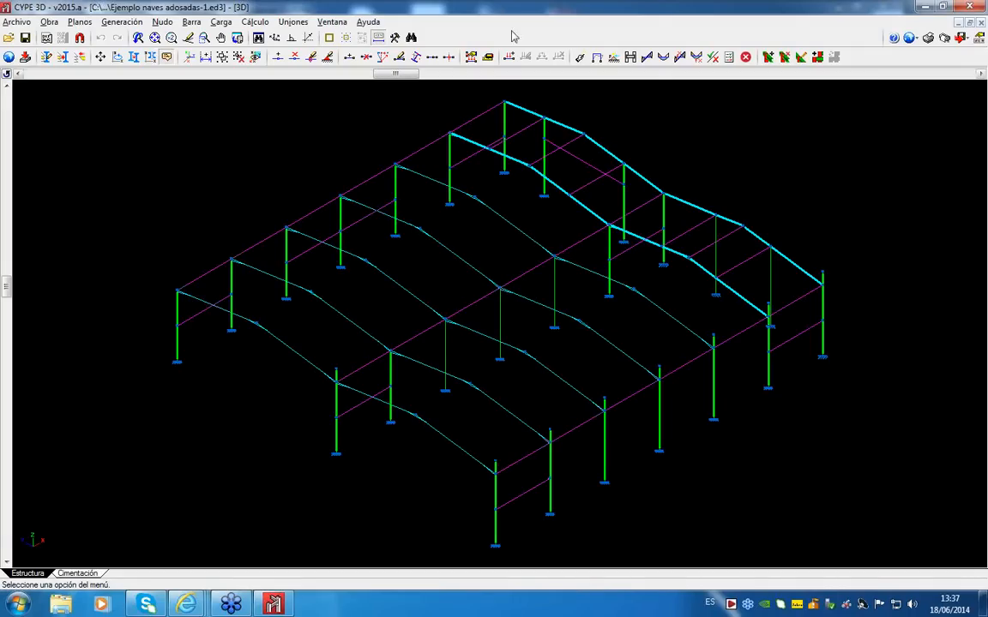
Step: Run the bar check on the adjoining warehouses and examine the colour-coded result of all the bars
click(254, 21)
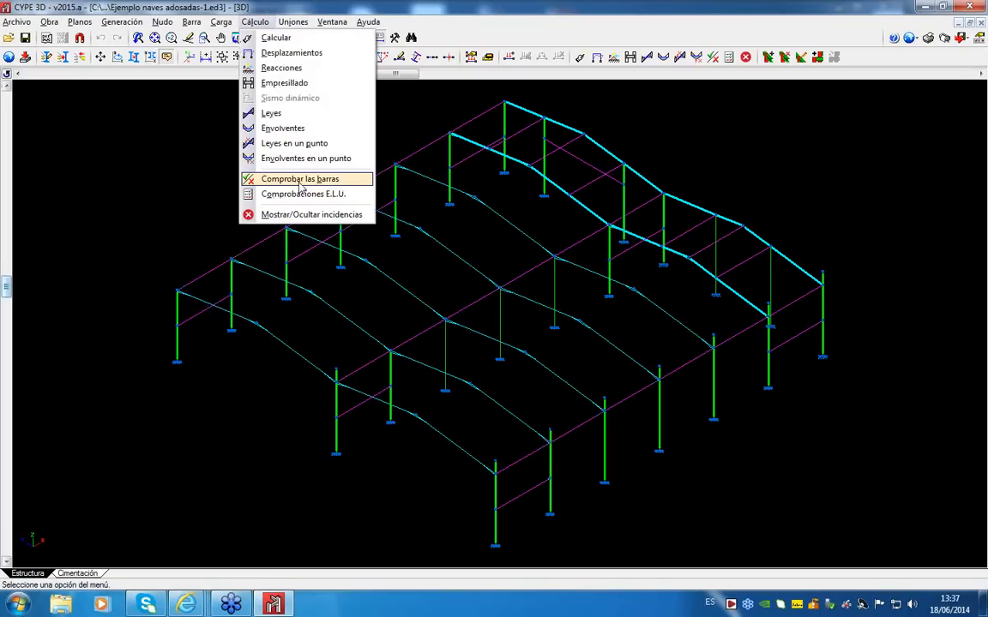
click(299, 182)
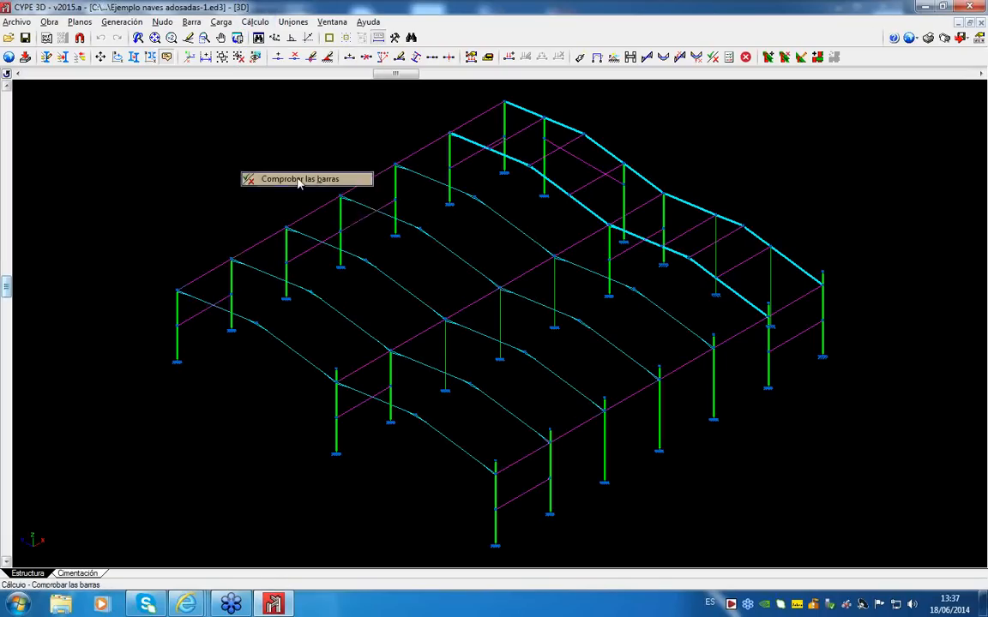
click(363, 366)
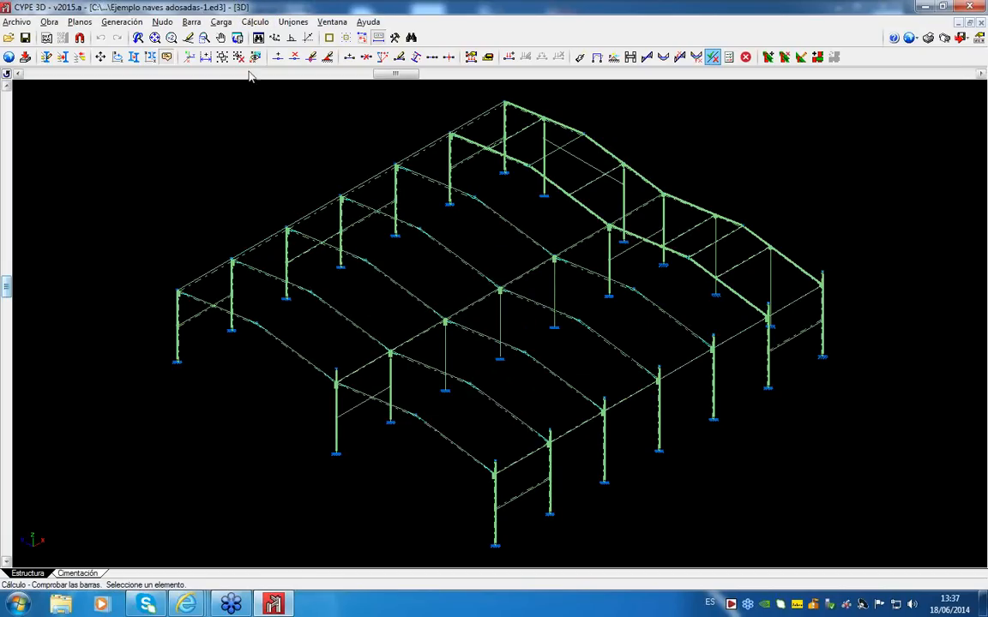
click(255, 21)
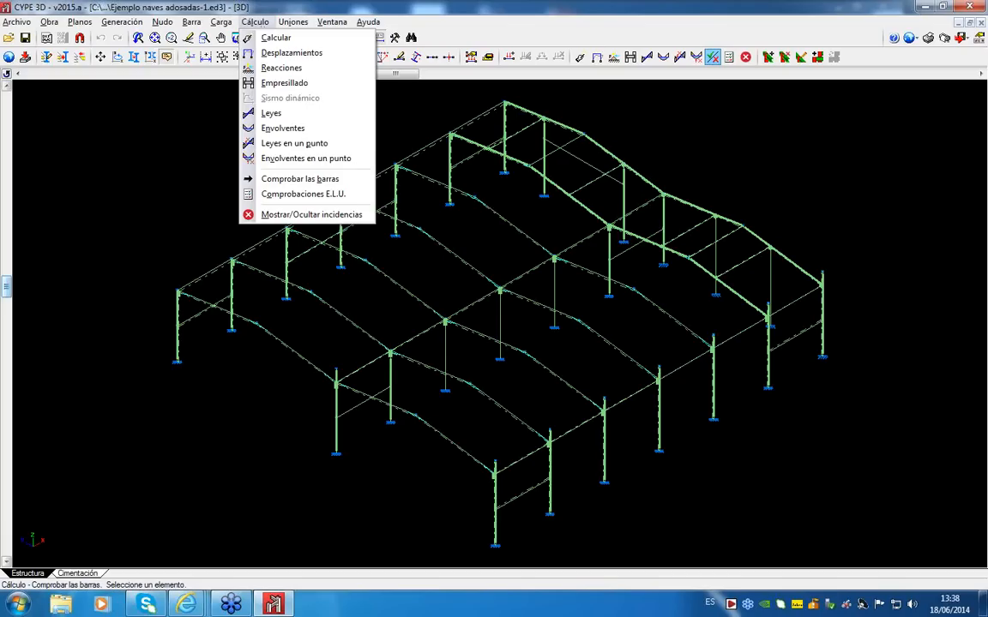
key(Escape)
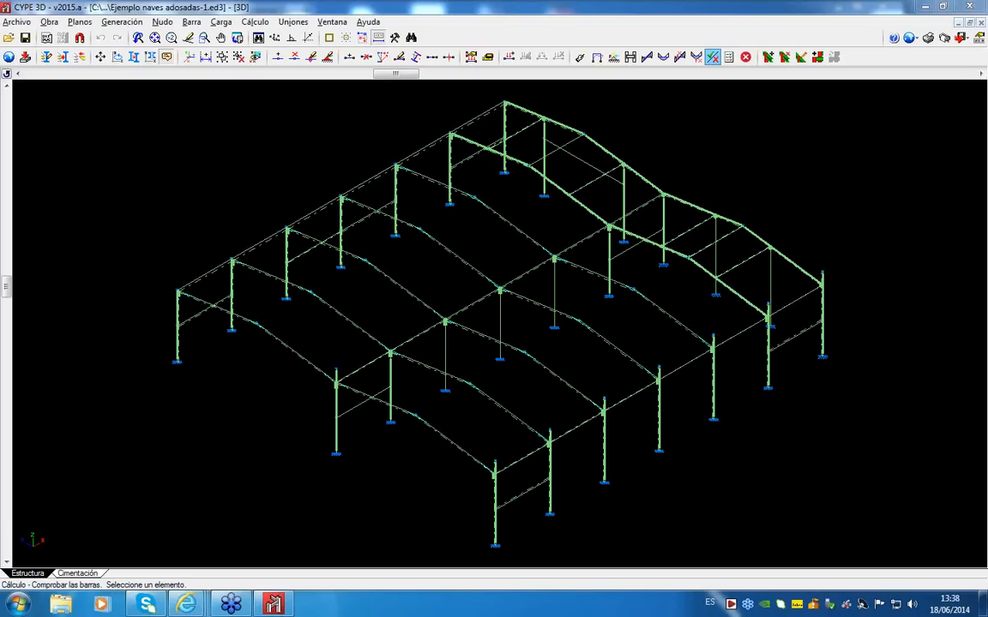
Step: Create a new job with the file name nuevo and start it as an empty job
click(17, 21)
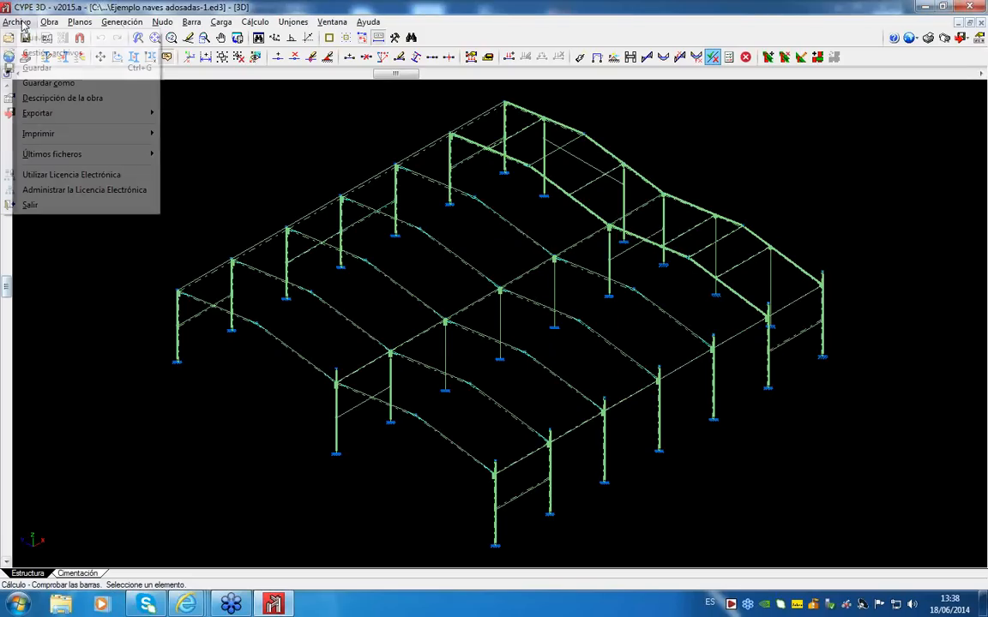
click(47, 41)
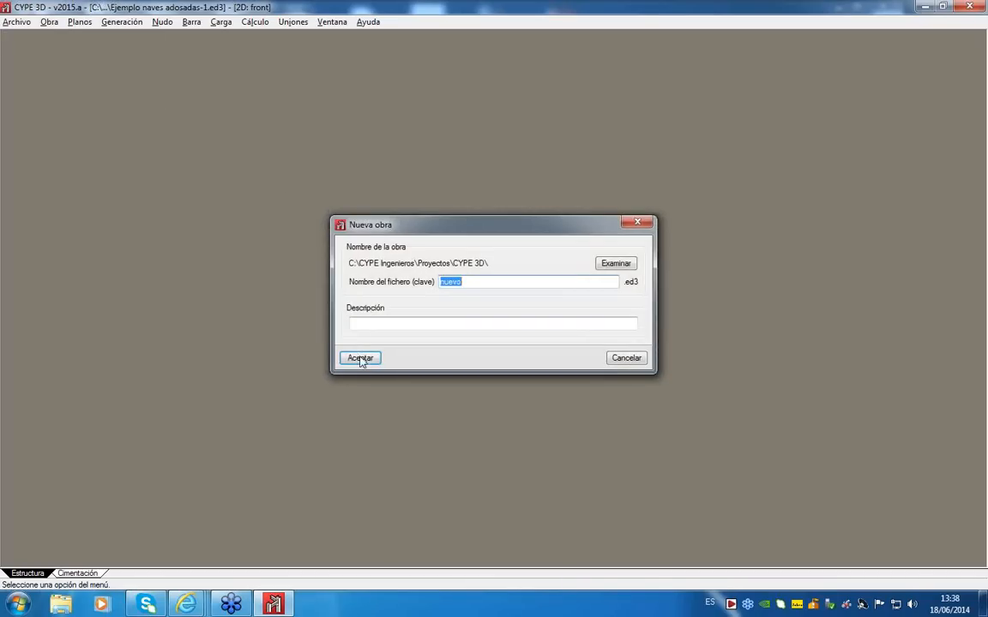
click(364, 355)
click(282, 432)
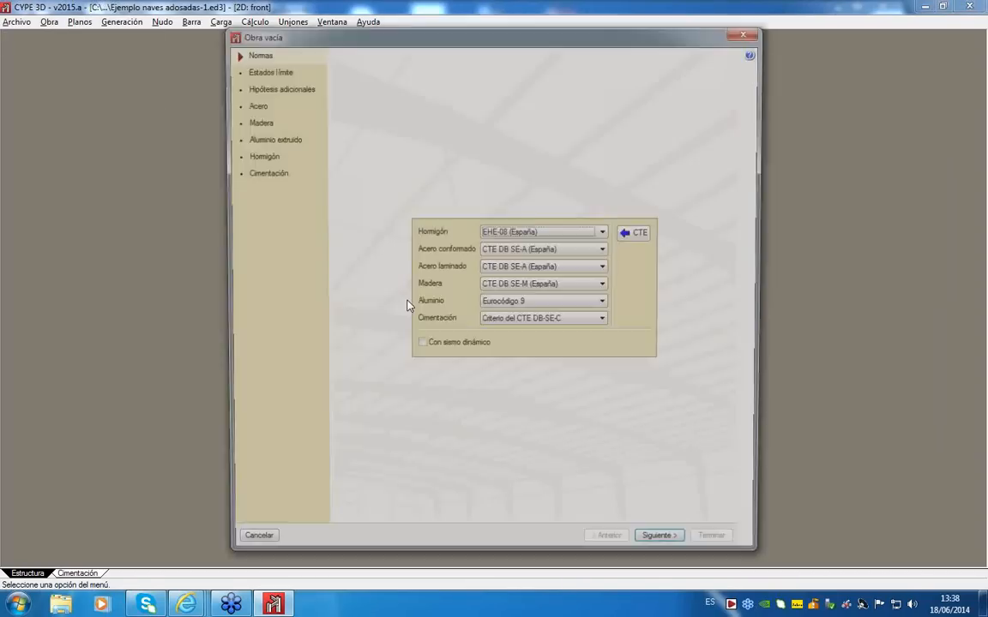
Step: Complete the empty job setup, keeping the default codes, limit states, additional load cases, materials and foundation data
click(664, 549)
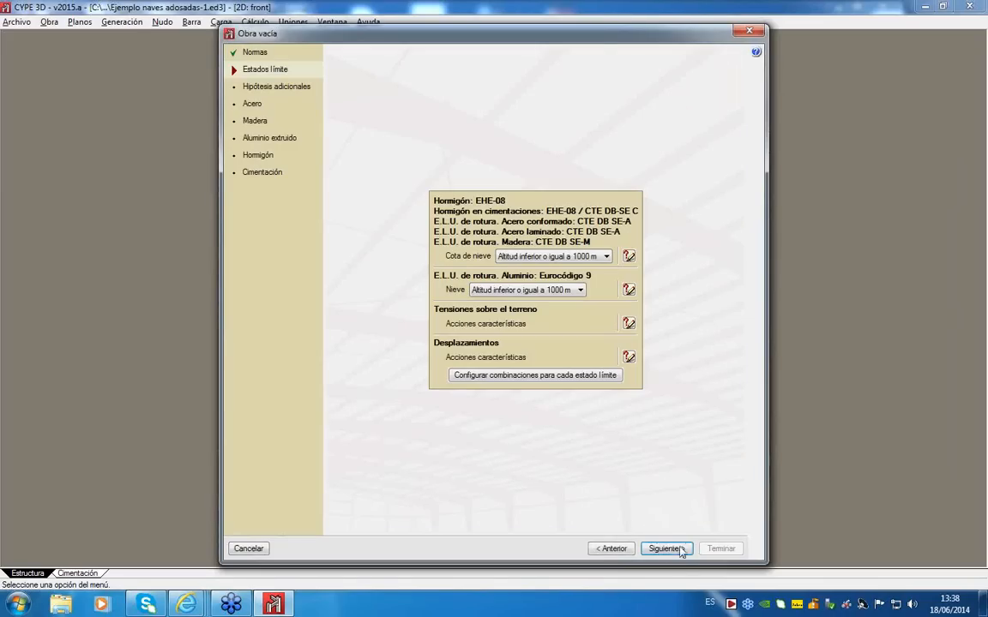
click(665, 549)
click(665, 548)
click(665, 549)
click(669, 549)
click(672, 549)
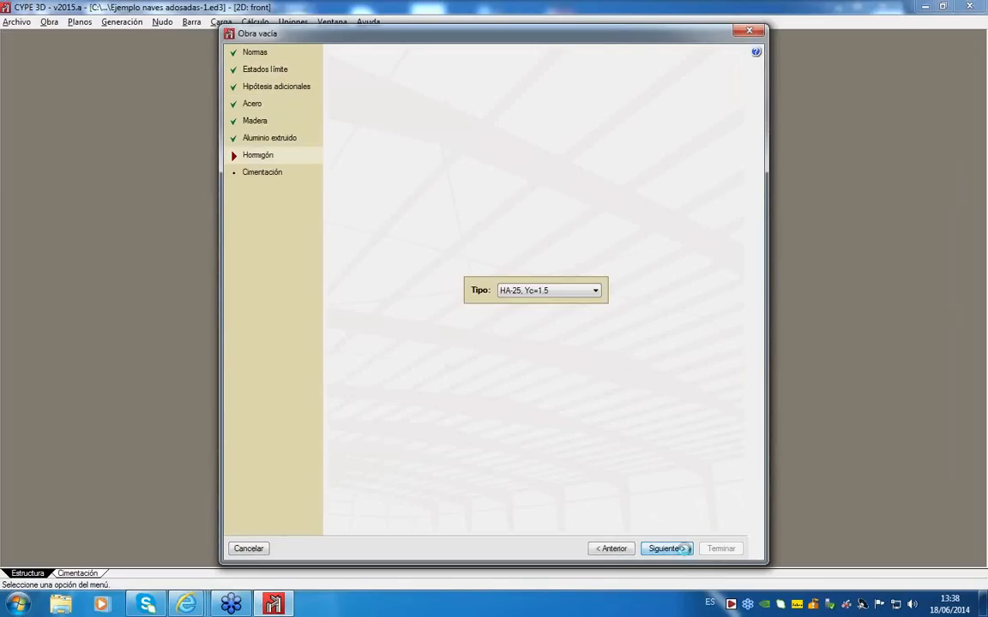
click(669, 549)
click(721, 549)
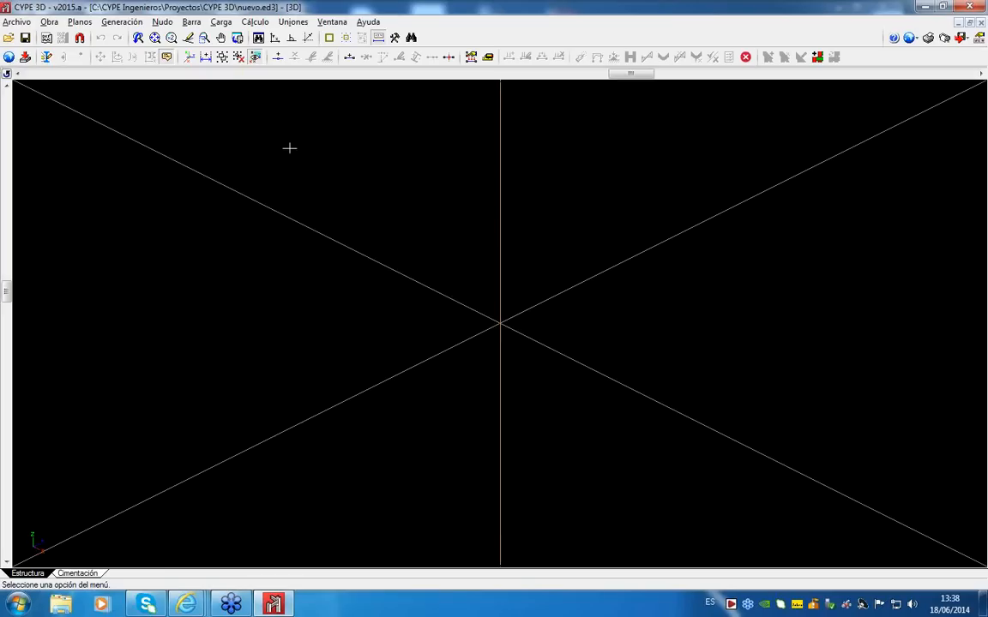
Step: Draw a vertical IPE 200 bar about 6.9 m long upward from the reference line intersection
click(191, 22)
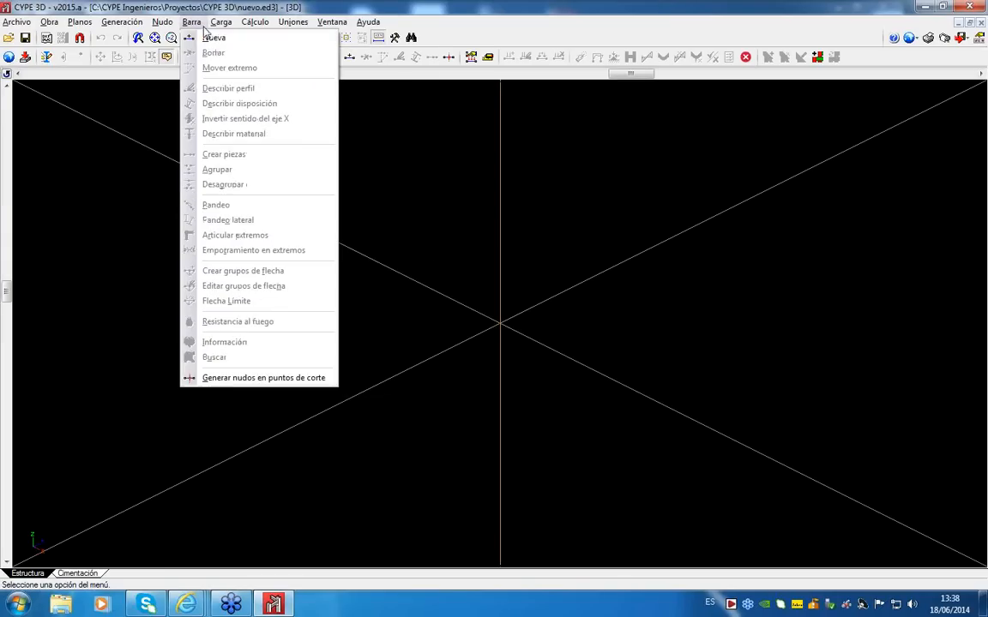
click(215, 40)
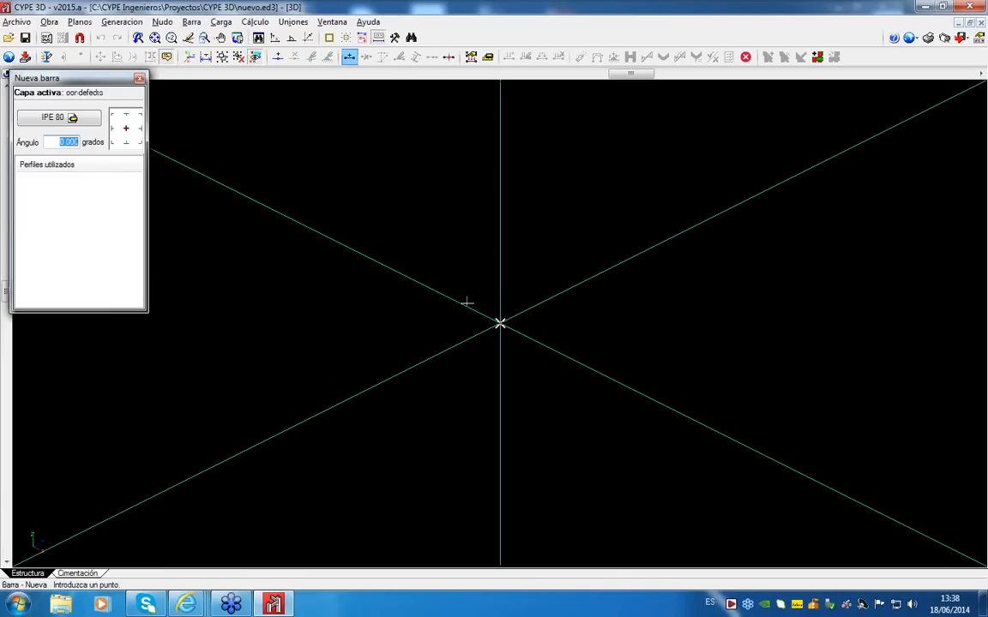
click(72, 117)
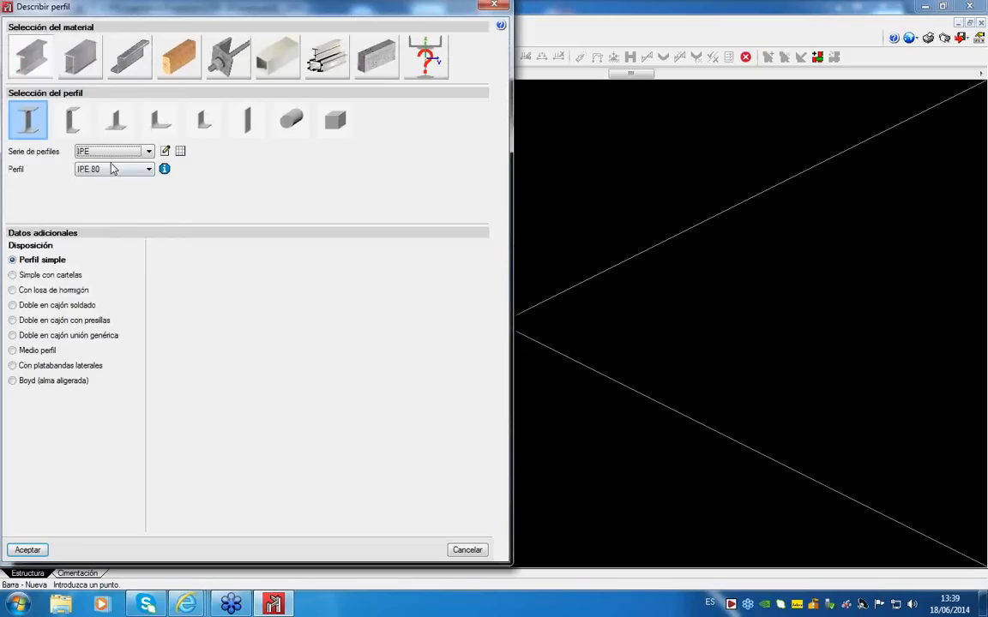
click(112, 169)
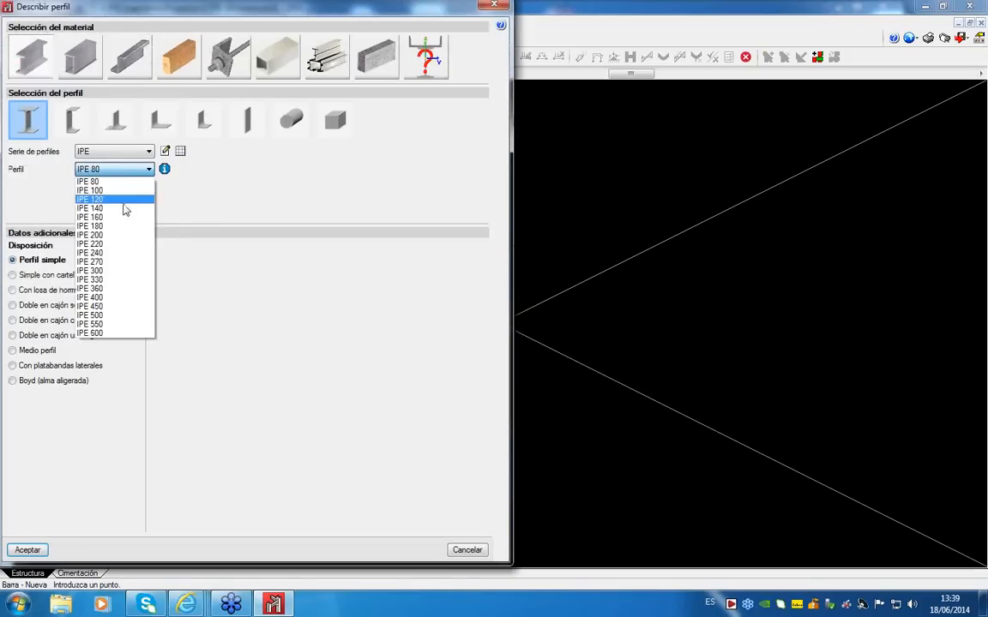
click(110, 235)
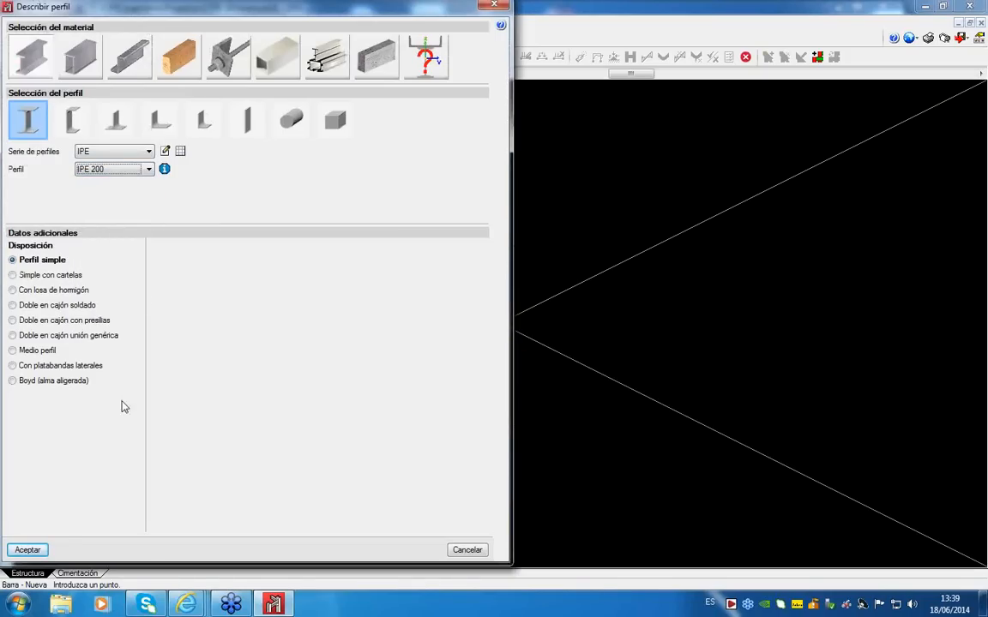
click(27, 550)
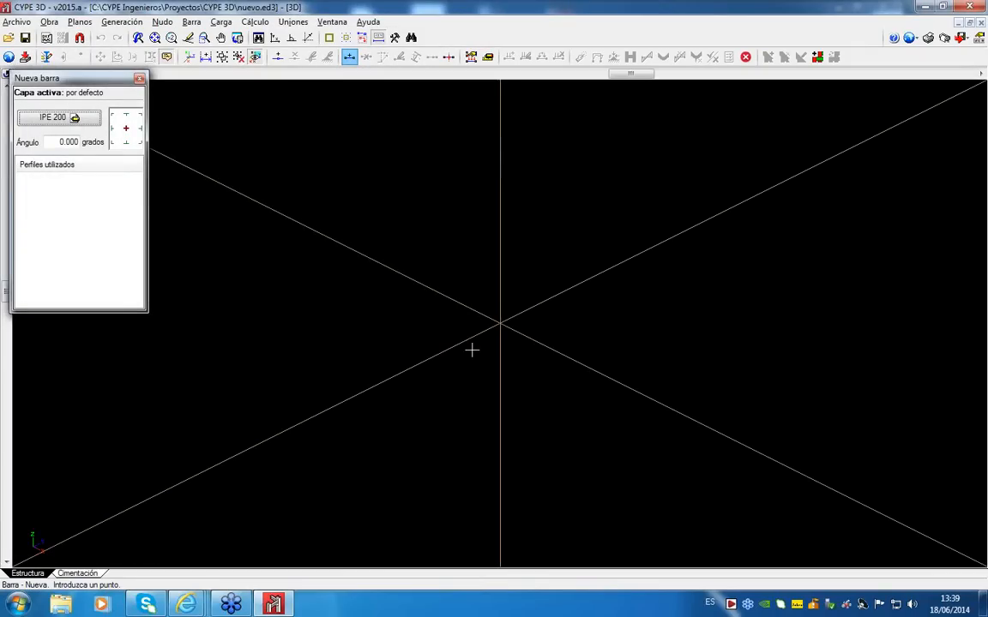
click(501, 322)
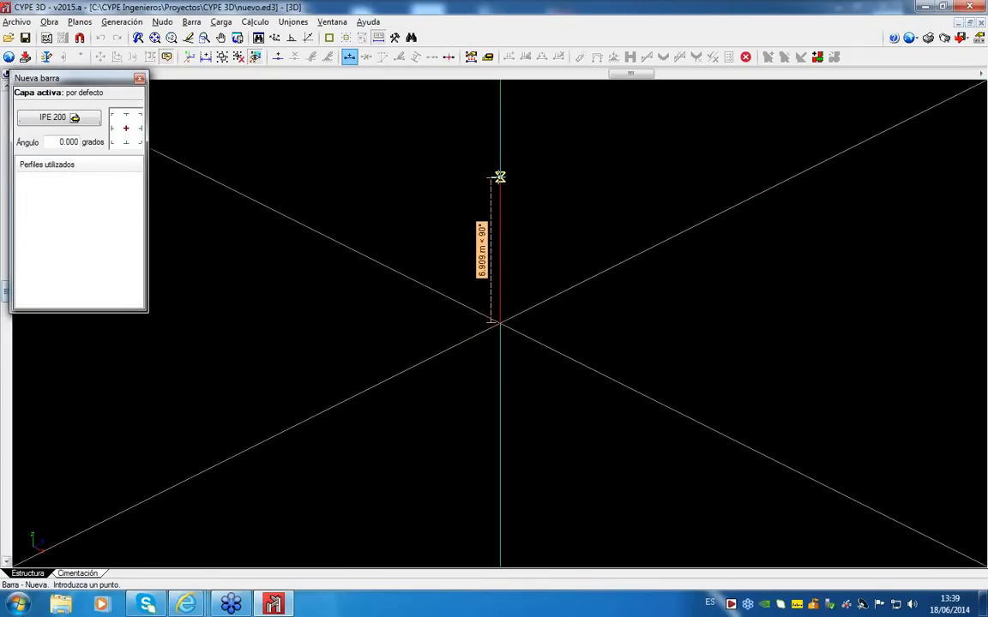
click(501, 177)
click(641, 186)
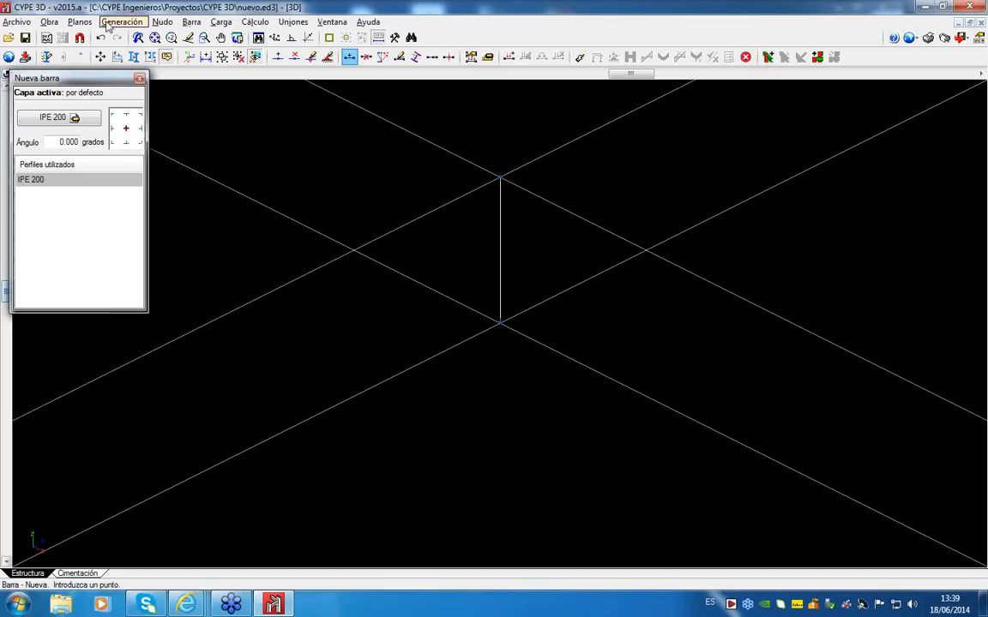
Step: Move the bar's upper node about 2.05 m sideways at 0° so that the bar is inclined
click(162, 22)
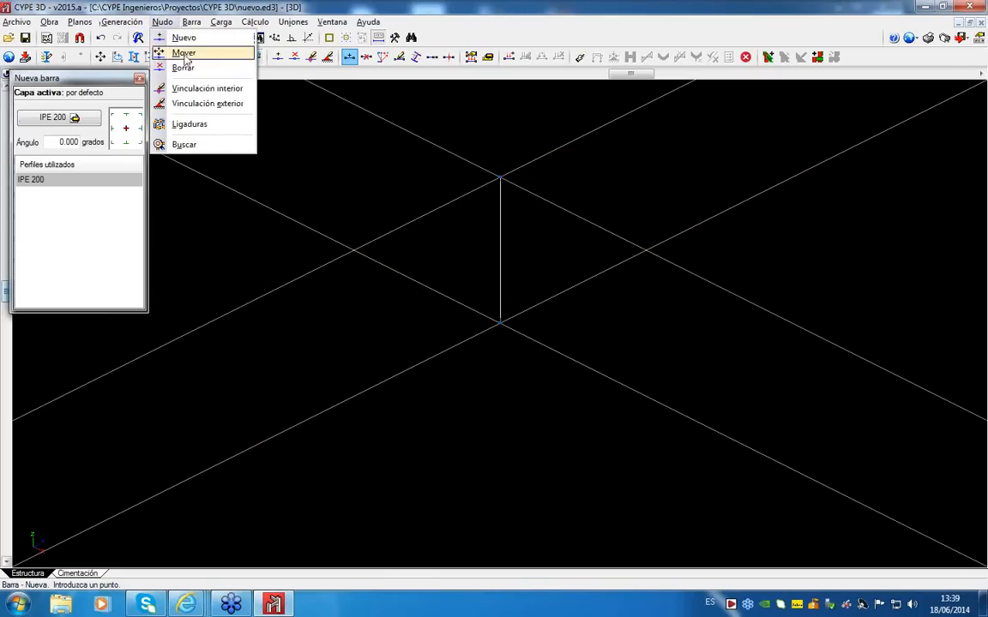
click(180, 53)
click(499, 175)
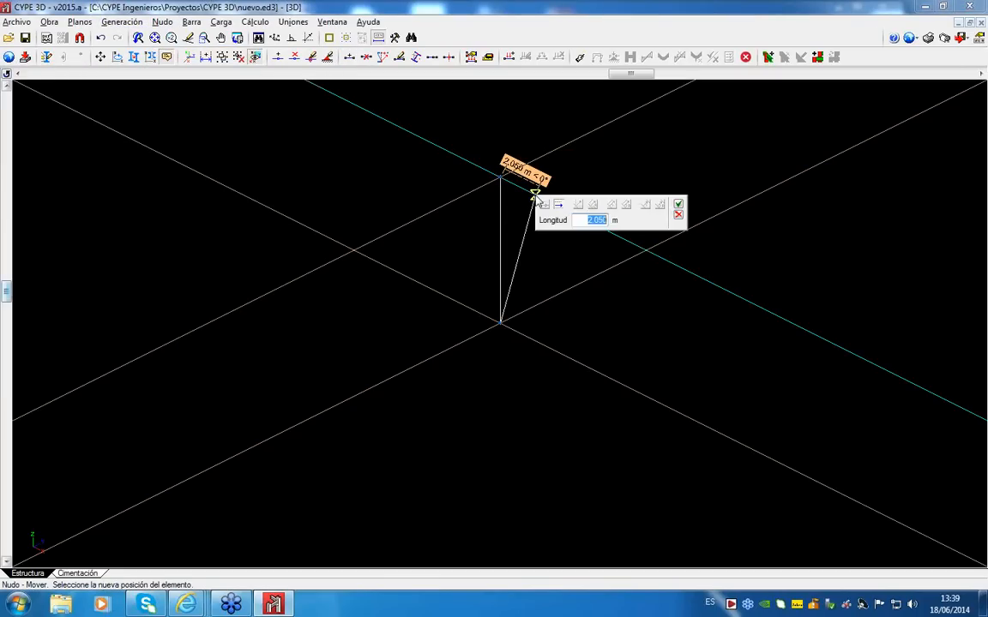
click(679, 205)
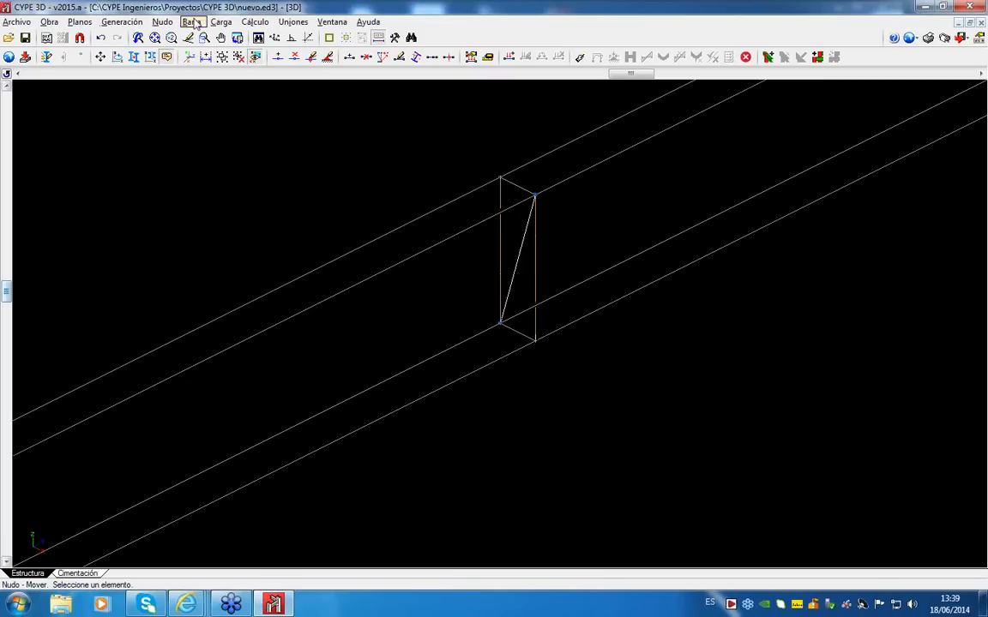
Step: Assign a fully fixed external fixity to the inclined bar's lower node, with fixed displacements and rotations
click(162, 21)
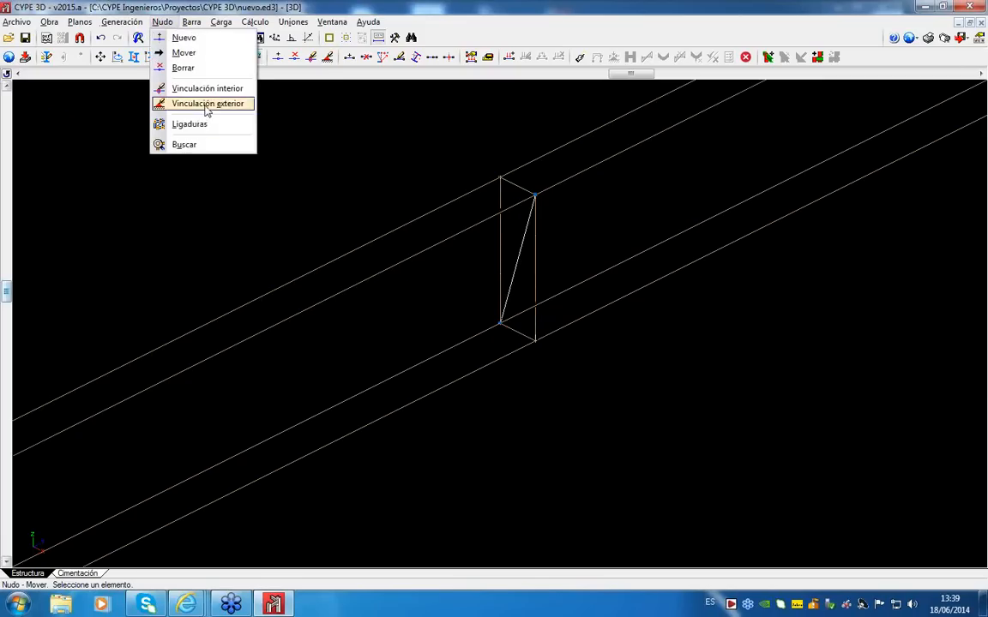
click(185, 89)
click(499, 324)
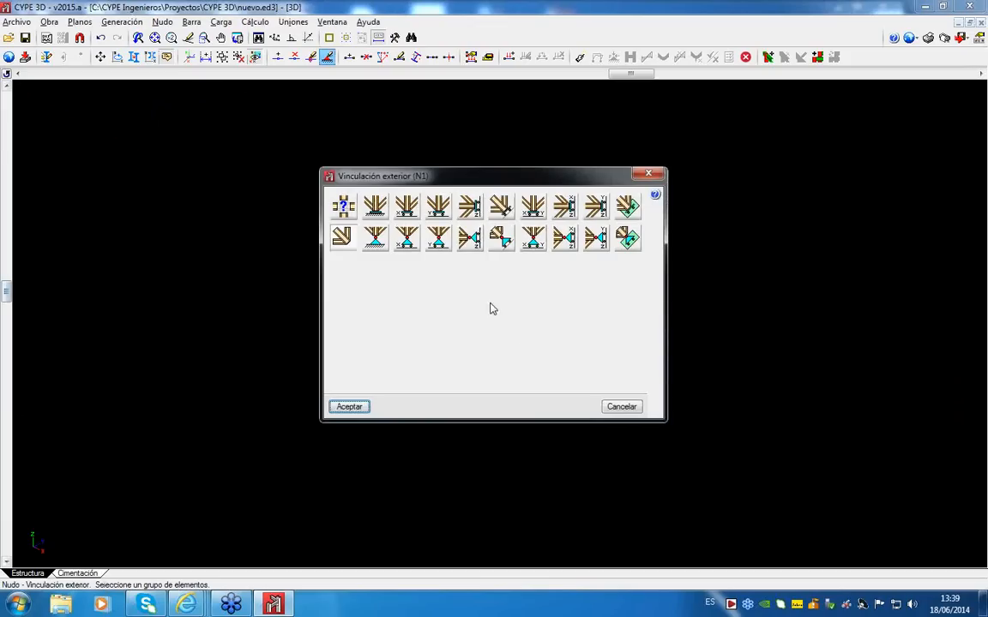
click(343, 205)
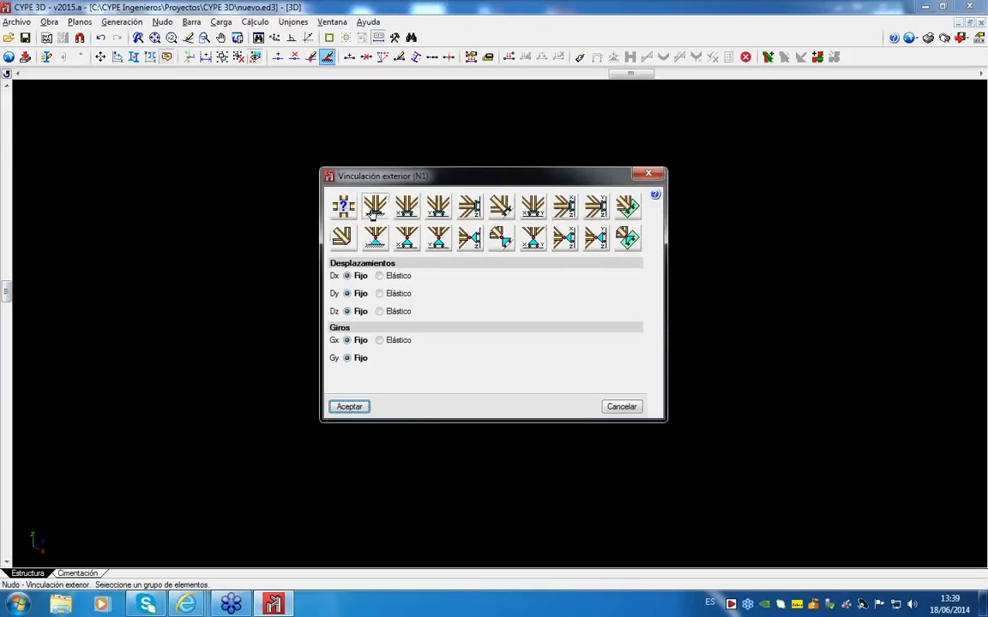
click(349, 406)
Step: Calculate the structure without sizing the sections and close the final calculation report
click(254, 22)
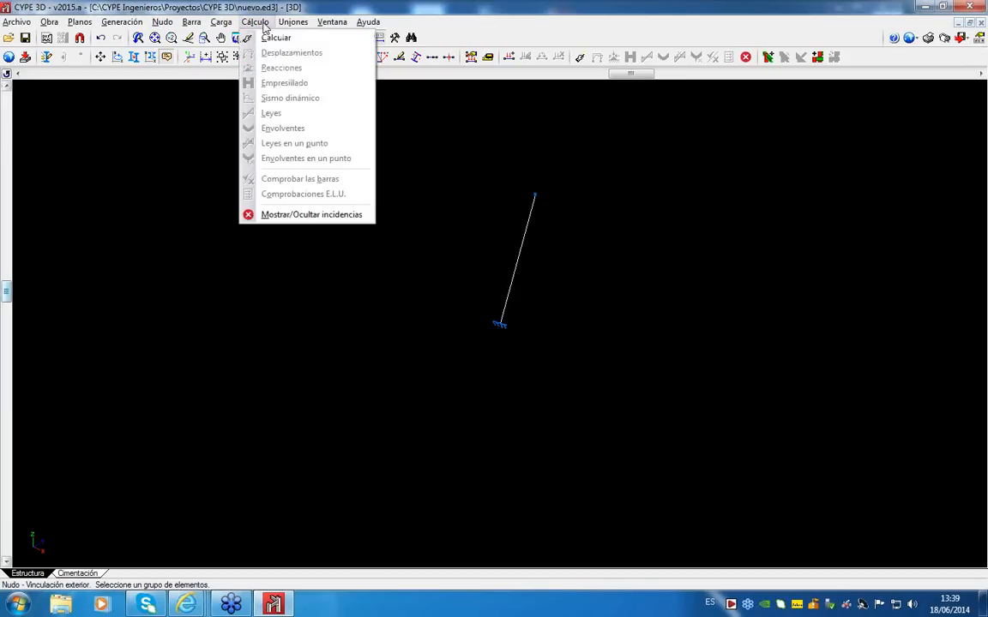
click(273, 38)
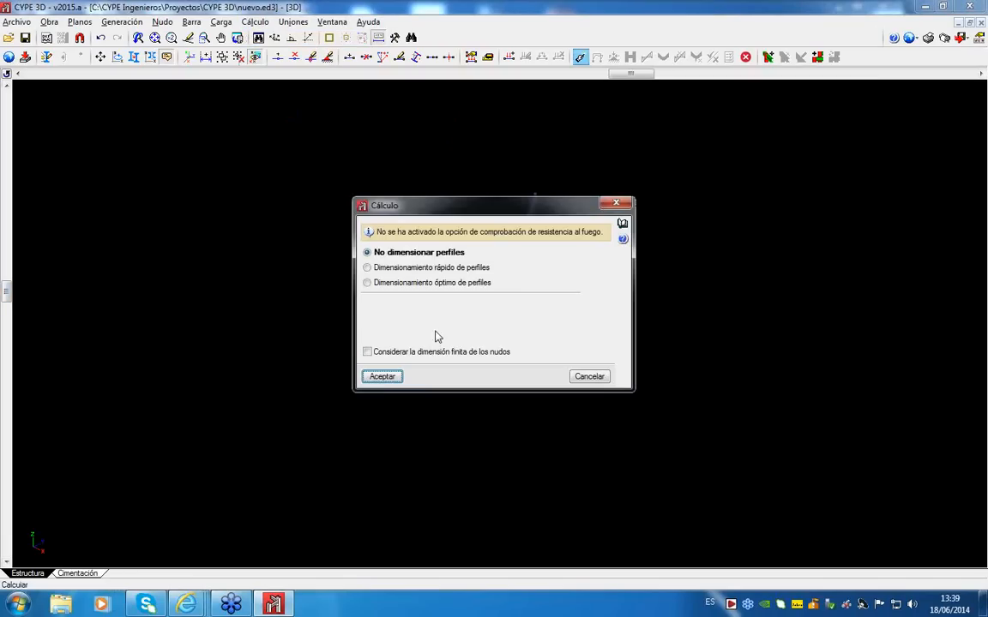
click(382, 377)
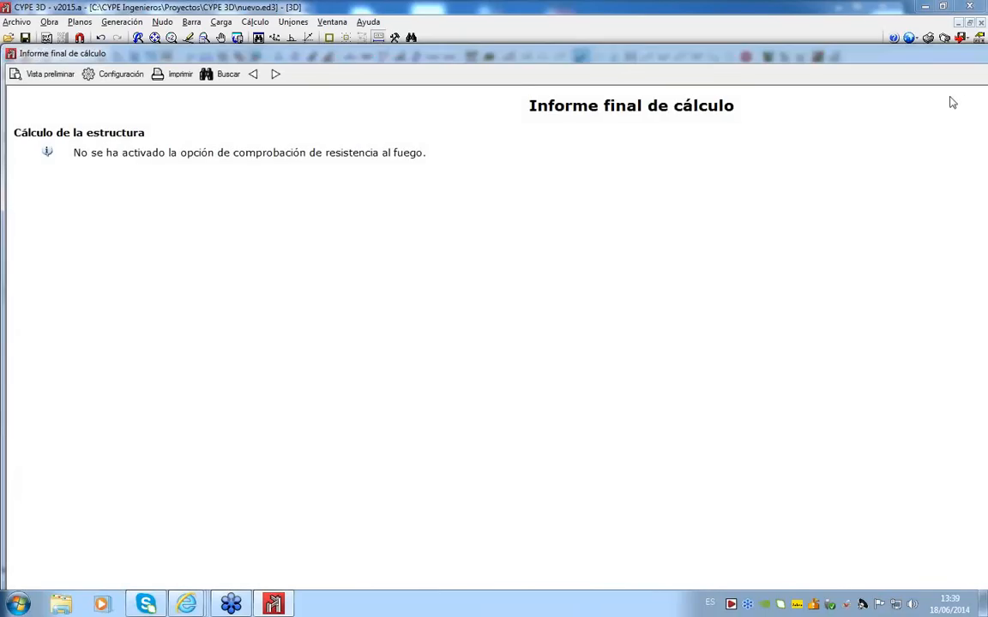
drag(931, 56, 766, 59)
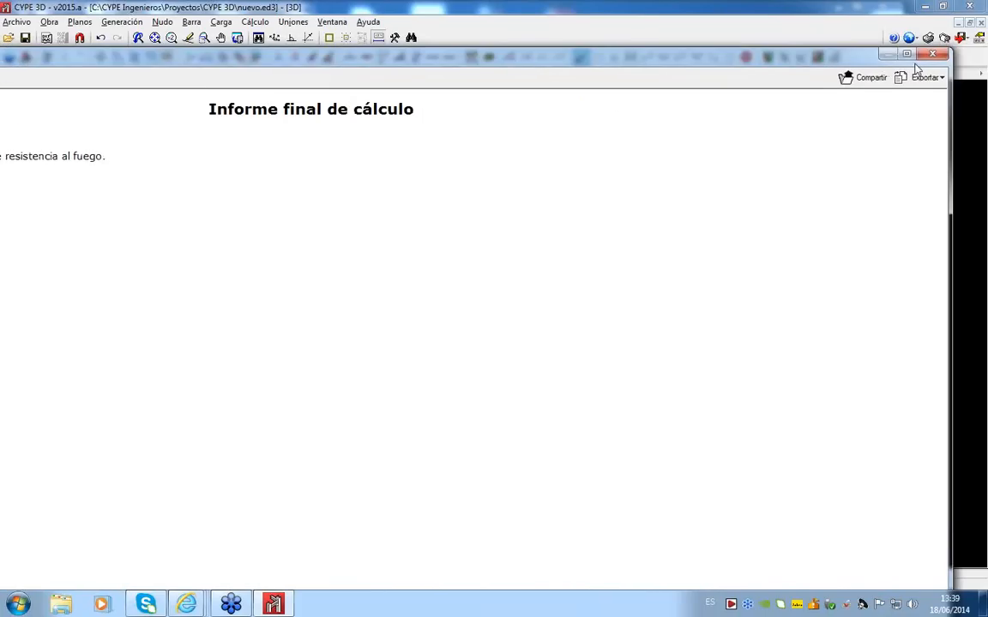
click(925, 75)
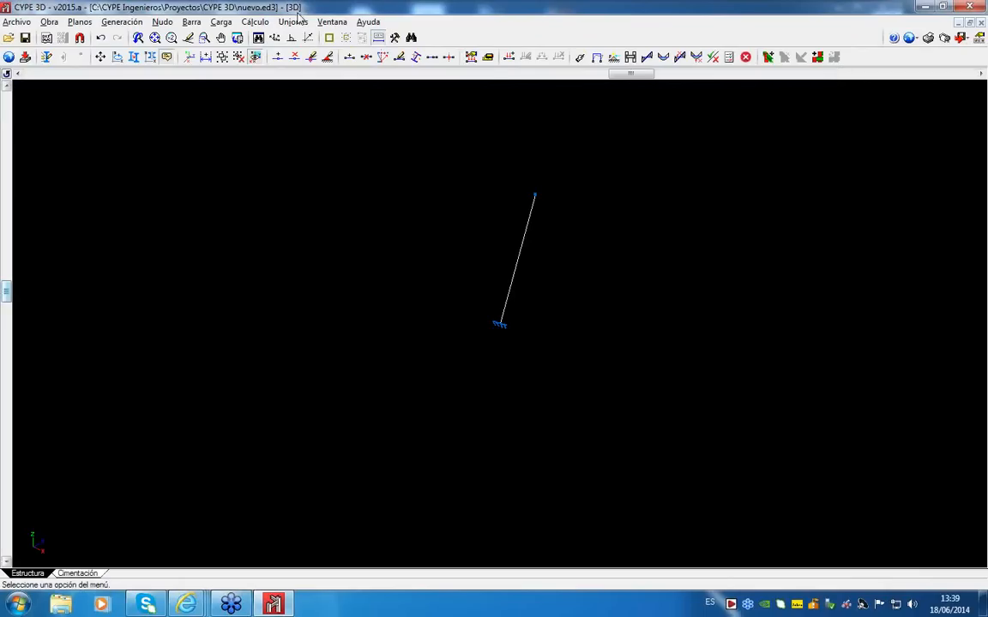
Step: Generate the structure's joints and examine the joint at the inclined bar's fixed base
click(292, 22)
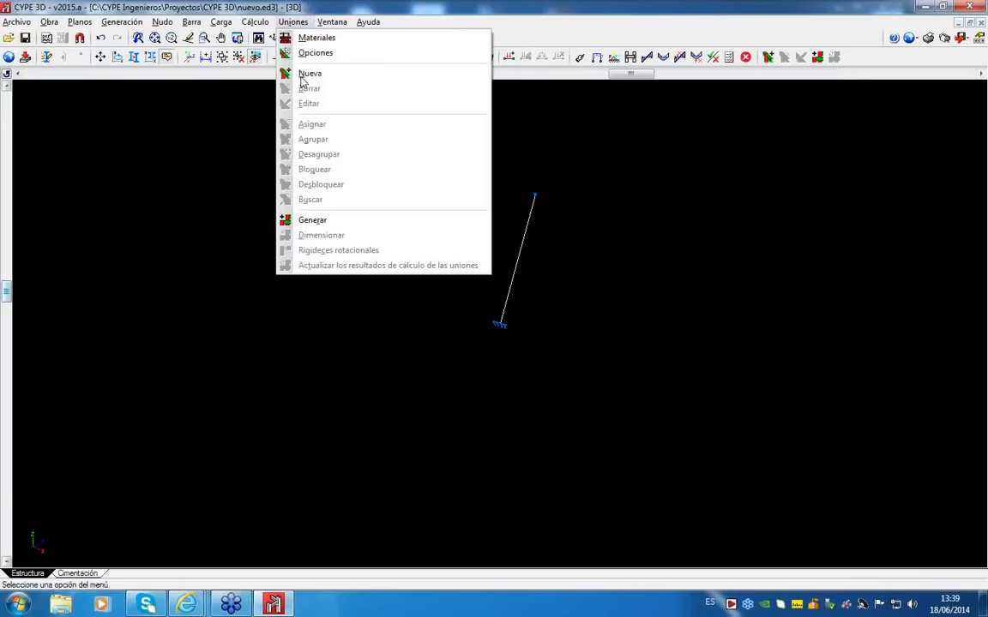
click(296, 219)
click(400, 331)
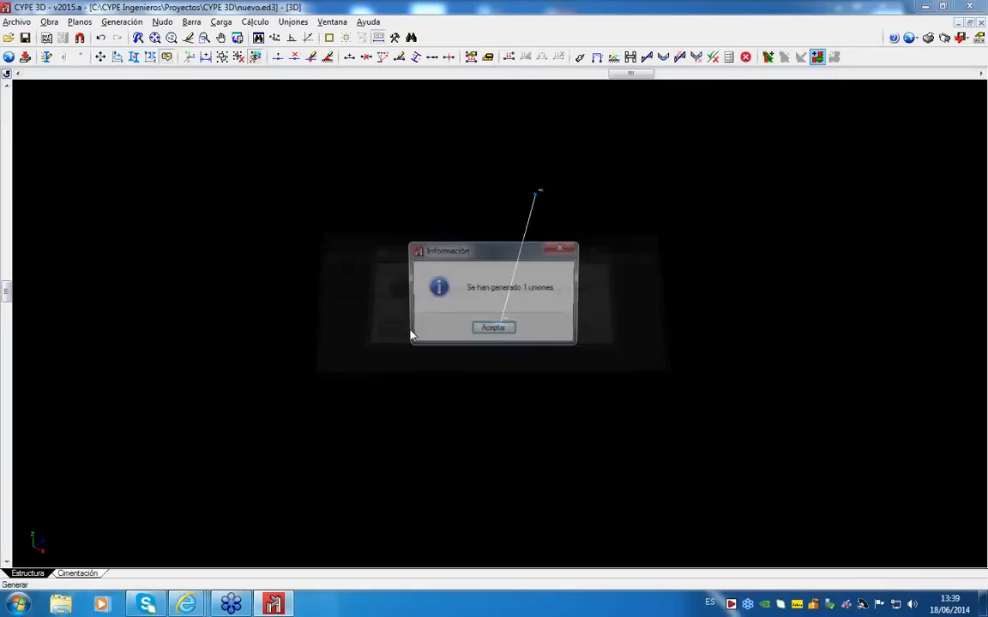
click(494, 328)
scroll(495, 321, up, 5)
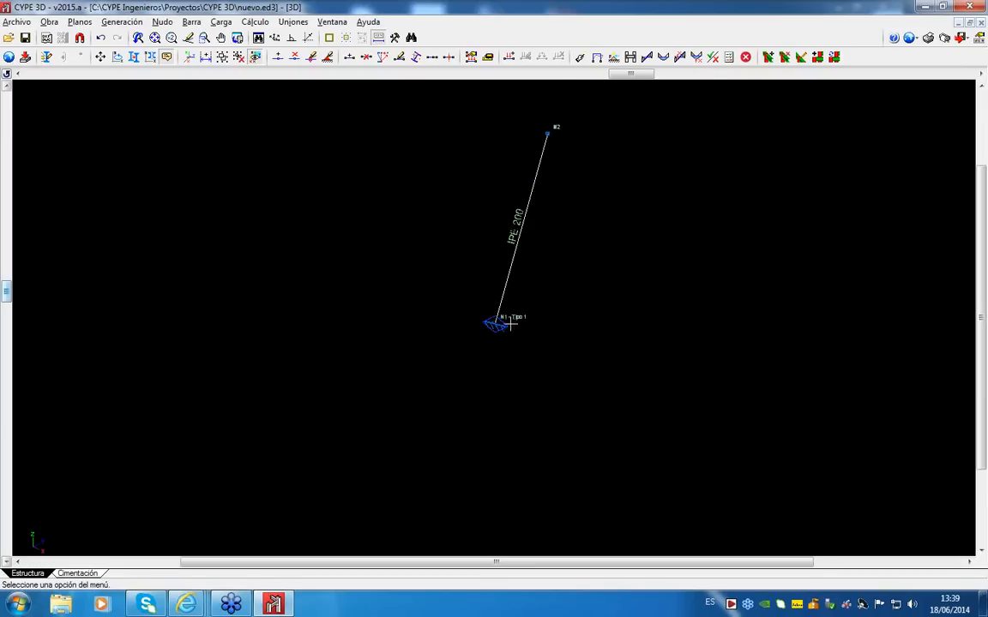
scroll(494, 319, up, 1)
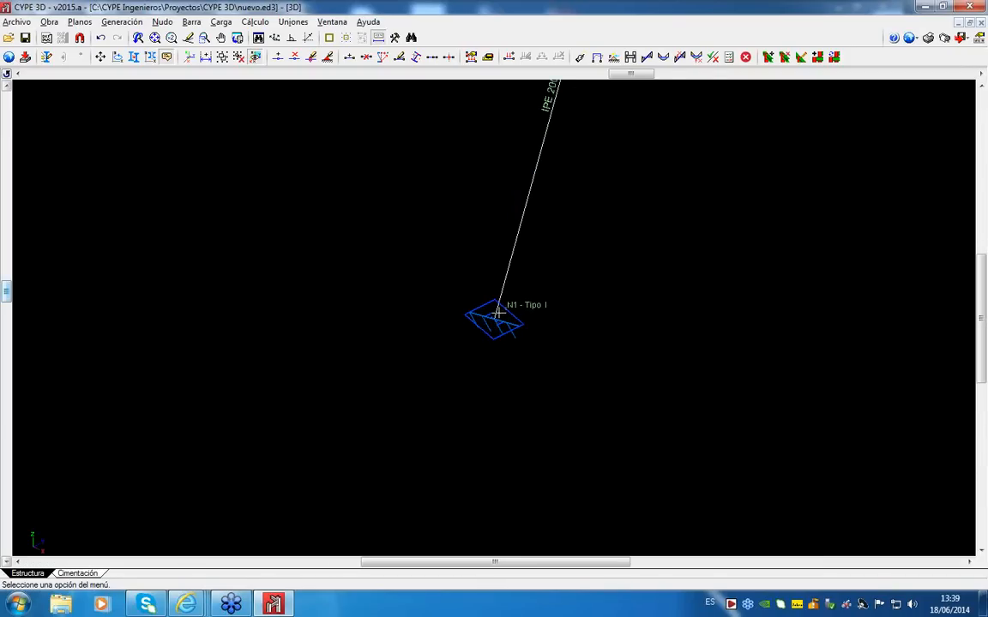
Step: Add a vertical IPE 200 bar rising from the inclined bar's fixed base node to the upper reference line
click(191, 21)
click(214, 38)
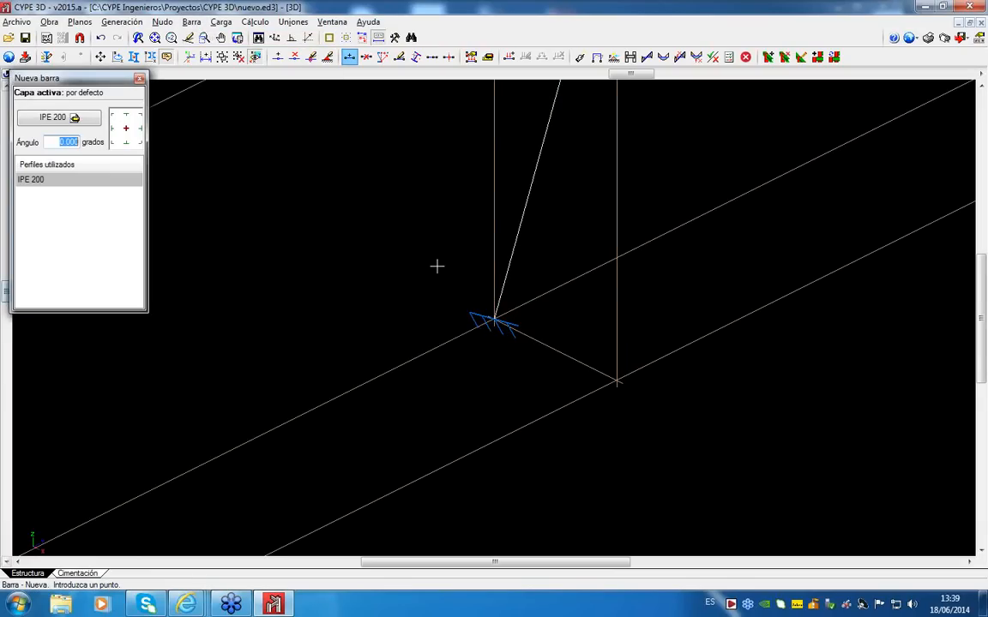
click(493, 319)
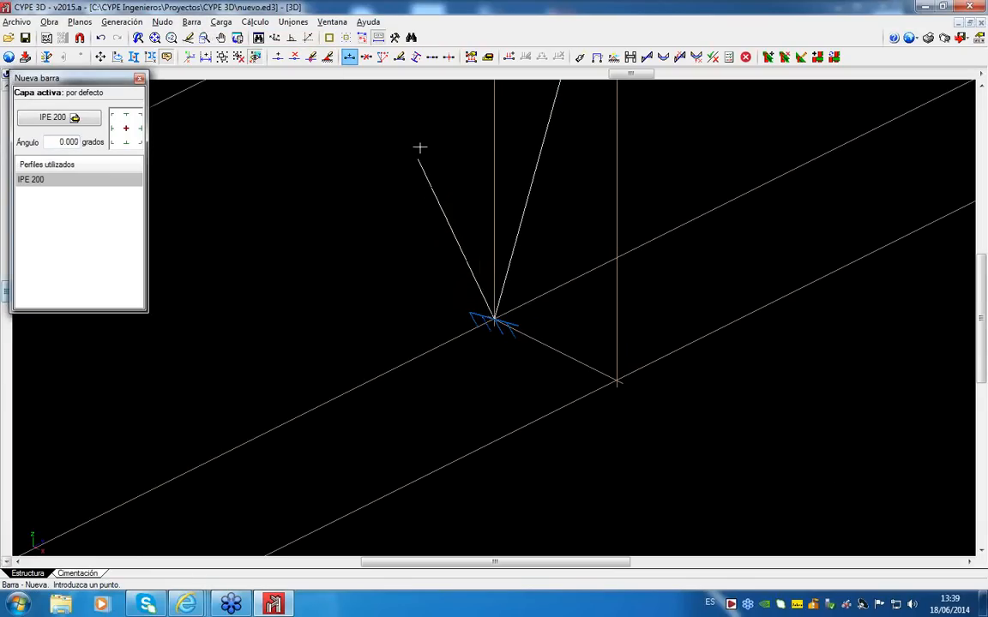
scroll(441, 183, down, 2)
scroll(467, 223, down, 1)
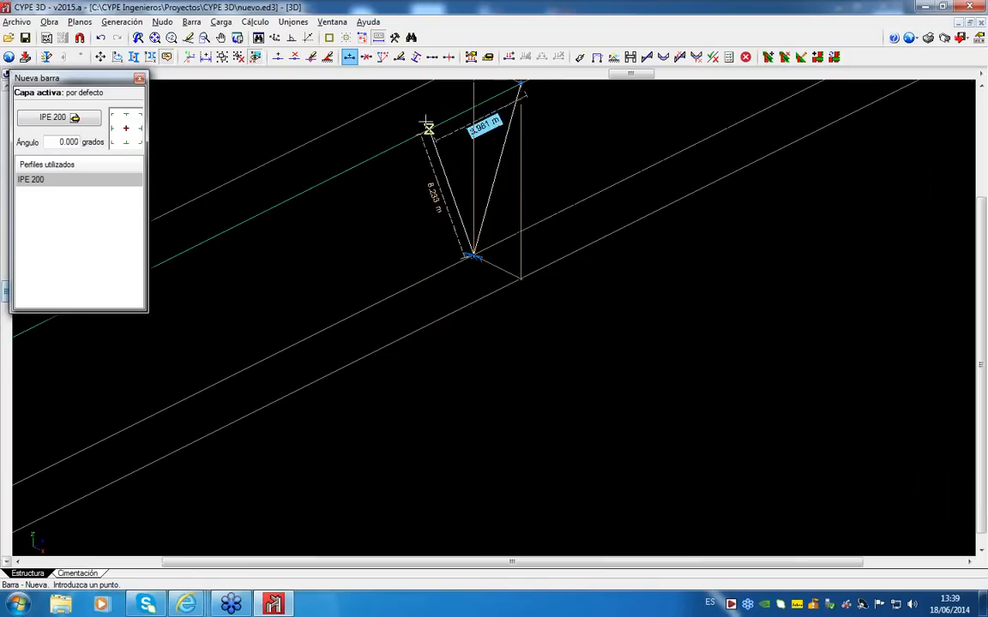
middle_drag(434, 130, 477, 238)
click(512, 168)
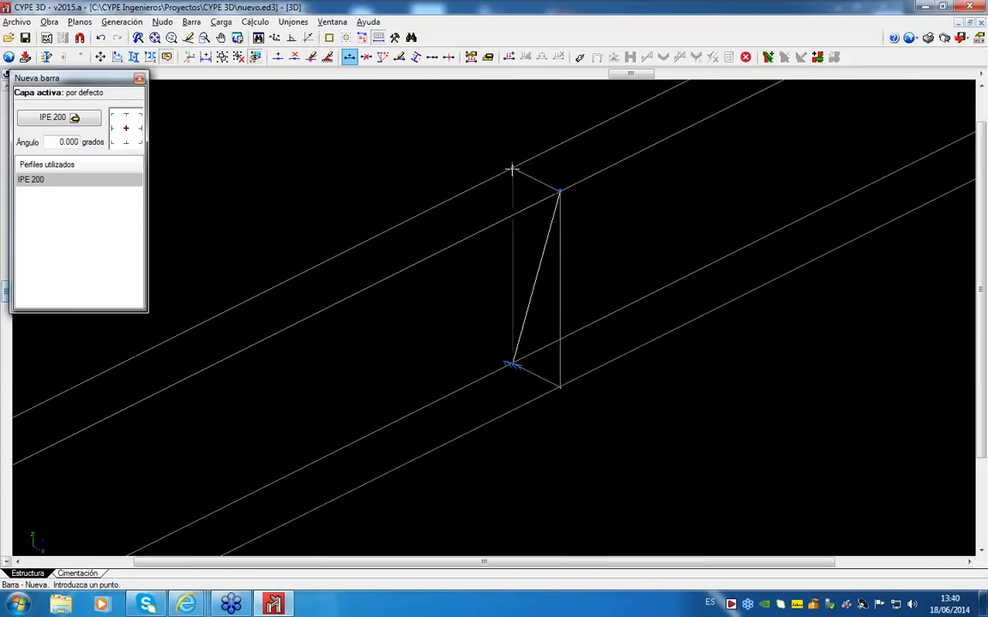
Step: Generate the joints of the two-bar structure, grouping the generated joints where possible
click(293, 21)
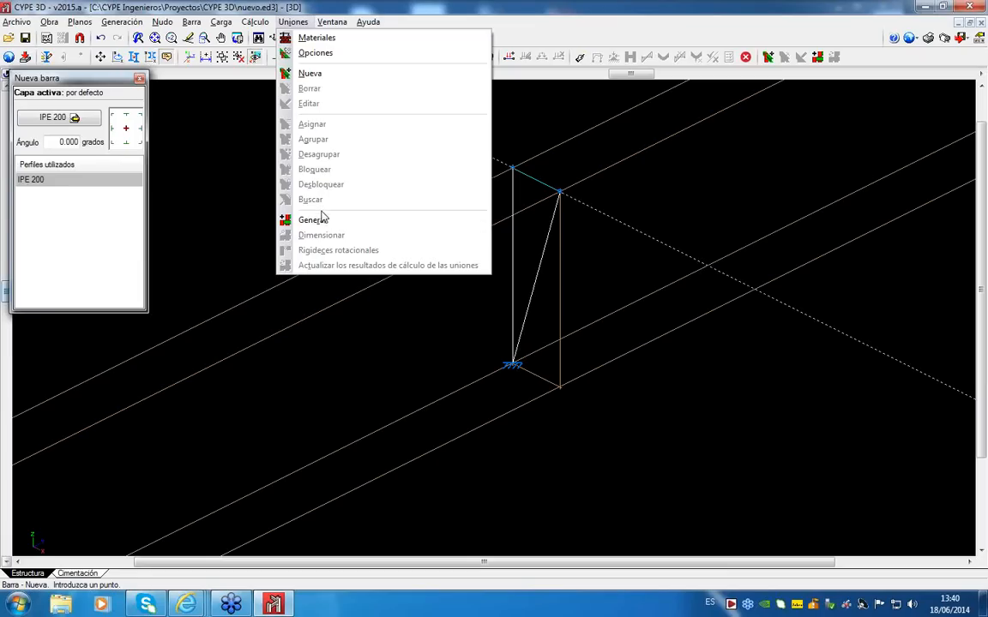
click(319, 221)
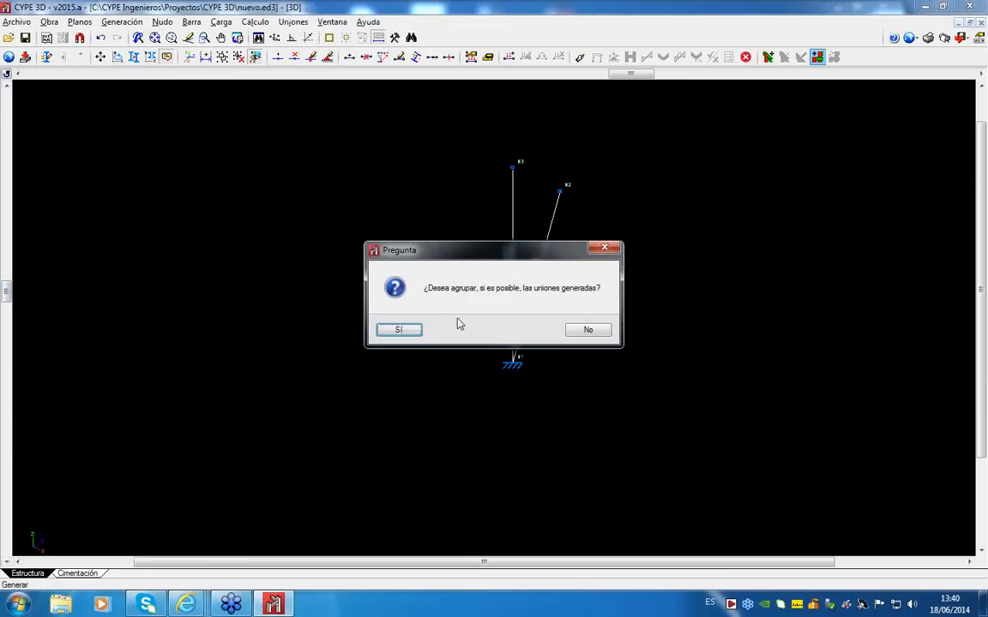
click(399, 328)
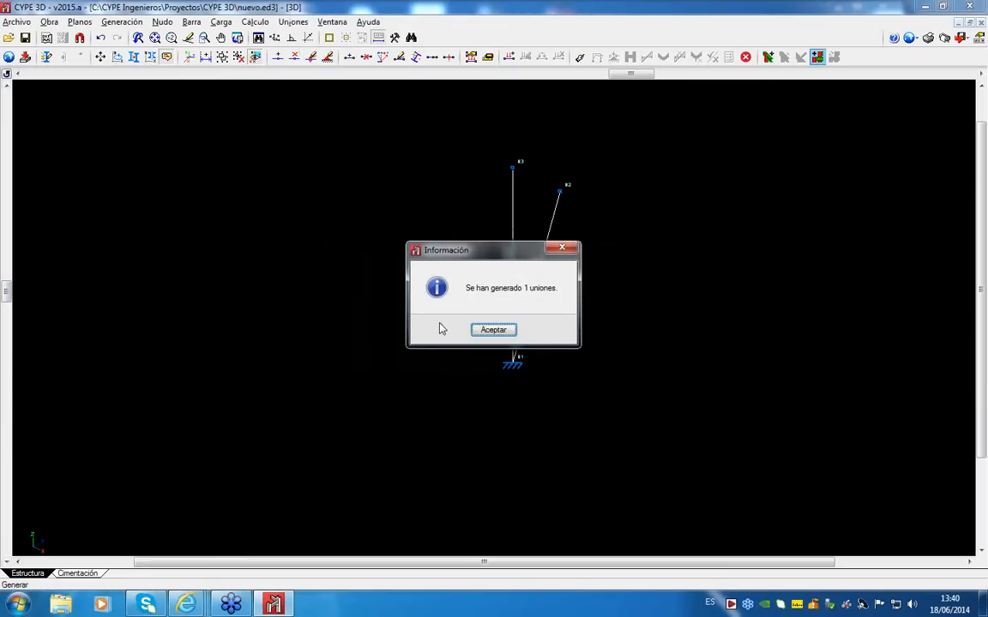
click(499, 330)
Step: Open the joint at the shared base node for editing and examine its 3D view and listed incidents
click(293, 21)
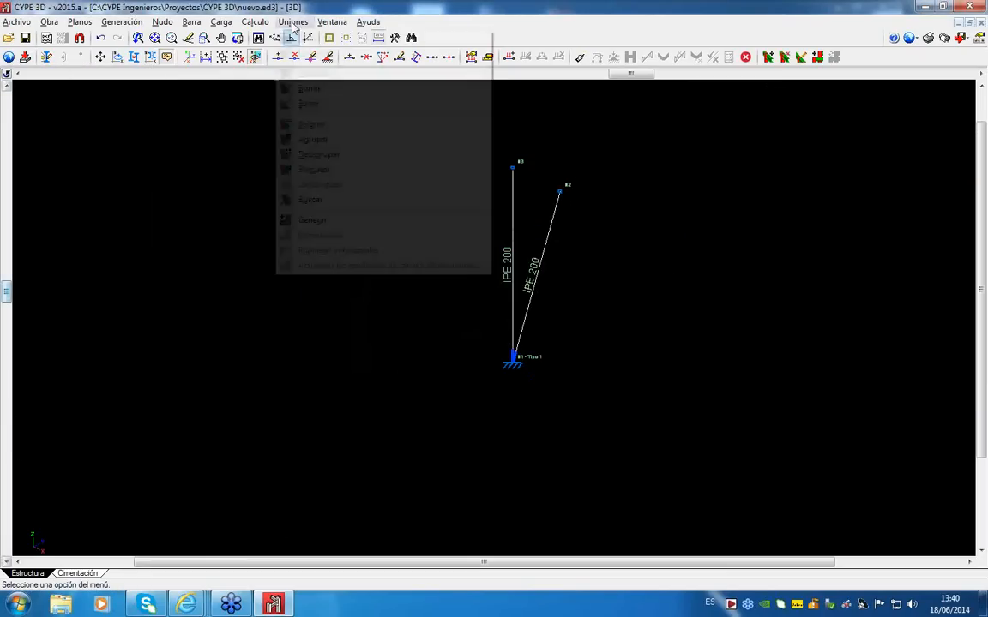
click(311, 102)
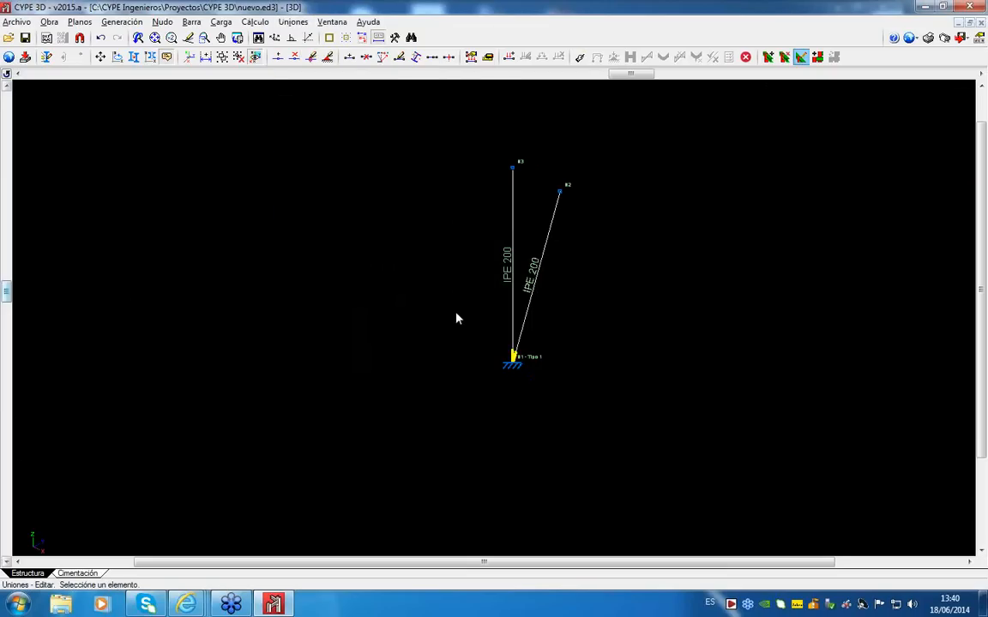
click(515, 350)
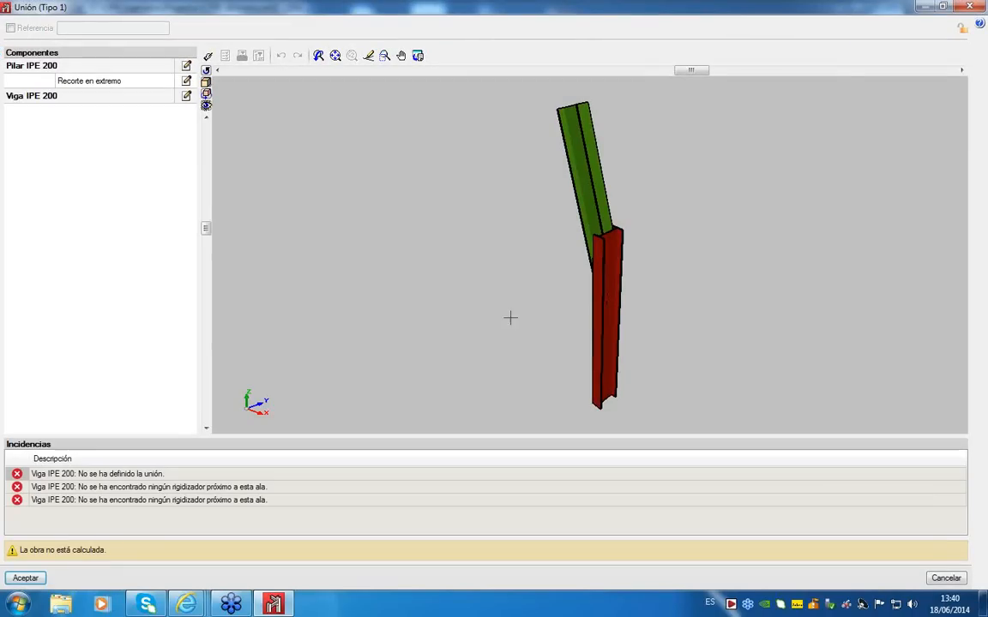
middle_drag(614, 273, 725, 236)
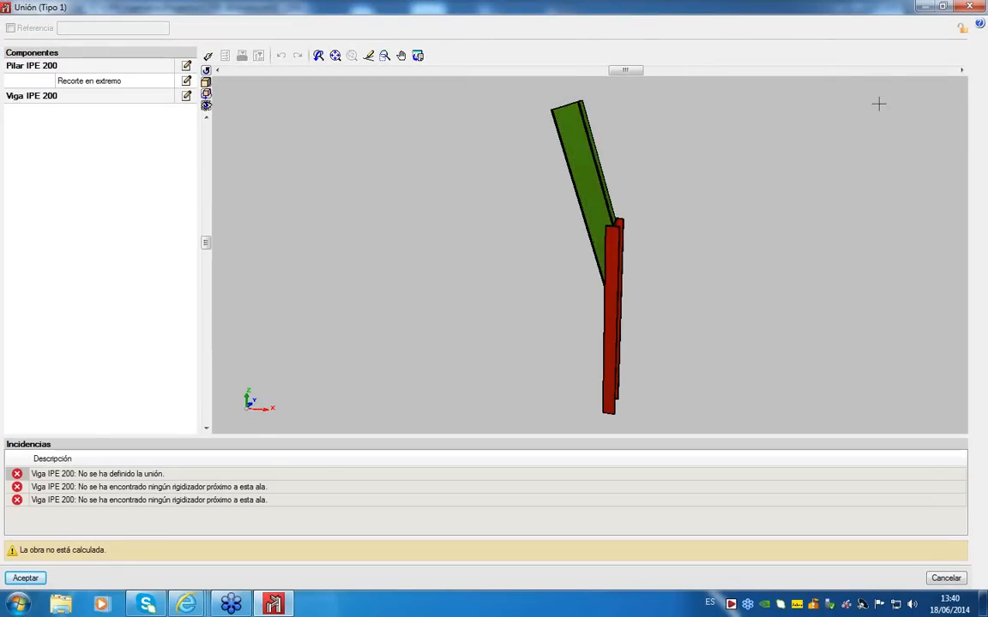
click(969, 6)
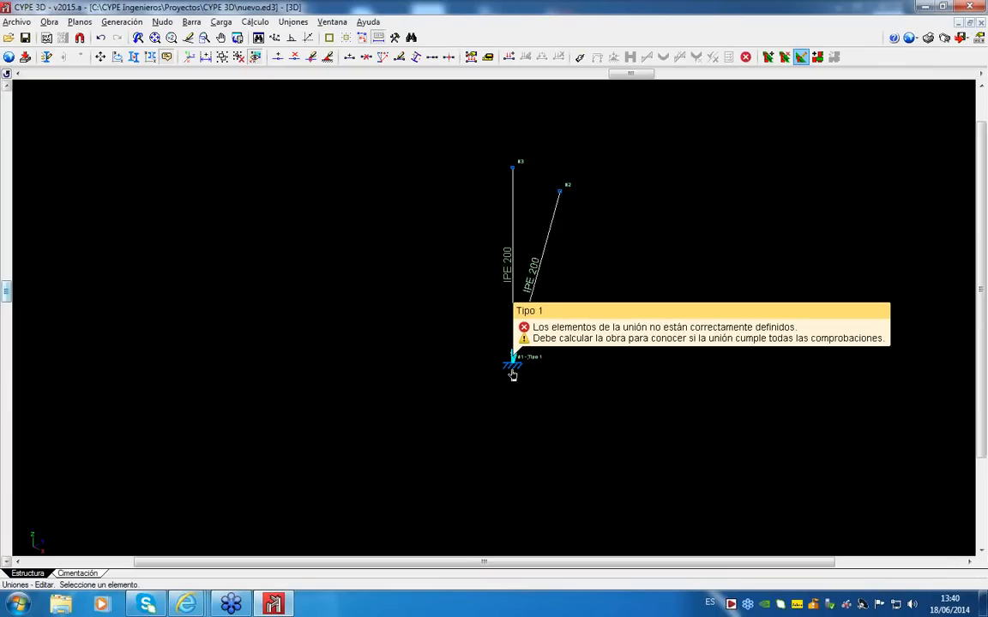
scroll(512, 373, up, 4)
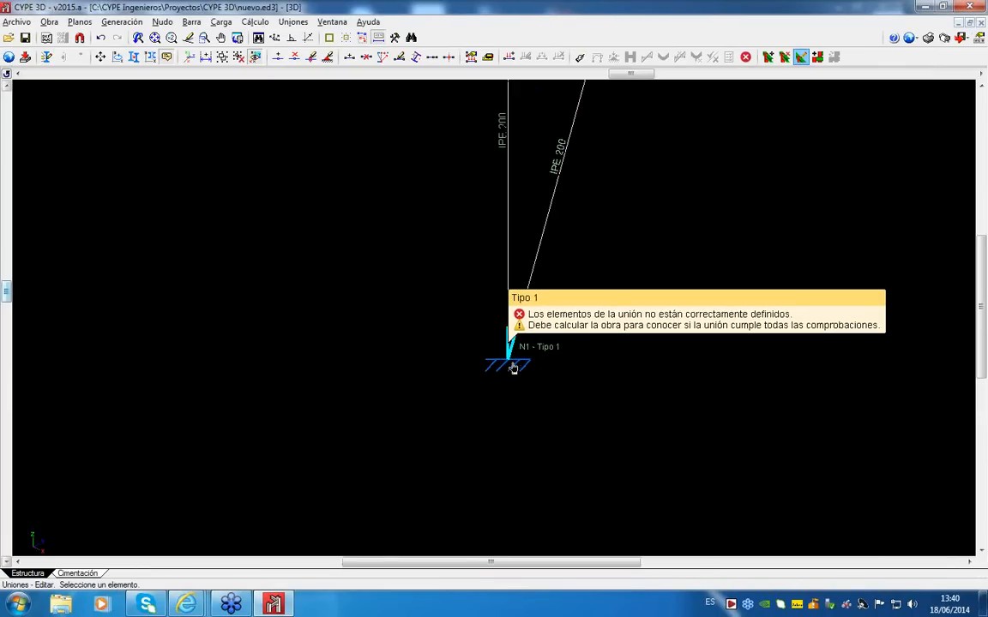
scroll(512, 368, down, 3)
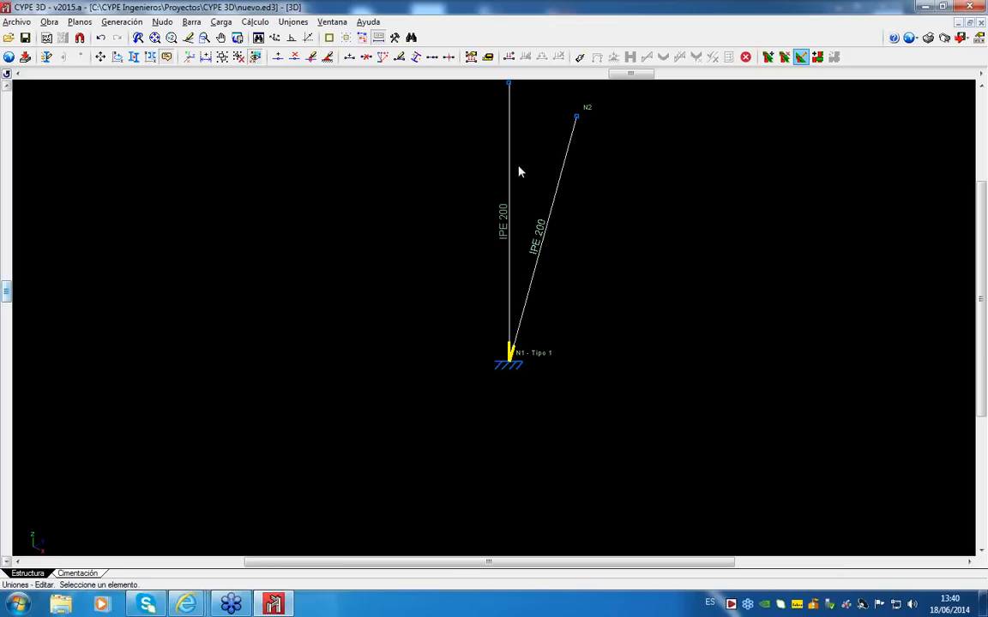
Step: Delete the joint at the shared base node of the vertical and inclined bars
click(293, 23)
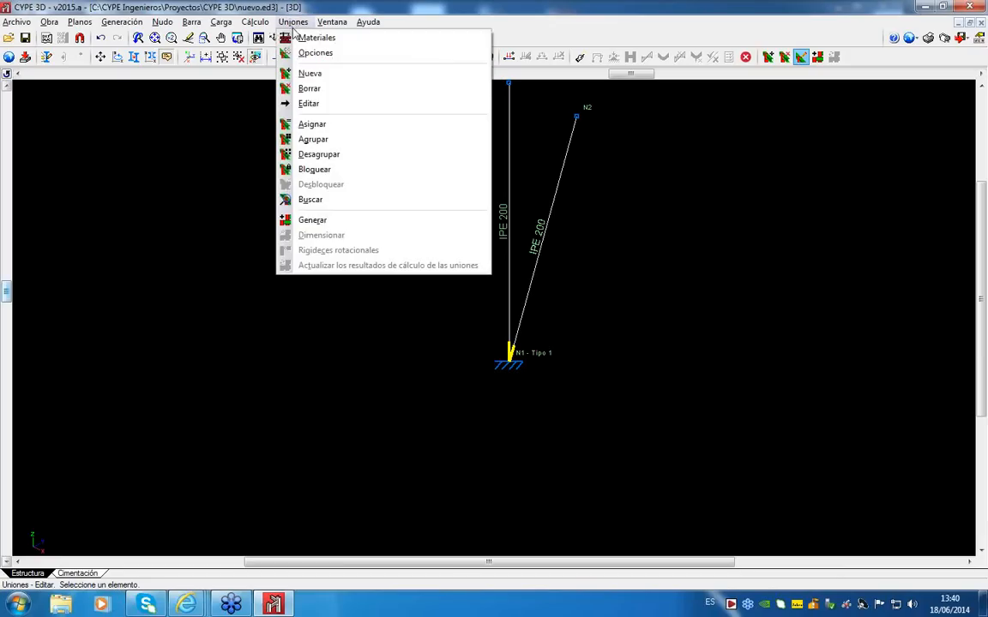
click(310, 88)
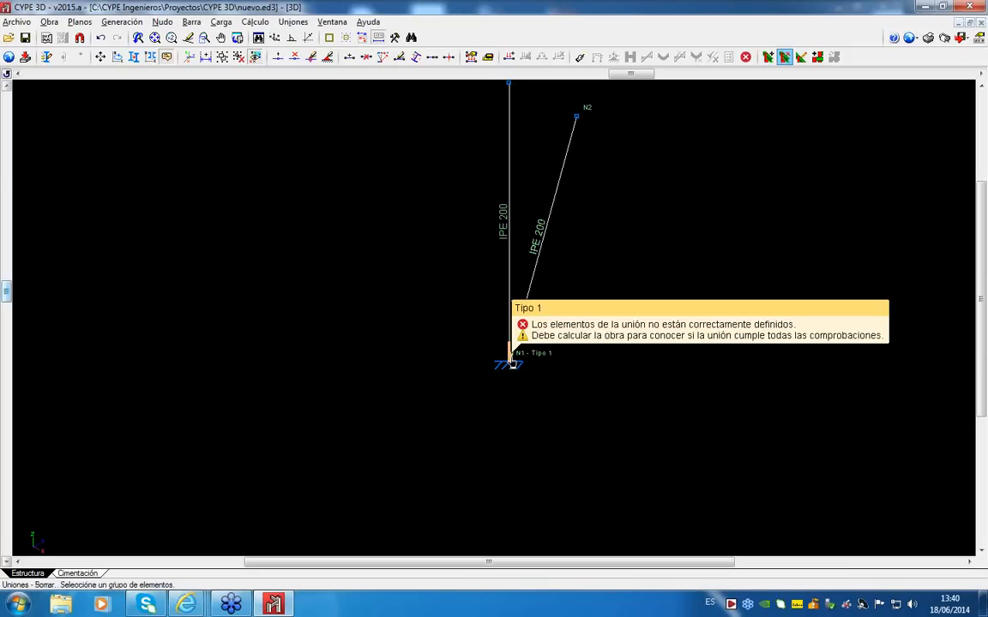
click(512, 355)
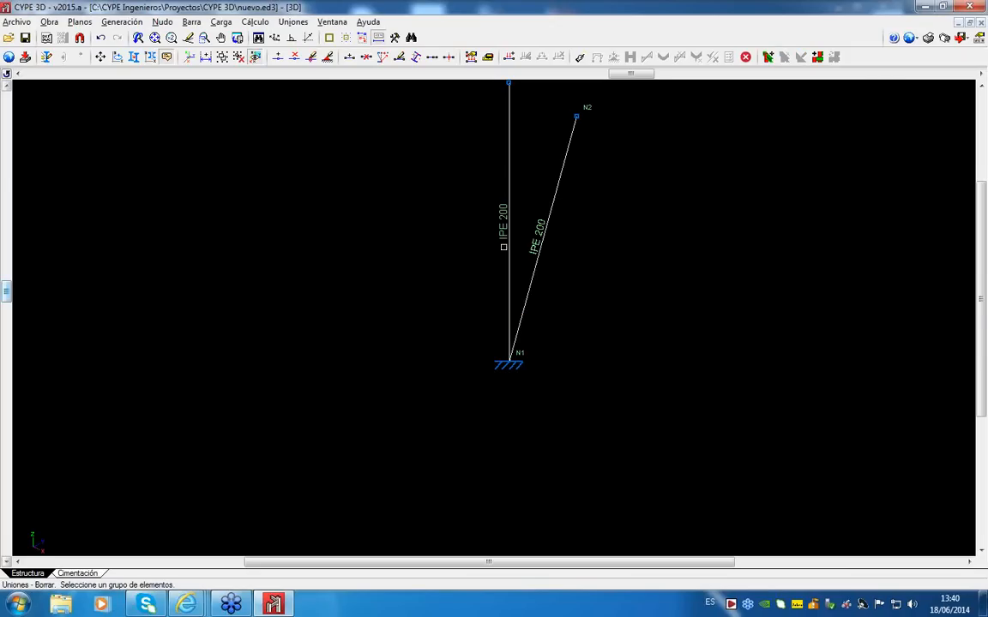
scroll(537, 300, down, 2)
scroll(537, 300, down, 1)
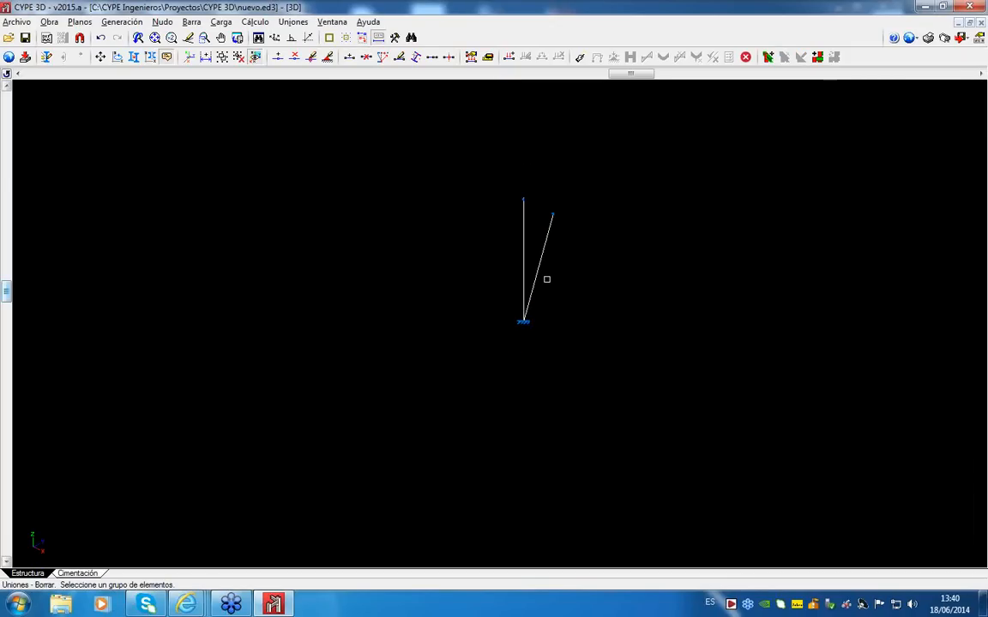
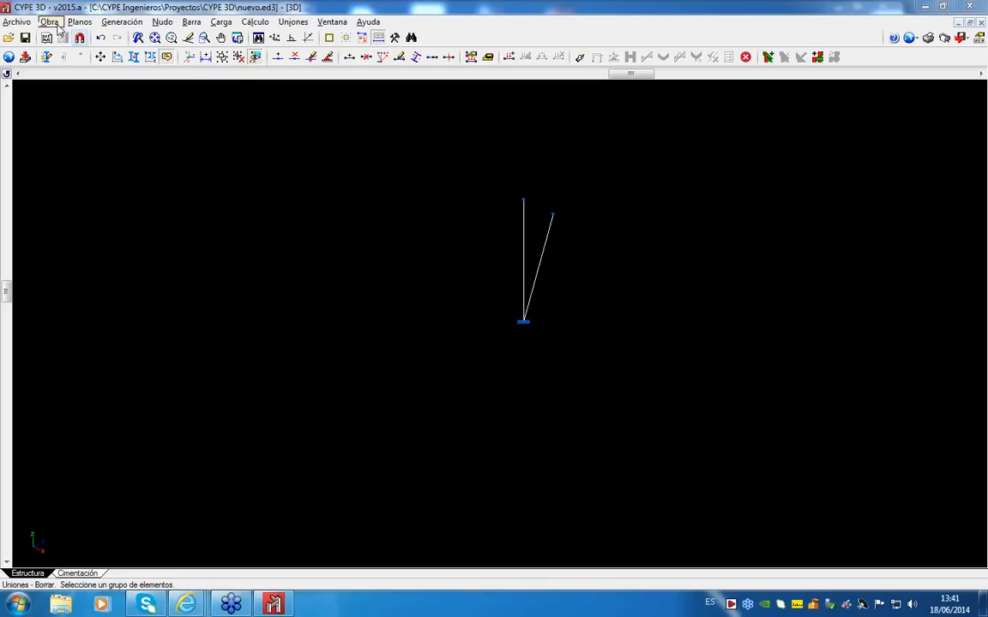
Step: Load the DWG drawing "Pasarela peatonal" from drive E: for import into the structure
click(49, 22)
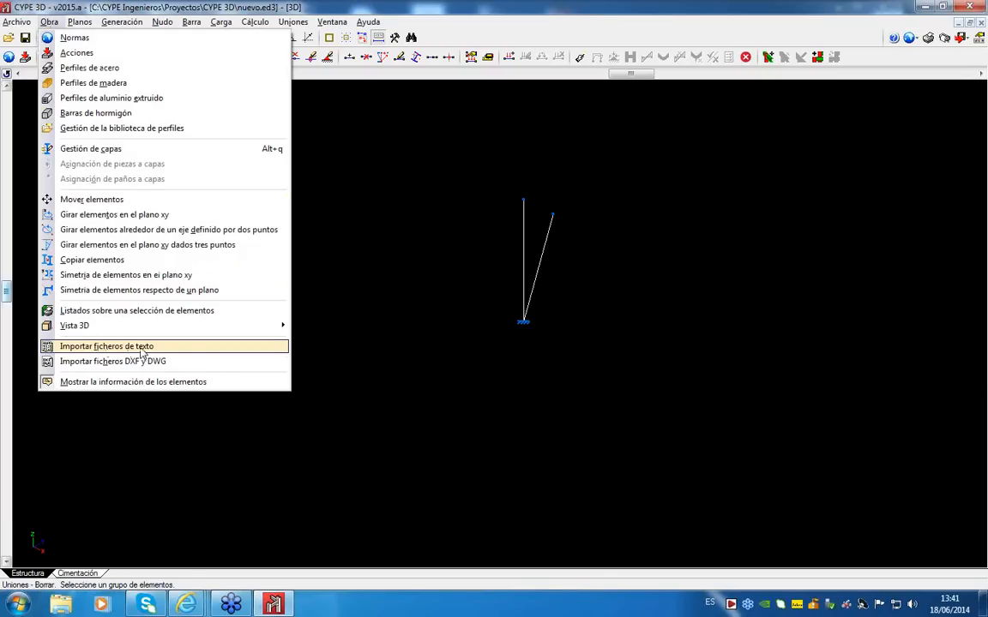
click(95, 367)
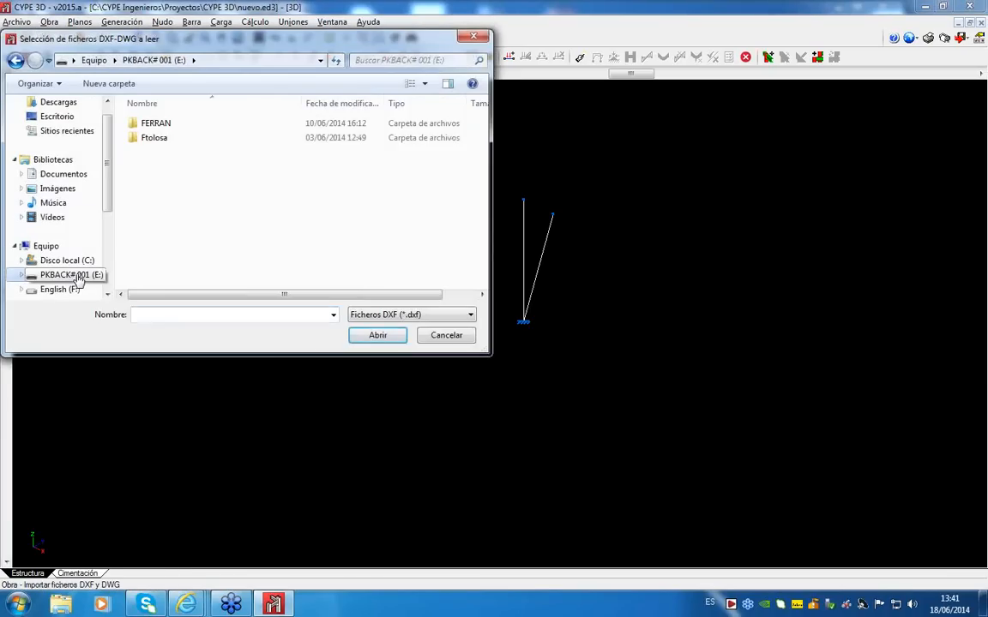
click(381, 315)
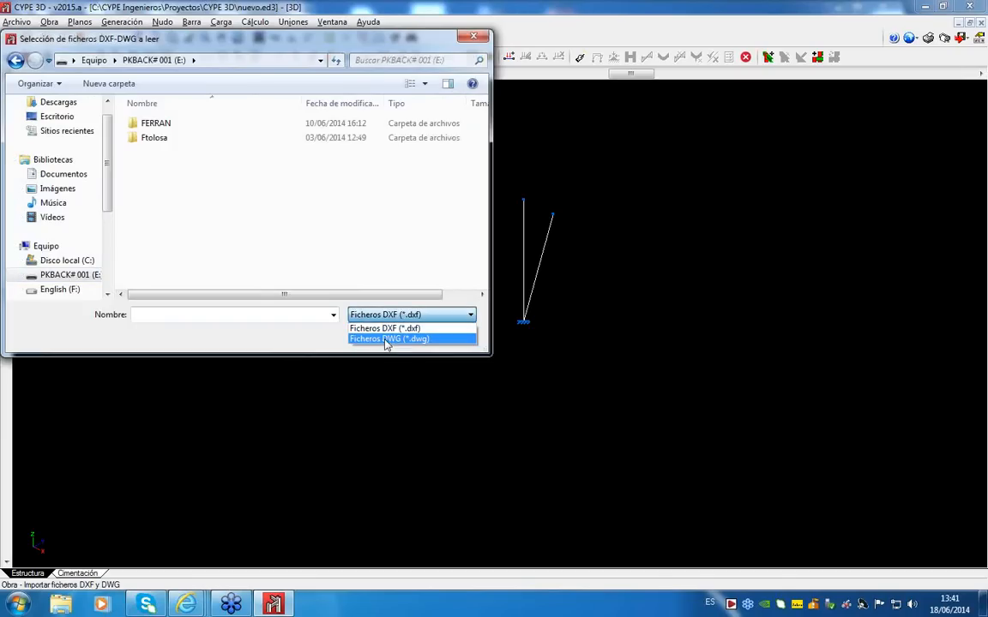
click(384, 339)
click(166, 169)
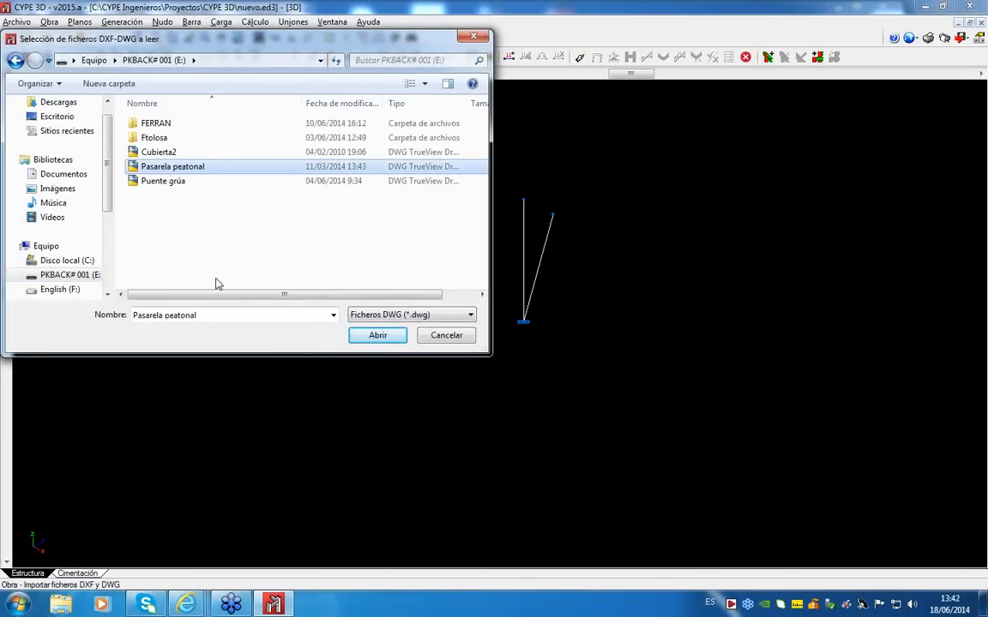
click(377, 335)
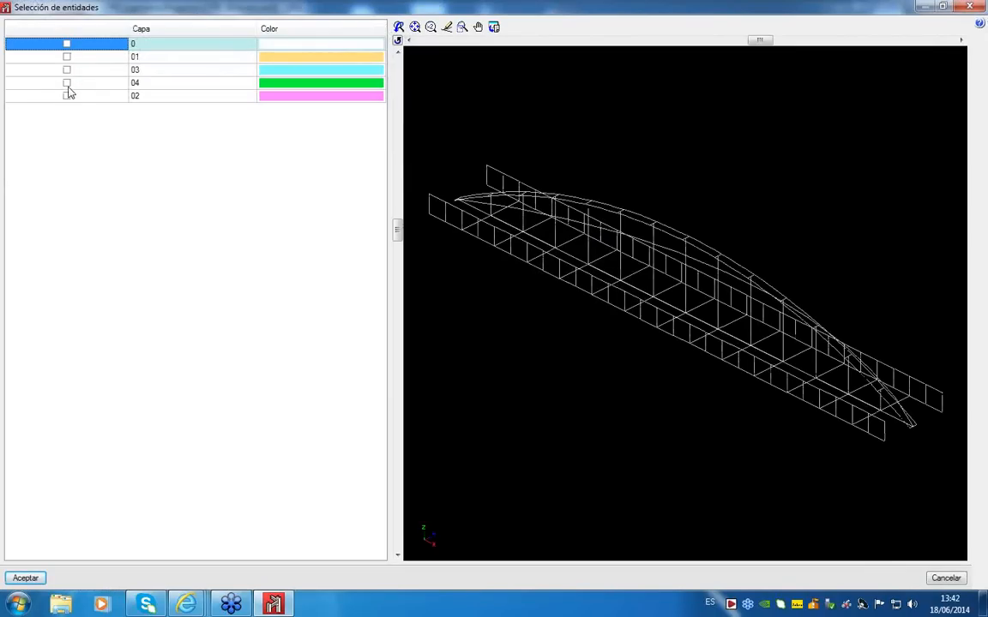
Step: Import layers 01, 02, 03 and 04 of the footbridge drawing as bars, leaving out layer 0
click(67, 57)
click(67, 70)
click(67, 83)
click(67, 96)
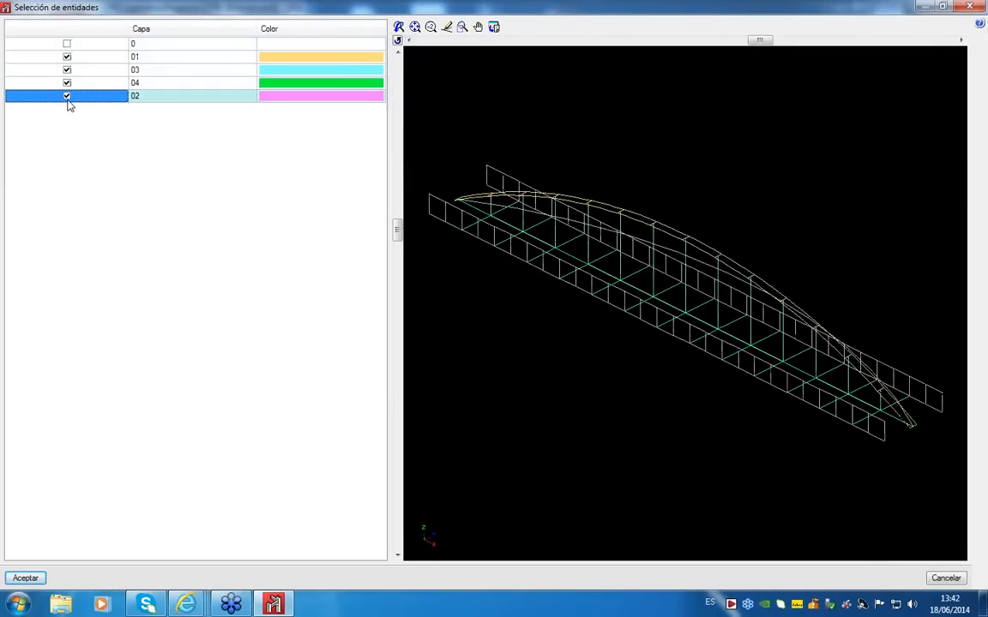
click(26, 578)
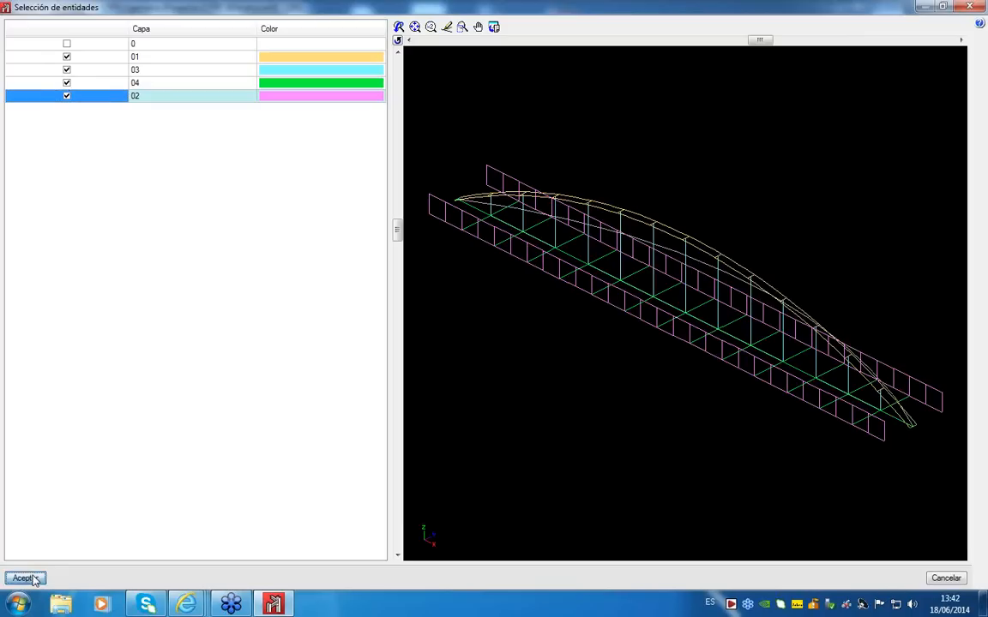
click(401, 325)
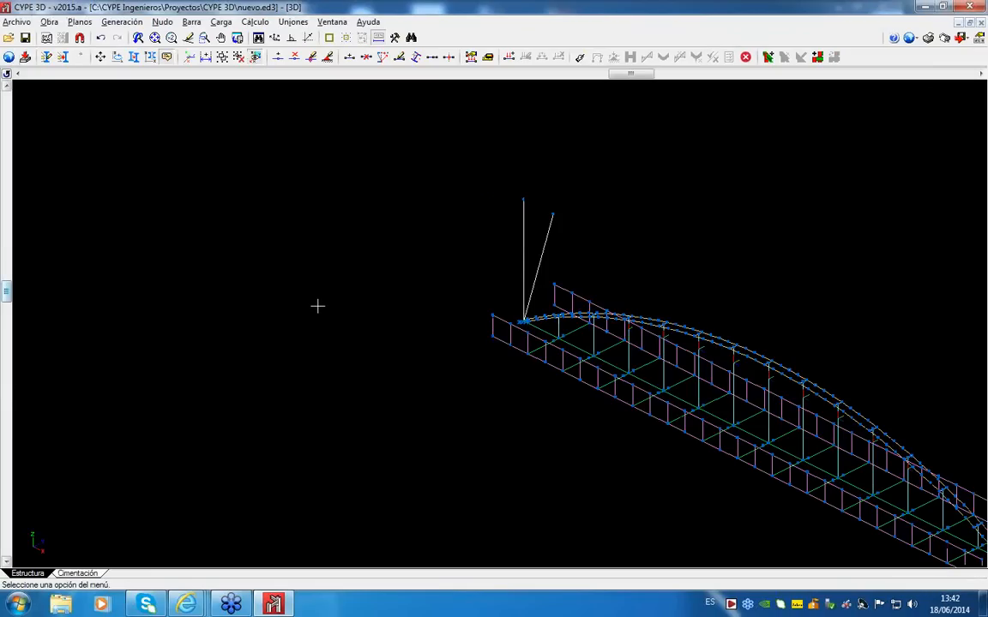
Step: Check the imported layers in the layer manager and undo the footbridge import
key(ctrl+l)
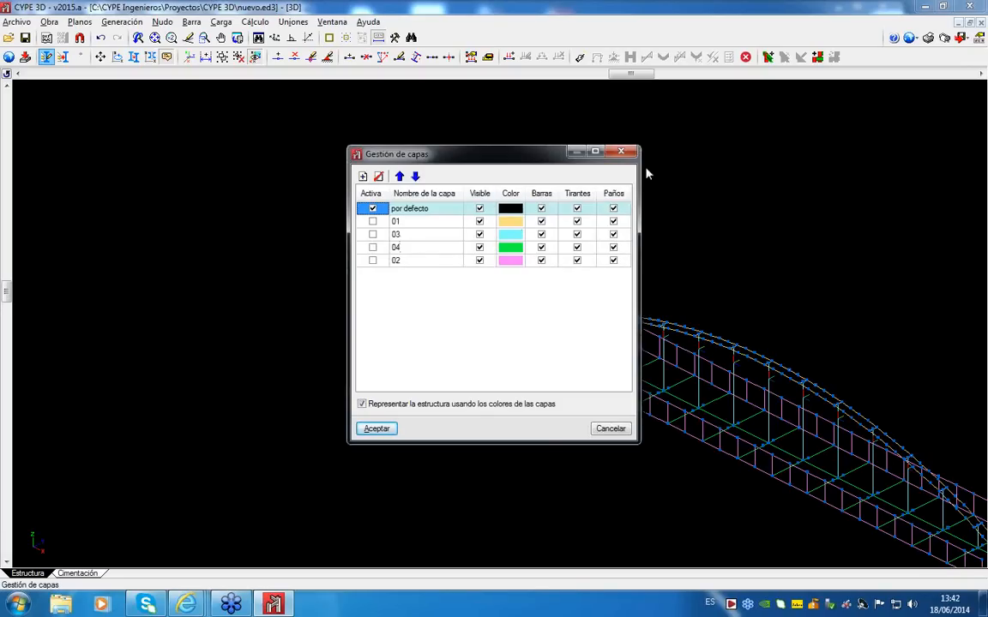
click(621, 152)
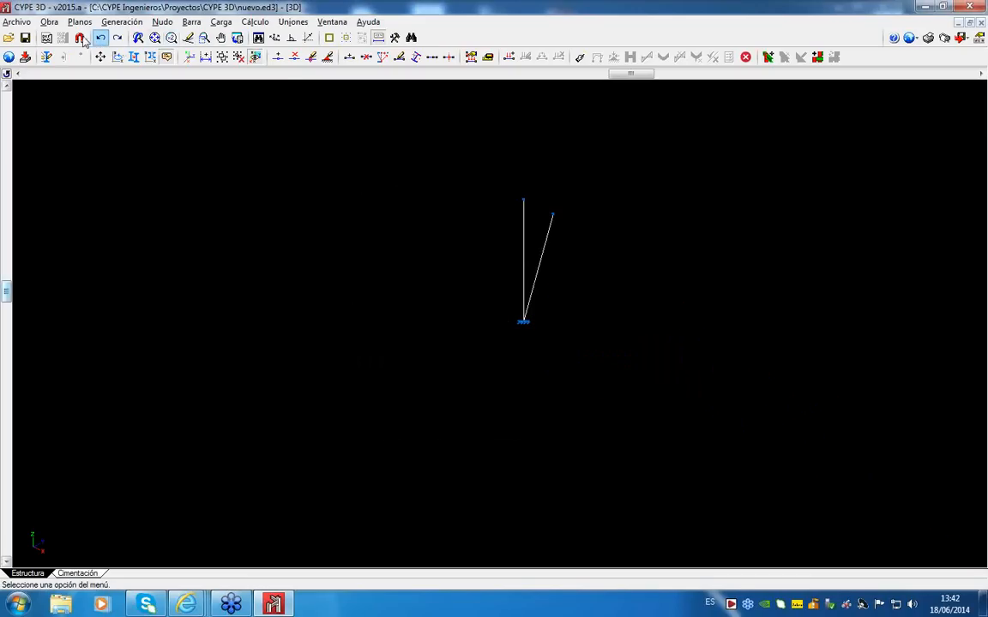
Step: Restart the DXF/DWG import and open the DWG file "Pasarela peatonal" again
click(49, 22)
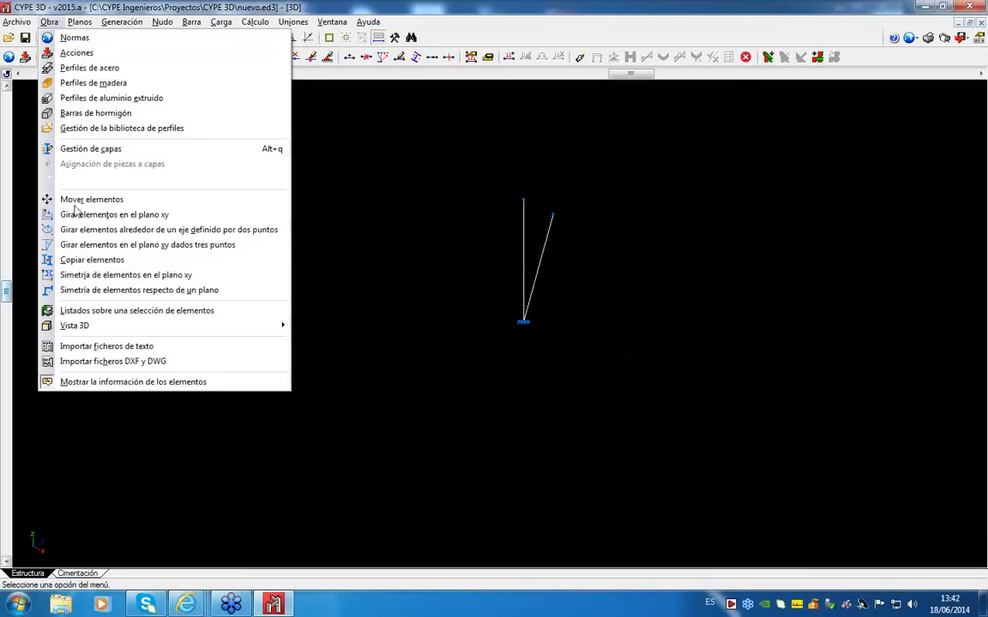
click(176, 362)
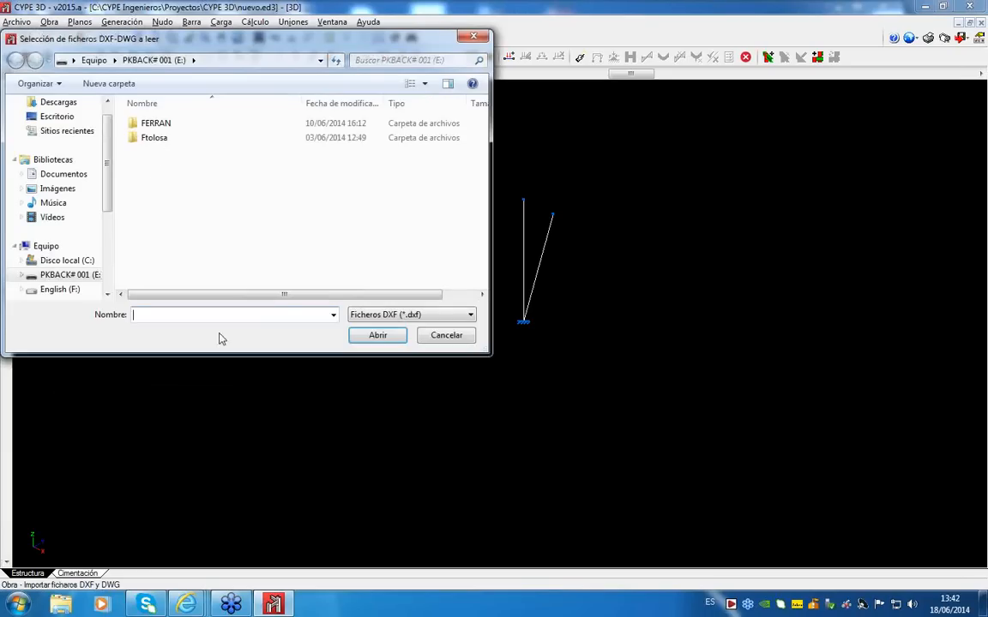
click(379, 315)
click(397, 339)
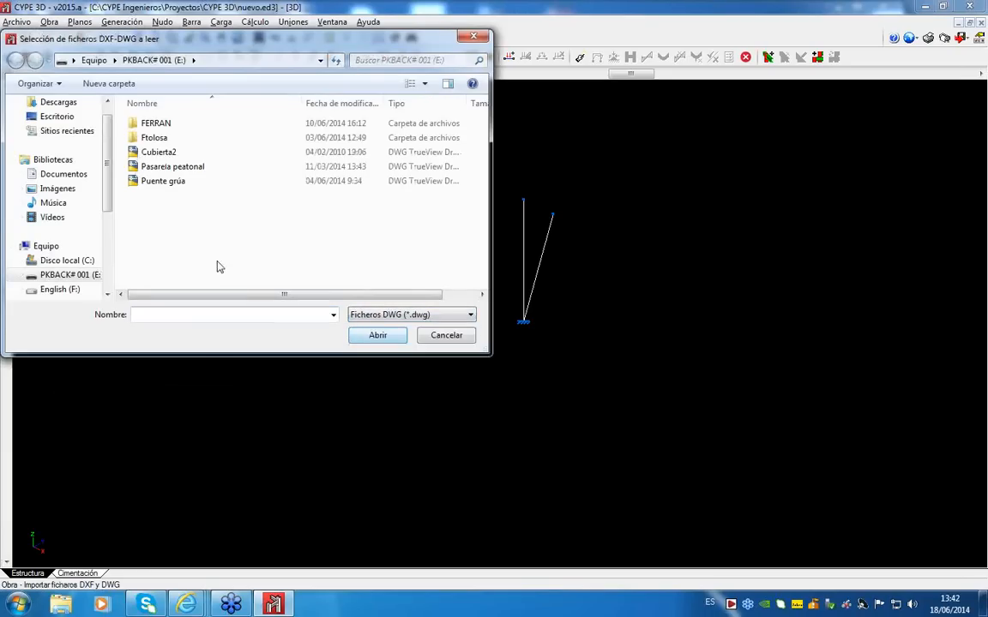
click(160, 168)
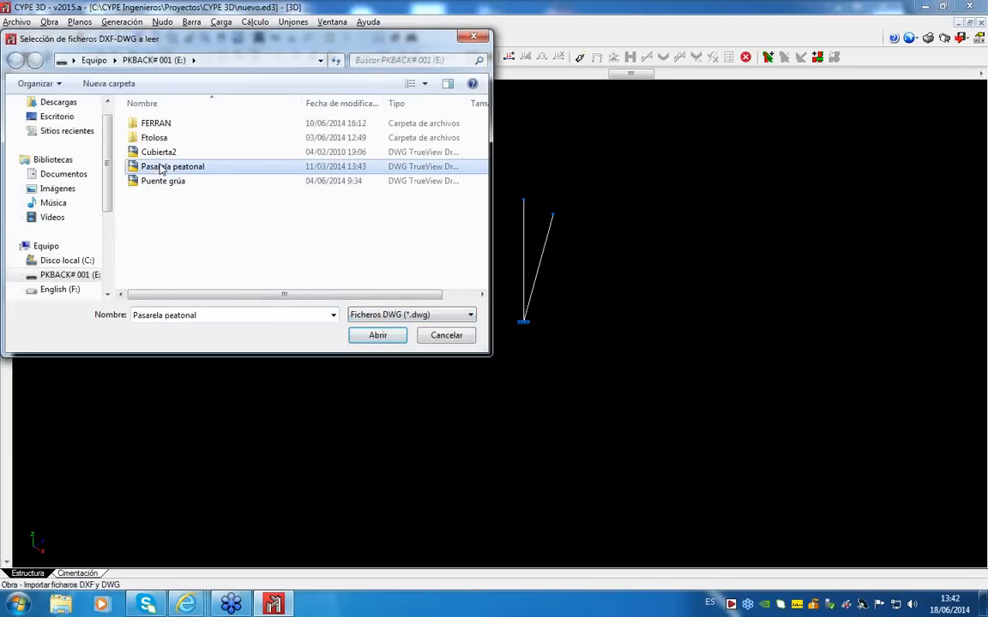
click(378, 335)
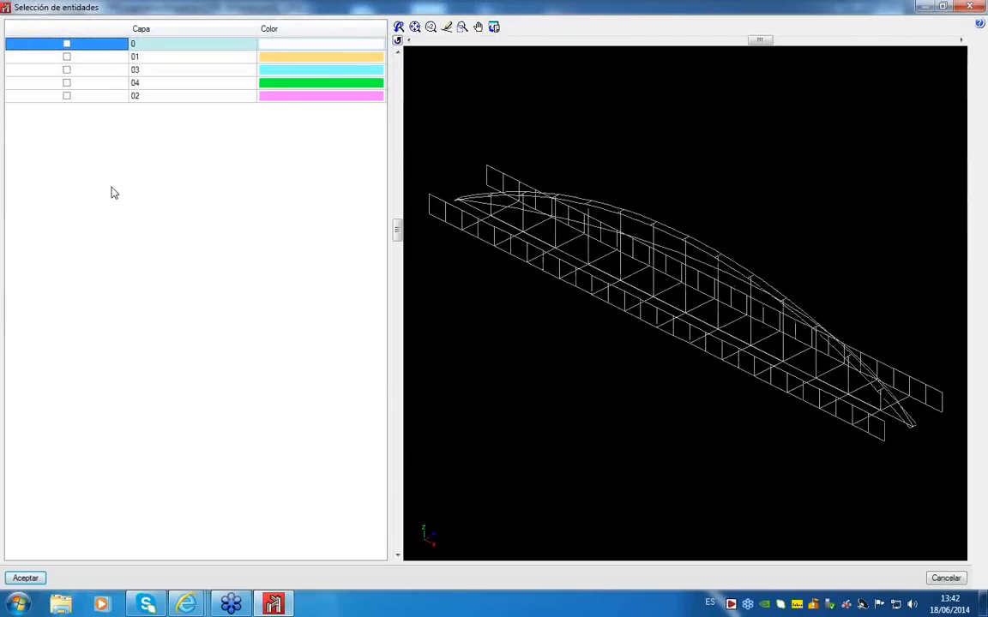
Step: Import drawing layers 01, 03, 04 and 02 using a selected reference point, placing the footbridge at the inclined bar's upper node
click(67, 57)
click(67, 69)
click(66, 82)
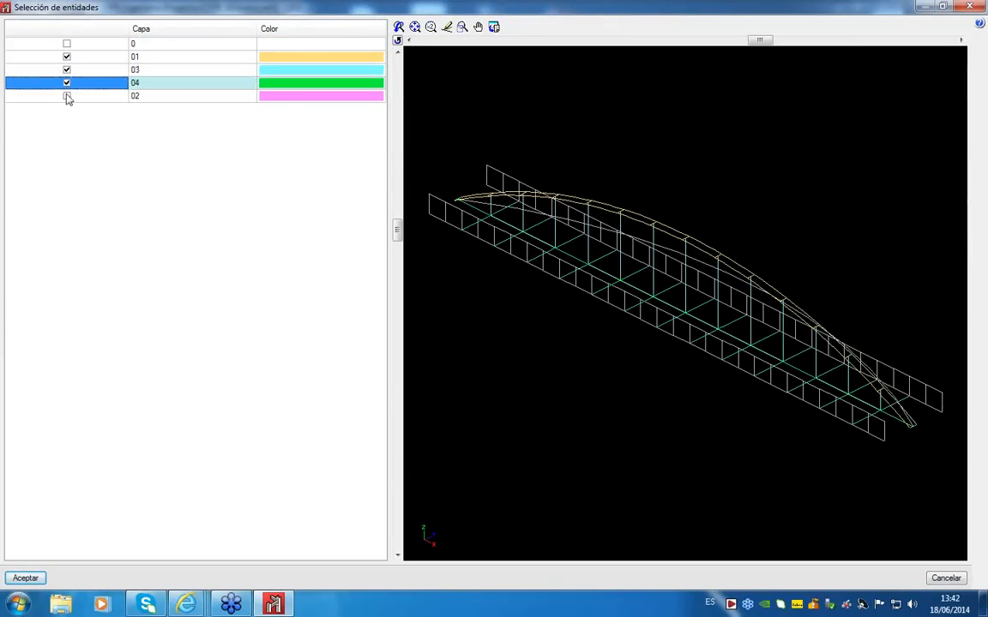
click(67, 95)
click(25, 578)
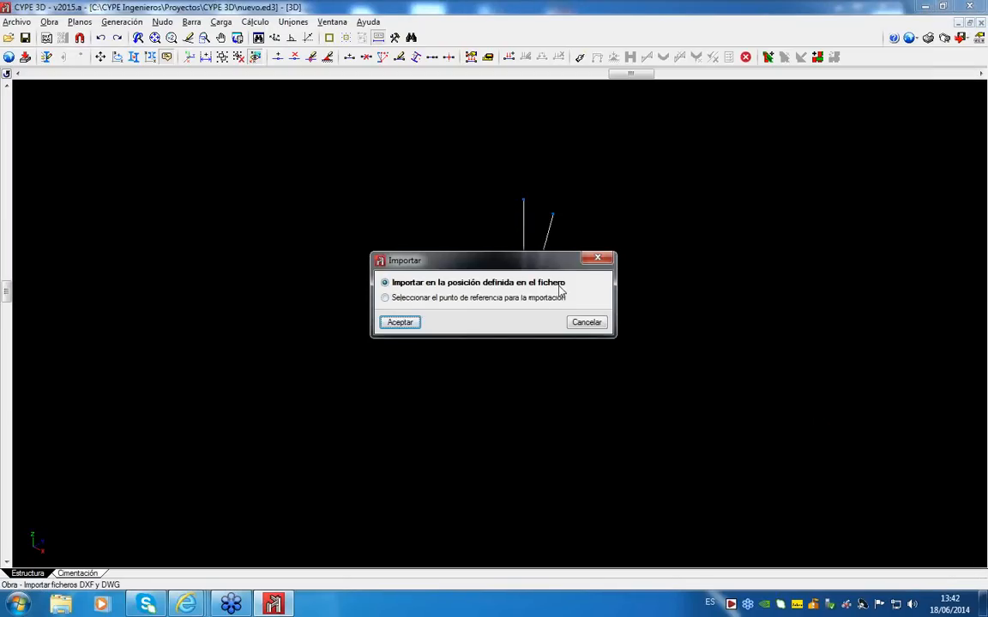
click(411, 298)
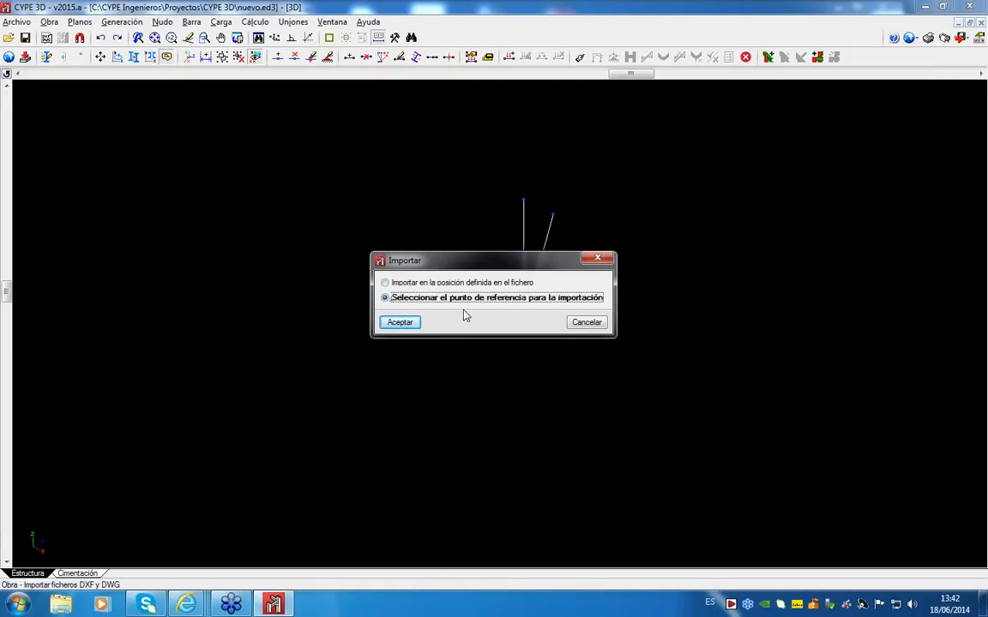
click(400, 322)
click(553, 214)
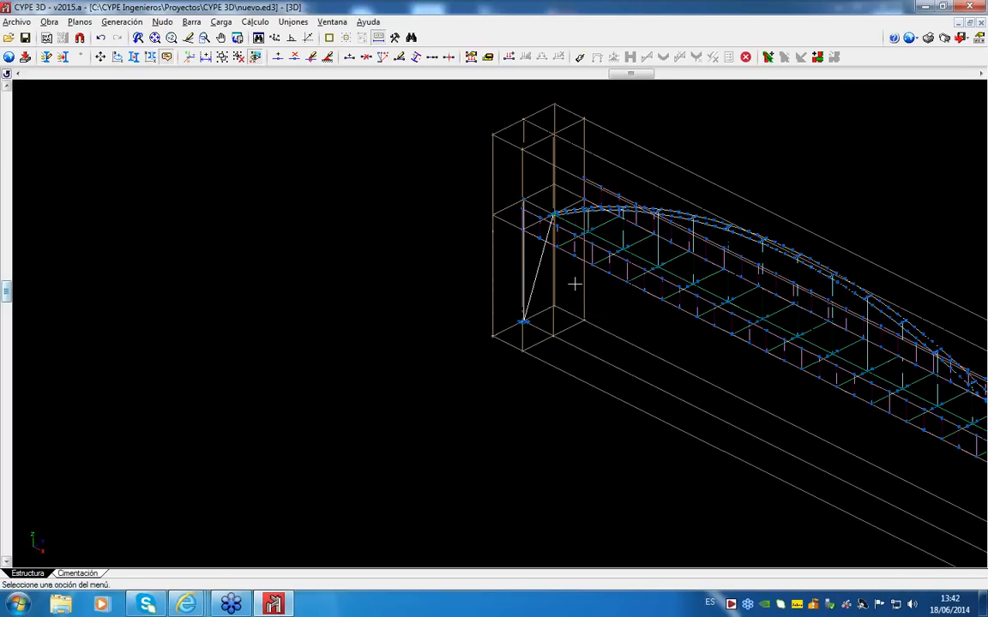
scroll(560, 175, down, 3)
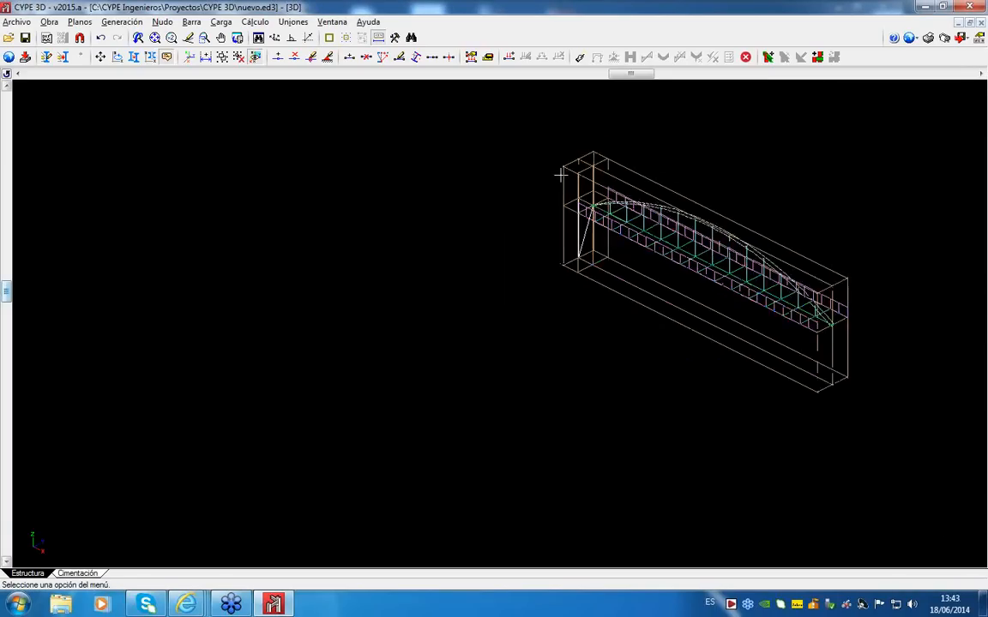
scroll(560, 175, down, 1)
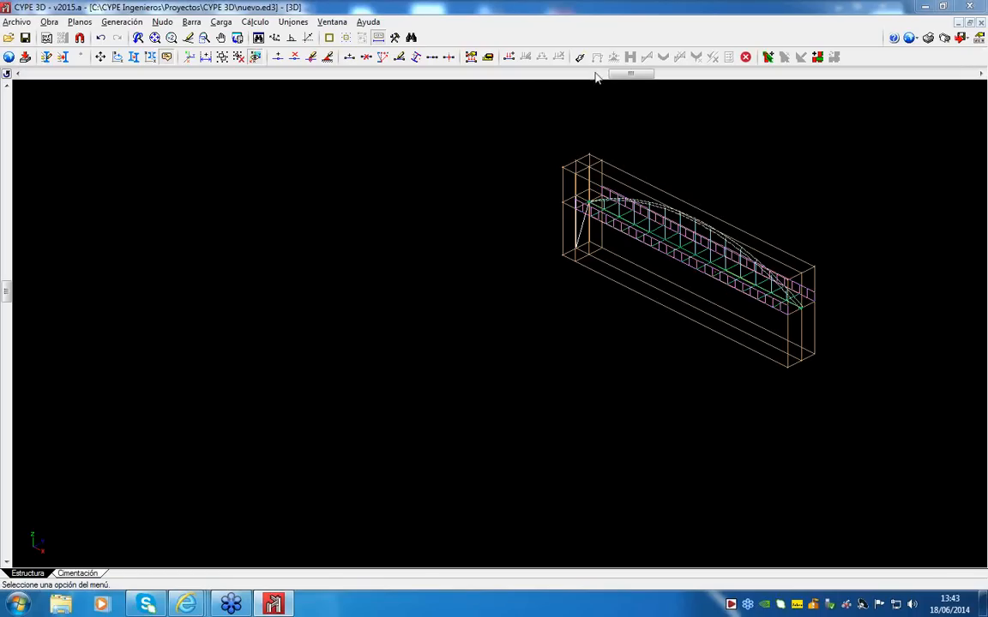
drag(623, 75, 535, 82)
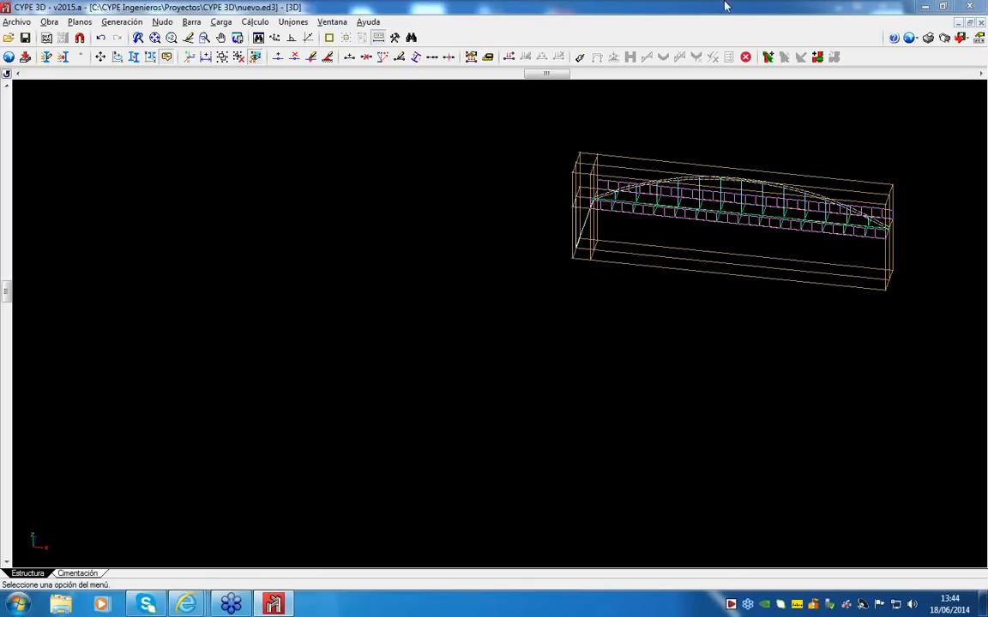
click(960, 38)
Step: Add a uniform self-weight (Peso propio) load of 50 t/m to an arch bar near its far end, defined in the bar's local axes
click(220, 22)
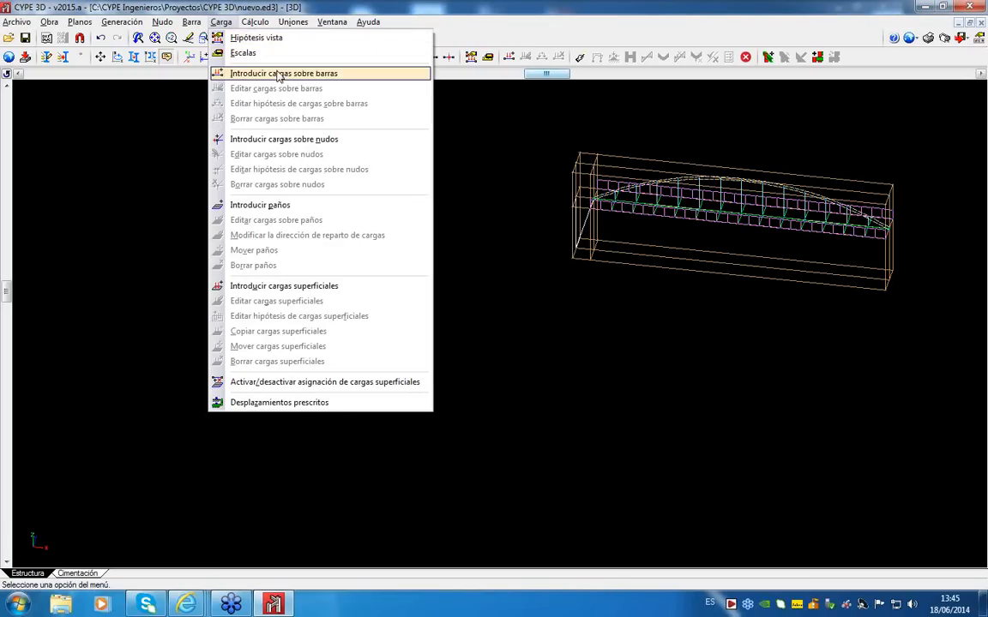
click(254, 73)
scroll(788, 214, up, 8)
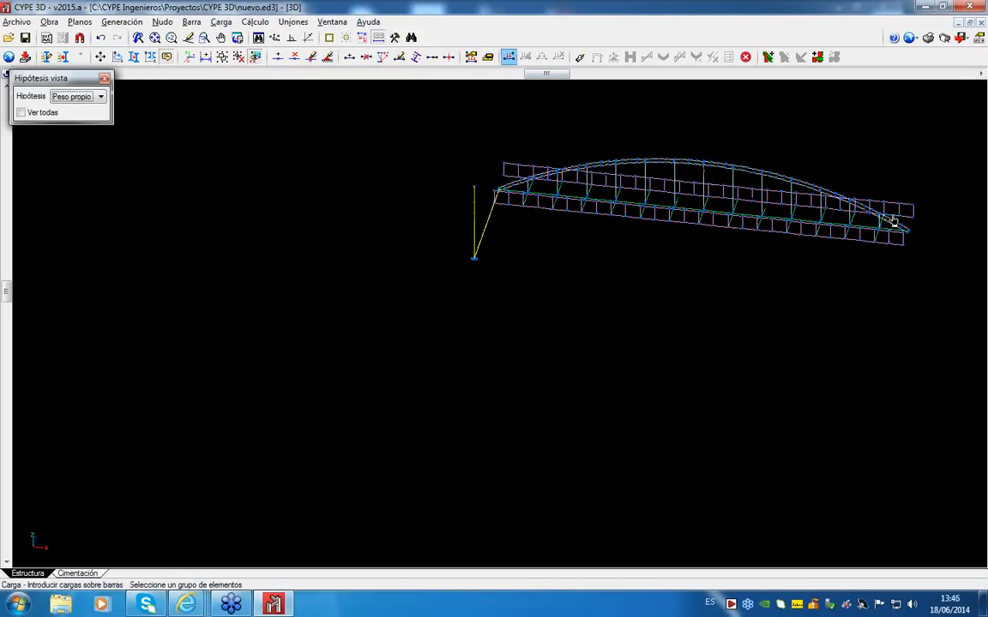
scroll(828, 214, up, 1)
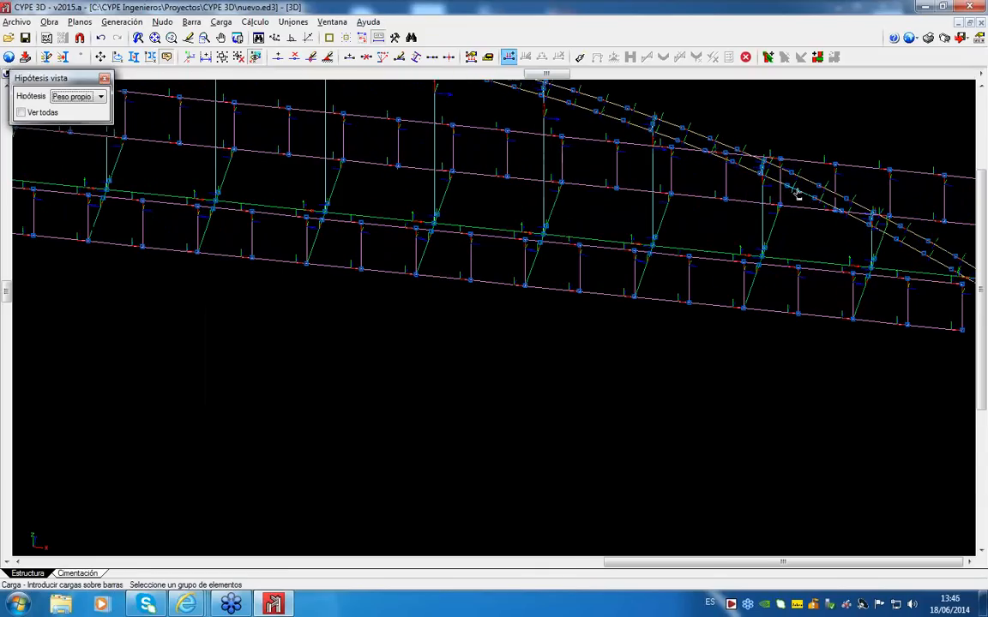
click(798, 194)
right_click(798, 194)
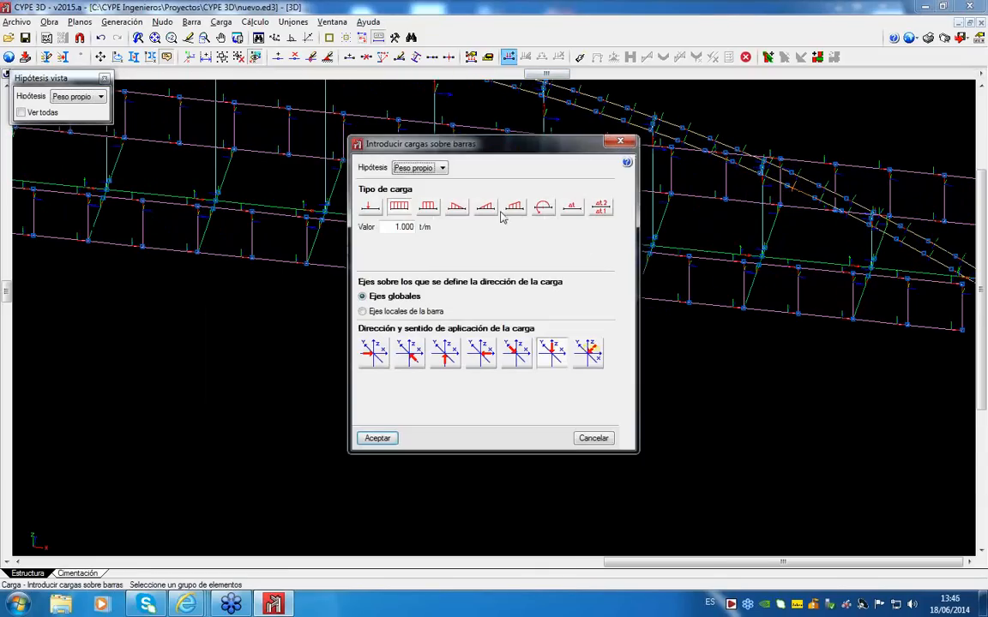
click(393, 313)
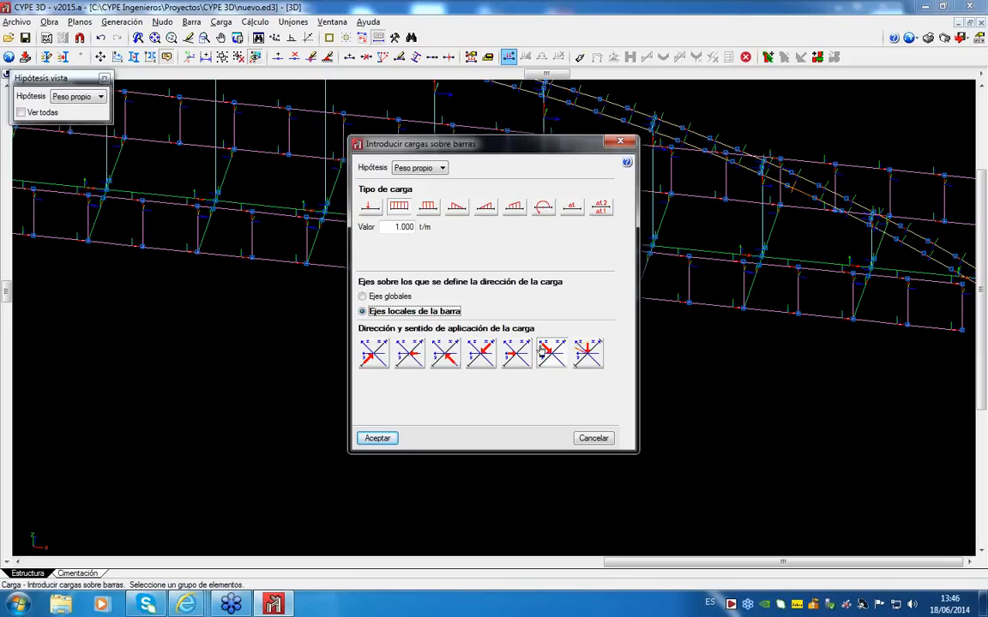
click(417, 228)
text(50)
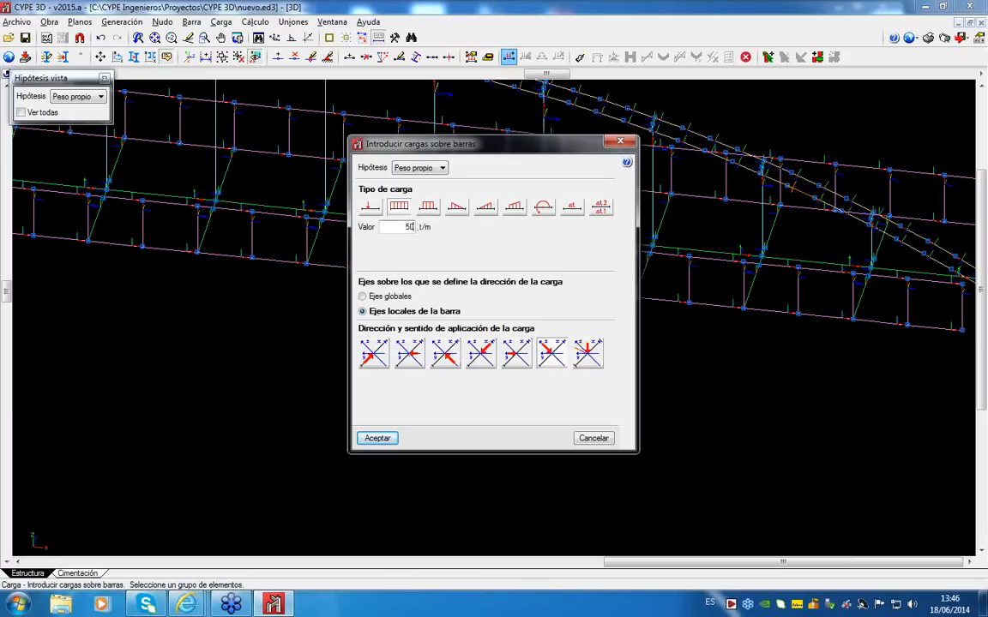
click(377, 438)
Step: Mirror all nodes and bars in the xy plane about the transverse plane through the support at the inclined bar's base
scroll(387, 434, down, 5)
scroll(511, 431, down, 1)
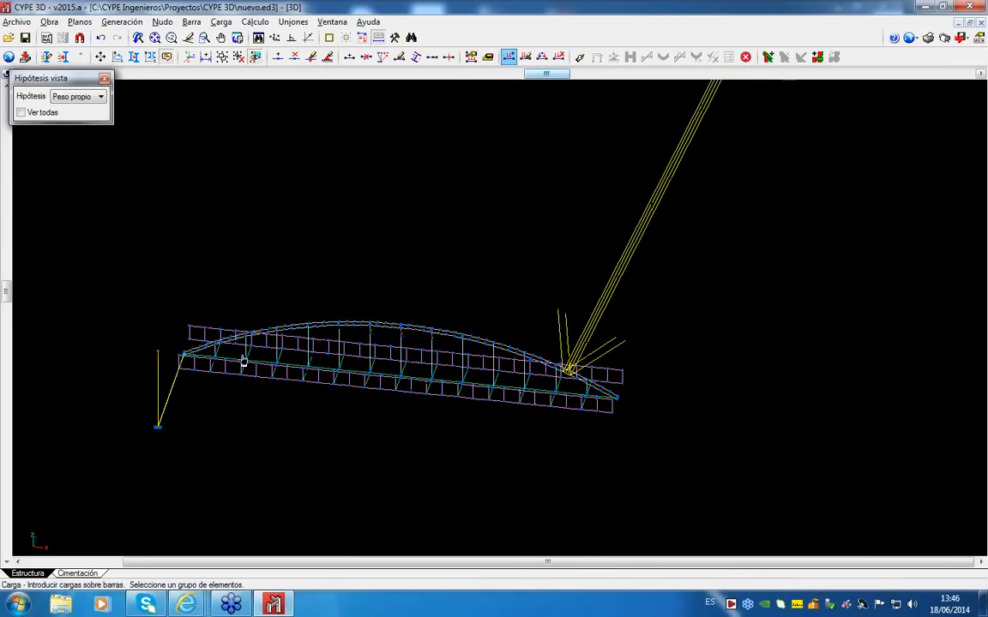
click(49, 22)
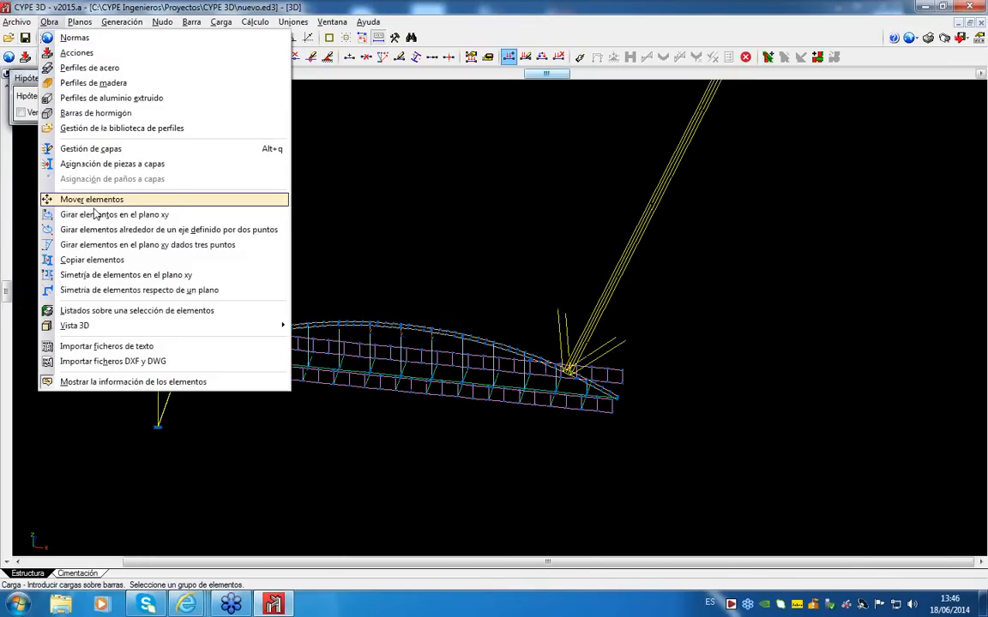
click(107, 276)
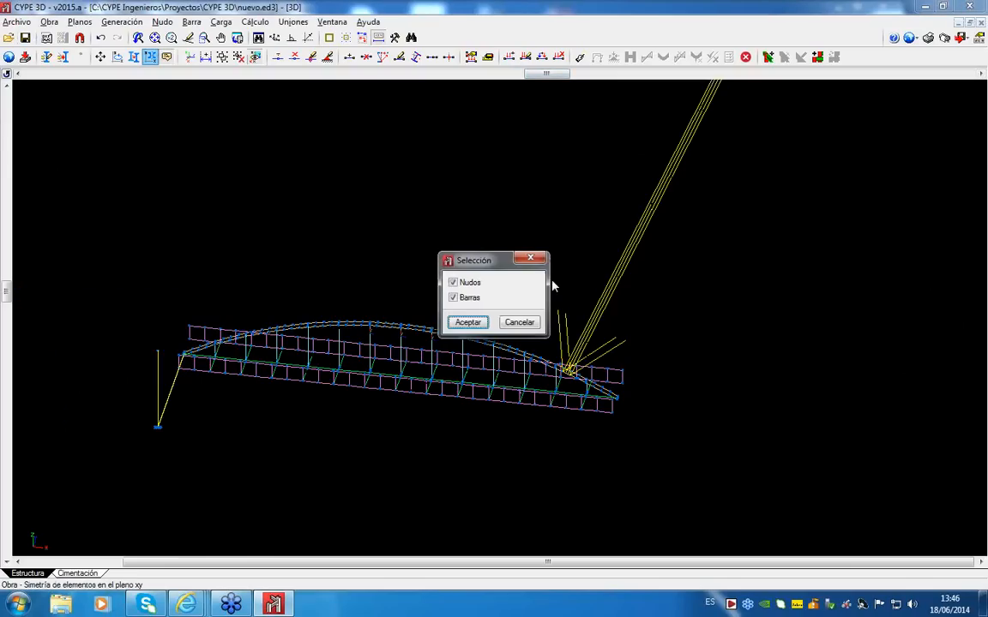
click(467, 323)
scroll(699, 269, down, 2)
click(675, 208)
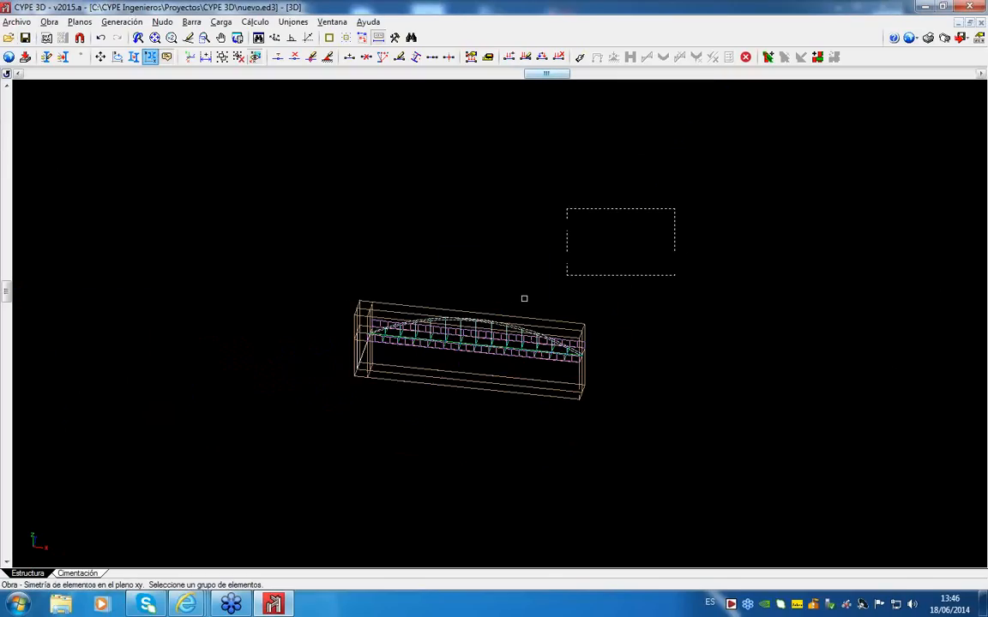
click(281, 438)
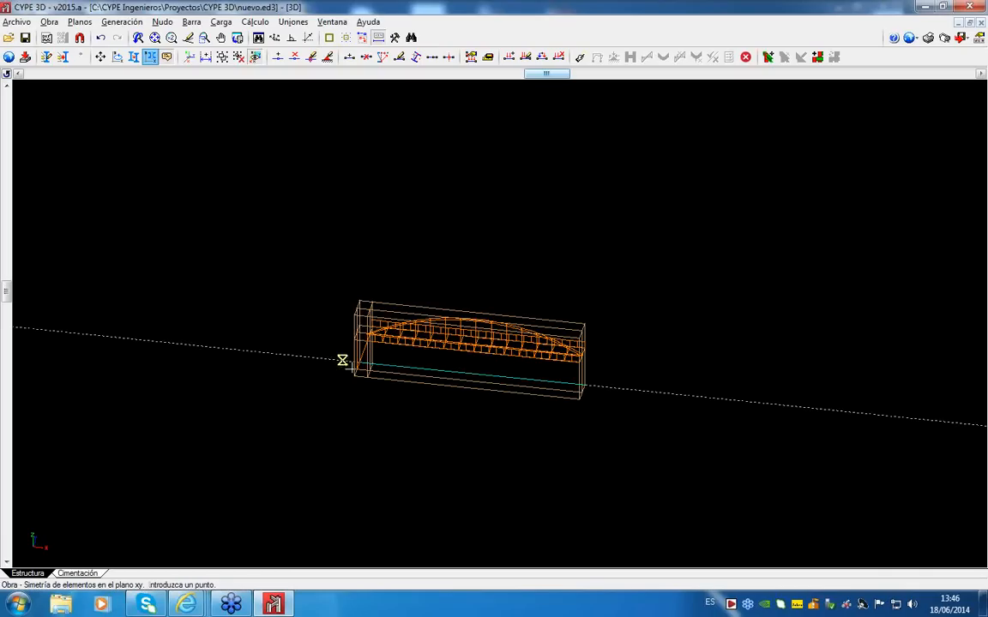
scroll(347, 364, up, 2)
scroll(361, 371, up, 2)
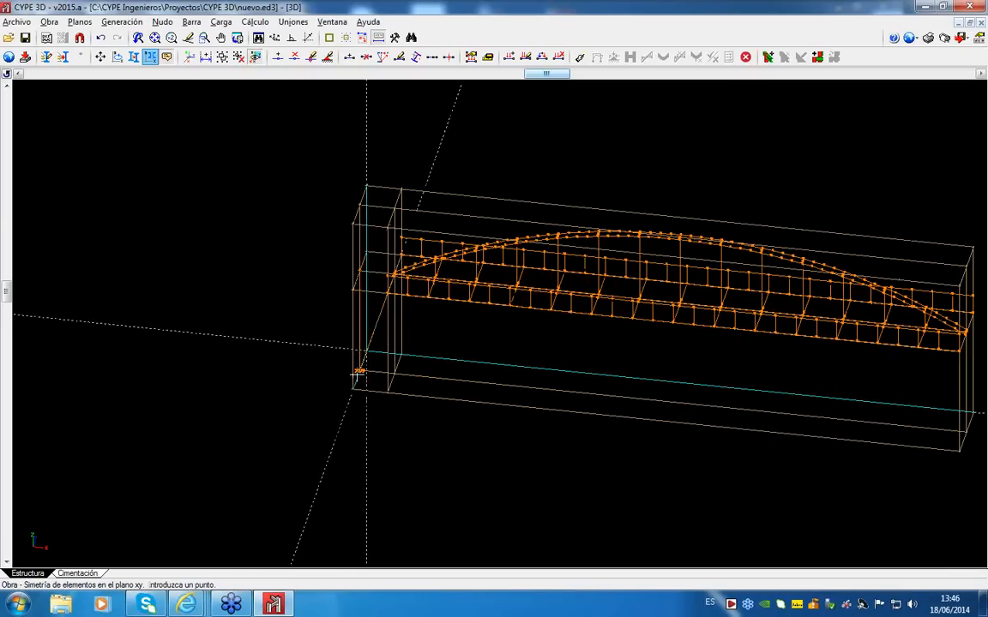
click(350, 390)
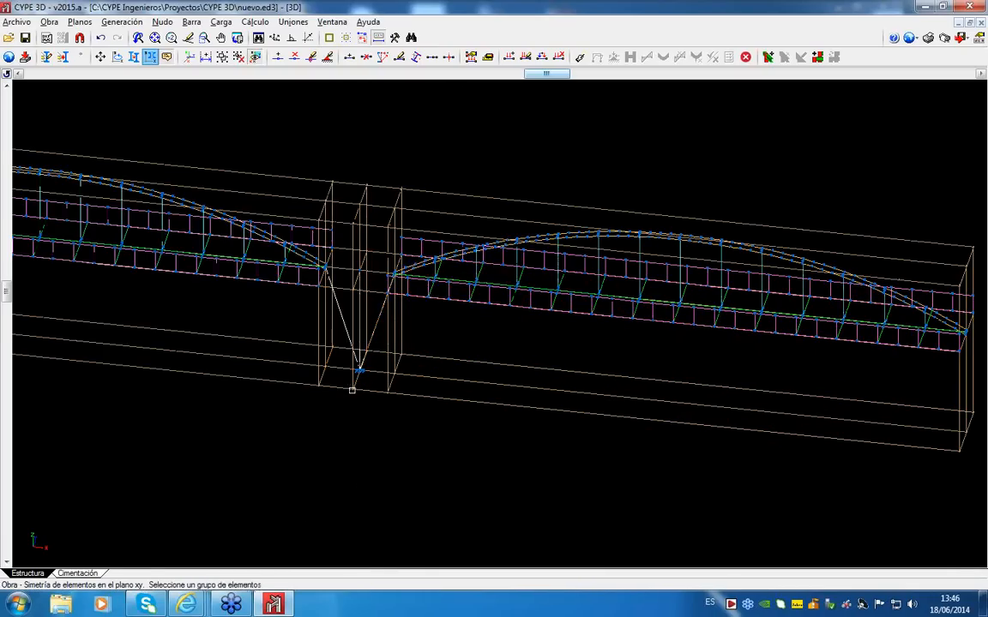
Step: Start editing bar load cases to view the self-weight loads on both the original and mirrored footbridge
click(221, 21)
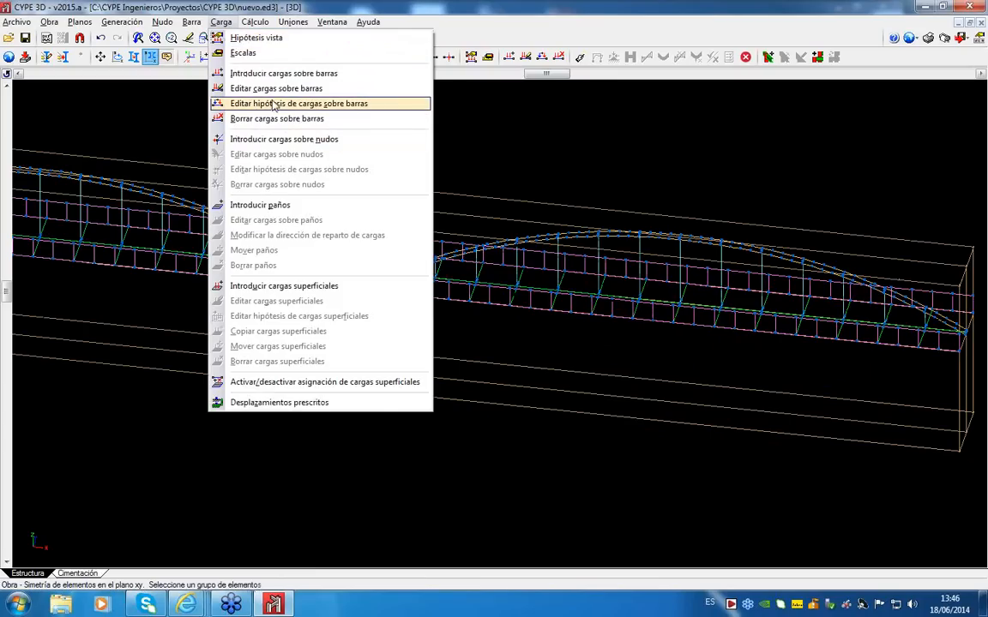
click(279, 104)
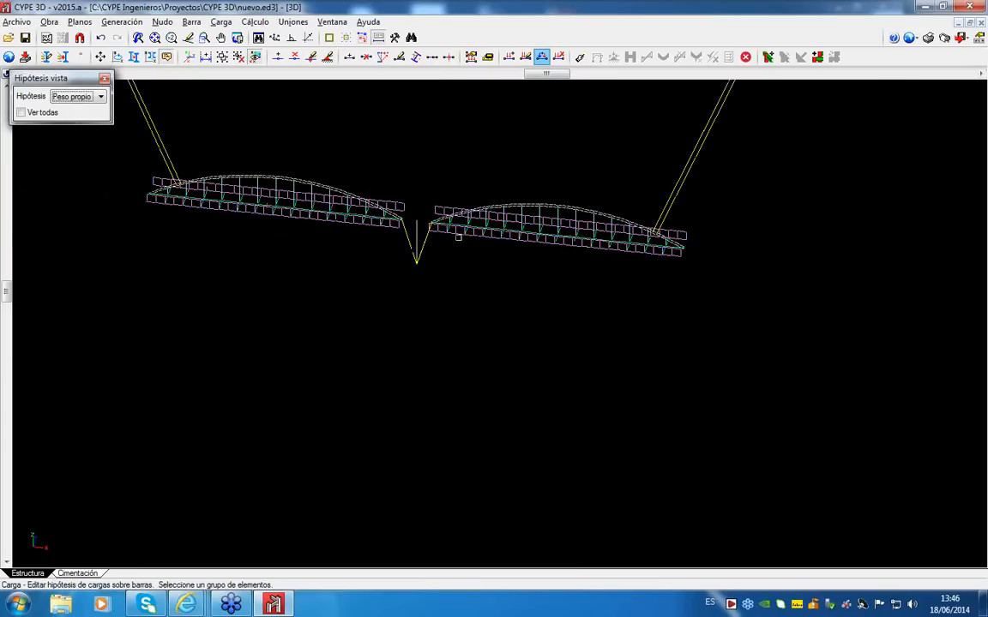
middle_drag(505, 344, 516, 419)
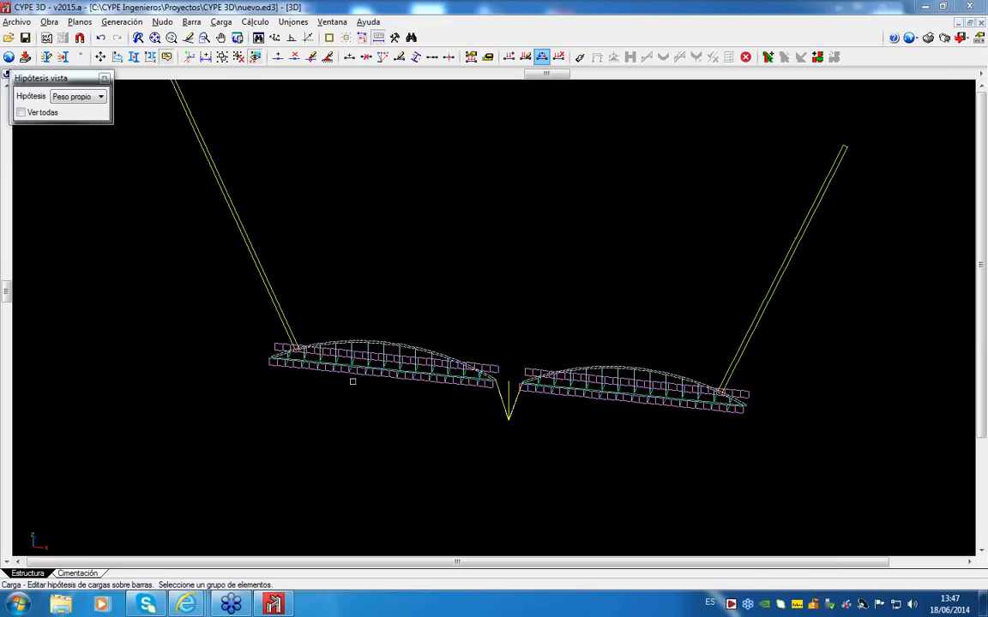
Step: Review the layer names, colours and visibility in the layer manager and close it without changes
click(49, 22)
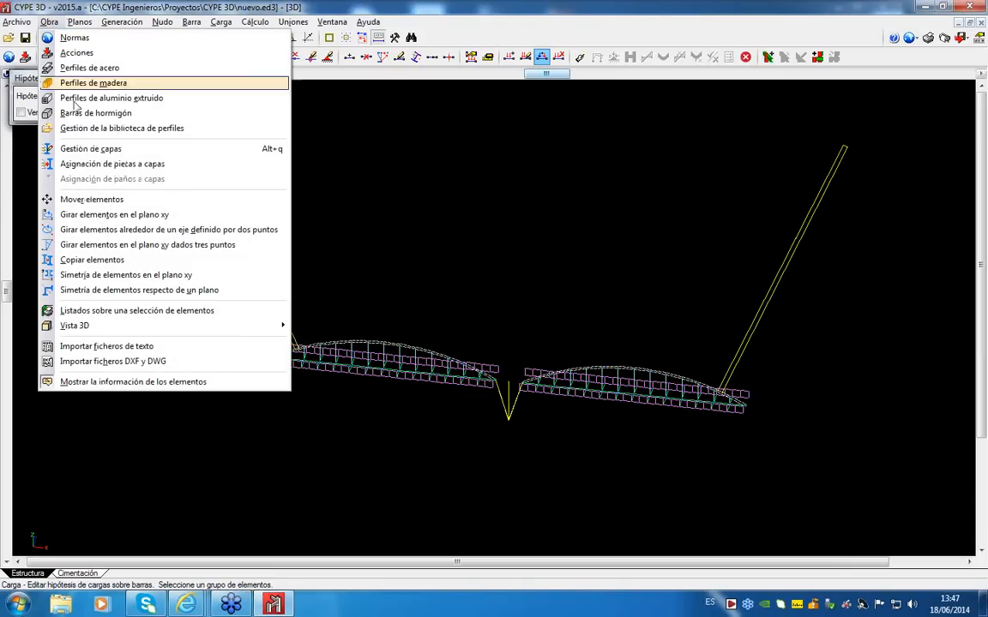
click(90, 149)
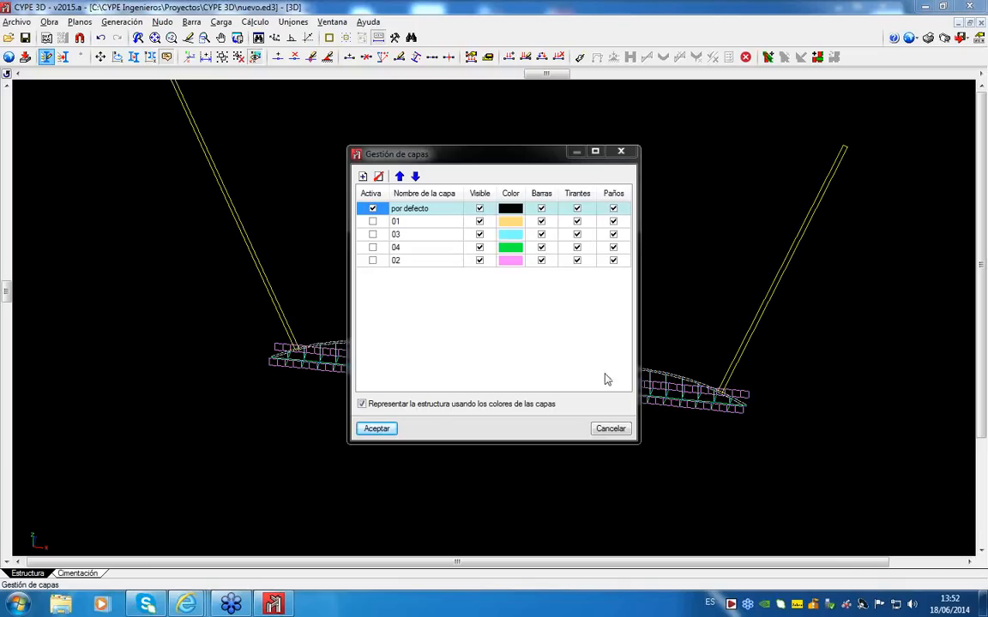
click(610, 429)
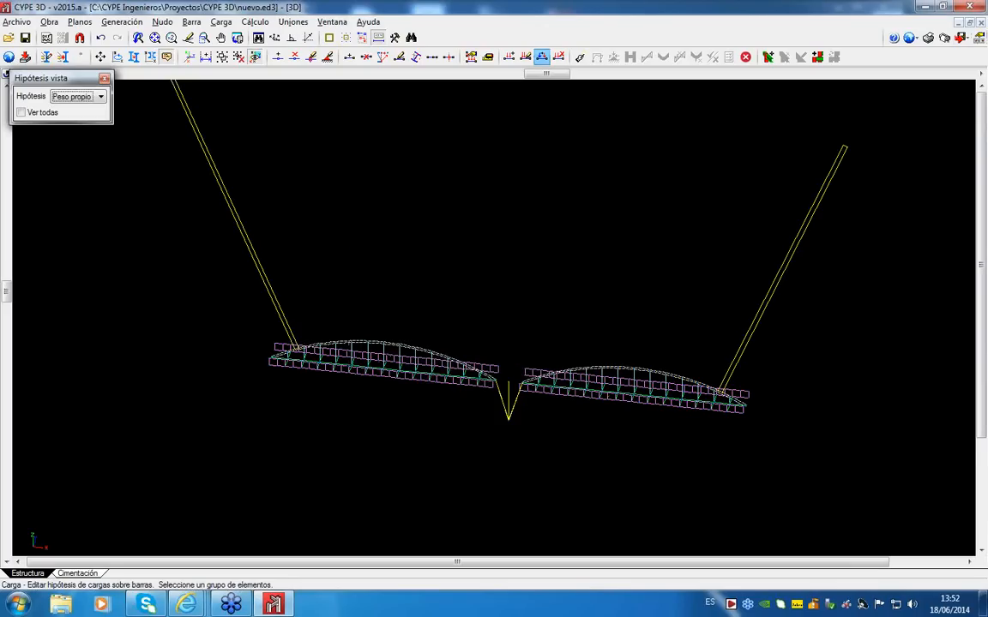
Step: Review the joint materials and the available concrete grades, leaving the settings without saving
click(290, 22)
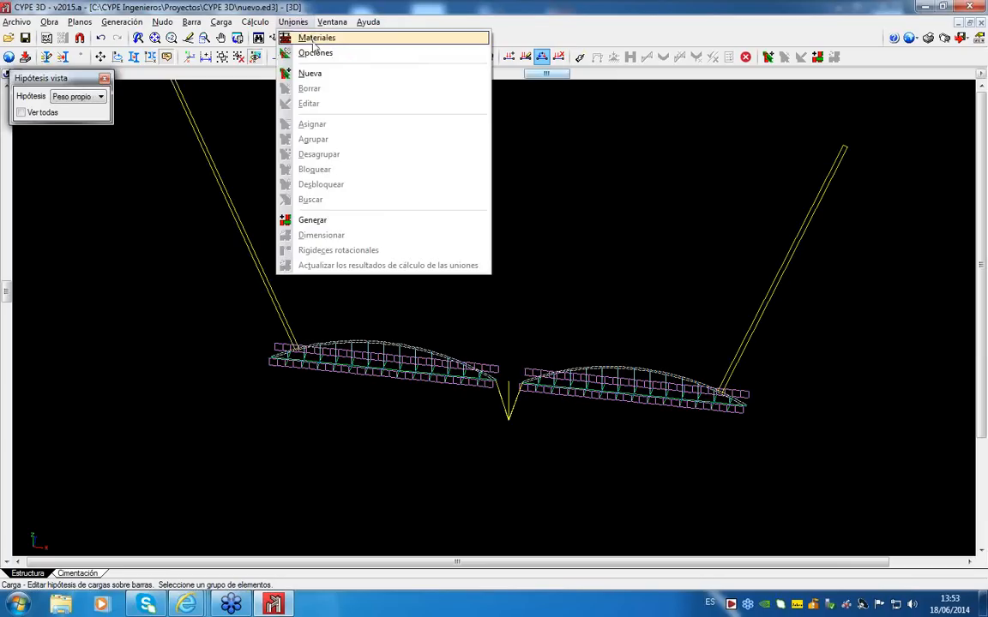
click(317, 39)
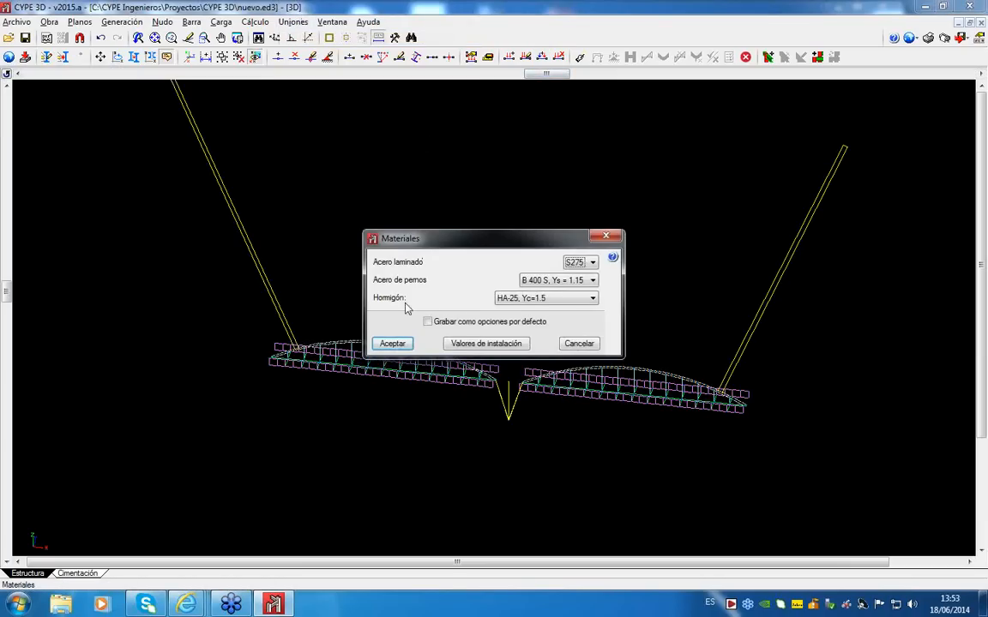
click(533, 305)
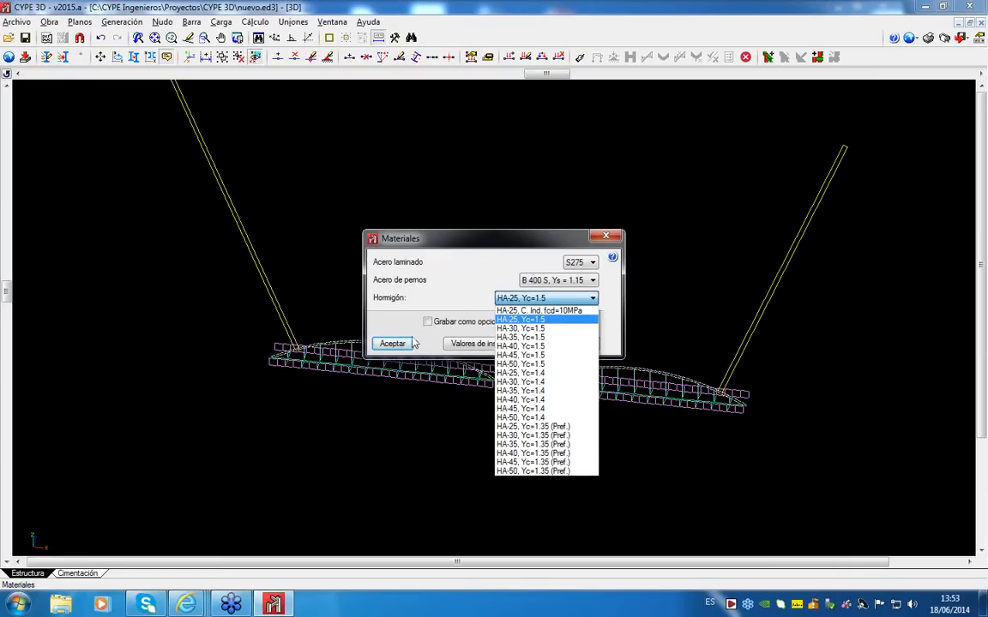
click(356, 300)
click(586, 344)
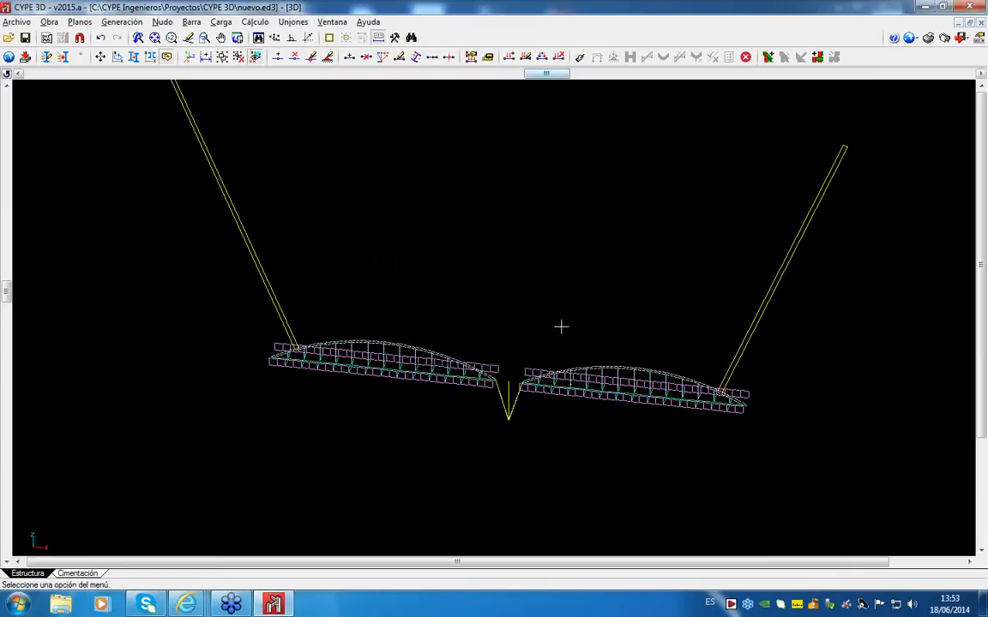
Step: Review the anchor plate settings in the joint options and leave them without saving
click(294, 24)
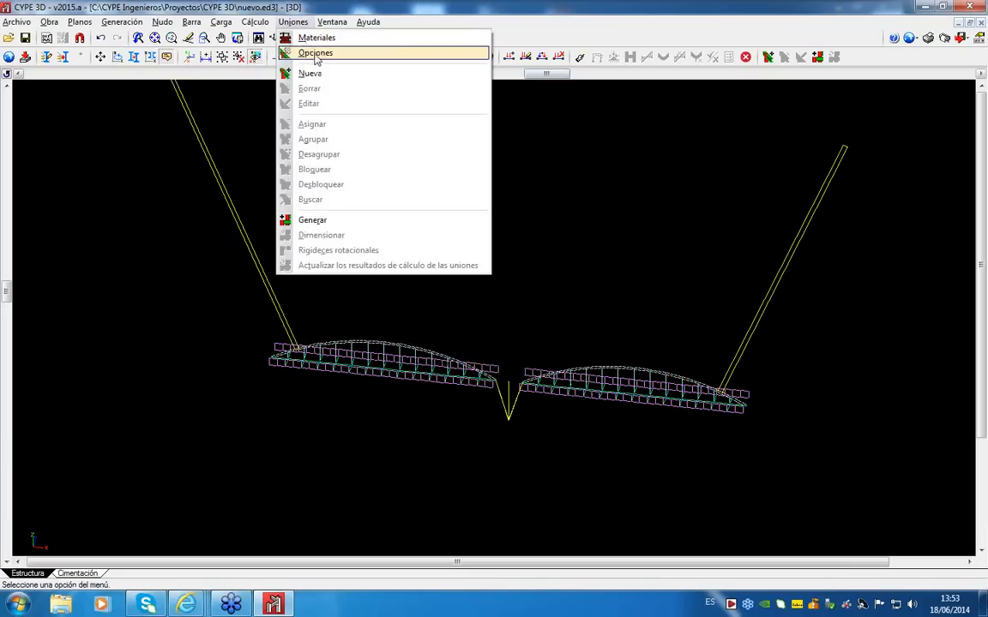
click(285, 50)
click(532, 178)
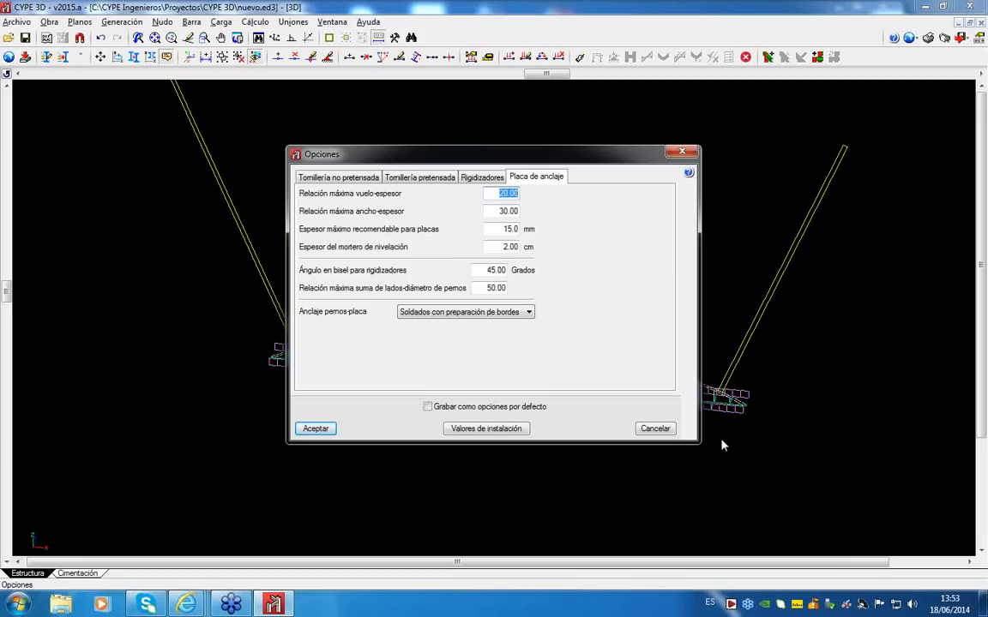
click(668, 428)
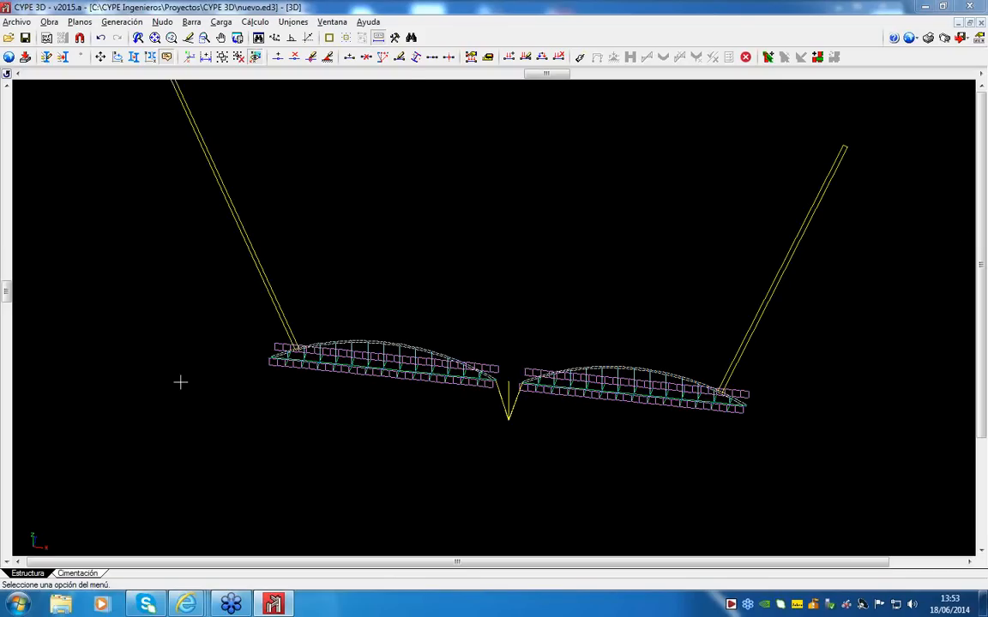
Step: Open the example project Ejemplo naves adosadas-1 from the CYPE 3D folder inside Ejemplos
click(292, 21)
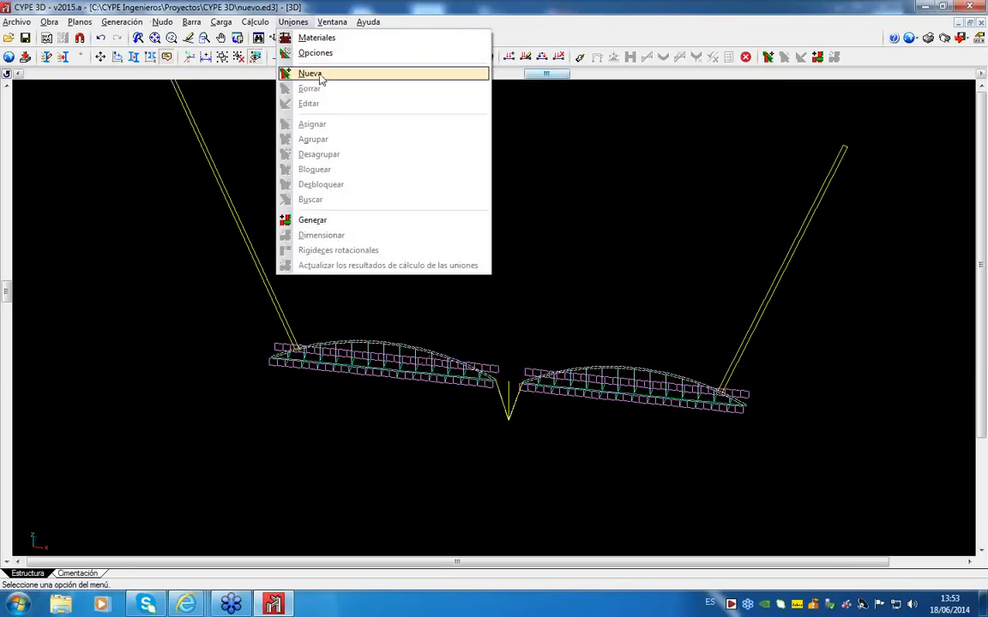
mouse_move(67, 24)
mouse_move(20, 21)
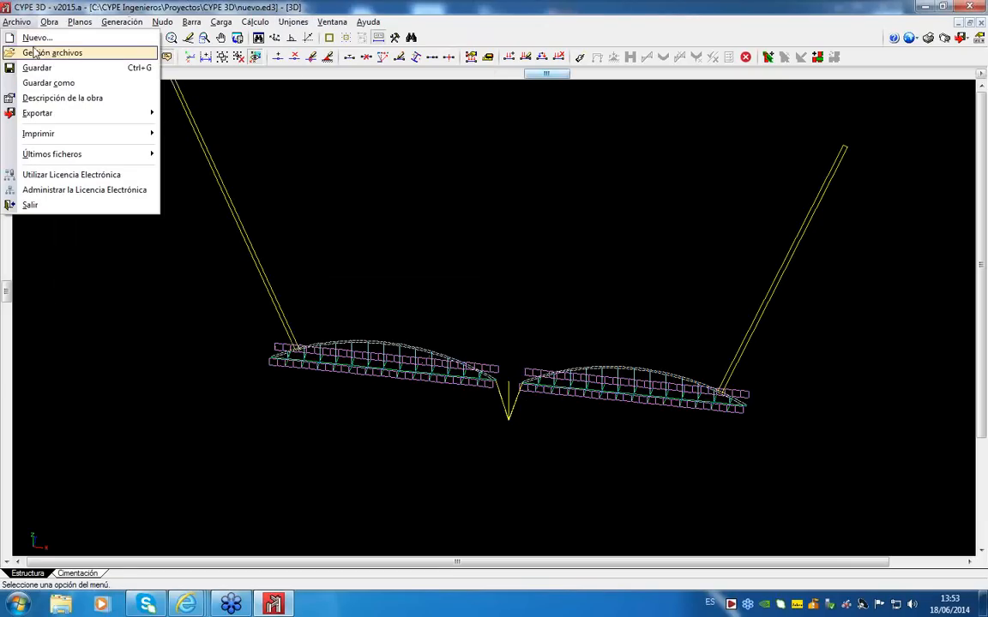
click(40, 46)
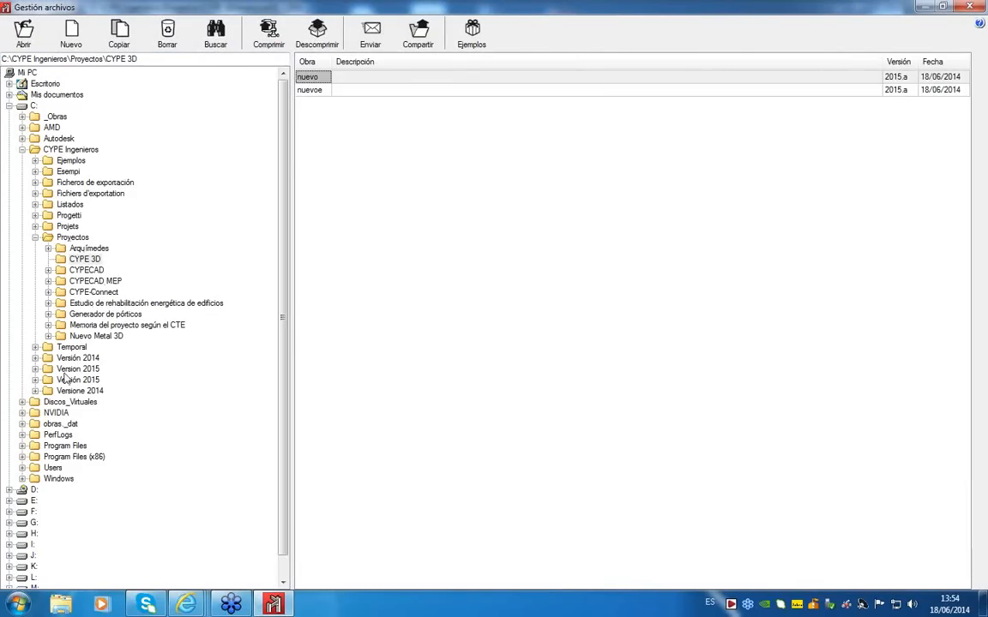
click(71, 160)
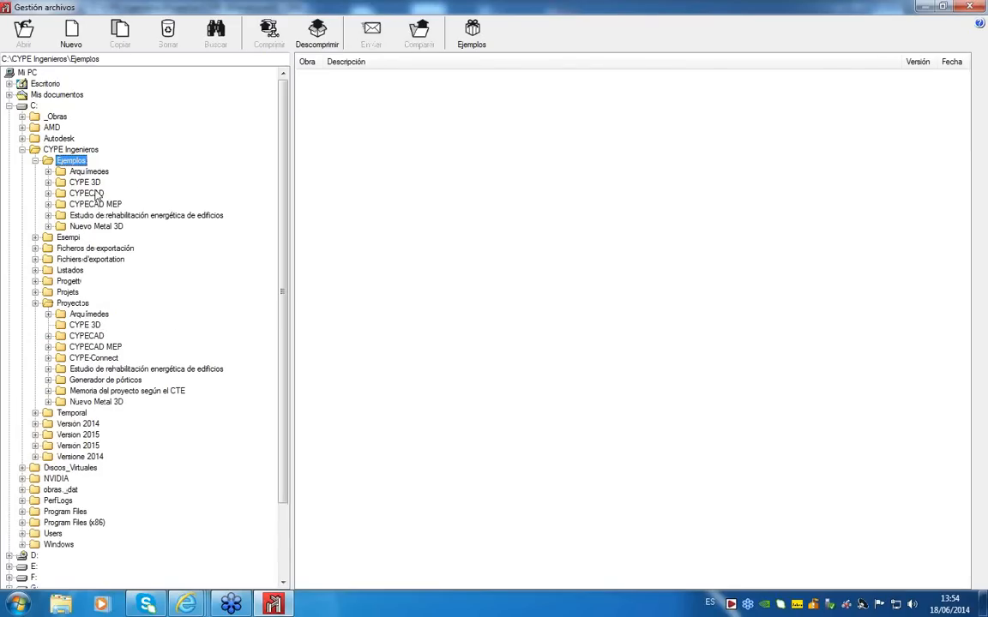
click(86, 182)
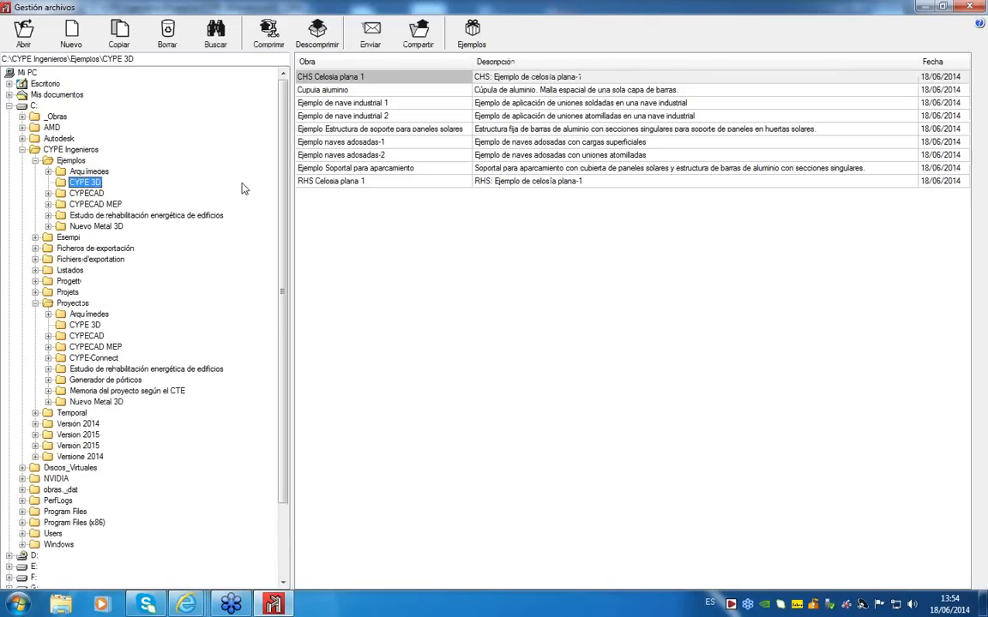
double_click(349, 141)
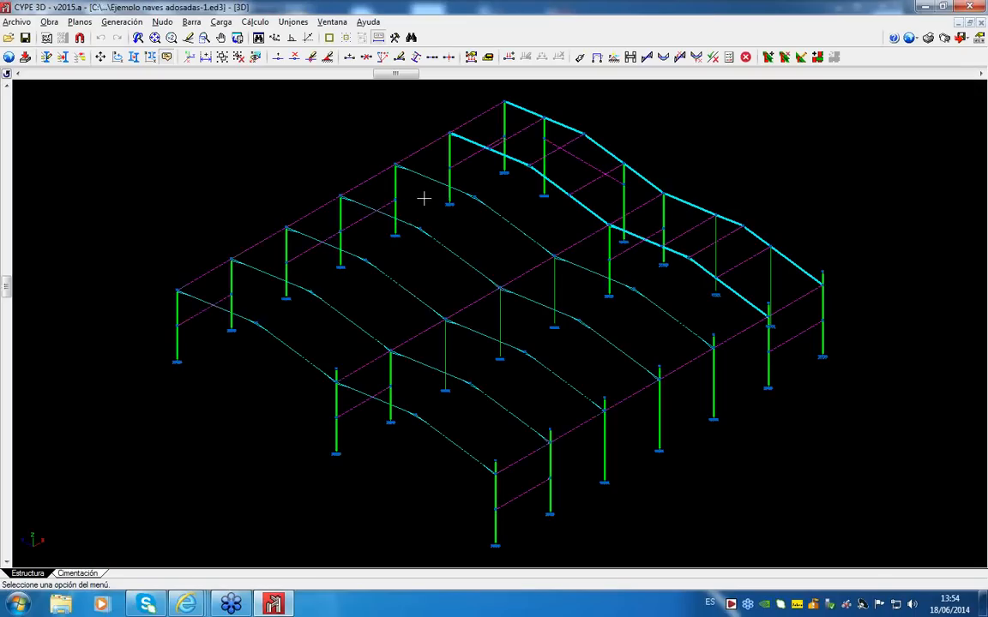
Step: Open the anchor plate joint at the nearest corner column's base for editing and review the HEB260 column's perimeter weld settings
click(293, 21)
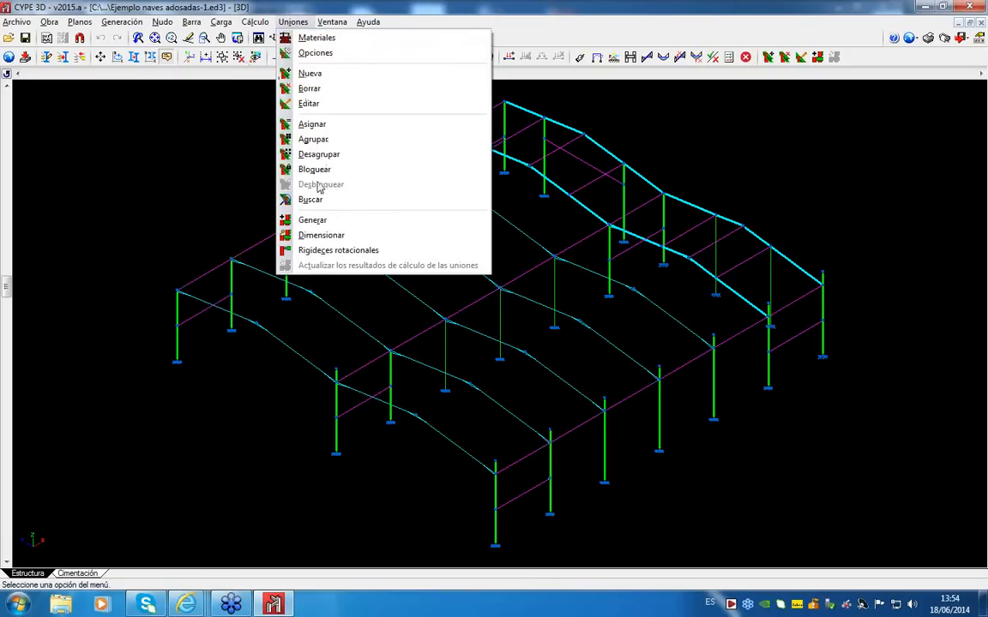
click(312, 103)
click(494, 547)
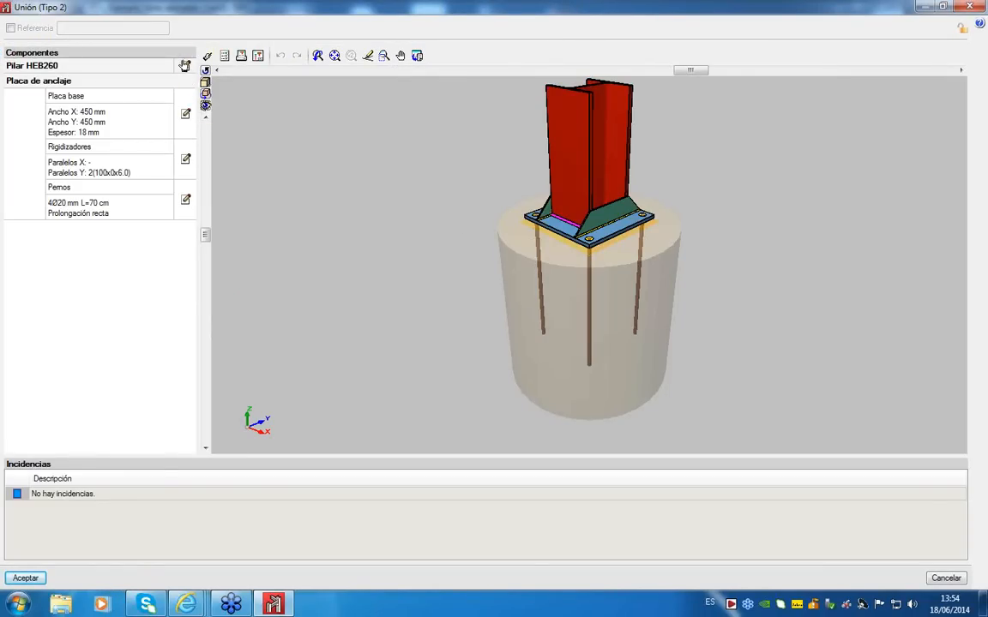
click(186, 65)
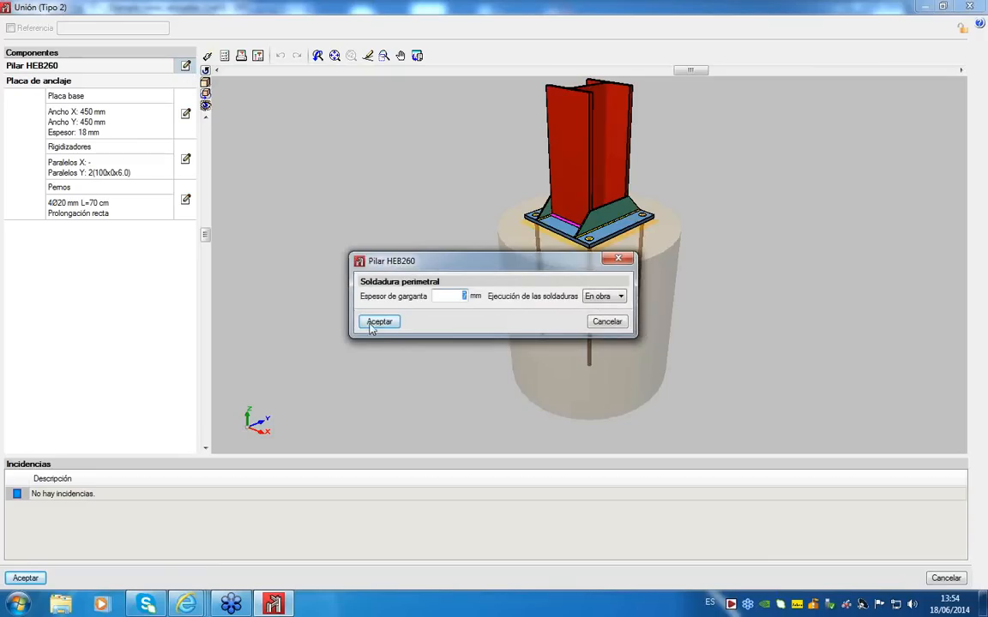
click(379, 321)
Step: Set the base plate's X and Y positions to Por vuelo inicial with 0.0 mm overhang, ignoring any safety-check errors
click(185, 113)
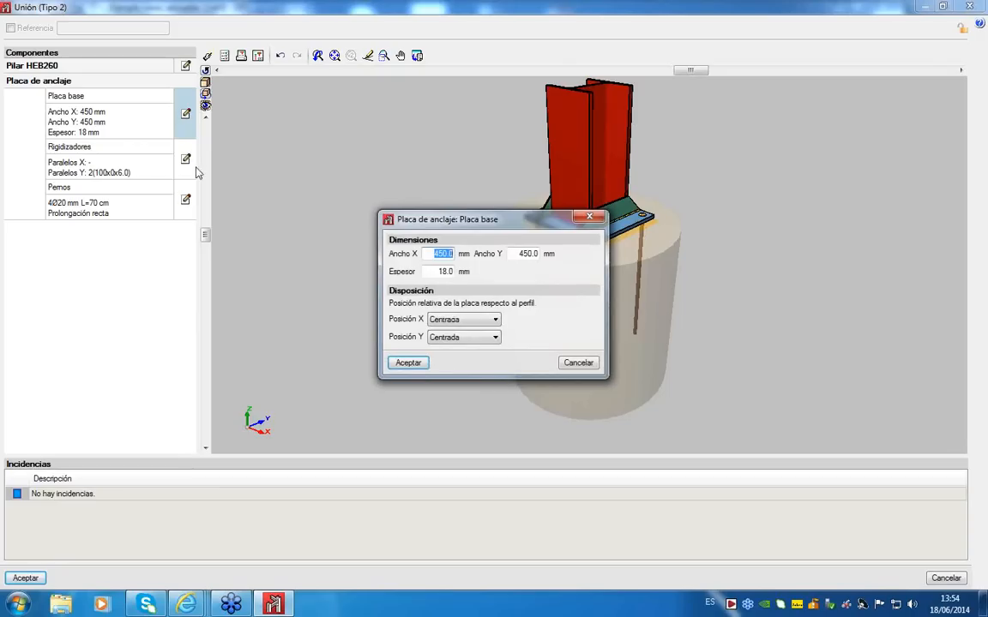
click(470, 318)
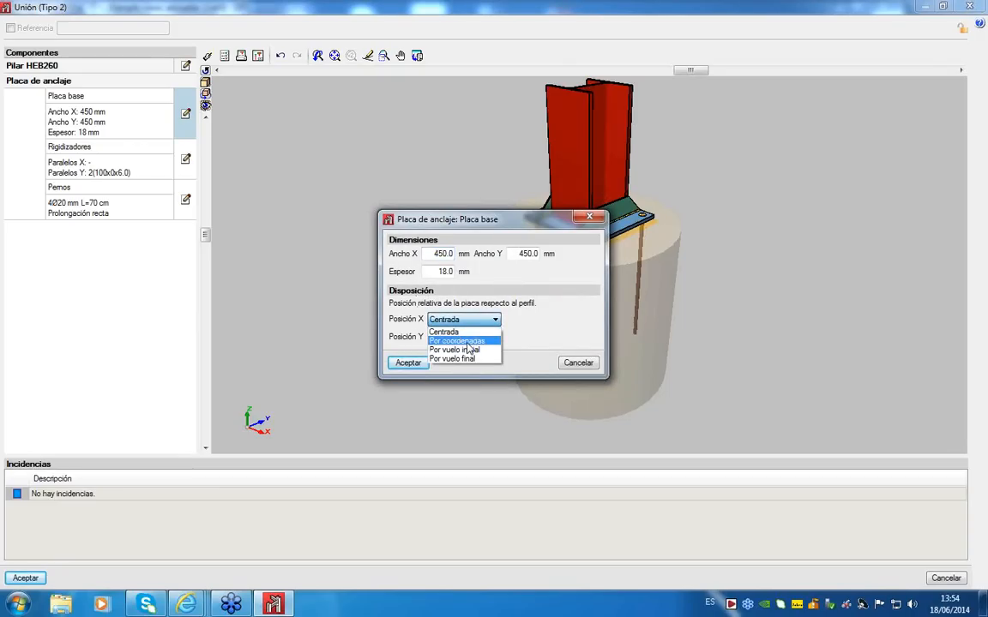
click(467, 350)
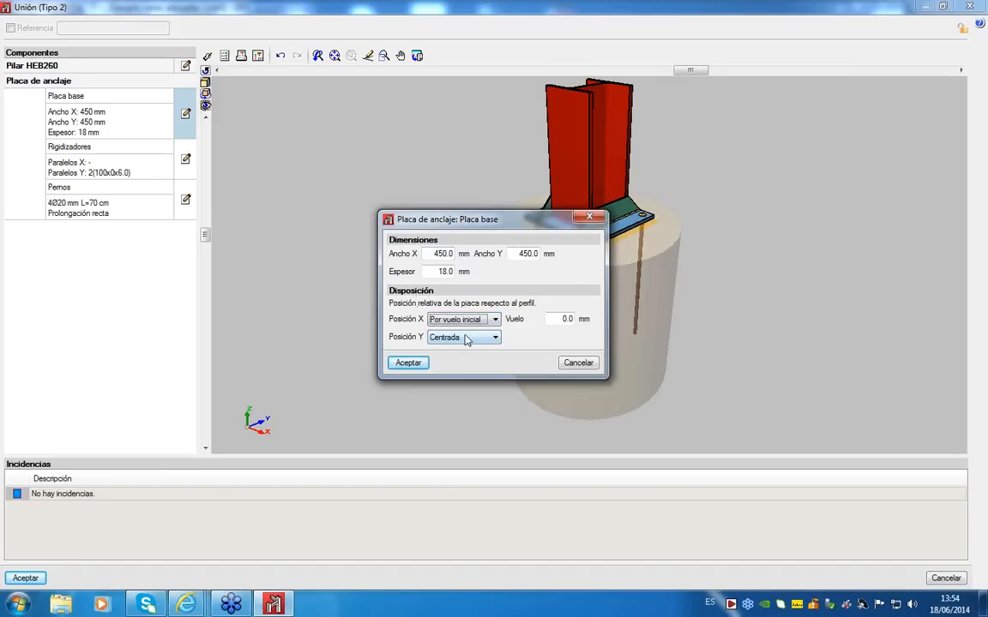
click(487, 341)
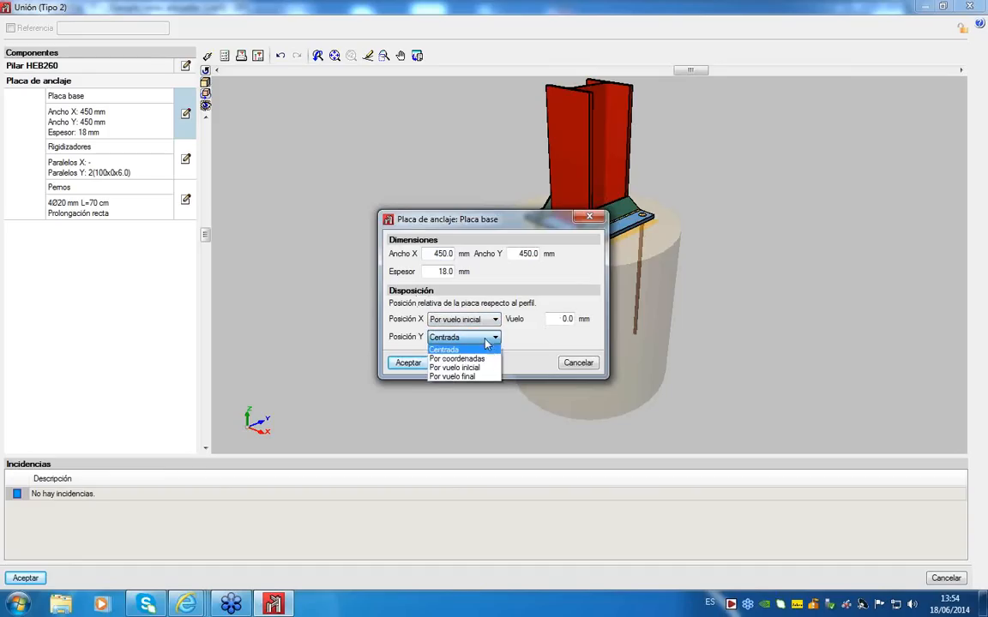
click(463, 367)
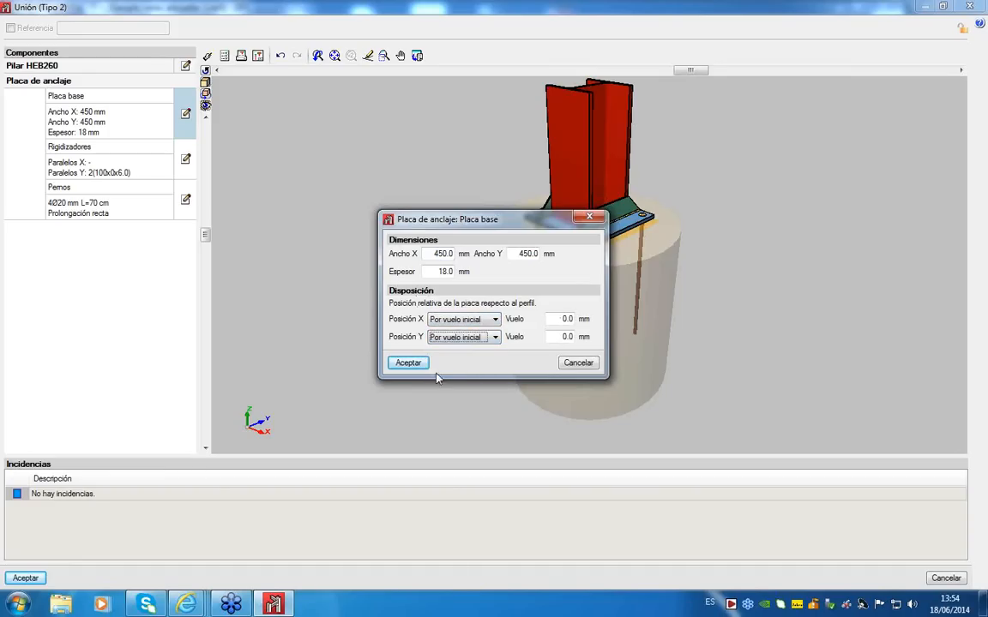
click(407, 364)
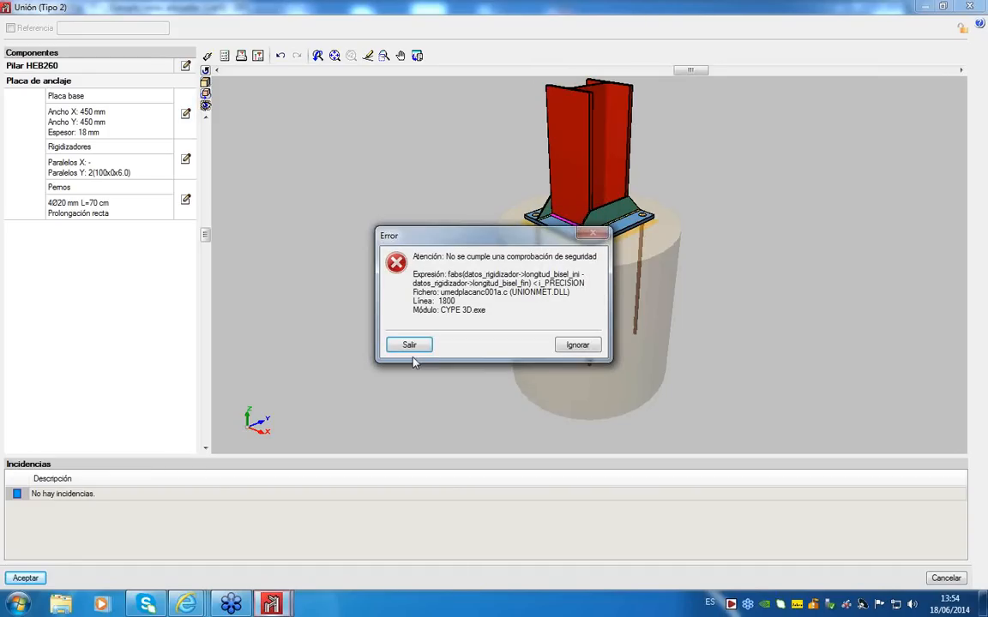
click(577, 346)
click(567, 470)
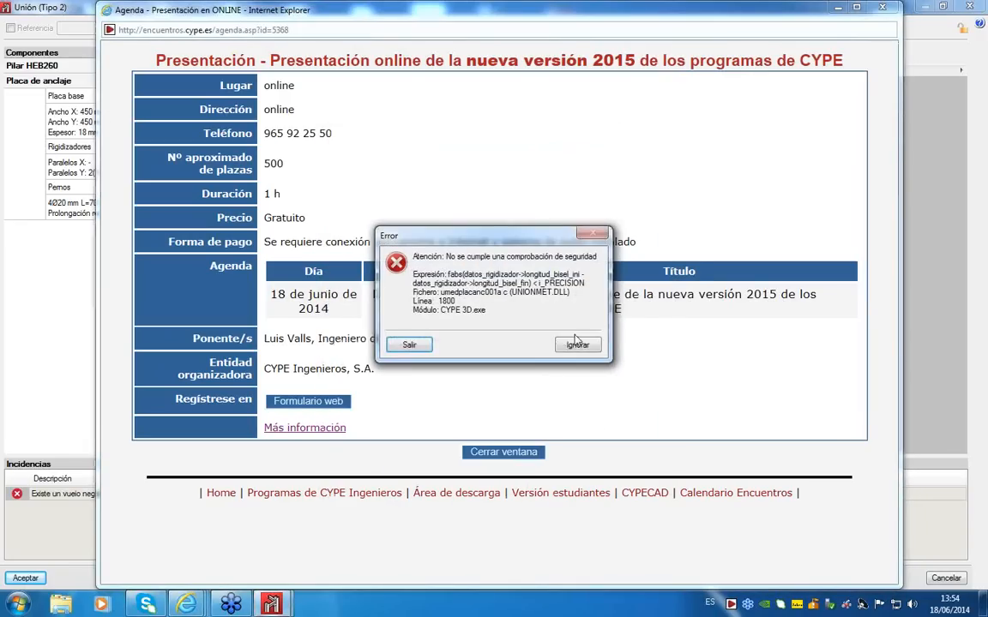
click(574, 346)
click(562, 469)
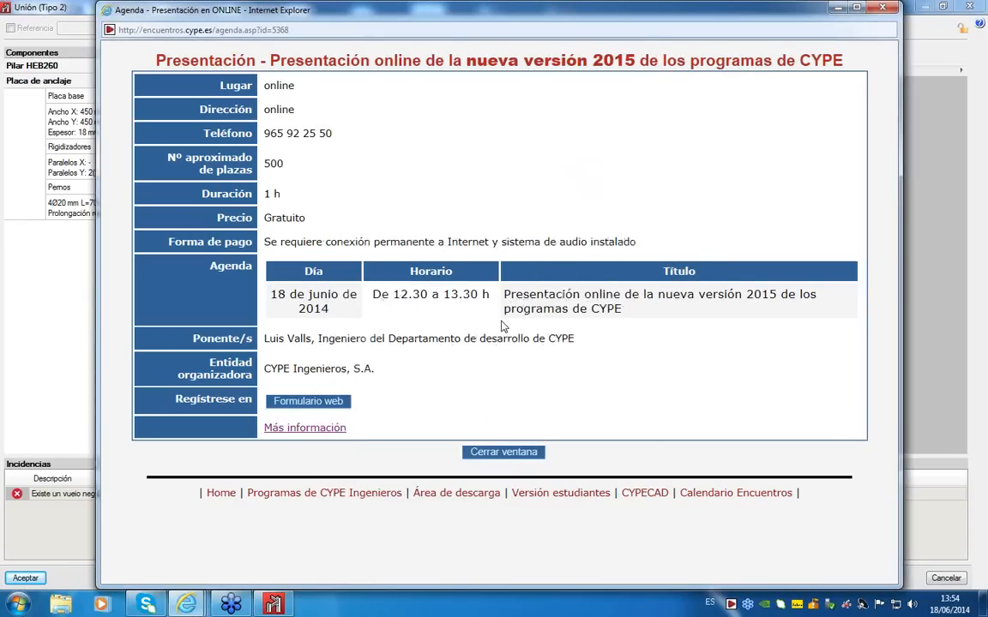
click(68, 17)
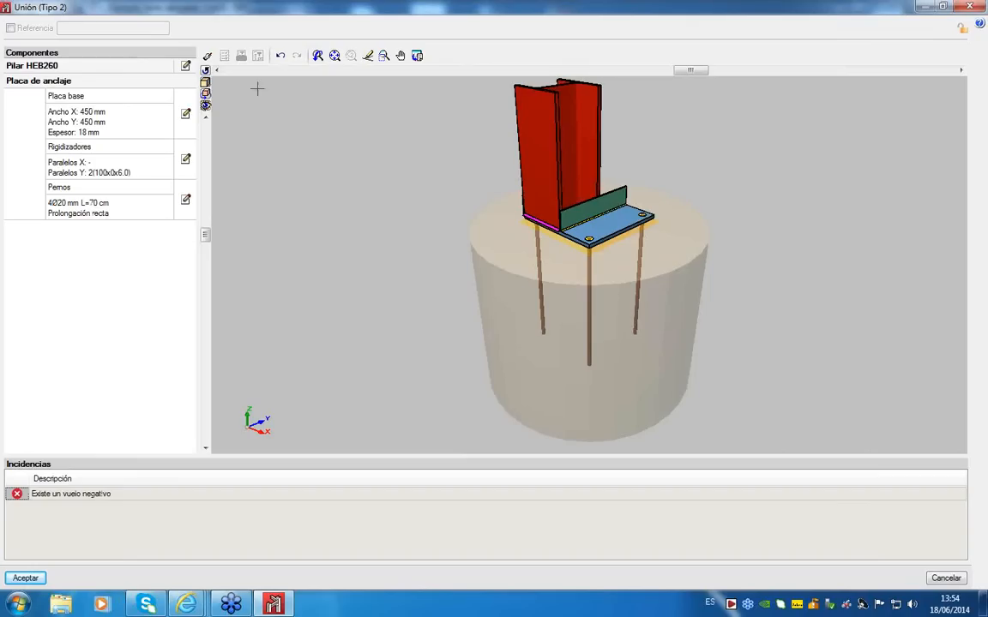
Step: Redesign the anchor plate for the offset column position, declining the complete checks listing
drag(533, 186, 390, 223)
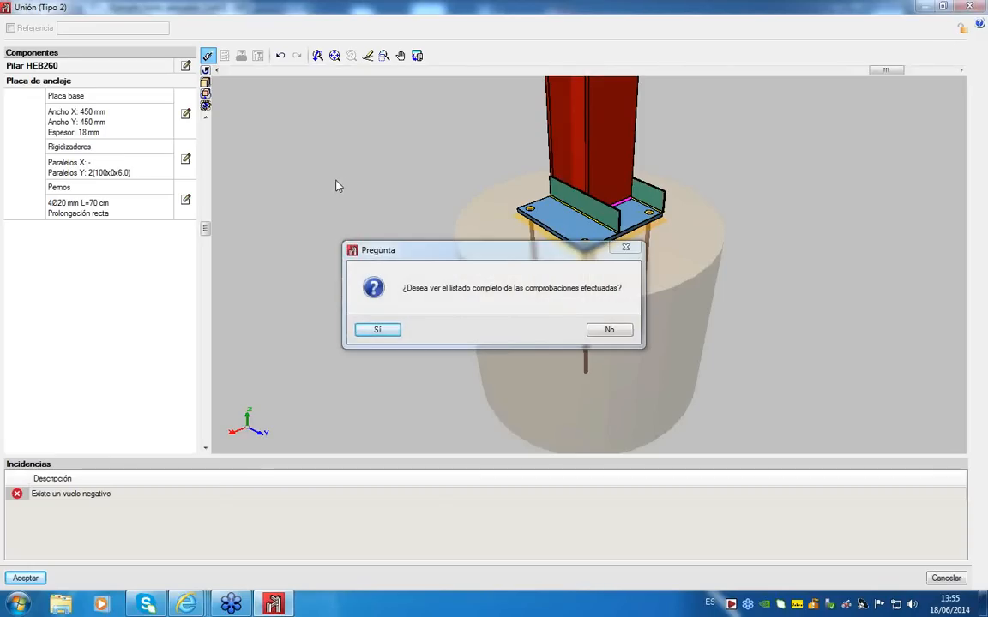
click(627, 333)
drag(627, 334, 591, 347)
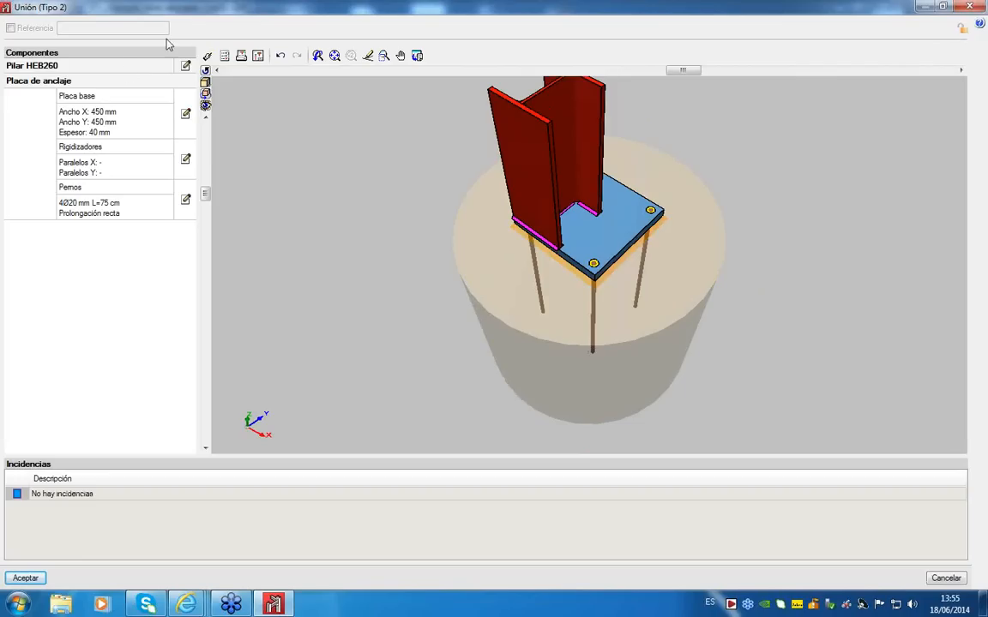
Step: Review the column's weld checks and the anchor plate's resistance checks, including the notice on bolt anchorage length, and close the report
click(223, 55)
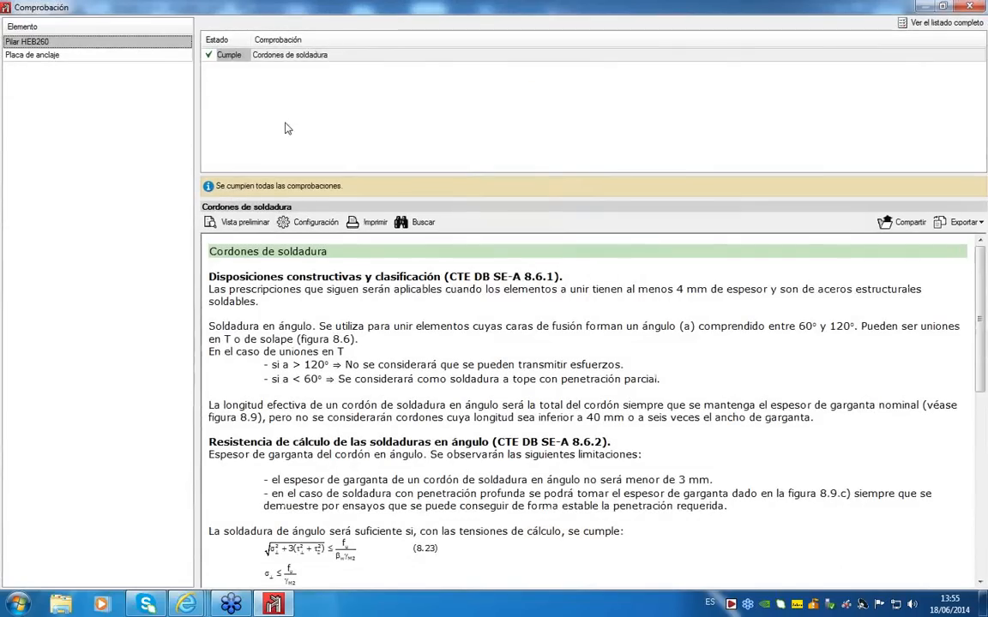
click(278, 56)
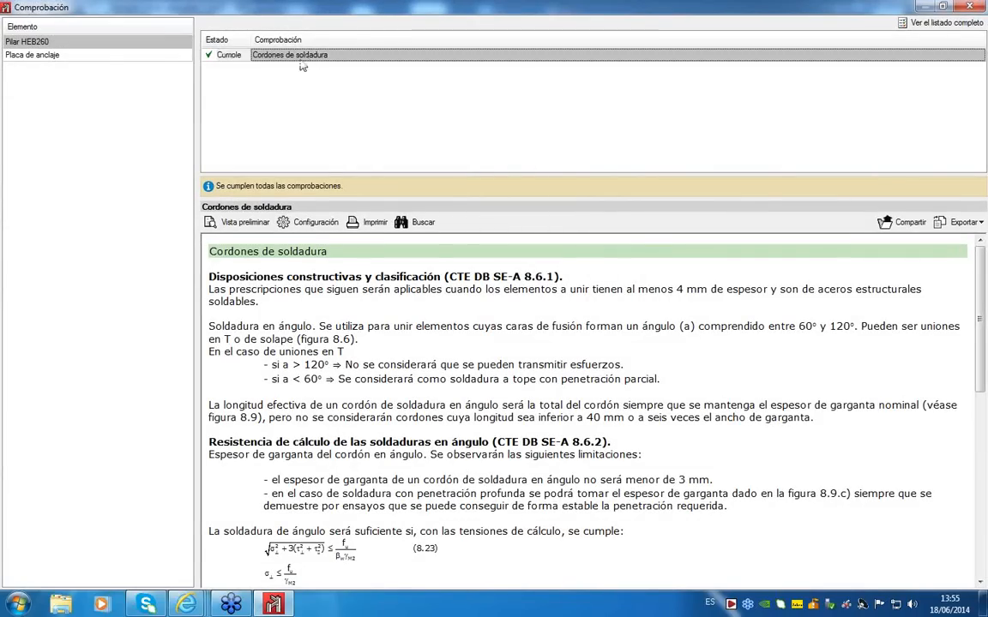
click(105, 65)
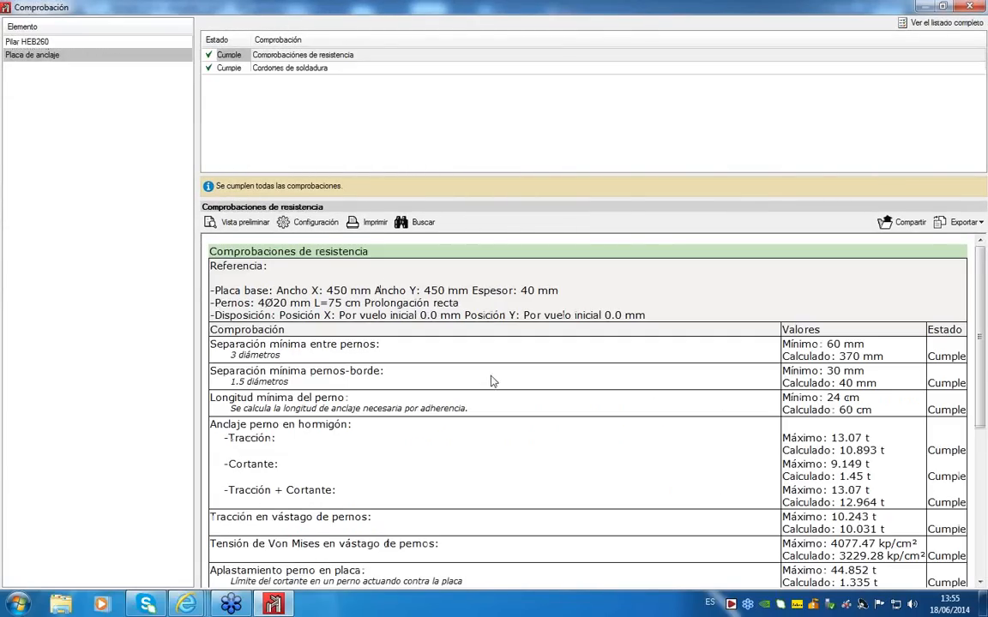
scroll(517, 433, down, 7)
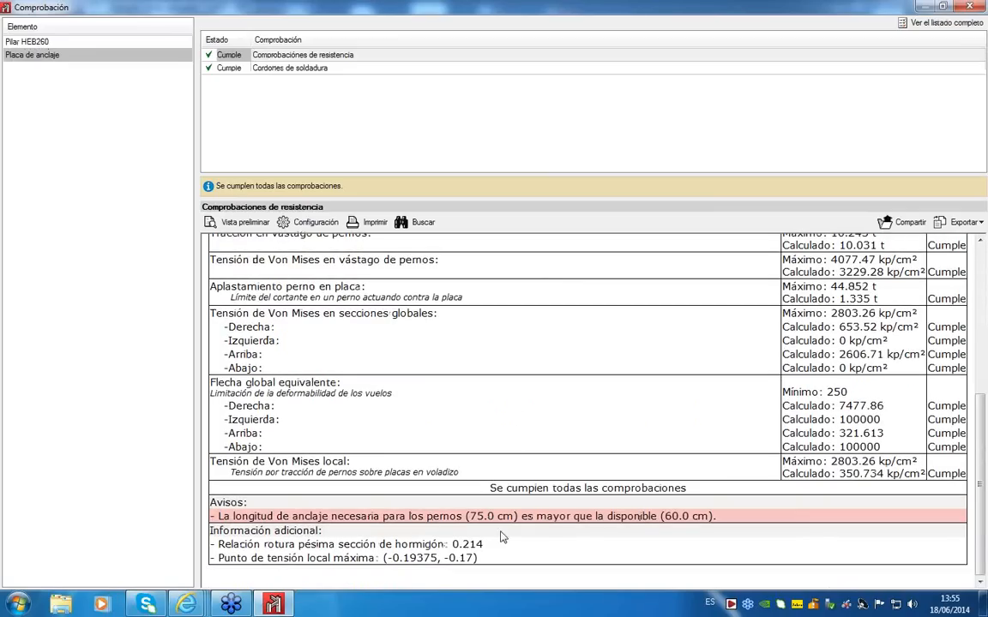
drag(465, 516, 705, 518)
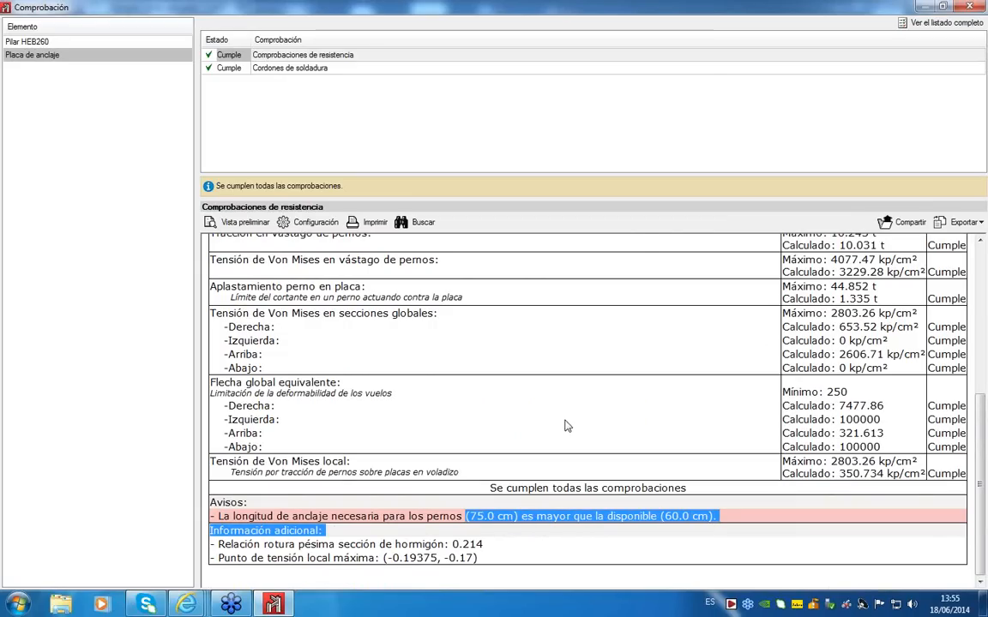
click(969, 6)
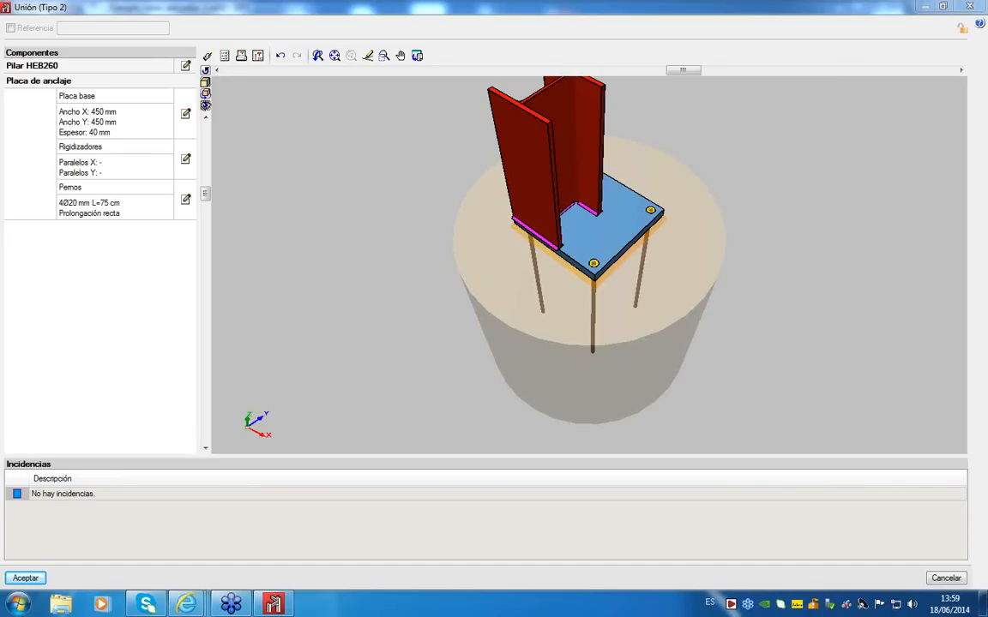
Step: Leave the anchor plate joint editor, discarding the changes made to the joint
click(946, 580)
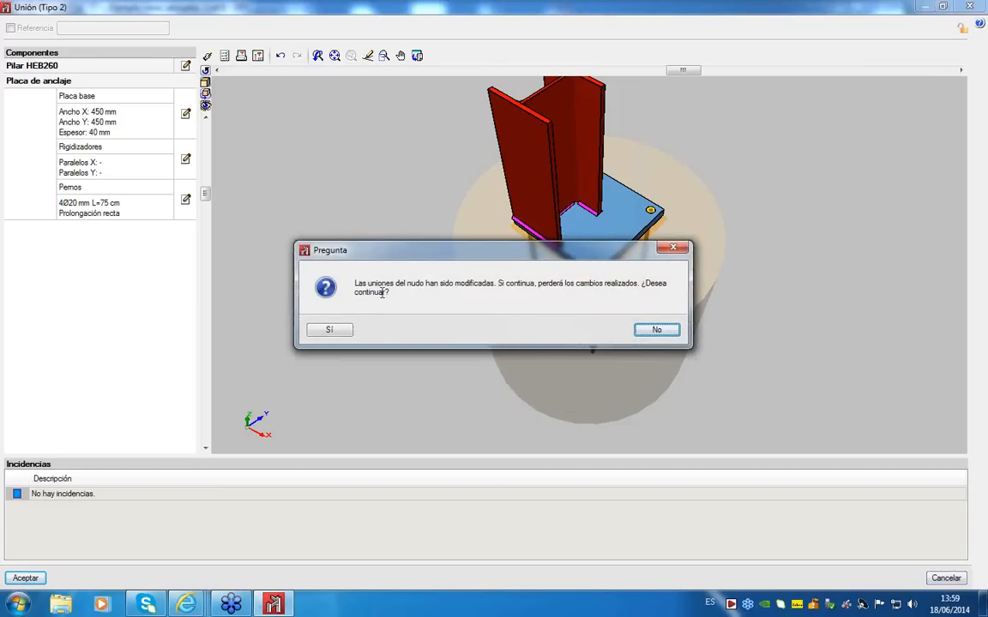
click(657, 331)
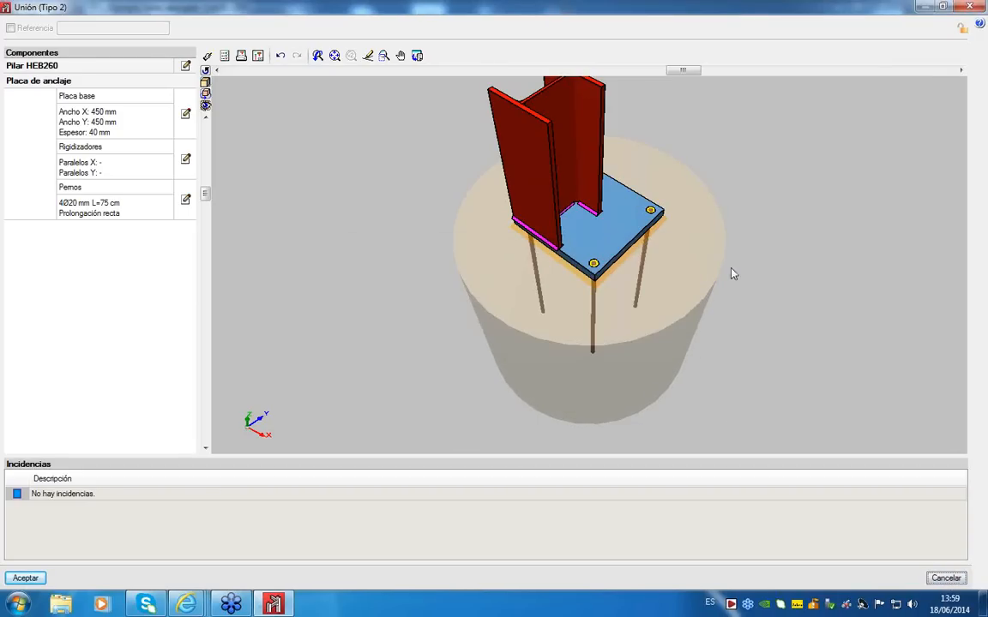
click(972, 8)
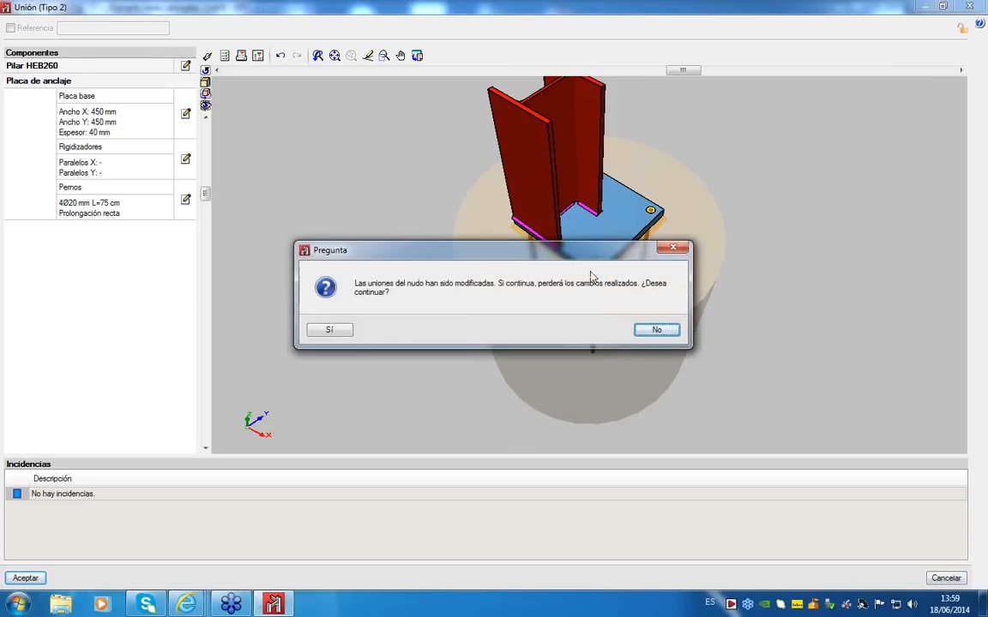
click(330, 332)
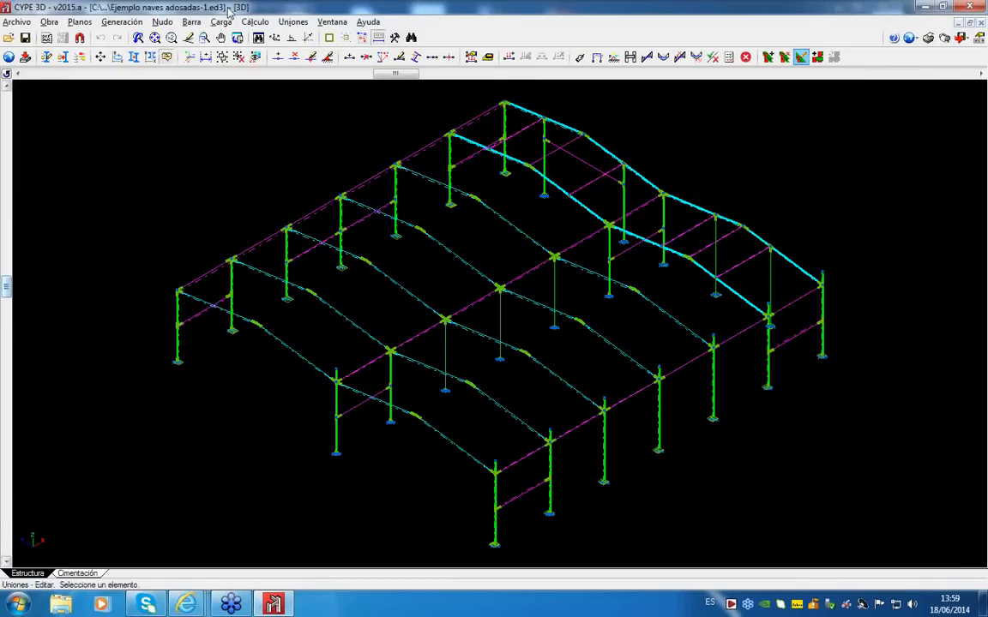
Step: Query the rotational stiffnesses of the joints in the model and dismiss the information message
click(292, 21)
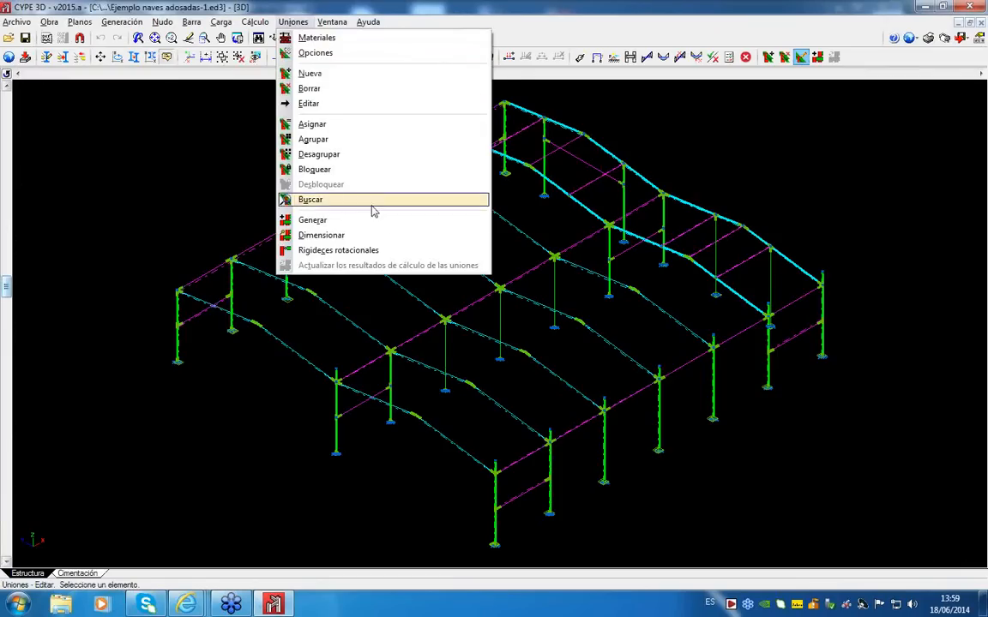
click(357, 251)
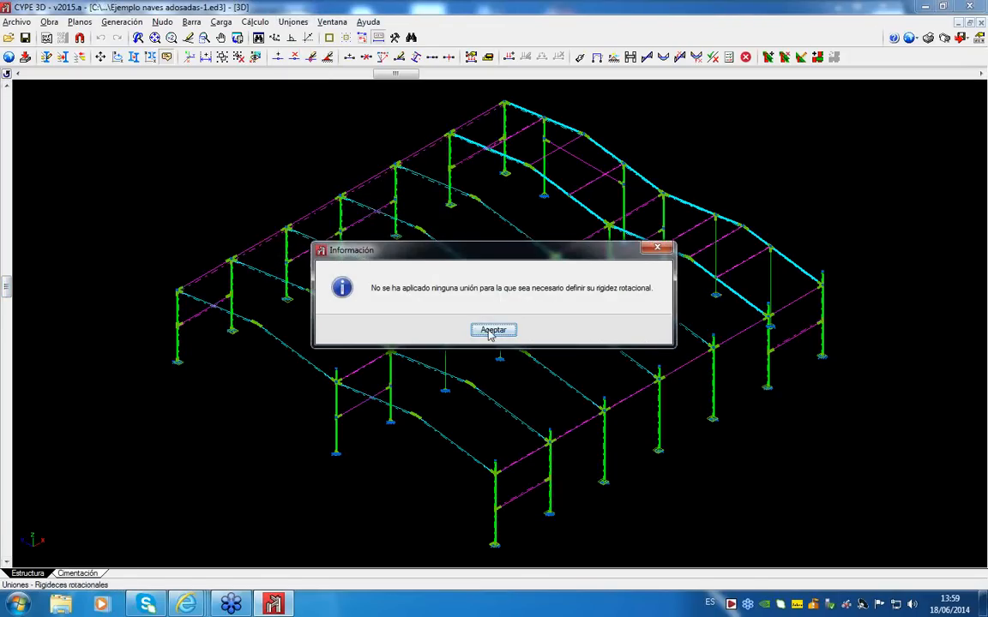
click(494, 331)
Step: Design all the joints of the warehouse, solving every node with bolted connections
click(292, 21)
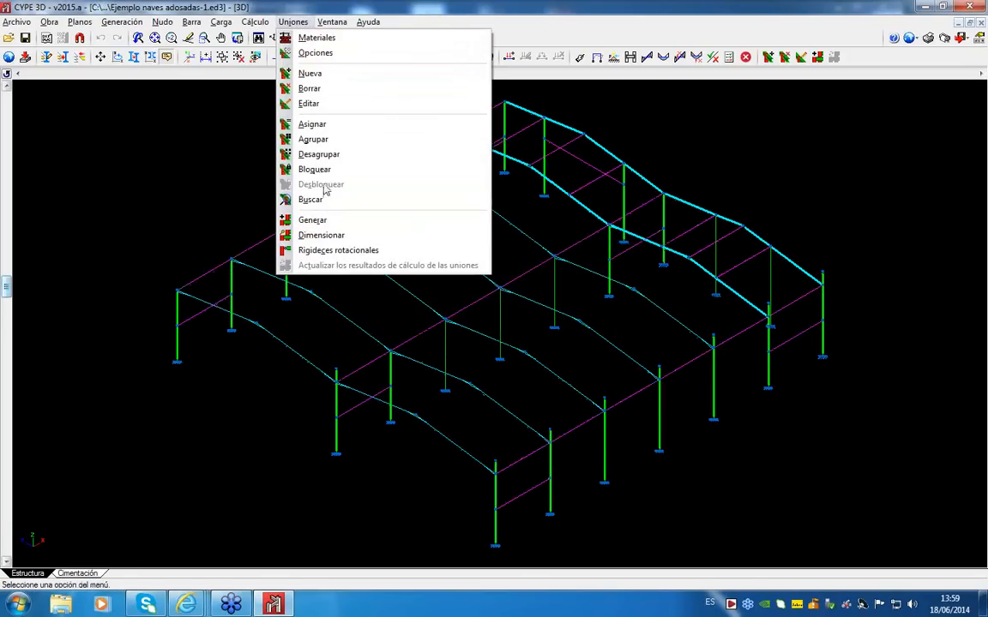
click(324, 235)
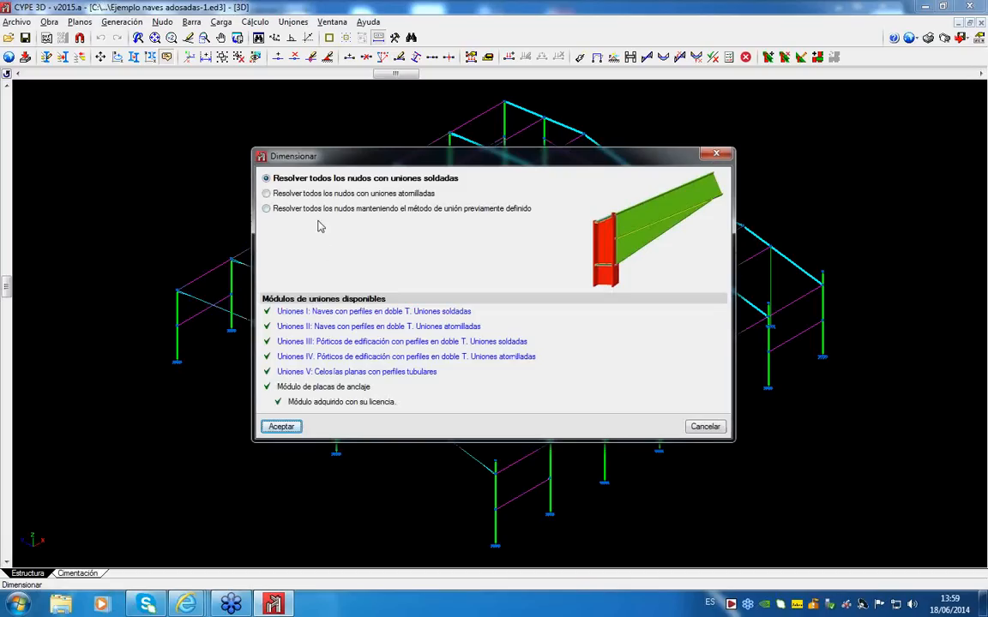
click(293, 193)
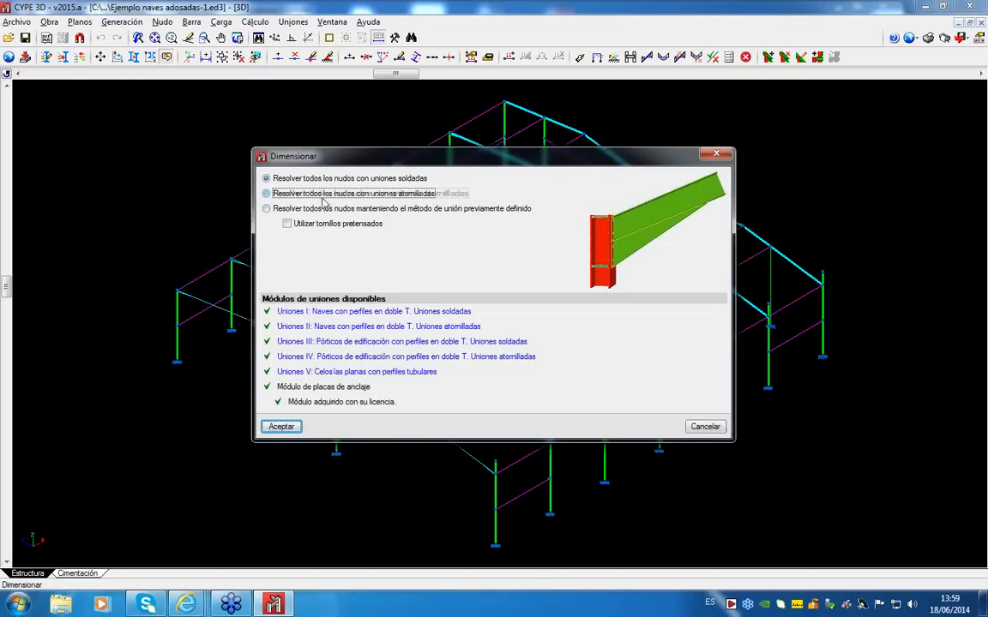
click(281, 426)
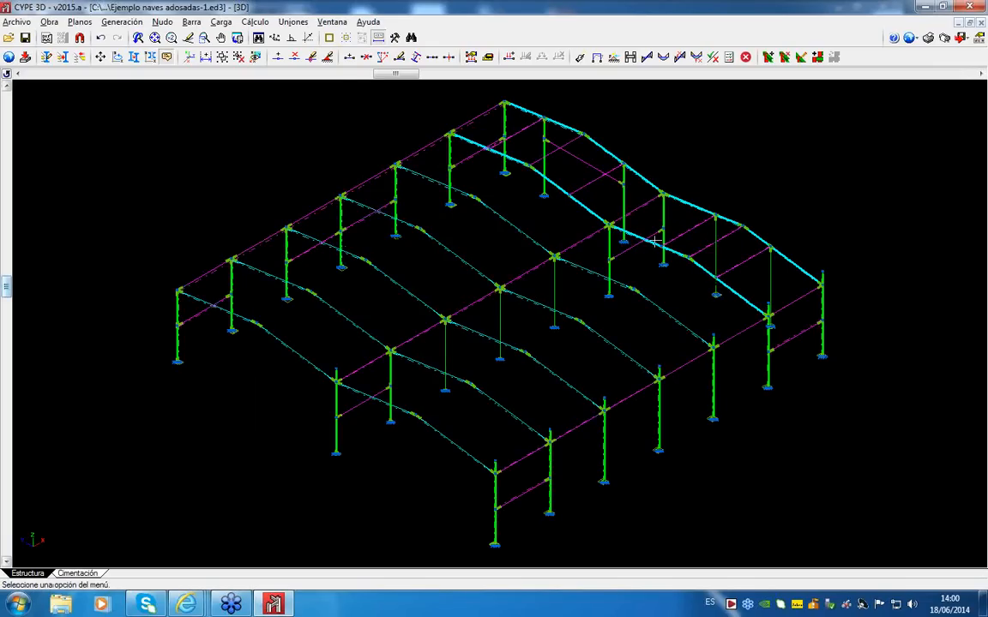
Step: Start reviewing the assigned rotational stiffness values and open those at the ridge end of piece N12/N15
click(294, 22)
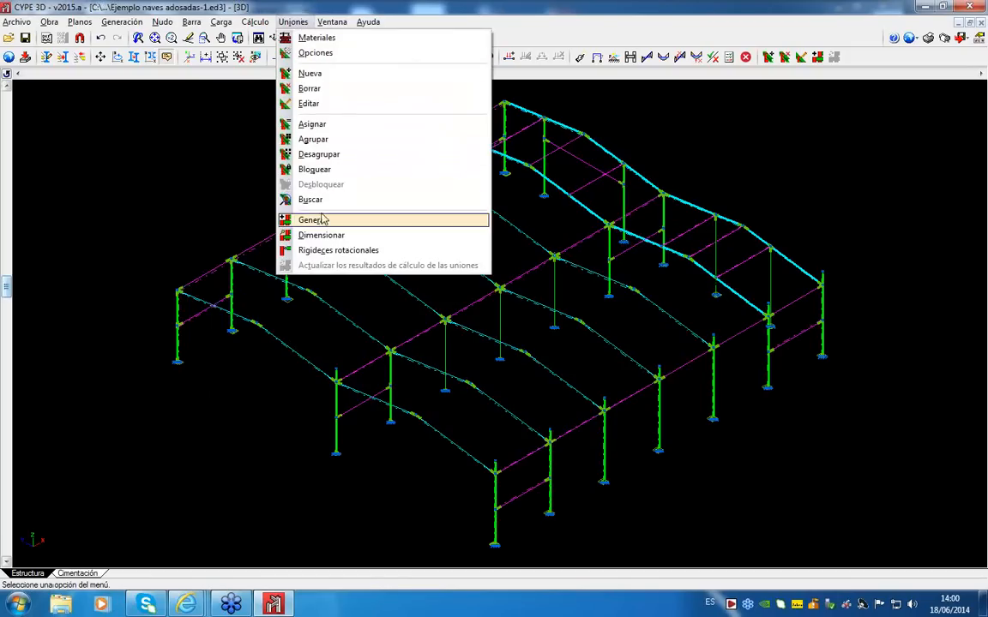
click(342, 250)
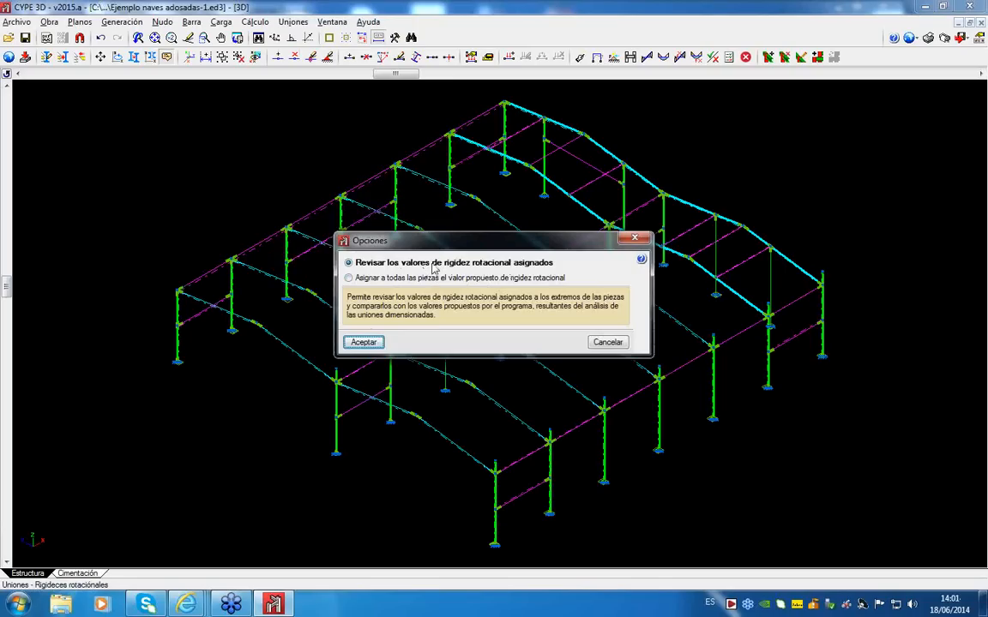
click(362, 342)
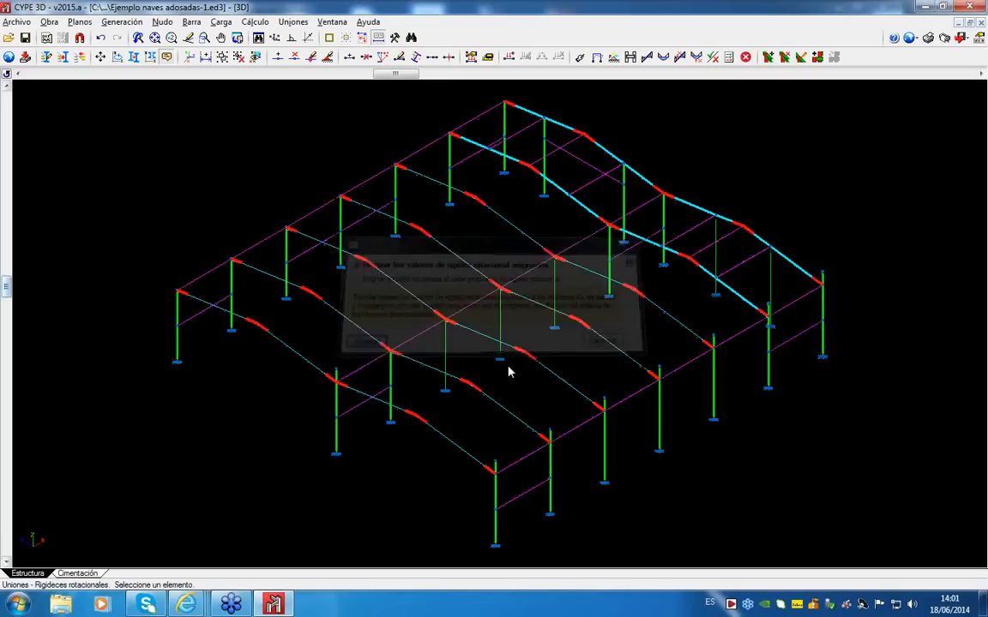
scroll(532, 360, up, 5)
mouse_move(521, 358)
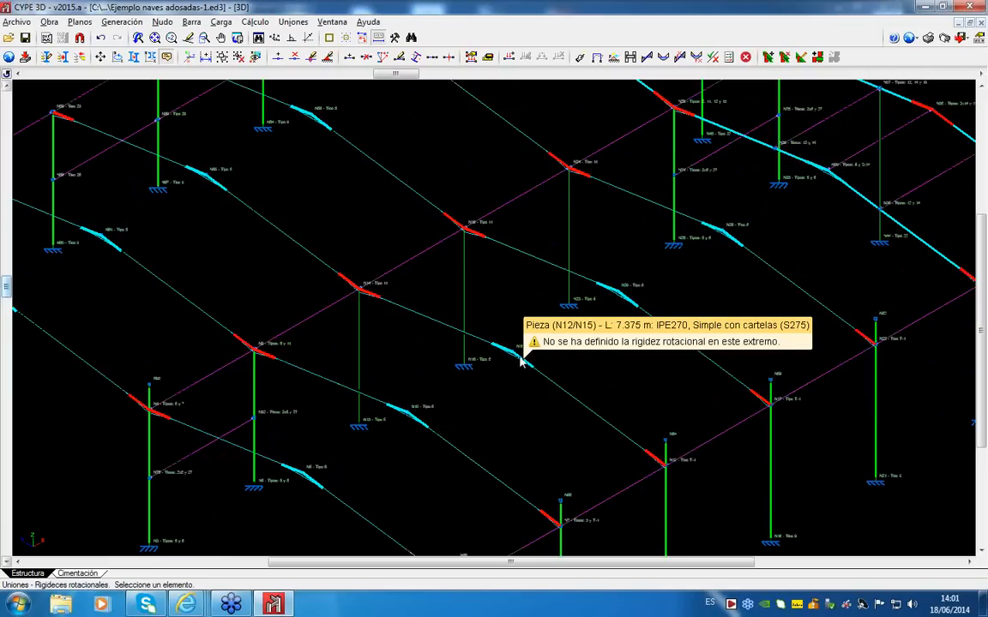
click(522, 360)
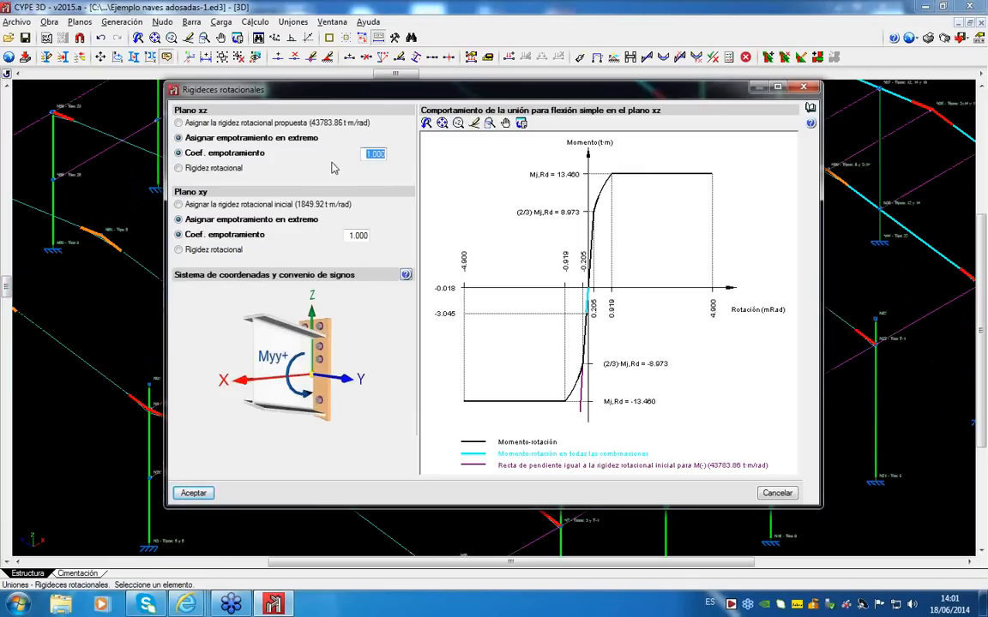
Step: Assign the ridge end the proposed xz stiffness of 43783.86 t·m/rad and the initial xy stiffness of 1849.92 t·m/rad, acknowledging the recalculation notice
click(317, 123)
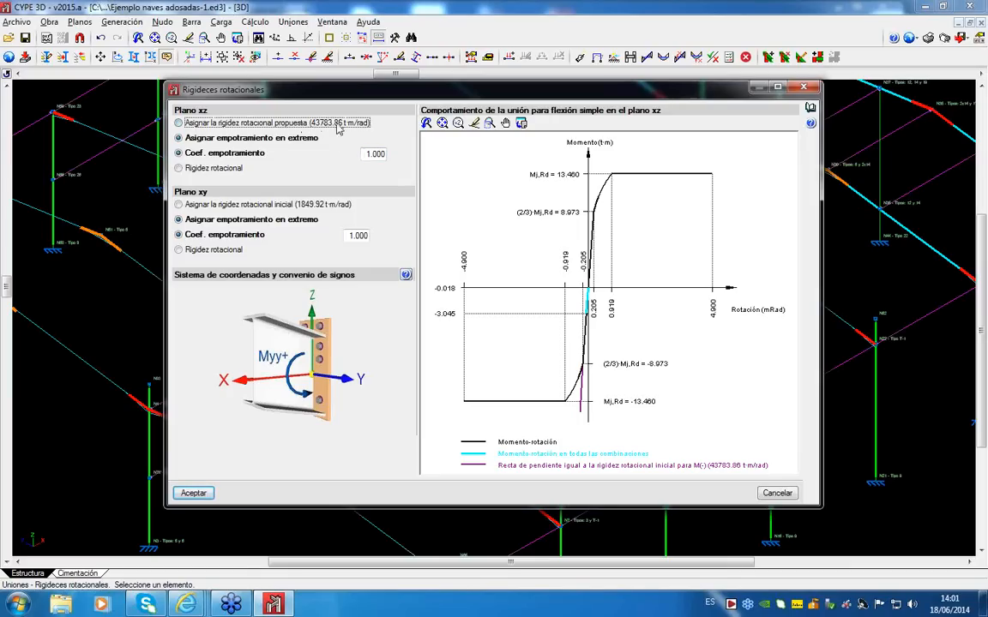
click(348, 125)
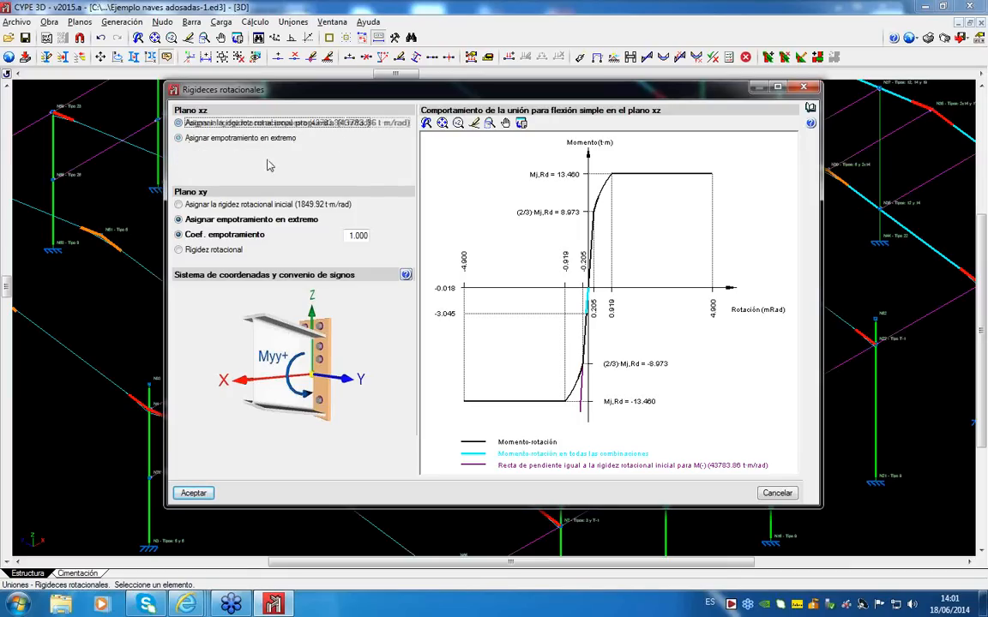
click(196, 137)
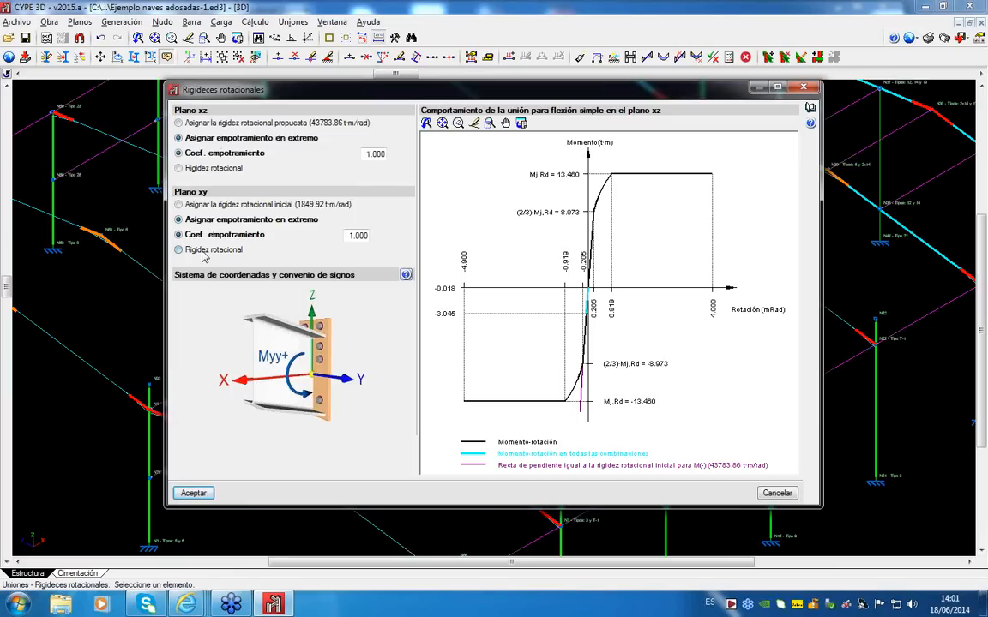
click(193, 205)
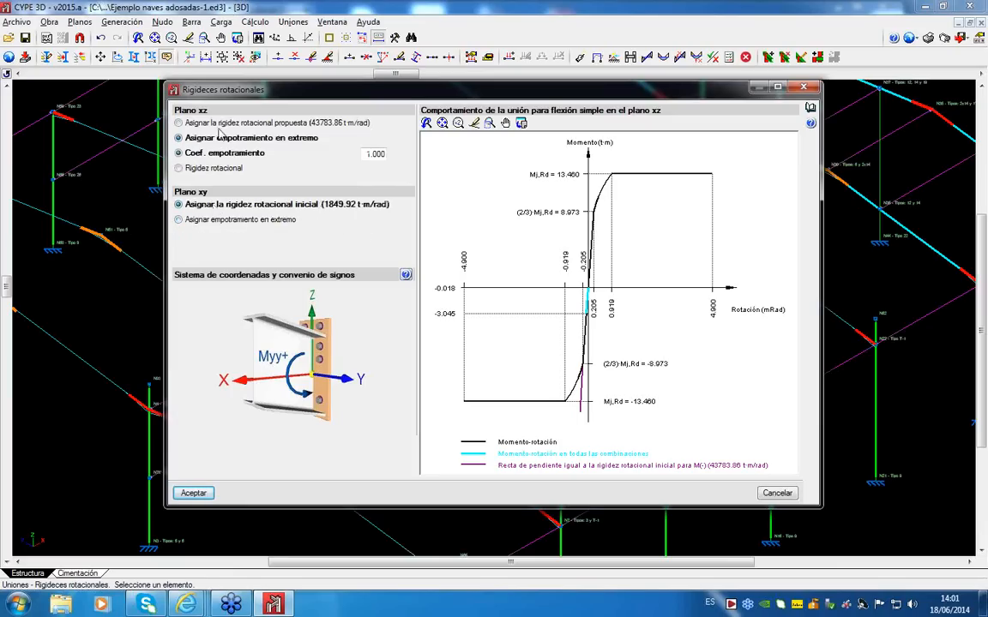
click(202, 122)
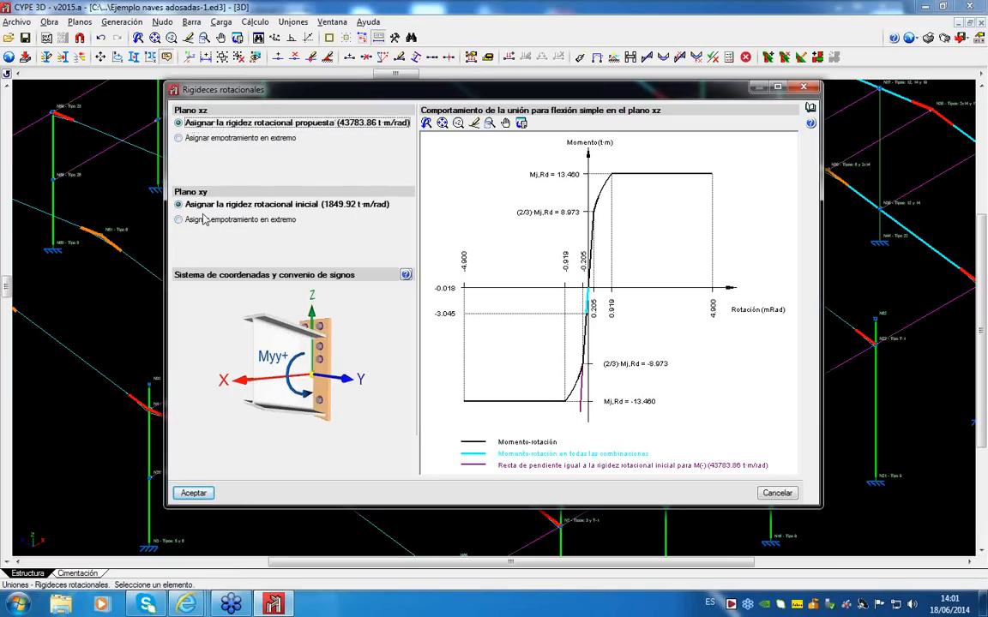
click(187, 495)
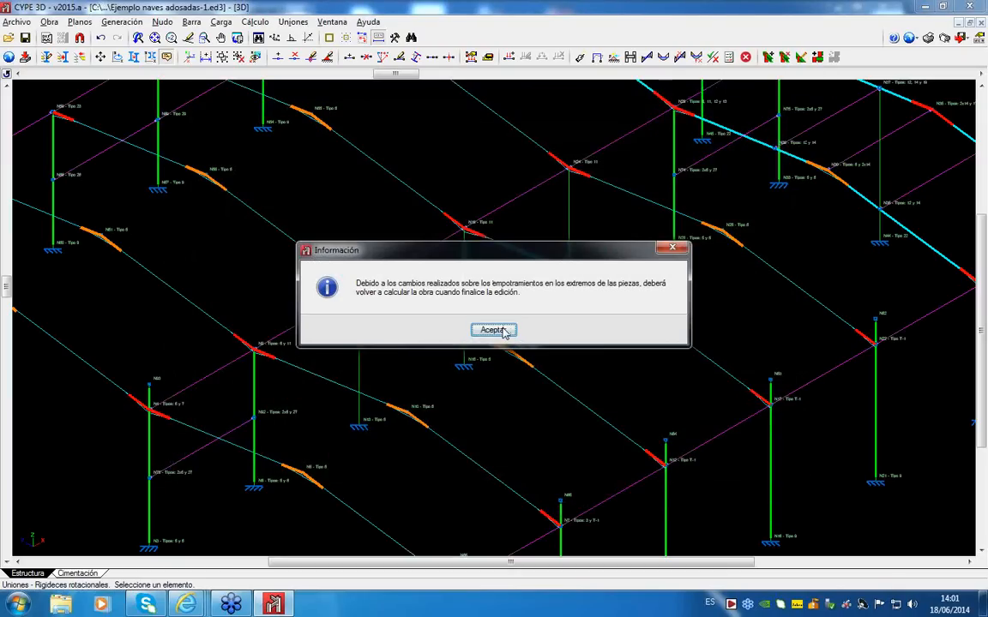
click(504, 333)
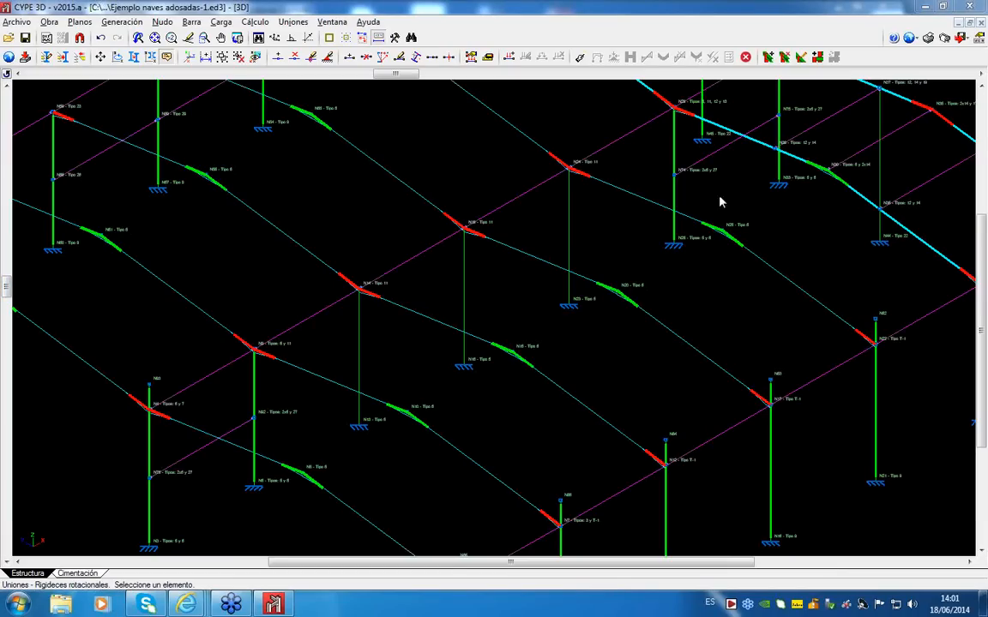
Step: Assign the rafter end at an outer column the proposed xz stiffness of 6226.68 t·m/rad and the initial xy stiffness of 563.77 t·m/rad
click(754, 396)
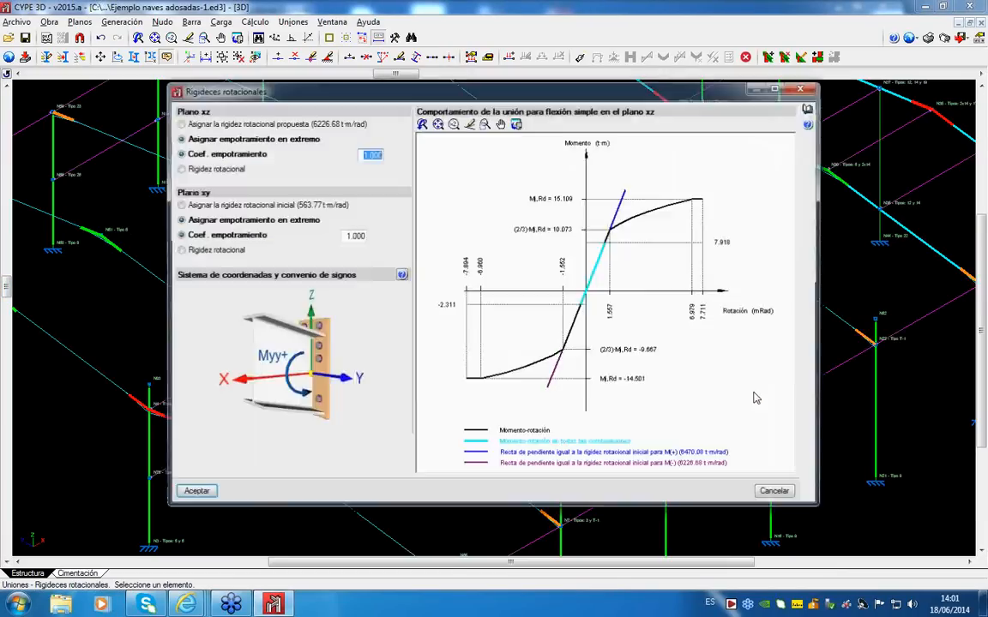
click(262, 125)
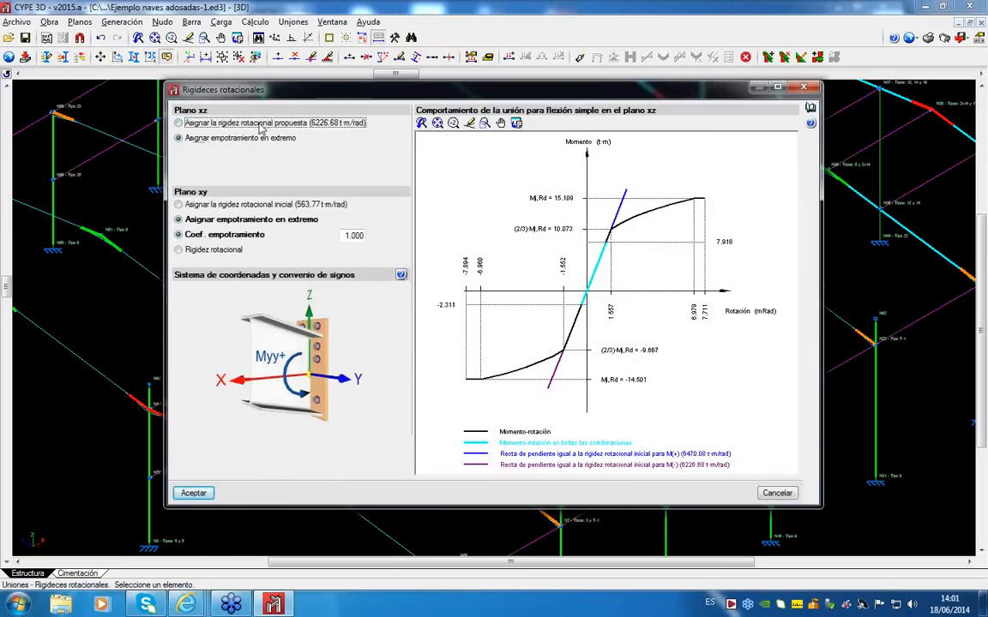
click(223, 204)
click(193, 493)
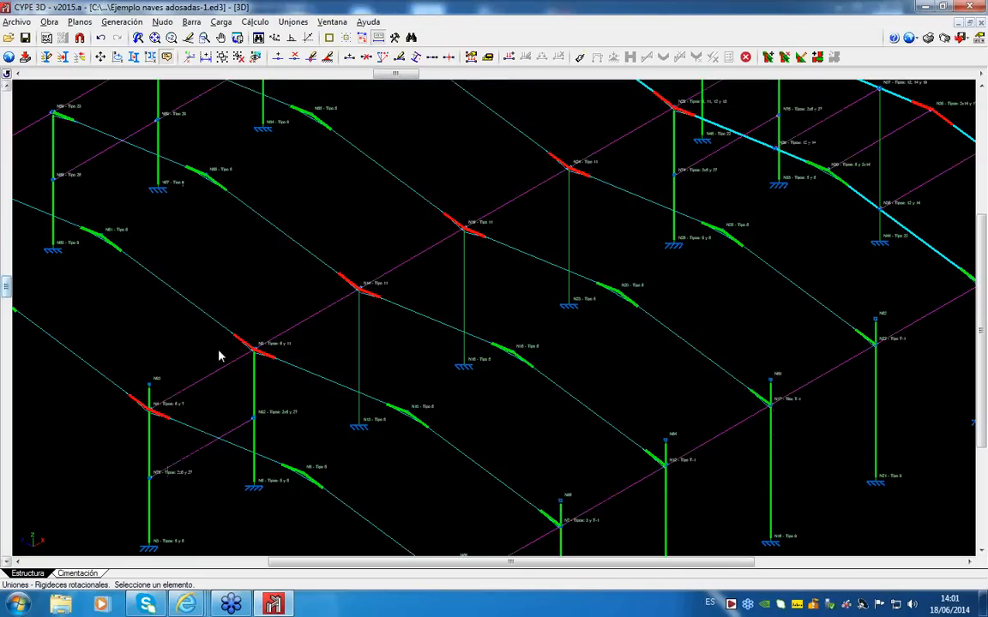
Step: Assign the proposed xz rotational stiffness of 5510.59 t·m/rad to the rafter end at a column of the central row
click(271, 358)
click(255, 123)
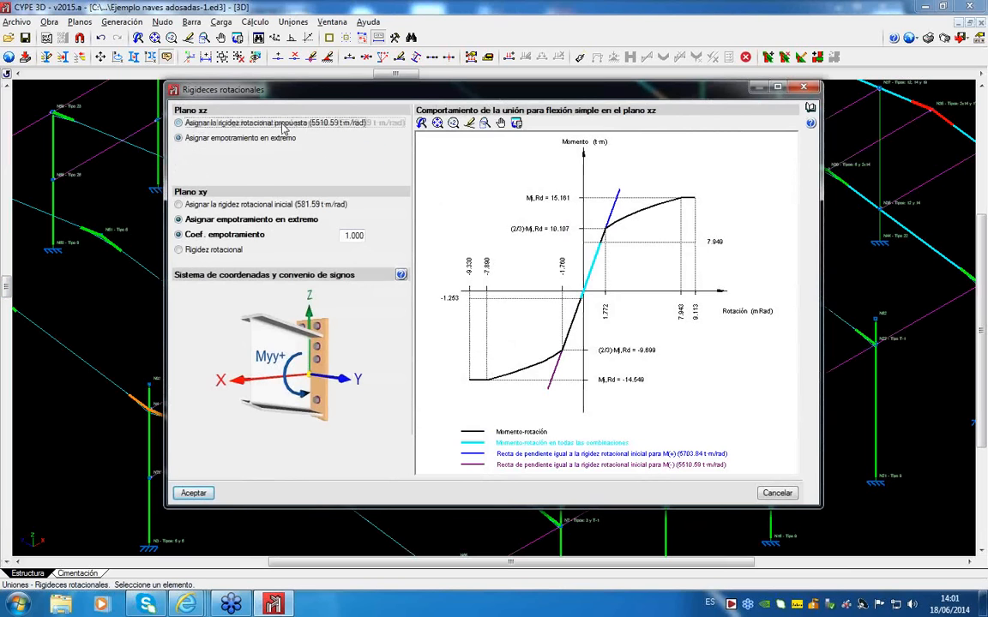
click(194, 493)
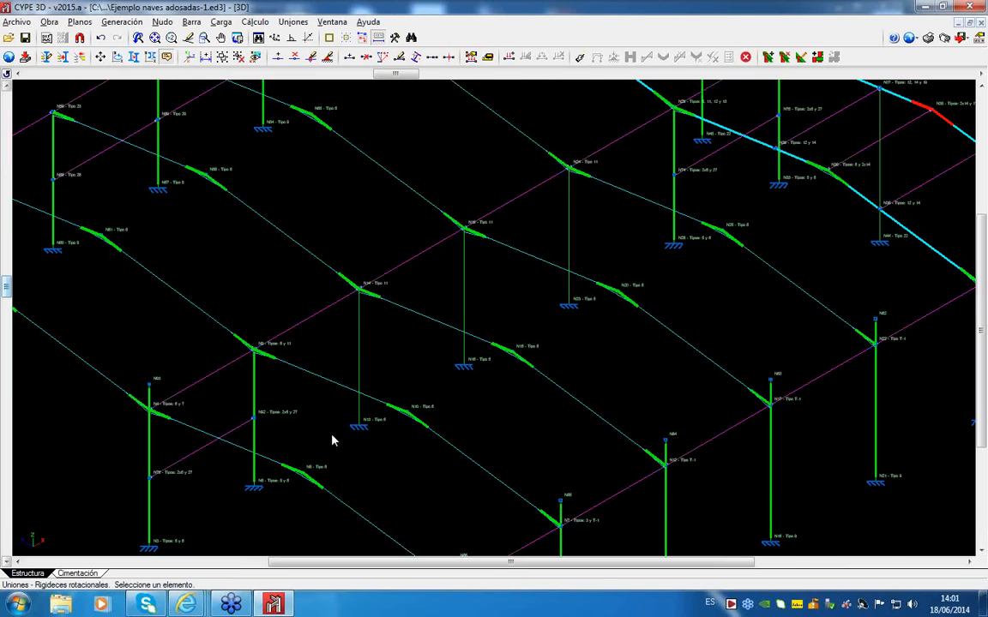
Step: Assign the rear end frame's rafter at the central column the proposed xz stiffness of 1478.22 t·m/rad and initial xy stiffness of 717.10 t·m/rad
scroll(297, 389, down, 5)
click(576, 254)
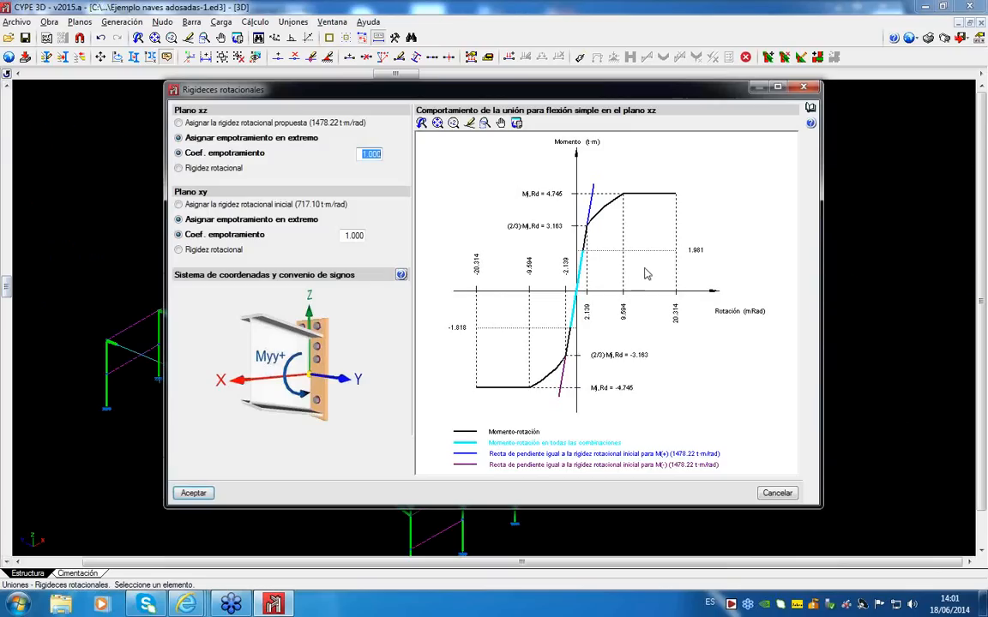
click(222, 124)
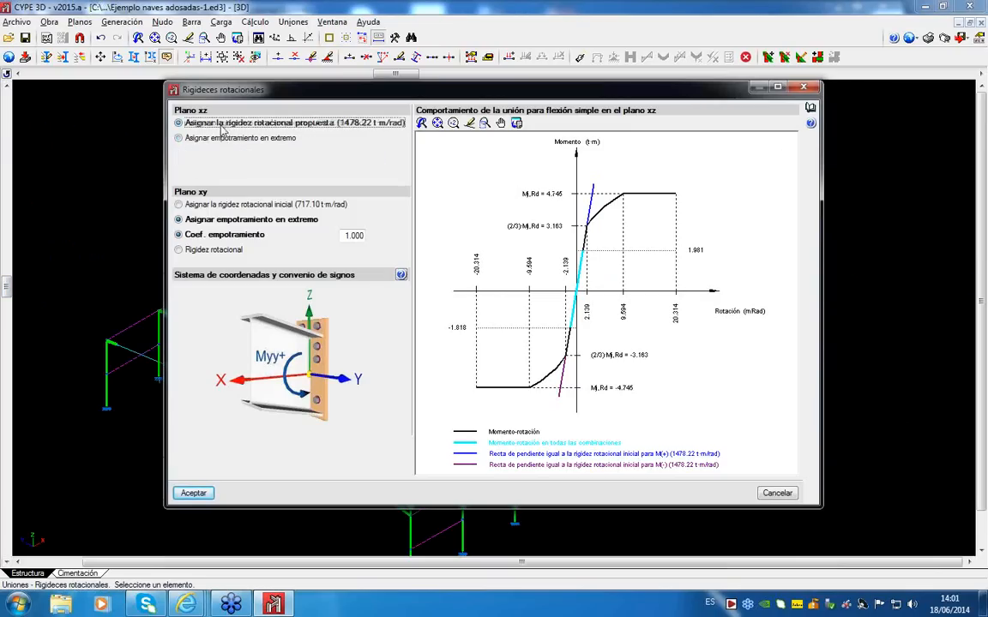
click(246, 207)
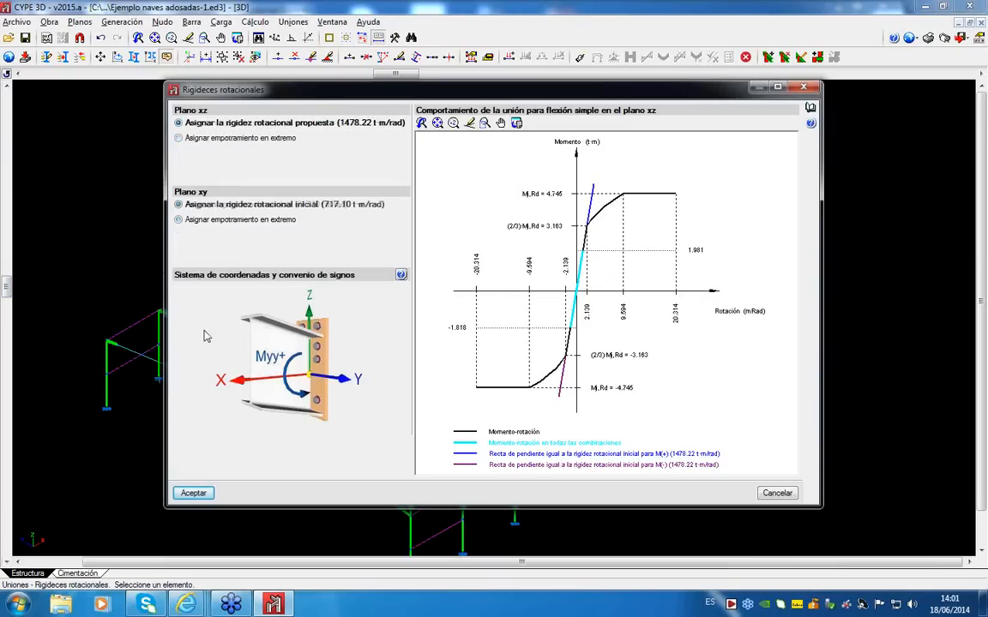
click(193, 492)
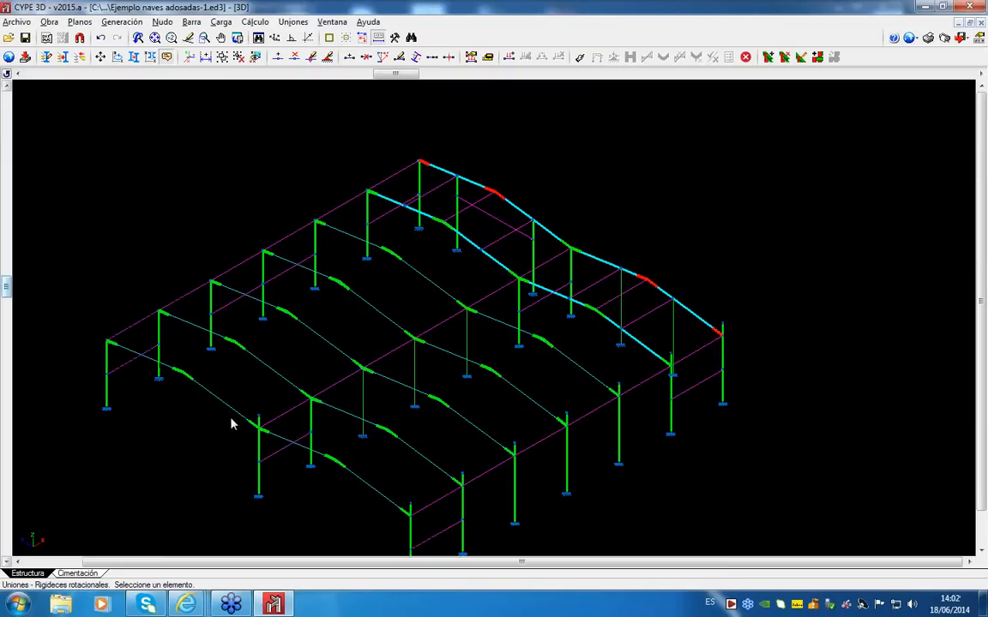
Step: Assign the rear end frame's rafter at the outer eave the proposed xz stiffness of 1320.51 t·m/rad and initial xy stiffness of 704.43 t·m/rad
click(423, 161)
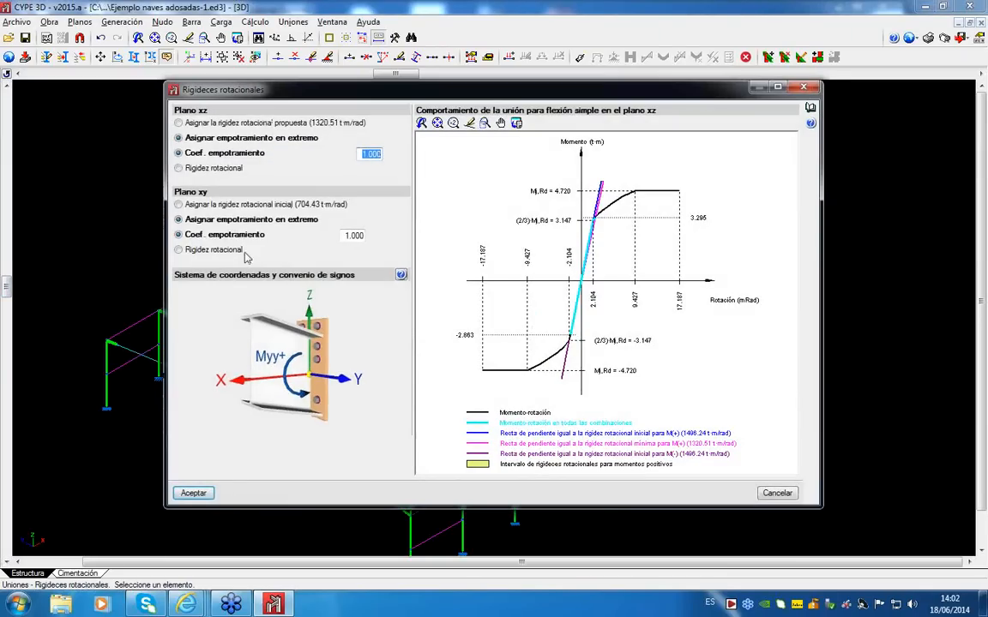
click(228, 122)
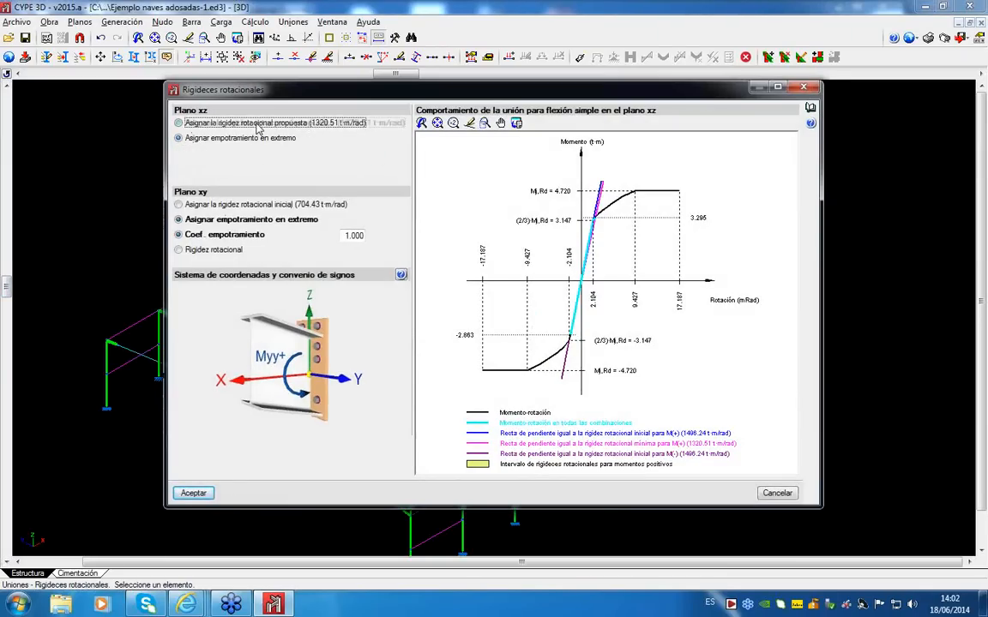
click(239, 206)
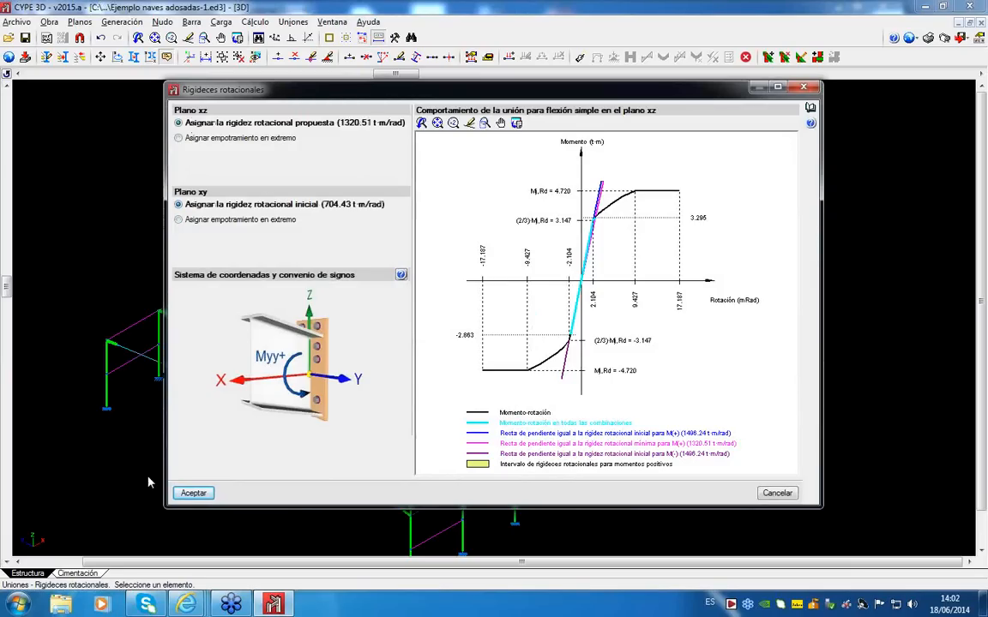
click(194, 492)
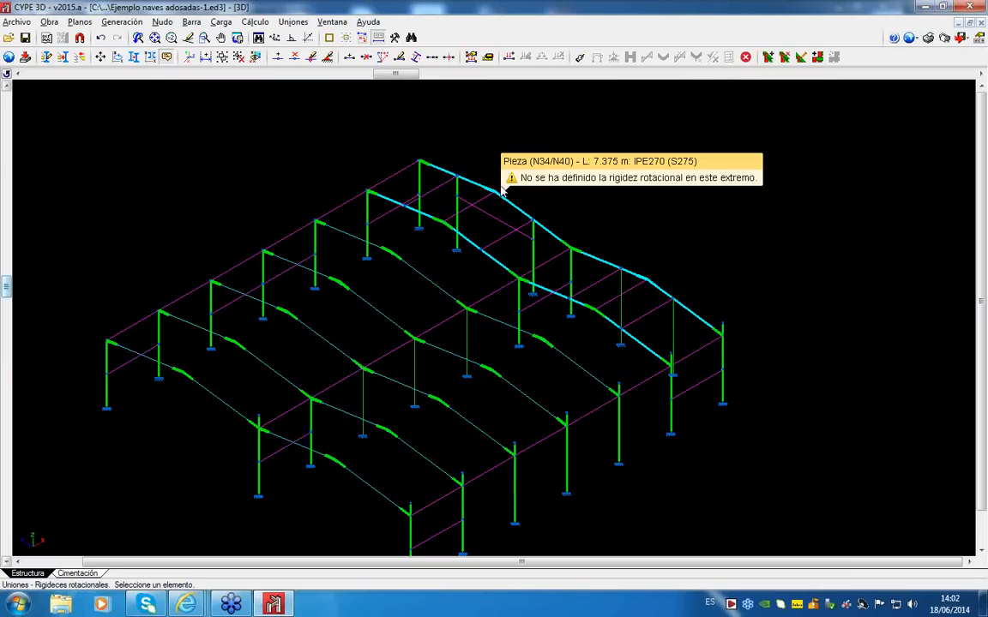
Step: Assign the ridge end of piece N34/N40 the proposed xz stiffness of 7413.01 t·m/rad and the initial xy stiffness of 1227.24 t·m/rad
click(503, 196)
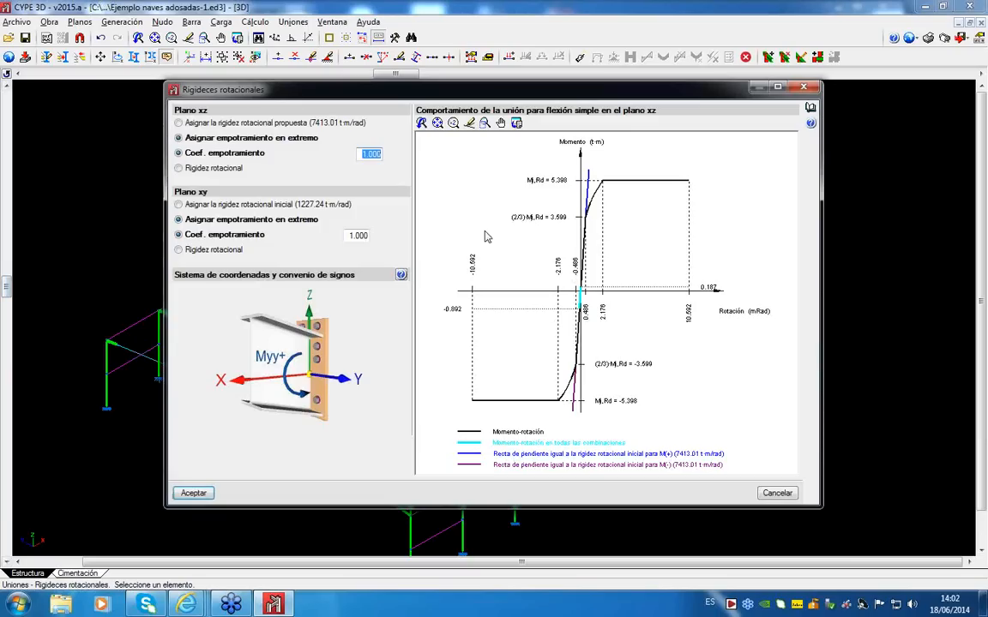
click(223, 122)
click(247, 206)
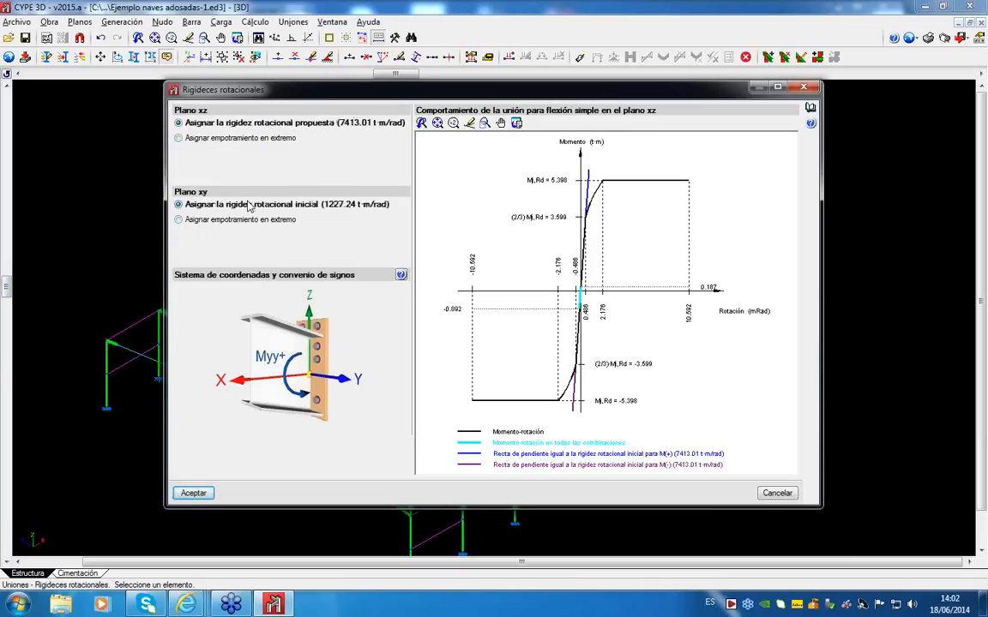
click(190, 494)
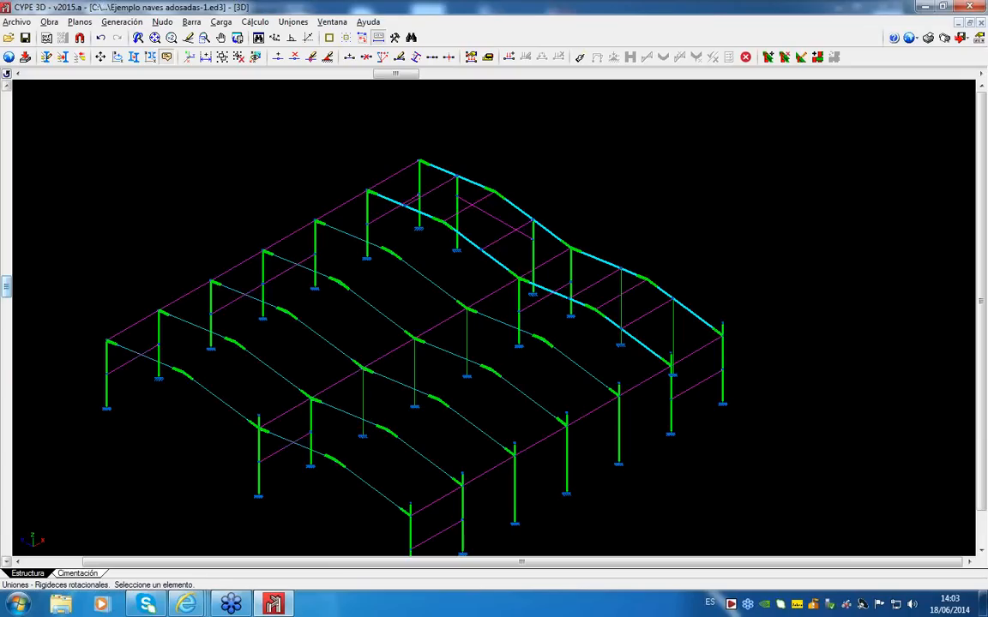
Step: Switch from CYPE 3D to CYPECAD and close the calculation error report of project FA300302
click(971, 7)
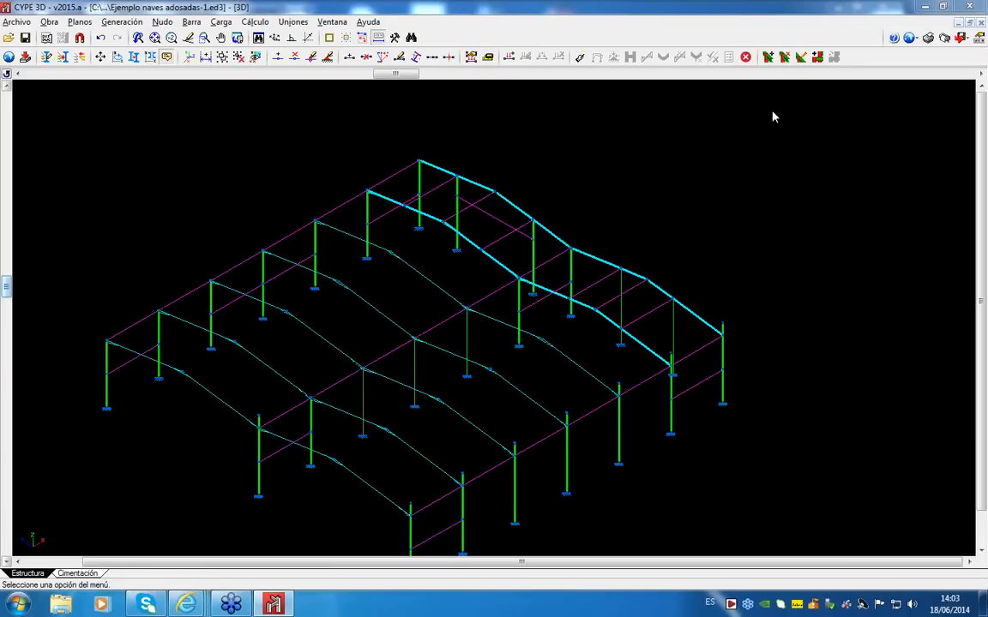
click(437, 330)
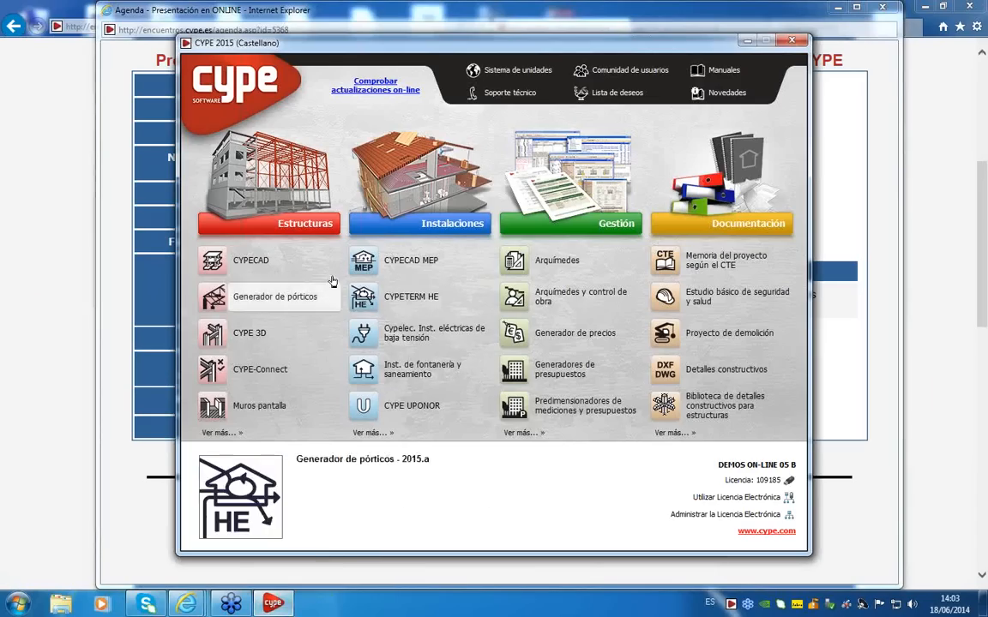
click(261, 268)
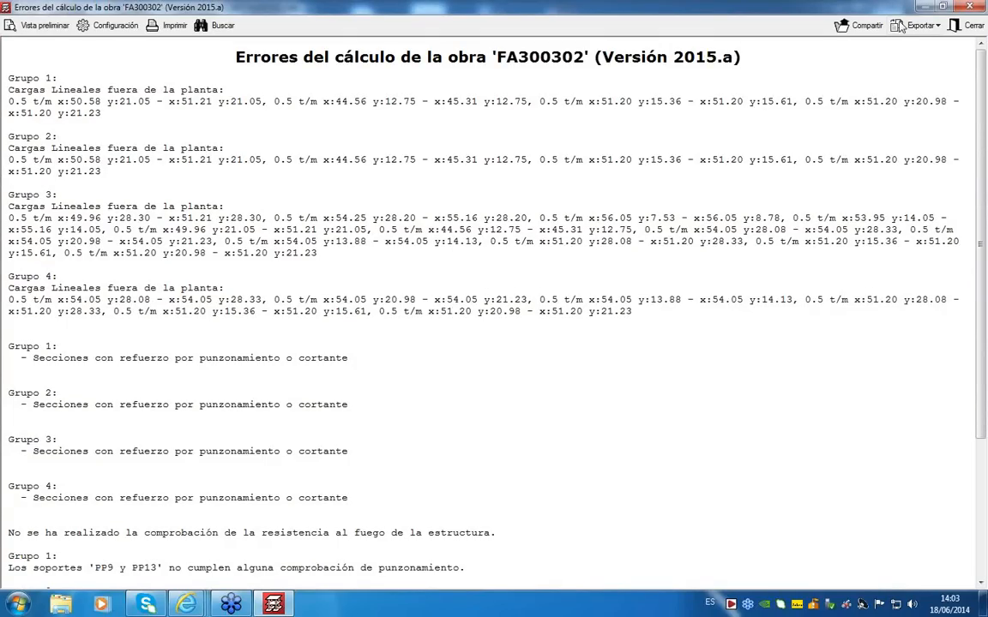
click(969, 6)
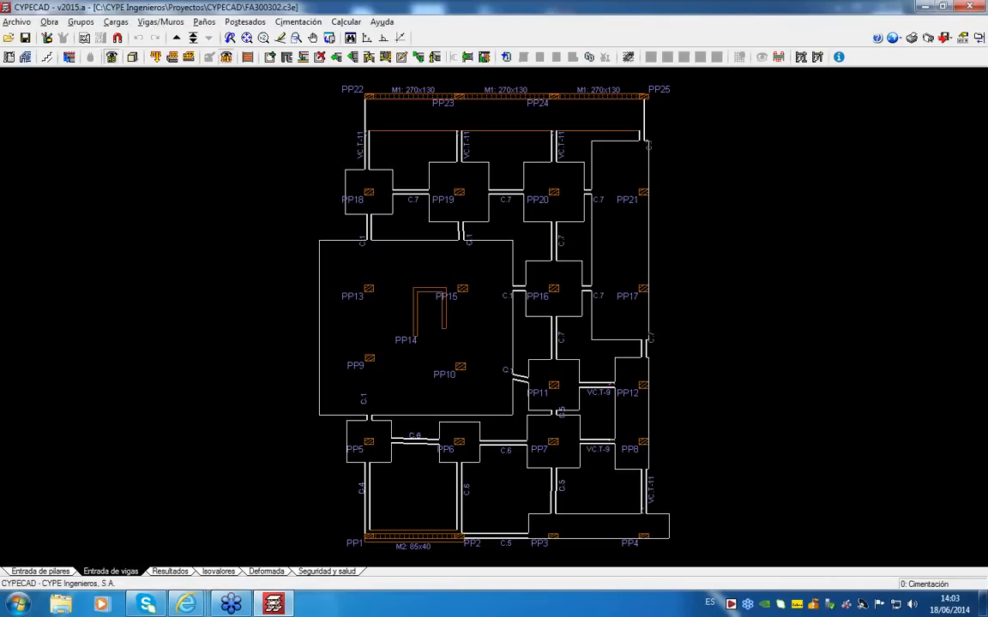